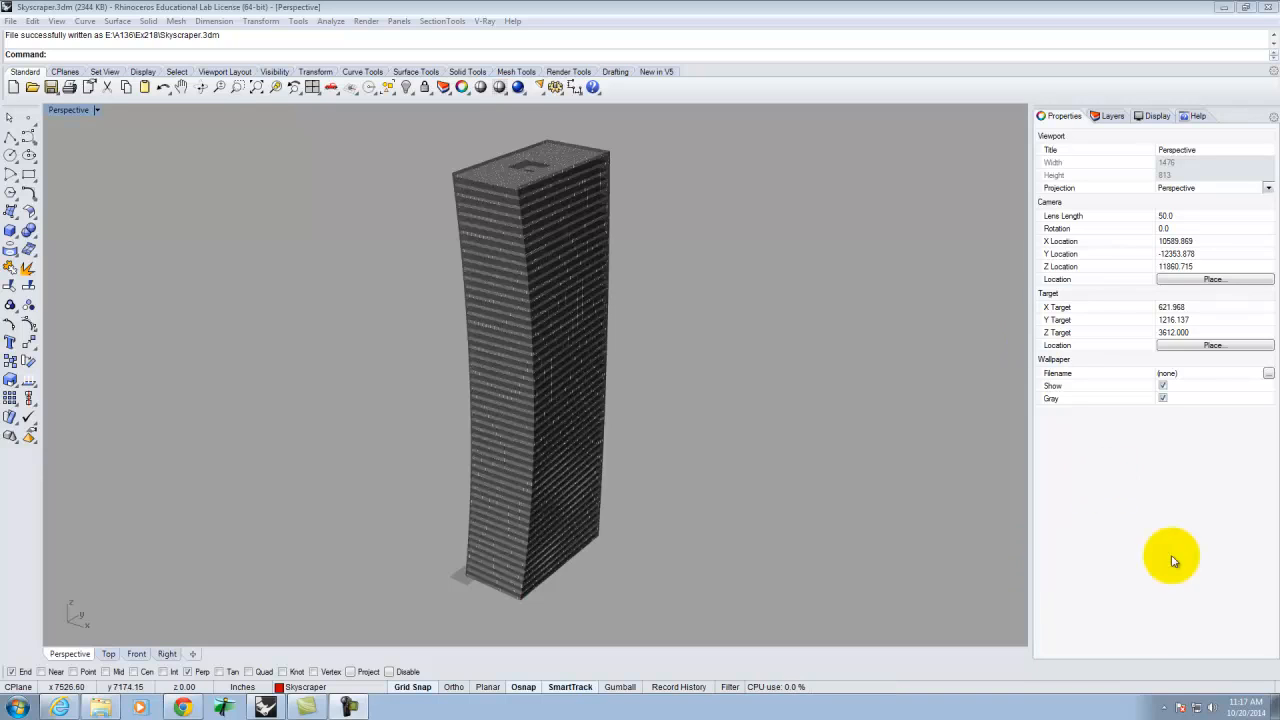
Step: Hide the Floors and Ceilings layers so that only the skyscraper's outer Surface layer is displayed
{"action": "left_click", "coordinate": [506, 250]}
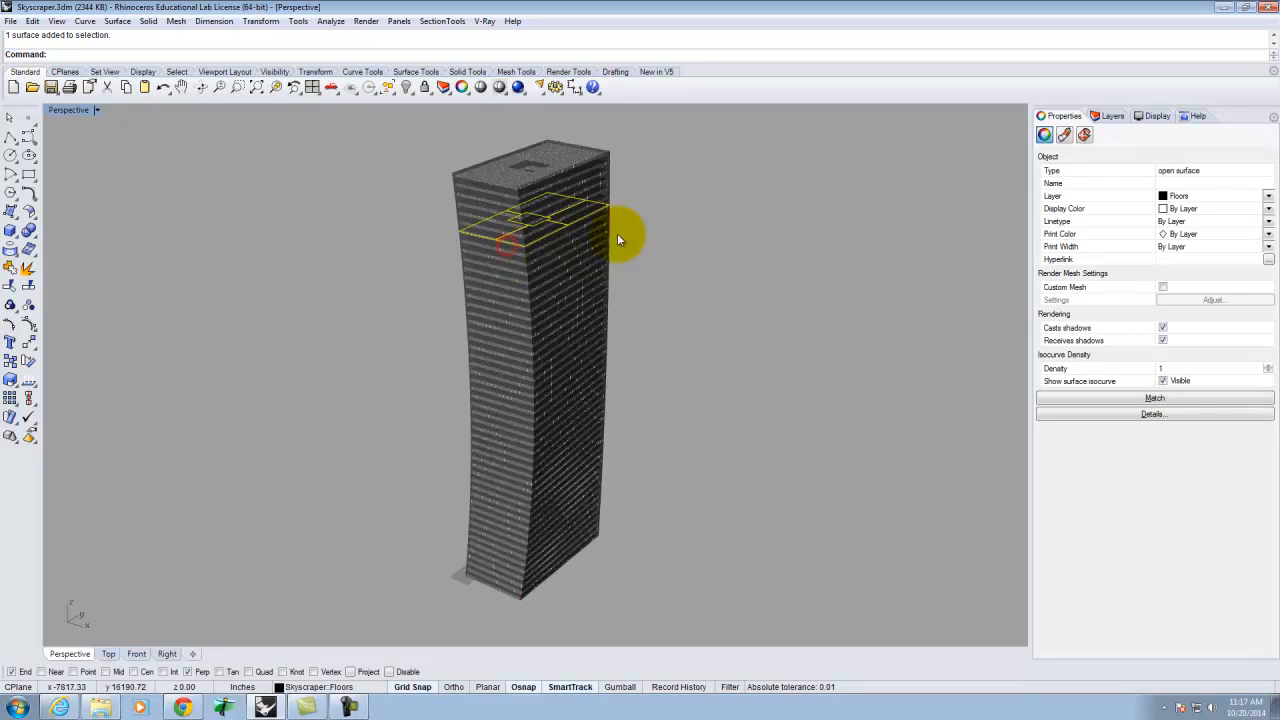
{"action": "left_click", "coordinate": [725, 217]}
{"action": "left_click", "coordinate": [1108, 117]}
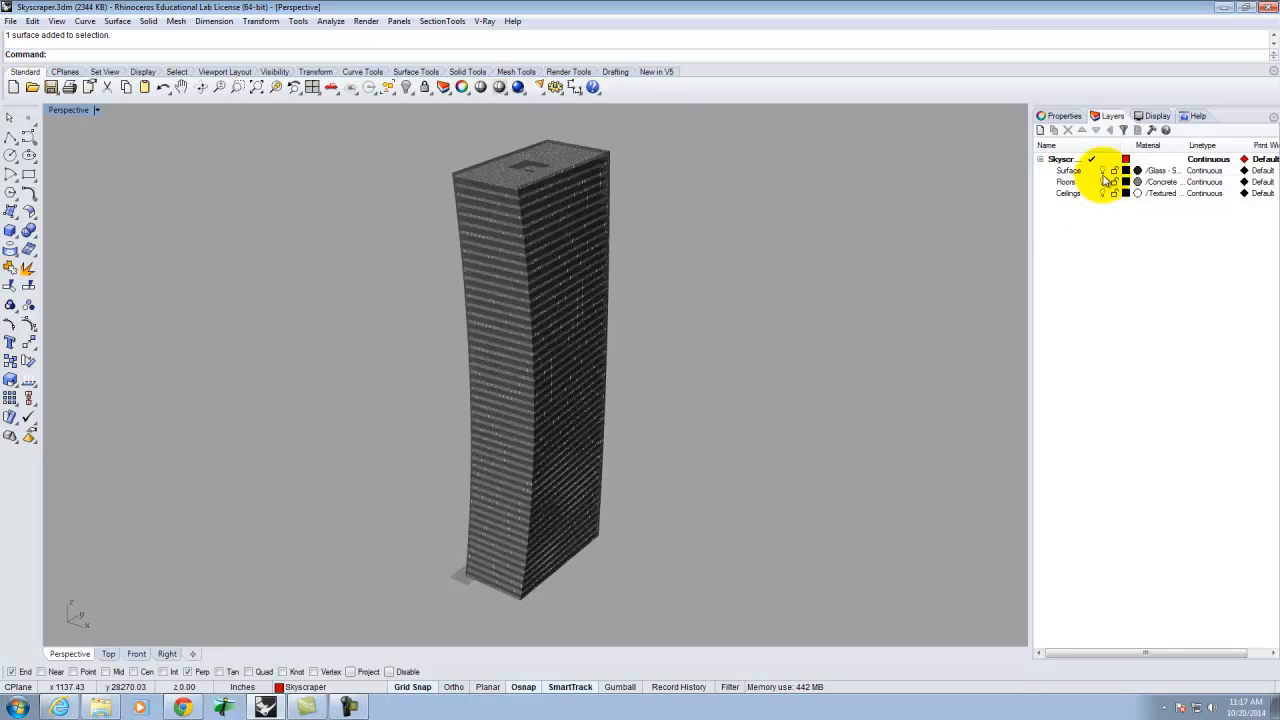
{"action": "left_click", "coordinate": [1104, 183]}
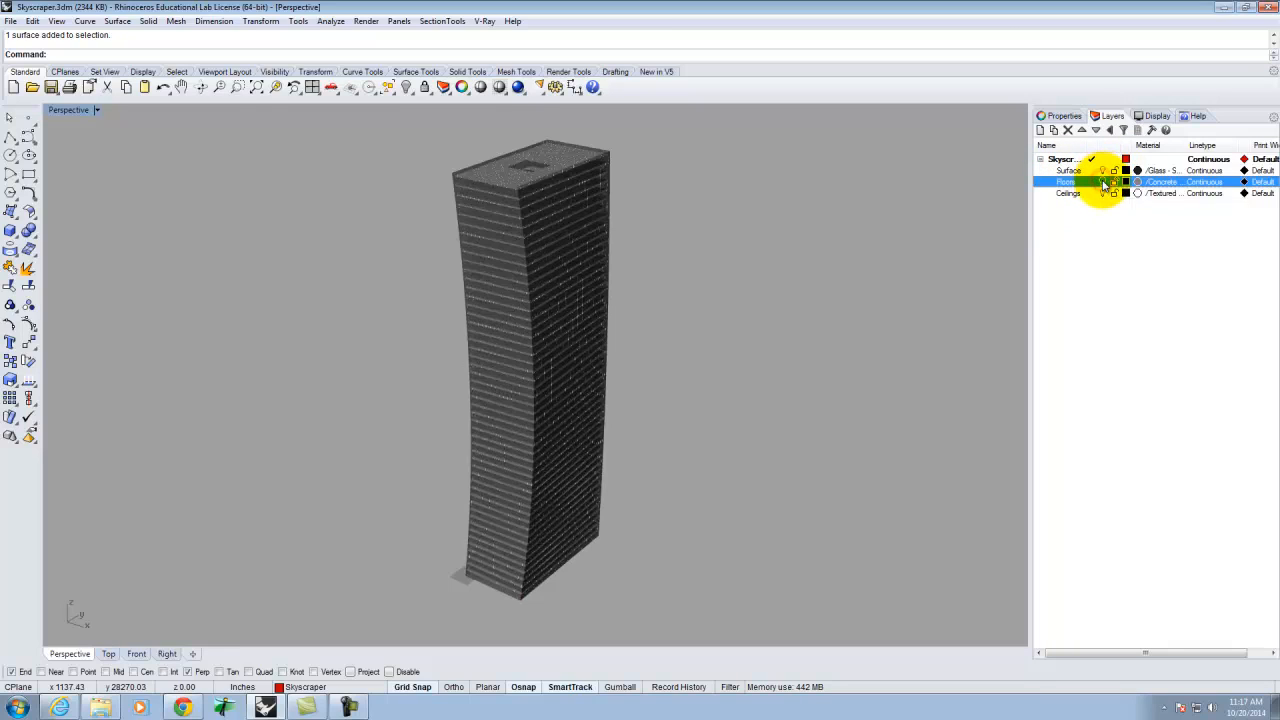
{"action": "left_click", "coordinate": [1103, 193]}
Step: Set the Perspective viewport to Shaded display mode and clear the tower selection
{"action": "left_click_drag", "start_coordinate": [701, 209], "coordinate": [488, 236]}
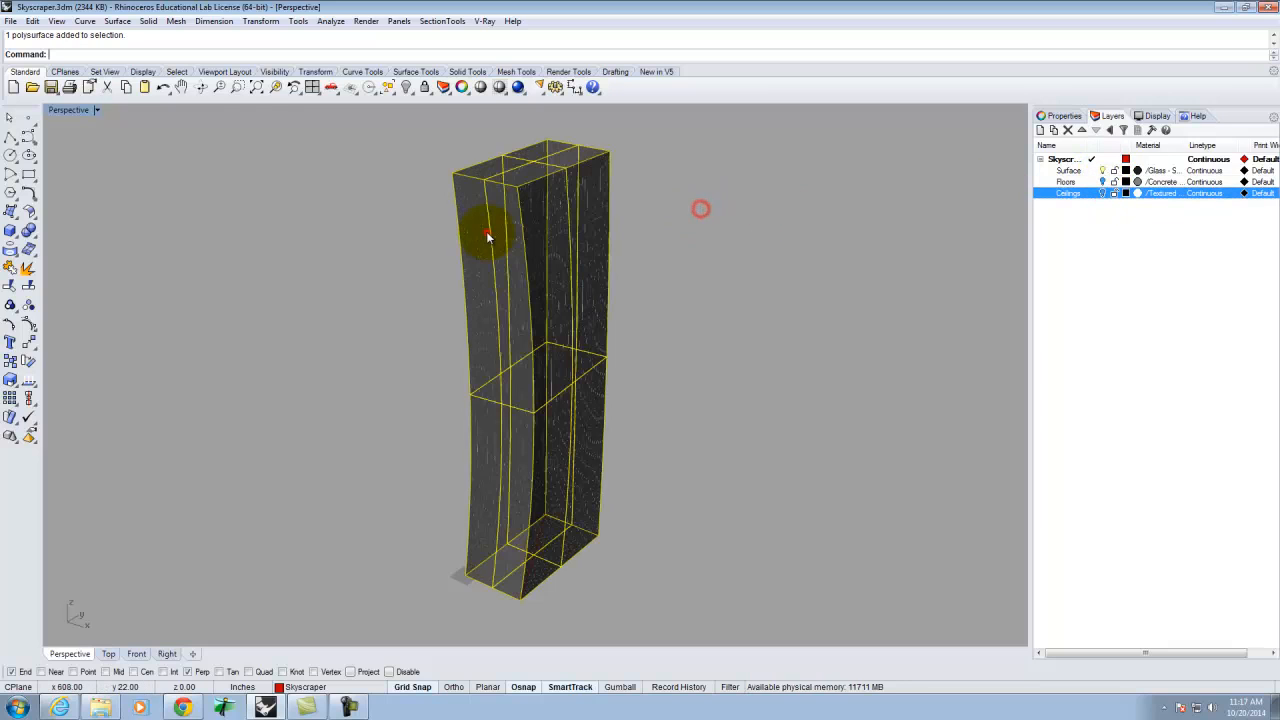
{"action": "left_click", "coordinate": [99, 111]}
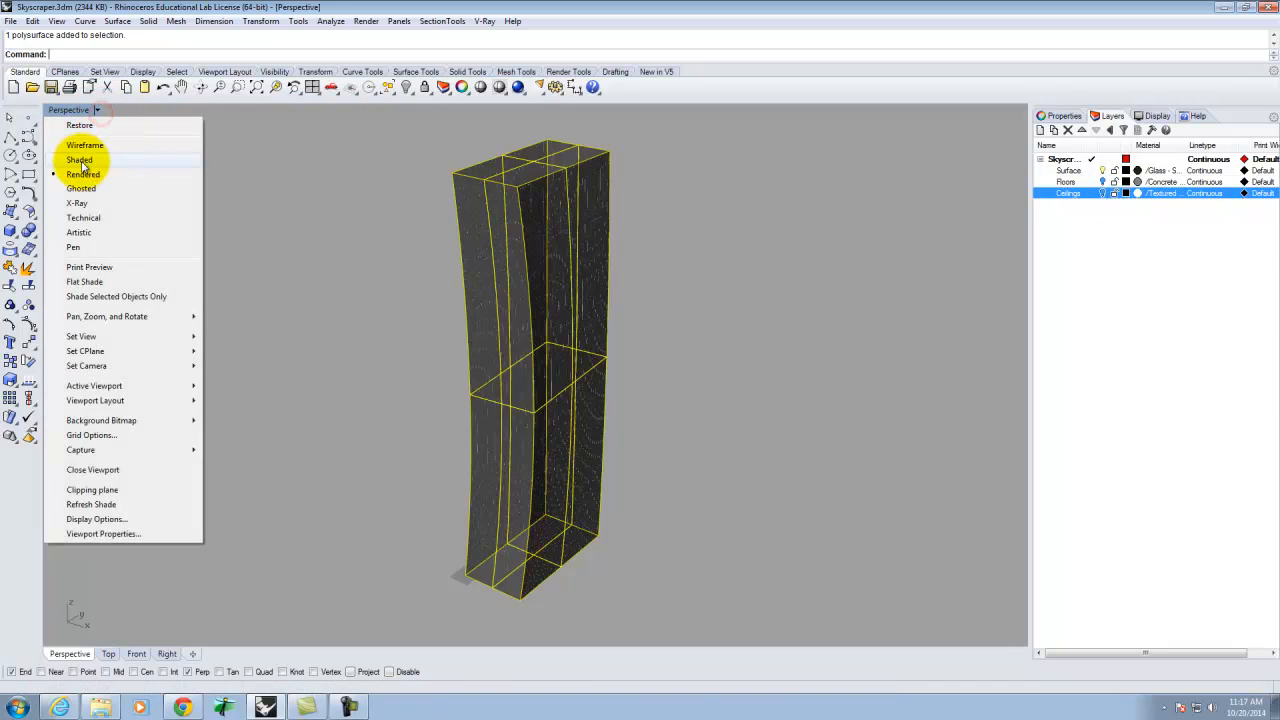
{"action": "left_click", "coordinate": [80, 160]}
{"action": "left_click", "coordinate": [746, 236]}
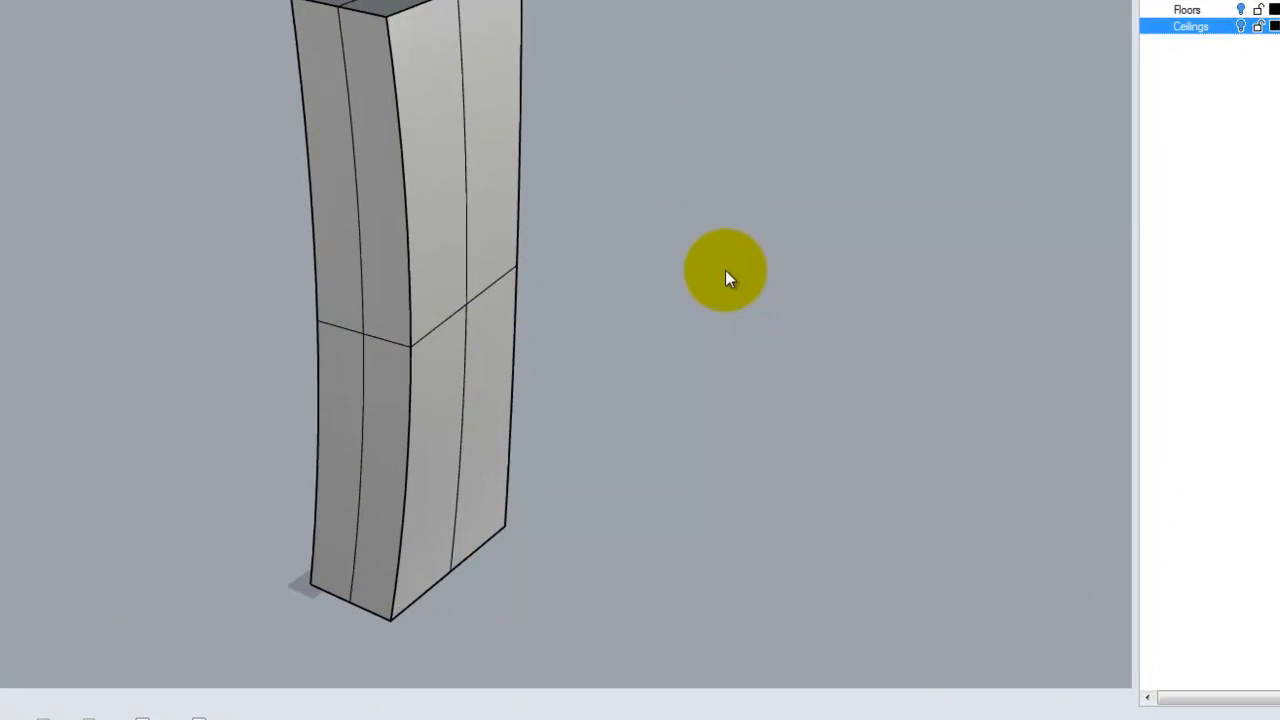
Step: Examine the curved faces of the tower's closed outer polysurface from several sides
{"action": "right_click_drag", "start_coordinate": [194, 110], "coordinate": [380, 111]}
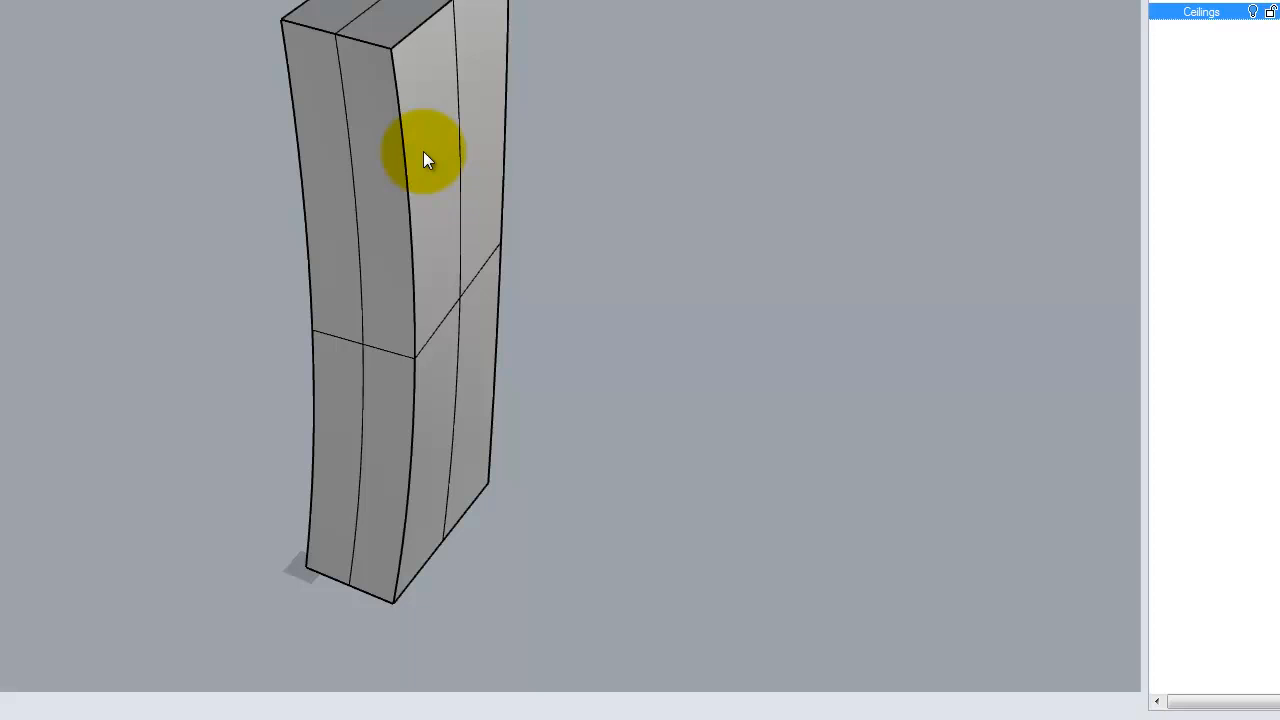
{"action": "left_click", "coordinate": [421, 233]}
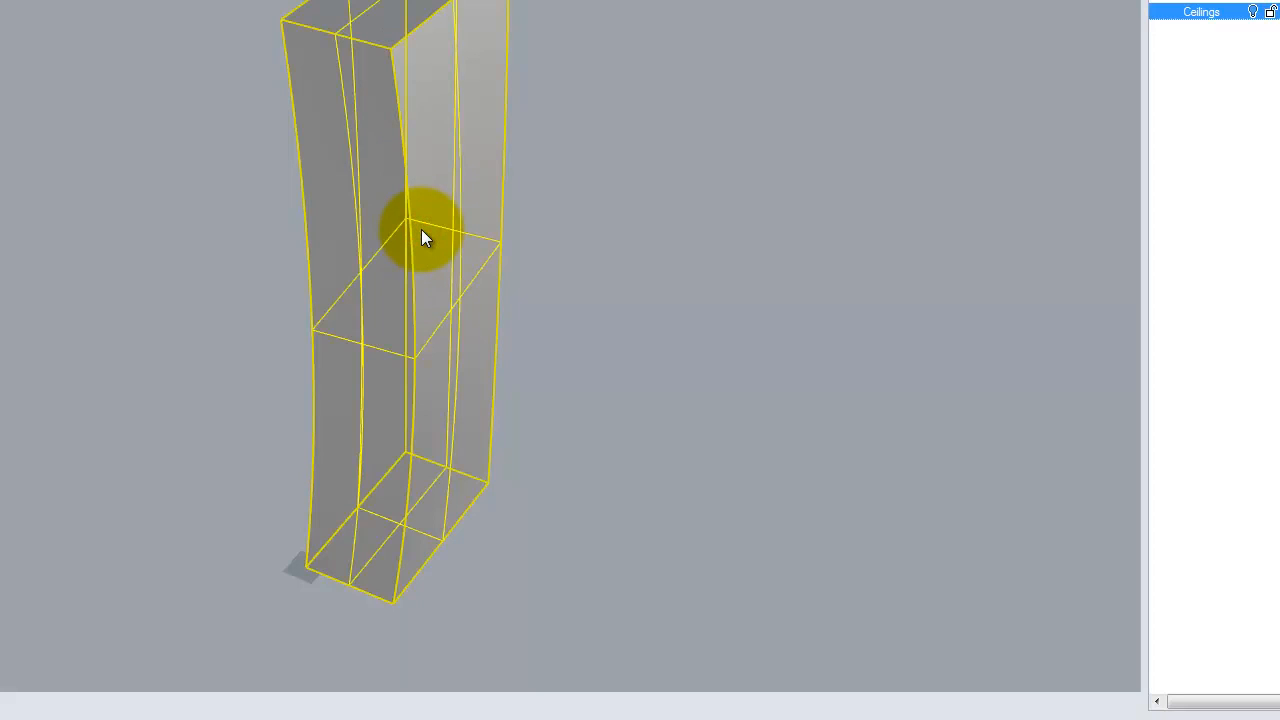
{"action": "left_click", "coordinate": [604, 130]}
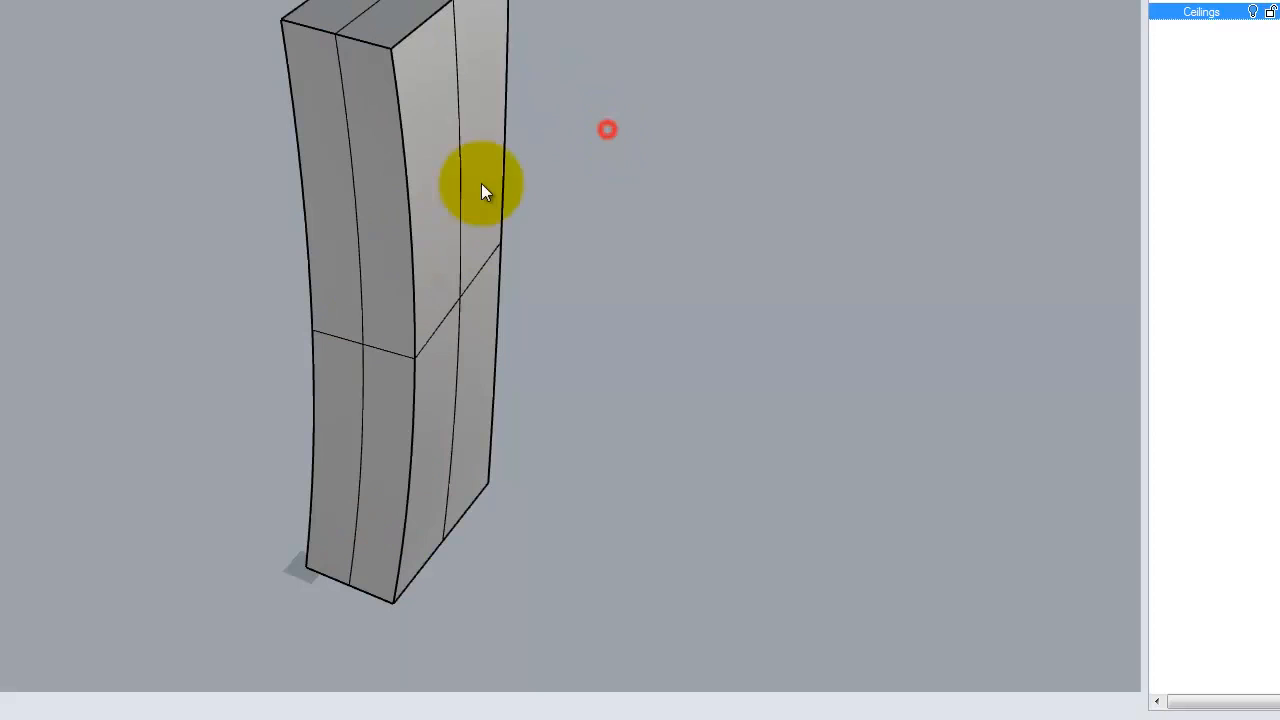
{"action": "right_click_drag", "start_coordinate": [616, 228], "coordinate": [289, 263]}
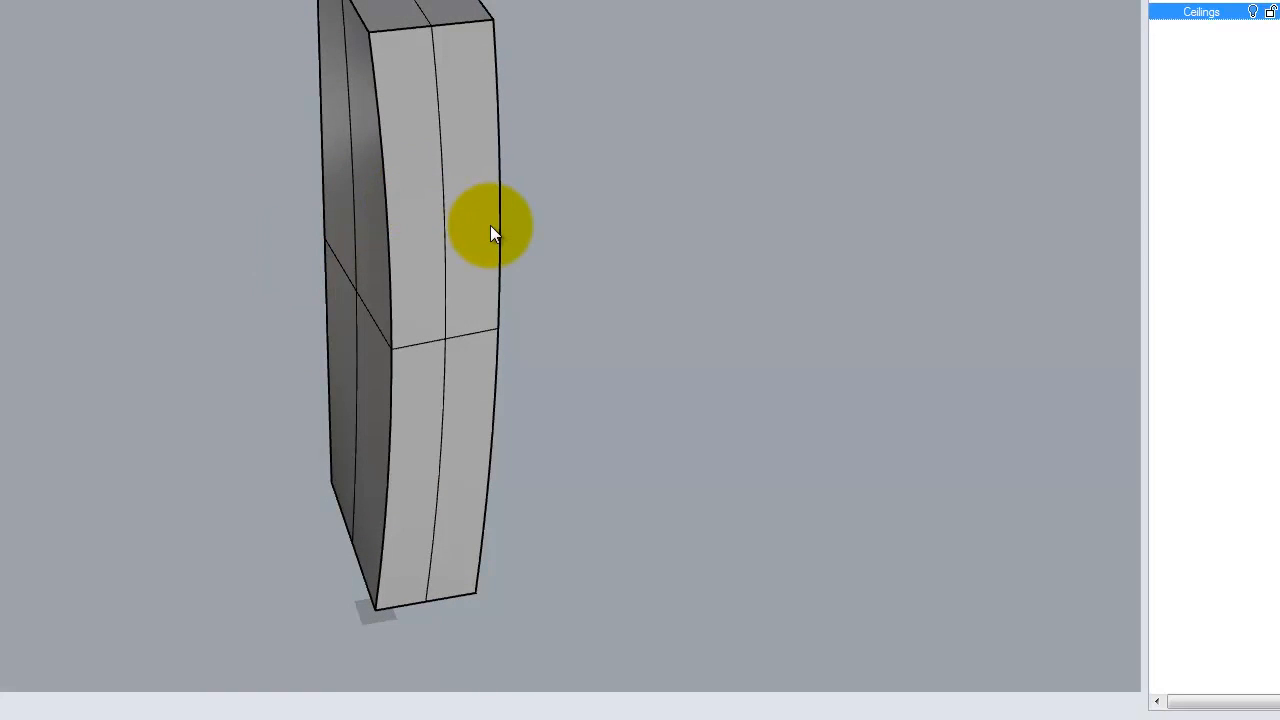
{"action": "right_click_drag", "start_coordinate": [366, 231], "coordinate": [314, 223]}
{"action": "right_click_drag", "start_coordinate": [703, 165], "coordinate": [558, 163]}
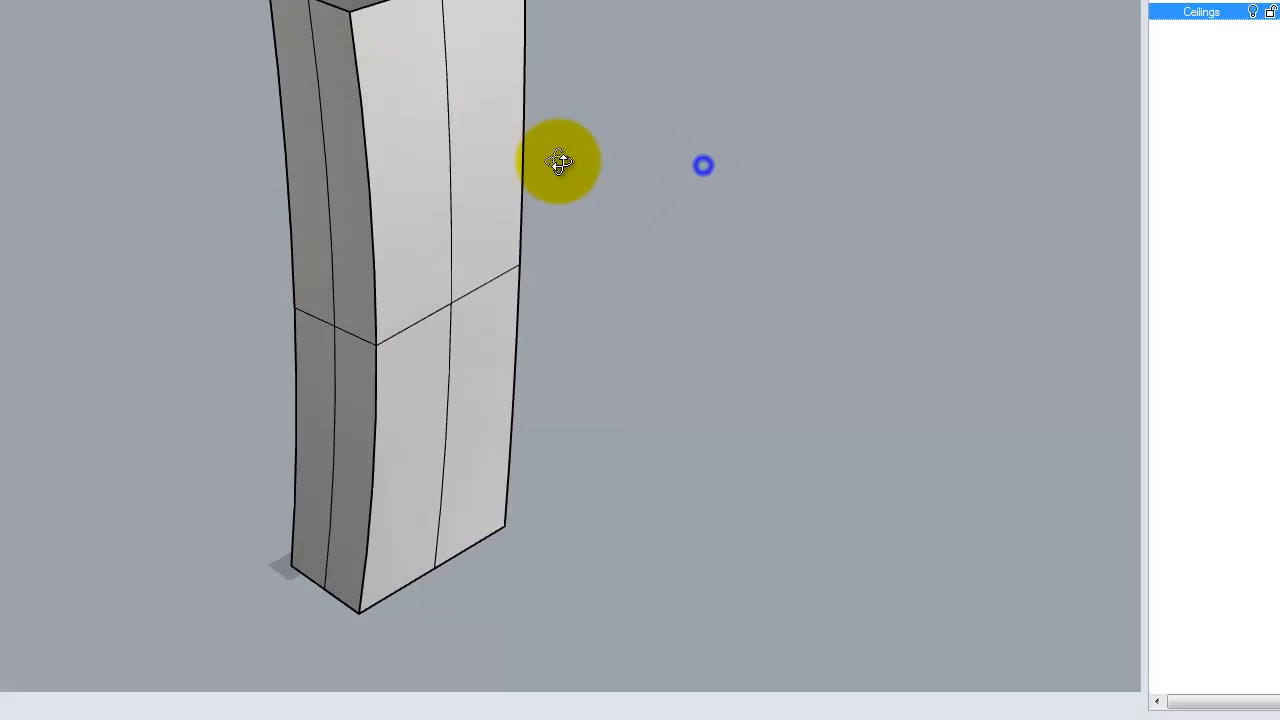
{"action": "left_click", "coordinate": [301, 229]}
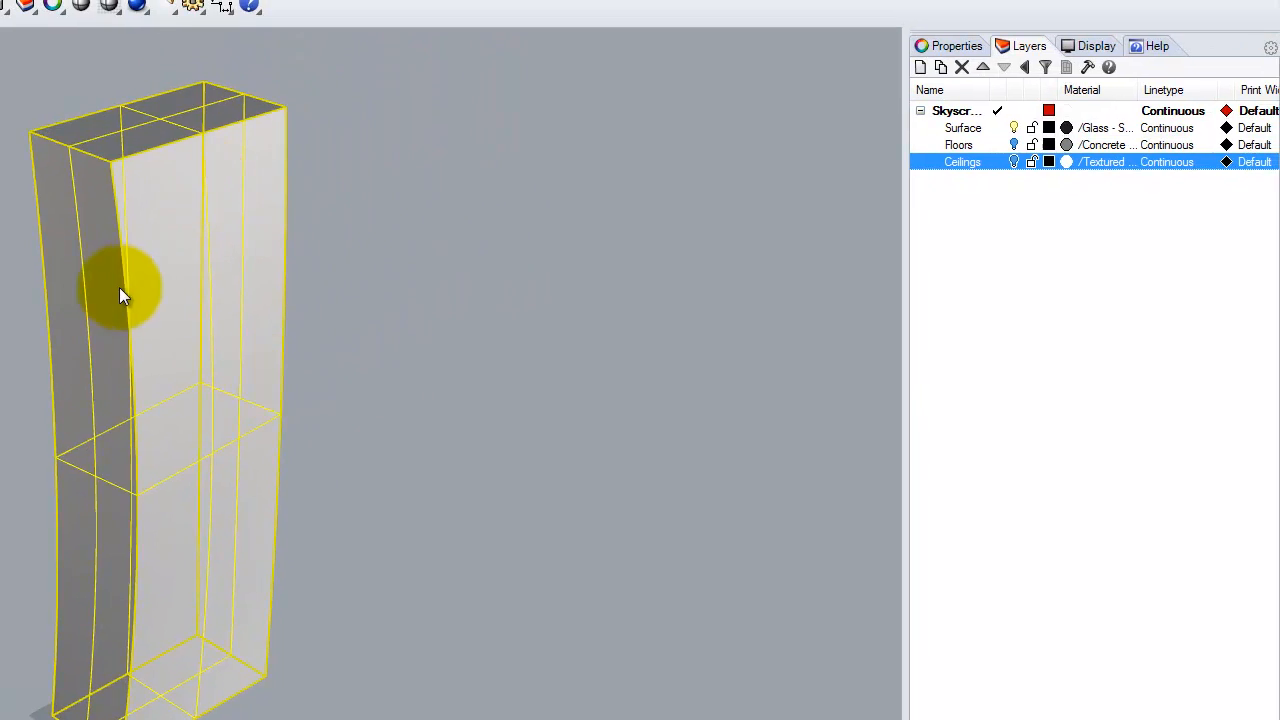
{"action": "left_click", "coordinate": [365, 283]}
{"action": "left_click", "coordinate": [166, 292]}
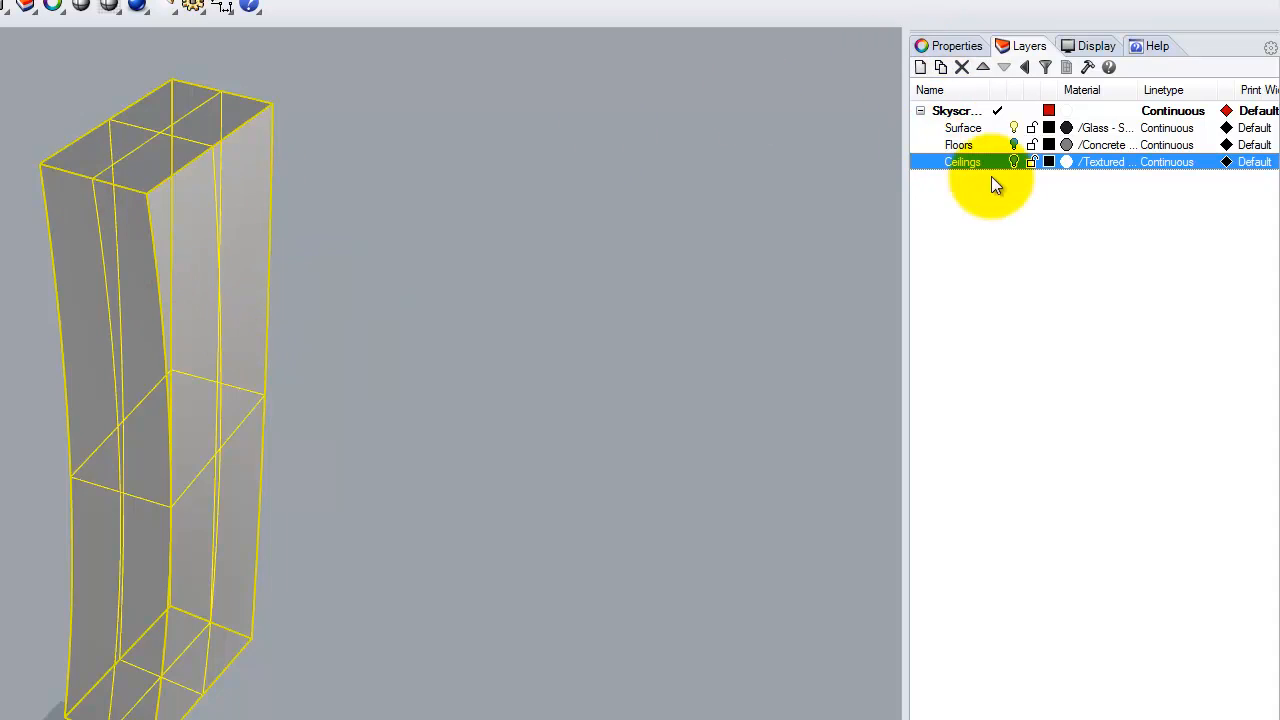
Step: Create a new top-level layer named Unroll, outside the Skyscraper parent layer
{"action": "left_click", "coordinate": [920, 67]}
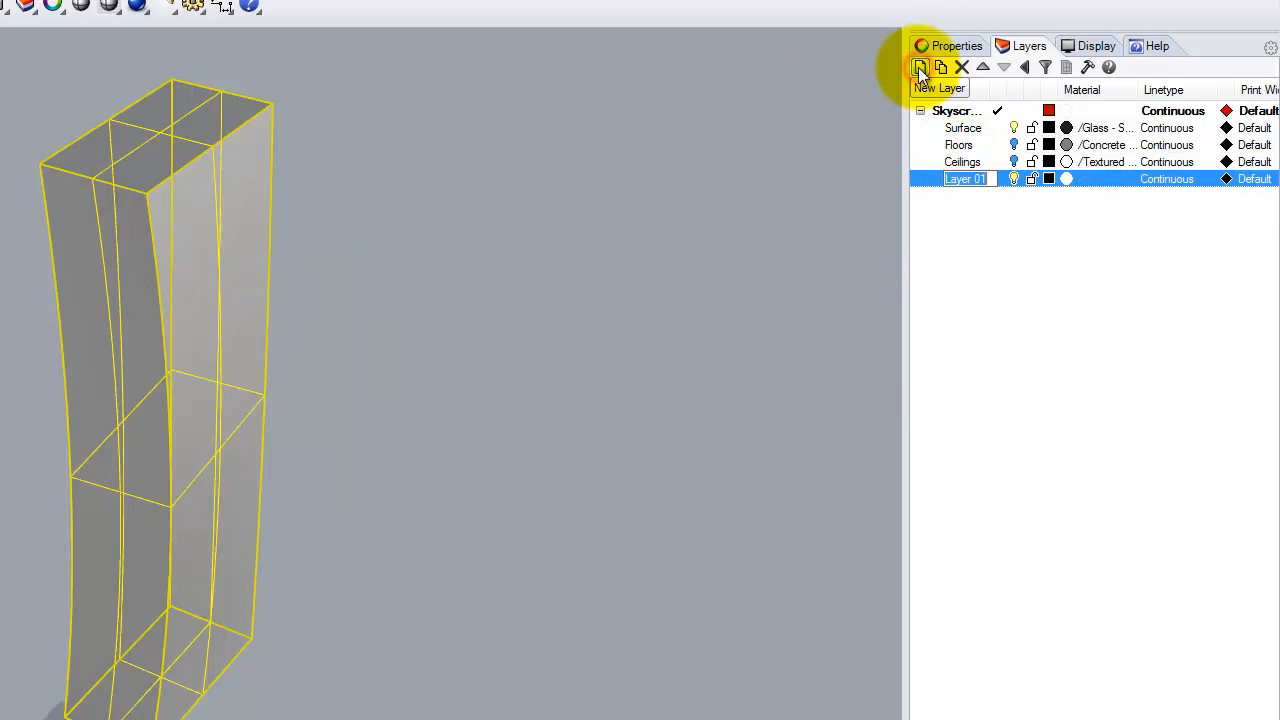
{"action": "left_click", "coordinate": [1023, 69]}
{"action": "left_click", "coordinate": [955, 182]}
{"action": "type", "text": "Unroll"}
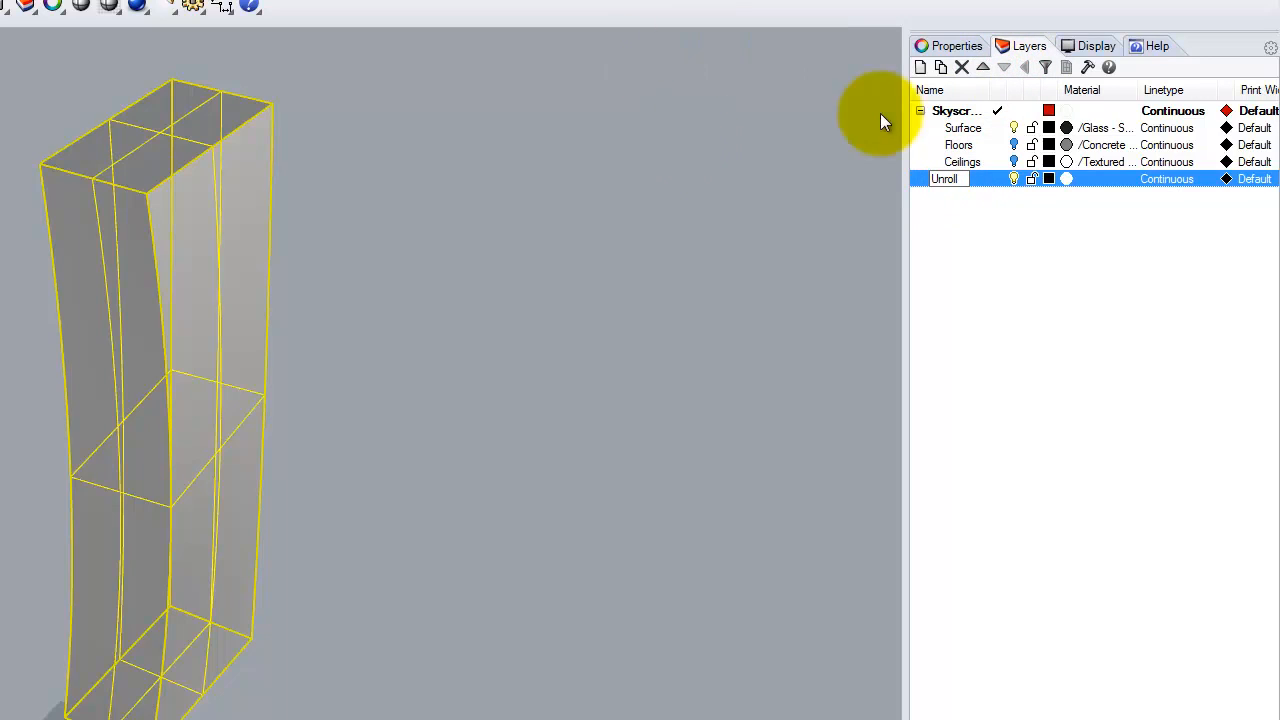
Step: Add a sublayer named Unrolled Surfaces under the Unroll layer and make it the current layer
{"action": "left_click", "coordinate": [940, 67]}
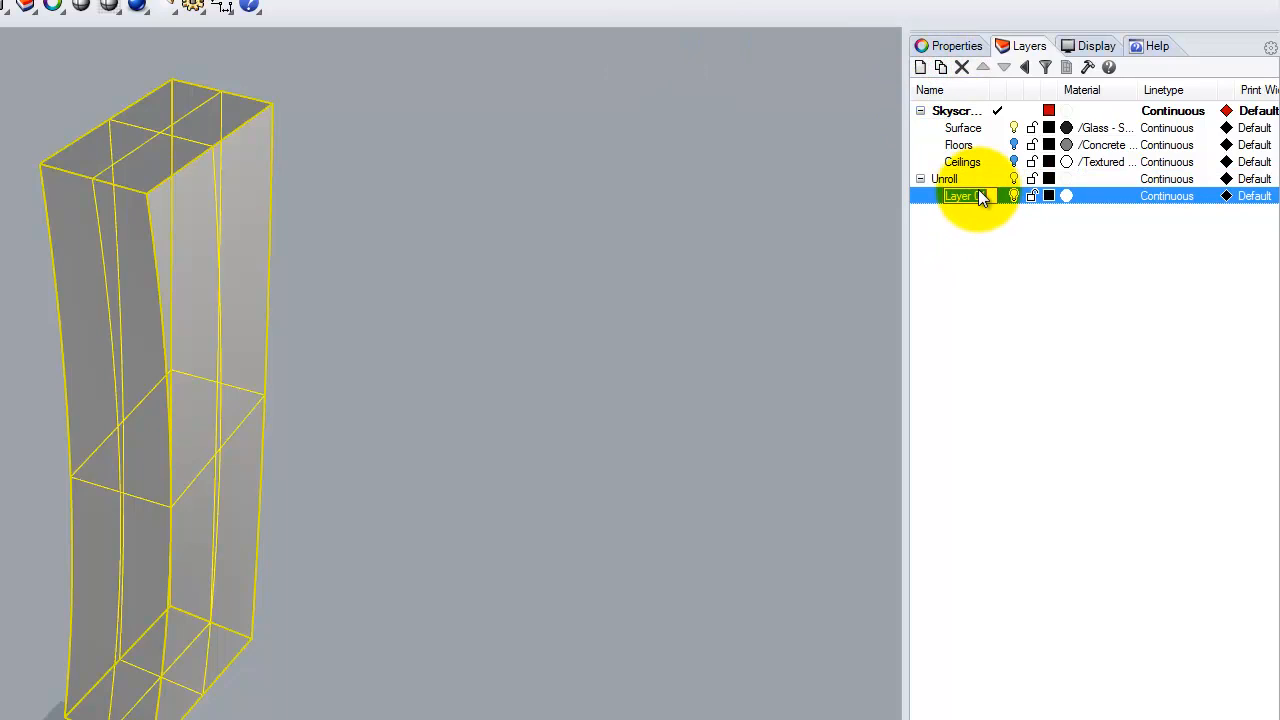
{"action": "type", "text": "Unfl"}
{"action": "key", "text": "BackSpace"}
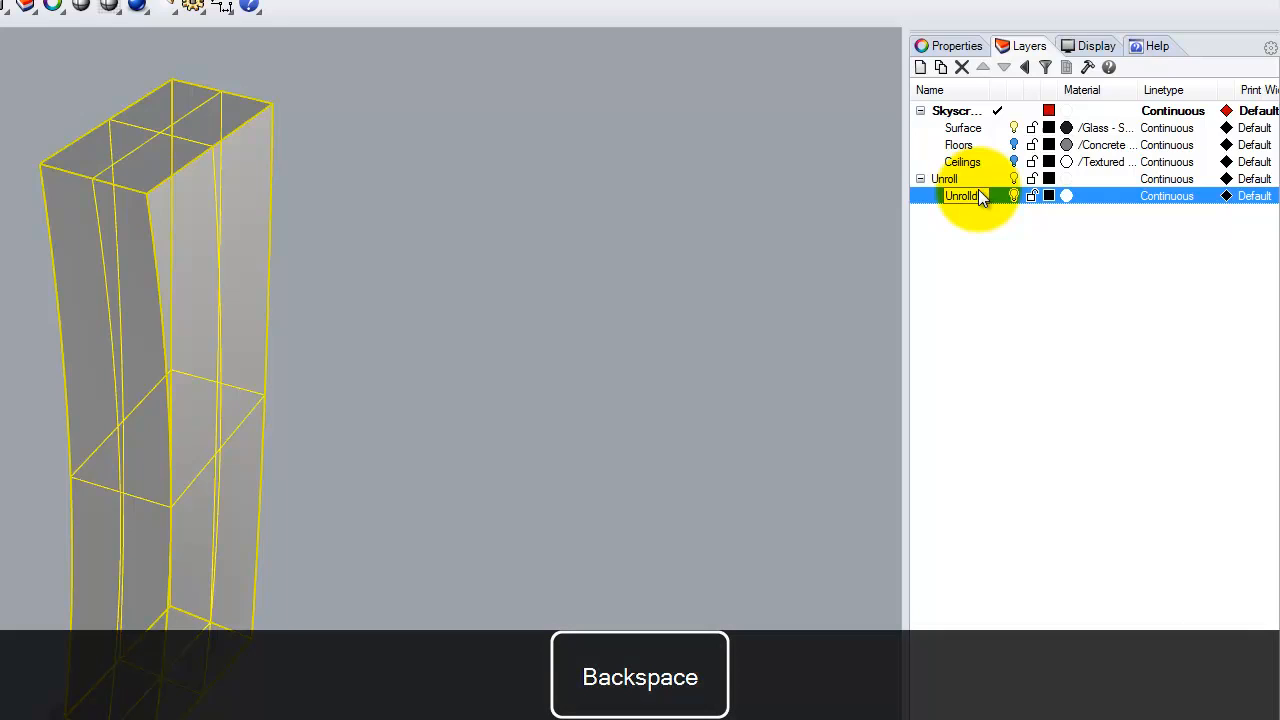
{"action": "type", "text": "olled Surface"}
{"action": "key", "text": "BackSpace"}
{"action": "key", "text": "BackSpace"}
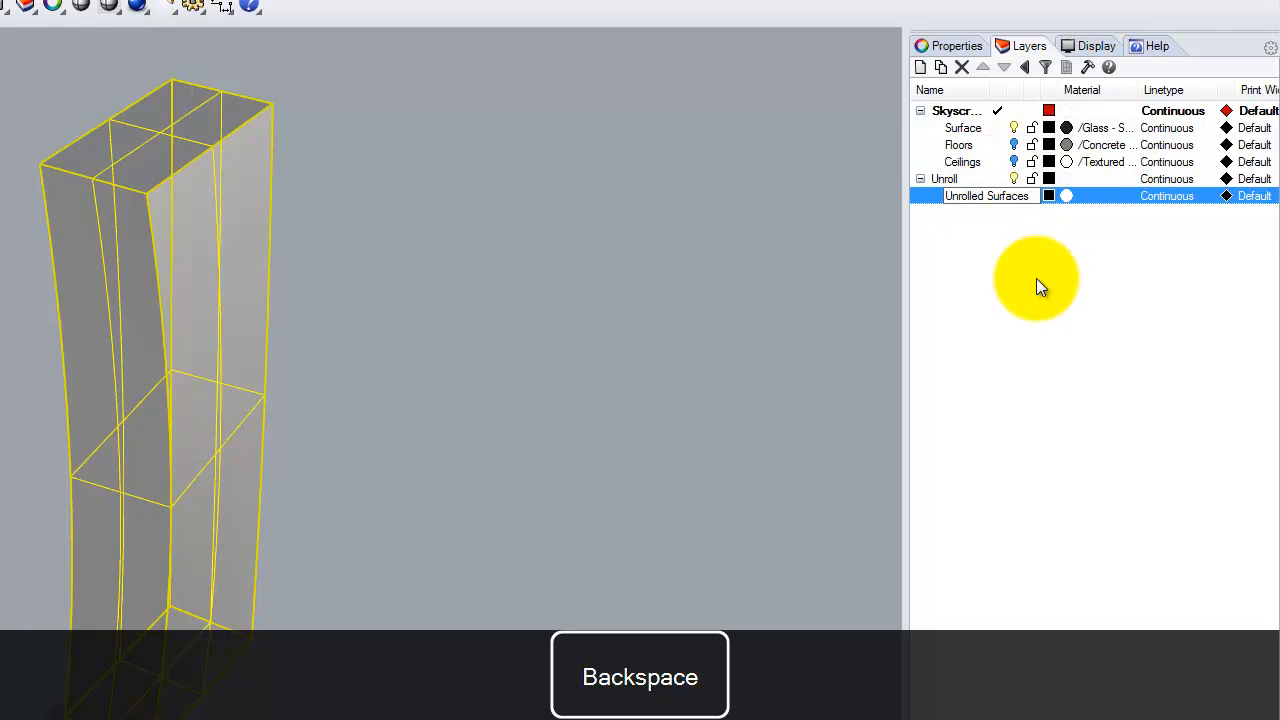
{"action": "left_click", "coordinate": [1037, 278]}
{"action": "left_click", "coordinate": [995, 196]}
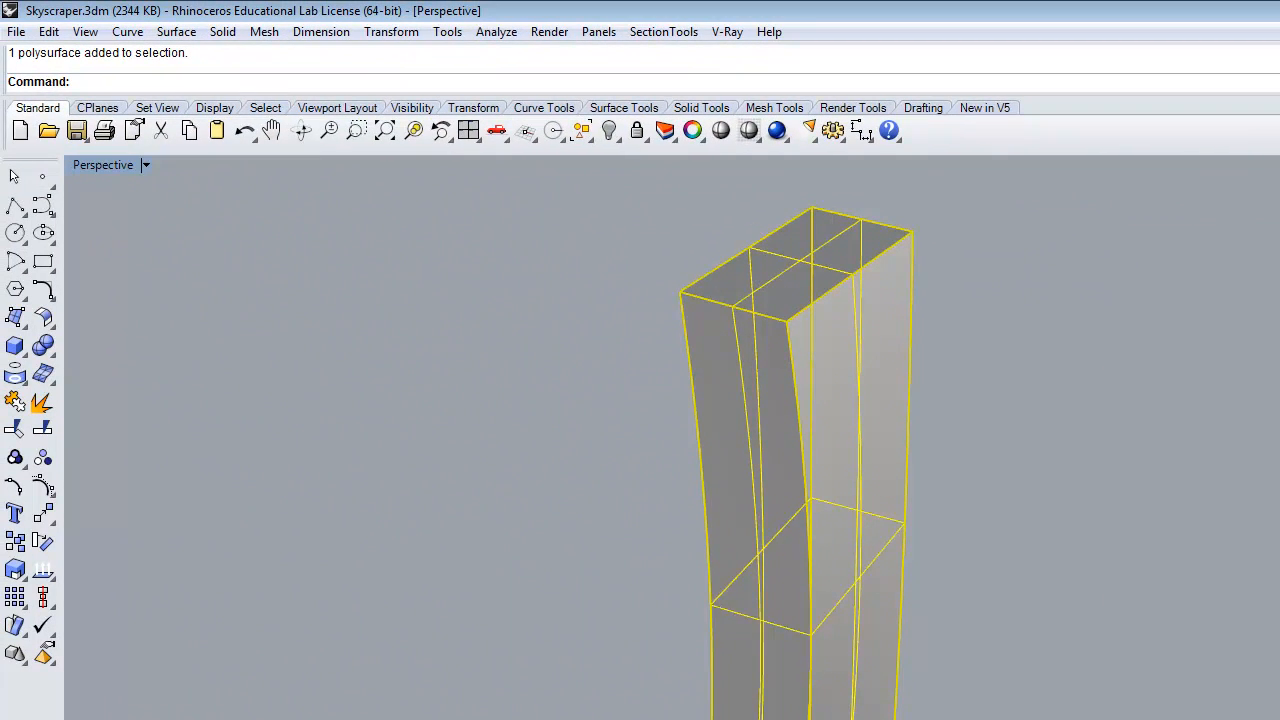
Step: Unroll the tower polysurface with UnrollSrf, setting Labels to Yes so matching edges are numbered
{"action": "left_click", "coordinate": [511, 277]}
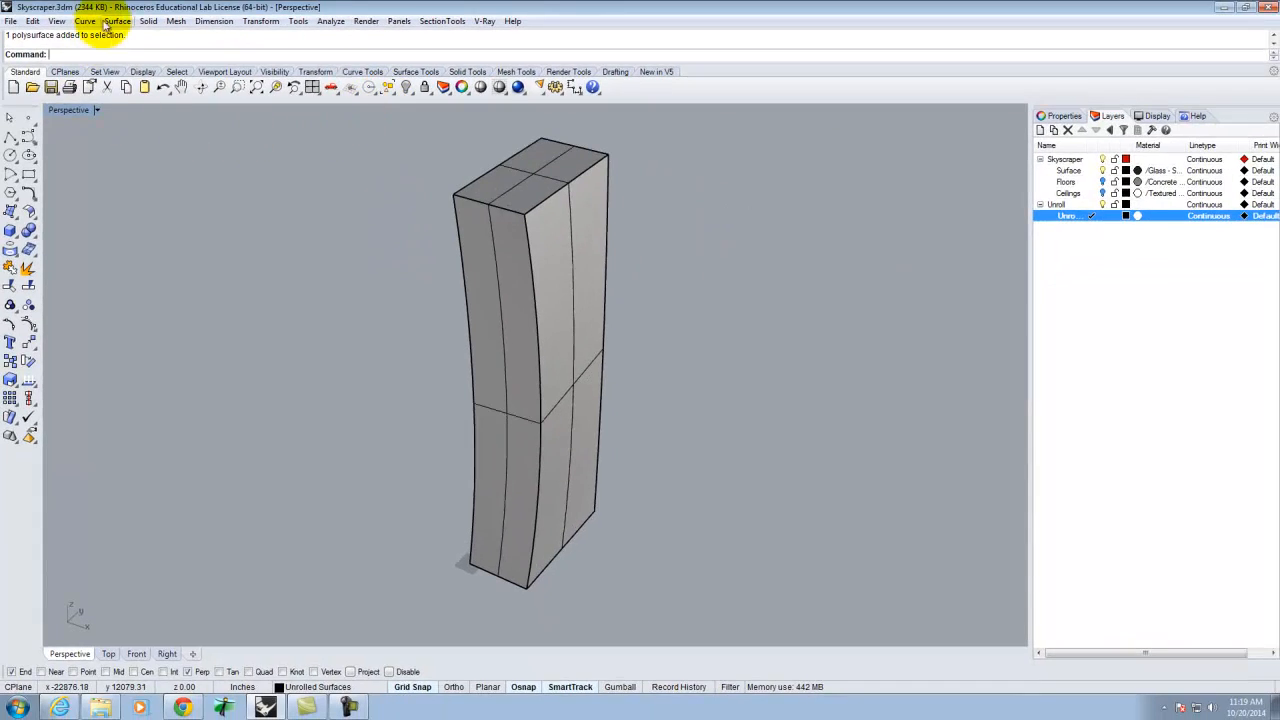
{"action": "left_click", "coordinate": [118, 21]}
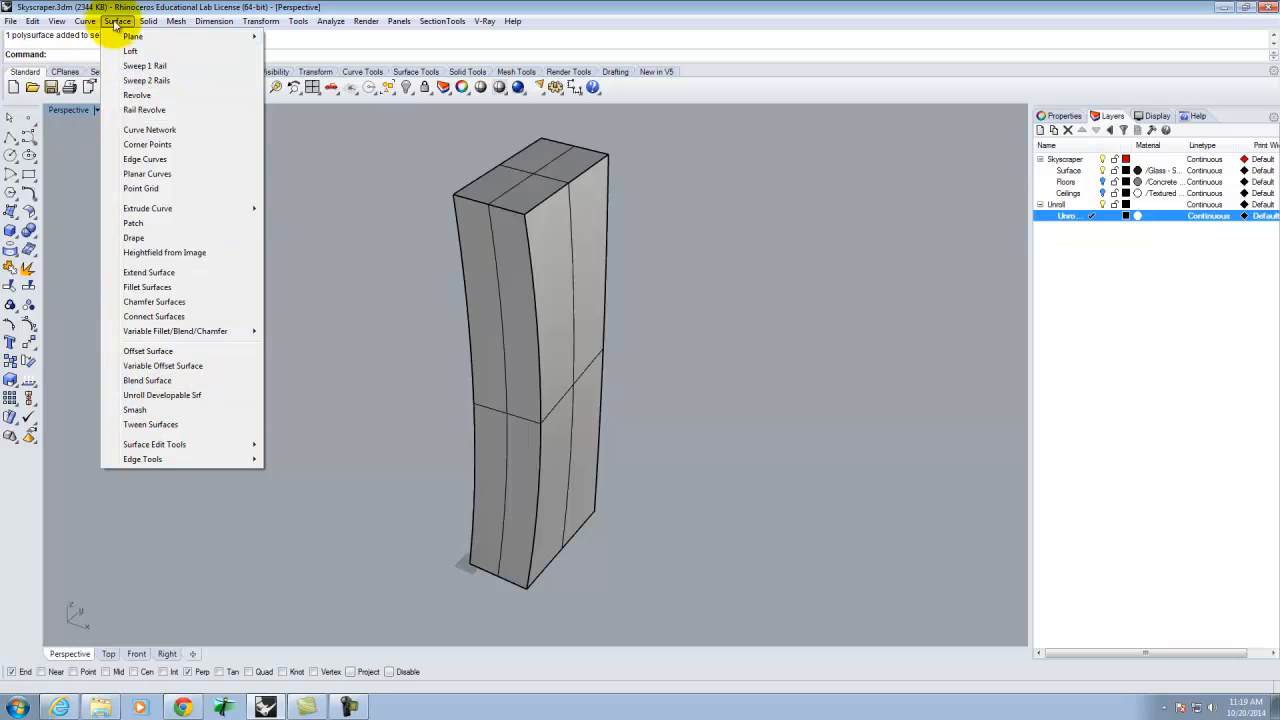
{"action": "left_click", "coordinate": [117, 21]}
{"action": "type", "text": "UnrollSrf"}
{"action": "key", "text": "Return"}
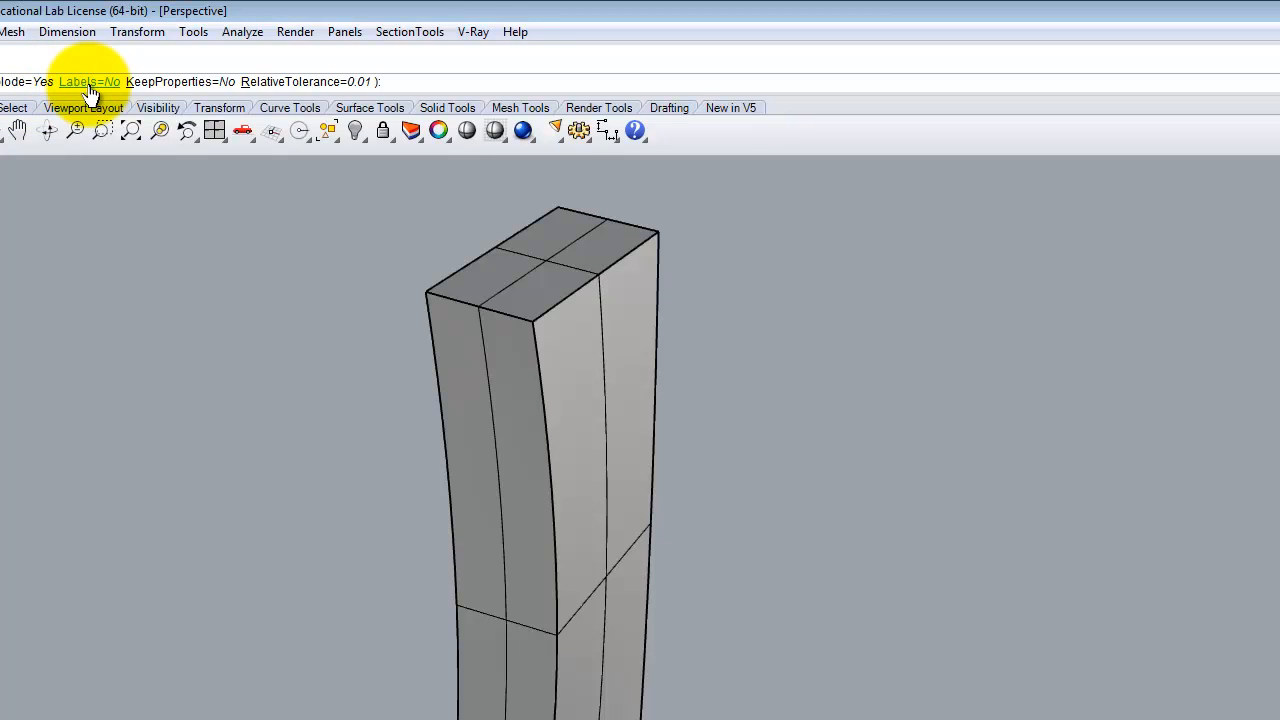
{"action": "left_click", "coordinate": [89, 82]}
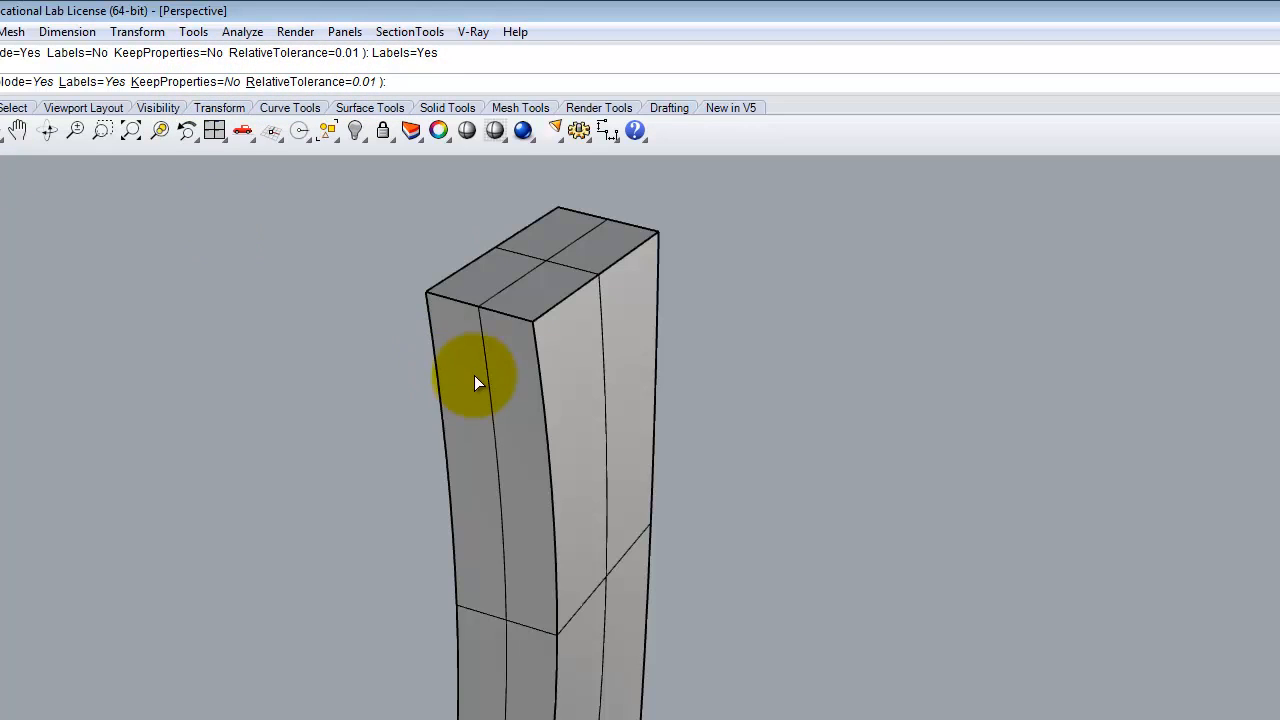
{"action": "left_click", "coordinate": [495, 356]}
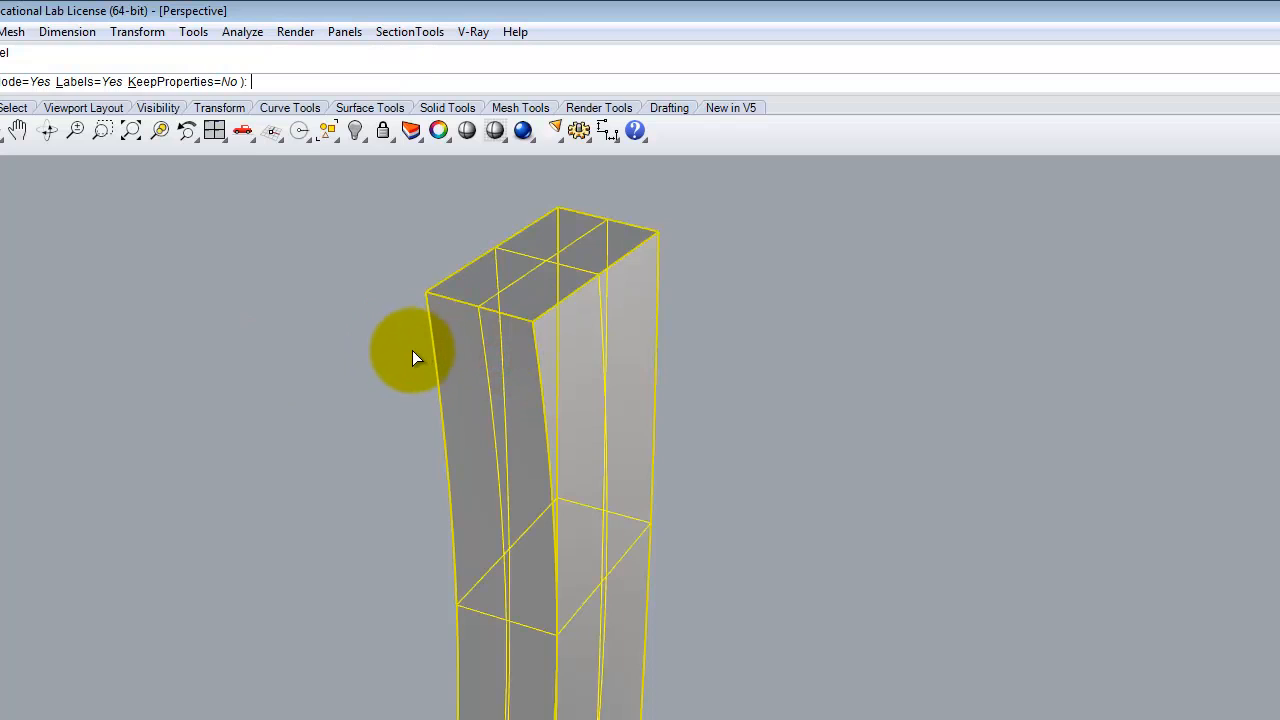
{"action": "key", "text": "Return"}
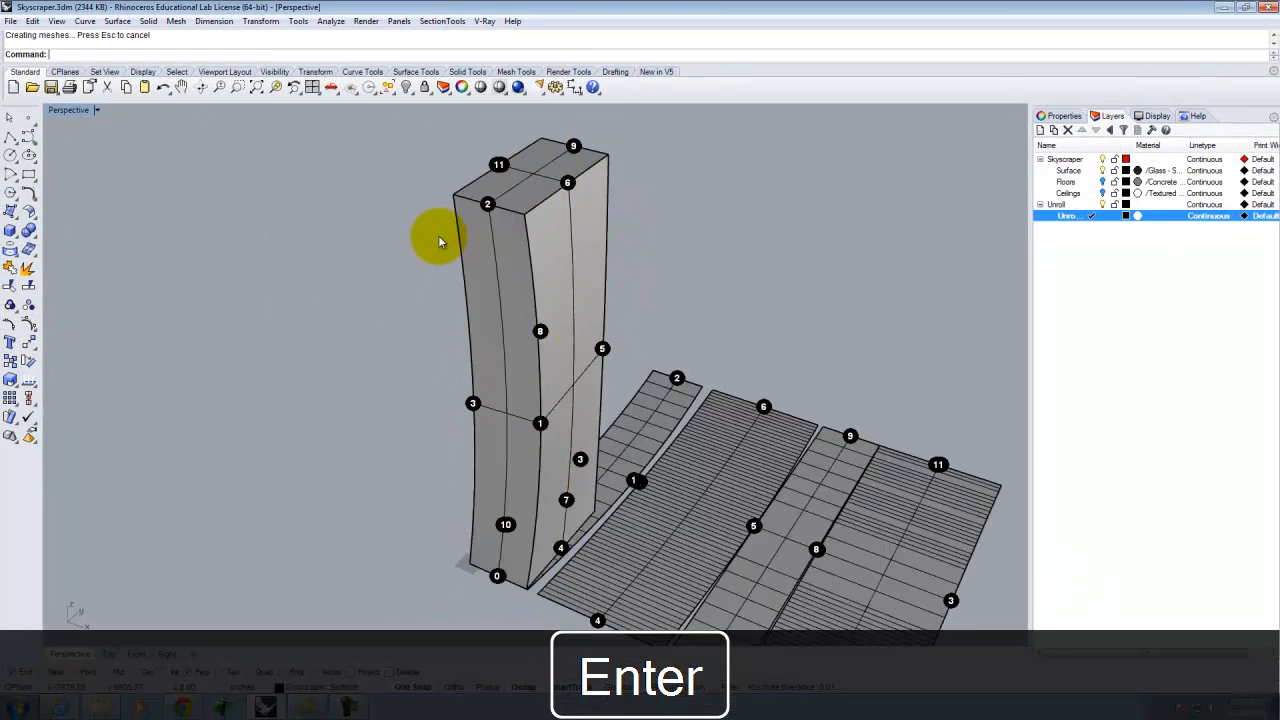
Step: Examine the unrolled flat pieces beside the tower and check that each one selects separately with its labels
{"action": "scroll", "coordinate": [447, 168], "scroll_direction": "down", "scroll_amount": 5}
{"action": "right_click_drag", "start_coordinate": [502, 239], "coordinate": [463, 214]}
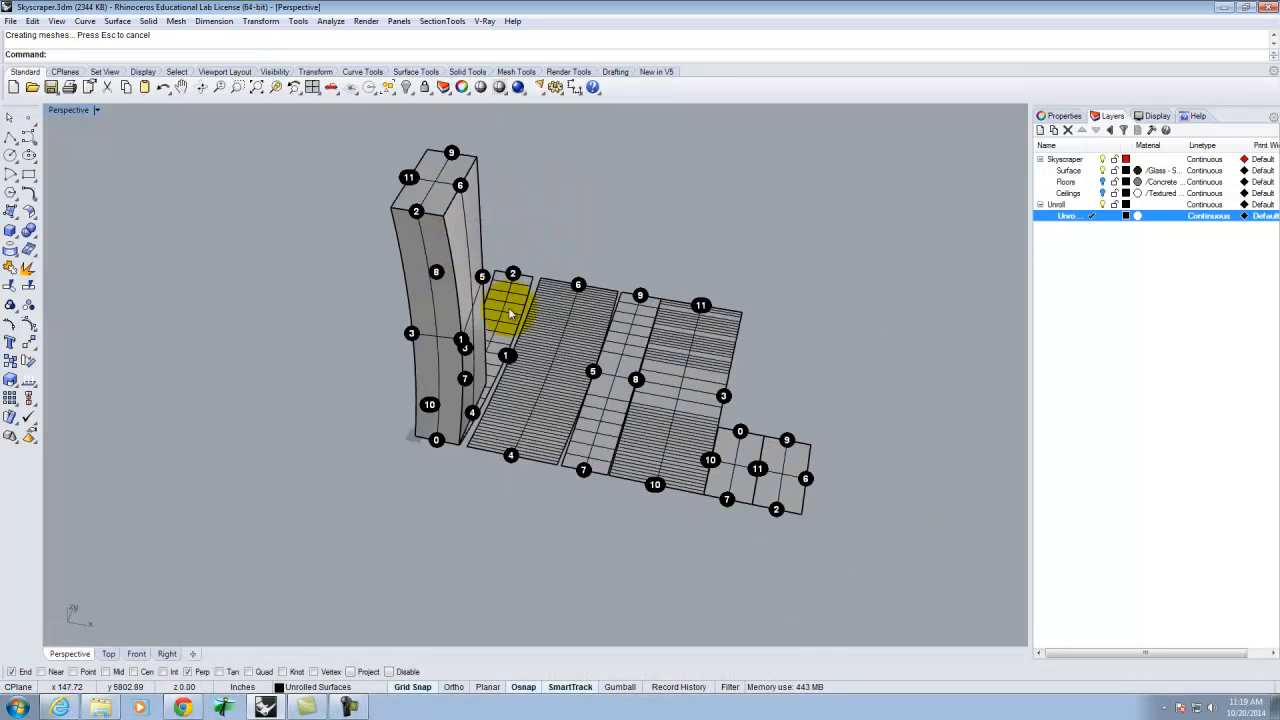
{"action": "left_click", "coordinate": [510, 308]}
{"action": "left_click", "coordinate": [563, 317]}
{"action": "left_click", "coordinate": [700, 335]}
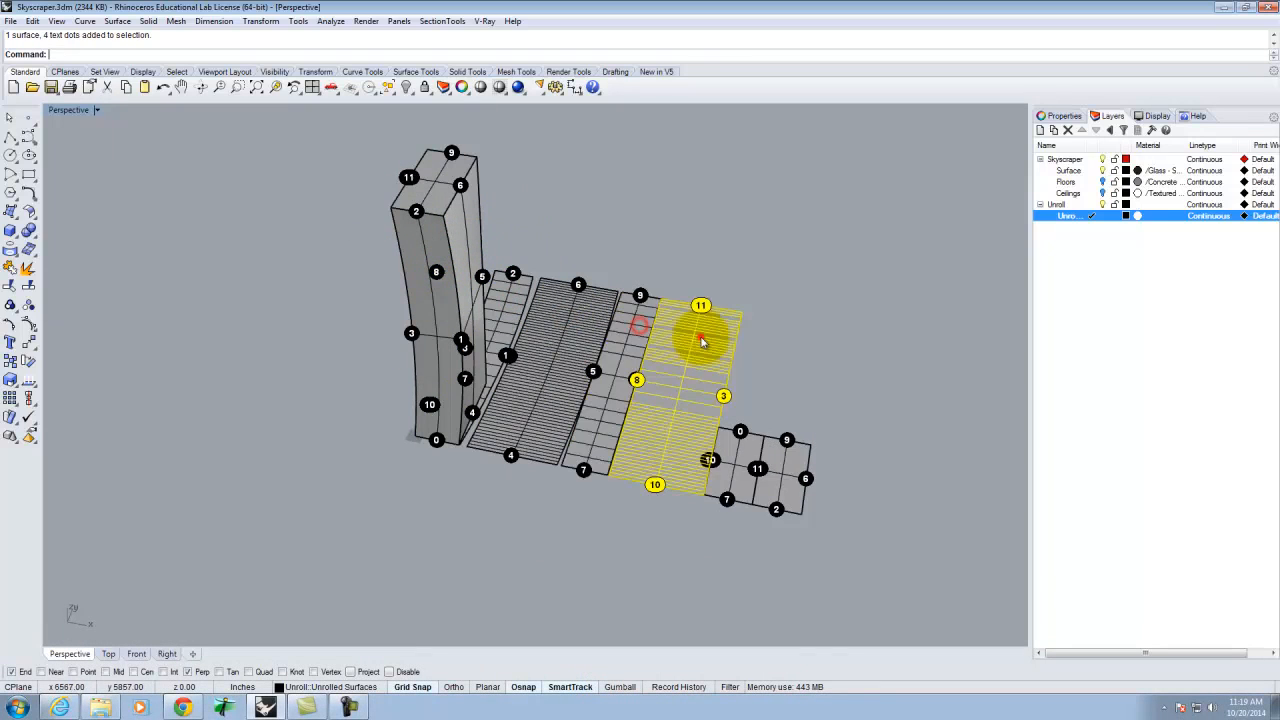
{"action": "left_click", "coordinate": [796, 462]}
{"action": "left_click", "coordinate": [806, 364]}
{"action": "scroll", "coordinate": [390, 330], "scroll_direction": "down", "scroll_amount": 4}
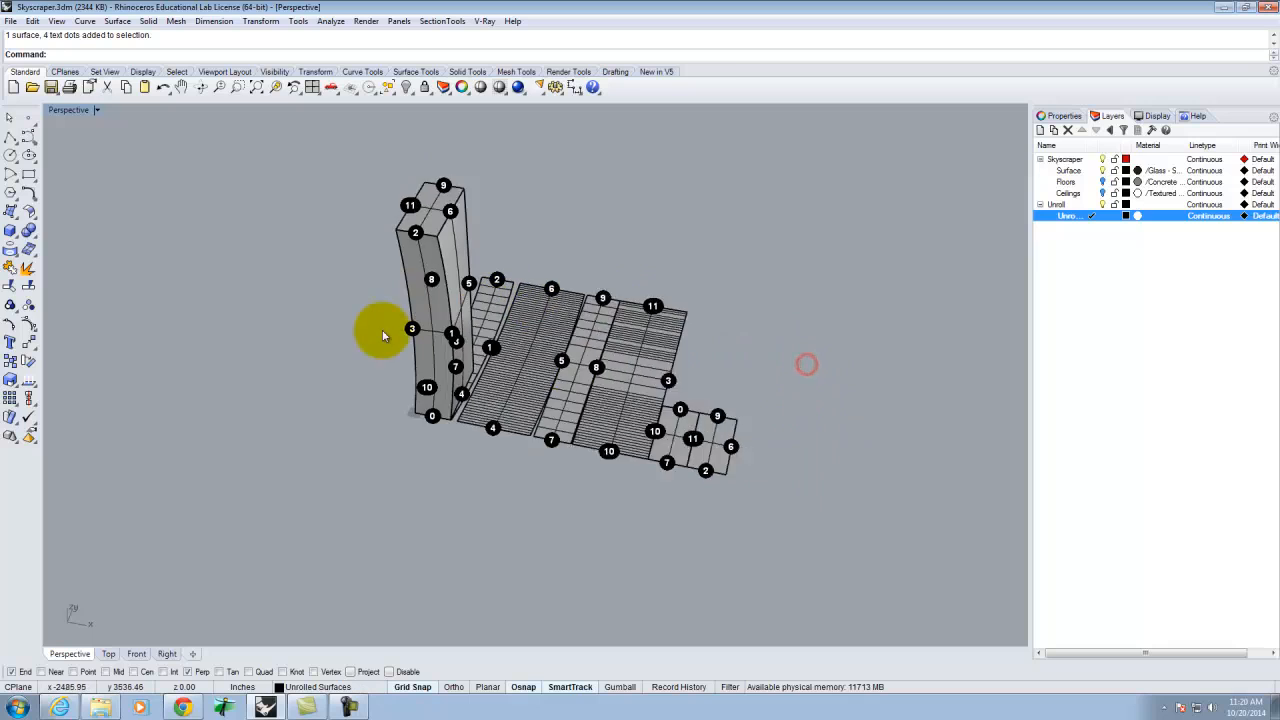
Step: In the Top view of the four-viewport layout, move all the unrolled pieces and their labels clear of the tower
{"action": "double_click", "coordinate": [70, 110]}
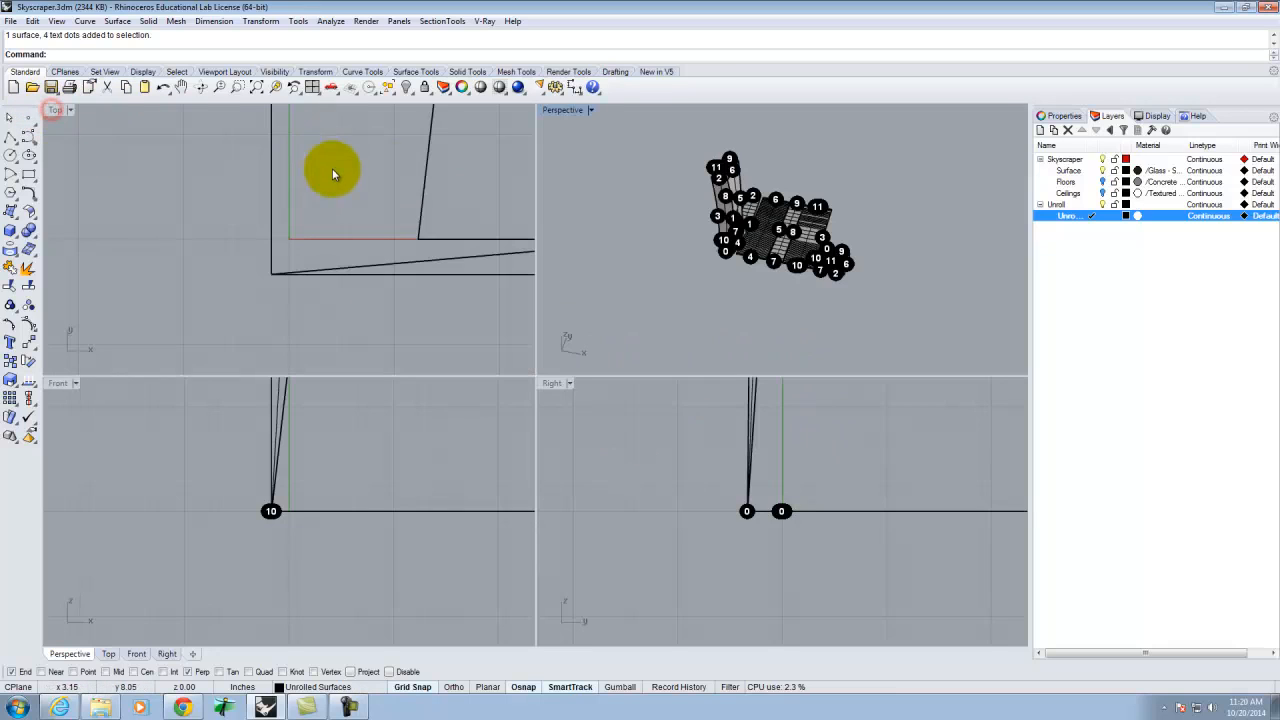
{"action": "scroll", "coordinate": [185, 312], "scroll_direction": "down", "scroll_amount": 10}
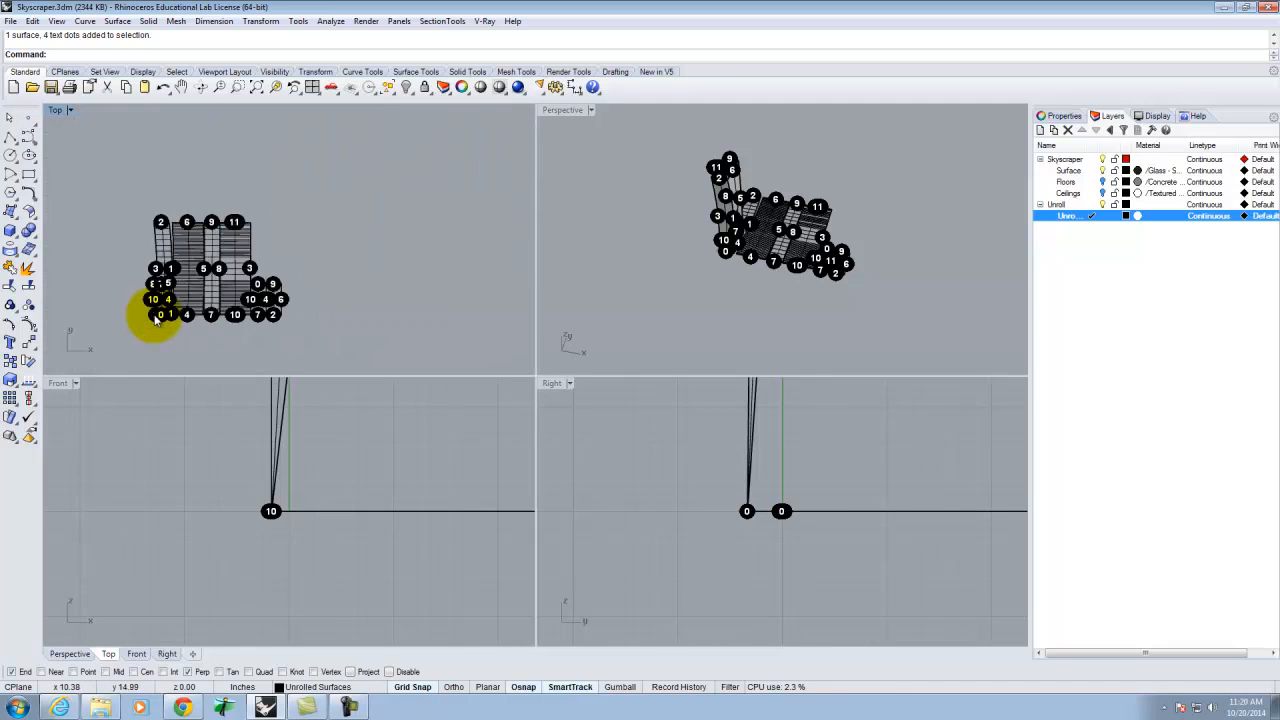
{"action": "scroll", "coordinate": [337, 286], "scroll_direction": "up", "scroll_amount": 5}
{"action": "scroll", "coordinate": [394, 257], "scroll_direction": "down", "scroll_amount": 3}
{"action": "scroll", "coordinate": [386, 330], "scroll_direction": "up", "scroll_amount": 2}
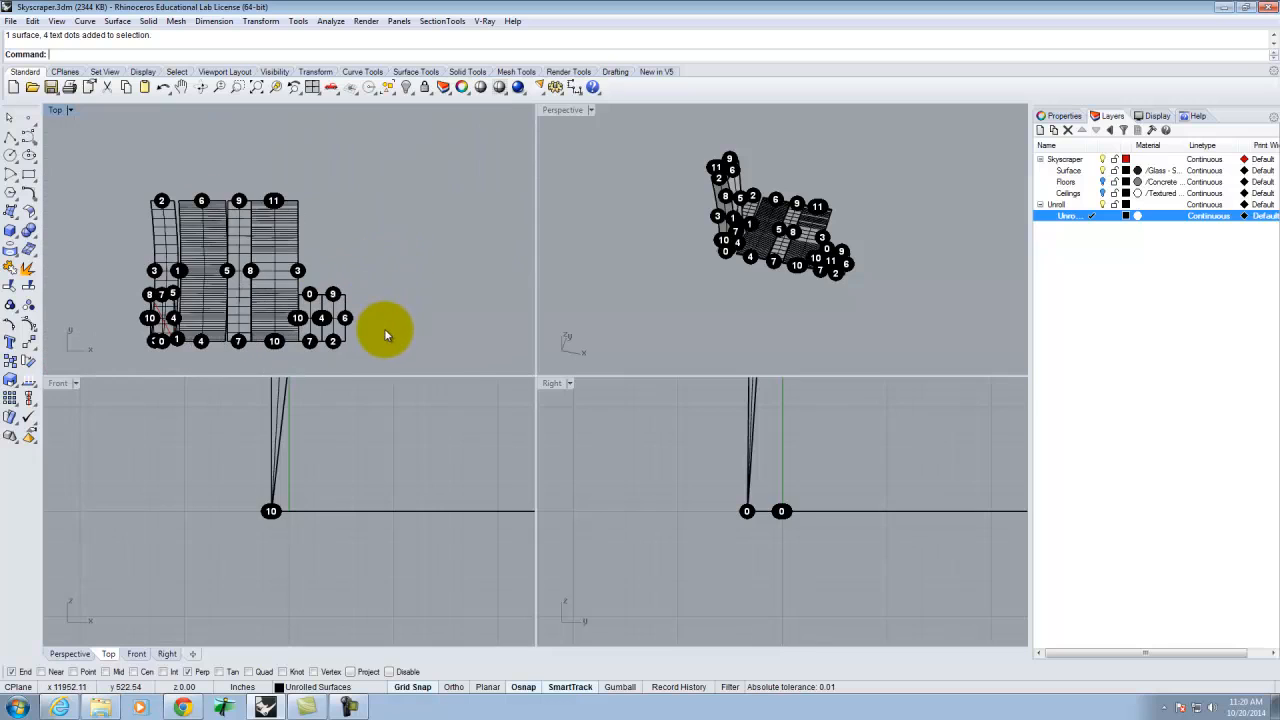
{"action": "left_click_drag", "start_coordinate": [237, 210], "coordinate": [194, 175]}
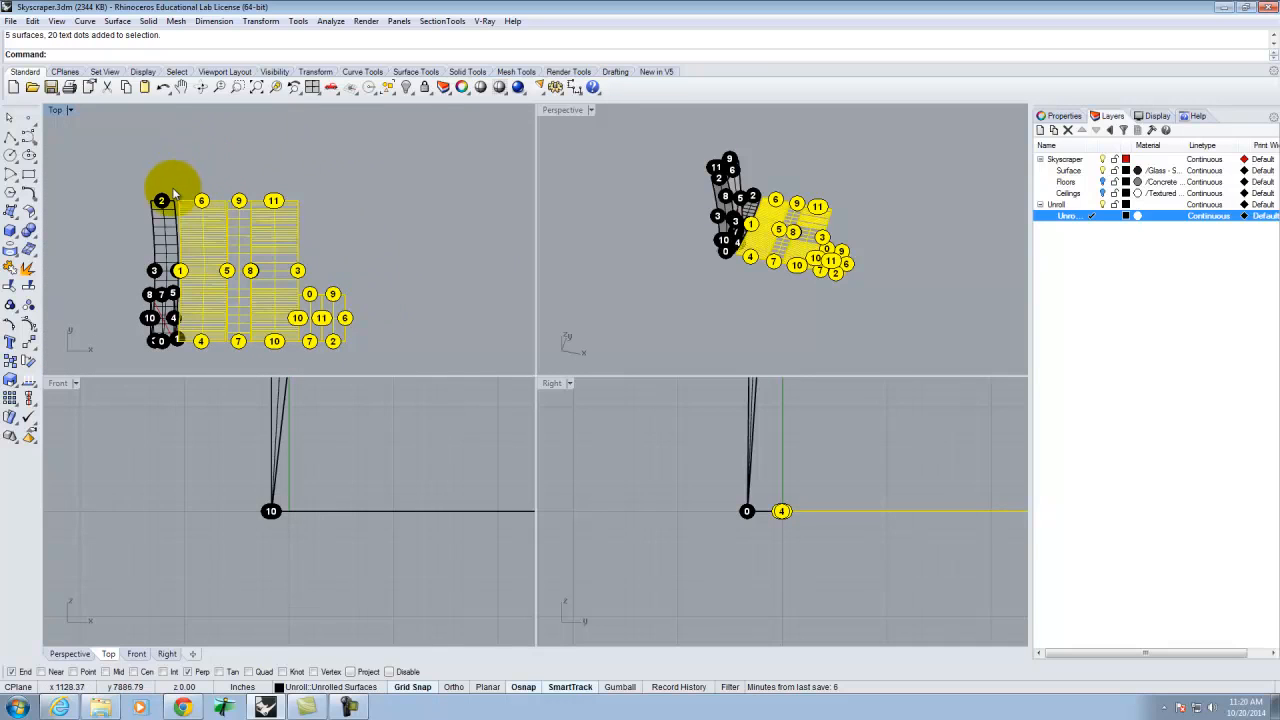
{"action": "left_click_drag", "start_coordinate": [167, 229], "coordinate": [291, 173]}
{"action": "left_click", "coordinate": [420, 178]}
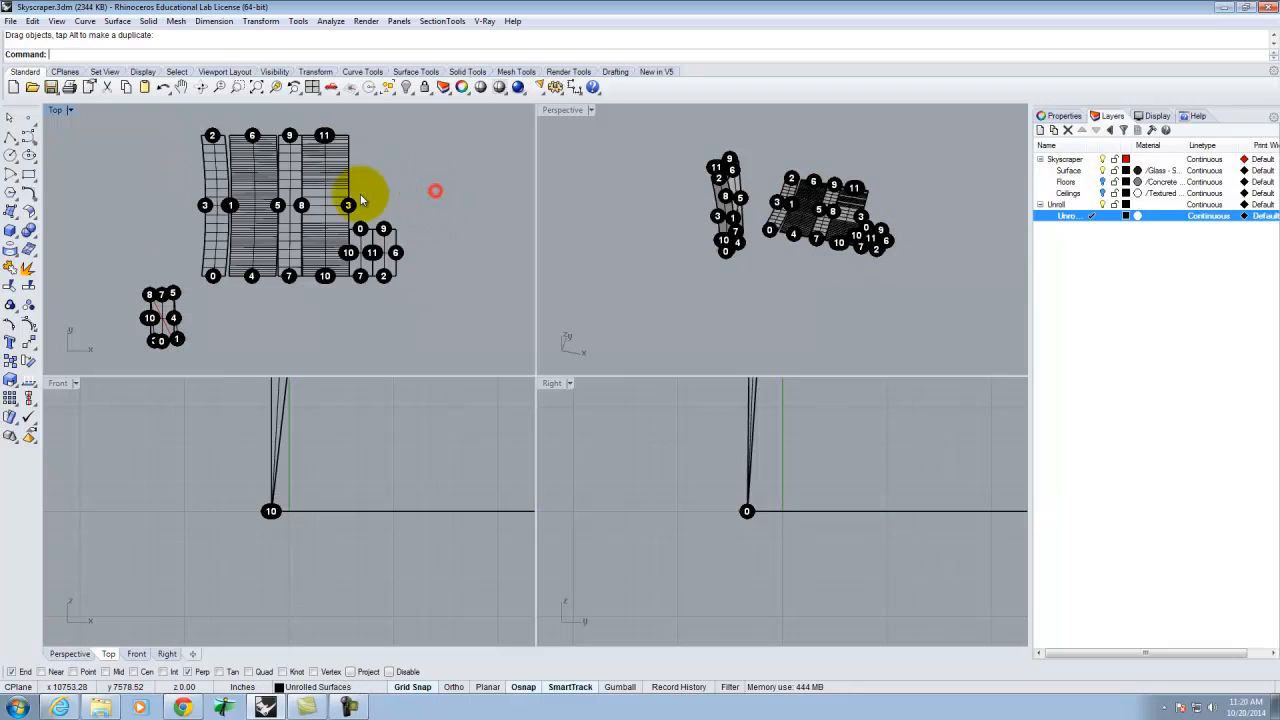
Step: Maximize the Top view and move the curved strip labelled 0 to 3 away from the neighbouring unrolled pieces
{"action": "double_click", "coordinate": [55, 110]}
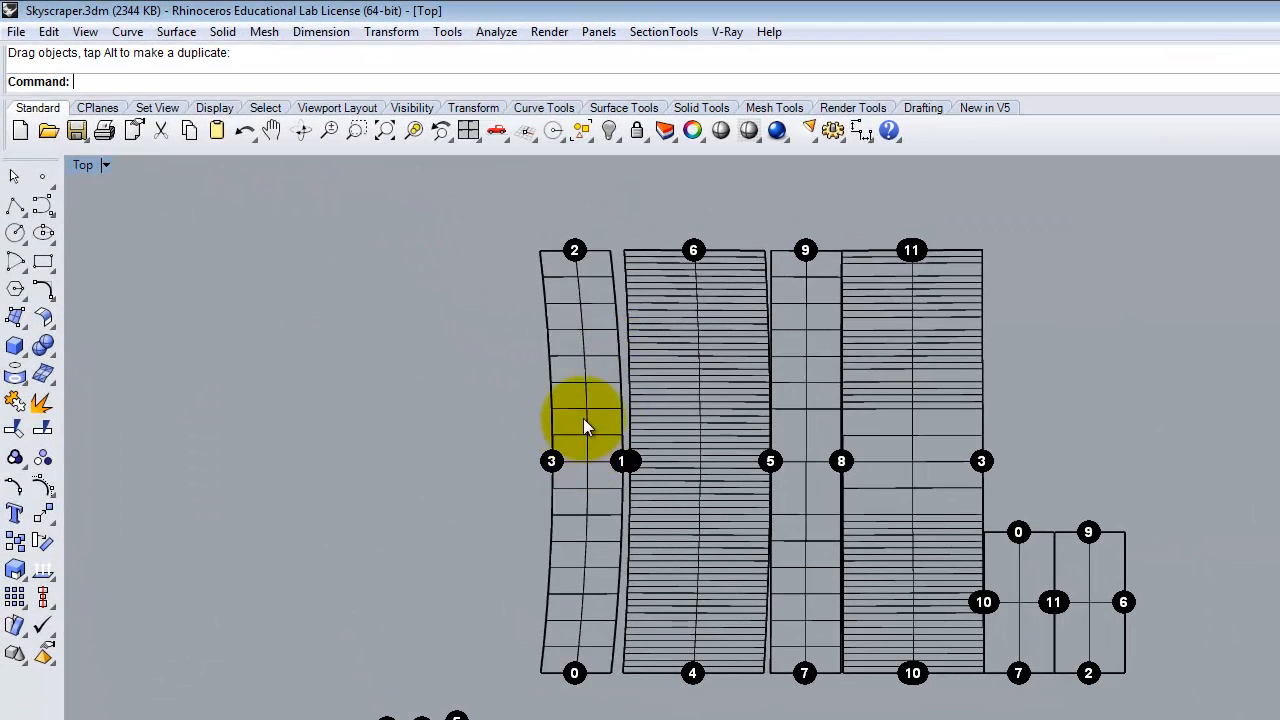
{"action": "left_click", "coordinate": [583, 418]}
{"action": "left_click_drag", "start_coordinate": [583, 418], "coordinate": [531, 421]}
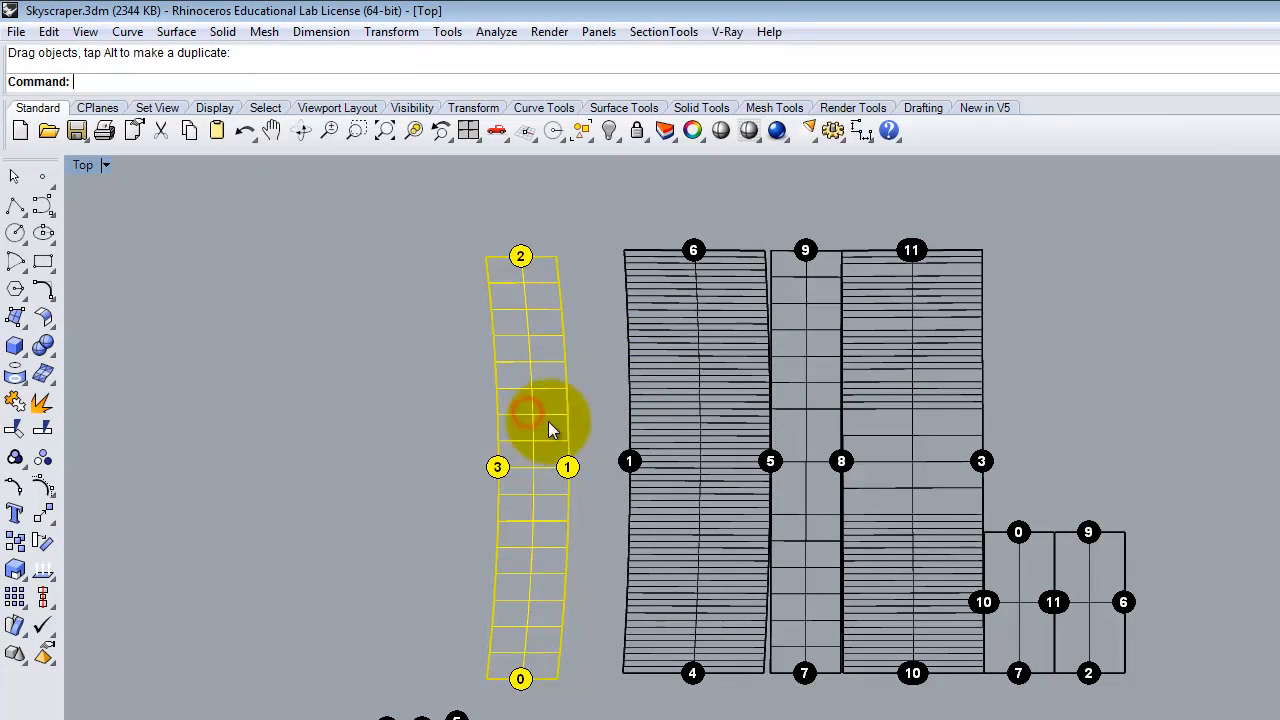
Step: Shift the wide strip labelled 1-4-5-6 and the narrow strip labelled 5-7-8-9 sideways to separate the tall pieces
{"action": "left_click", "coordinate": [677, 423]}
{"action": "left_click_drag", "start_coordinate": [677, 423], "coordinate": [650, 423]}
{"action": "left_click", "coordinate": [810, 425]}
{"action": "left_click_drag", "start_coordinate": [810, 425], "coordinate": [794, 423]}
{"action": "left_click", "coordinate": [920, 408]}
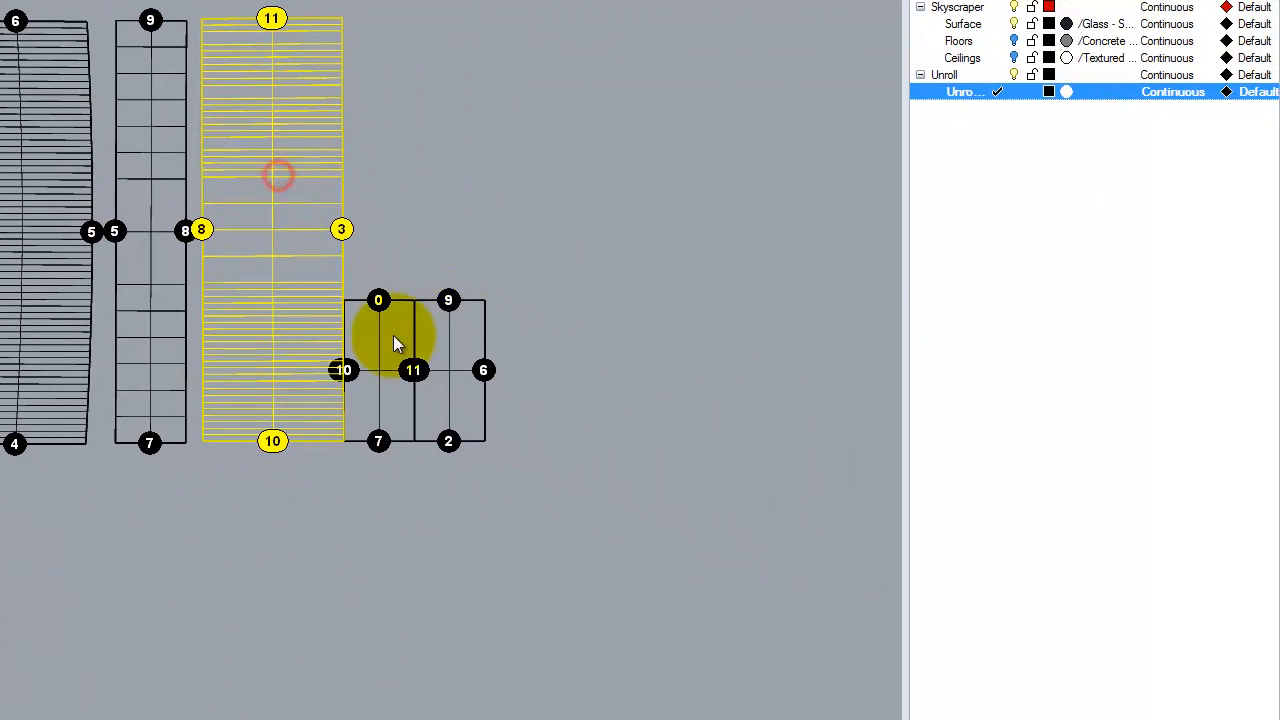
Step: Move the two small rectangular end pieces and their labels together into the empty space clear of the tall strips
{"action": "left_click", "coordinate": [447, 342]}
{"action": "left_click_drag", "start_coordinate": [459, 342], "coordinate": [583, 323]}
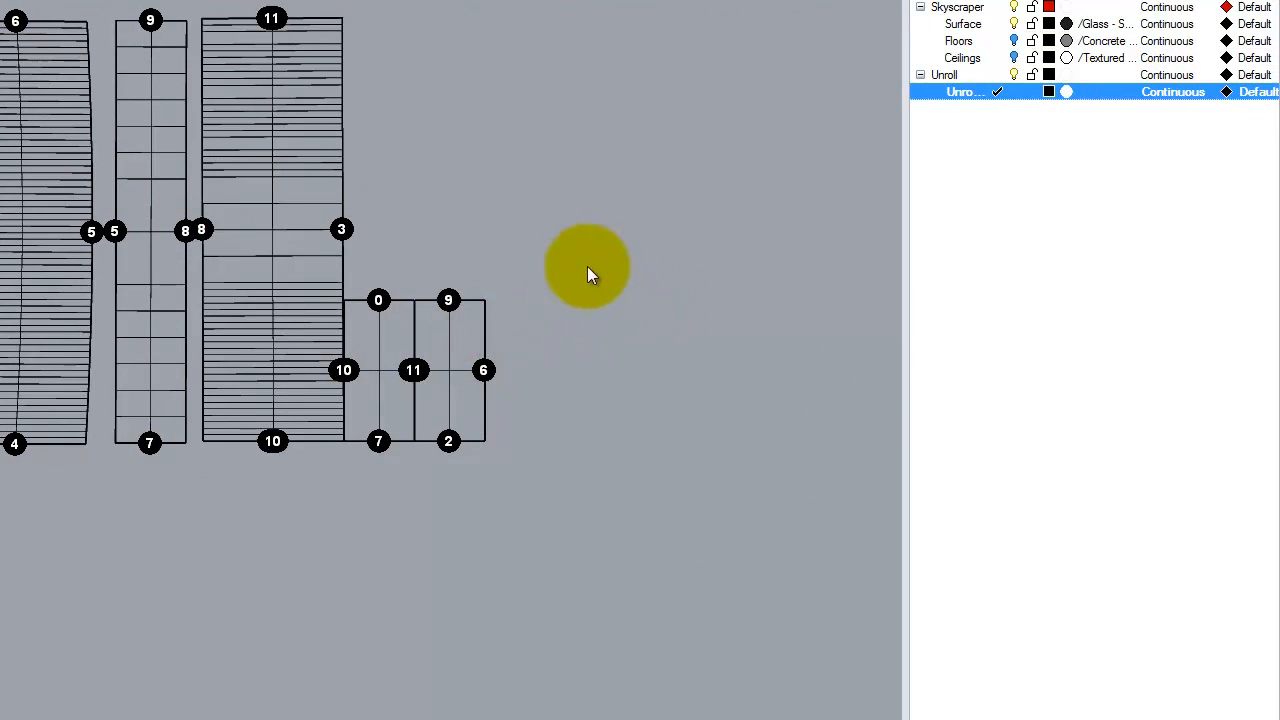
{"action": "left_click_drag", "start_coordinate": [393, 472], "coordinate": [395, 470]}
{"action": "left_click_drag", "start_coordinate": [400, 343], "coordinate": [543, 306]}
{"action": "left_click_drag", "start_coordinate": [560, 243], "coordinate": [604, 217]}
{"action": "left_click", "coordinate": [837, 279]}
Step: Separate the small rectangle labelled 2-6-9-11 from the small rectangle labelled 0-4-7-10
{"action": "left_click", "coordinate": [262, 18]}
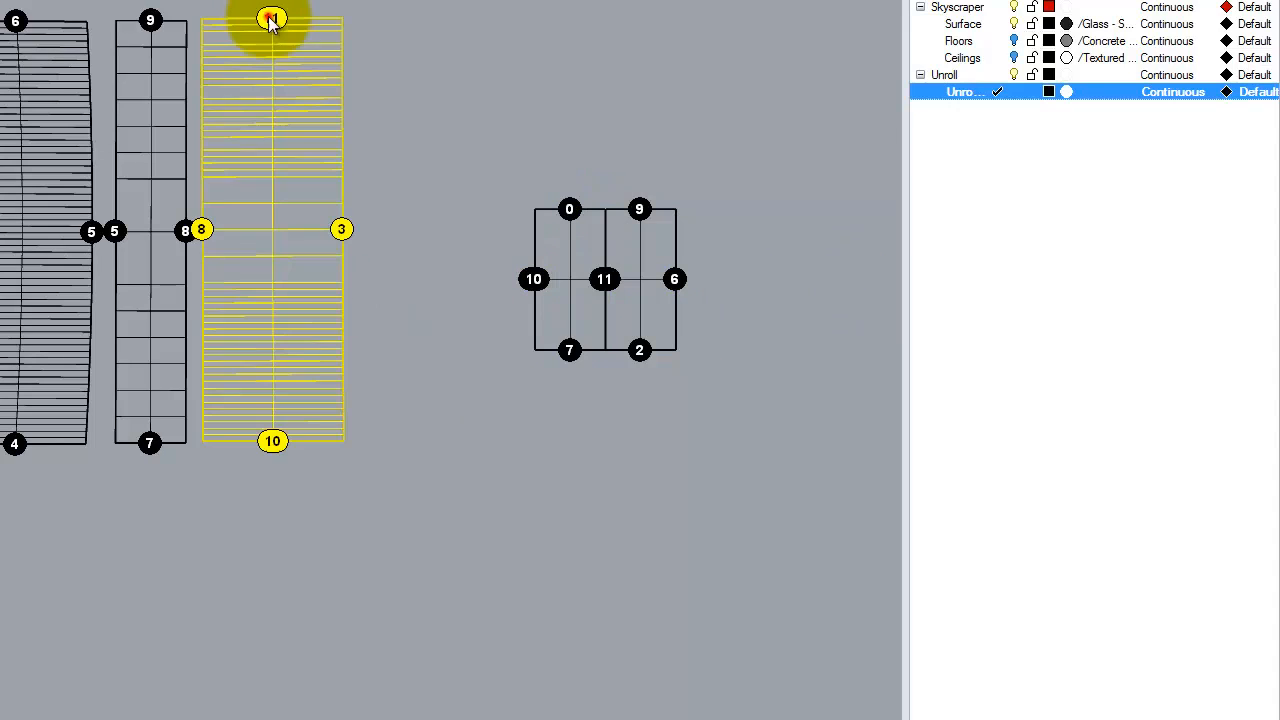
{"action": "left_click", "coordinate": [709, 237]}
{"action": "left_click", "coordinate": [615, 280]}
{"action": "left_click_drag", "start_coordinate": [636, 280], "coordinate": [705, 270]}
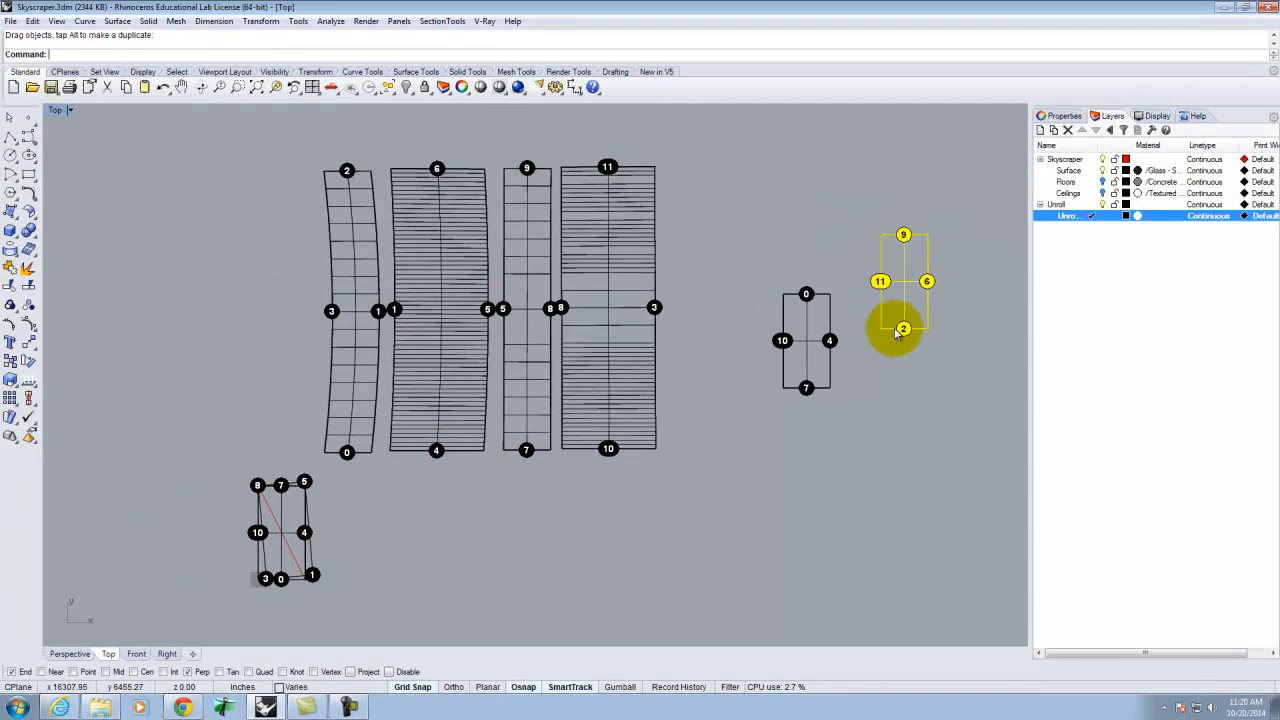
Step: Move the small 2-6-9-11 rectangle by its lower-left corner onto the upper-right corner of the tall 3-8-10-11 strip
{"action": "key", "text": "Return"}
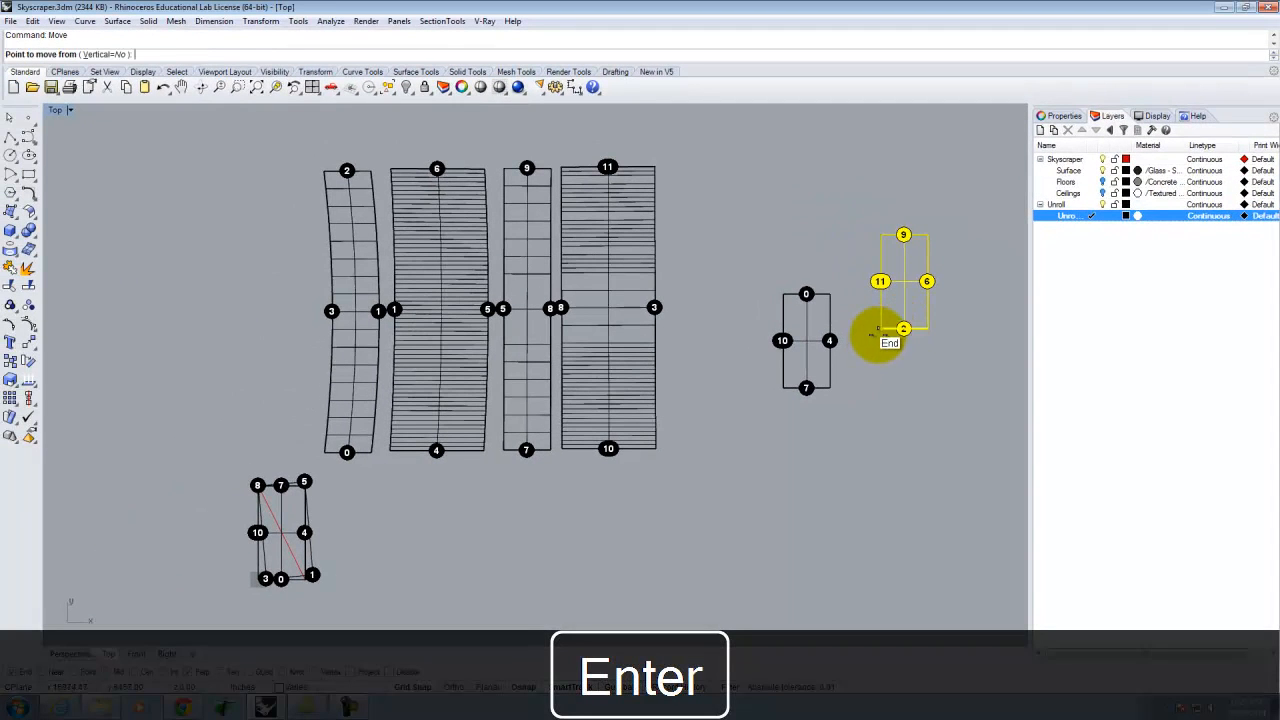
{"action": "left_click", "coordinate": [878, 337]}
{"action": "left_click", "coordinate": [677, 168]}
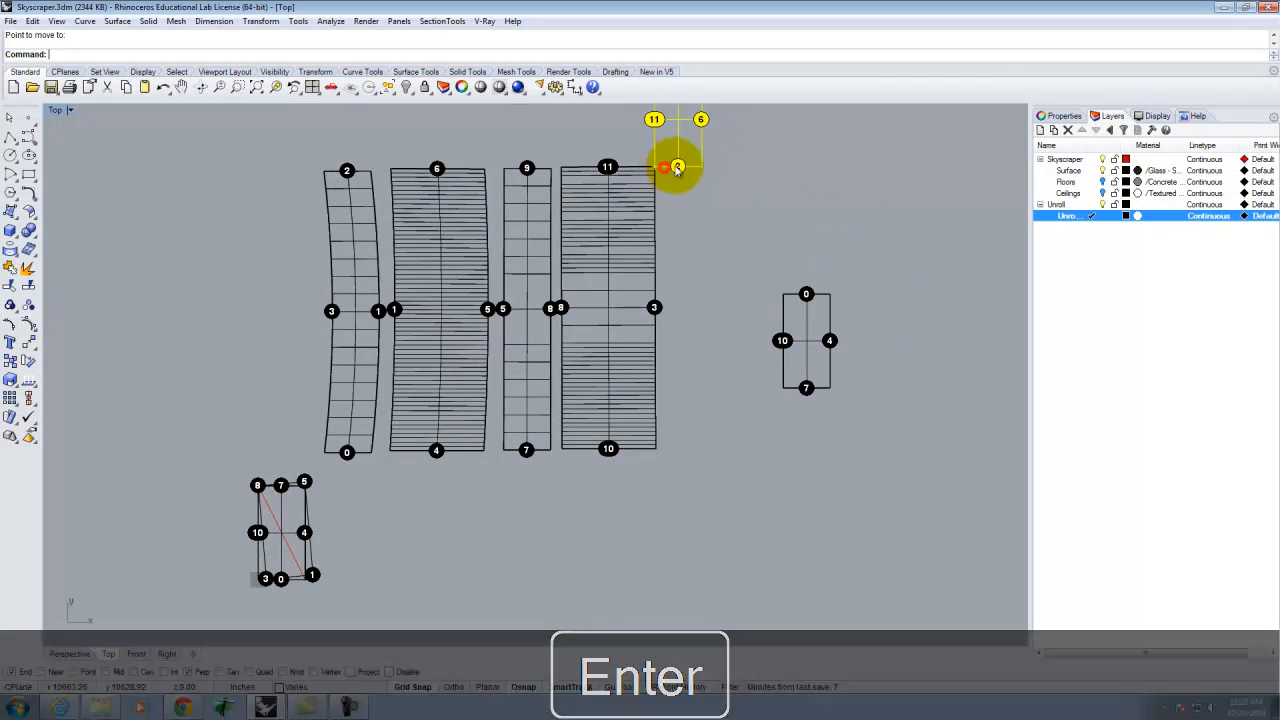
{"action": "scroll", "coordinate": [657, 214], "scroll_direction": "down", "scroll_amount": 2}
{"action": "scroll", "coordinate": [657, 229], "scroll_direction": "up", "scroll_amount": 4}
Step: Rotate the small 2-6-9-11 rectangle about the shared corner so its edge 11 lies along edge 11 of the tall strip
{"action": "type", "text": "Roate"}
{"action": "key", "text": "Return"}
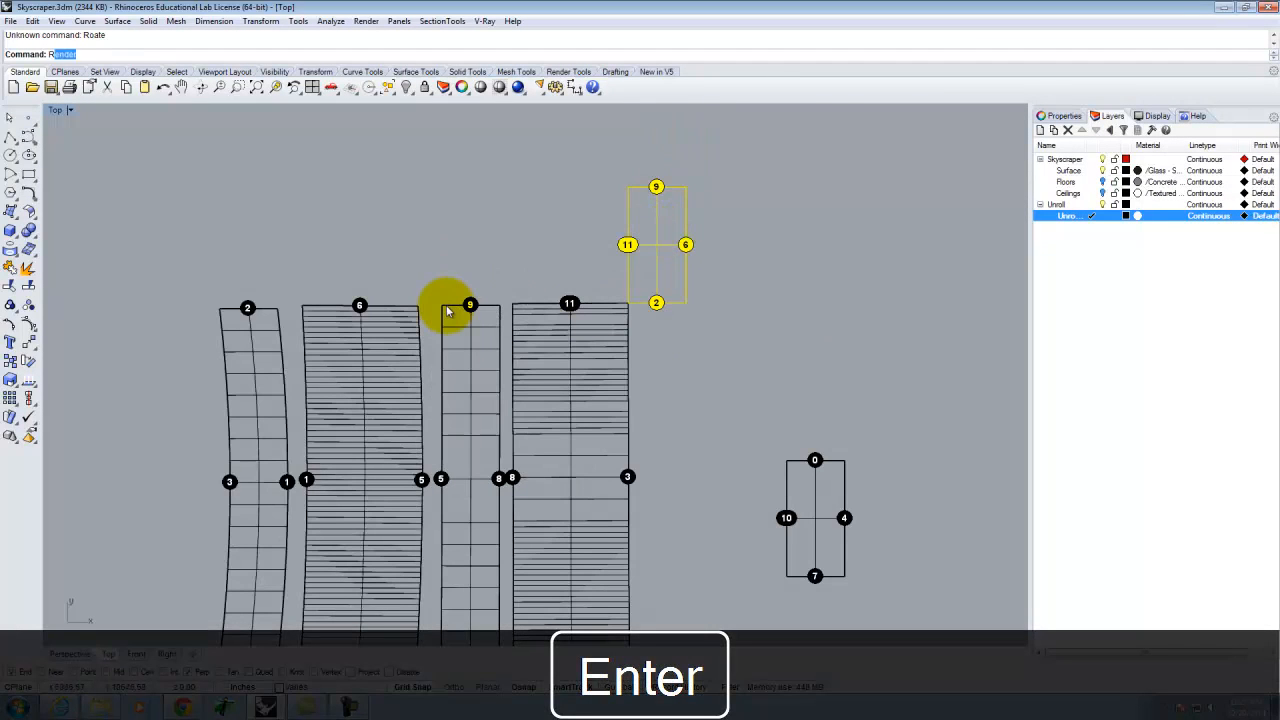
{"action": "left_click", "coordinate": [631, 299]}
{"action": "left_click", "coordinate": [630, 188]}
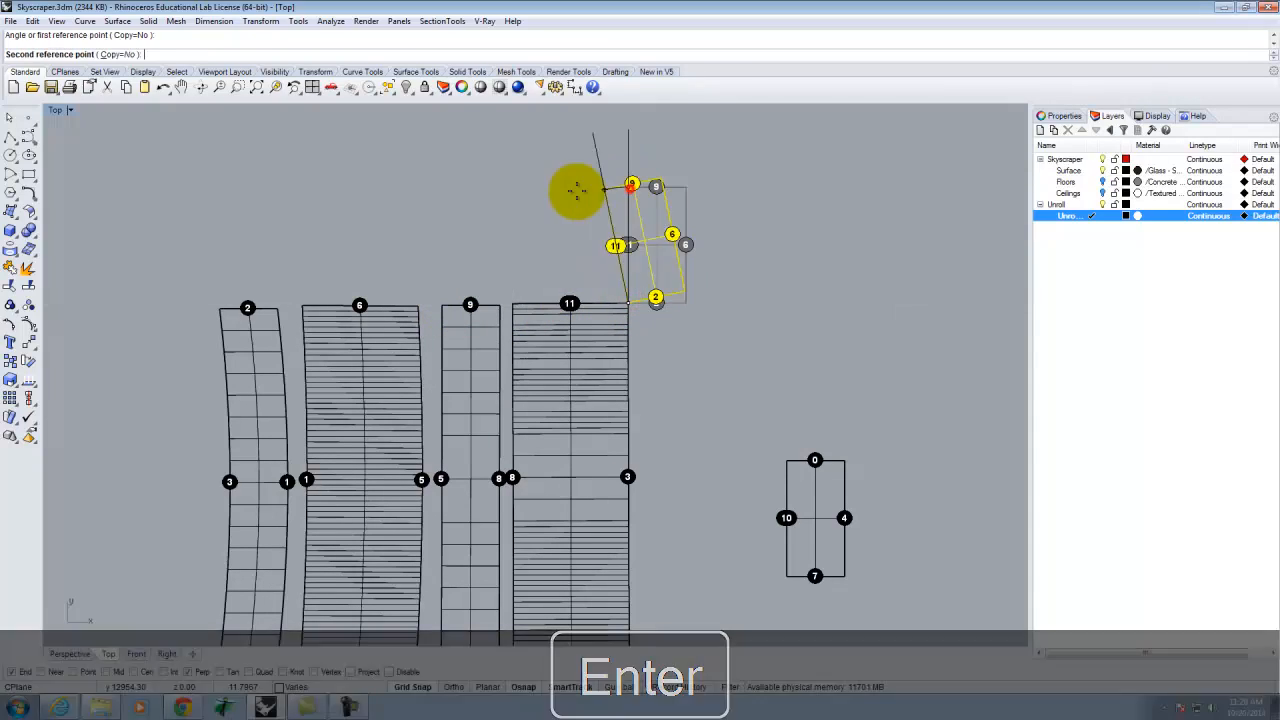
{"action": "left_click", "coordinate": [520, 297]}
{"action": "left_click", "coordinate": [716, 249]}
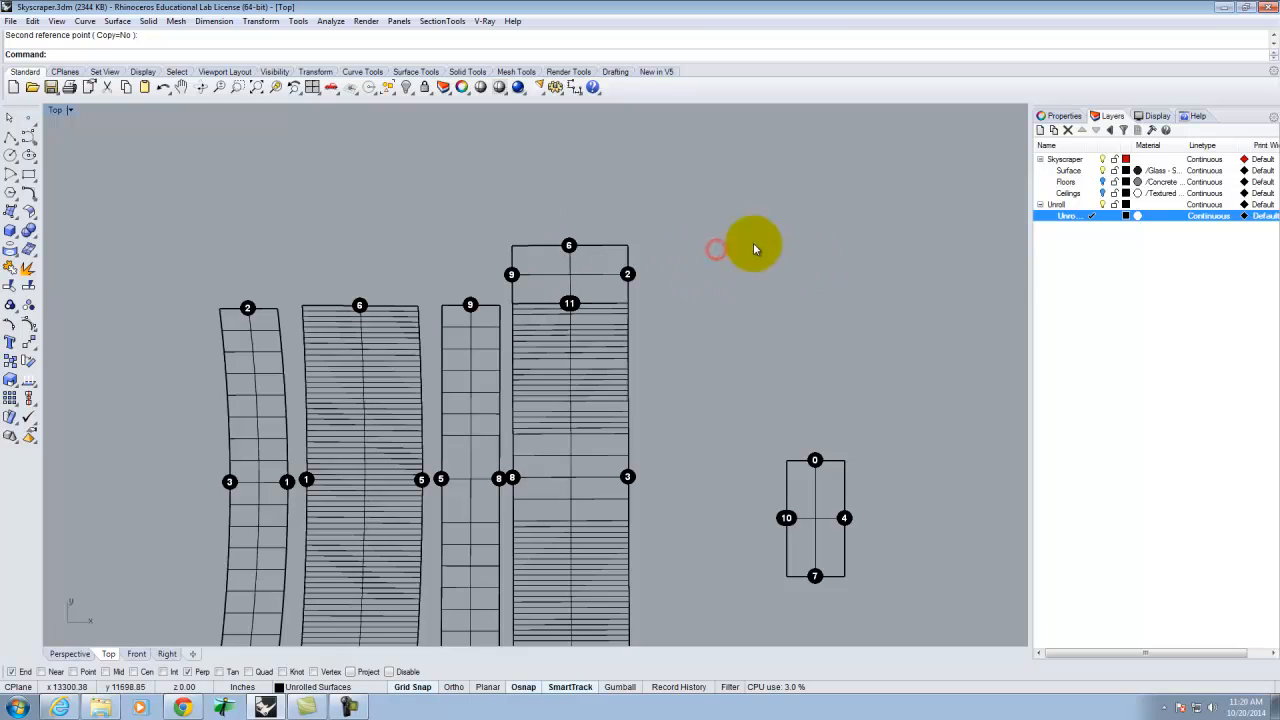
{"action": "scroll", "coordinate": [532, 212], "scroll_direction": "down", "scroll_amount": 3}
{"action": "scroll", "coordinate": [519, 383], "scroll_direction": "up", "scroll_amount": 2}
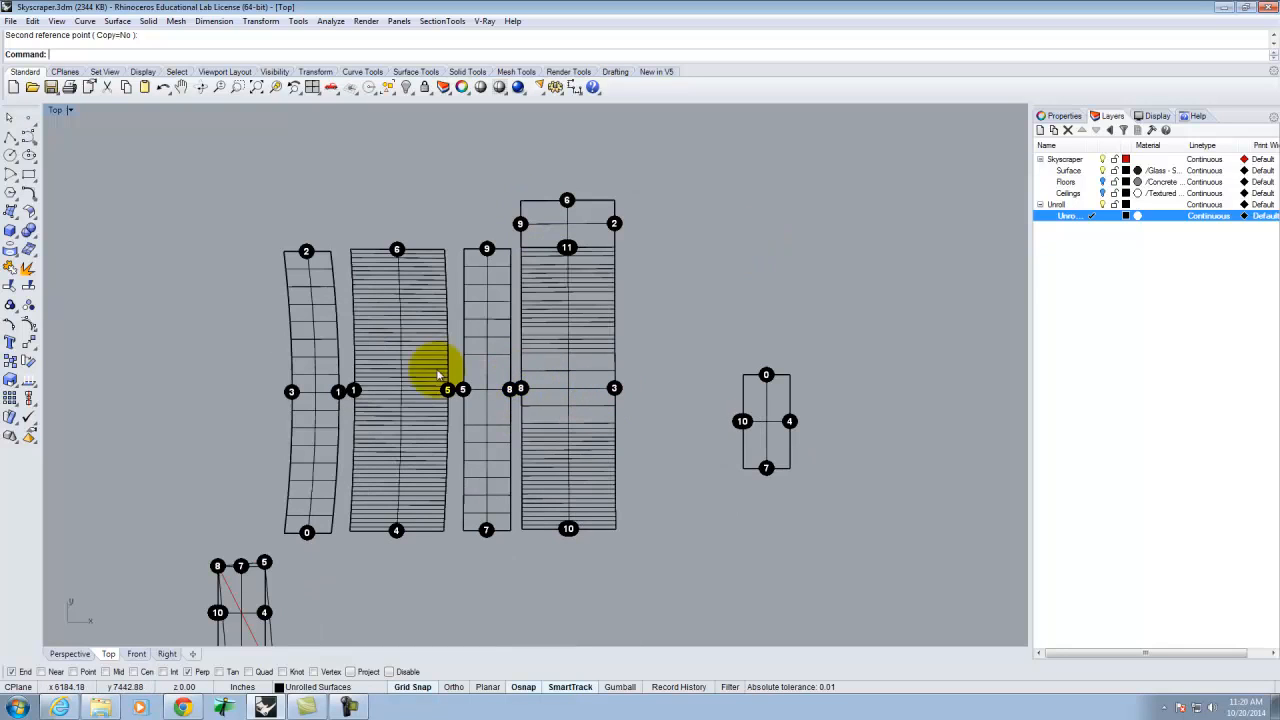
Step: Move the curved 0-1-2-3 strip by its upper-left corner to the shared corner of edges 2 and 11
{"action": "left_click", "coordinate": [323, 398]}
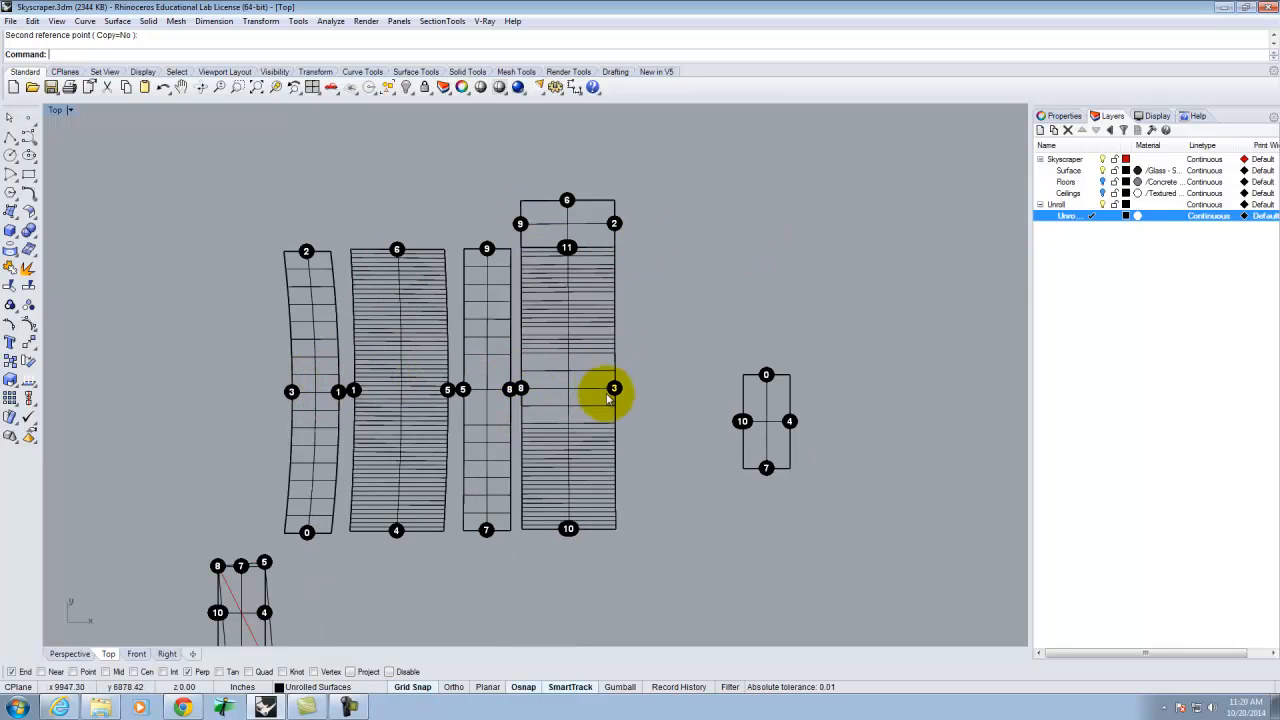
{"action": "left_click", "coordinate": [315, 296]}
{"action": "key", "text": "Return"}
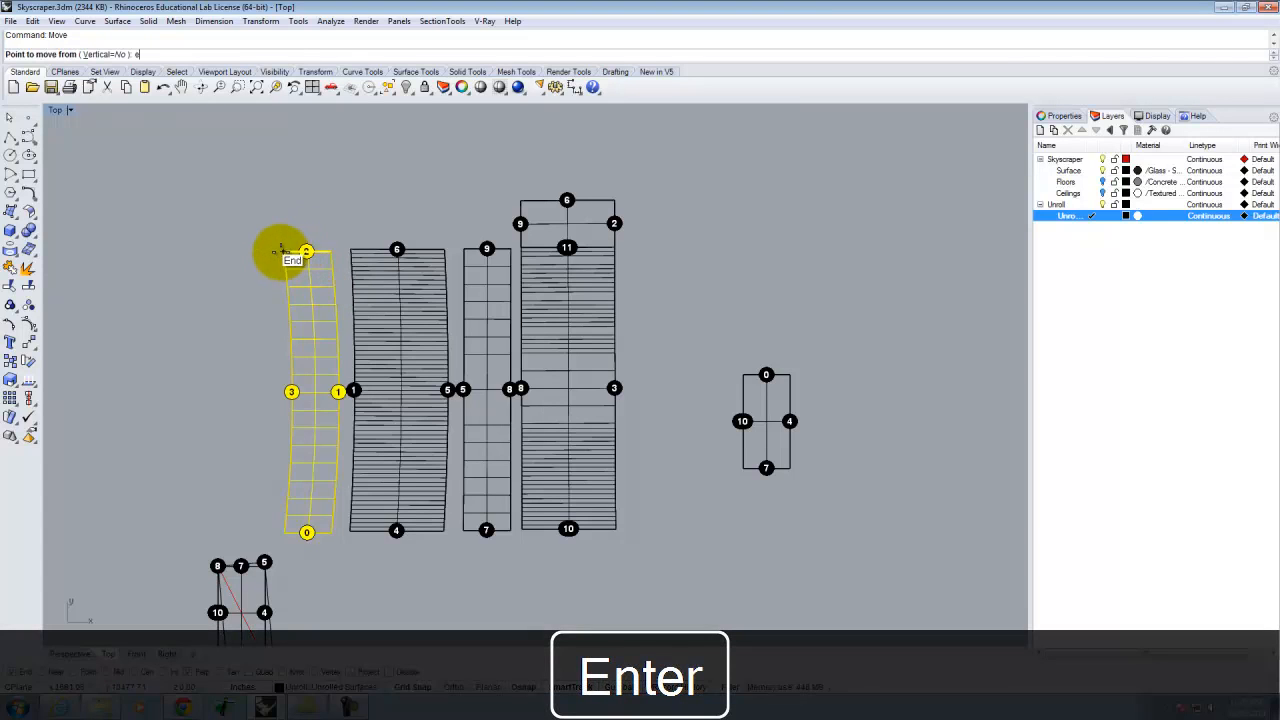
{"action": "left_click", "coordinate": [284, 251]}
{"action": "left_click", "coordinate": [628, 247]}
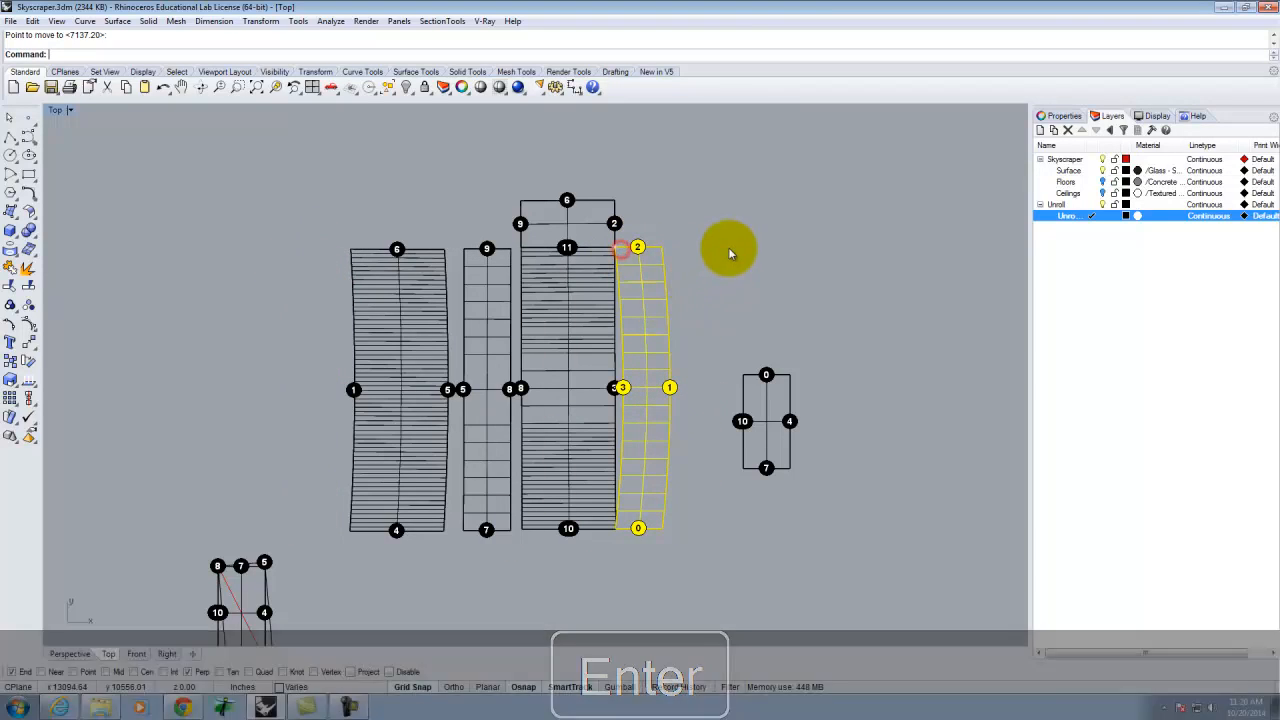
{"action": "left_click", "coordinate": [730, 250]}
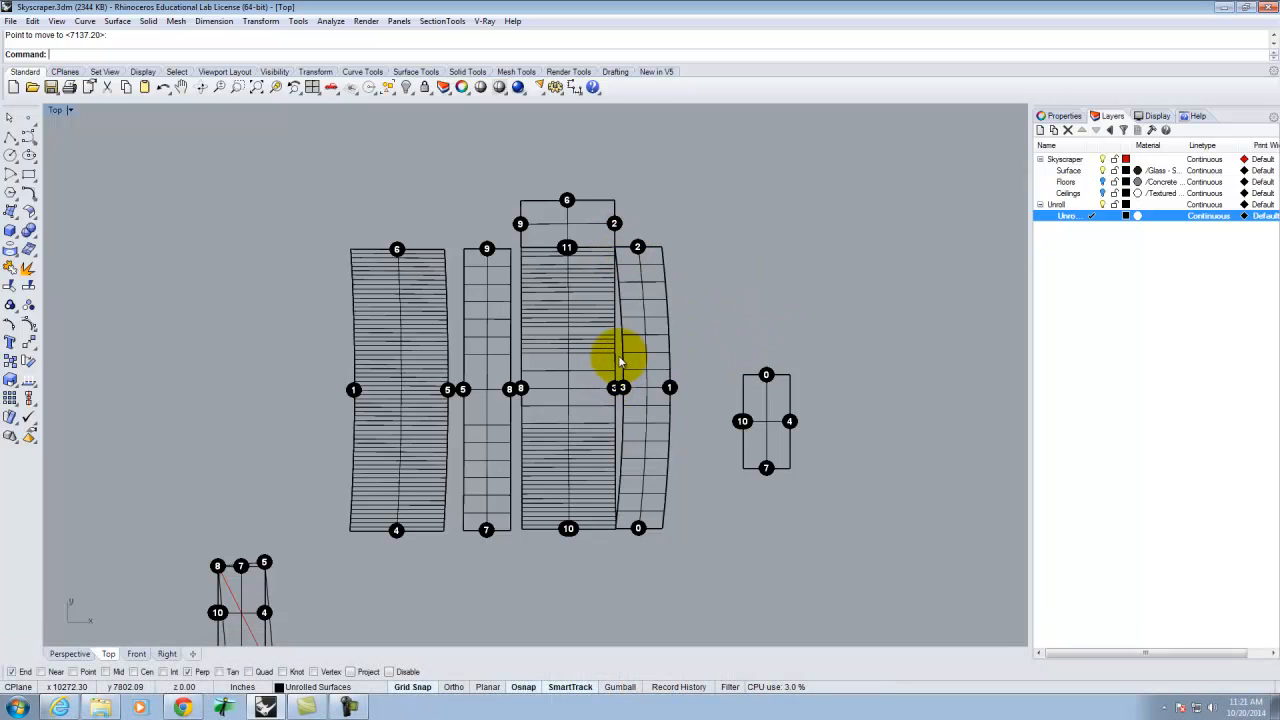
Step: Rotate the curved 0-1-2-3 strip about its upper-left corner so its edge 2 meets edge 2 of the small rectangle
{"action": "left_click", "coordinate": [644, 293]}
{"action": "type", "text": "rotate"}
{"action": "key", "text": "Return"}
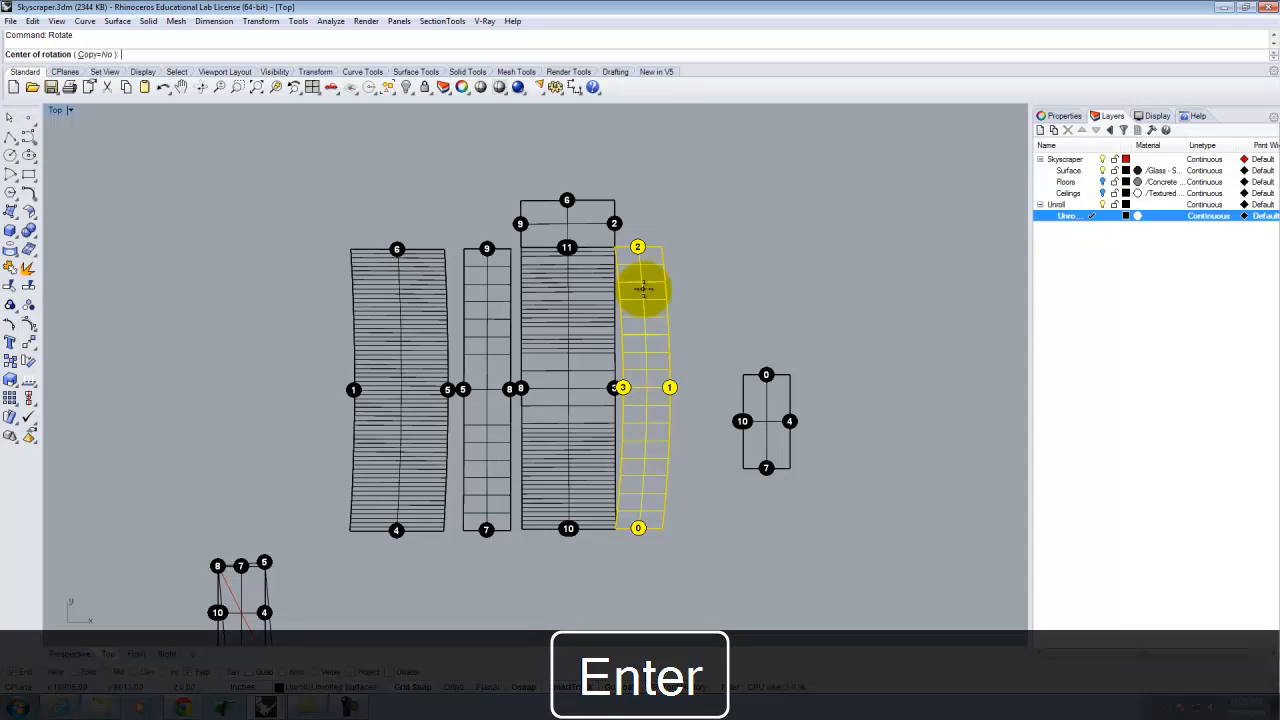
{"action": "left_click", "coordinate": [615, 248]}
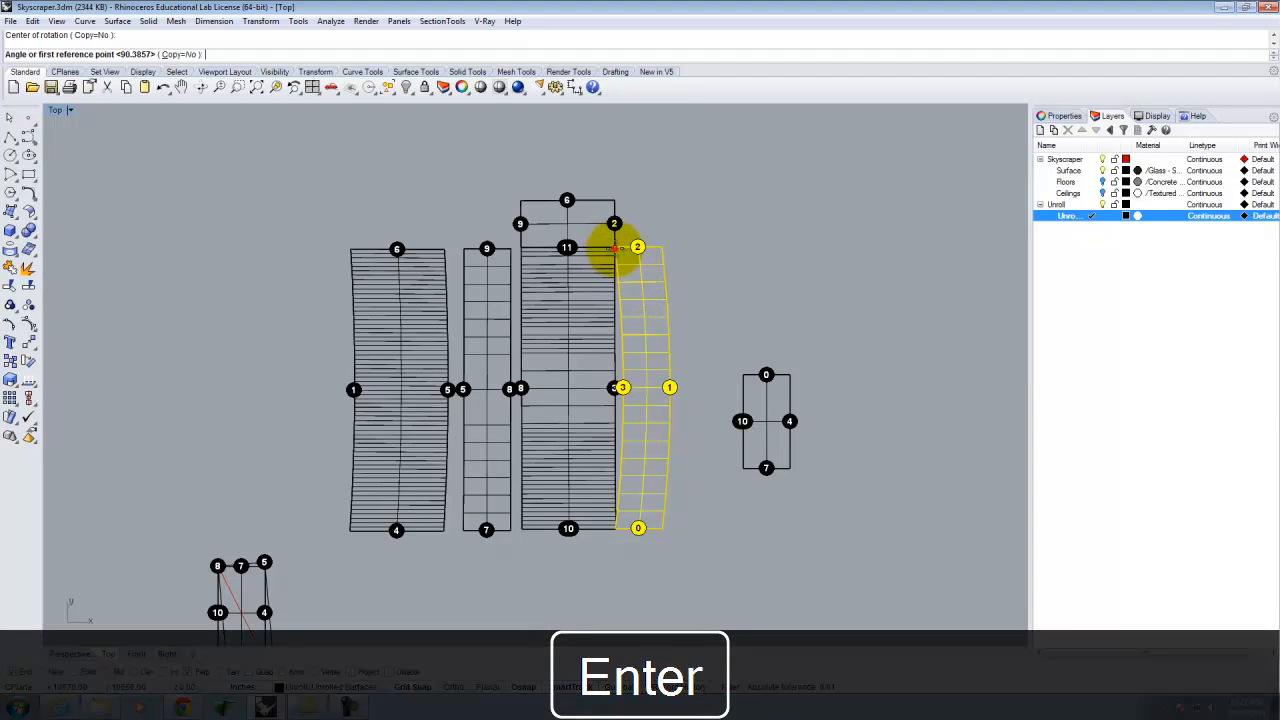
{"action": "left_click", "coordinate": [670, 248]}
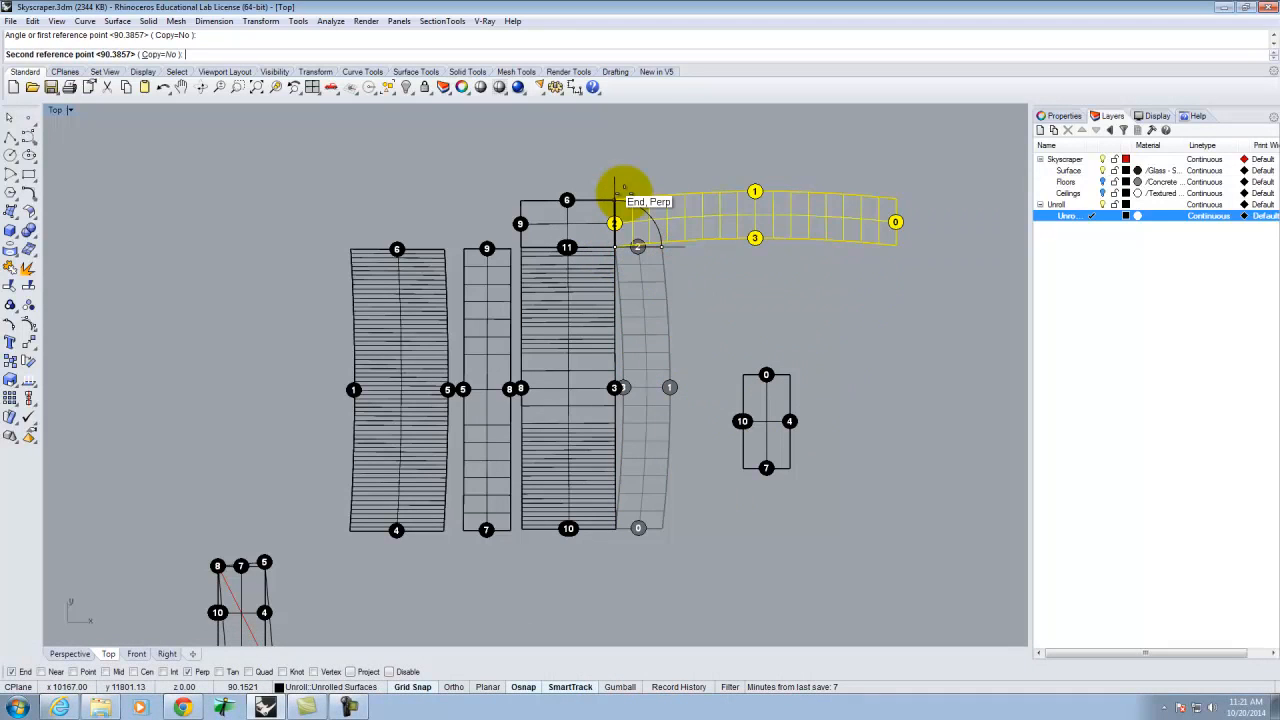
{"action": "left_click", "coordinate": [623, 192]}
{"action": "left_click", "coordinate": [685, 281]}
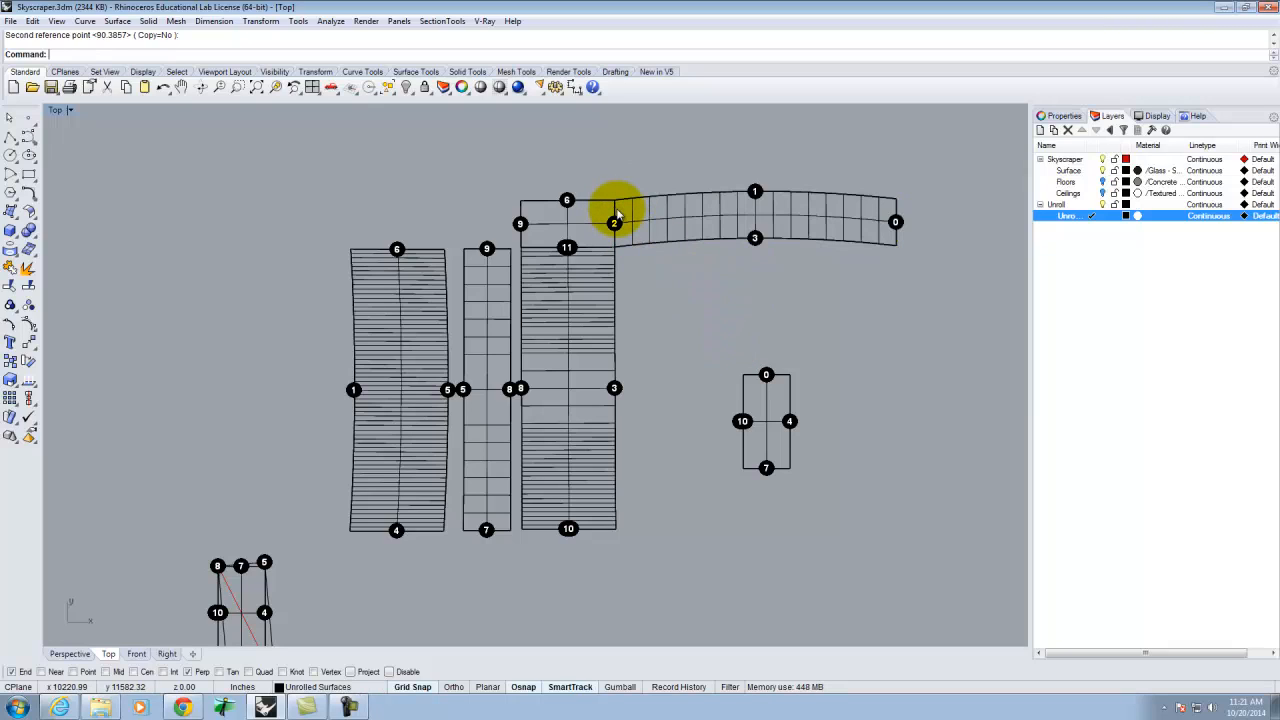
Step: Move the narrow 5-7-8-9 strip by its upper-right corner to the upper-left corner of the tall 3-8-10-11 strip
{"action": "left_click", "coordinate": [489, 286]}
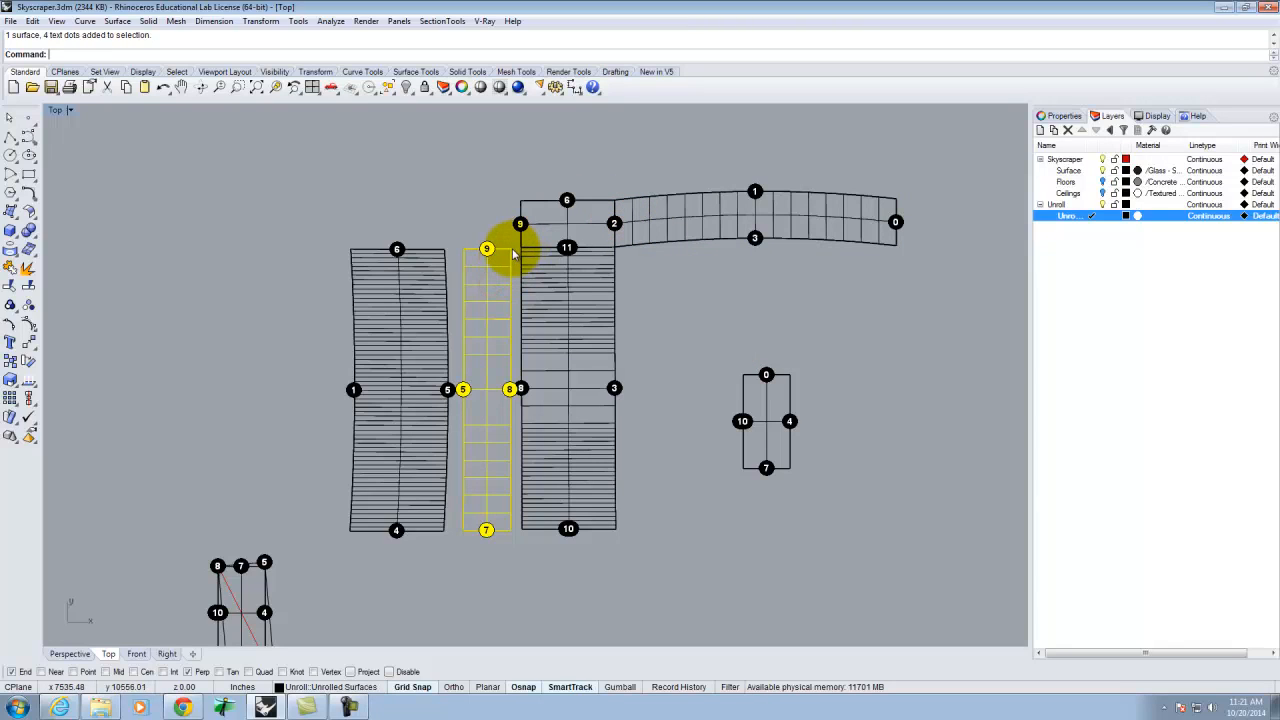
{"action": "type", "text": "Move"}
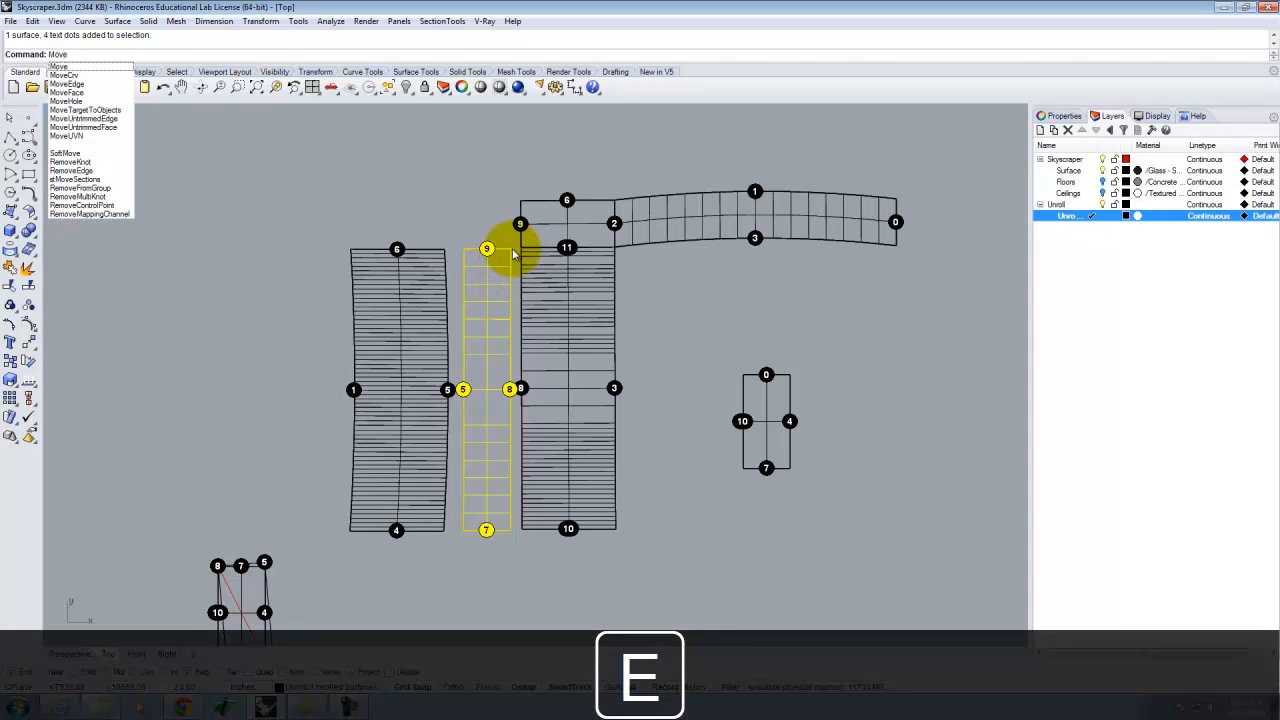
{"action": "key", "text": "Return"}
{"action": "left_click", "coordinate": [512, 246]}
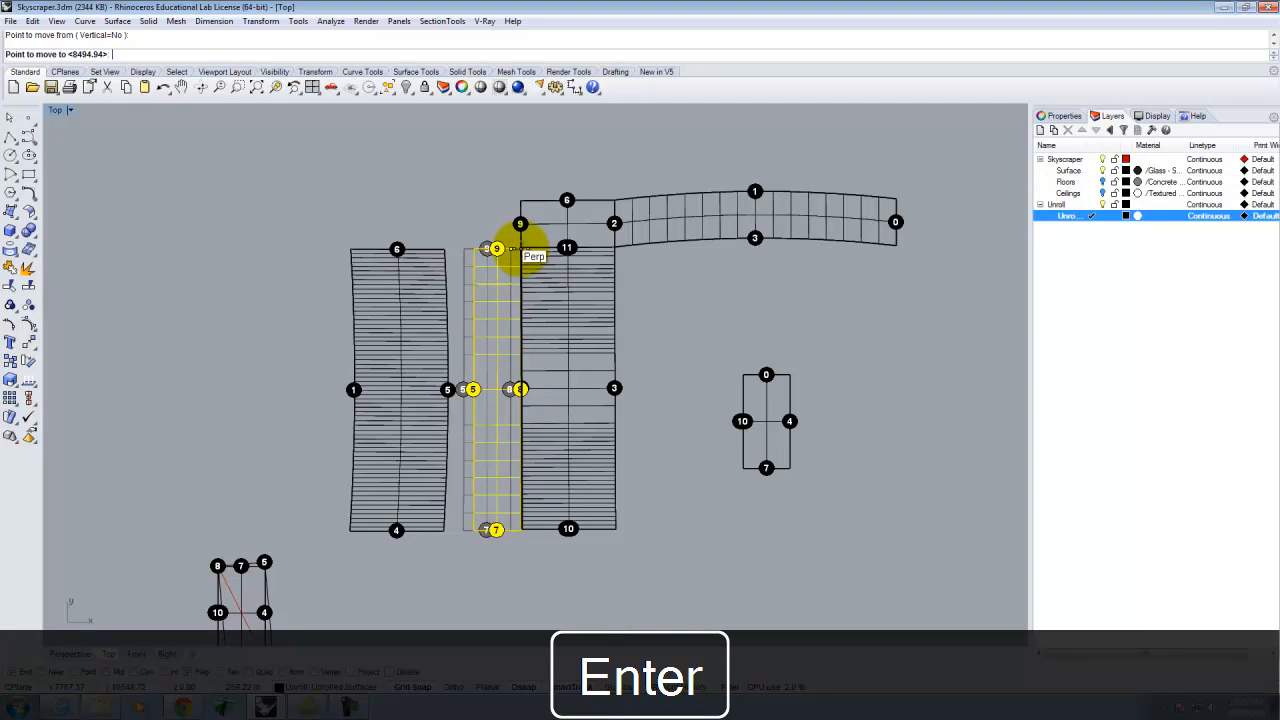
{"action": "left_click", "coordinate": [520, 247]}
Step: Rotate the narrow 5-7-8-9 strip about its upper-right corner so its edge 9 meets edge 9 of the small rectangle
{"action": "type", "text": "Roate"}
{"action": "key", "text": "Return"}
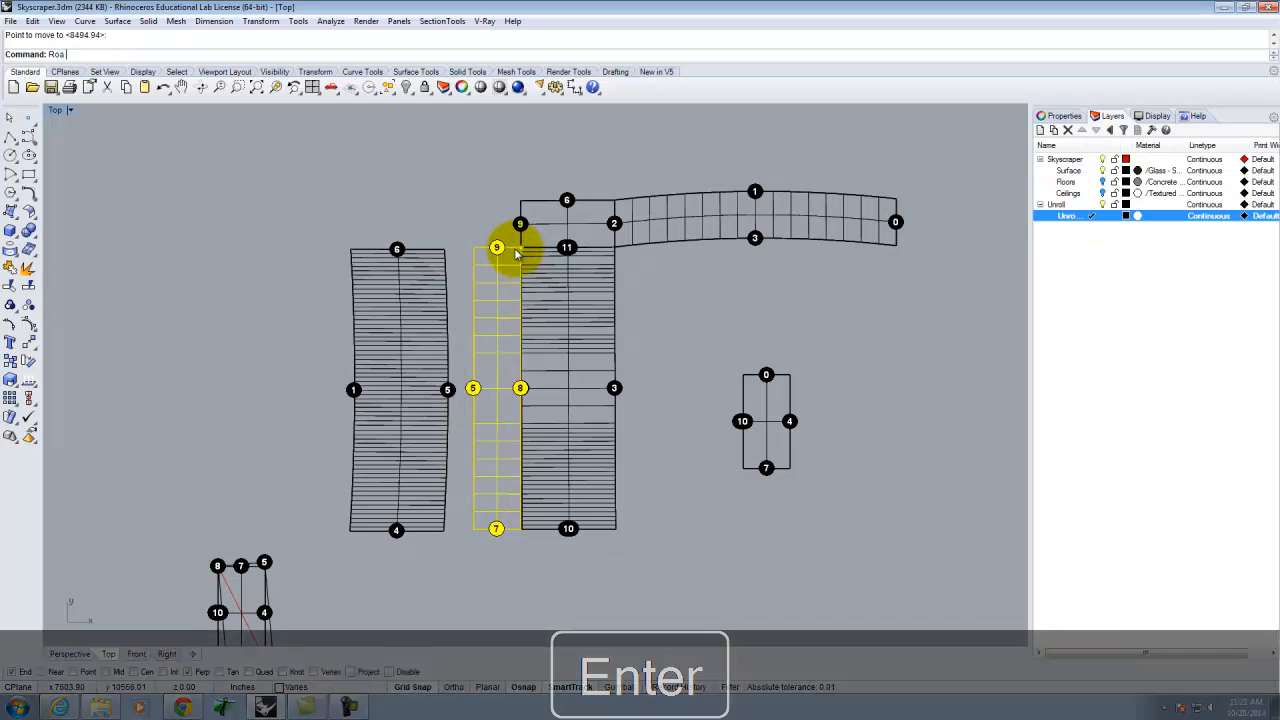
{"action": "type", "text": "Rotate"}
{"action": "key", "text": "Return"}
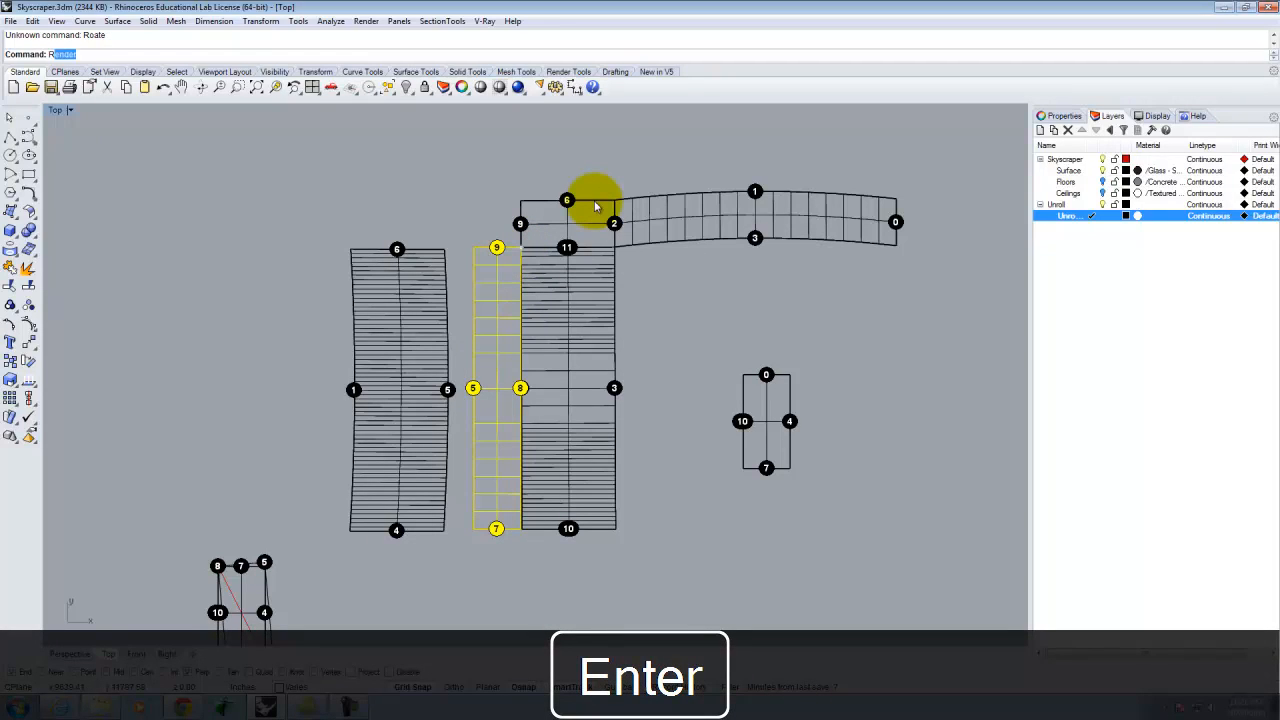
{"action": "type", "text": "Rotate"}
{"action": "key", "text": "Return"}
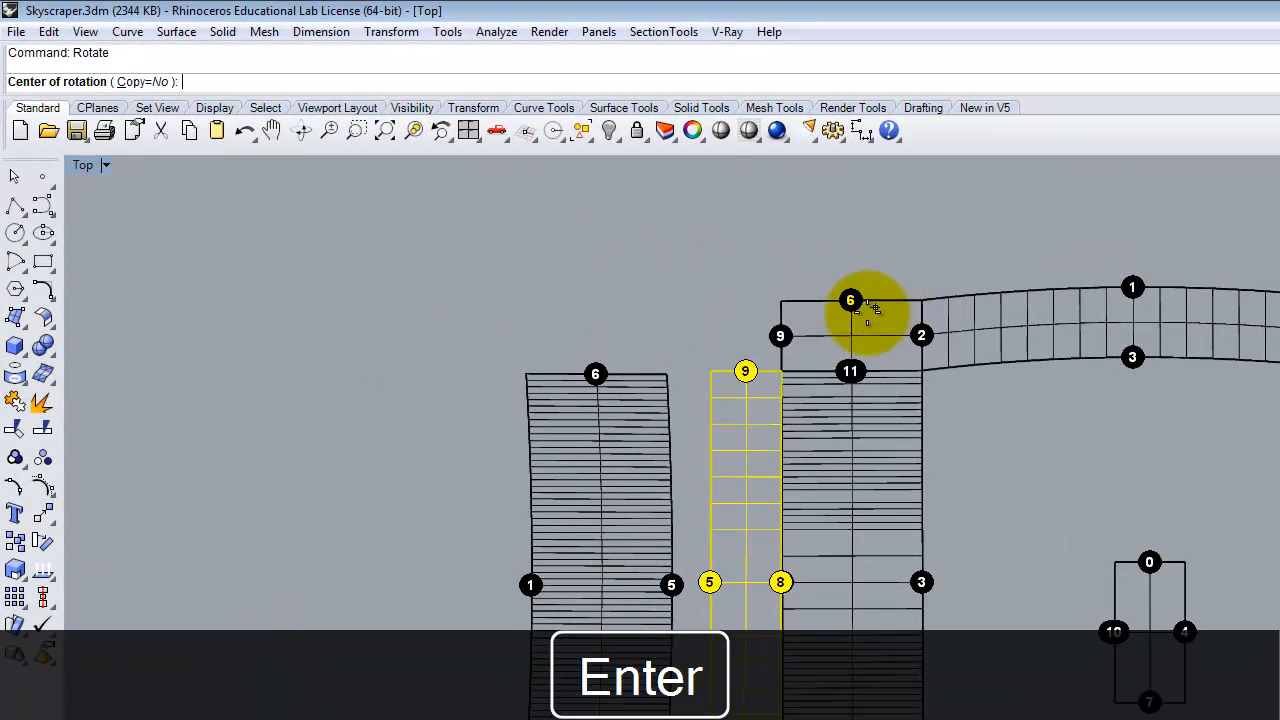
{"action": "left_click", "coordinate": [781, 371]}
{"action": "left_click", "coordinate": [712, 371]}
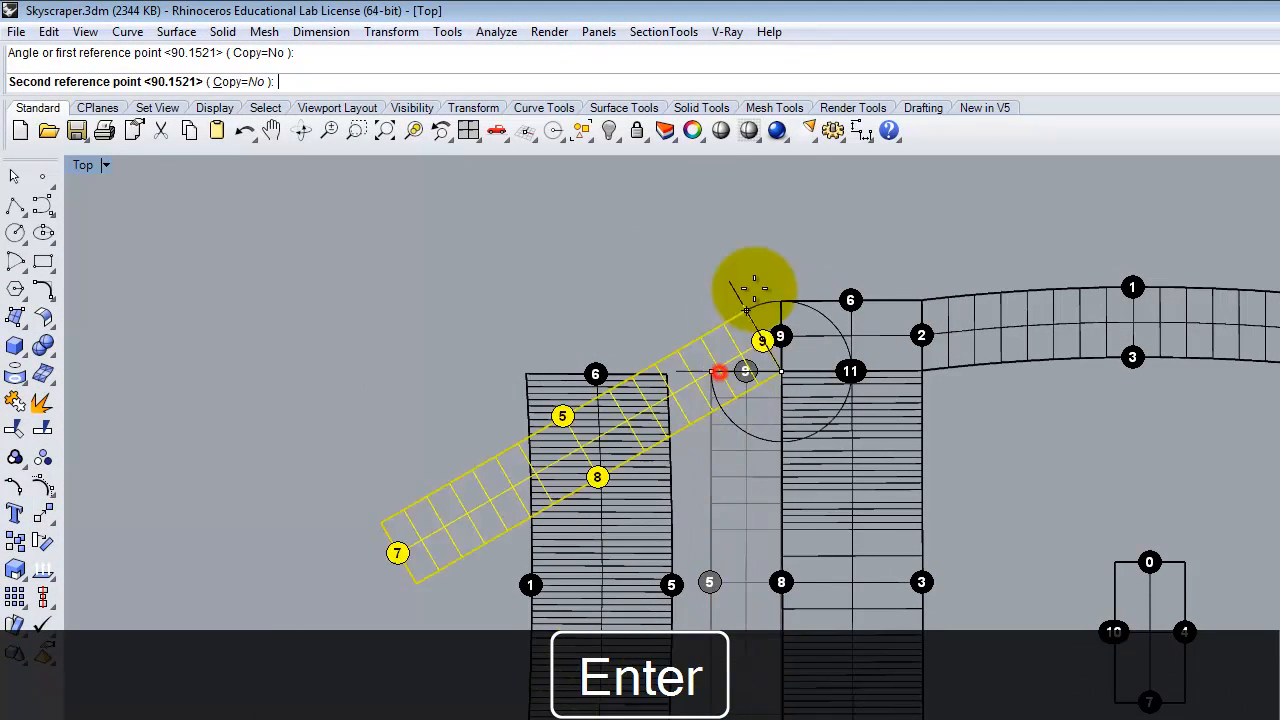
{"action": "left_click", "coordinate": [779, 293]}
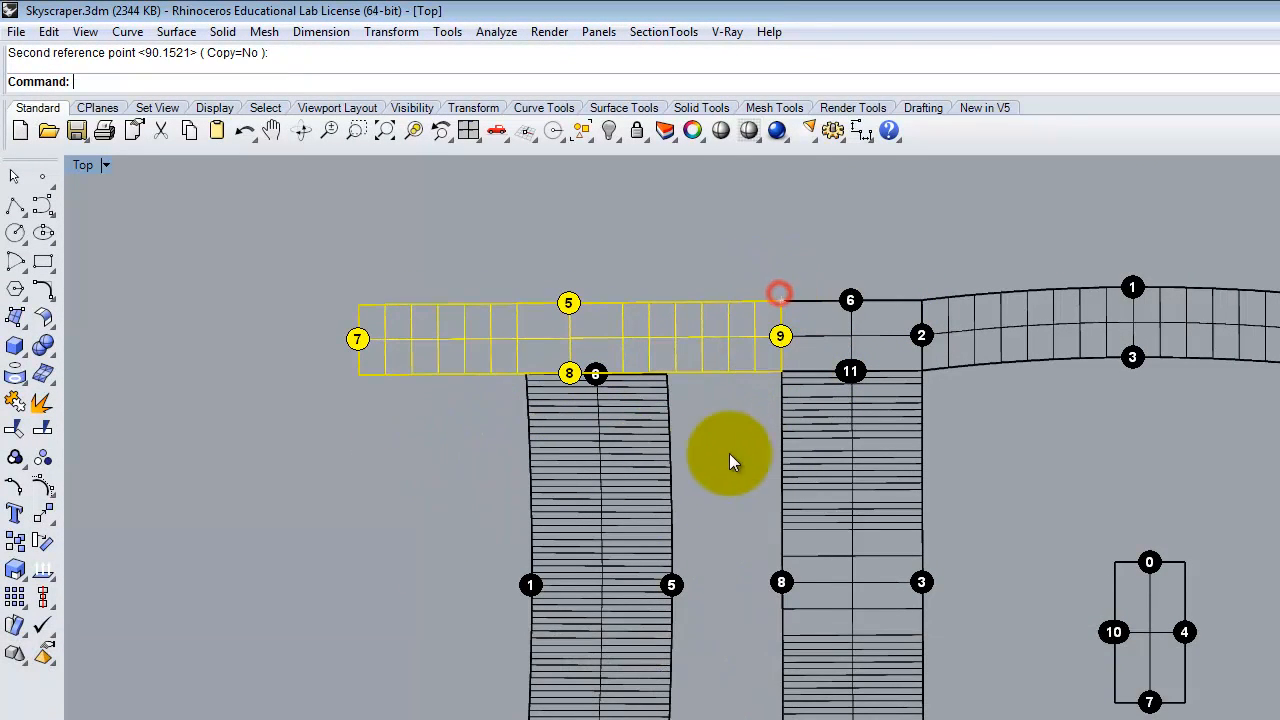
Step: Move the wide 1-4-5-6 strip by its upper-right corner to the upper-left corner of the small 2-6-9-11 rectangle
{"action": "left_click", "coordinate": [671, 478]}
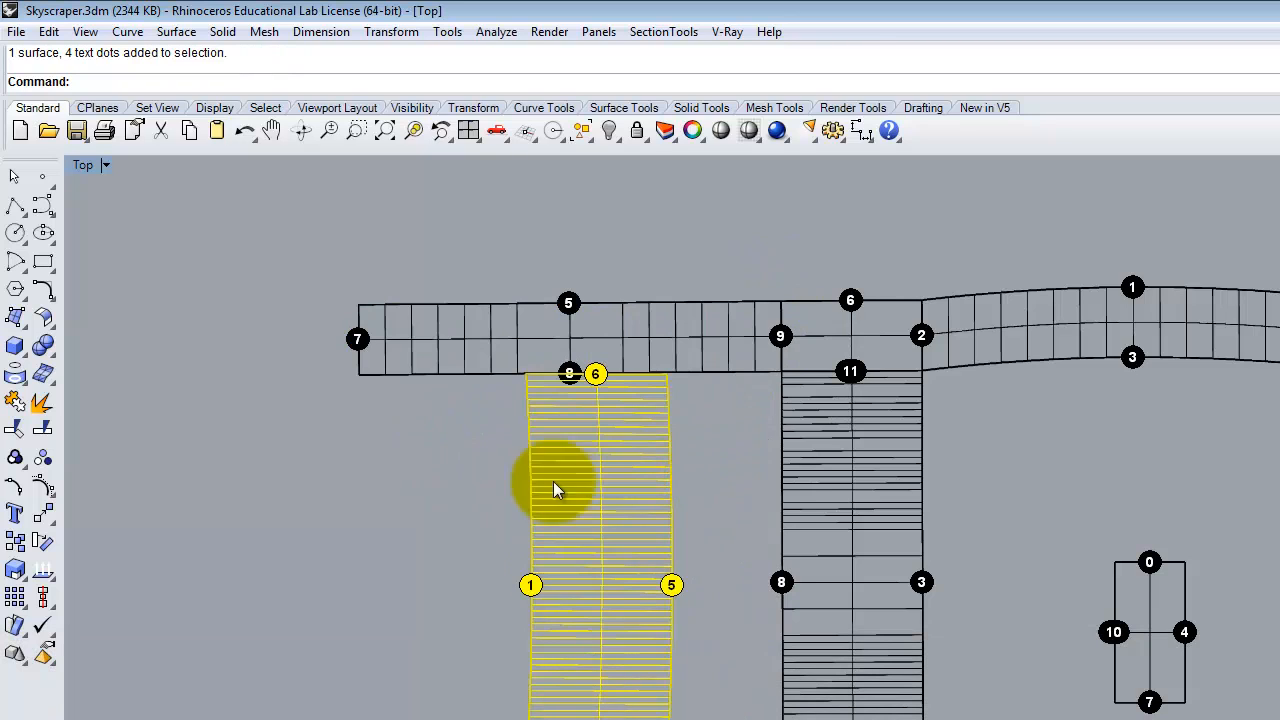
{"action": "type", "text": "m"}
{"action": "key", "text": "Return"}
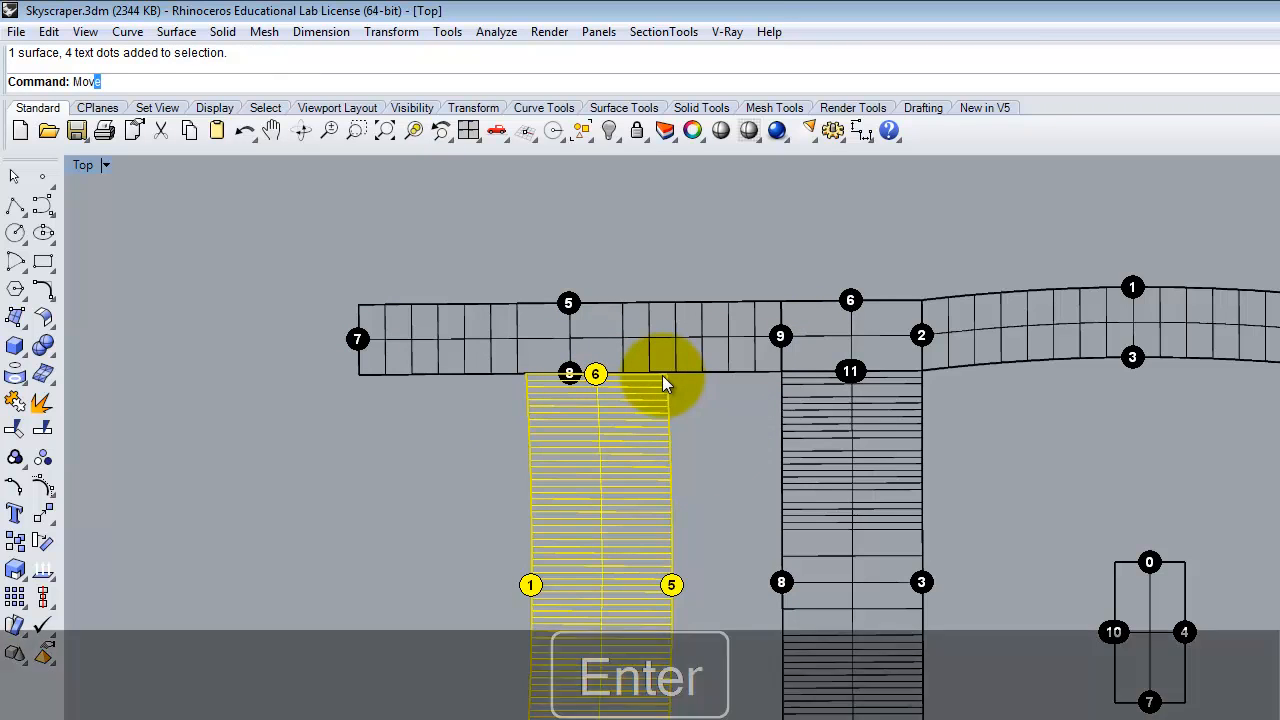
{"action": "left_click", "coordinate": [662, 375]}
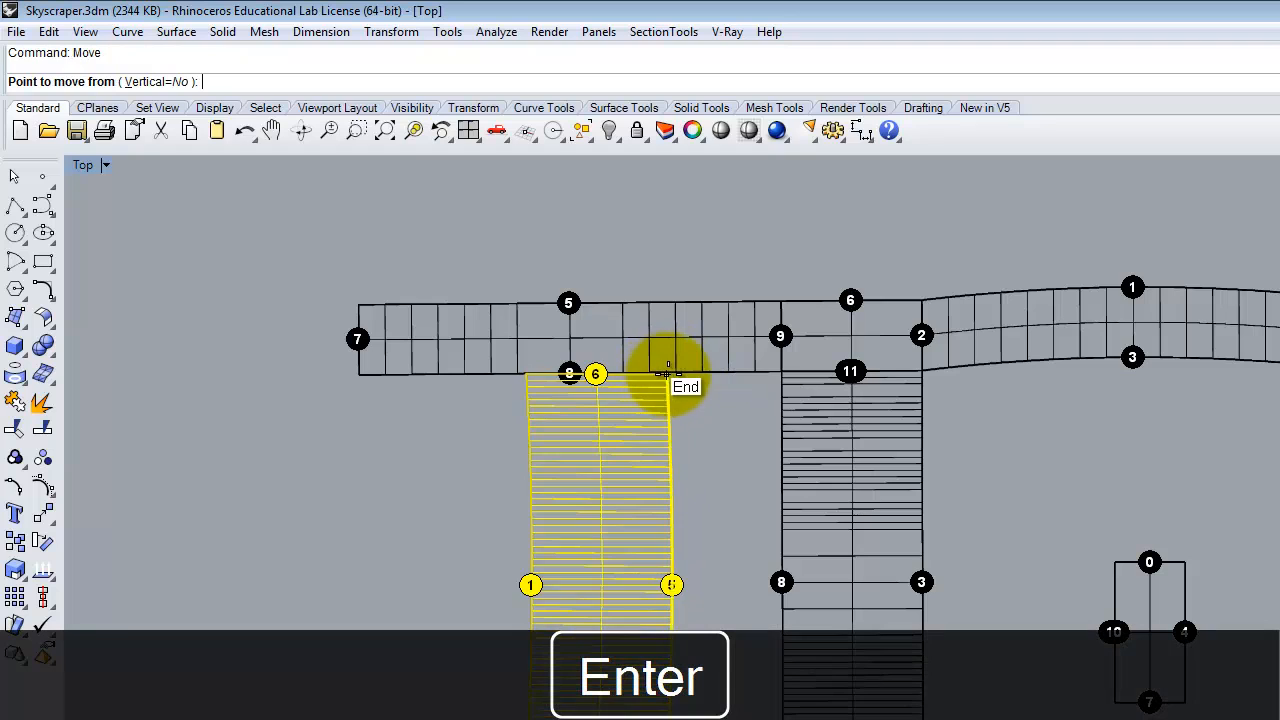
{"action": "left_click", "coordinate": [781, 300]}
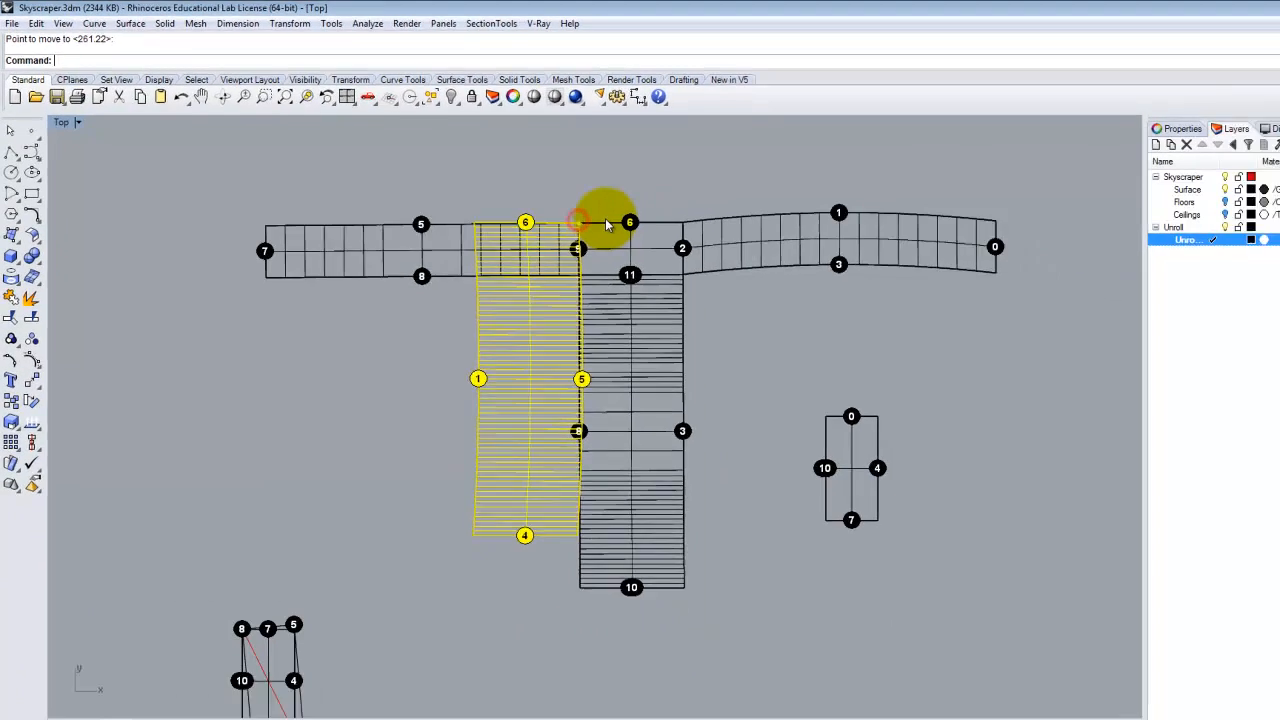
Step: Rotate the wide 1-4-5-6 strip about the shared corner so its edge 6 lies along edge 6 of the small rectangle
{"action": "type", "text": "ro"}
{"action": "key", "text": "Return"}
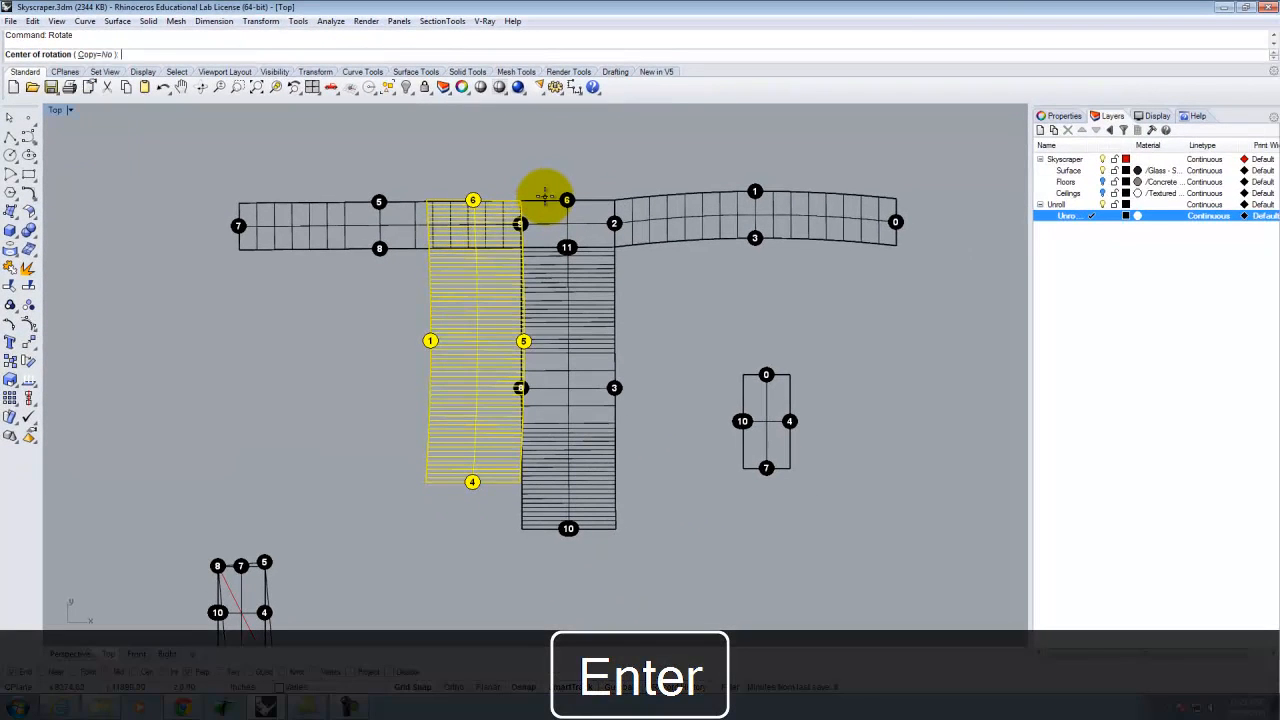
{"action": "left_click", "coordinate": [520, 199]}
{"action": "left_click", "coordinate": [427, 197]}
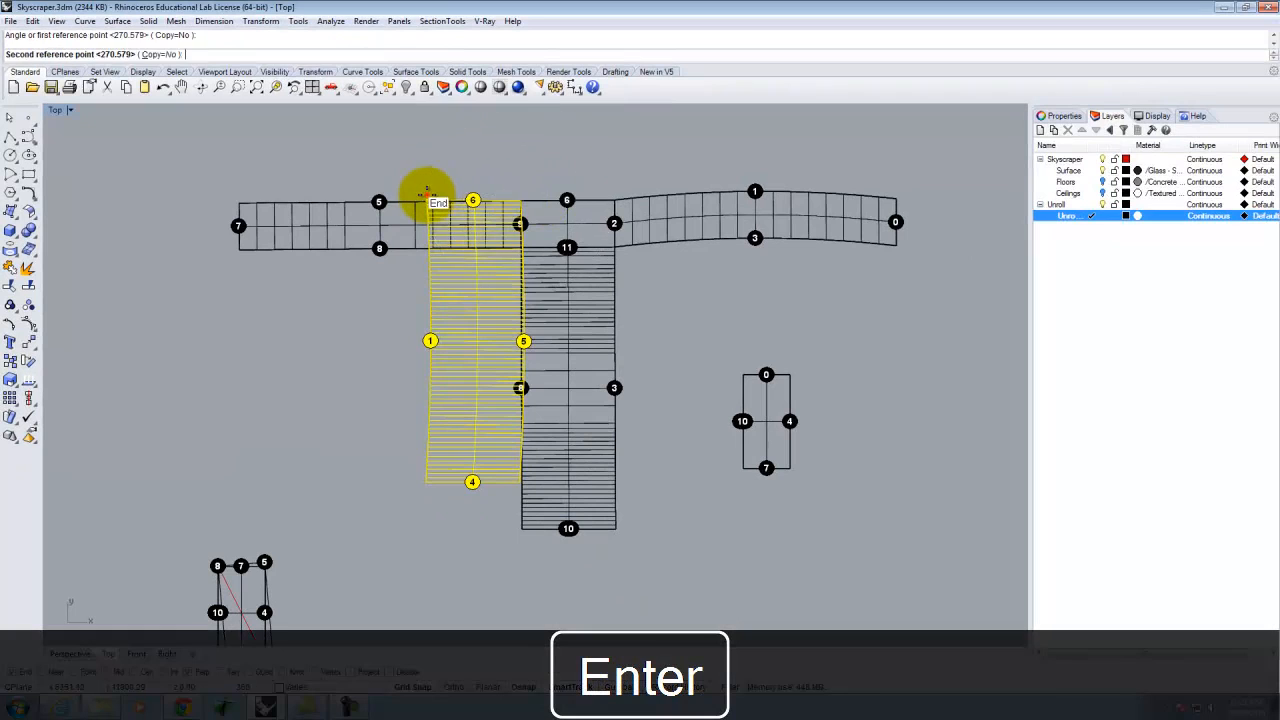
{"action": "left_click", "coordinate": [618, 195]}
{"action": "left_click", "coordinate": [676, 304]}
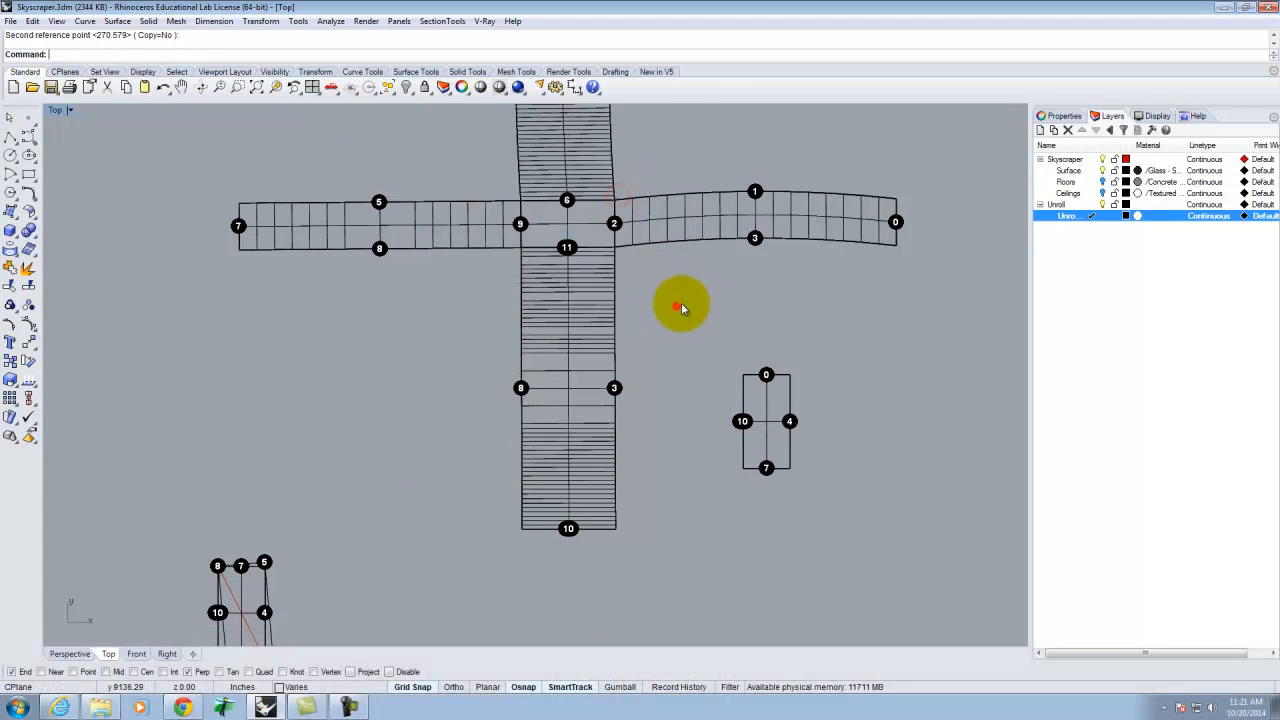
Step: Move the small 0-4-7-10 rectangle by its lower-left corner to the lower-left corner of the tall 3-8-10-11 strip
{"action": "scroll", "coordinate": [640, 443], "scroll_direction": "down", "scroll_amount": 5}
{"action": "scroll", "coordinate": [650, 400], "scroll_direction": "up", "scroll_amount": 3}
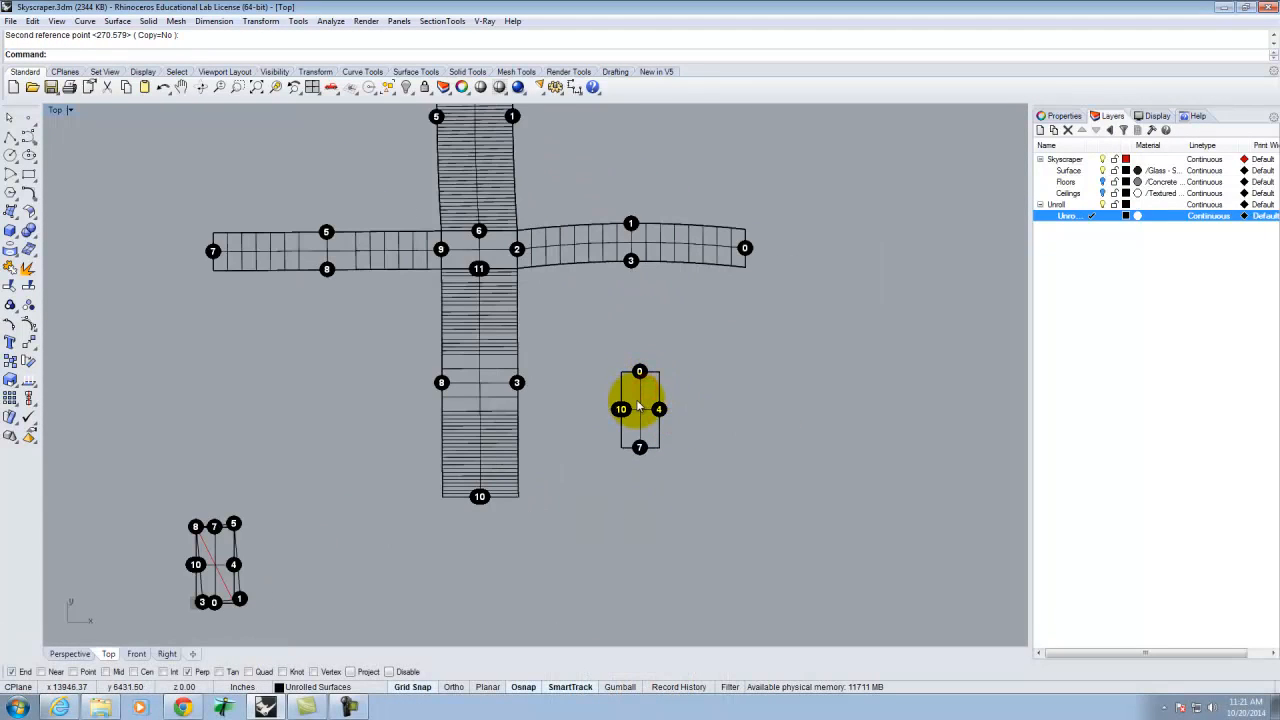
{"action": "left_click", "coordinate": [637, 399]}
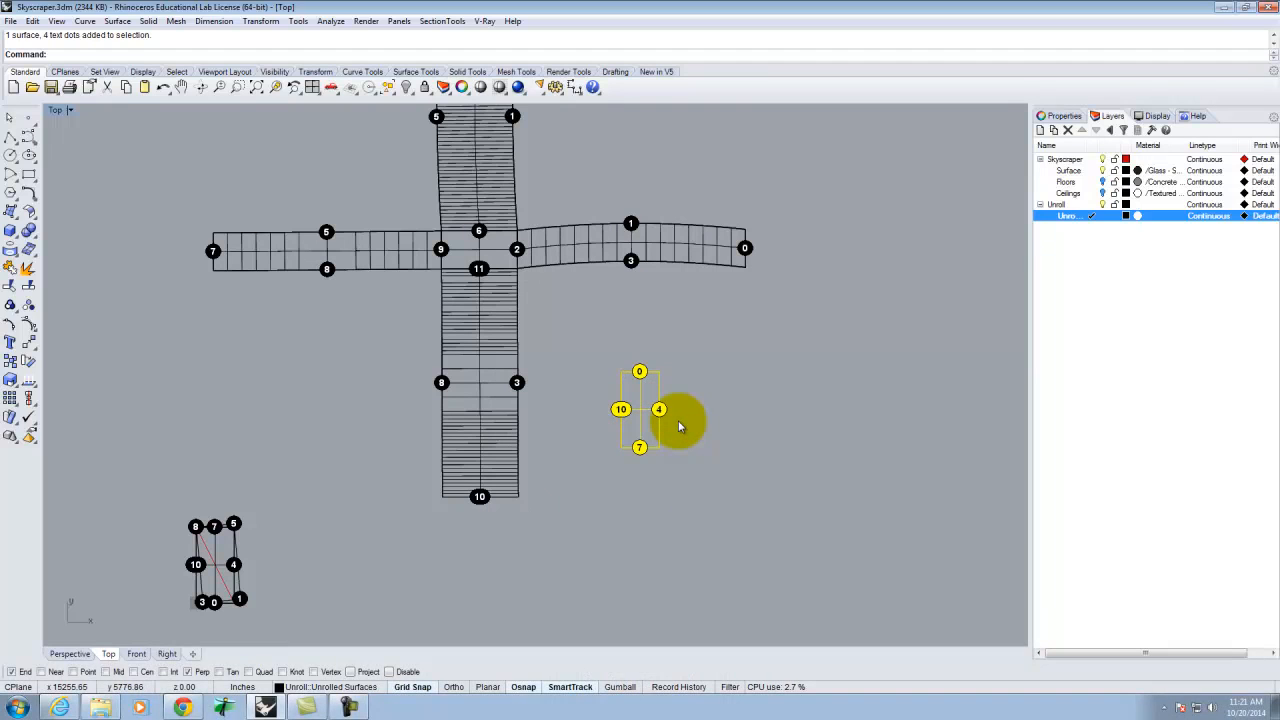
{"action": "key", "text": "Return"}
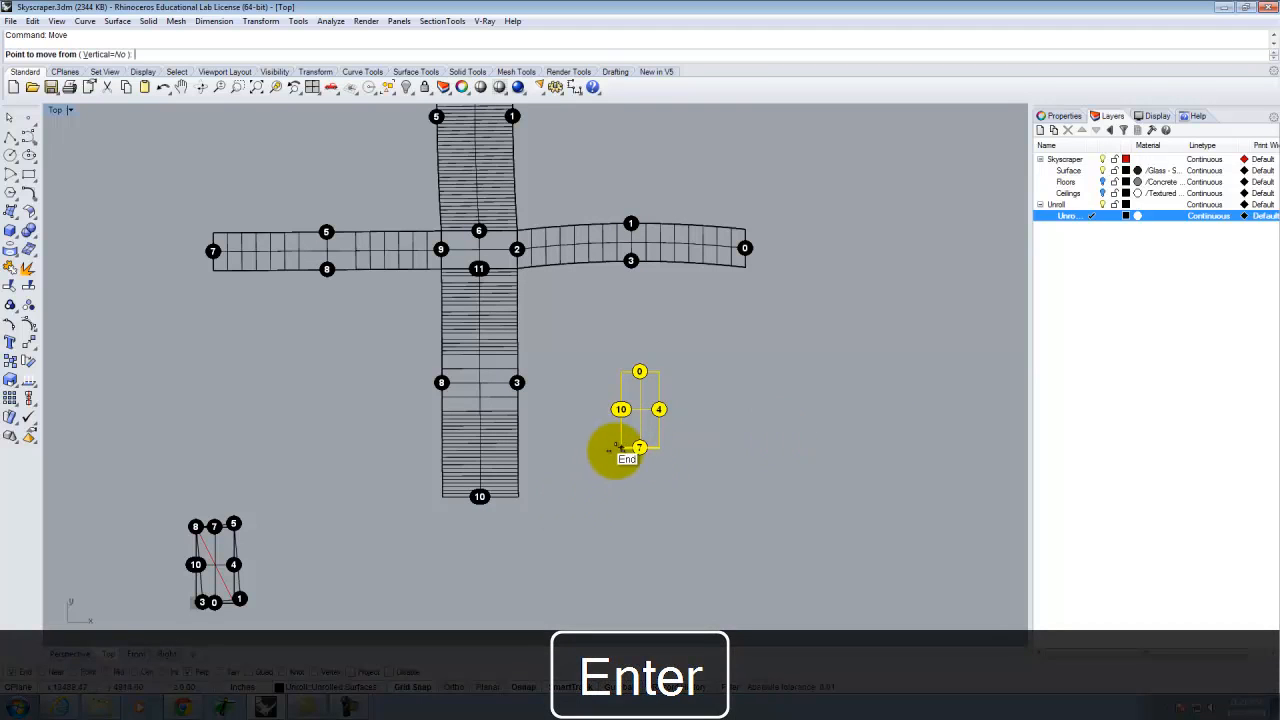
{"action": "left_click", "coordinate": [617, 449]}
{"action": "left_click", "coordinate": [443, 498]}
Step: Rotate the small 0-4-7-10 rectangle about the shared corner so its edge 10 lies along edge 10 of the tall strip
{"action": "type", "text": "rotate"}
{"action": "key", "text": "Return"}
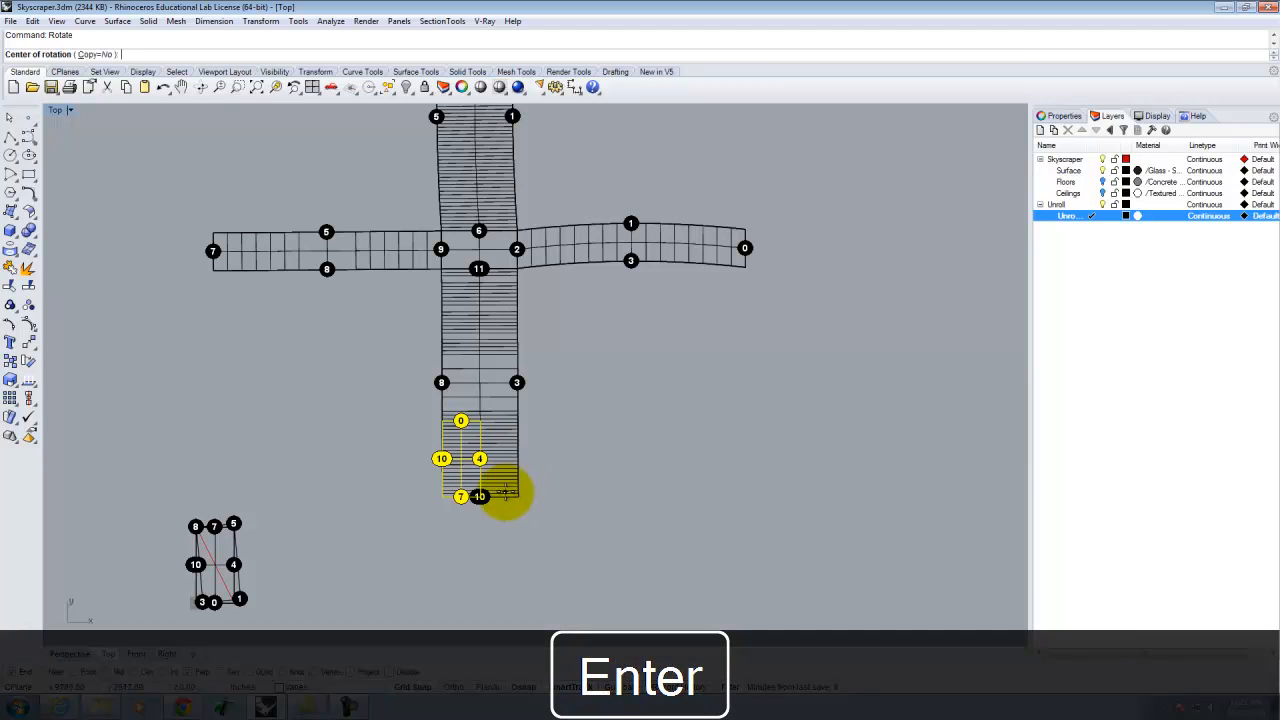
{"action": "left_click", "coordinate": [443, 497]}
{"action": "scroll", "coordinate": [435, 420], "scroll_direction": "up", "scroll_amount": 4}
{"action": "left_click", "coordinate": [455, 412]}
{"action": "scroll", "coordinate": [466, 354], "scroll_direction": "down", "scroll_amount": 3}
{"action": "scroll", "coordinate": [574, 420], "scroll_direction": "up", "scroll_amount": 3}
{"action": "left_click", "coordinate": [609, 462]}
{"action": "key", "text": "Escape"}
{"action": "scroll", "coordinate": [694, 513], "scroll_direction": "down", "scroll_amount": 5}
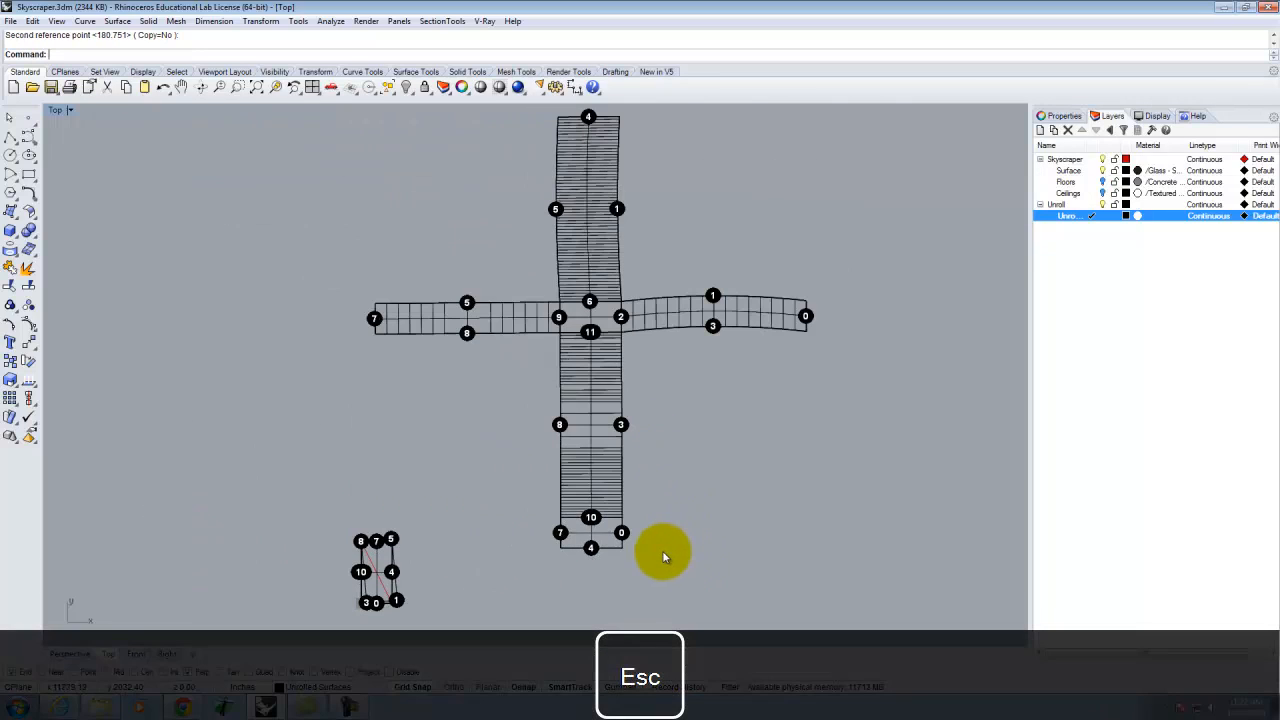
{"action": "scroll", "coordinate": [534, 421], "scroll_direction": "down", "scroll_amount": 3}
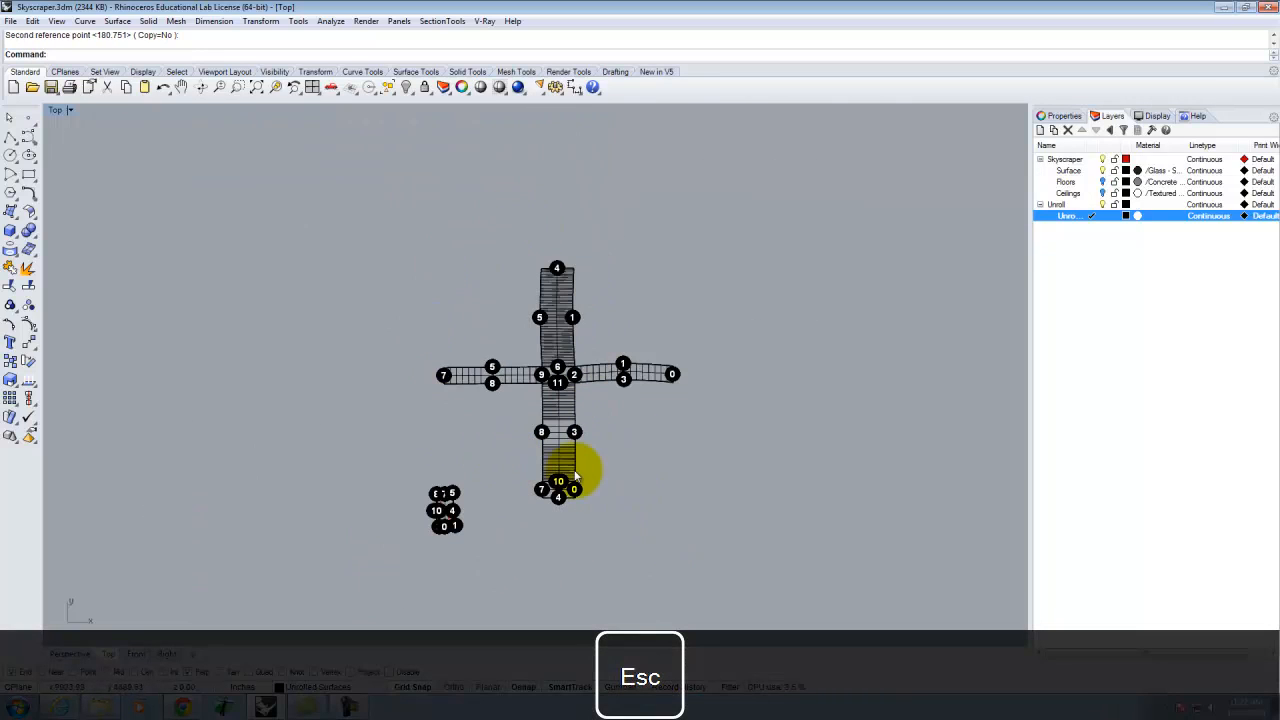
Step: Examine the 3D tower's numbered edges beside the flattened net in the maximized perspective view
{"action": "double_click", "coordinate": [55, 110]}
{"action": "double_click", "coordinate": [546, 110]}
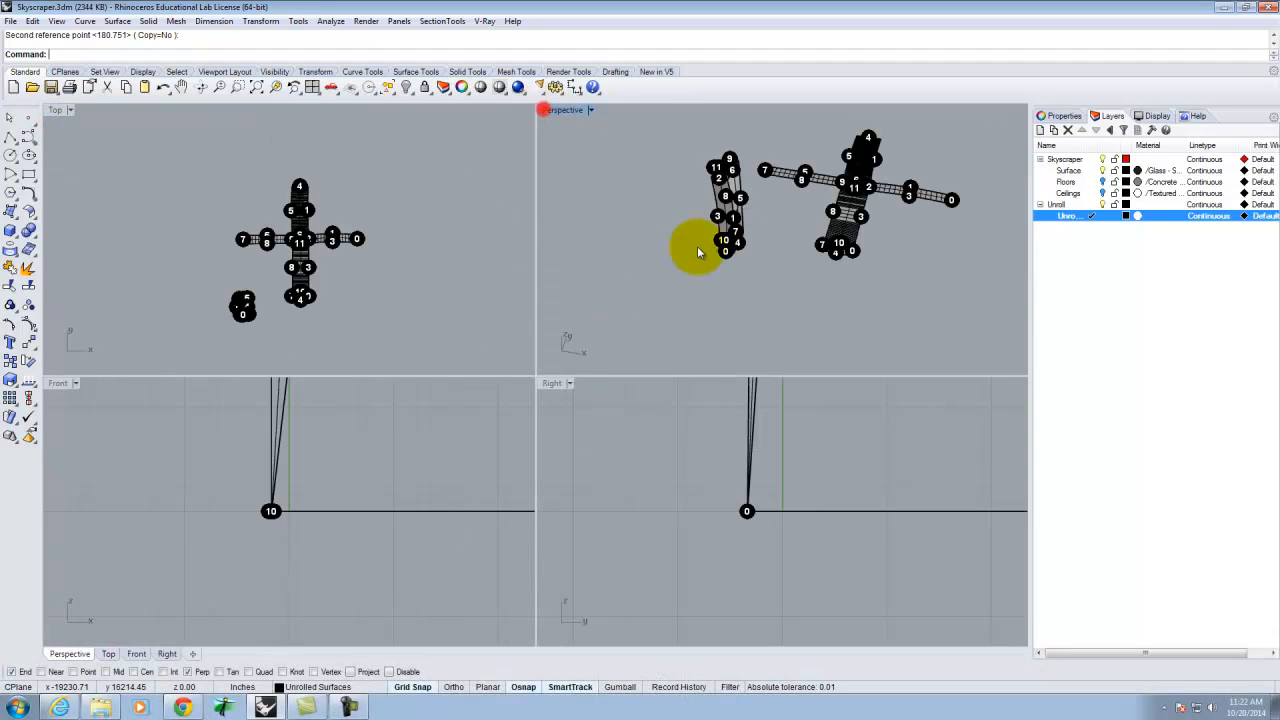
{"action": "scroll", "coordinate": [652, 372], "scroll_direction": "up", "scroll_amount": 5}
{"action": "right_click_drag", "start_coordinate": [734, 394], "coordinate": [688, 320]}
{"action": "right_click", "coordinate": [688, 320]}
{"action": "left_click_drag", "start_coordinate": [530, 325], "coordinate": [285, 248]}
{"action": "scroll", "coordinate": [285, 248], "scroll_direction": "up", "scroll_amount": 5}
{"action": "right_click_drag", "start_coordinate": [326, 260], "coordinate": [420, 360]}
{"action": "scroll", "coordinate": [371, 423], "scroll_direction": "down", "scroll_amount": 3}
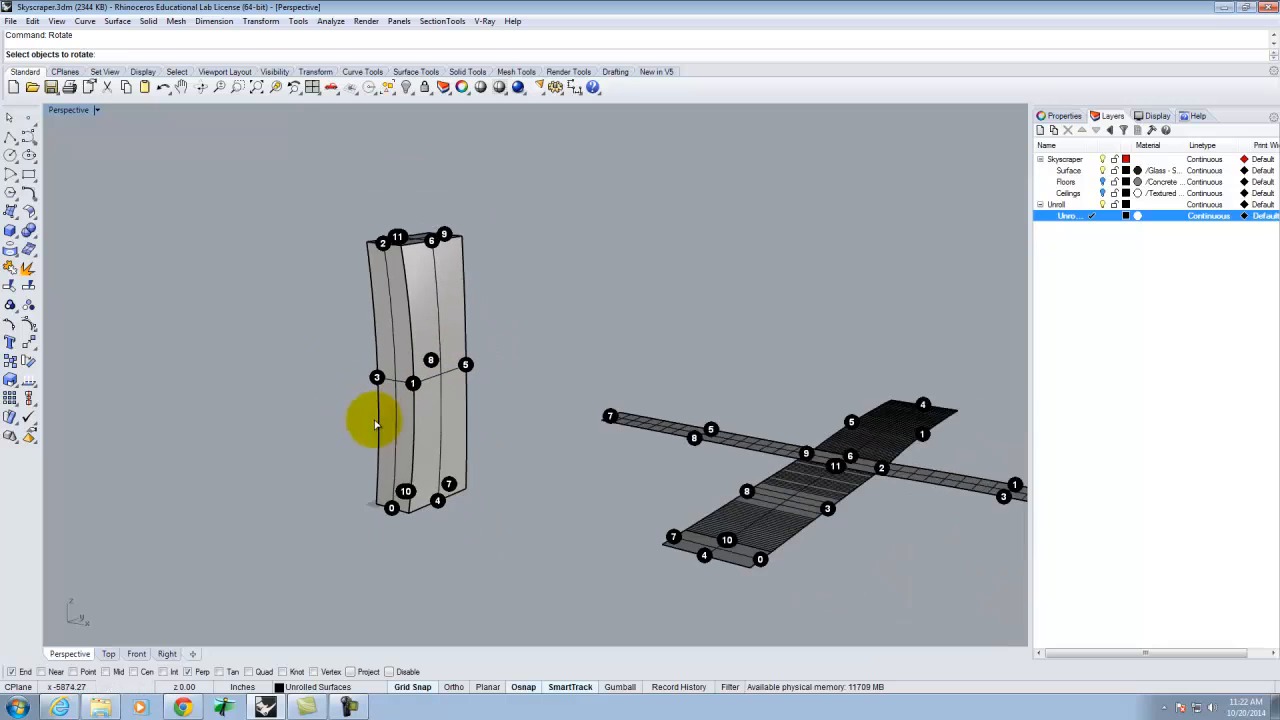
{"action": "scroll", "coordinate": [850, 460], "scroll_direction": "up", "scroll_amount": 5}
{"action": "scroll", "coordinate": [838, 463], "scroll_direction": "down", "scroll_amount": 3}
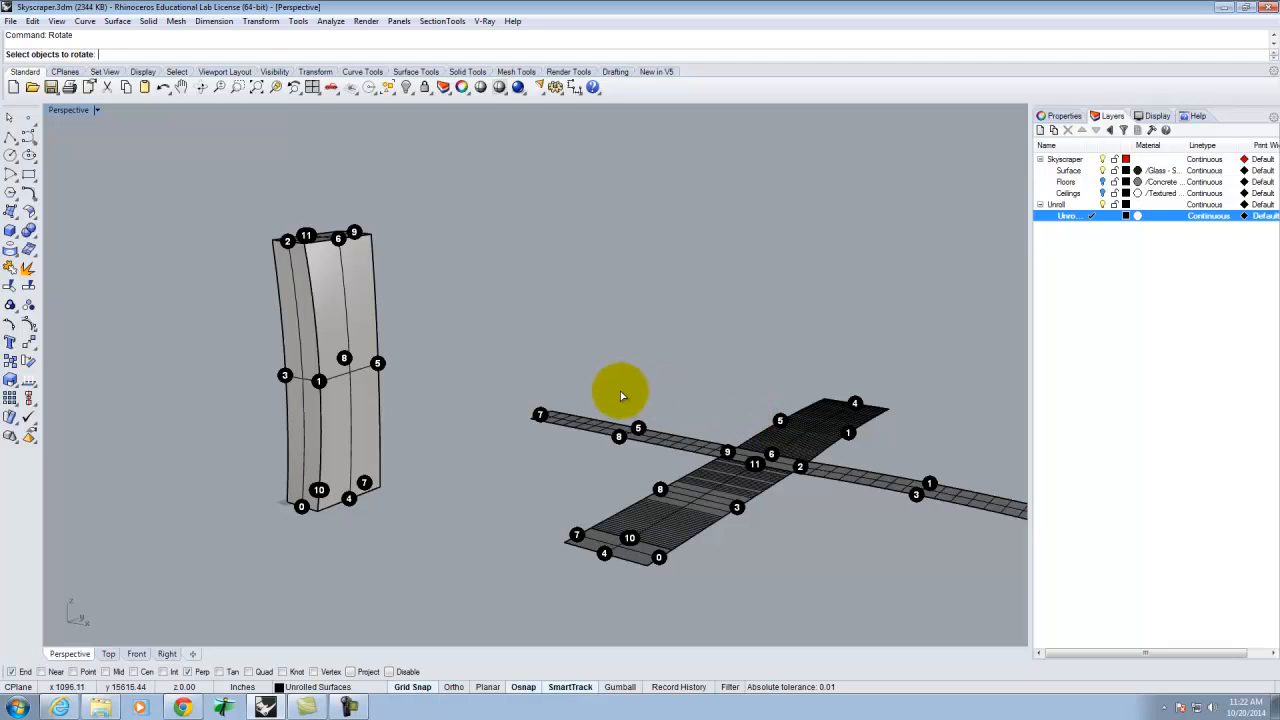
{"action": "scroll", "coordinate": [614, 386], "scroll_direction": "down", "scroll_amount": 4}
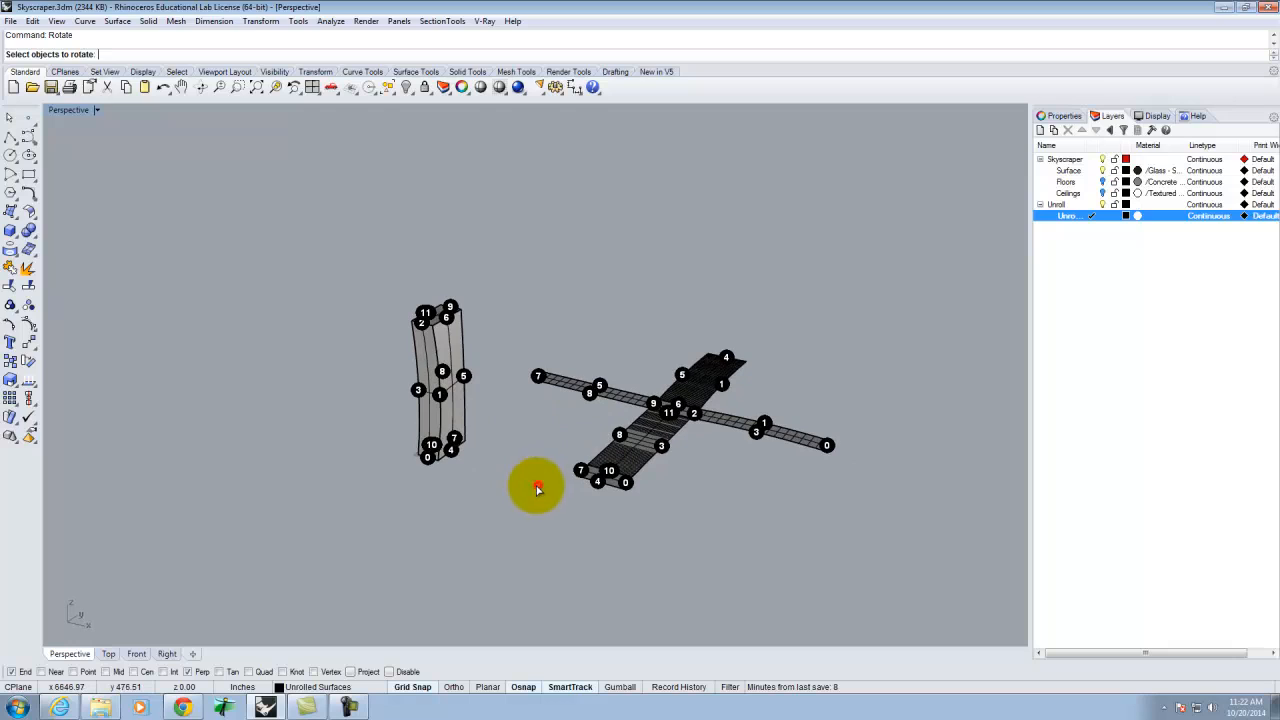
{"action": "scroll", "coordinate": [423, 417], "scroll_direction": "down", "scroll_amount": 5}
{"action": "scroll", "coordinate": [604, 472], "scroll_direction": "up", "scroll_amount": 3}
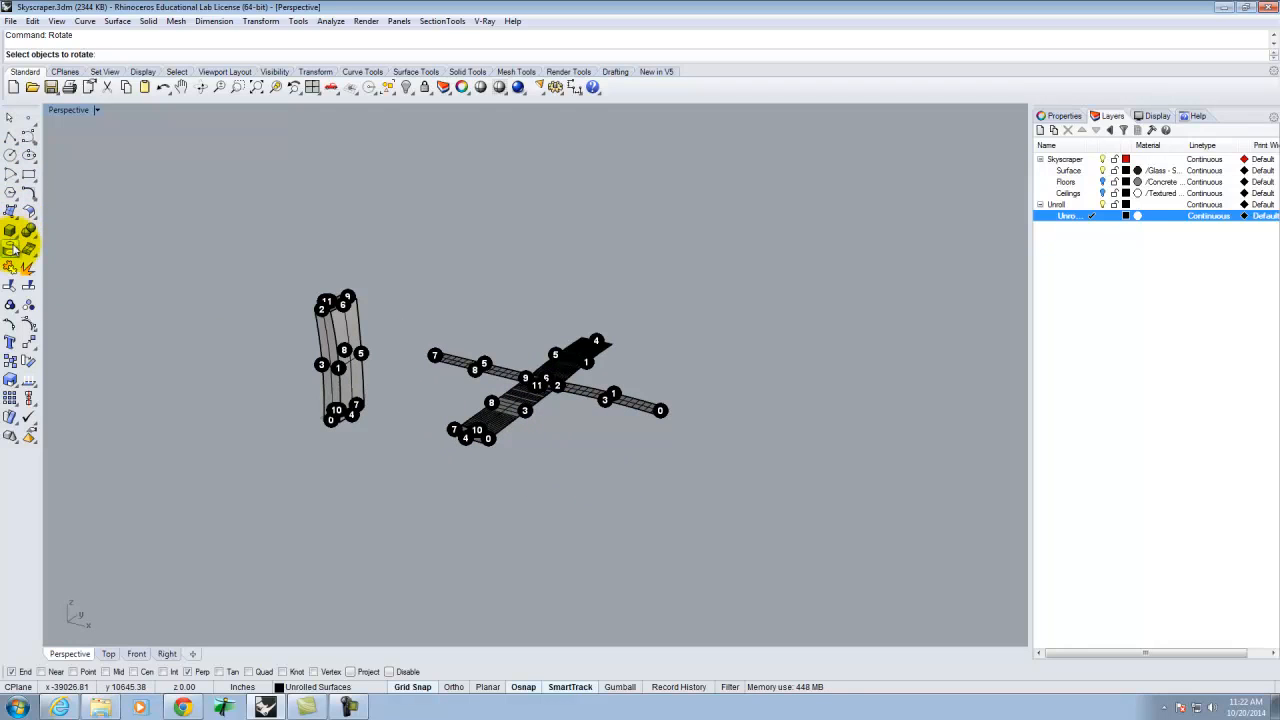
Step: Draw an open zigzag polyline with three segments in the empty area beside the net
{"action": "left_click", "coordinate": [10, 140]}
{"action": "left_click", "coordinate": [585, 491]}
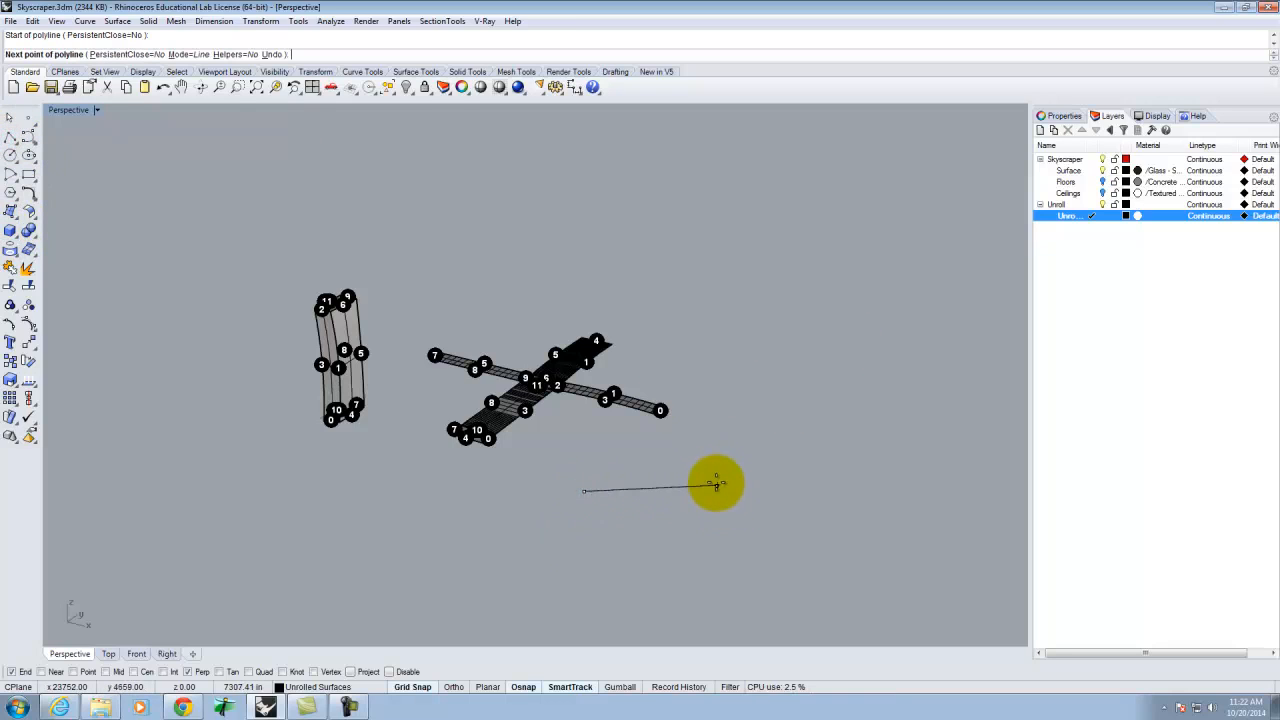
{"action": "left_click", "coordinate": [721, 503]}
{"action": "left_click", "coordinate": [841, 431]}
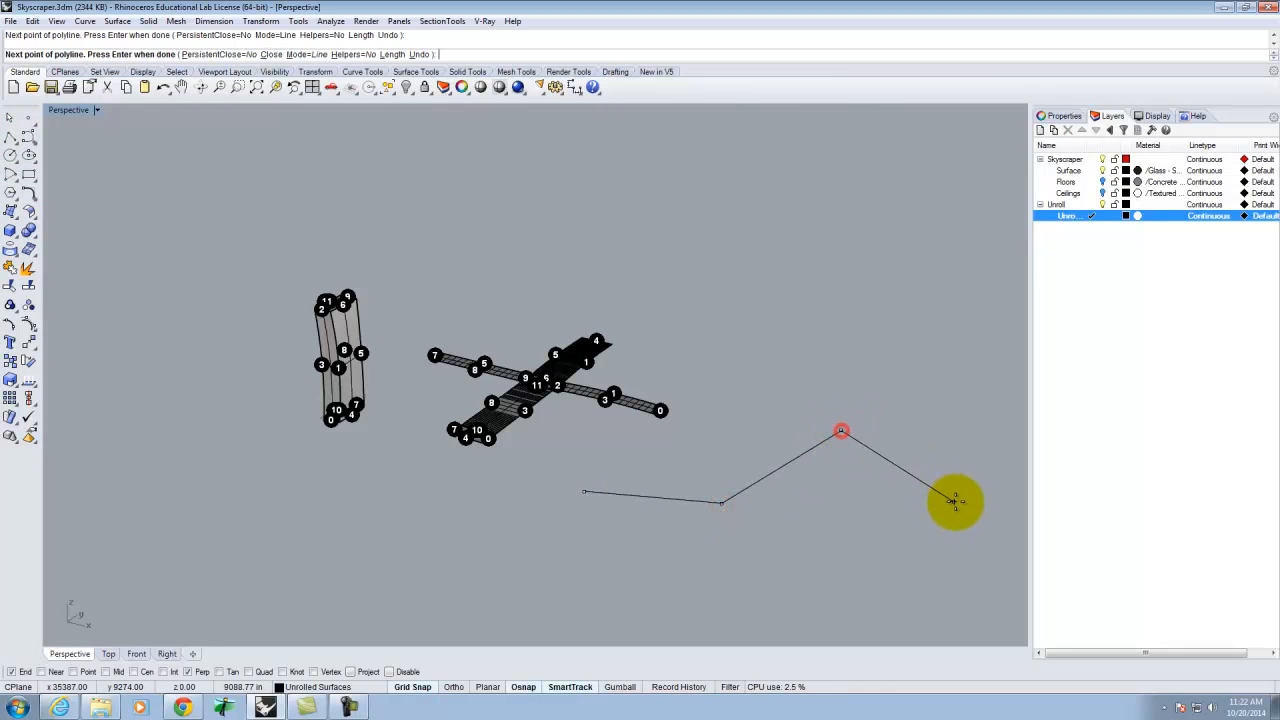
{"action": "left_click", "coordinate": [949, 489]}
{"action": "key", "text": "Return"}
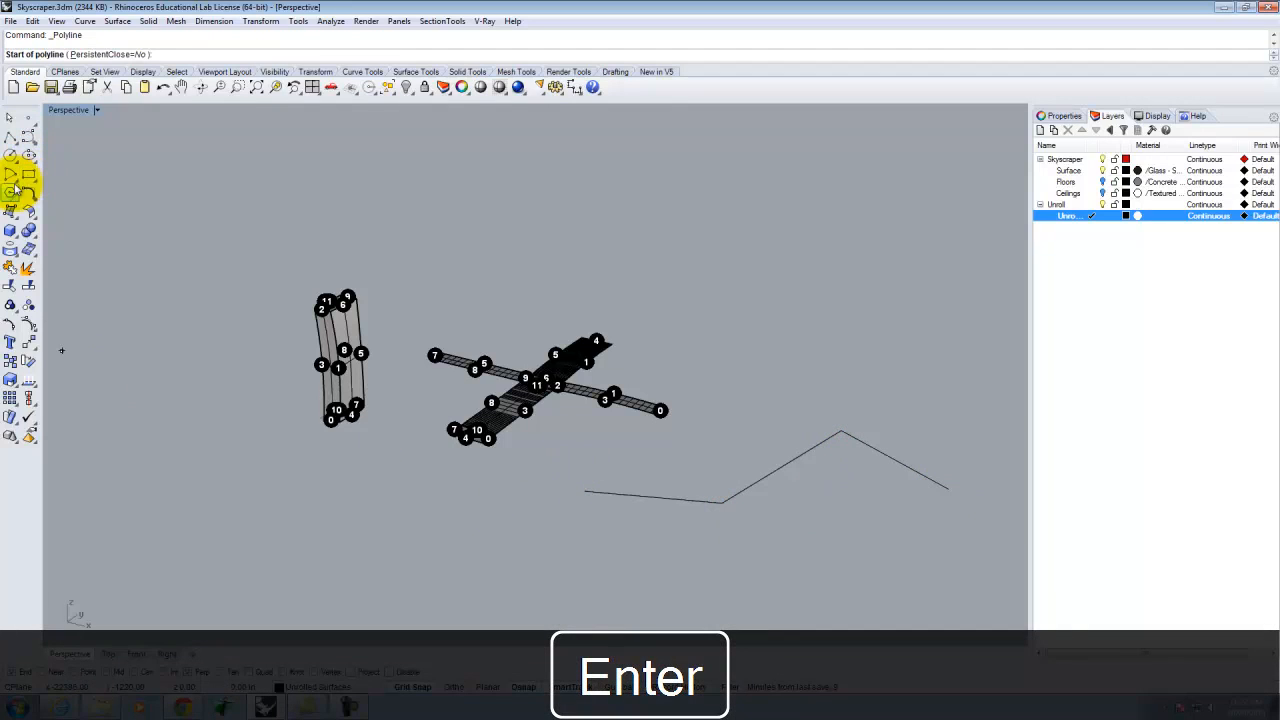
Step: Draw a smooth interpolated curve through five points alongside the zigzag polyline
{"action": "left_click", "coordinate": [28, 140]}
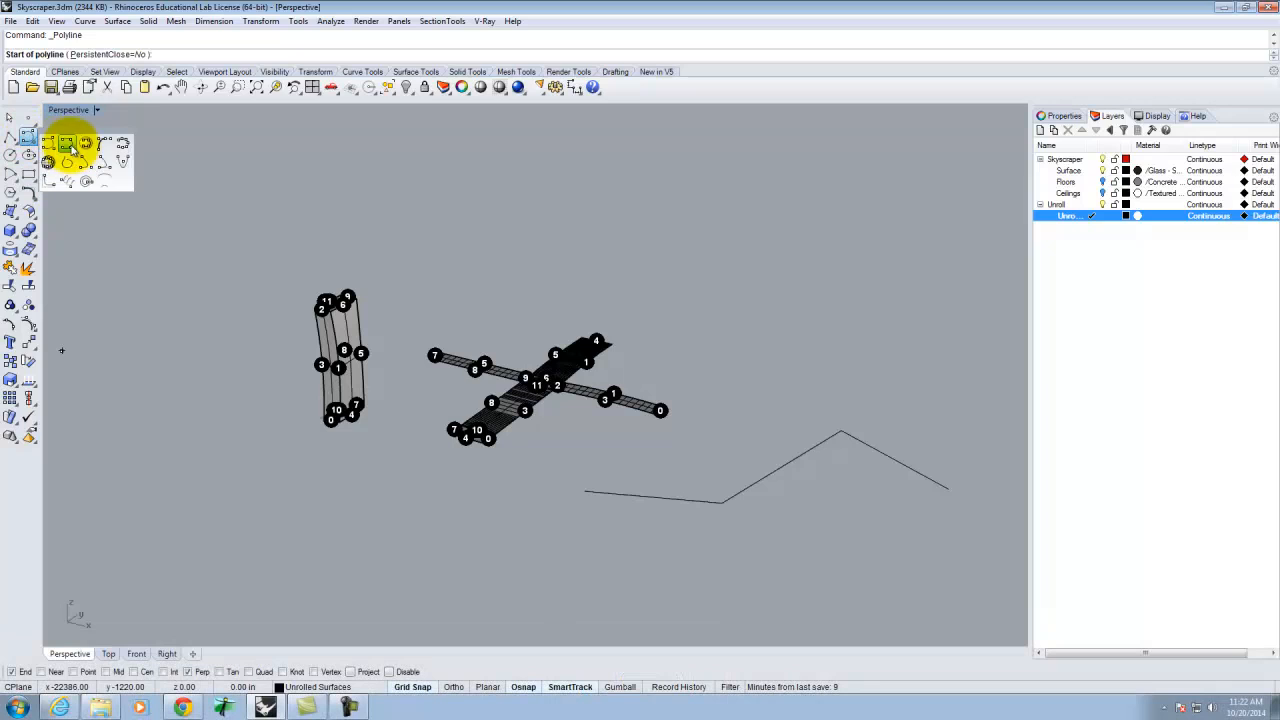
{"action": "left_click", "coordinate": [57, 143]}
{"action": "left_click", "coordinate": [590, 461]}
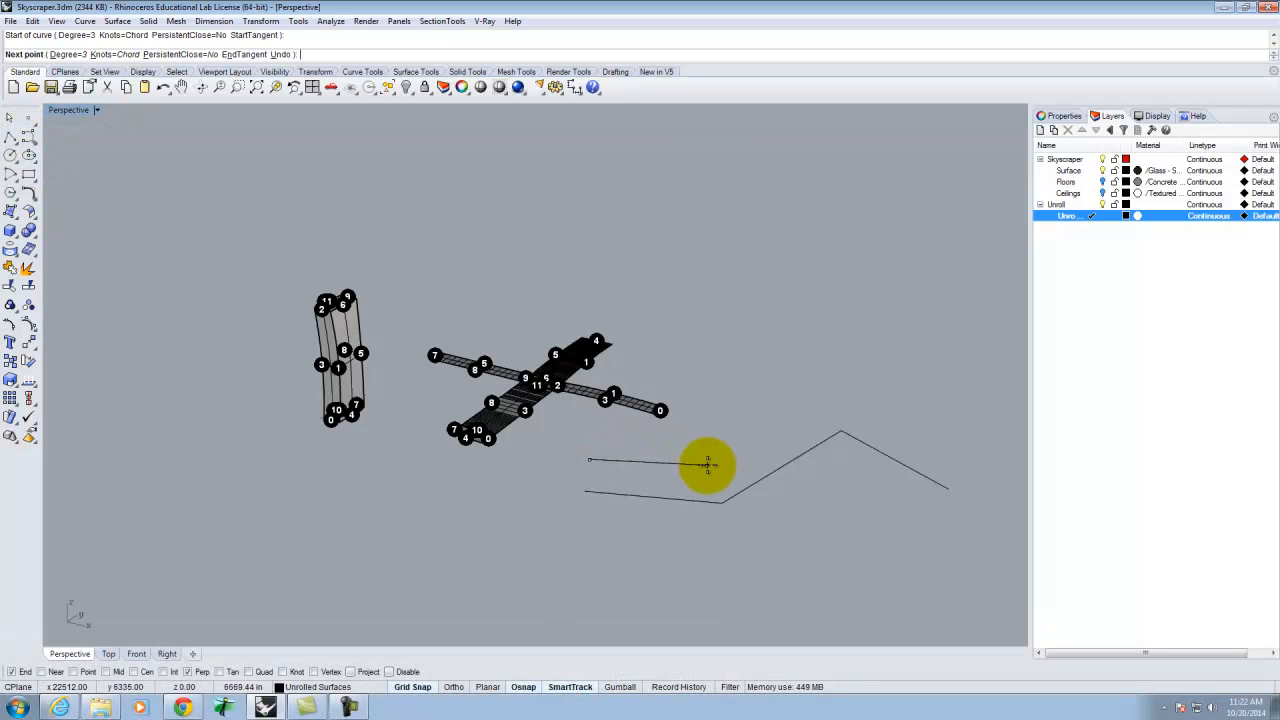
{"action": "left_click", "coordinate": [705, 469]}
{"action": "left_click", "coordinate": [775, 386]}
{"action": "left_click", "coordinate": [895, 351]}
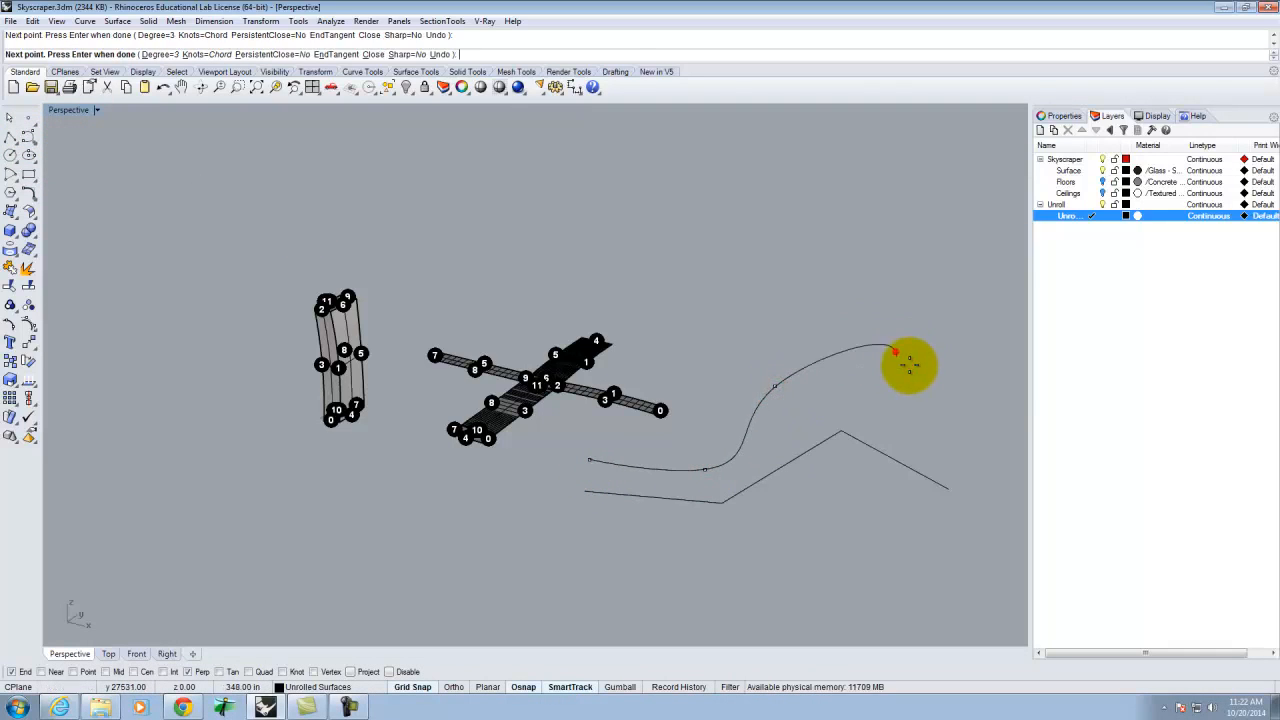
{"action": "left_click", "coordinate": [973, 459]}
{"action": "key", "text": "Return"}
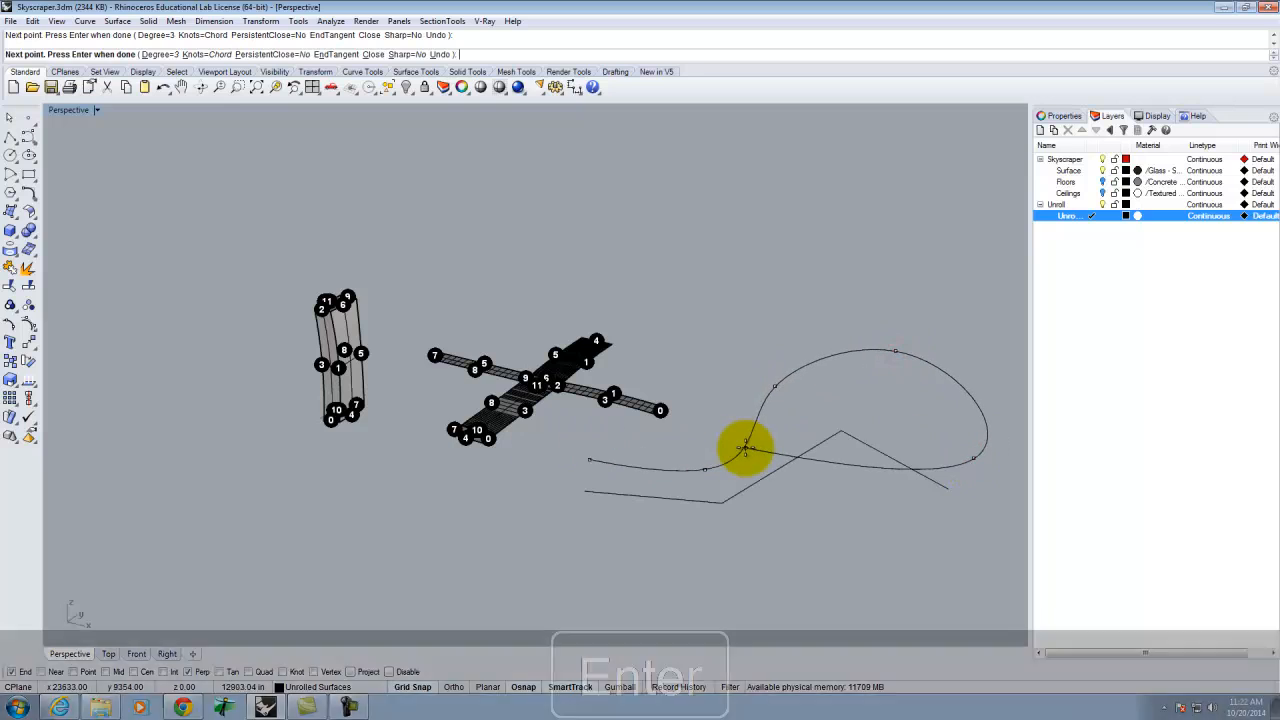
Step: Show the smooth curve's edit points and return to the four-viewport layout
{"action": "right_click_drag", "start_coordinate": [690, 513], "coordinate": [811, 500]}
{"action": "left_click", "coordinate": [678, 409]}
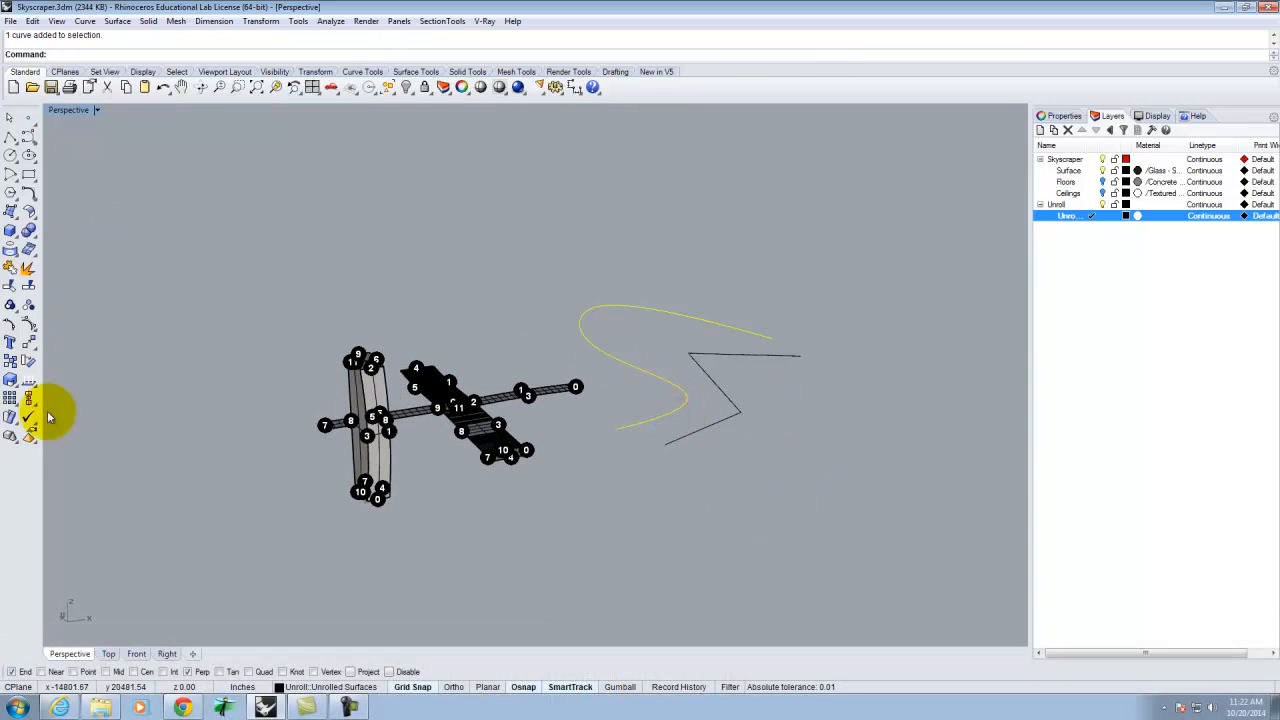
{"action": "double_click", "coordinate": [62, 110]}
{"action": "right_click_drag", "start_coordinate": [651, 505], "coordinate": [621, 516]}
{"action": "scroll", "coordinate": [614, 508], "scroll_direction": "down", "scroll_amount": 5}
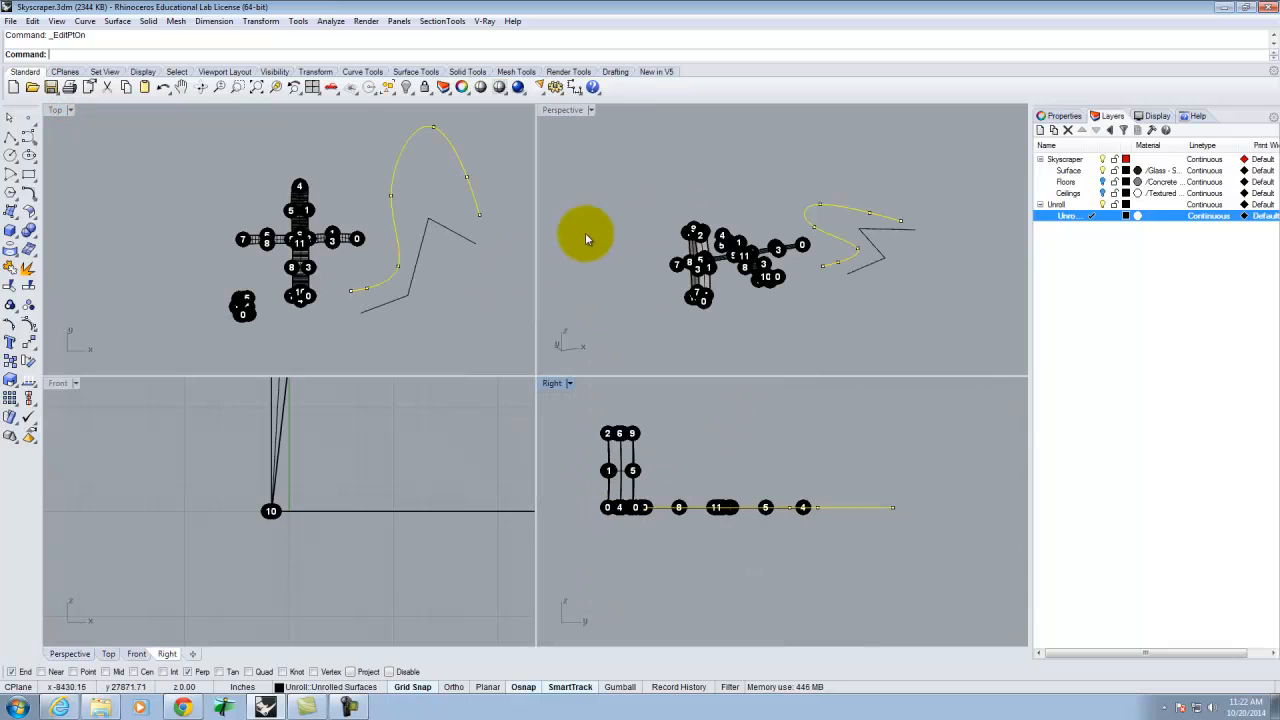
Step: Raise the edit point at the smooth curve's far crest vertically by about 3867 inches
{"action": "right_click_drag", "start_coordinate": [843, 214], "coordinate": [829, 206]}
{"action": "left_click", "coordinate": [805, 200]}
{"action": "key", "text": "Return"}
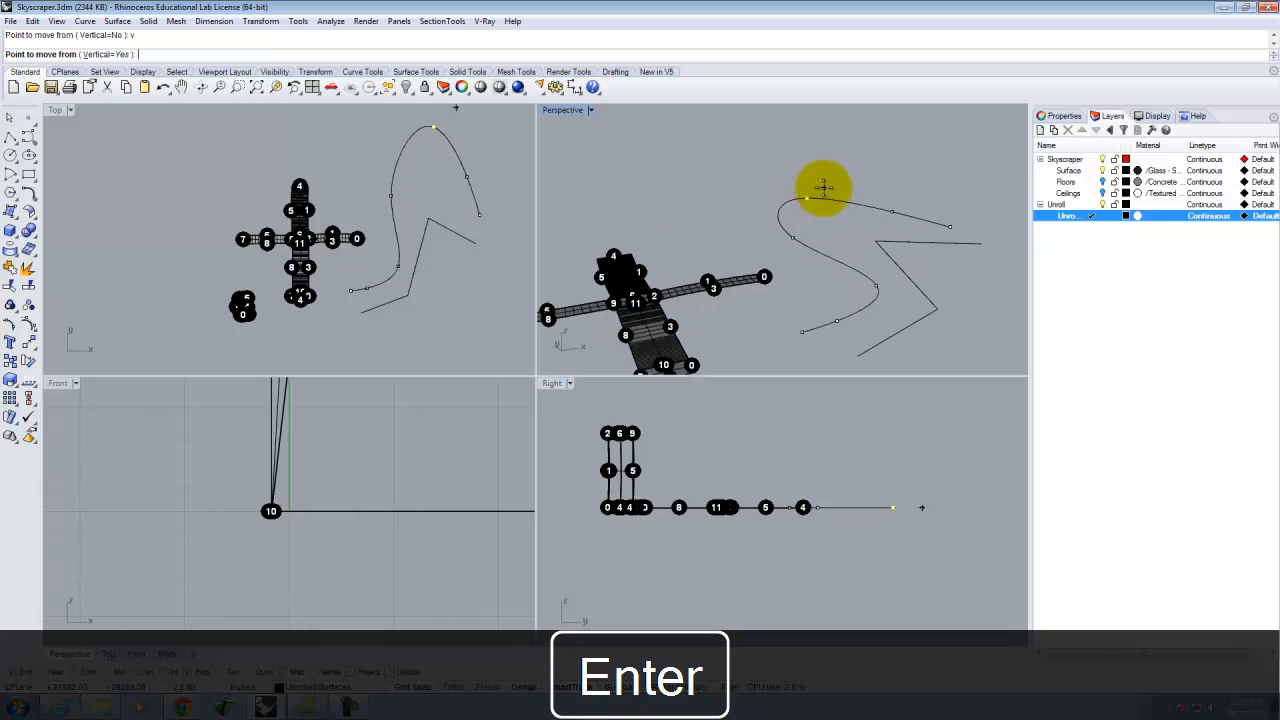
{"action": "left_click", "coordinate": [811, 211]}
{"action": "left_click", "coordinate": [811, 173]}
Step: Raise the edit point between the crest and the curve's nearest end vertically by about 2784 inches
{"action": "left_click", "coordinate": [886, 214]}
{"action": "key", "text": "Return"}
{"action": "type", "text": "v"}
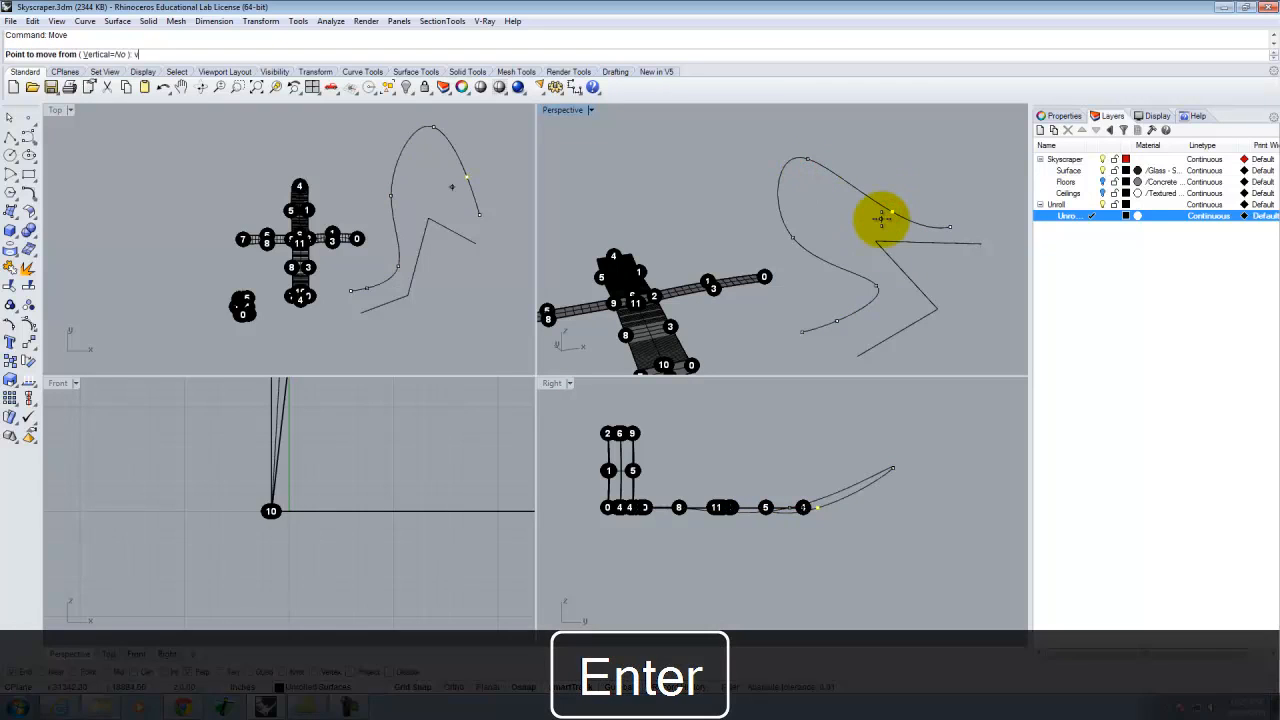
{"action": "left_click", "coordinate": [881, 216]}
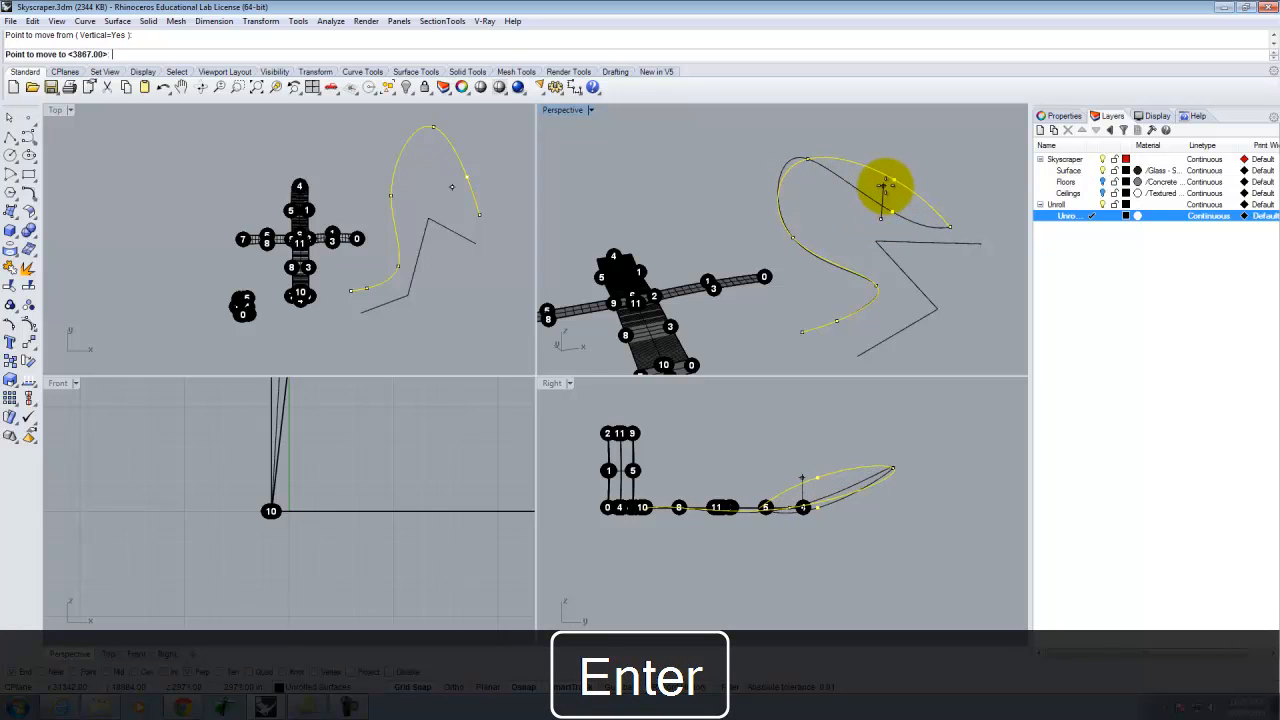
{"action": "key", "text": "Return"}
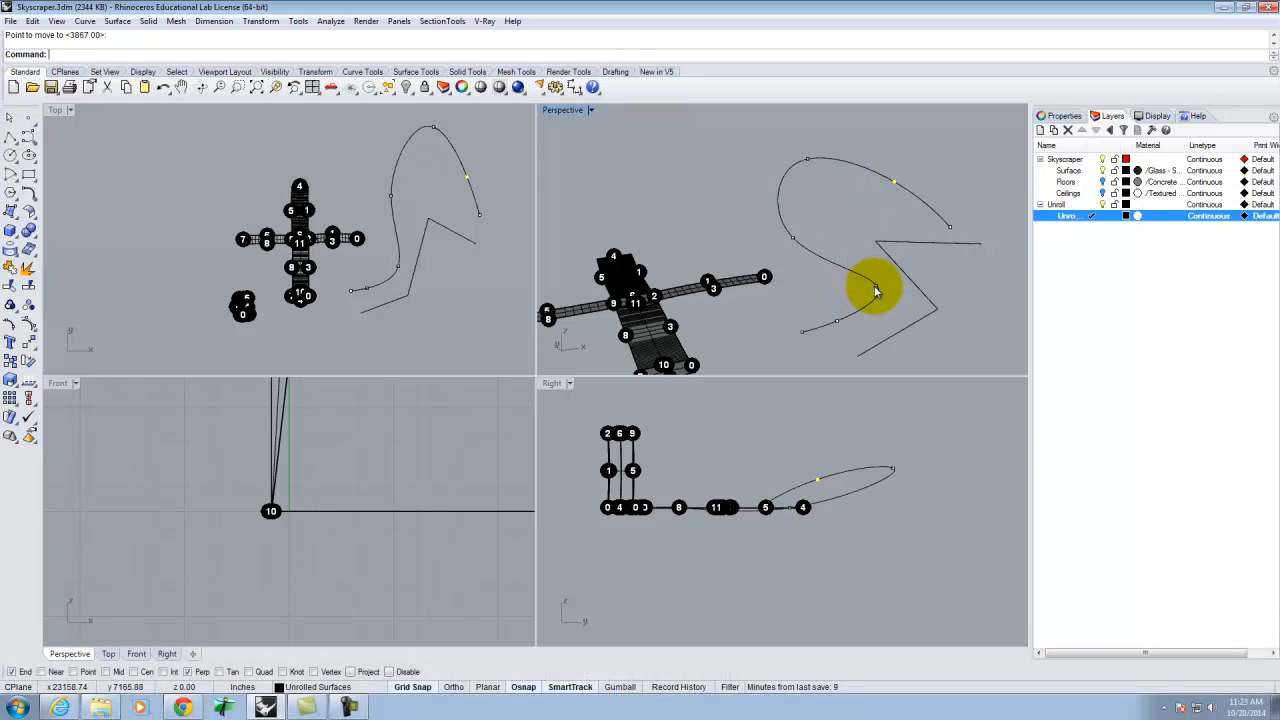
Step: Move the edit point at the curve's inner bend horizontally toward the polyline by about 5453 inches
{"action": "key", "text": "Return"}
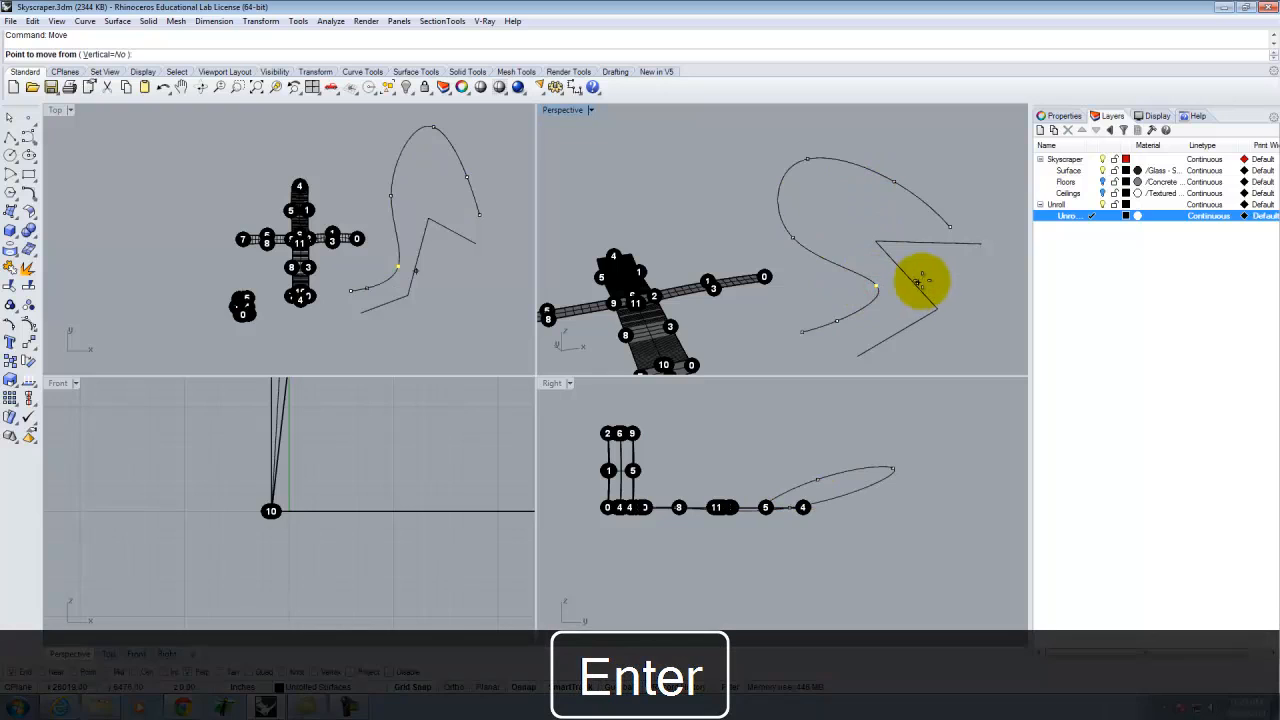
{"action": "left_click", "coordinate": [917, 282]}
{"action": "left_click", "coordinate": [940, 248]}
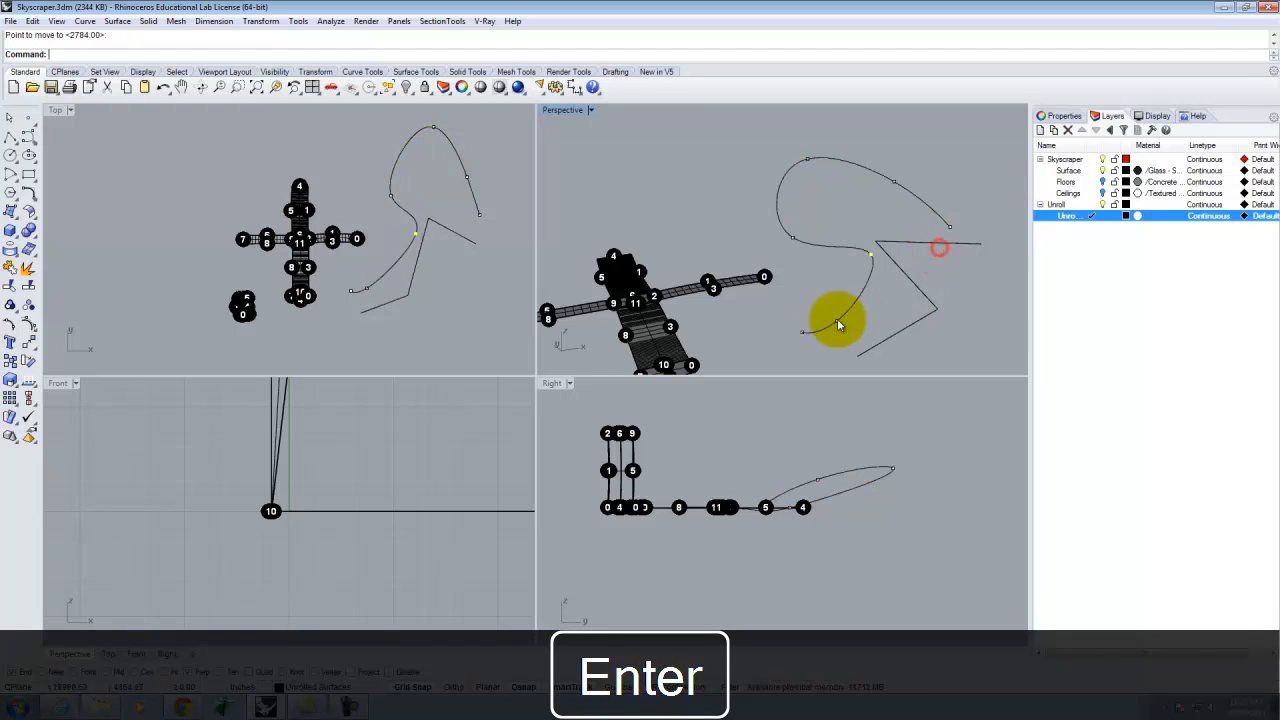
Step: Raise the edit point beside the curve's starting end vertically by about 932 inches and hide the edit points
{"action": "left_click", "coordinate": [837, 320]}
{"action": "key", "text": "Return"}
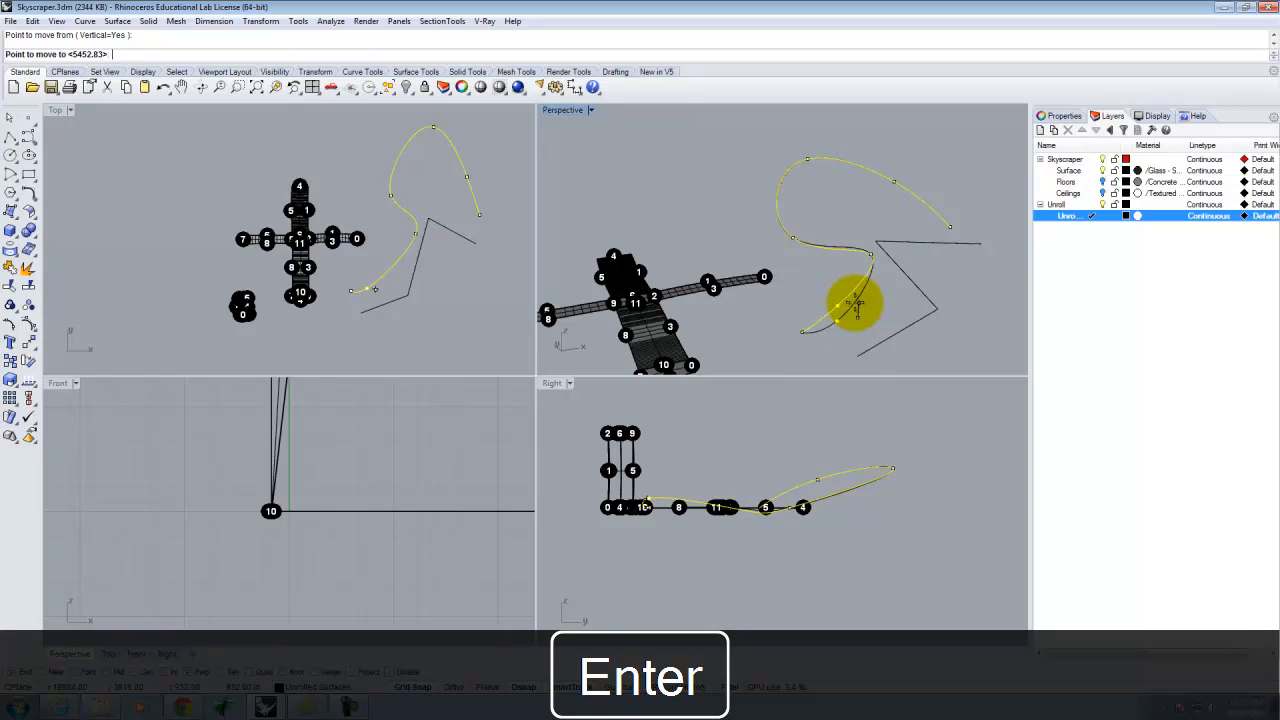
{"action": "left_click", "coordinate": [856, 303]}
{"action": "key", "text": "Escape"}
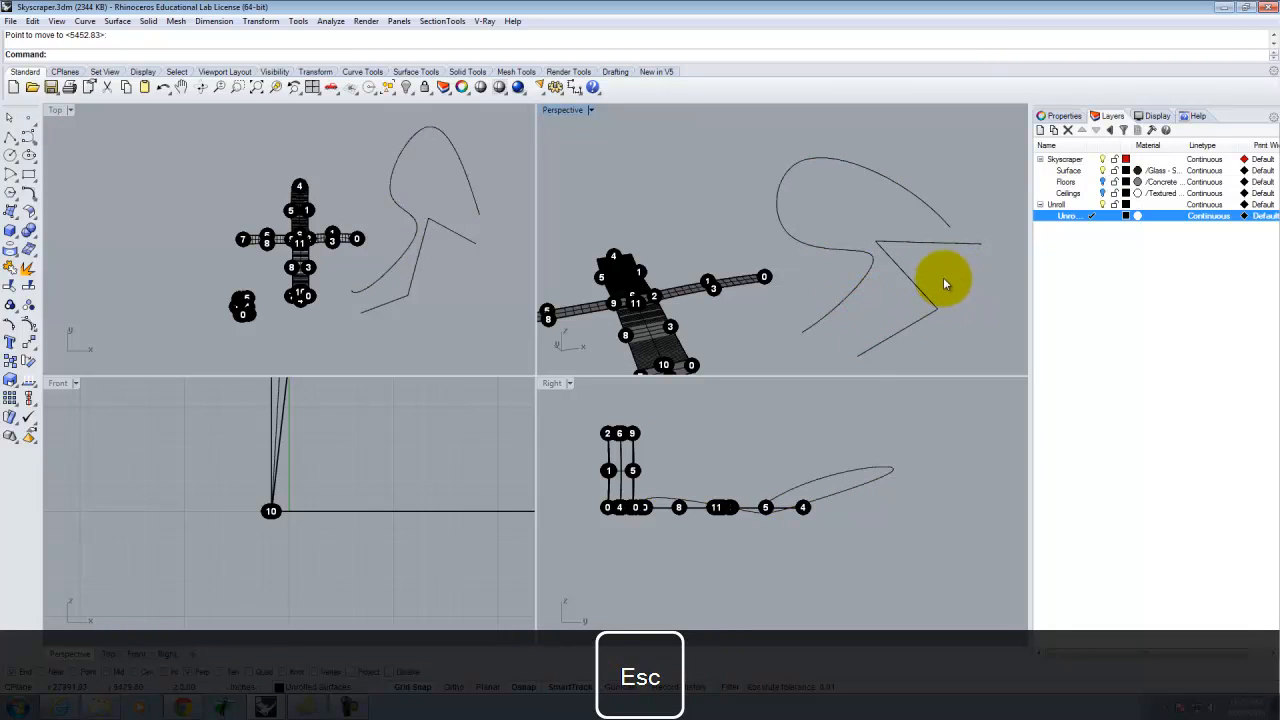
Step: Try lofting a surface between the smooth curve and the zigzag polyline, and undo the loft
{"action": "left_click_drag", "start_coordinate": [943, 277], "coordinate": [822, 275]}
{"action": "type", "text": "Line"}
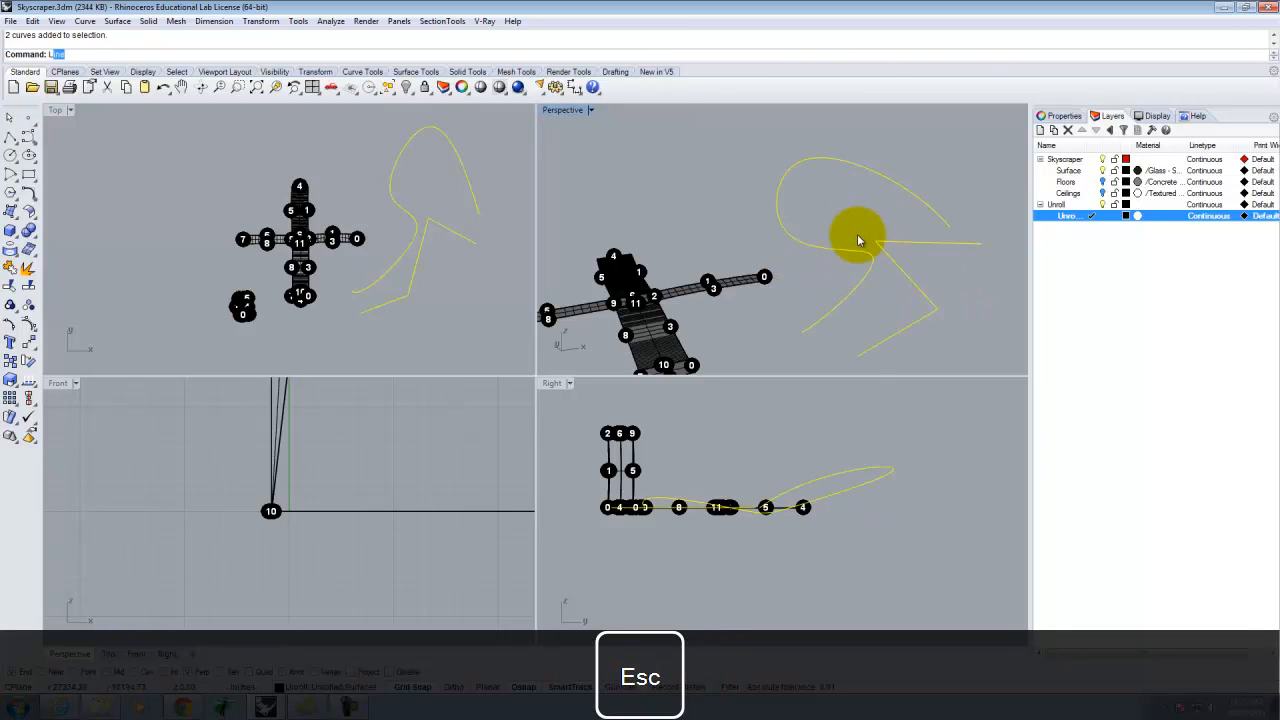
{"action": "type", "text": "oft"}
{"action": "key", "text": "Return"}
{"action": "left_click", "coordinate": [595, 434]}
{"action": "mouse_move", "coordinate": [927, 300]}
{"action": "right_mouse_down"}
{"action": "mouse_move", "coordinate": [794, 217]}
{"action": "mouse_move", "coordinate": [757, 283]}
{"action": "mouse_move", "coordinate": [867, 317]}
{"action": "mouse_move", "coordinate": [946, 277]}
{"action": "mouse_move", "coordinate": [883, 337]}
{"action": "mouse_move", "coordinate": [800, 306]}
{"action": "mouse_move", "coordinate": [888, 275]}
{"action": "mouse_move", "coordinate": [934, 293]}
{"action": "right_mouse_up"}
{"action": "key", "text": "ctrl+z"}
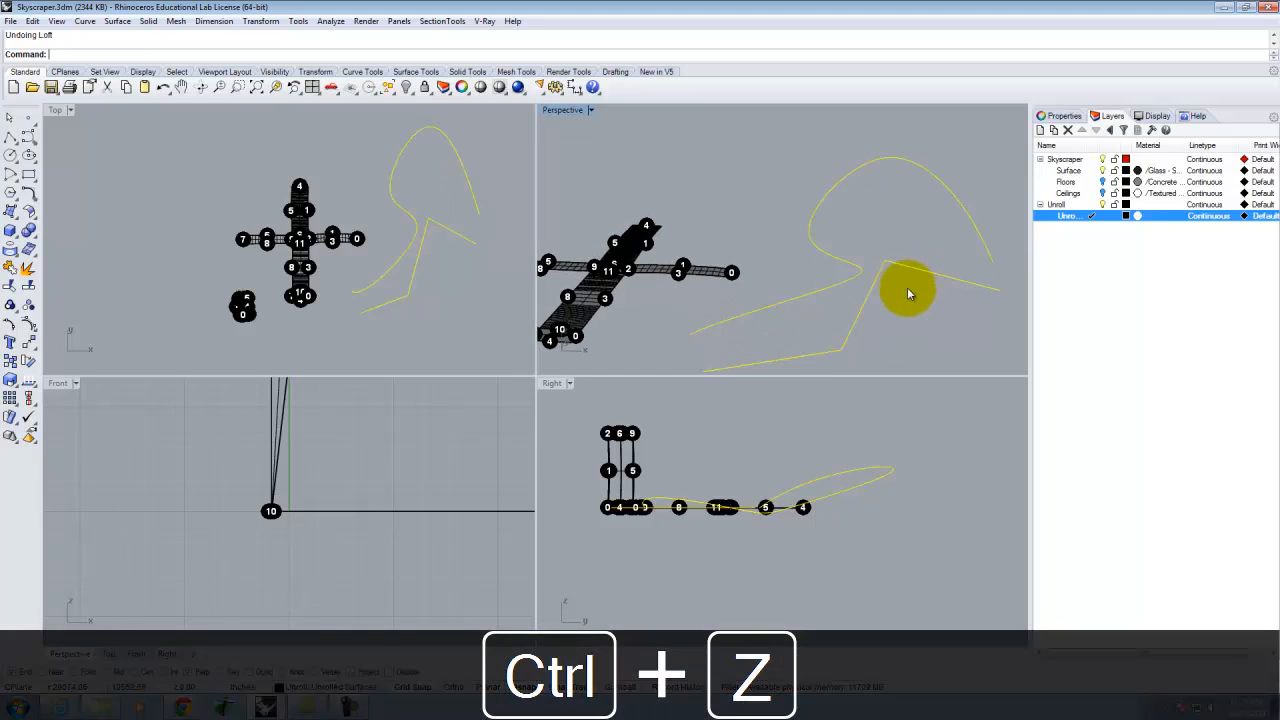
Step: Show the smooth curve's edit points again and move its inner-bend point horizontally away from the polyline
{"action": "left_click", "coordinate": [894, 303]}
{"action": "left_click", "coordinate": [855, 286]}
{"action": "left_click", "coordinate": [10, 323]}
{"action": "left_click", "coordinate": [860, 272]}
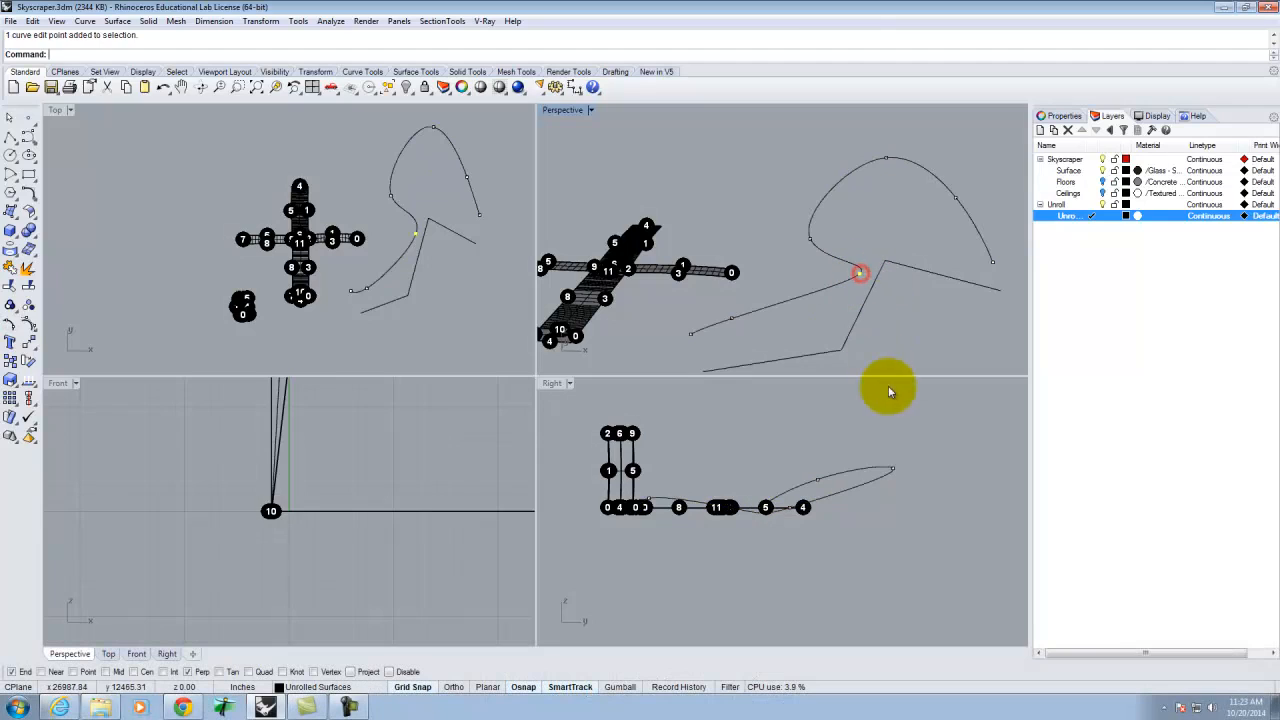
{"action": "type", "text": "move"}
{"action": "key", "text": "Return"}
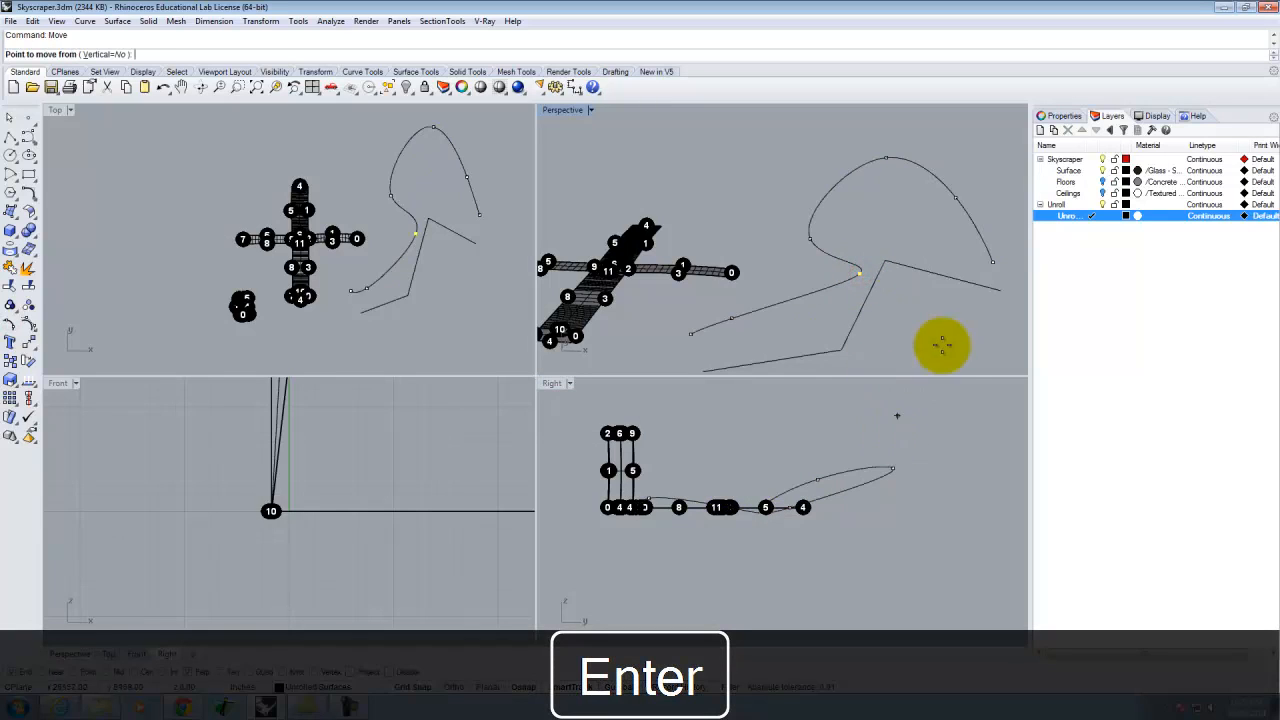
{"action": "left_click", "coordinate": [898, 313]}
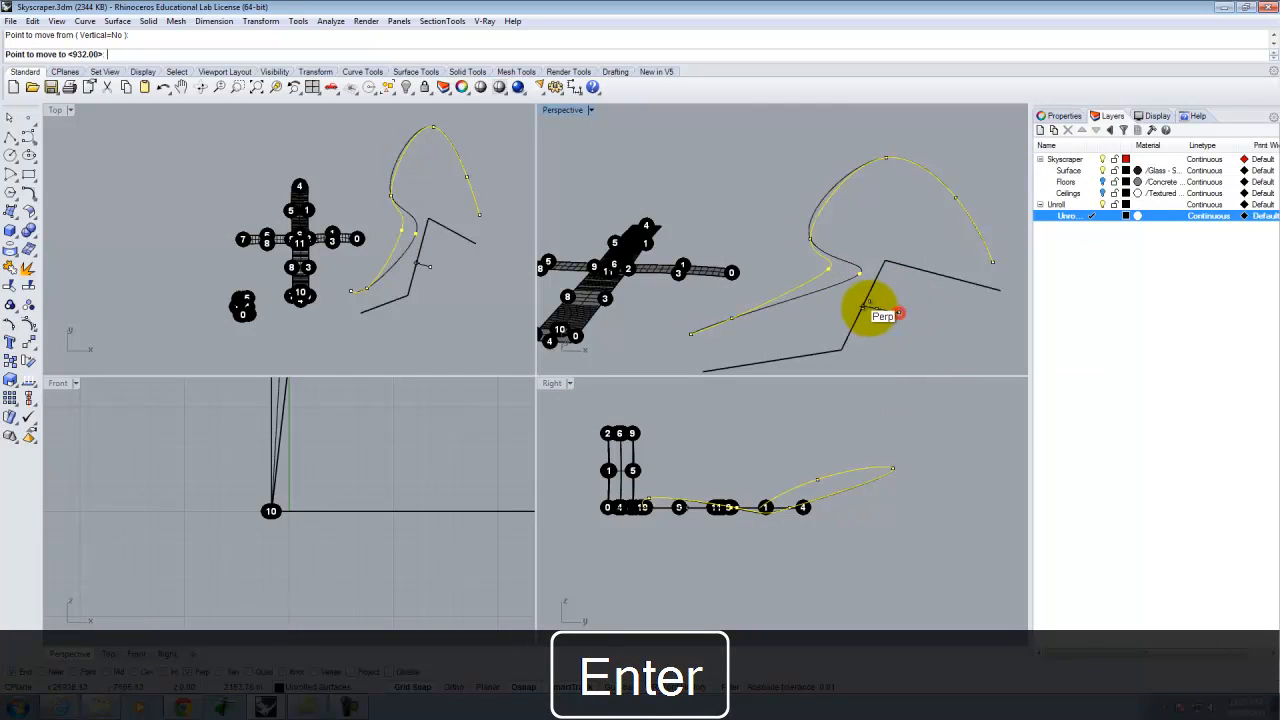
{"action": "left_click", "coordinate": [857, 308]}
{"action": "right_click_drag", "start_coordinate": [943, 318], "coordinate": [803, 296]}
{"action": "key", "text": "Escape"}
Step: Place the smooth curve's inner-bend point away from the zigzag polyline and try lofting a surface between the two curves
{"action": "left_click", "coordinate": [799, 272]}
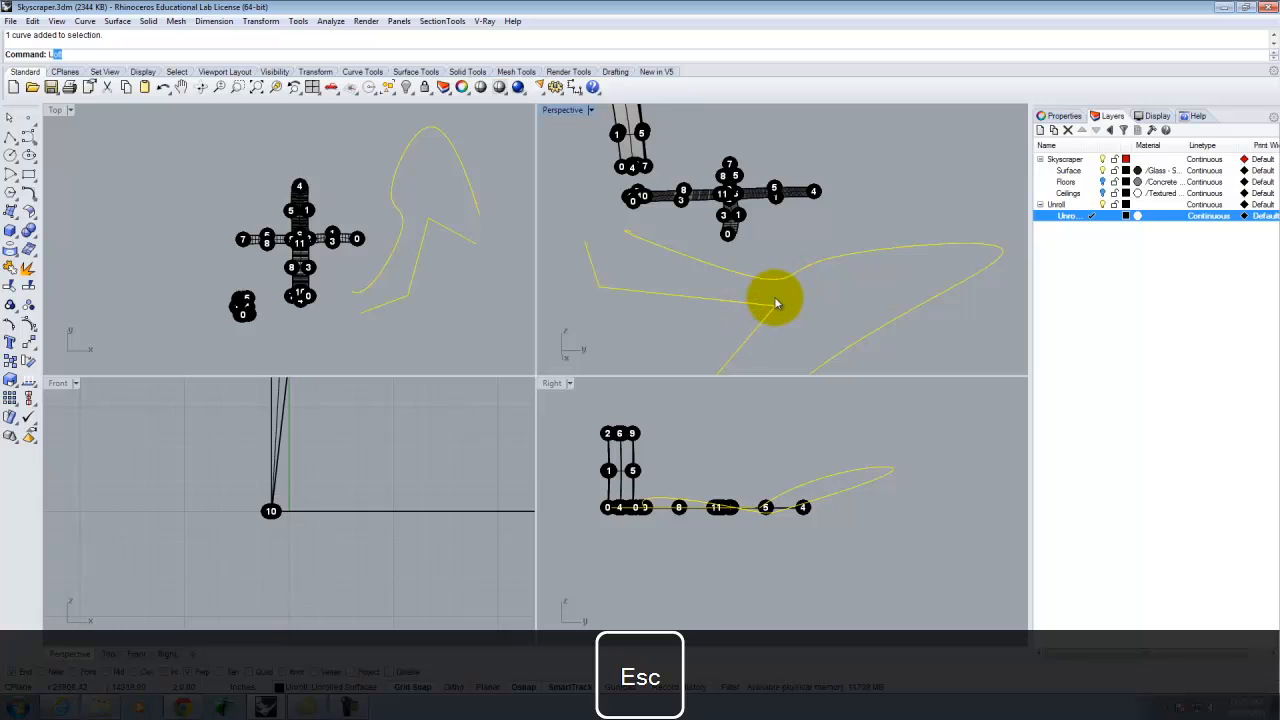
{"action": "key", "text": "Return"}
{"action": "right_click_drag", "start_coordinate": [735, 330], "coordinate": [895, 347]}
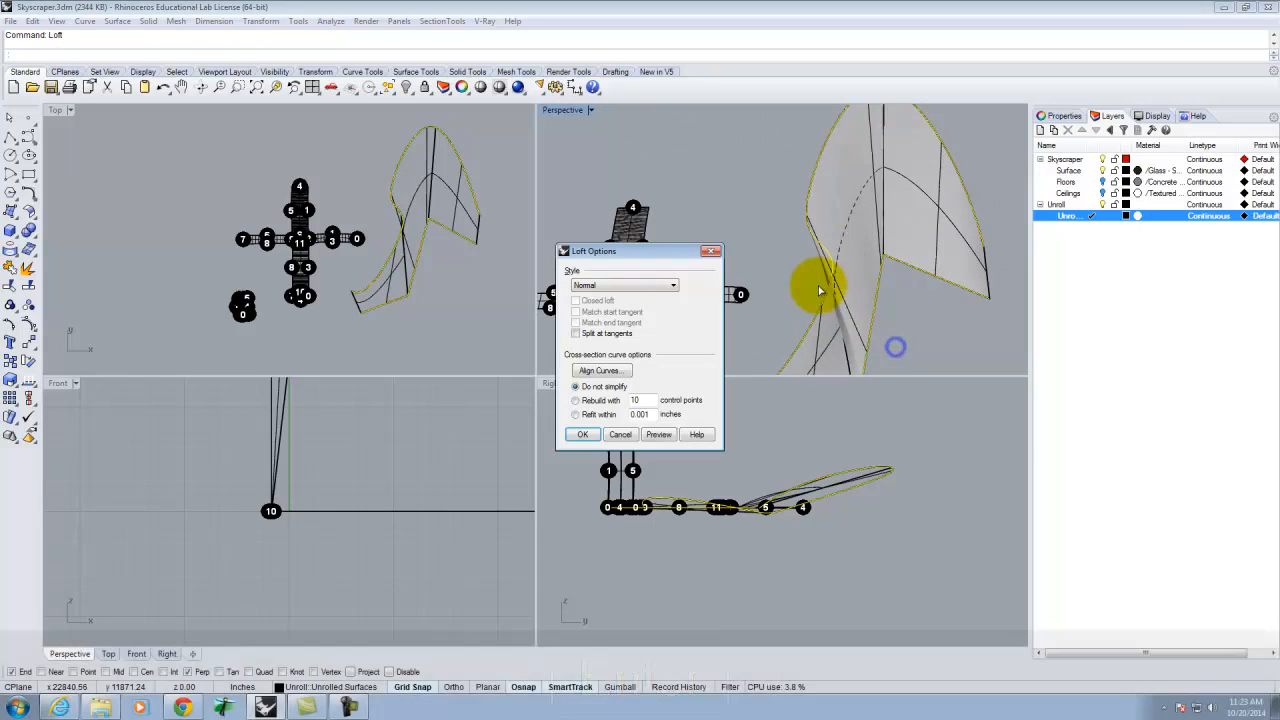
{"action": "key", "text": "ctrl+z"}
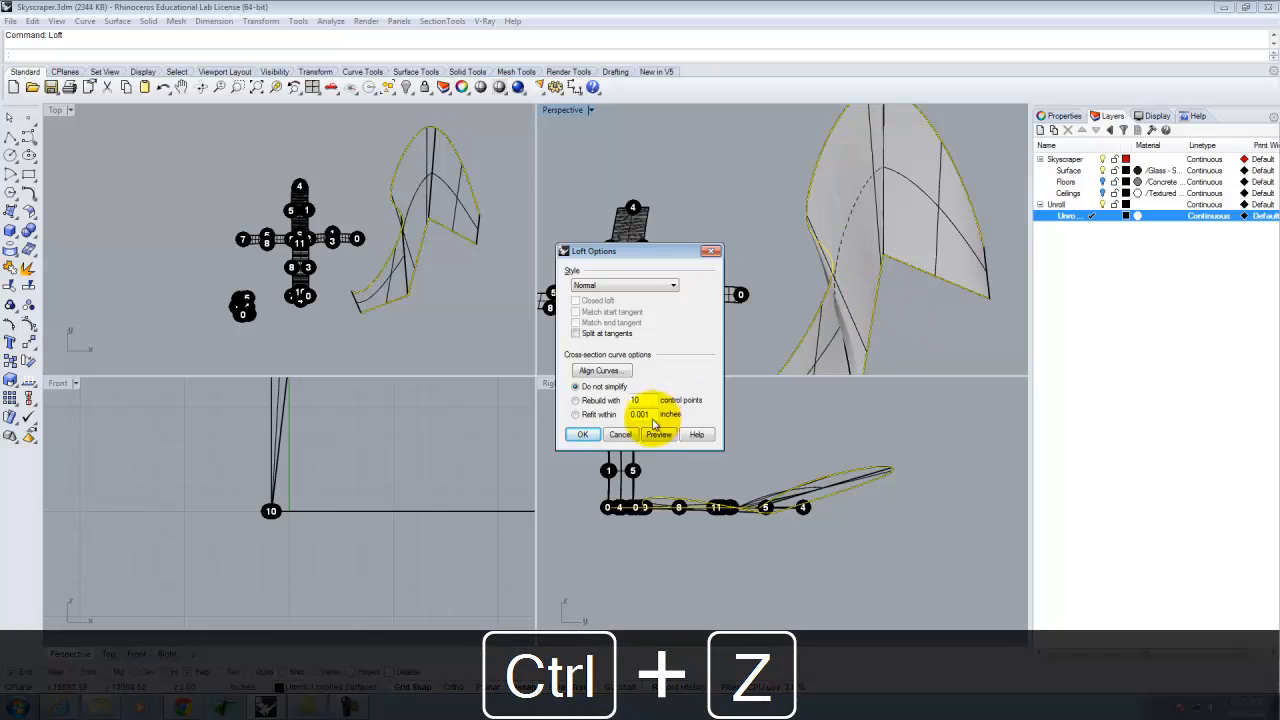
{"action": "left_click", "coordinate": [620, 434]}
{"action": "right_click_drag", "start_coordinate": [878, 284], "coordinate": [786, 277]}
{"action": "right_click_drag", "start_coordinate": [770, 225], "coordinate": [851, 243]}
{"action": "key", "text": "Escape"}
Step: Delete the two overlapping lofted polysurfaces, leaving the smooth curve and polyline in place
{"action": "left_click", "coordinate": [822, 284]}
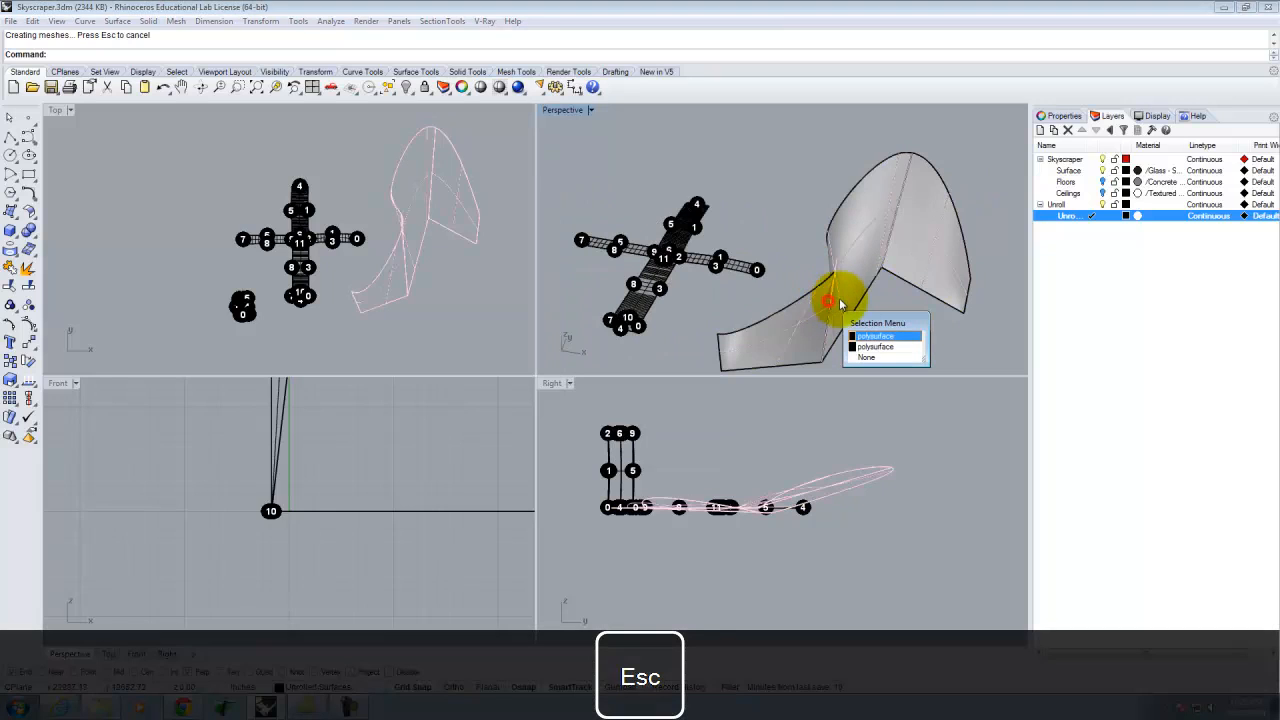
{"action": "left_click", "coordinate": [840, 303]}
{"action": "type", "text": "D"}
{"action": "key", "text": "Return"}
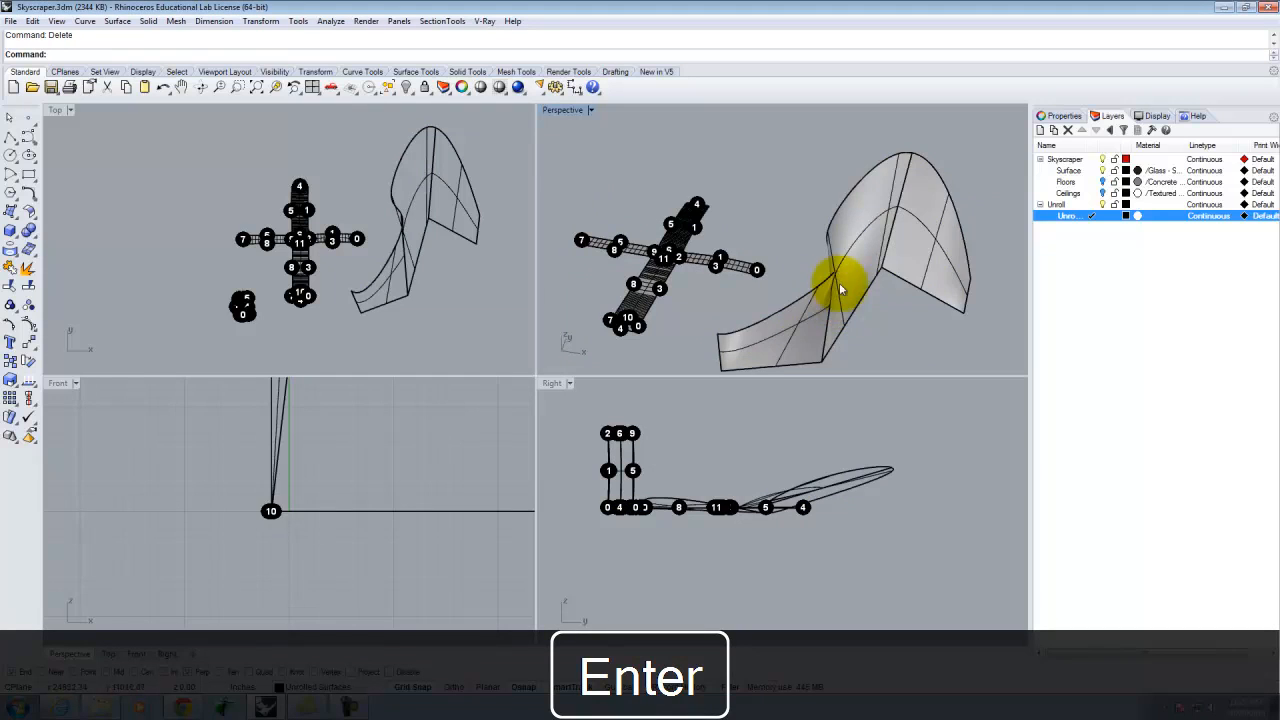
{"action": "key", "text": "Return"}
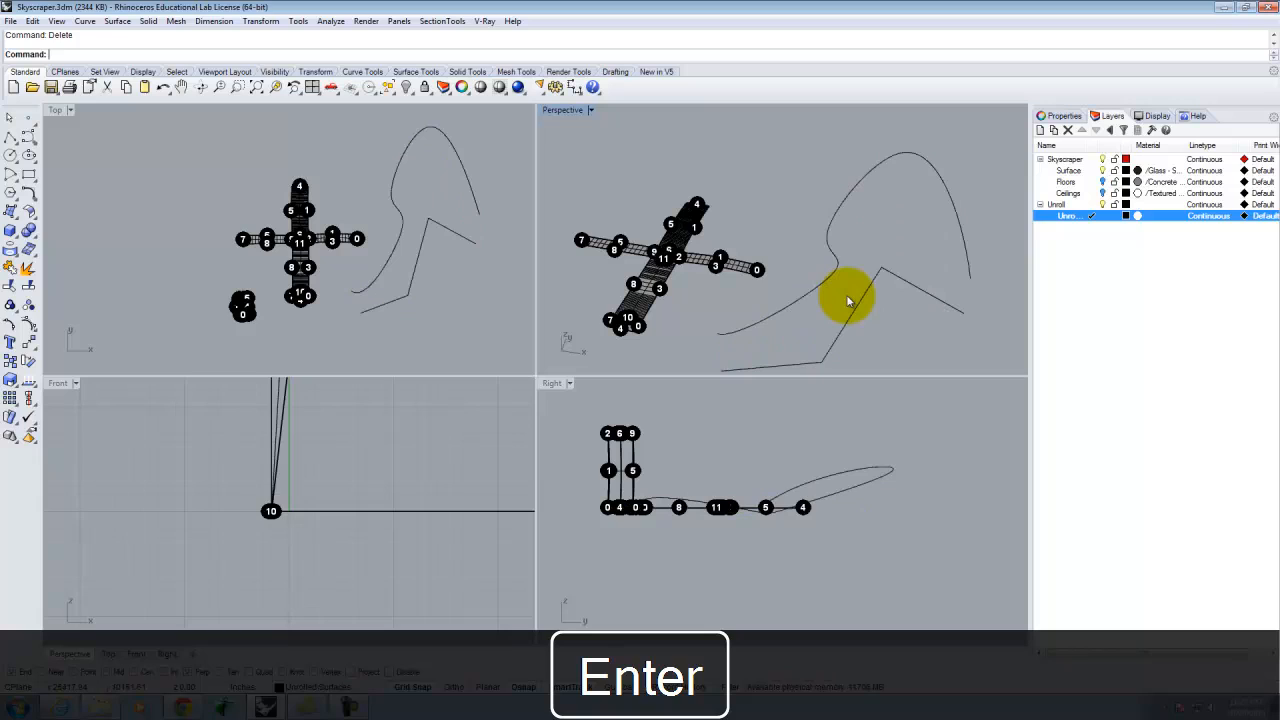
Step: Turn on the smooth curve's control points, pull the inner-bend control point away from the polyline, and hide the points
{"action": "left_click", "coordinate": [840, 267]}
{"action": "type", "text": "PointsOn"}
{"action": "key", "text": "Return"}
{"action": "left_click", "coordinate": [878, 252]}
{"action": "left_click_drag", "start_coordinate": [878, 252], "coordinate": [837, 280]}
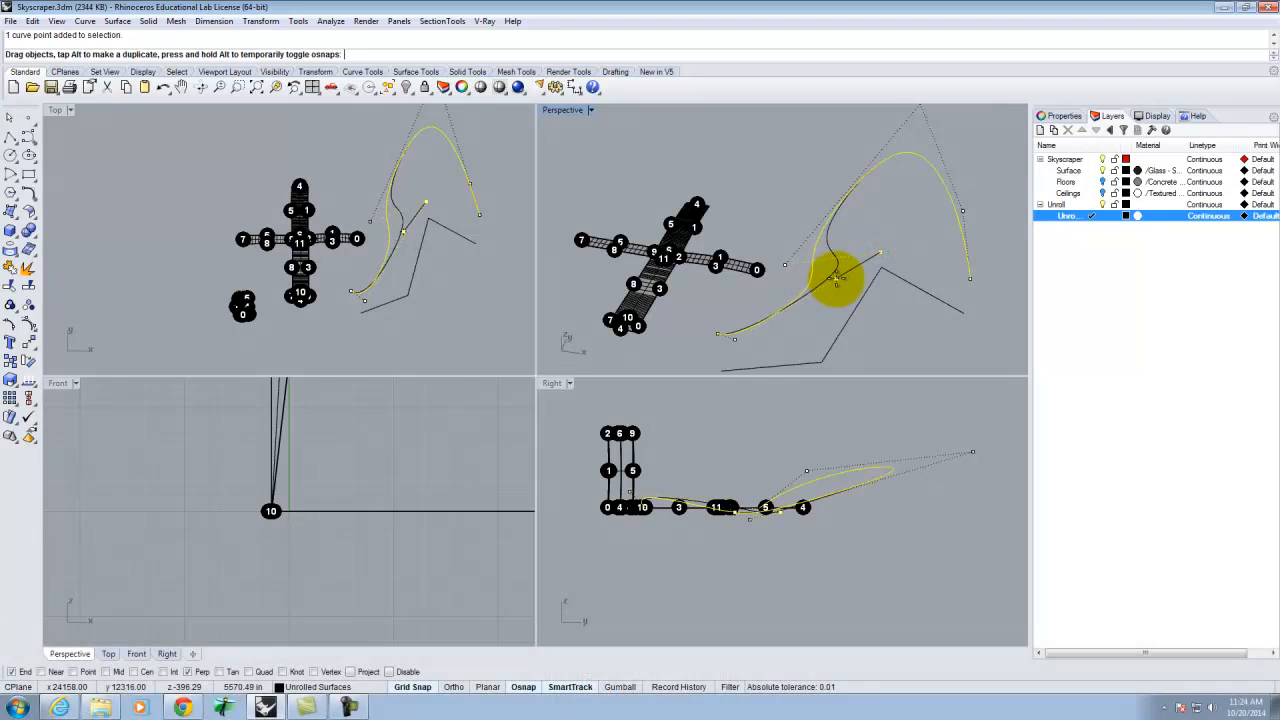
{"action": "left_click", "coordinate": [901, 265]}
{"action": "key", "text": "Escape"}
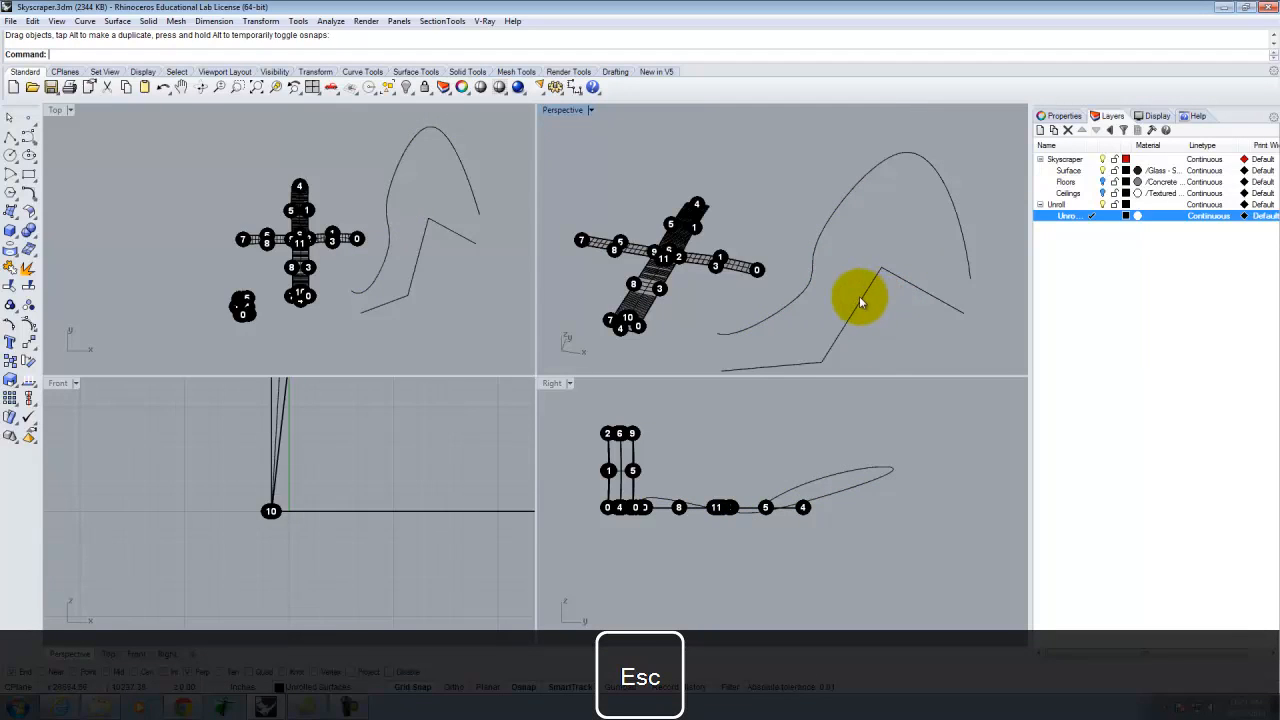
Step: Loft a surface between the smooth curve and the polyline, and unroll it with Explode=Yes and Labels=Yes
{"action": "key", "text": "Return"}
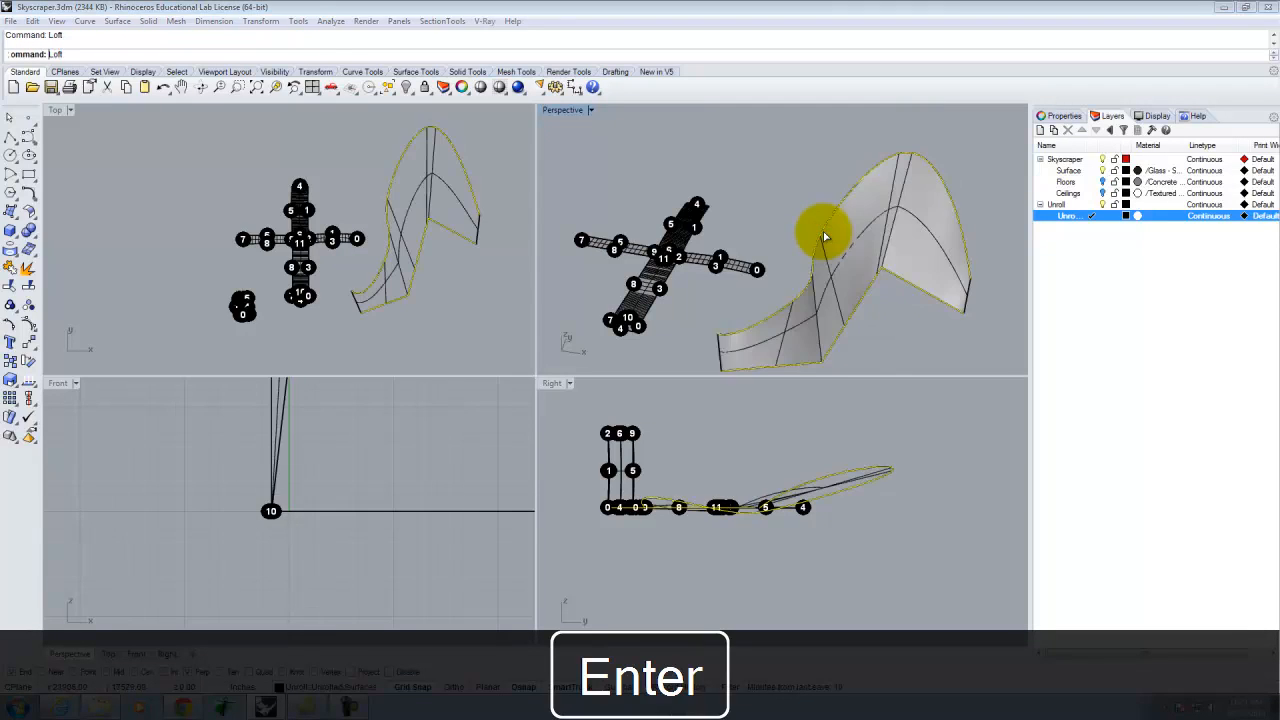
{"action": "left_click", "coordinate": [583, 434]}
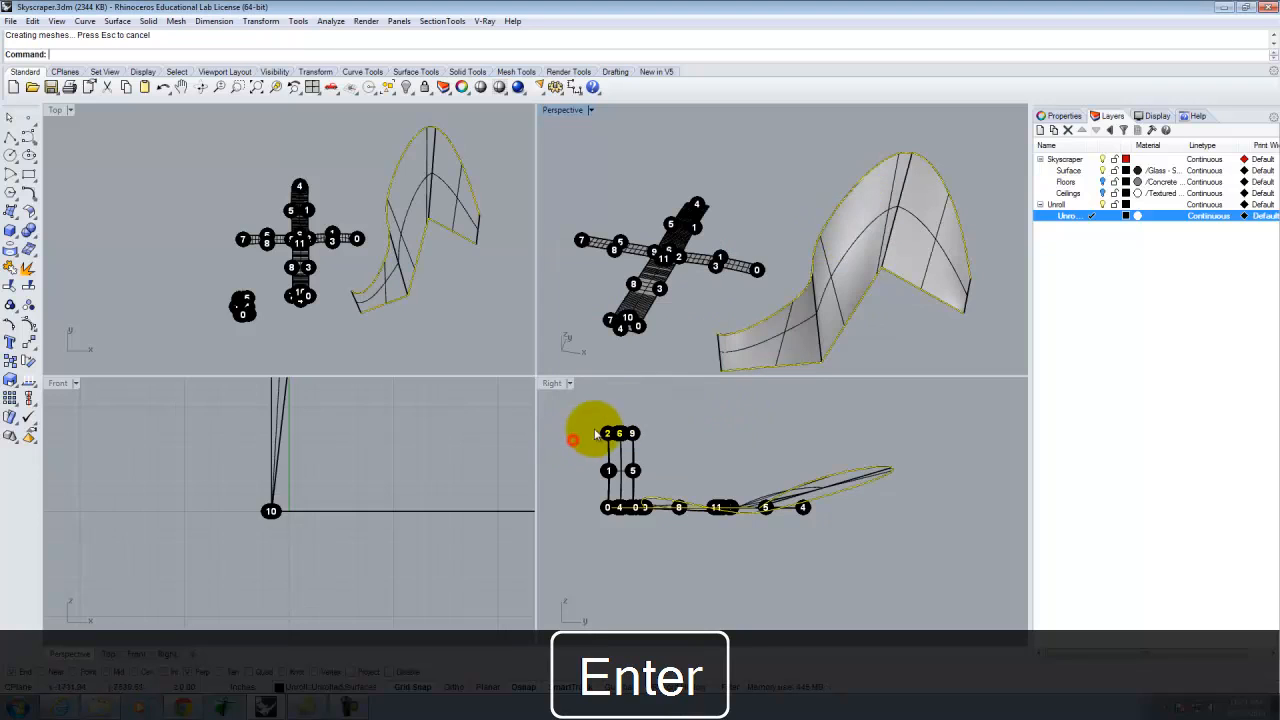
{"action": "left_click", "coordinate": [951, 266]}
{"action": "right_click_drag", "start_coordinate": [940, 324], "coordinate": [893, 208]}
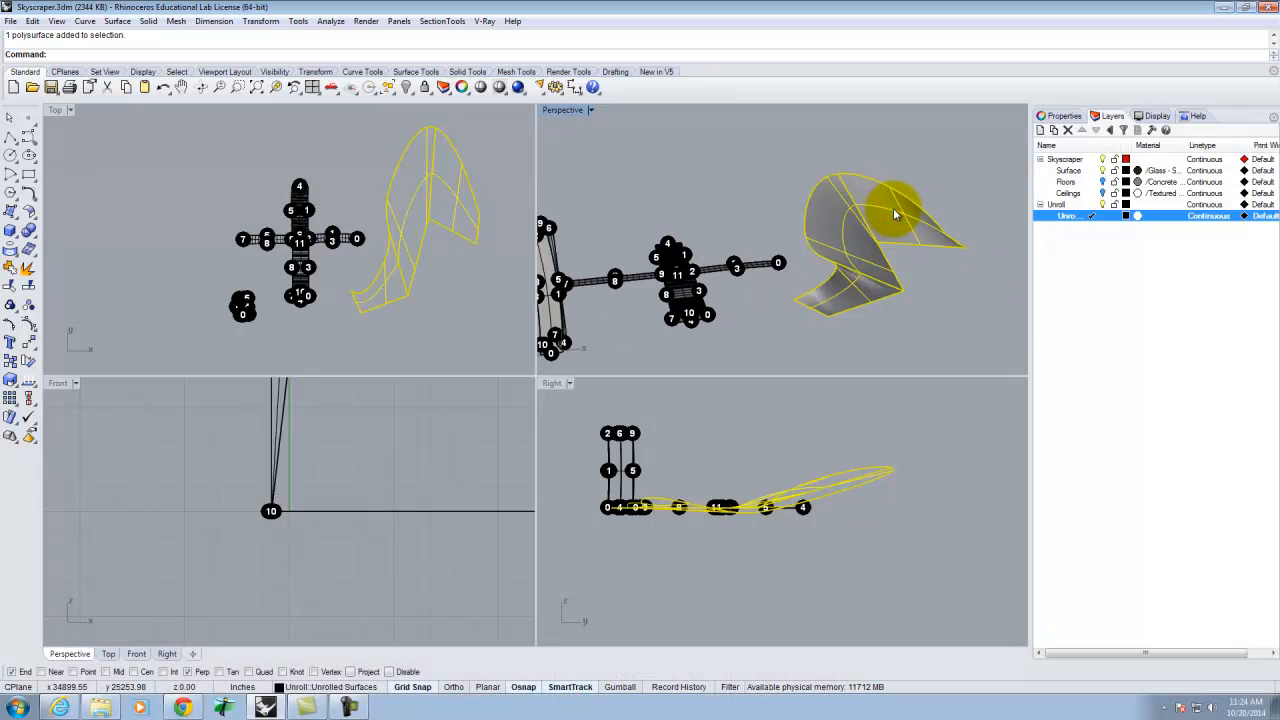
{"action": "type", "text": "ll"}
{"action": "key", "text": "Return"}
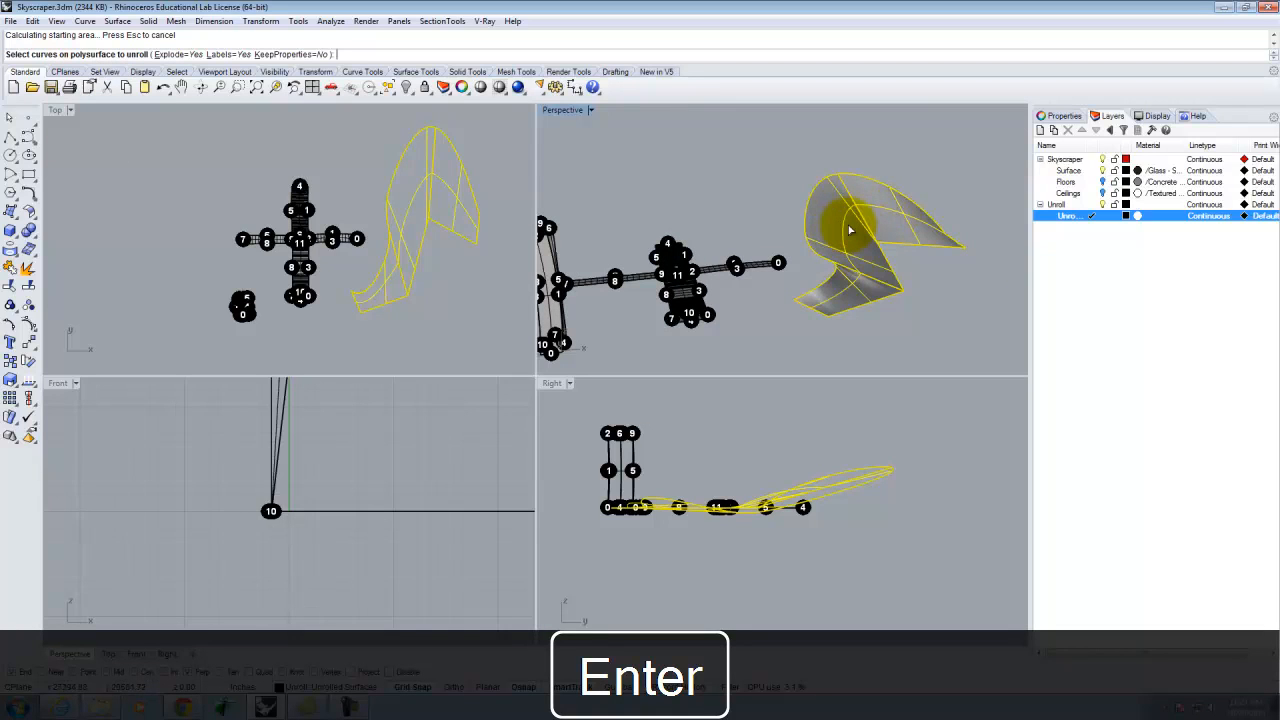
{"action": "right_click_drag", "start_coordinate": [840, 230], "coordinate": [797, 360]}
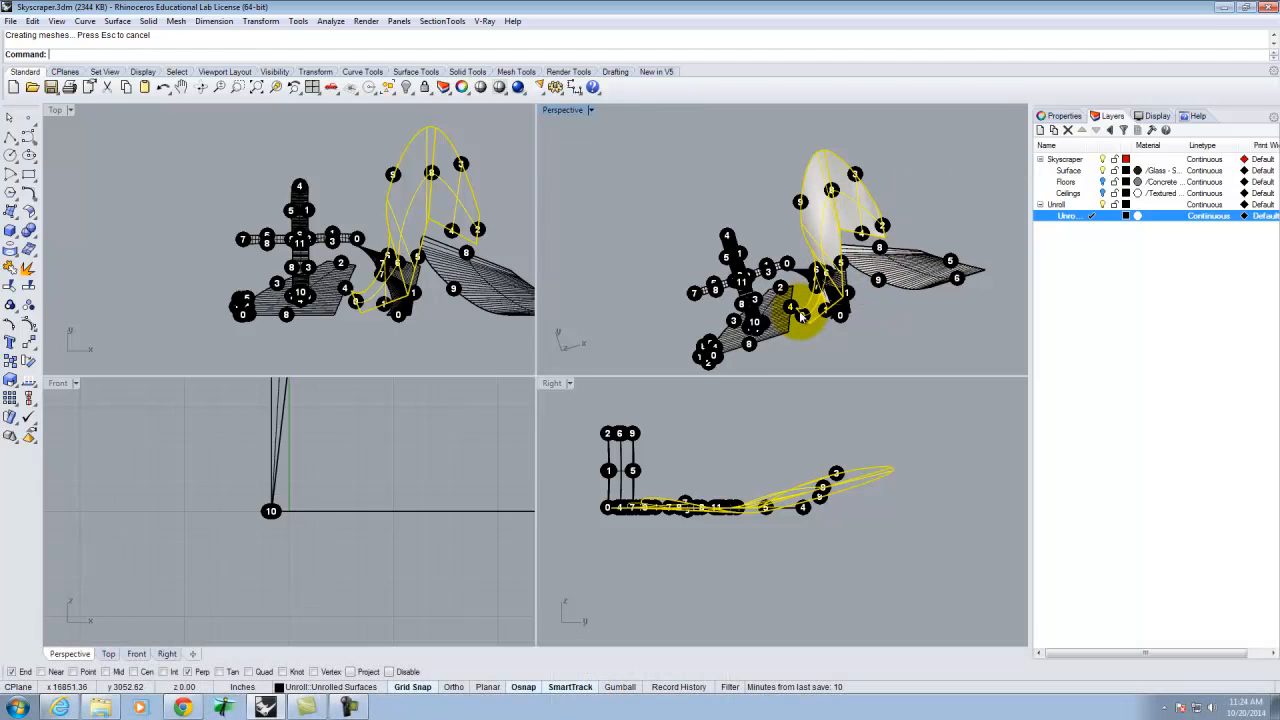
Step: Select the three unrolled pieces together with the lofted surface and move them clear of the original curves
{"action": "left_click", "coordinate": [782, 303]}
{"action": "left_click", "coordinate": [831, 279]}
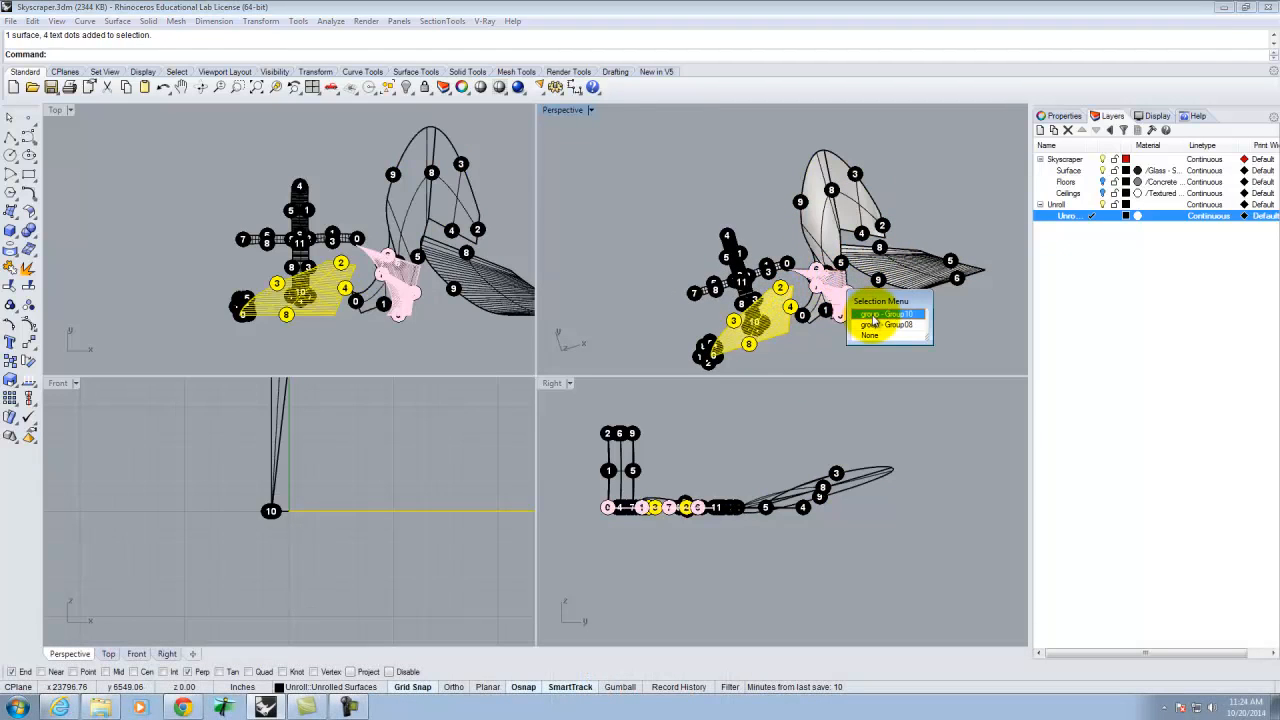
{"action": "left_click", "coordinate": [873, 316]}
{"action": "left_click", "coordinate": [899, 270], "text": "shift"}
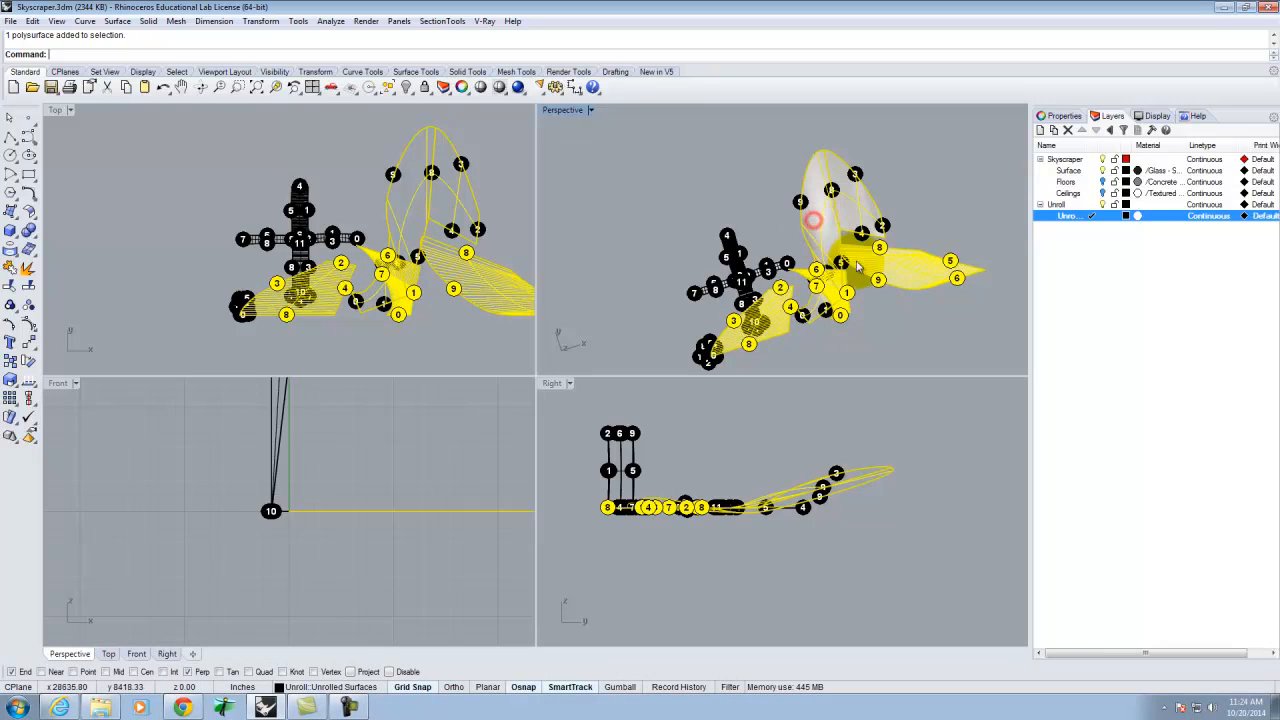
{"action": "left_click_drag", "start_coordinate": [897, 280], "coordinate": [720, 280]}
{"action": "scroll", "coordinate": [782, 266], "scroll_direction": "up", "scroll_amount": 11}
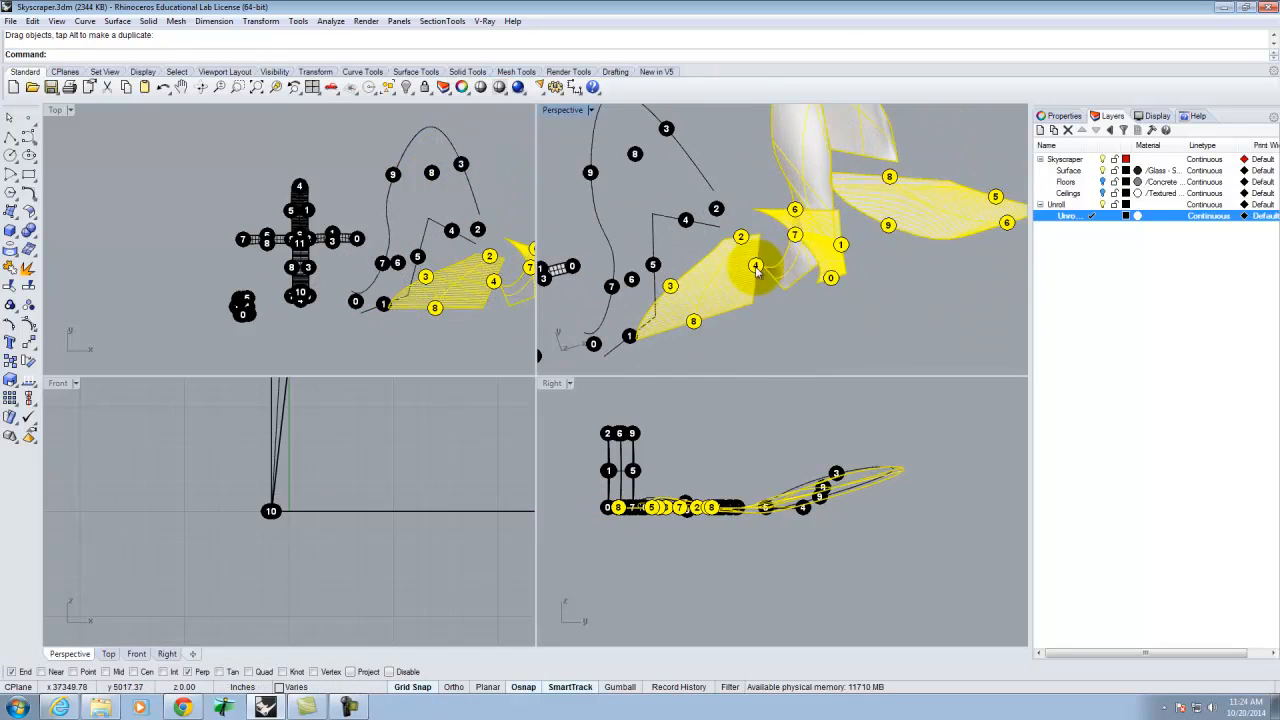
{"action": "left_click_drag", "start_coordinate": [828, 226], "coordinate": [857, 286]}
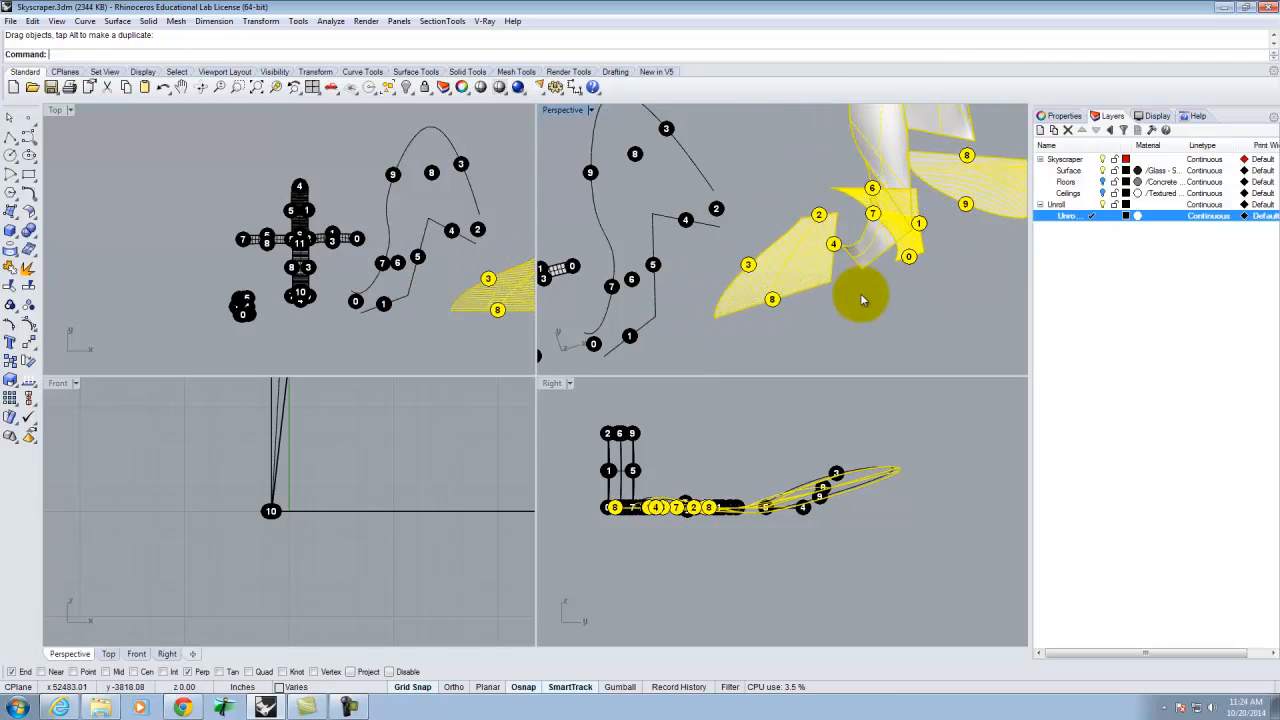
{"action": "left_click", "coordinate": [838, 328]}
Step: Delete the original smooth curve and zigzag polyline along with the text dots labelling their edges
{"action": "scroll", "coordinate": [750, 198], "scroll_direction": "down", "scroll_amount": 5}
{"action": "scroll", "coordinate": [768, 230], "scroll_direction": "up", "scroll_amount": 5}
{"action": "left_click_drag", "start_coordinate": [757, 158], "coordinate": [690, 244]}
{"action": "type", "text": "Ellipse"}
{"action": "key", "text": "Return"}
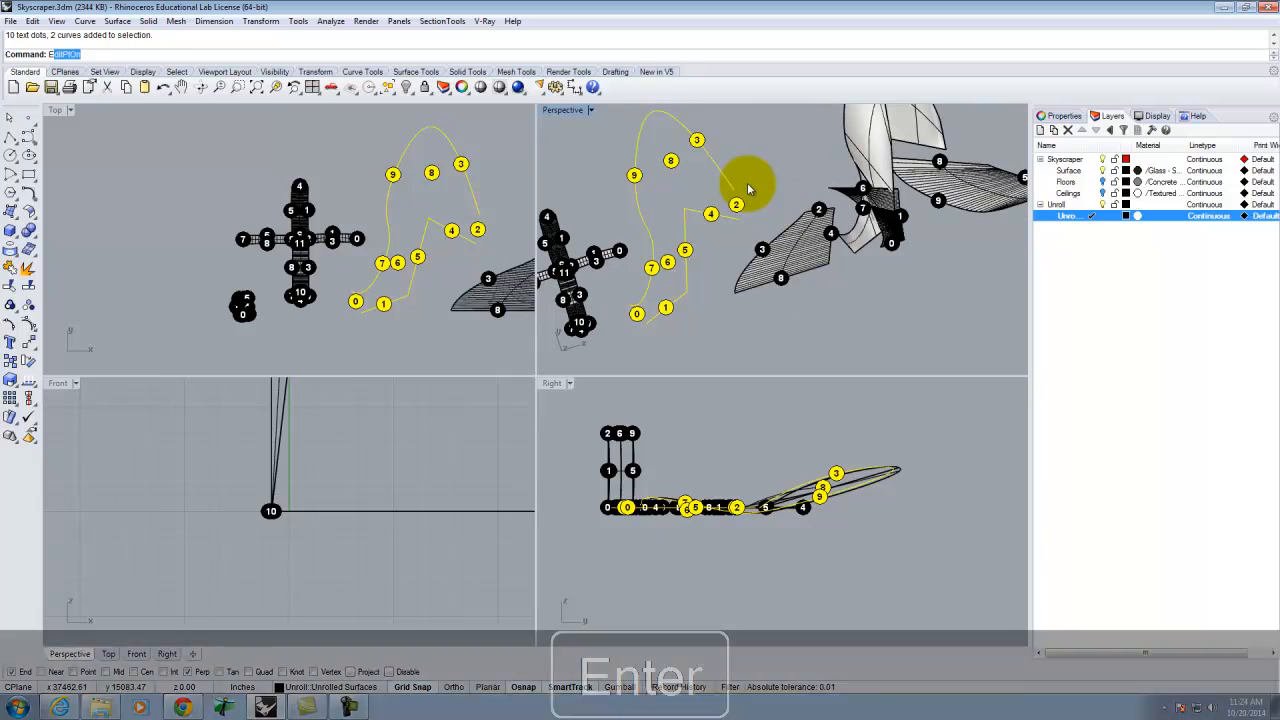
{"action": "key", "text": "Escape"}
{"action": "left_click_drag", "start_coordinate": [735, 141], "coordinate": [685, 252]}
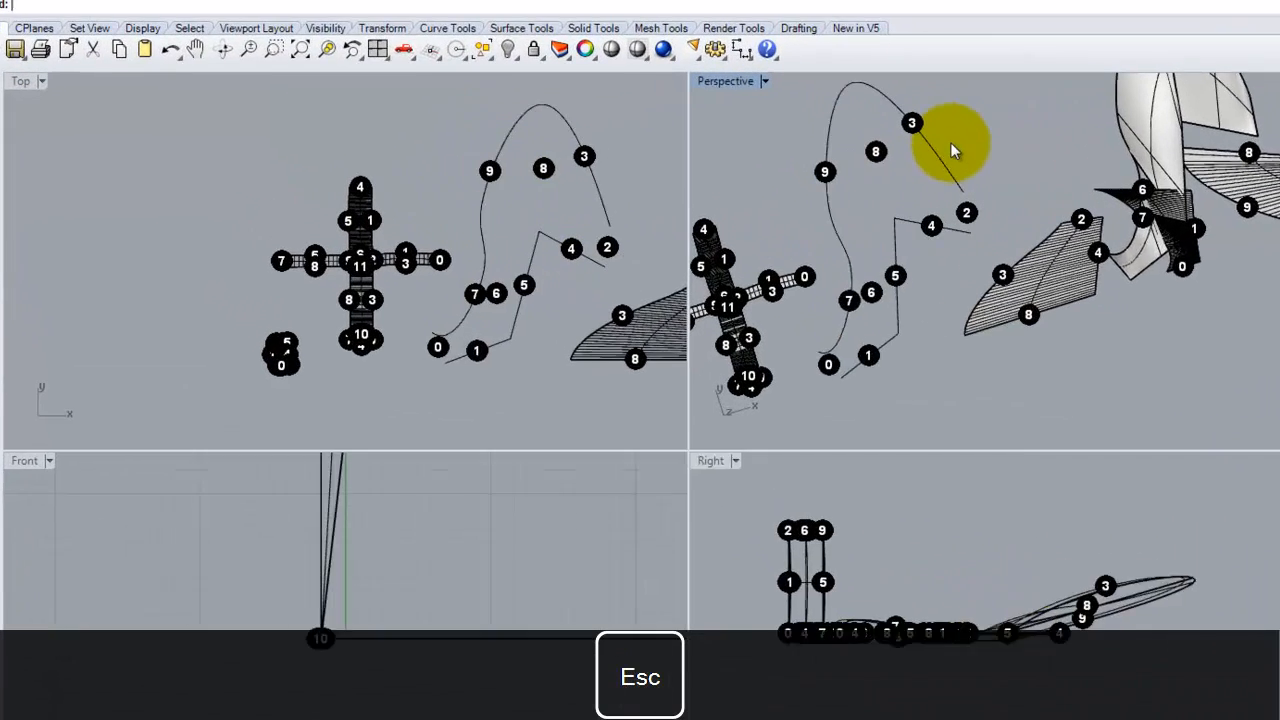
{"action": "left_click_drag", "start_coordinate": [955, 287], "coordinate": [955, 287]}
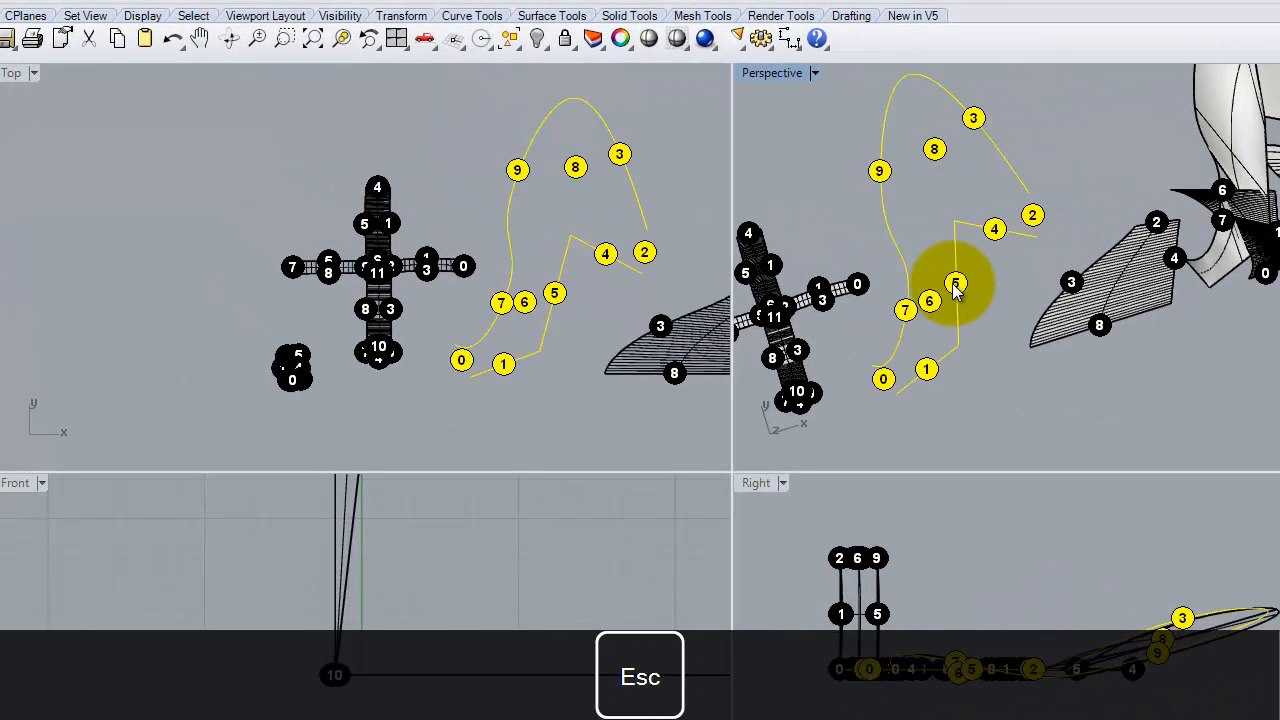
{"action": "type", "text": "Delete"}
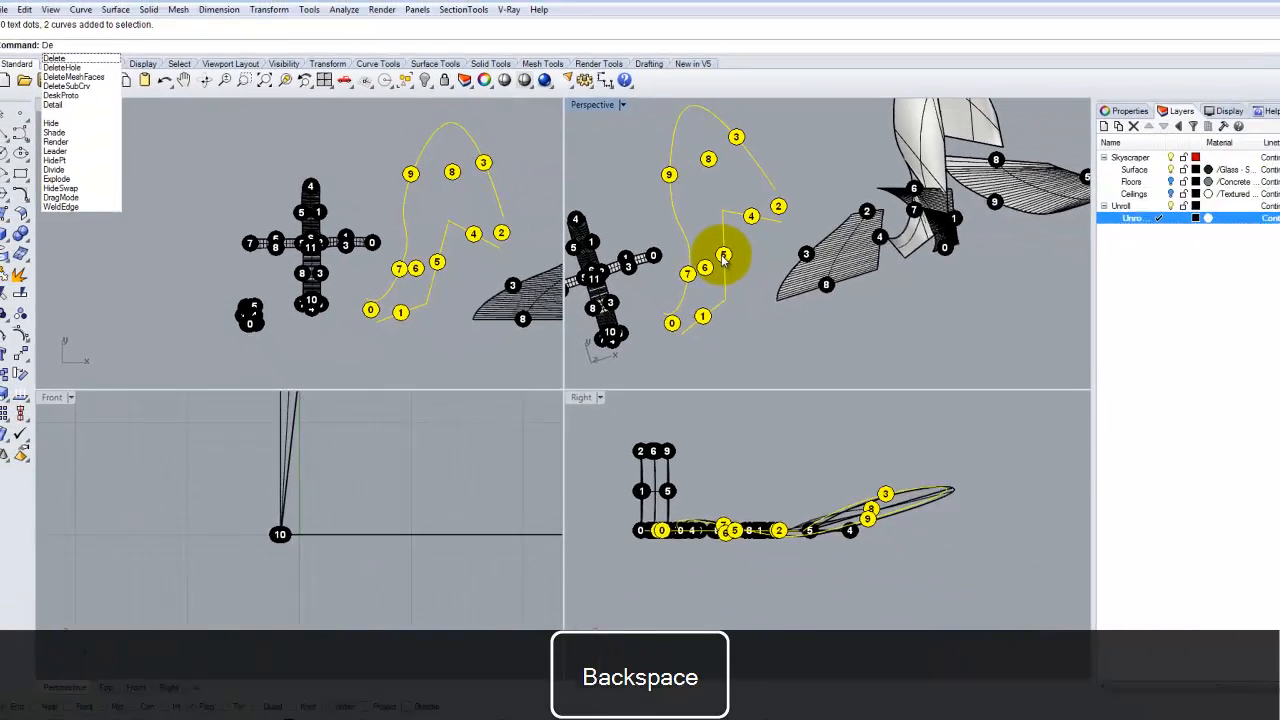
{"action": "key", "text": "Return"}
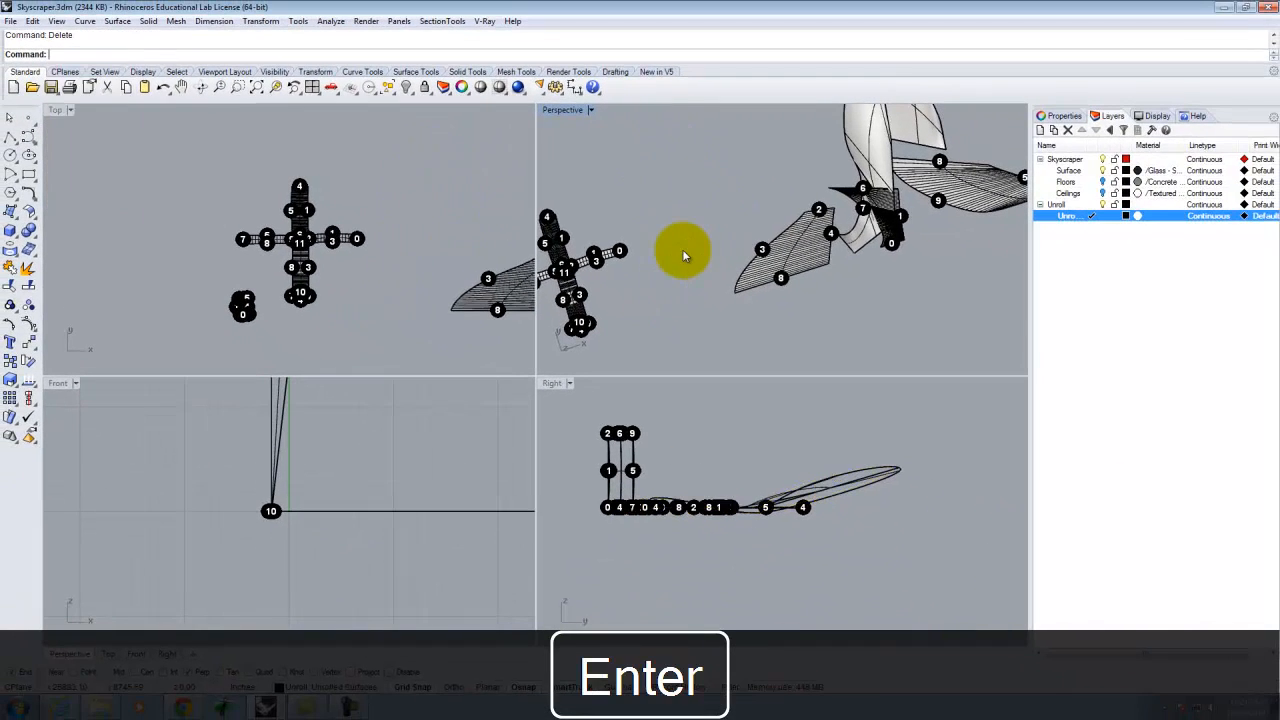
Step: Move the unrolled pieces away from the lofted surface, setting the small piece next to the piece with edge 4
{"action": "right_click_drag", "start_coordinate": [681, 251], "coordinate": [854, 239]}
{"action": "key", "text": "Escape"}
{"action": "left_click_drag", "start_coordinate": [854, 239], "coordinate": [936, 288]}
{"action": "left_click_drag", "start_coordinate": [735, 253], "coordinate": [873, 299]}
{"action": "left_click", "coordinate": [762, 263]}
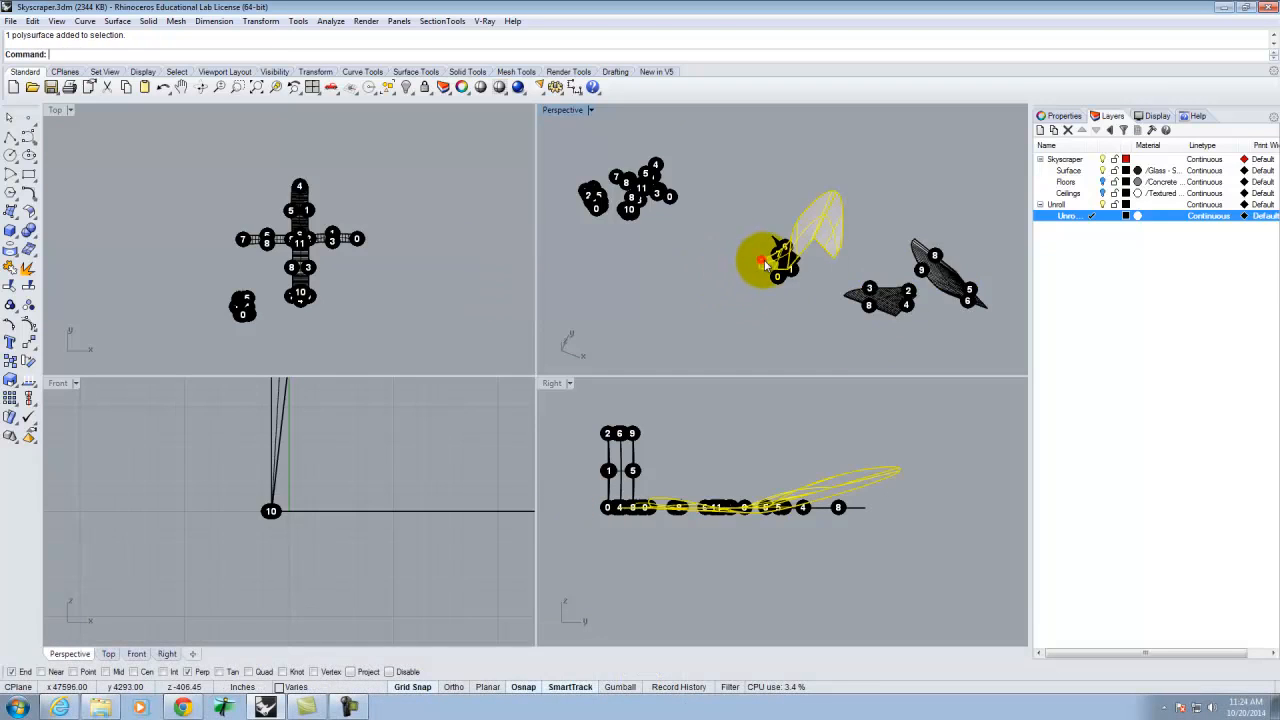
{"action": "left_click_drag", "start_coordinate": [779, 245], "coordinate": [912, 340]}
{"action": "scroll", "coordinate": [966, 310], "scroll_direction": "up", "scroll_amount": 5}
Step: Reposition the small unrolled piece below the large one so their edges labelled 6 are close together
{"action": "right_click_drag", "start_coordinate": [969, 310], "coordinate": [809, 306]}
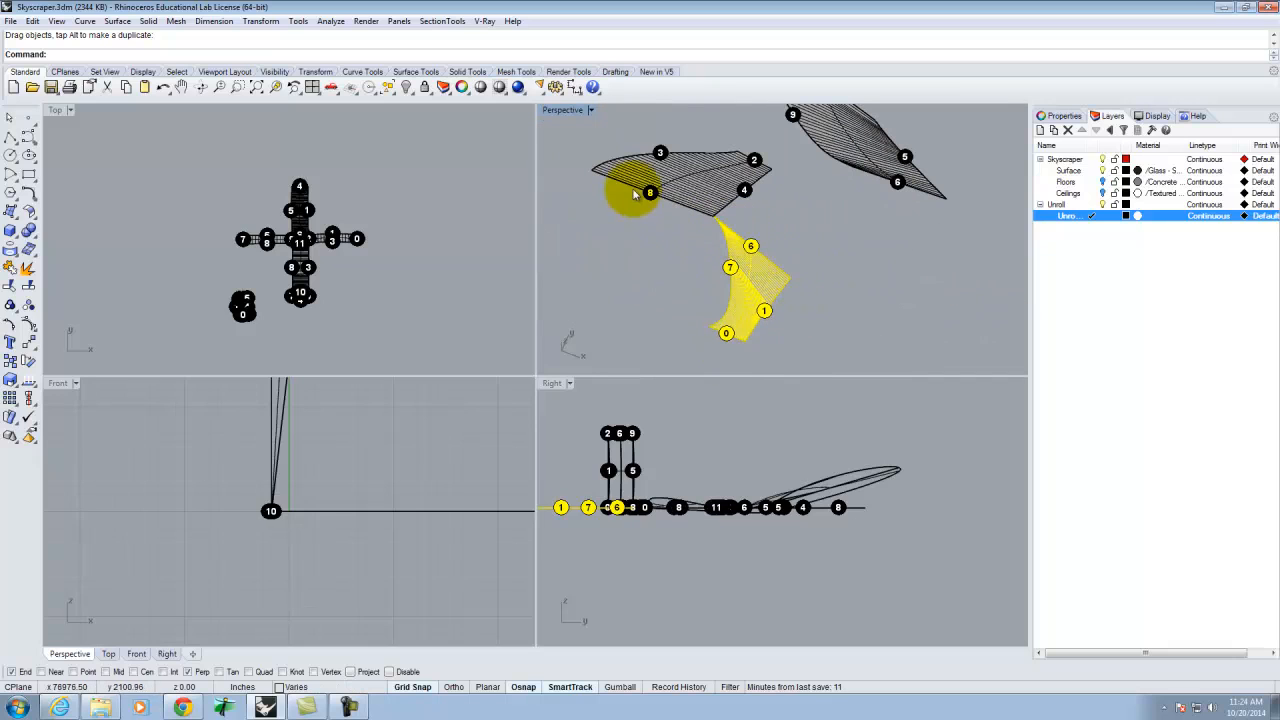
{"action": "right_click_drag", "start_coordinate": [806, 152], "coordinate": [848, 237]}
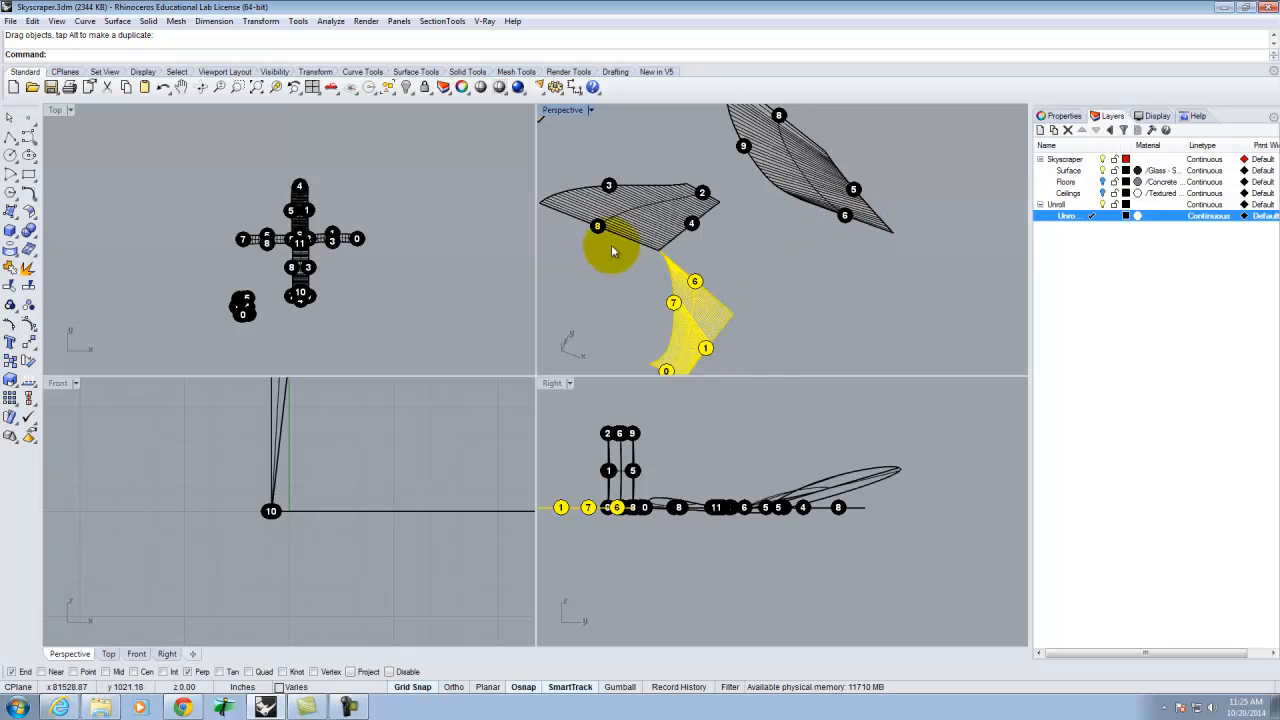
{"action": "right_click_drag", "start_coordinate": [658, 210], "coordinate": [769, 208]}
{"action": "left_click", "coordinate": [771, 286]}
{"action": "left_click", "coordinate": [718, 296]}
{"action": "left_click_drag", "start_coordinate": [720, 281], "coordinate": [804, 273]}
{"action": "left_click", "coordinate": [710, 254]}
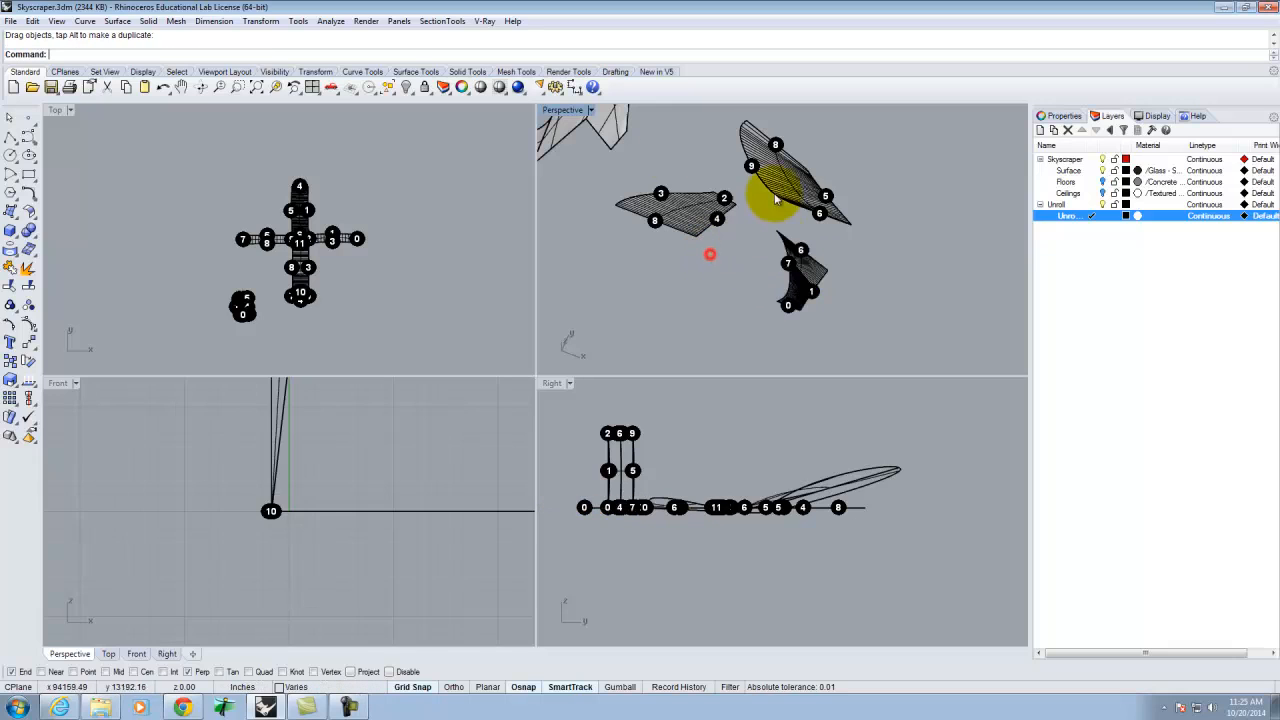
Step: Delete the lofted surface together with its three unrolled pieces and their edge labels
{"action": "right_click_drag", "start_coordinate": [751, 186], "coordinate": [785, 228]}
{"action": "left_click_drag", "start_coordinate": [654, 308], "coordinate": [654, 308]}
{"action": "key", "text": "Delete"}
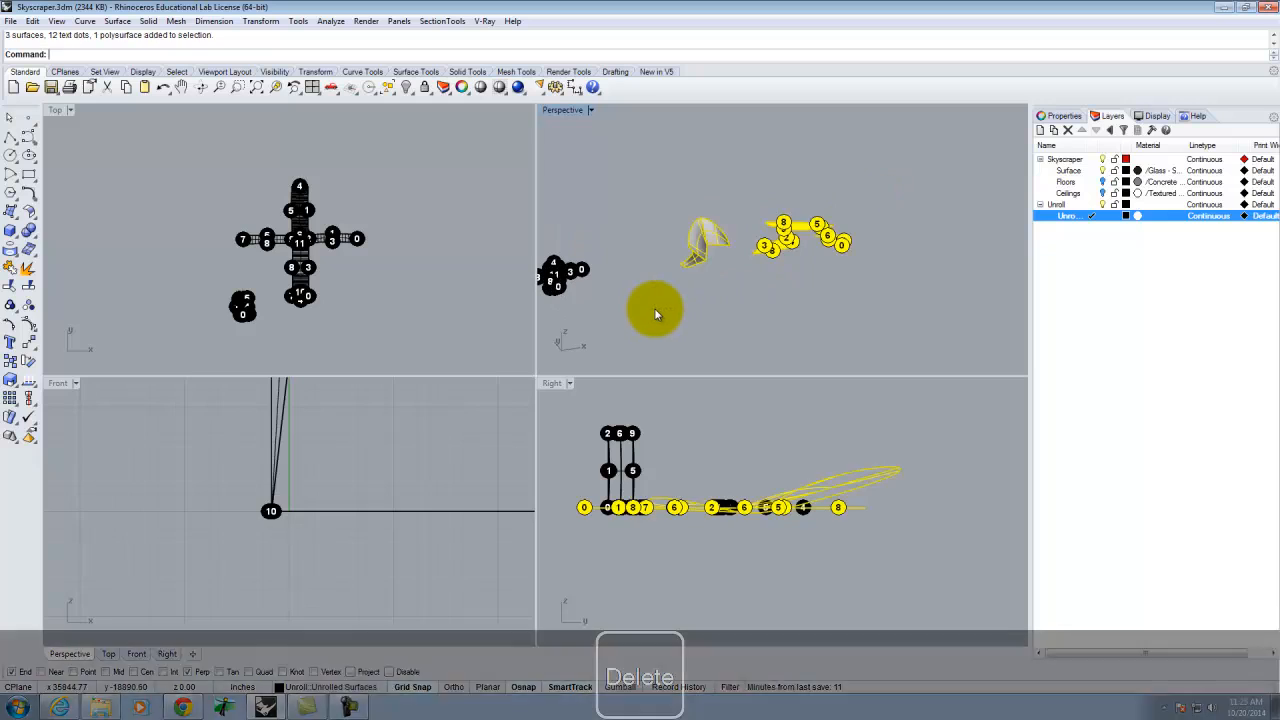
Step: Create a solid five-sided pyramid in the empty area beside the skyscraper pieces
{"action": "left_click", "coordinate": [9, 233]}
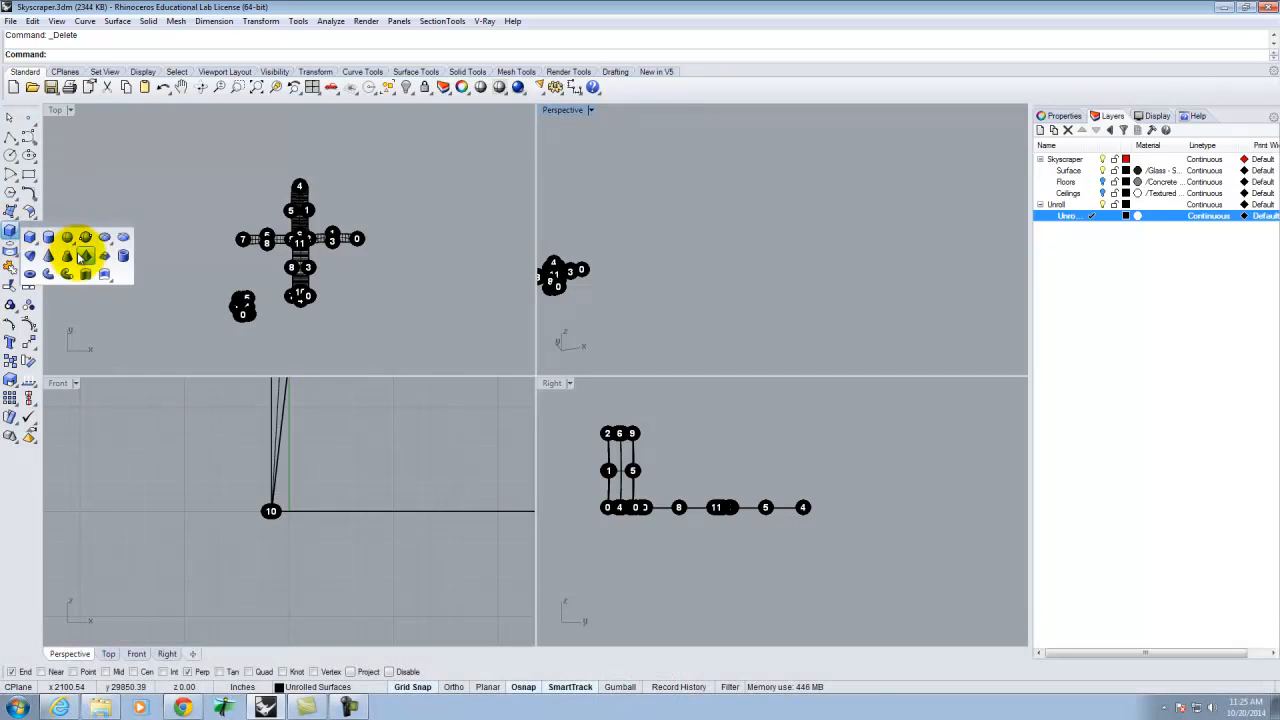
{"action": "left_click", "coordinate": [86, 258]}
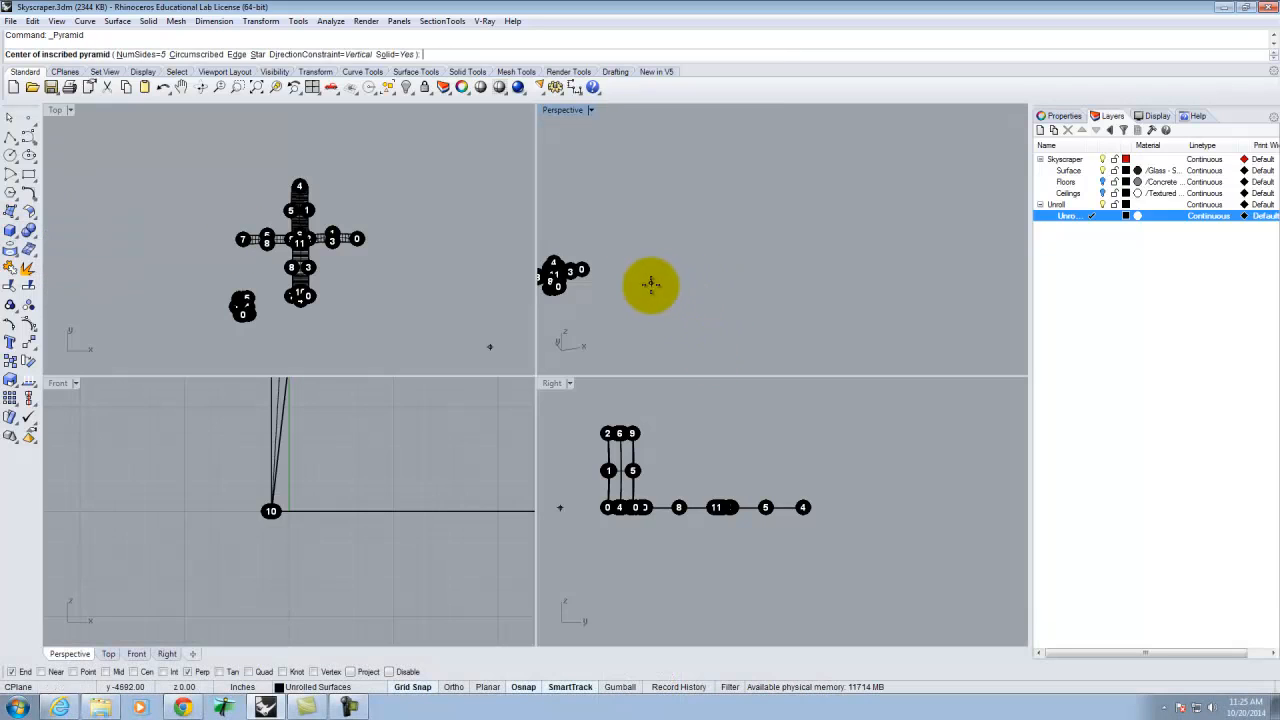
{"action": "left_click", "coordinate": [650, 285]}
{"action": "left_click", "coordinate": [678, 265]}
{"action": "left_click", "coordinate": [657, 238]}
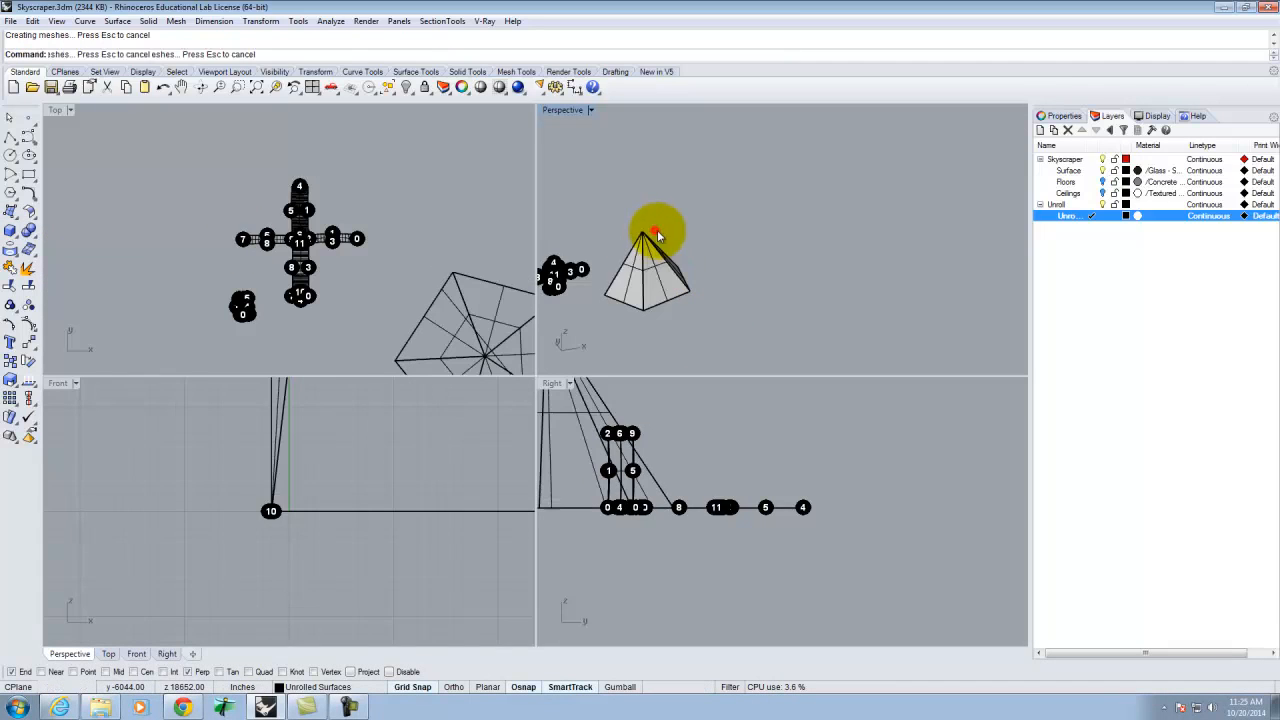
Step: Unroll the pyramid into separate flat faces with Explode=Yes and Labels=Yes
{"action": "scroll", "coordinate": [663, 214], "scroll_direction": "up", "scroll_amount": 3}
{"action": "left_click", "coordinate": [698, 279]}
{"action": "right_click_drag", "start_coordinate": [763, 275], "coordinate": [766, 327]}
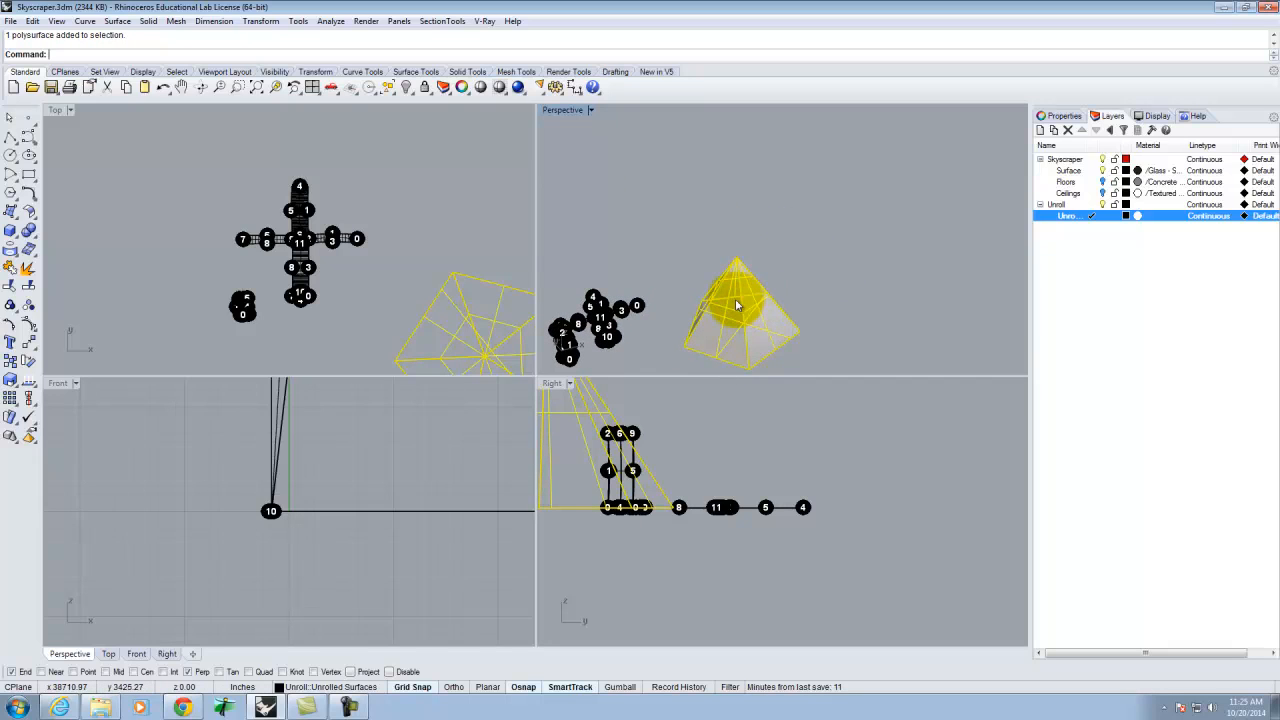
{"action": "type", "text": "roll"}
{"action": "key", "text": "Return"}
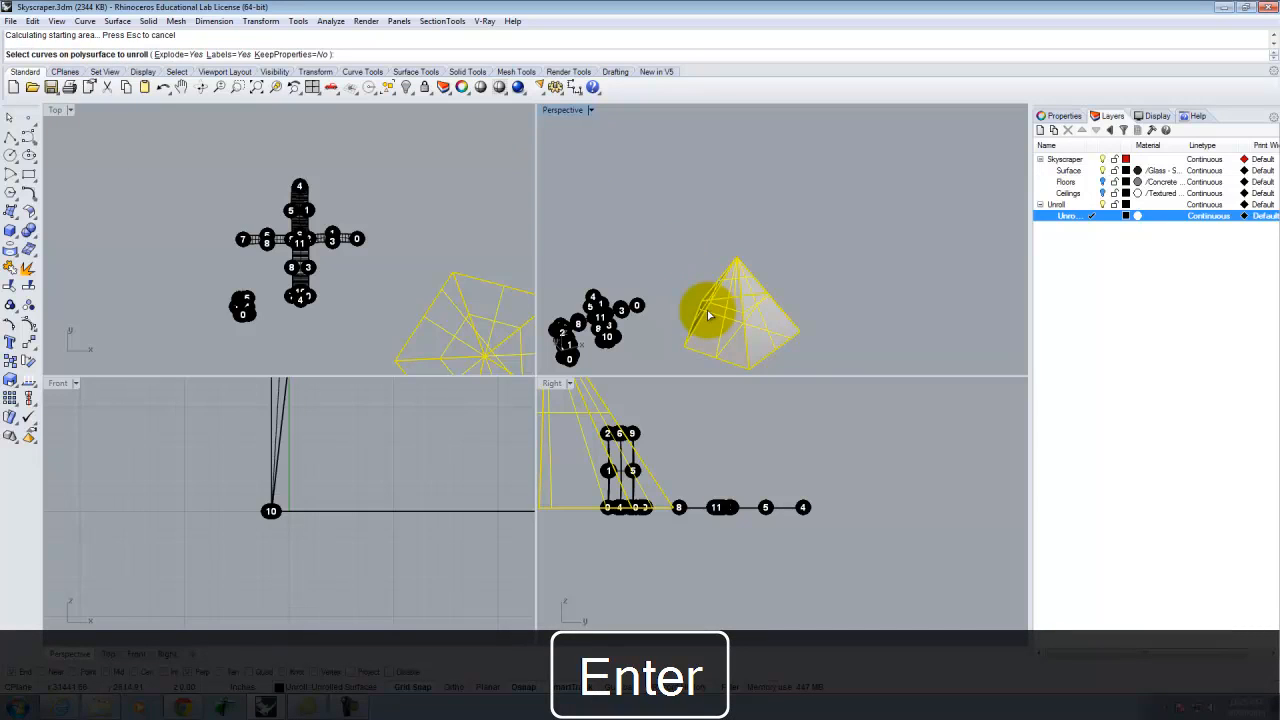
{"action": "key", "text": "Return"}
{"action": "right_click_drag", "start_coordinate": [851, 286], "coordinate": [756, 294]}
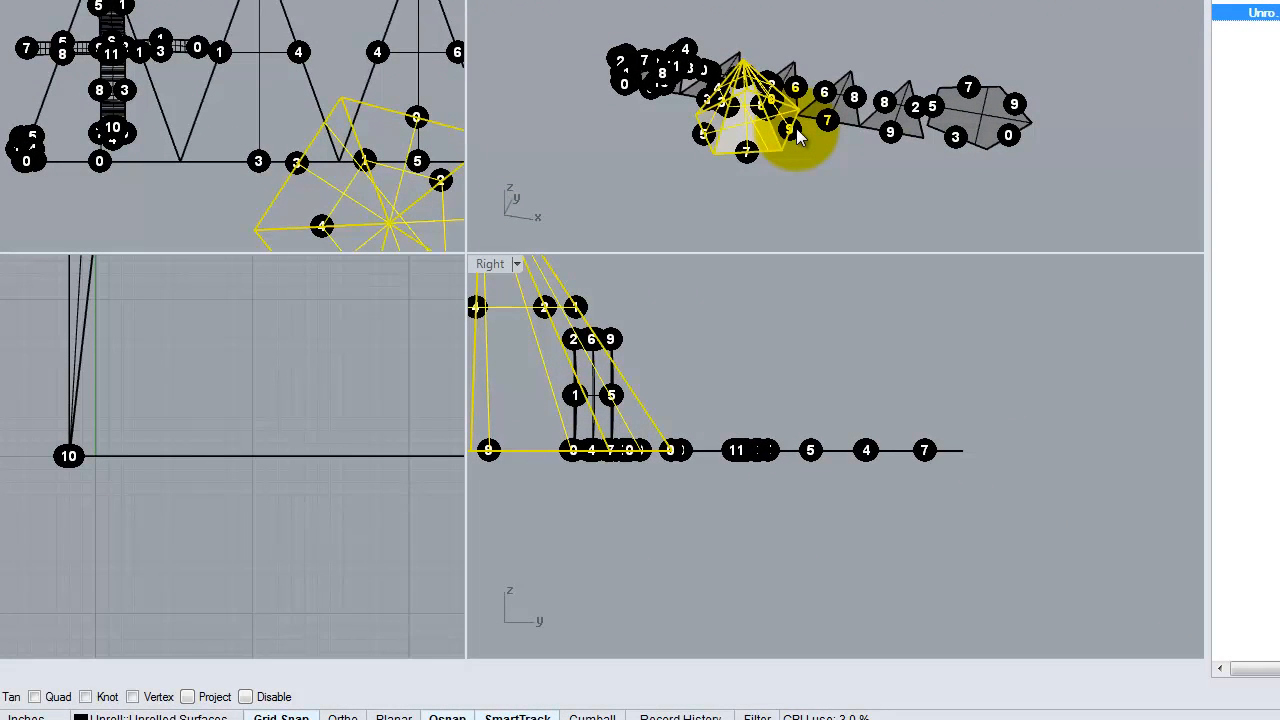
Step: Undo the pyramid's unroll and delete the pyramid
{"action": "key", "text": "ctrl+z"}
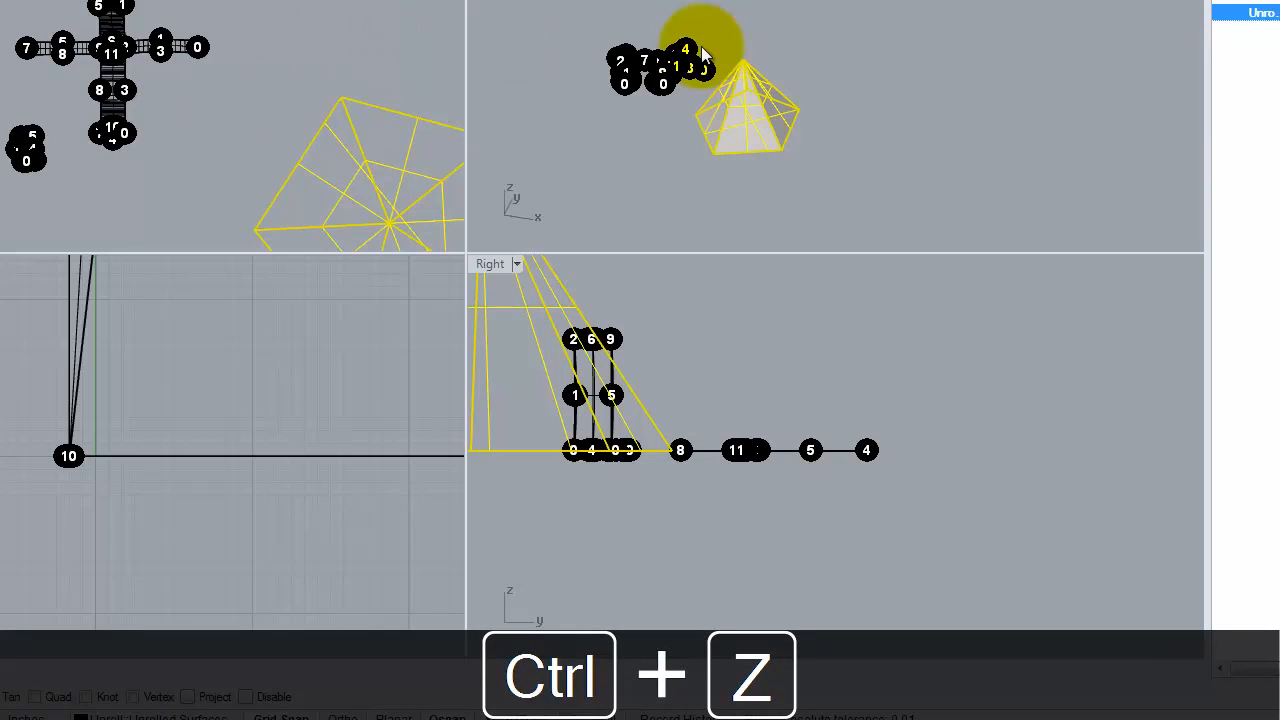
{"action": "left_click", "coordinate": [857, 64]}
{"action": "left_click", "coordinate": [779, 98]}
{"action": "key", "text": "Delete"}
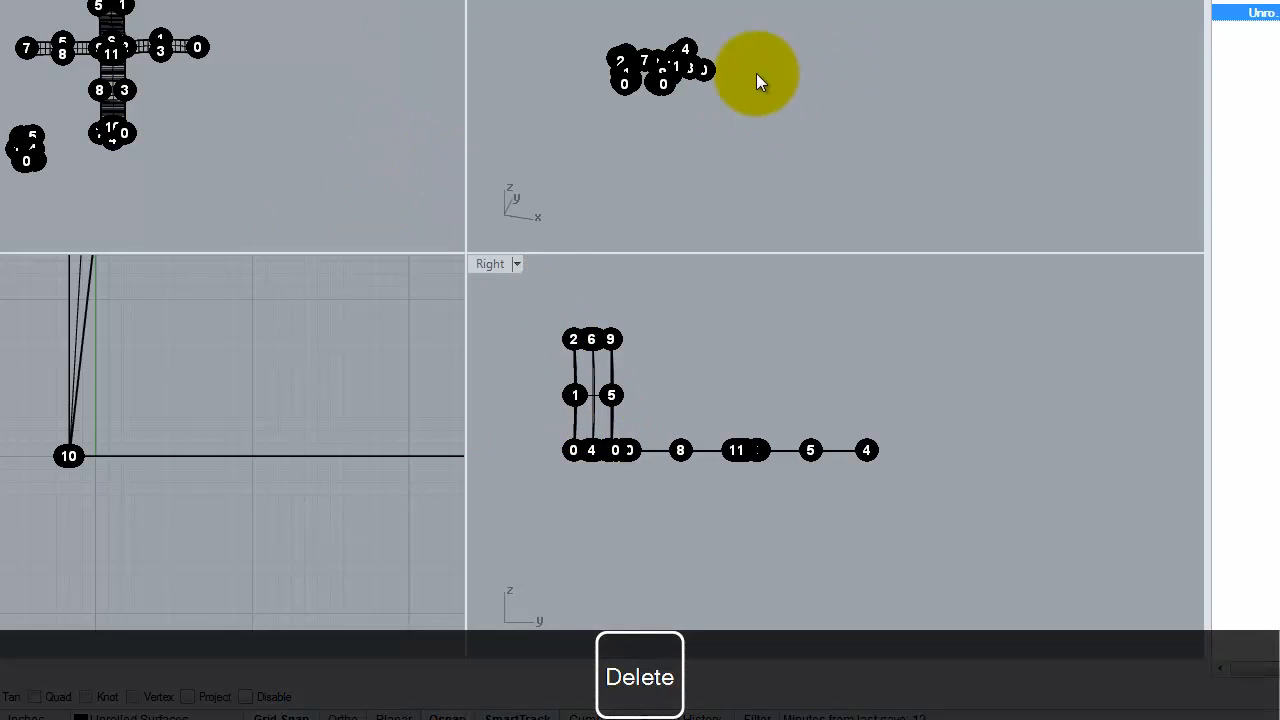
Step: Delete all the skyscraper's unrolled pieces and their labels, keeping the original tower
{"action": "left_click_drag", "start_coordinate": [0, 0], "coordinate": [241, 75]}
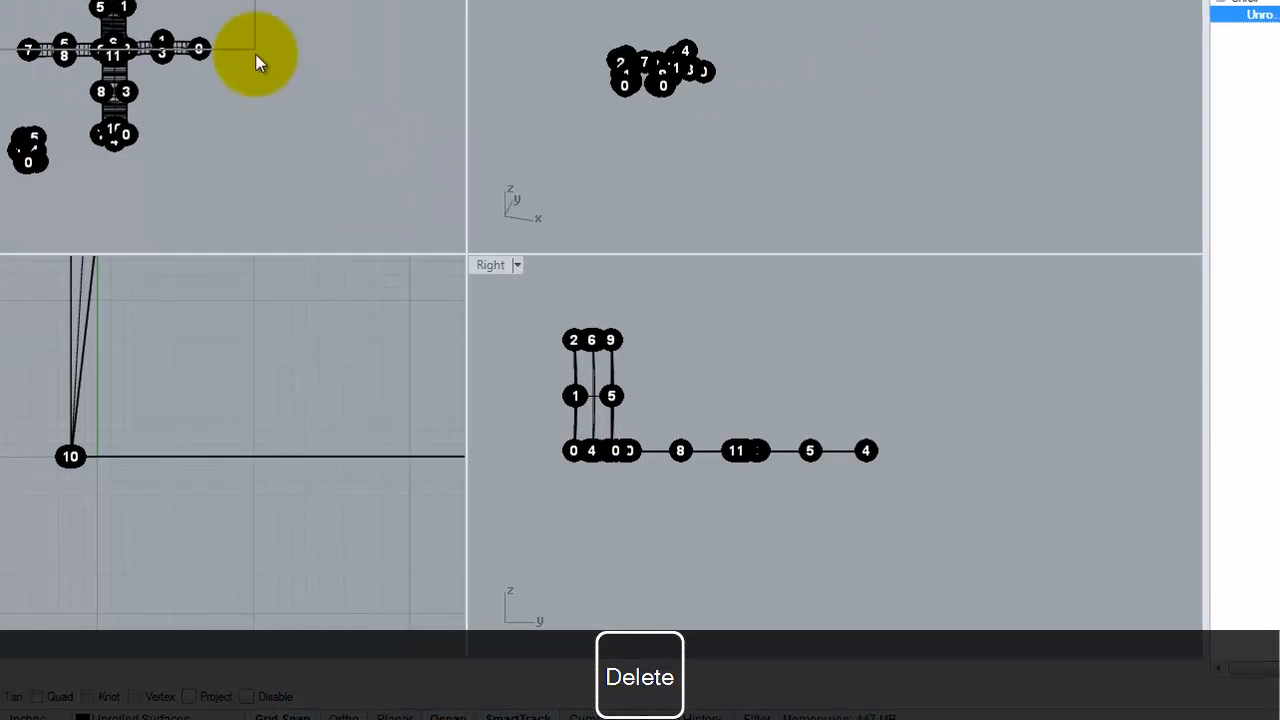
{"action": "key", "text": "Delete"}
{"action": "left_click_drag", "start_coordinate": [371, 329], "coordinate": [284, 202]}
{"action": "key", "text": "Delete"}
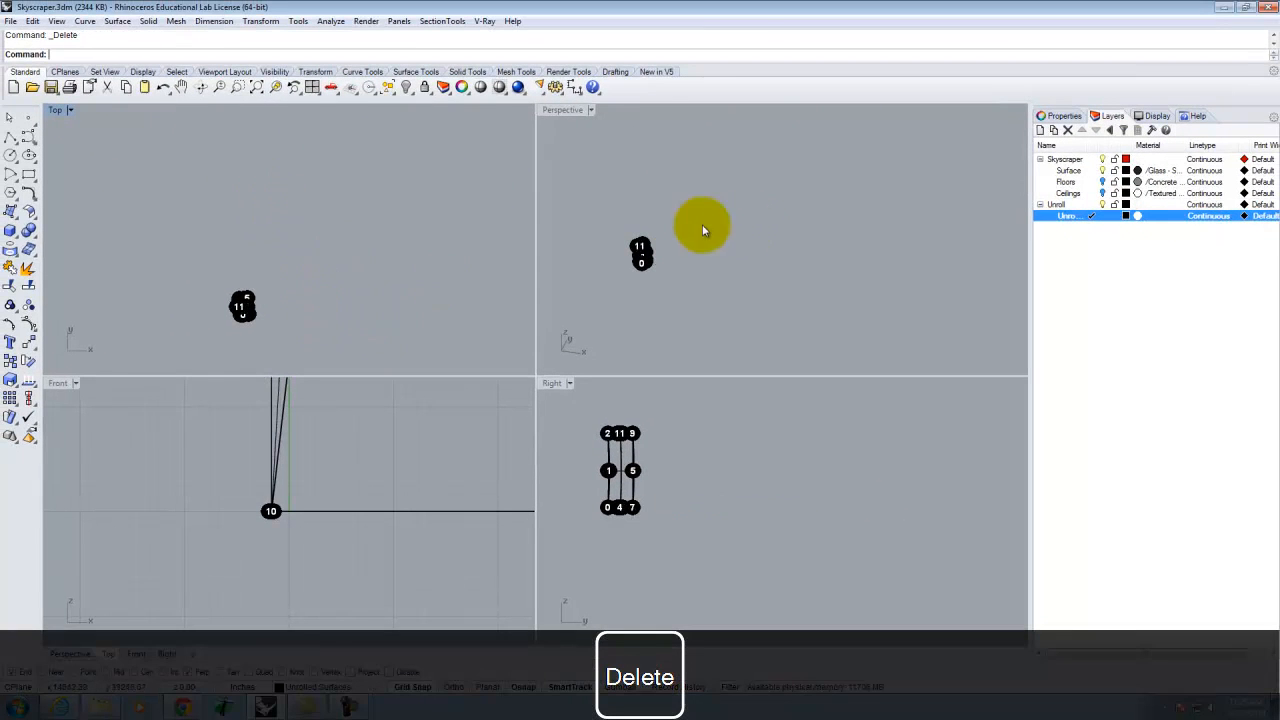
Step: Maximize the Perspective view and delete the group of edge labels attached to the skyscraper
{"action": "double_click", "coordinate": [565, 112]}
{"action": "right_click_drag", "start_coordinate": [188, 398], "coordinate": [308, 350]}
{"action": "left_click", "coordinate": [308, 350]}
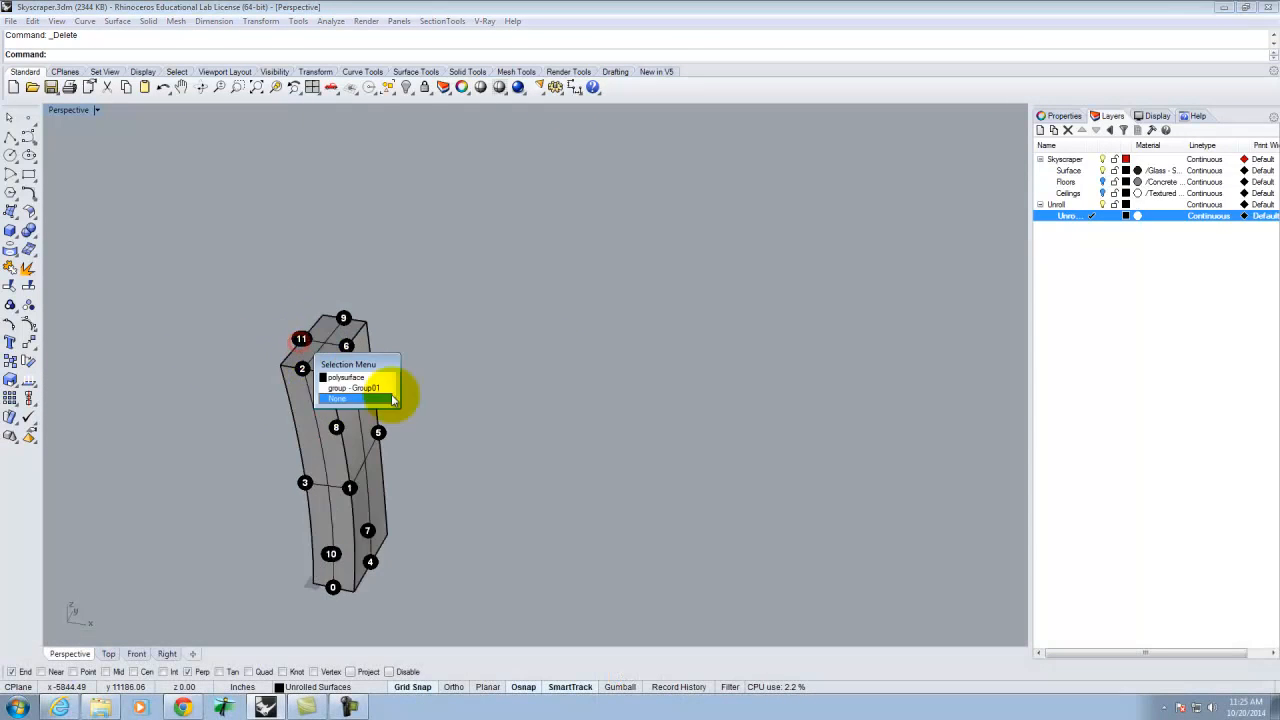
{"action": "left_click", "coordinate": [360, 388]}
{"action": "key", "text": "Delete"}
{"action": "mouse_move", "coordinate": [393, 386]}
{"action": "right_mouse_down"}
{"action": "mouse_move", "coordinate": [530, 272]}
{"action": "mouse_move", "coordinate": [420, 380]}
{"action": "mouse_move", "coordinate": [369, 381]}
{"action": "right_mouse_up"}
{"action": "left_click", "coordinate": [369, 381]}
{"action": "right_click_drag", "start_coordinate": [622, 333], "coordinate": [707, 330]}
{"action": "key", "text": "Return"}
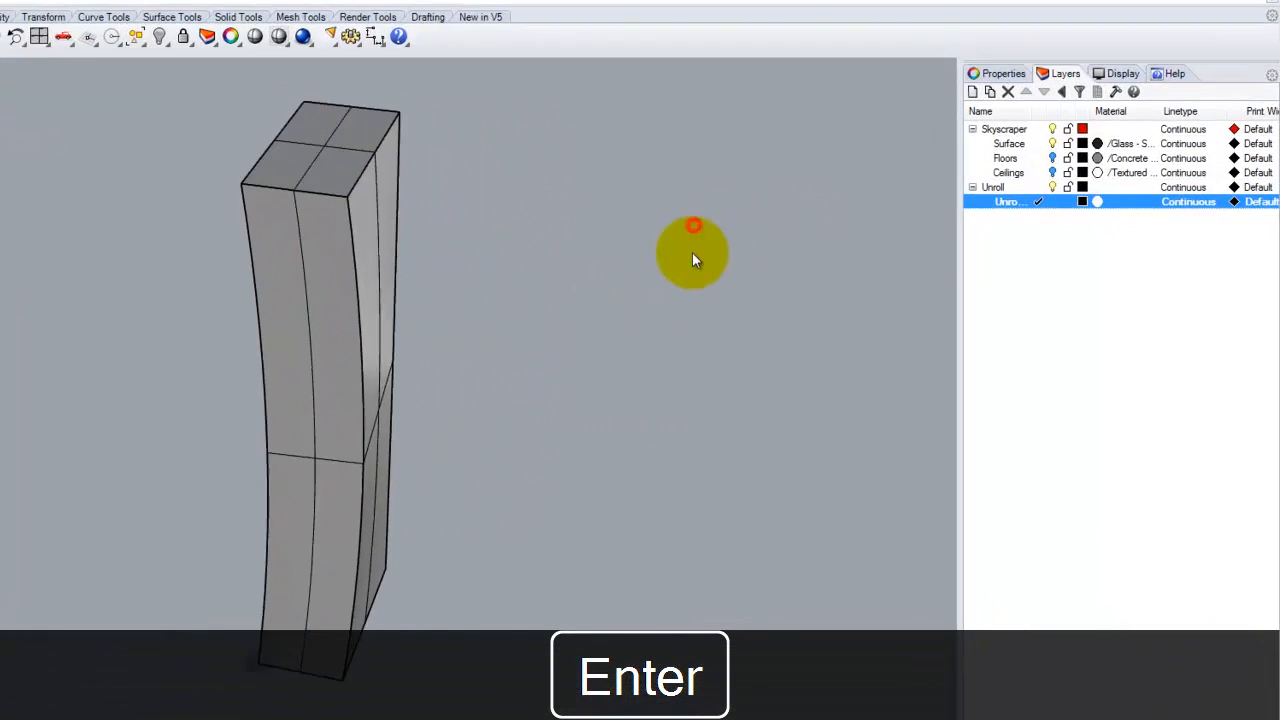
{"action": "right_click_drag", "start_coordinate": [711, 355], "coordinate": [623, 351]}
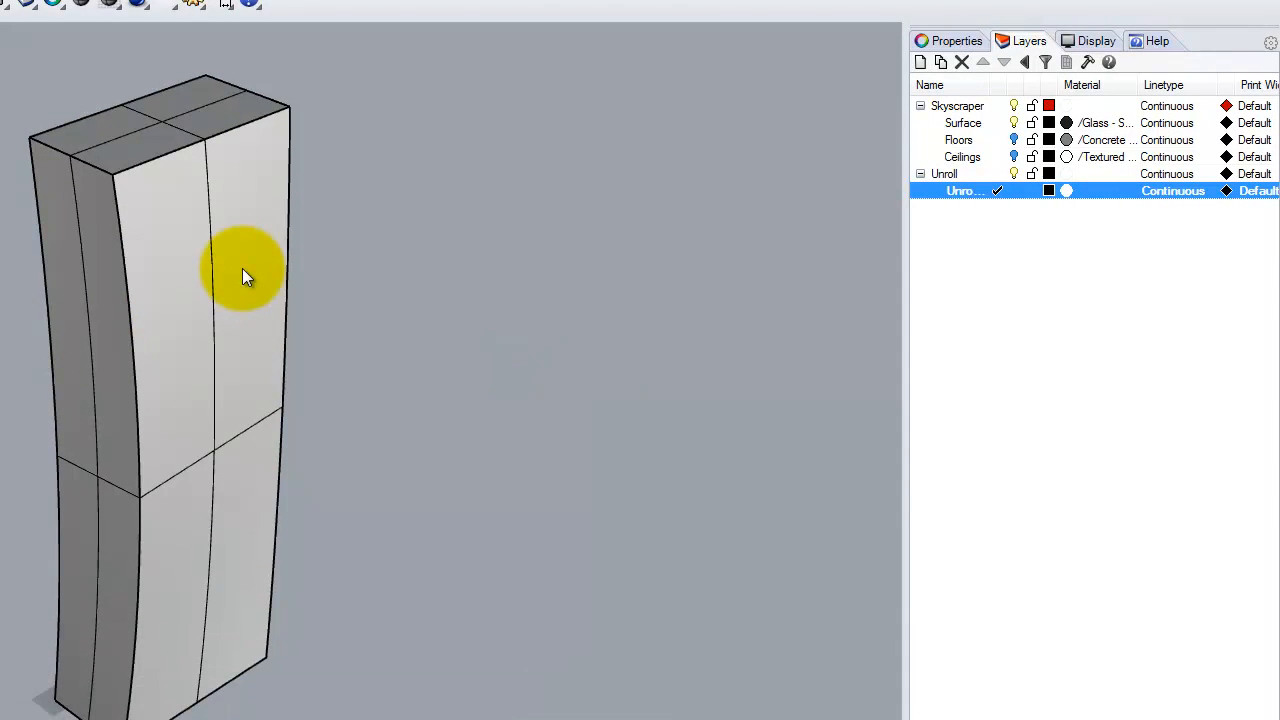
{"action": "left_click", "coordinate": [136, 162]}
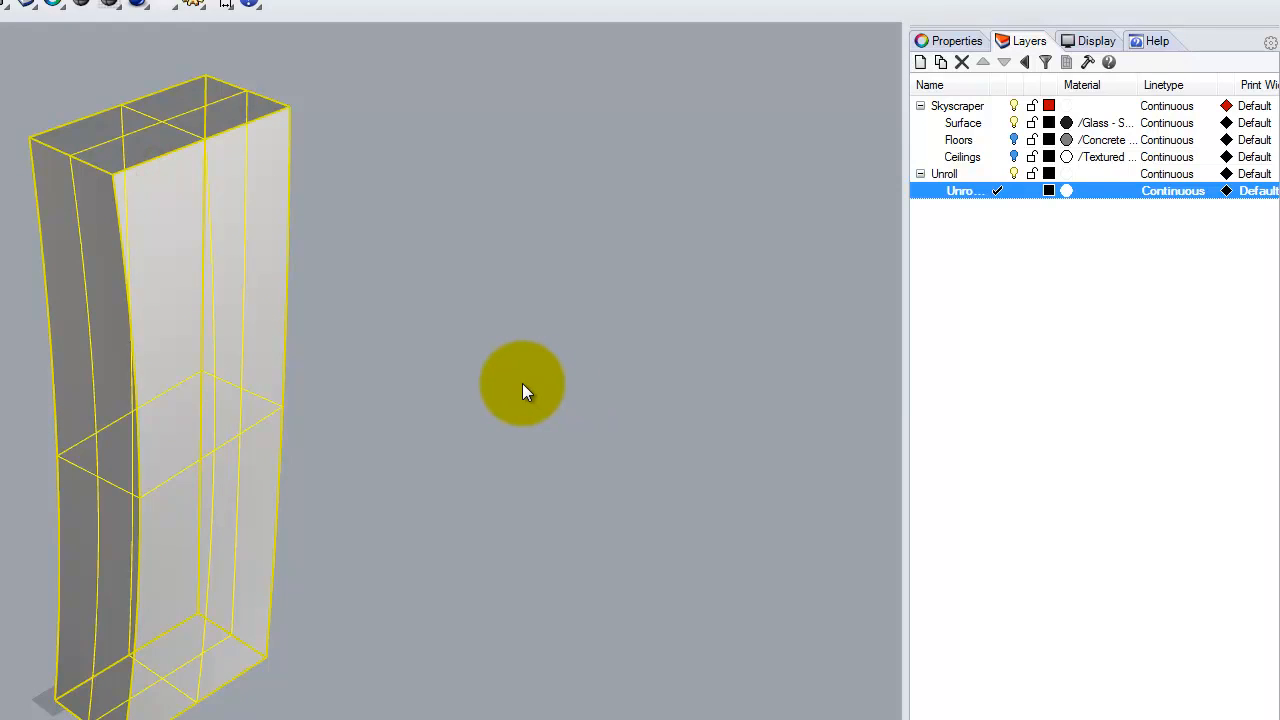
{"action": "left_click", "coordinate": [460, 374]}
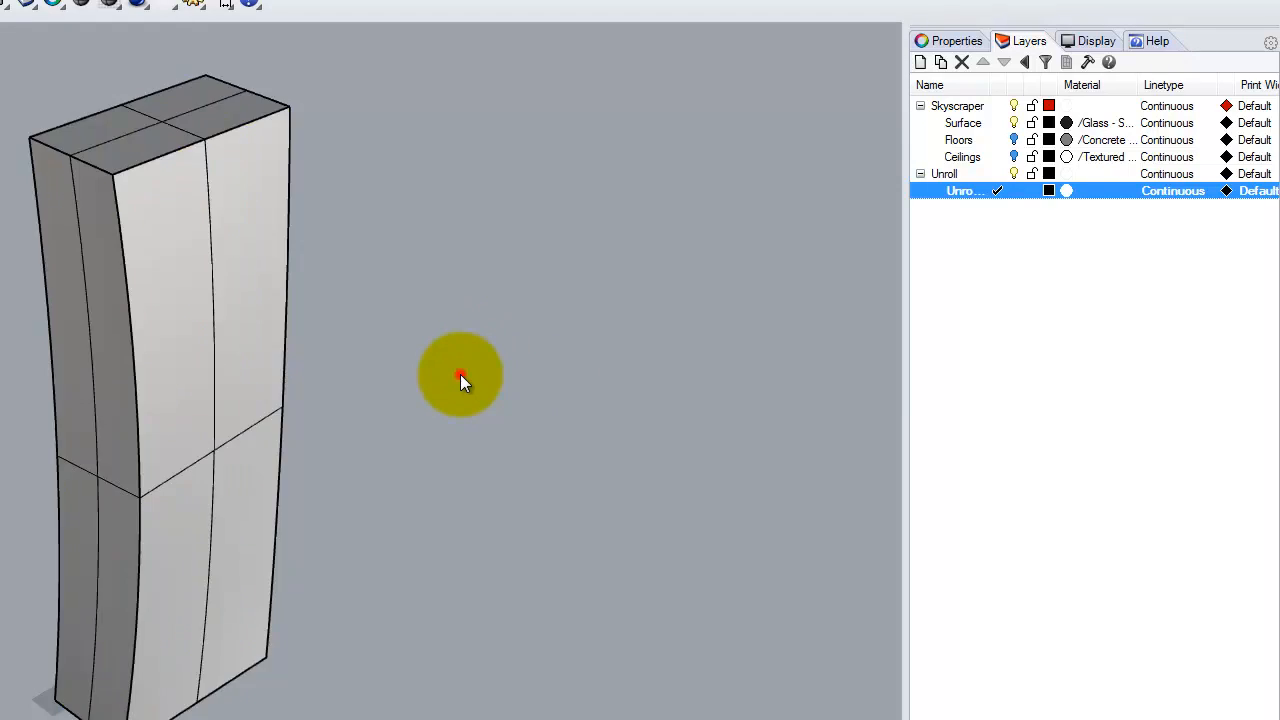
Step: Show the Floors layer and hide the Surface layer so only the skyscraper's floor slabs are displayed
{"action": "left_click", "coordinate": [1014, 140]}
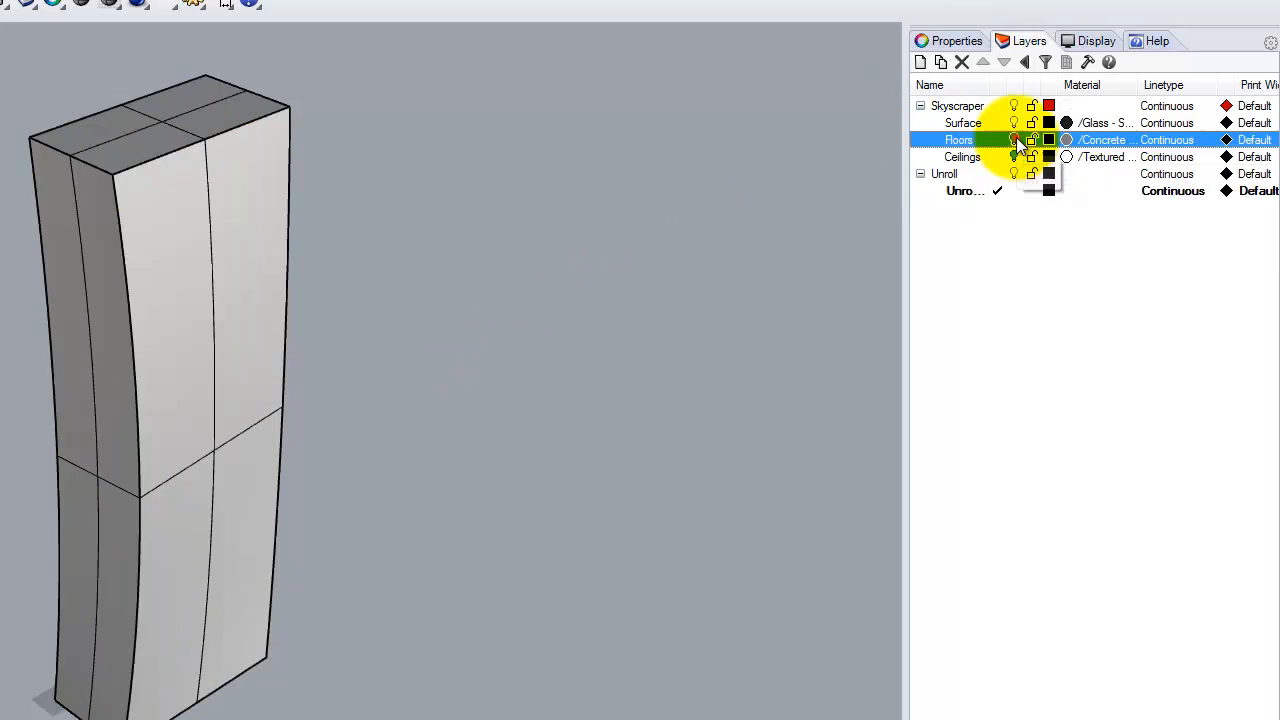
{"action": "left_click", "coordinate": [135, 179]}
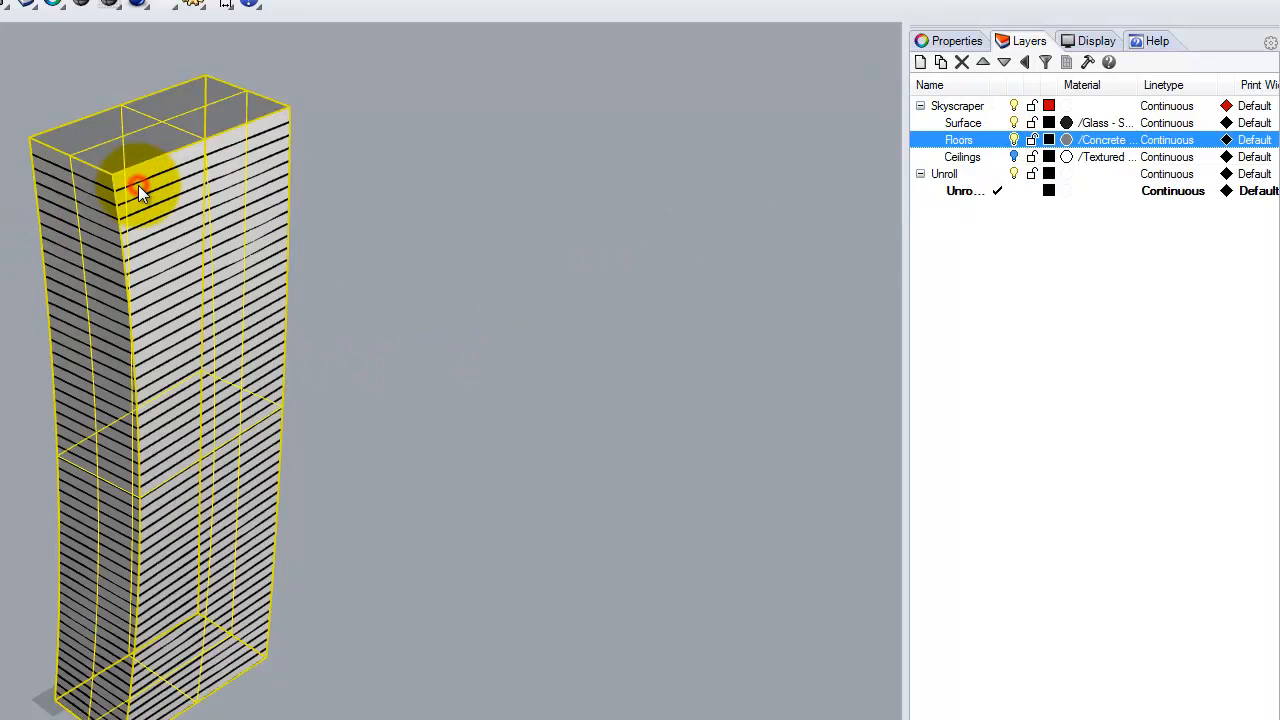
{"action": "left_click", "coordinate": [1014, 122]}
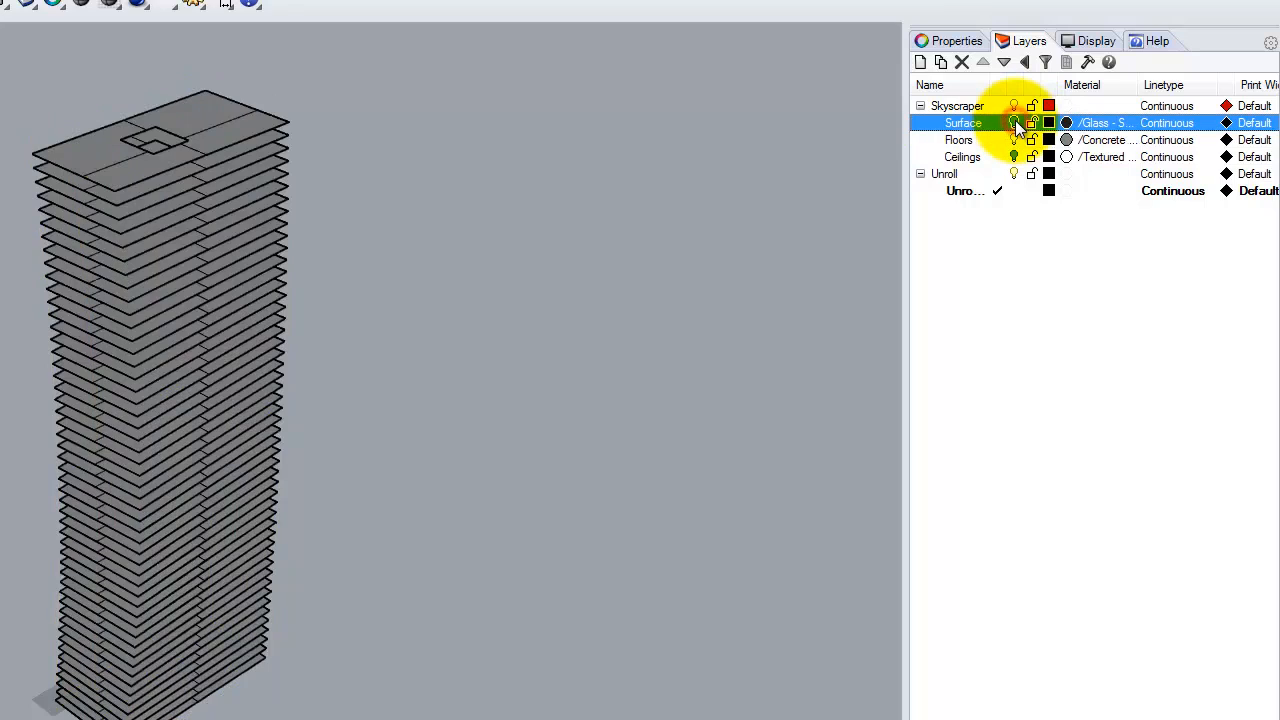
{"action": "right_click_drag", "start_coordinate": [300, 291], "coordinate": [310, 355]}
{"action": "left_click", "coordinate": [200, 228]}
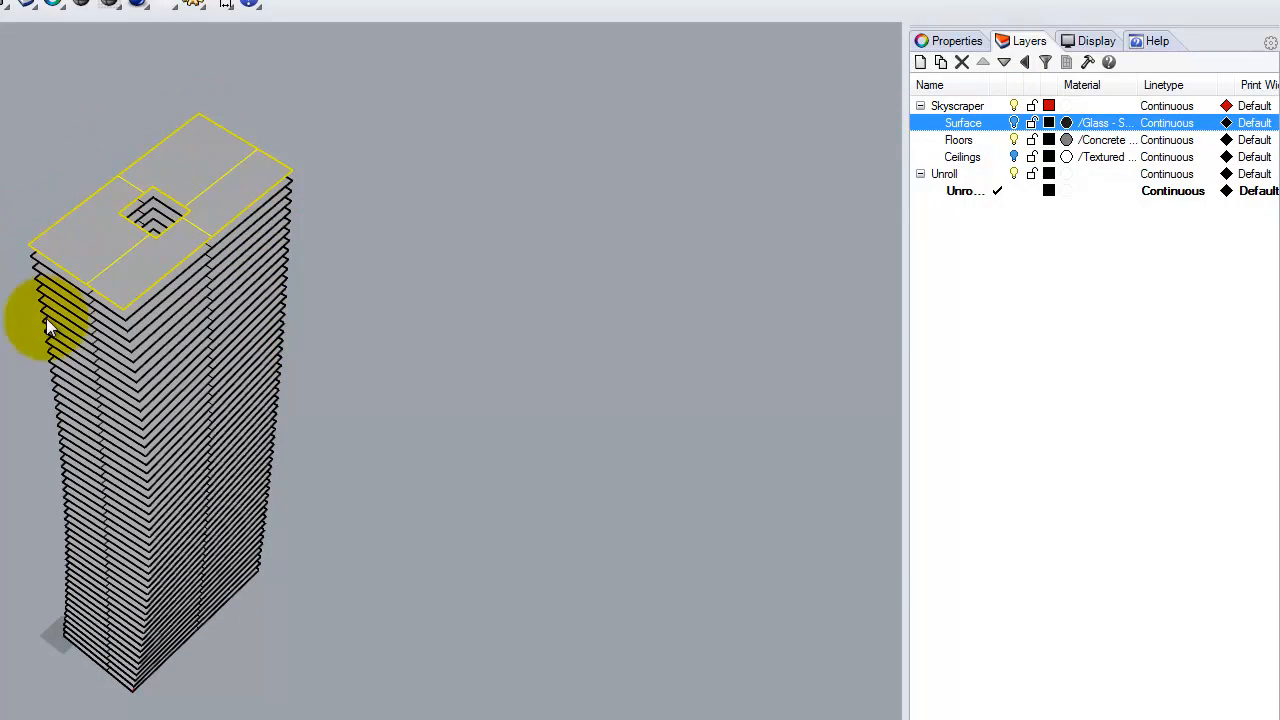
{"action": "scroll", "coordinate": [412, 200], "scroll_direction": "down", "scroll_amount": 4}
{"action": "left_click", "coordinate": [417, 209]}
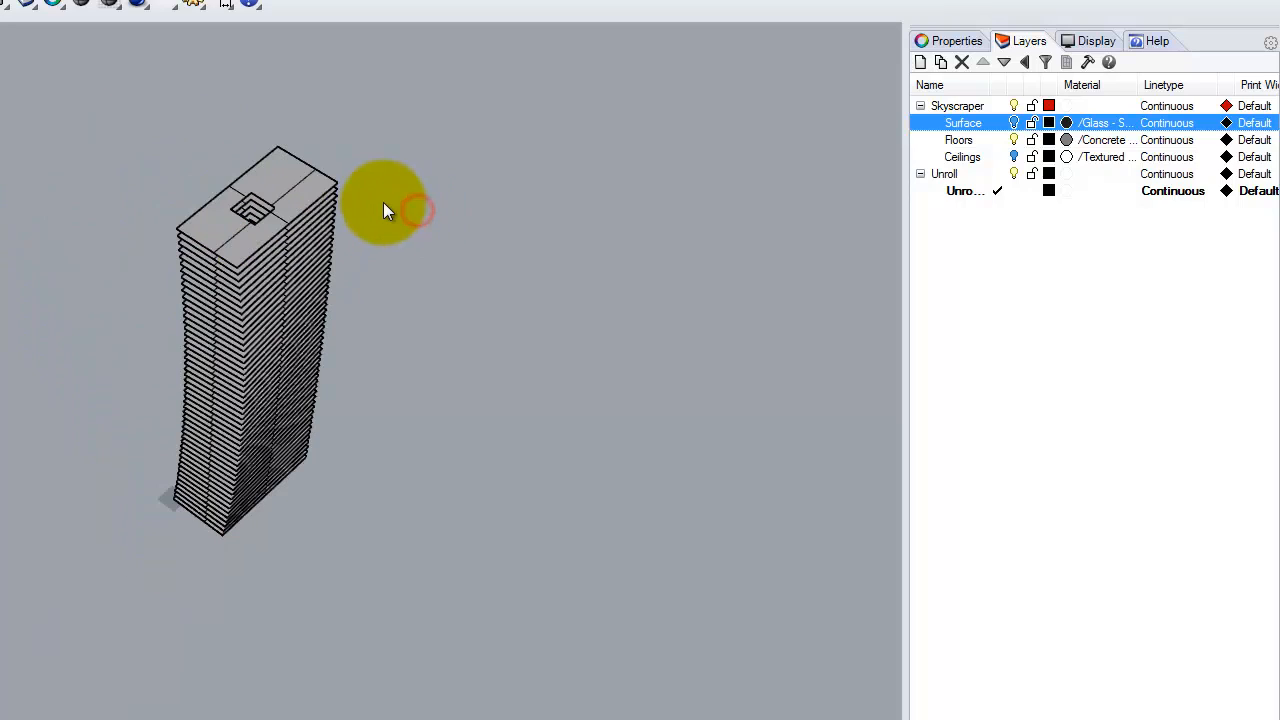
Step: Duplicate the borders of all the skyscraper's floor slabs as curves
{"action": "key", "text": "b"}
{"action": "key", "text": "Return"}
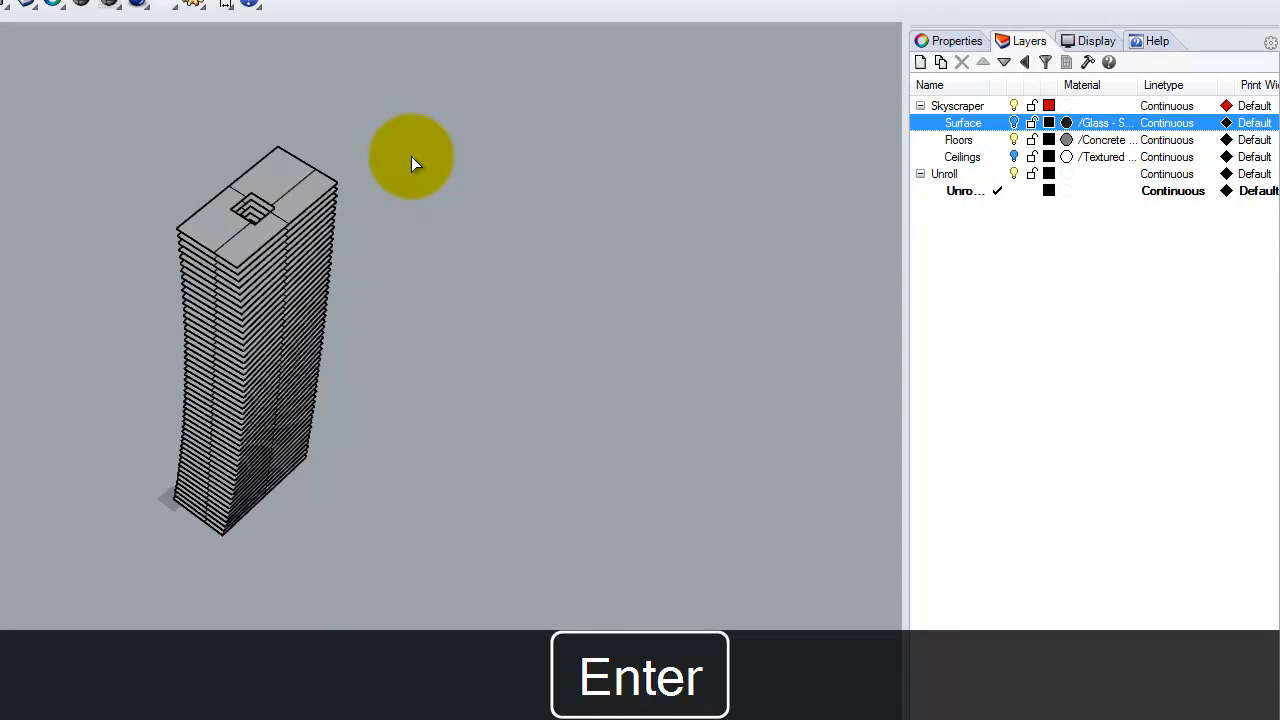
{"action": "left_click_drag", "start_coordinate": [366, 135], "coordinate": [297, 490]}
{"action": "key", "text": "Return"}
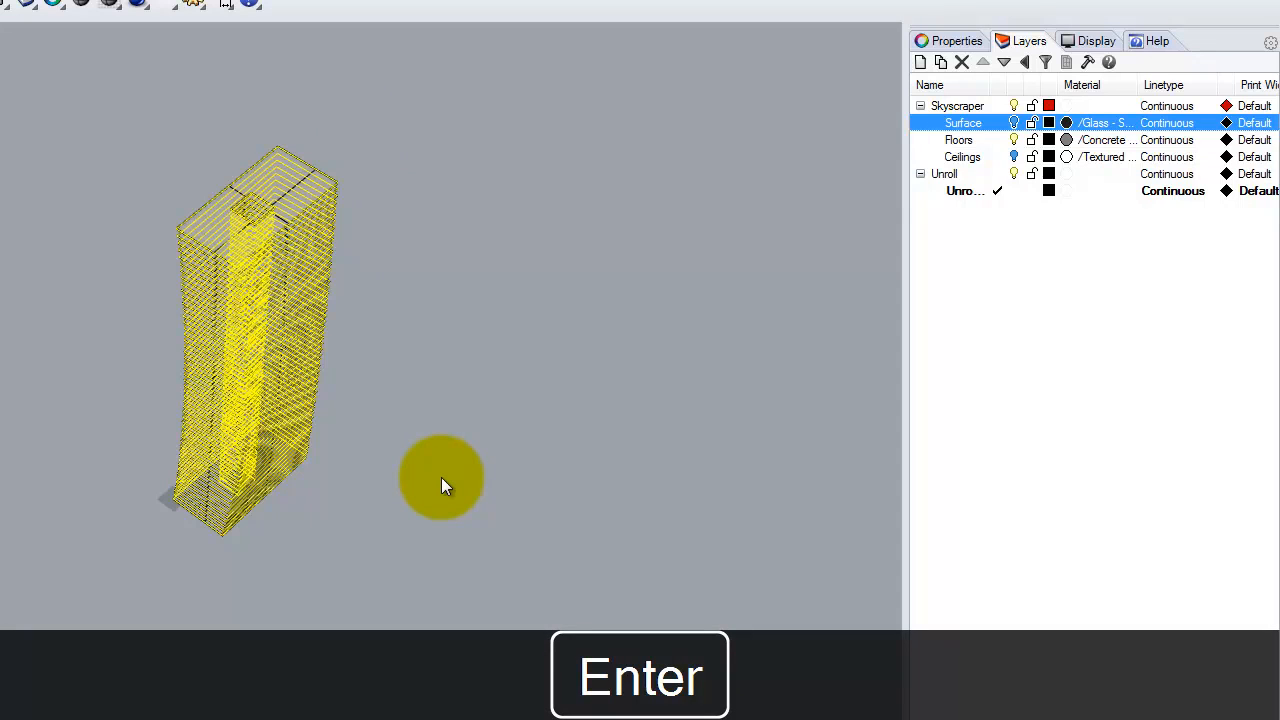
{"action": "right_click_drag", "start_coordinate": [423, 415], "coordinate": [449, 391]}
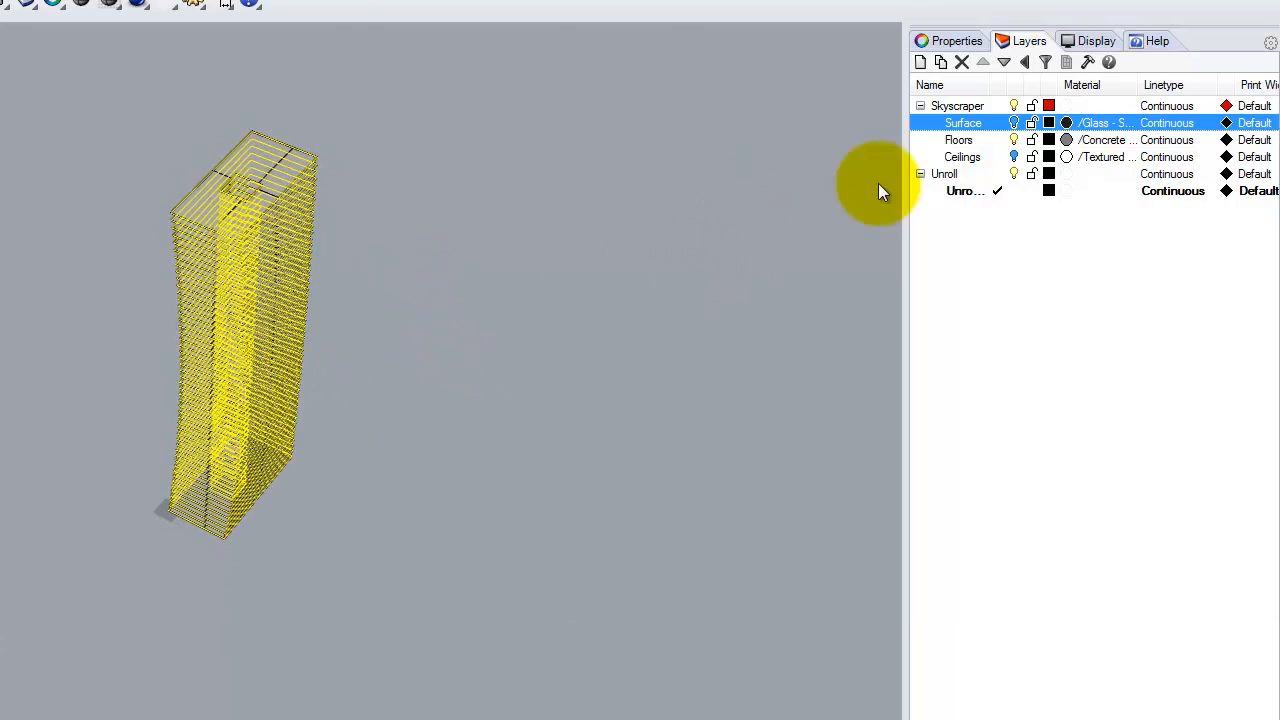
Step: Create a sublayer named Floor Curves under Surface and move the duplicated border curves onto it
{"action": "left_click", "coordinate": [941, 63]}
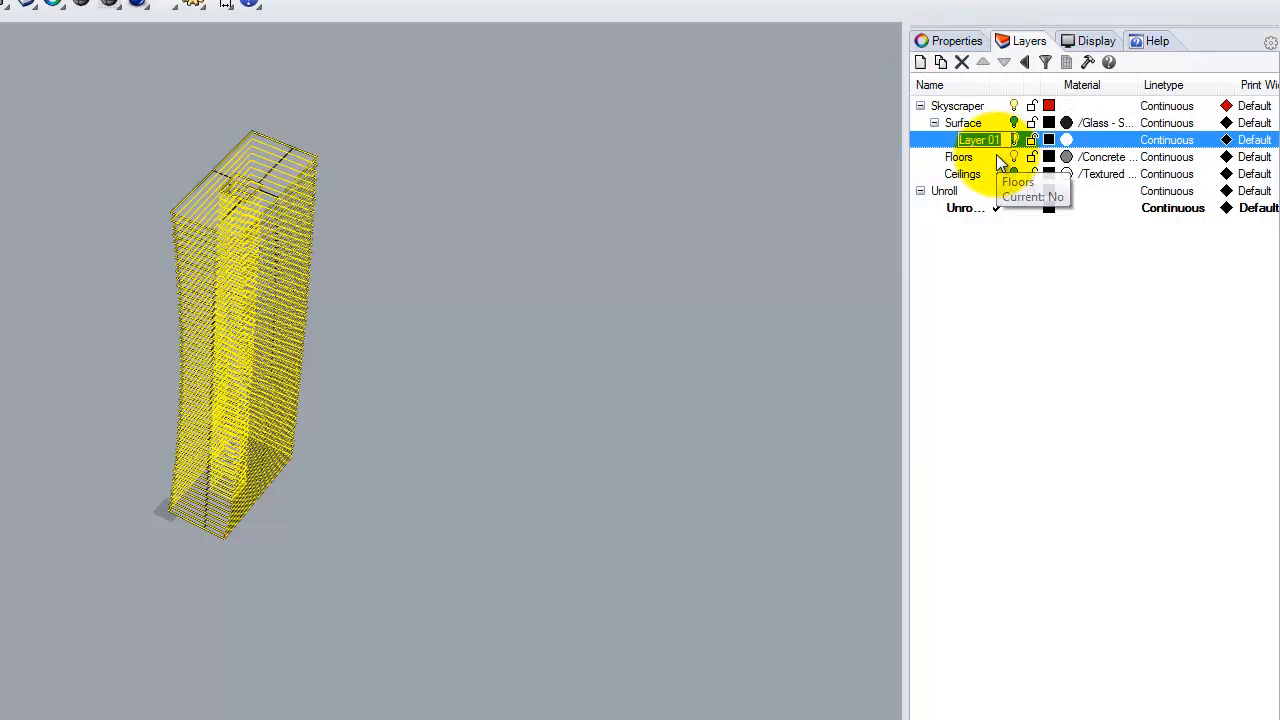
{"action": "type", "text": "Flo..."}
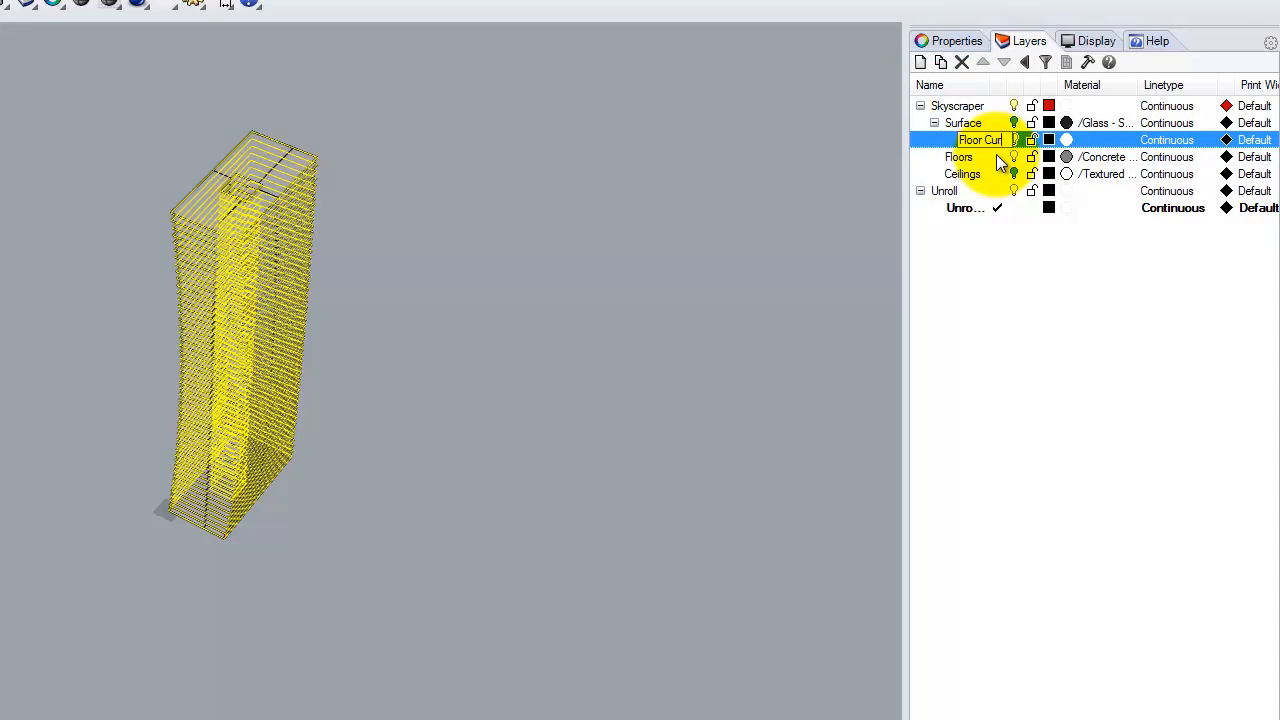
{"action": "right_click", "coordinate": [946, 138]}
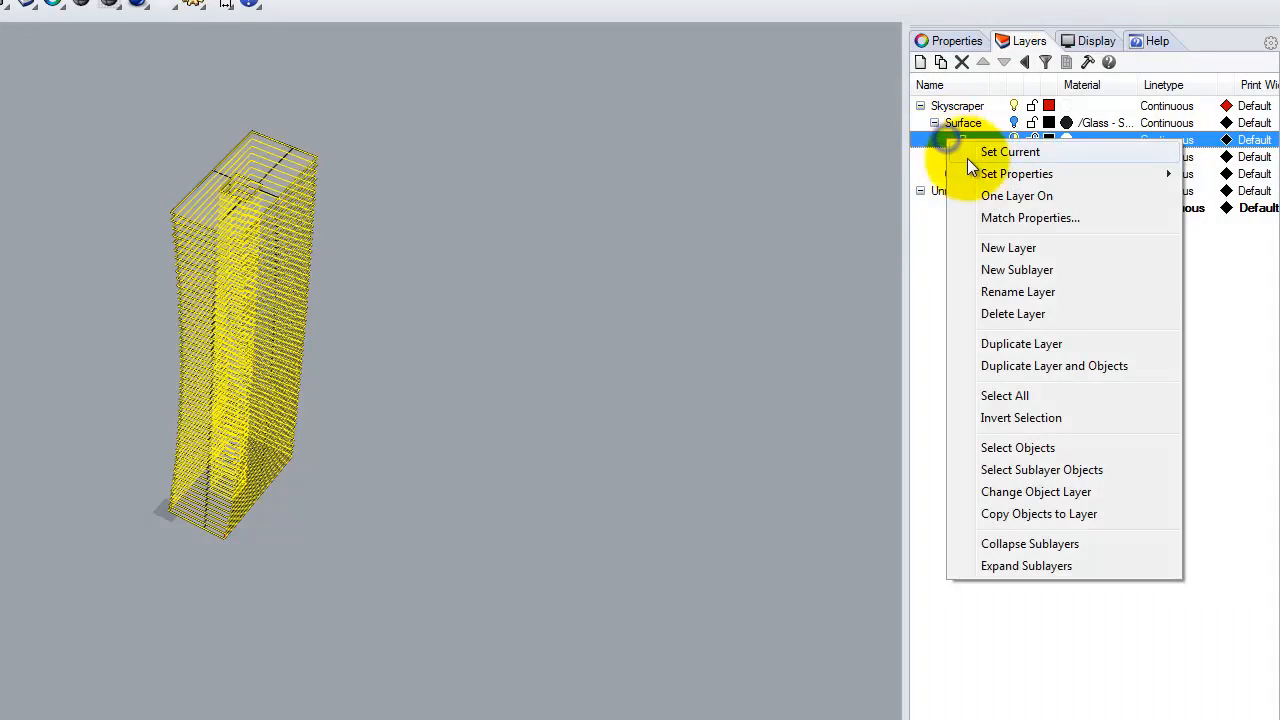
{"action": "left_click", "coordinate": [1040, 492]}
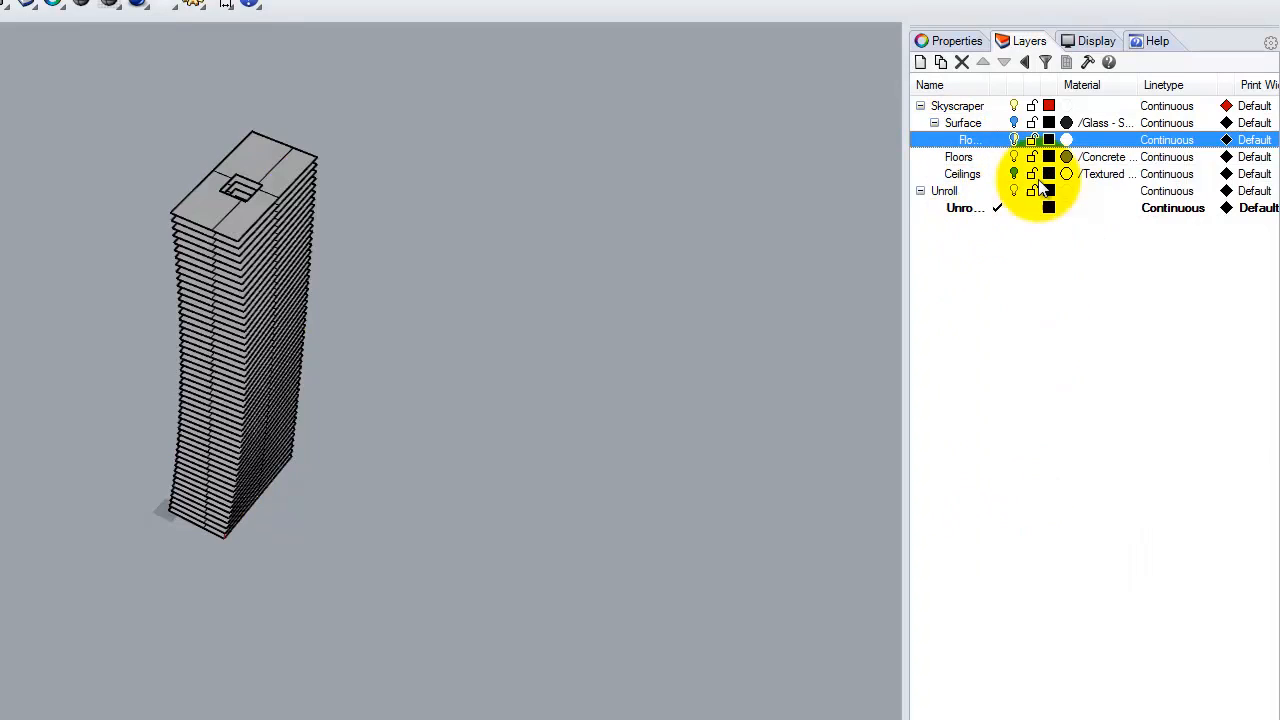
Step: Make Floor Curves the current layer and nest it under the Floors layer
{"action": "left_click", "coordinate": [994, 139]}
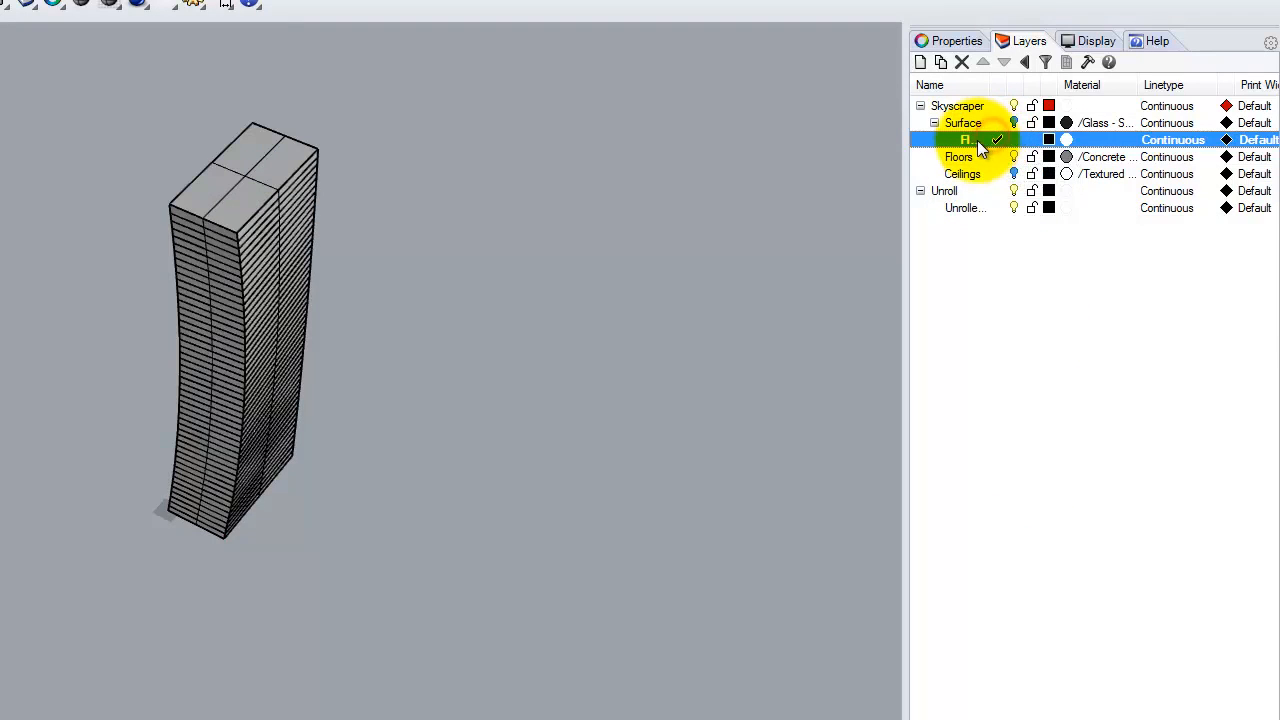
{"action": "left_click_drag", "start_coordinate": [962, 145], "coordinate": [957, 165]}
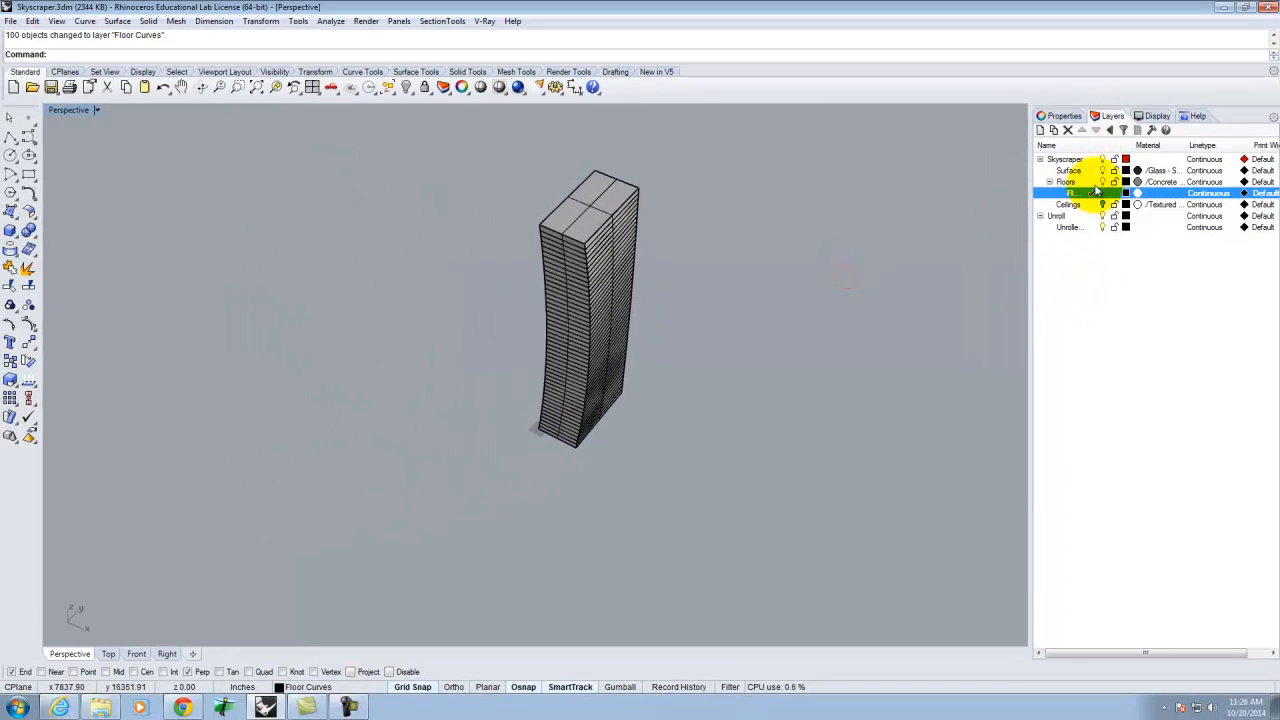
Step: Try to turn off the Floors layer
{"action": "left_click", "coordinate": [1066, 183]}
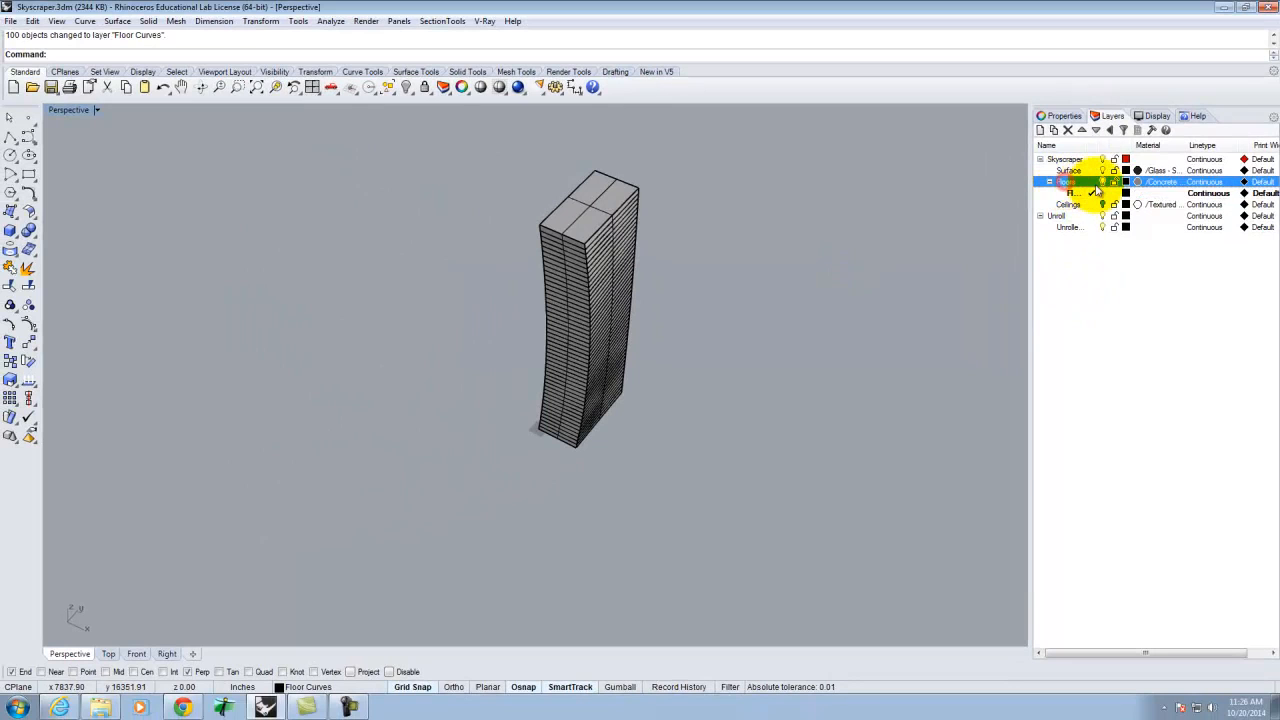
{"action": "left_click", "coordinate": [1103, 182]}
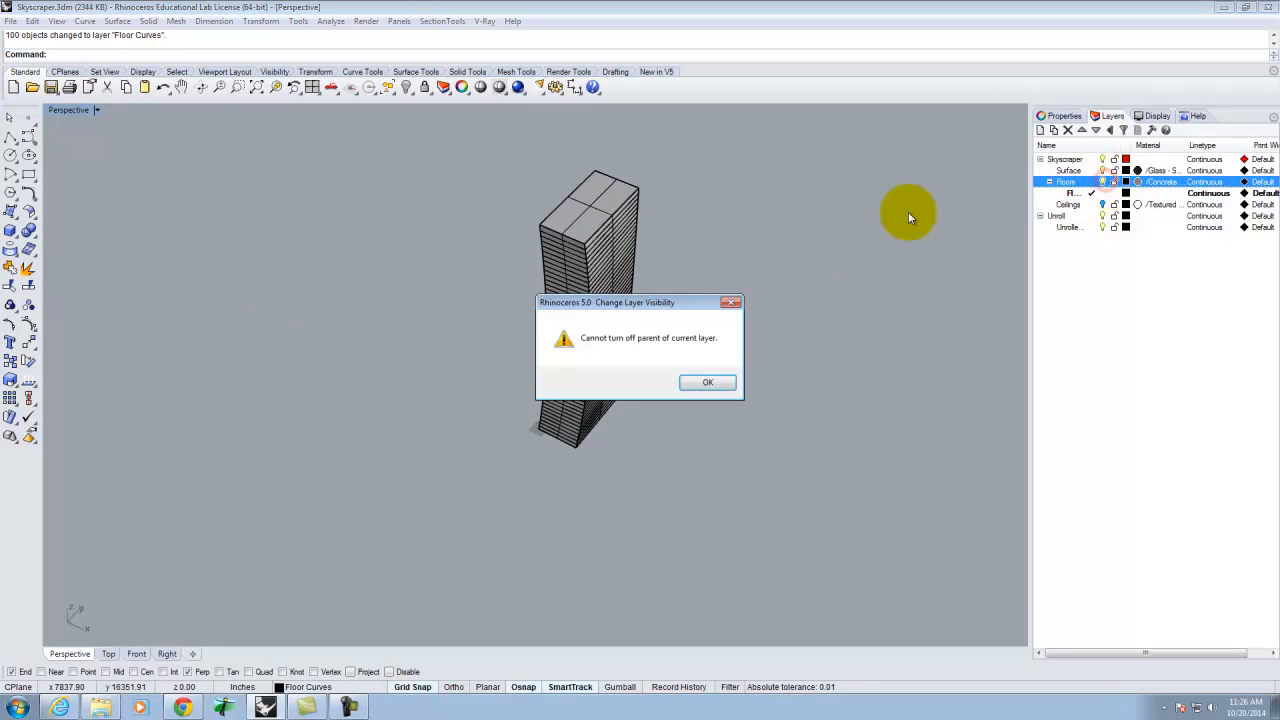
{"action": "left_click", "coordinate": [708, 383]}
Step: Examine how the topmost floor curve lies on the skyscraper's outer surface
{"action": "left_click", "coordinate": [616, 228]}
{"action": "scroll", "coordinate": [630, 226], "scroll_direction": "up", "scroll_amount": 5}
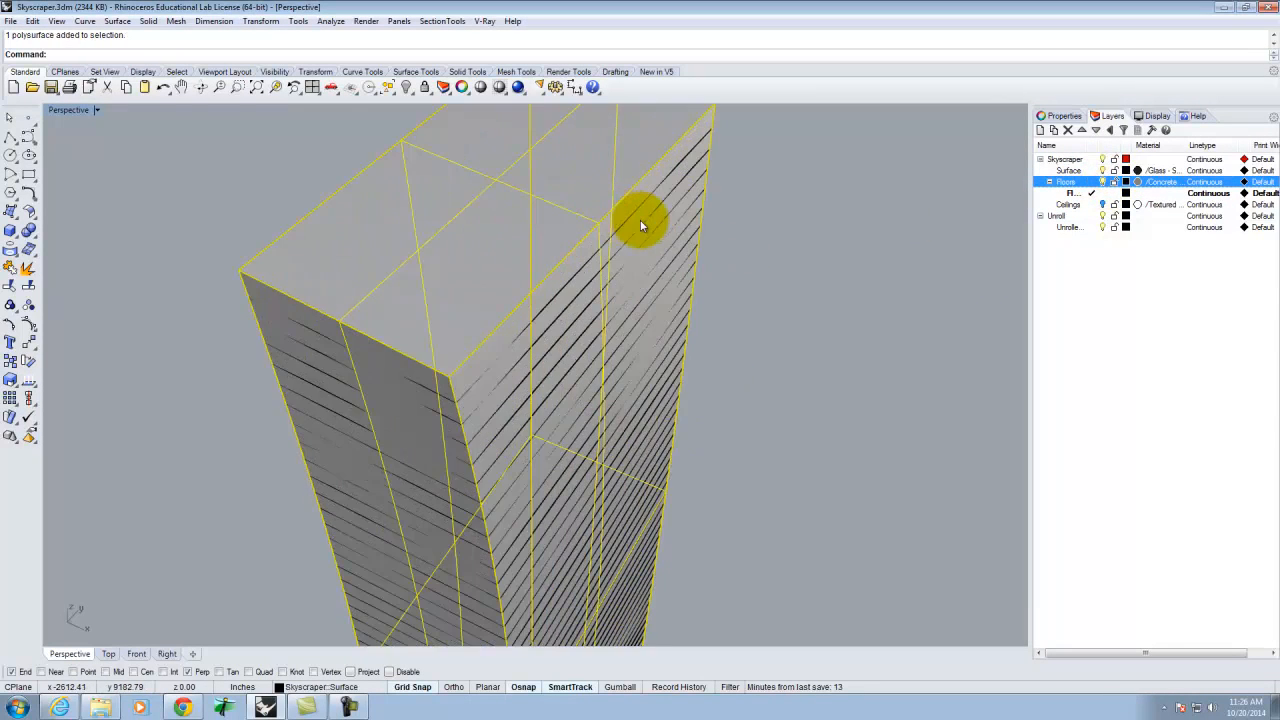
{"action": "left_click", "coordinate": [822, 174]}
{"action": "left_click", "coordinate": [694, 137]}
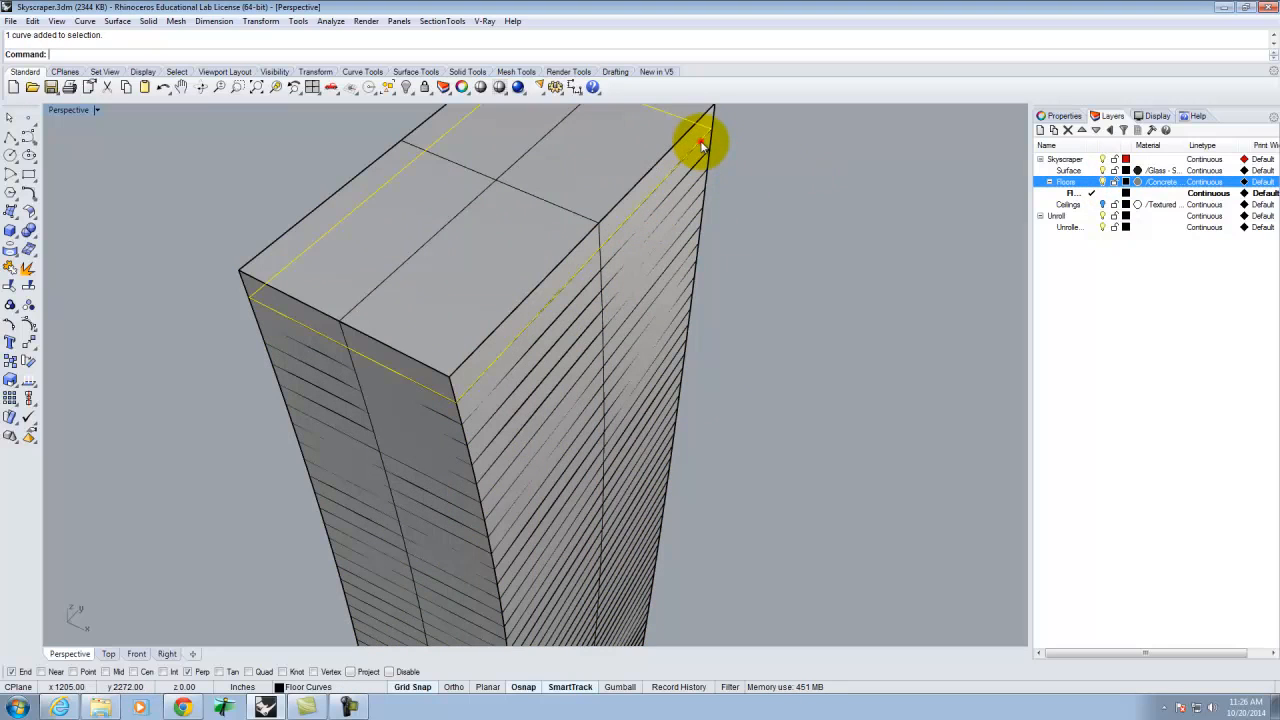
{"action": "scroll", "coordinate": [782, 148], "scroll_direction": "down", "scroll_amount": 5}
{"action": "key", "text": "Escape"}
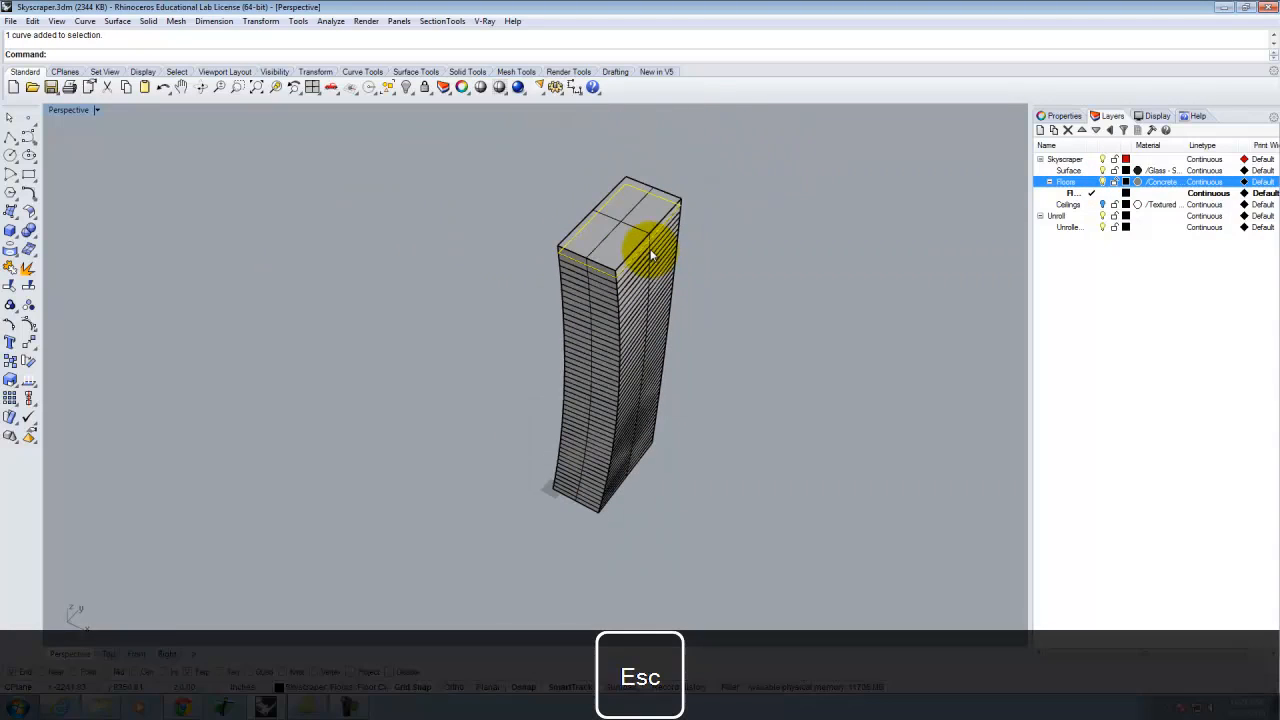
{"action": "left_click", "coordinate": [616, 231]}
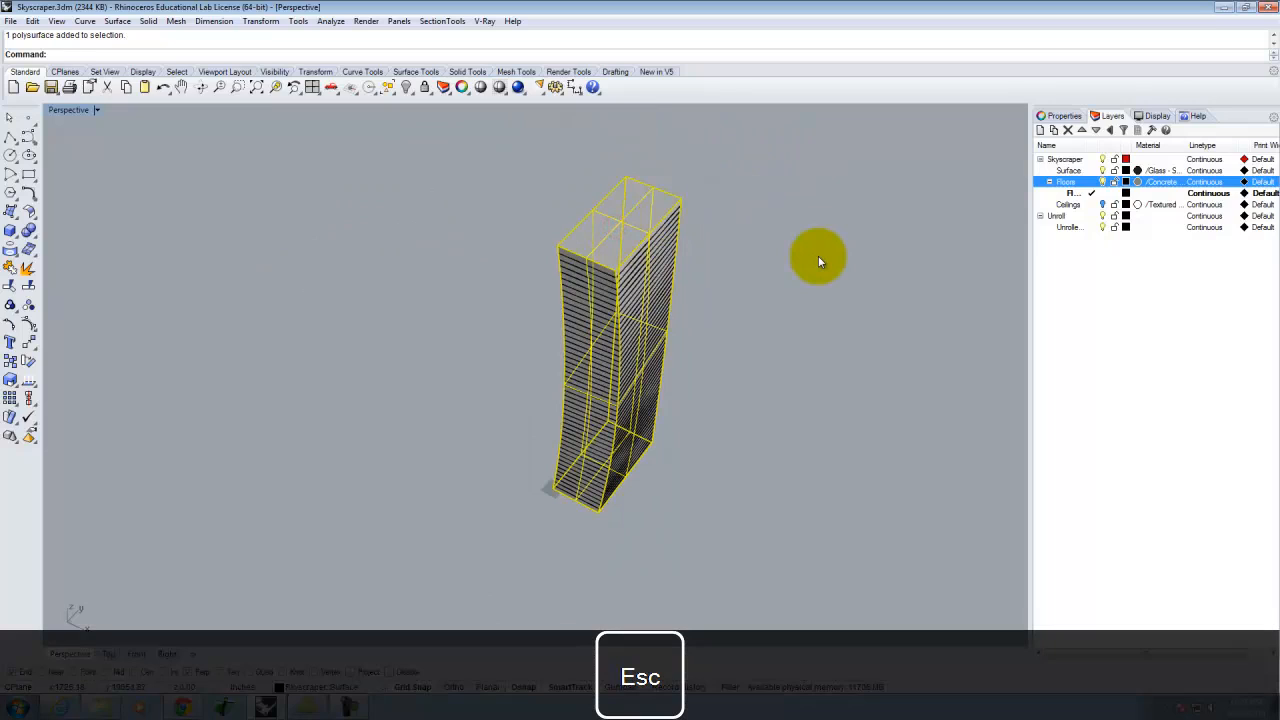
{"action": "key", "text": "Return"}
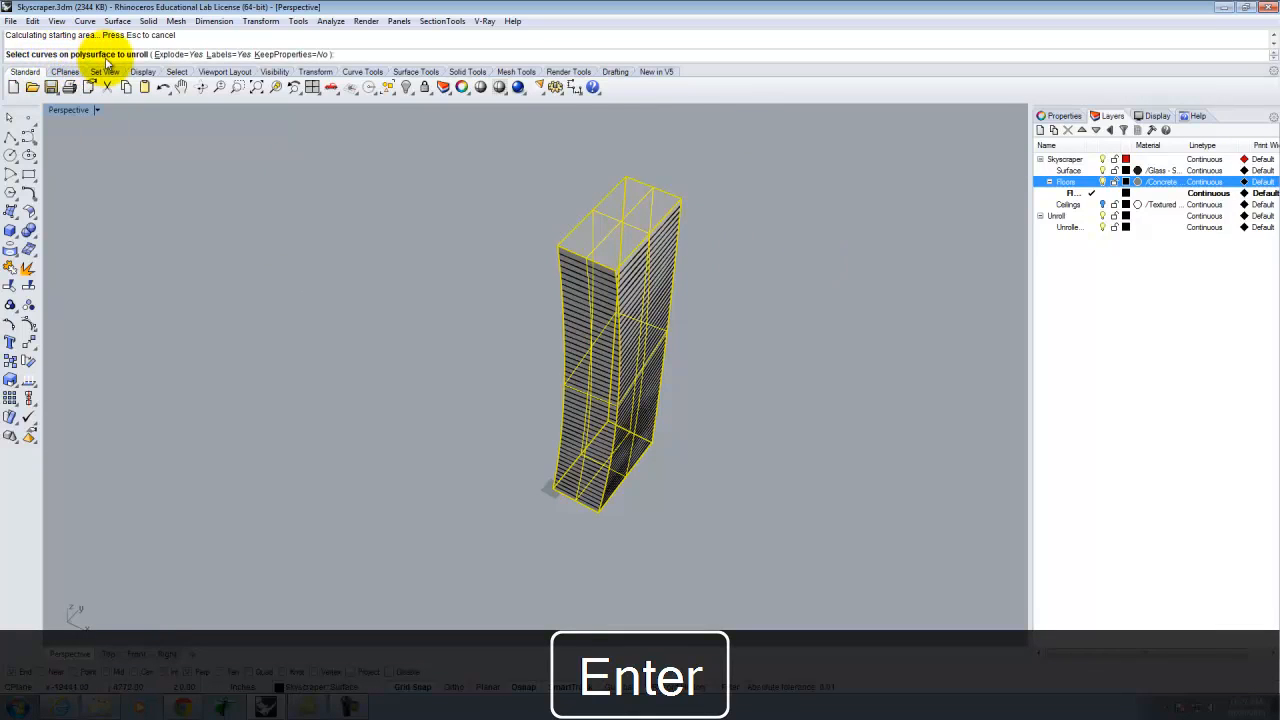
{"action": "key", "text": "Escape"}
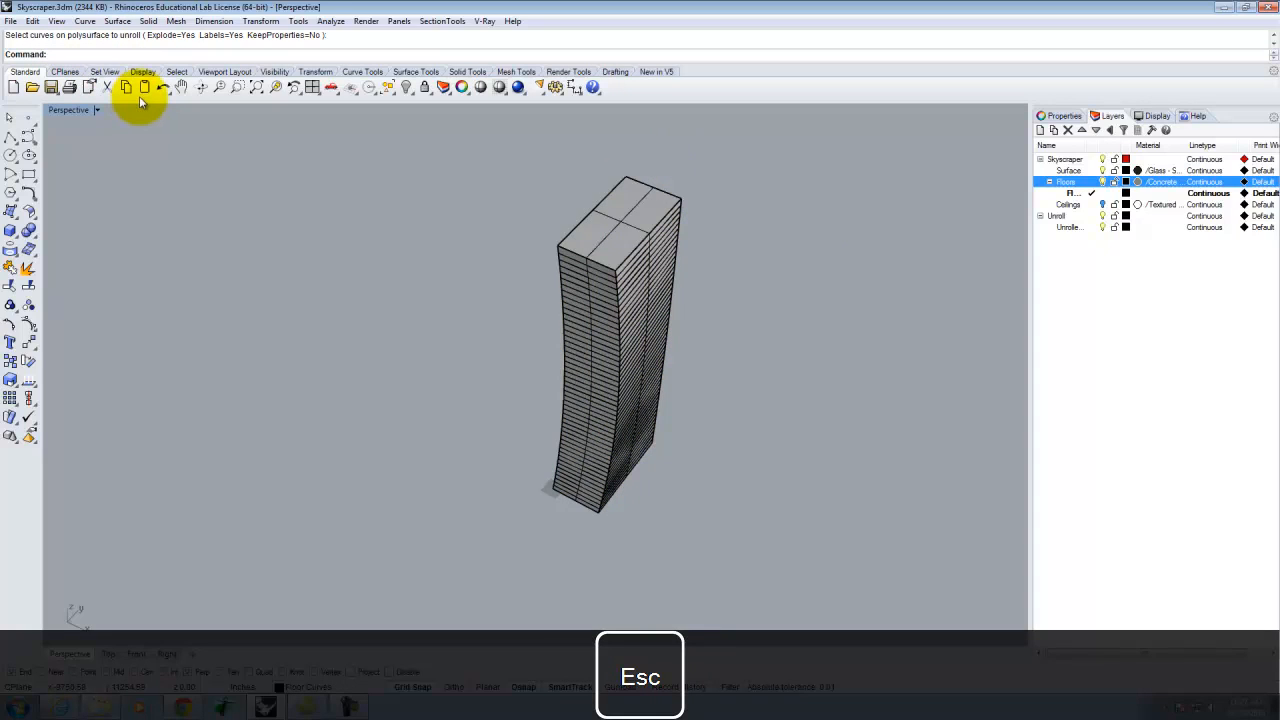
{"action": "type", "text": "UnrollSrf"}
{"action": "key", "text": "Return"}
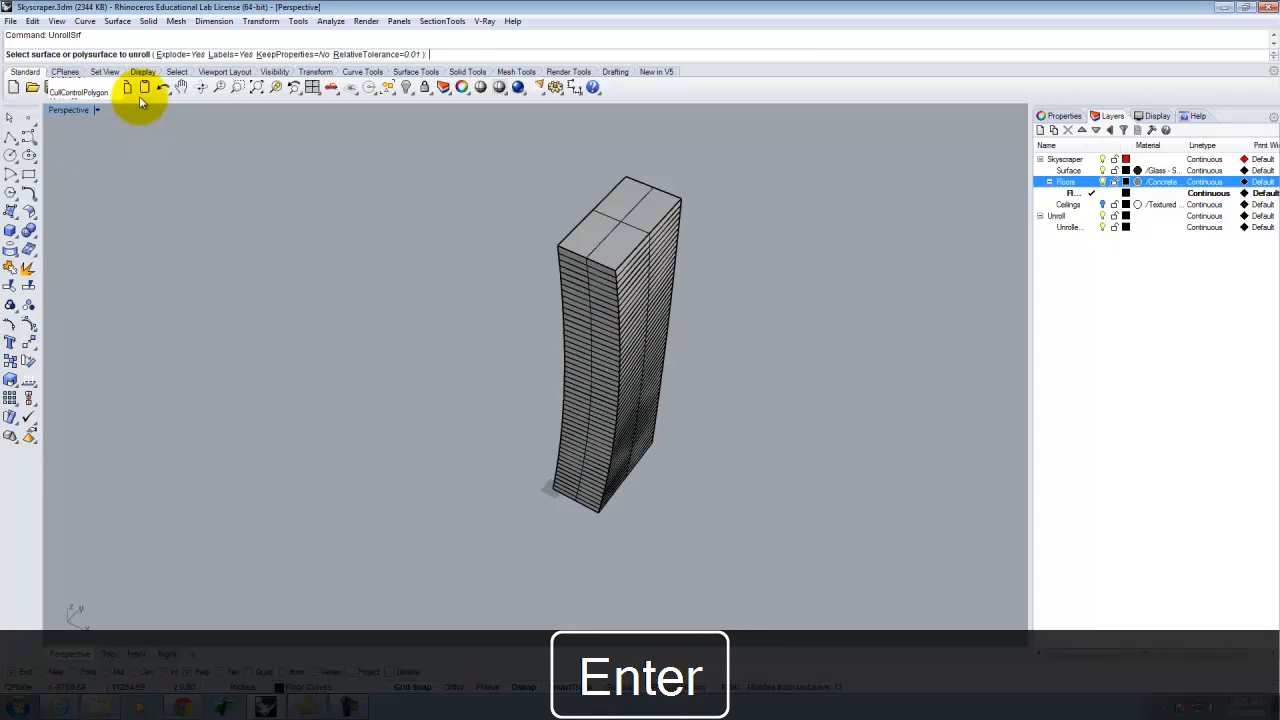
{"action": "scroll", "coordinate": [600, 200], "scroll_direction": "up", "scroll_amount": 2}
{"action": "left_click", "coordinate": [630, 227]}
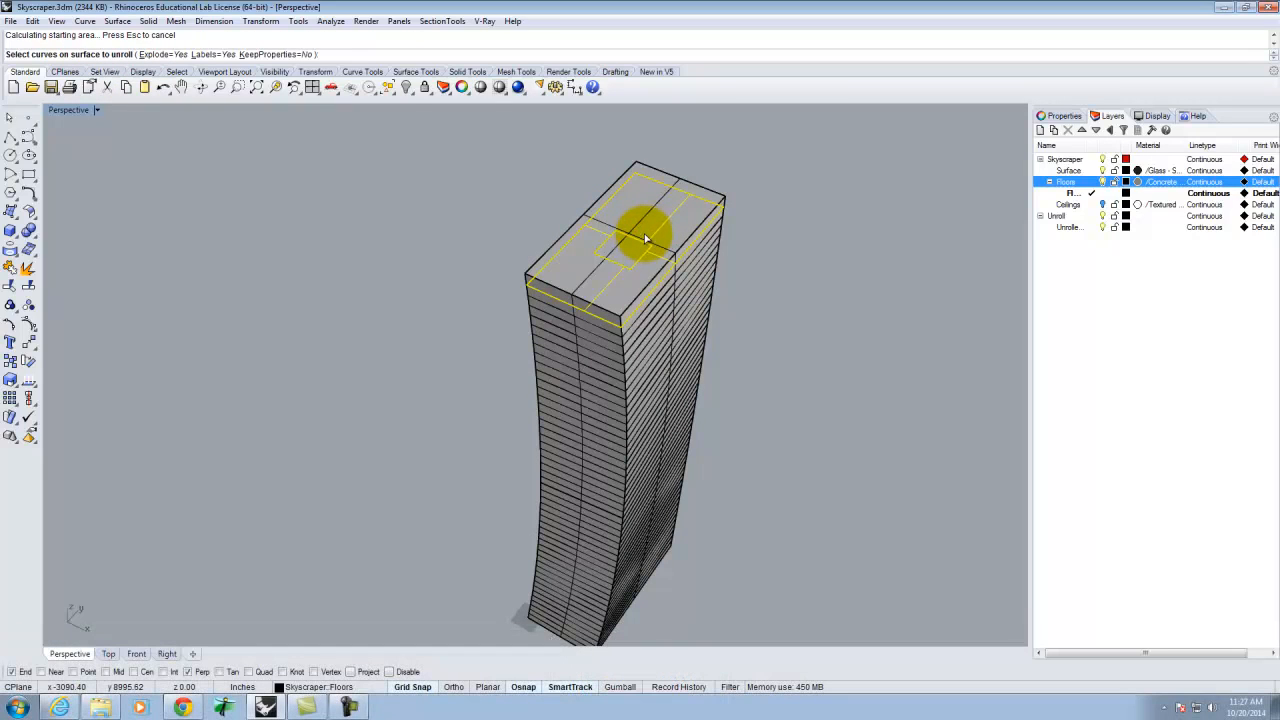
{"action": "key", "text": "ctrl+z"}
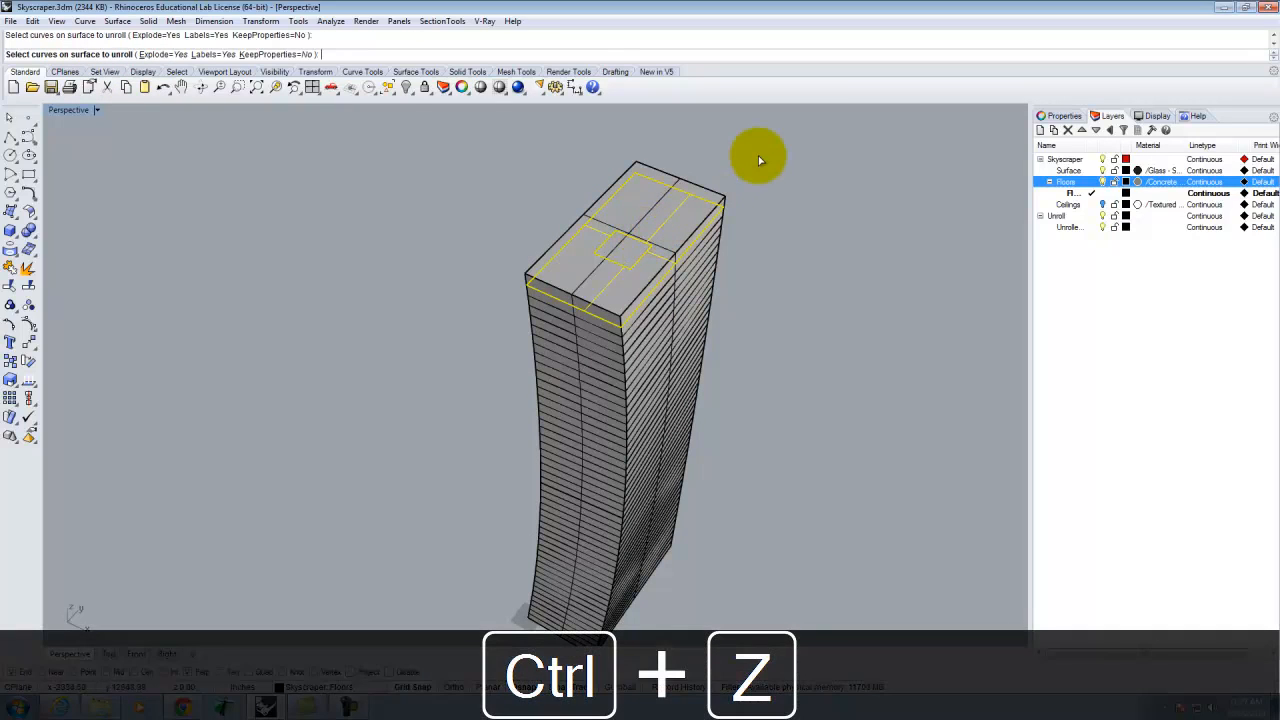
{"action": "key", "text": "Escape"}
Step: Unroll the skyscraper's outer polysurface together with all the floor curves enclosed by a selection window
{"action": "left_click", "coordinate": [701, 189]}
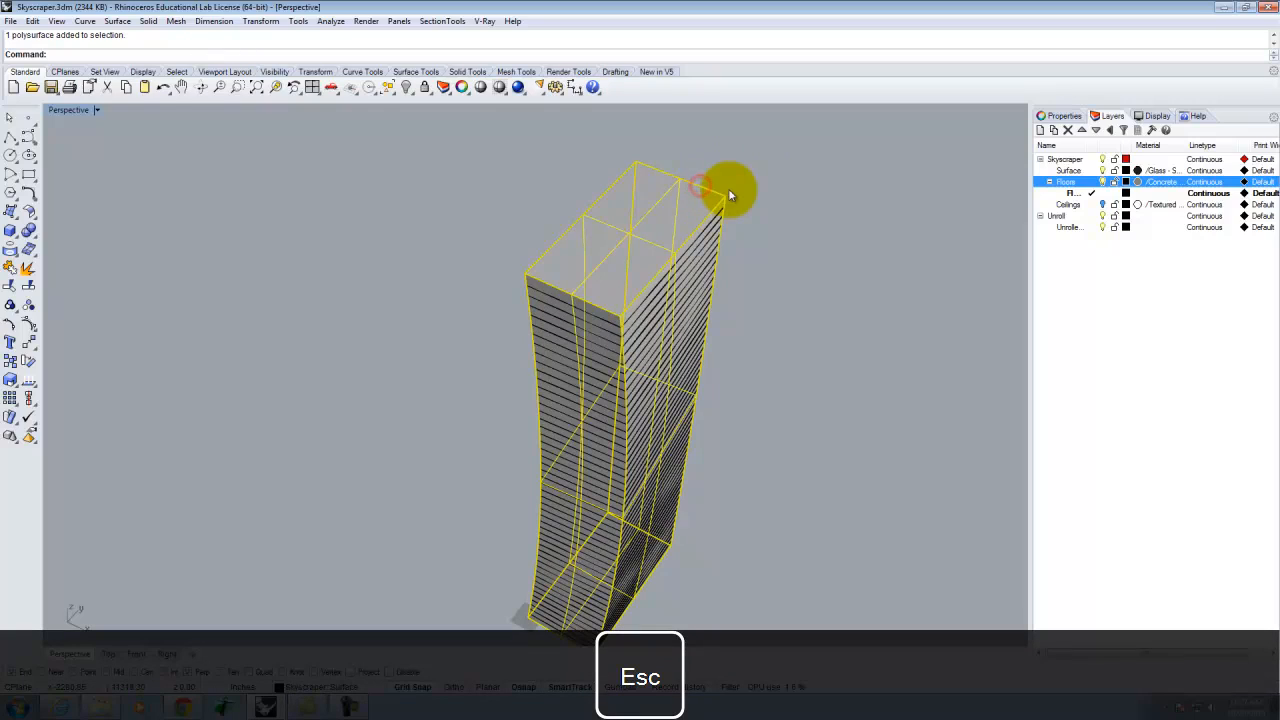
{"action": "key", "text": "Return"}
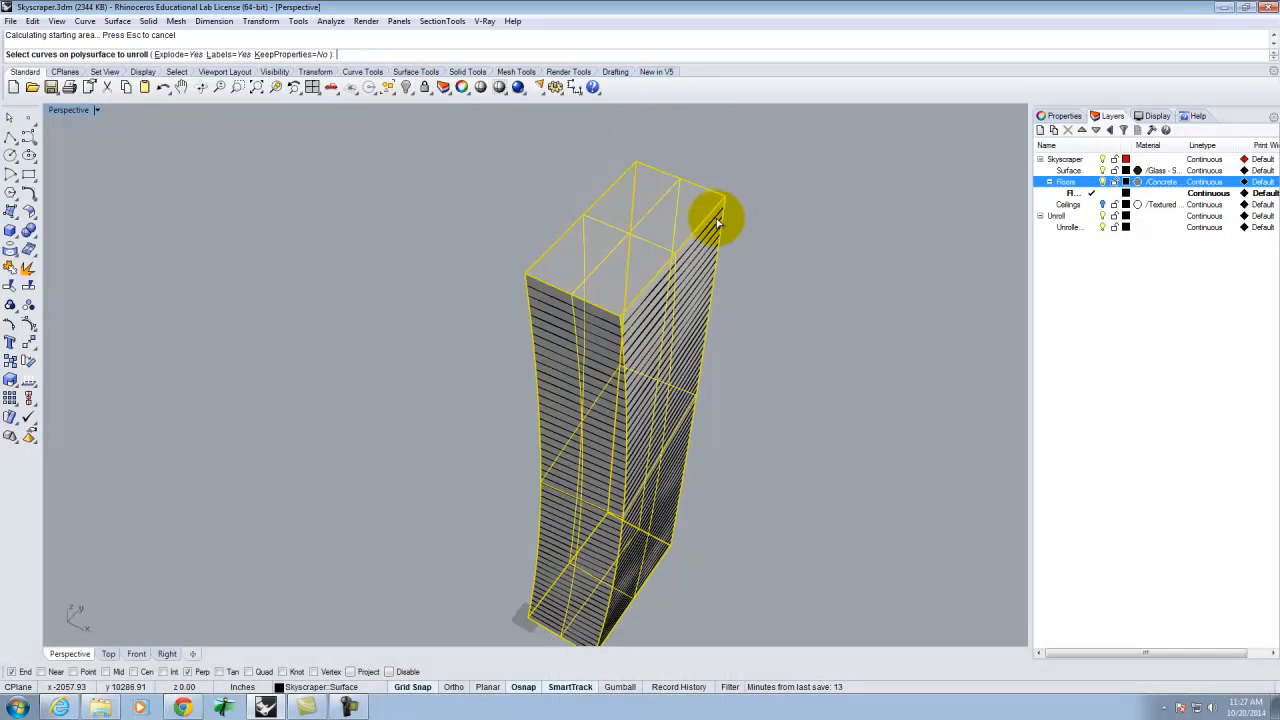
{"action": "left_click", "coordinate": [716, 218]}
{"action": "left_click", "coordinate": [760, 254]}
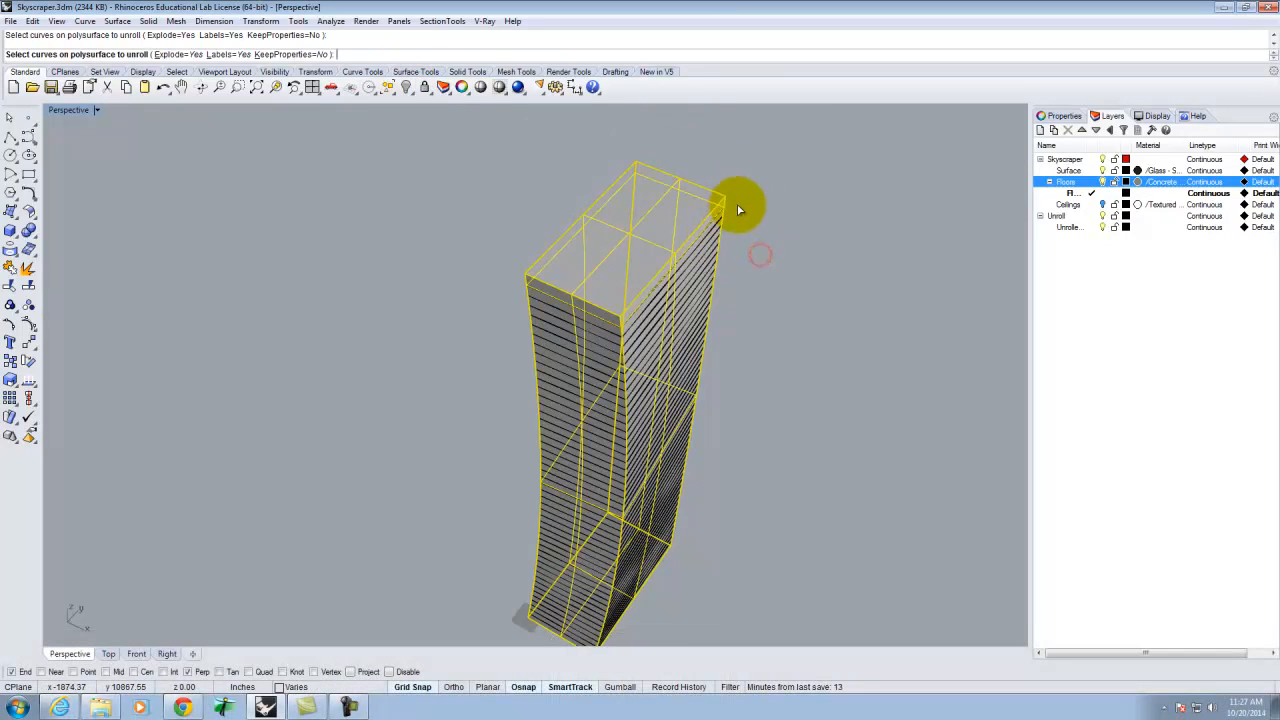
{"action": "scroll", "coordinate": [760, 188], "scroll_direction": "down", "scroll_amount": 3}
{"action": "left_click_drag", "start_coordinate": [782, 176], "coordinate": [702, 458]}
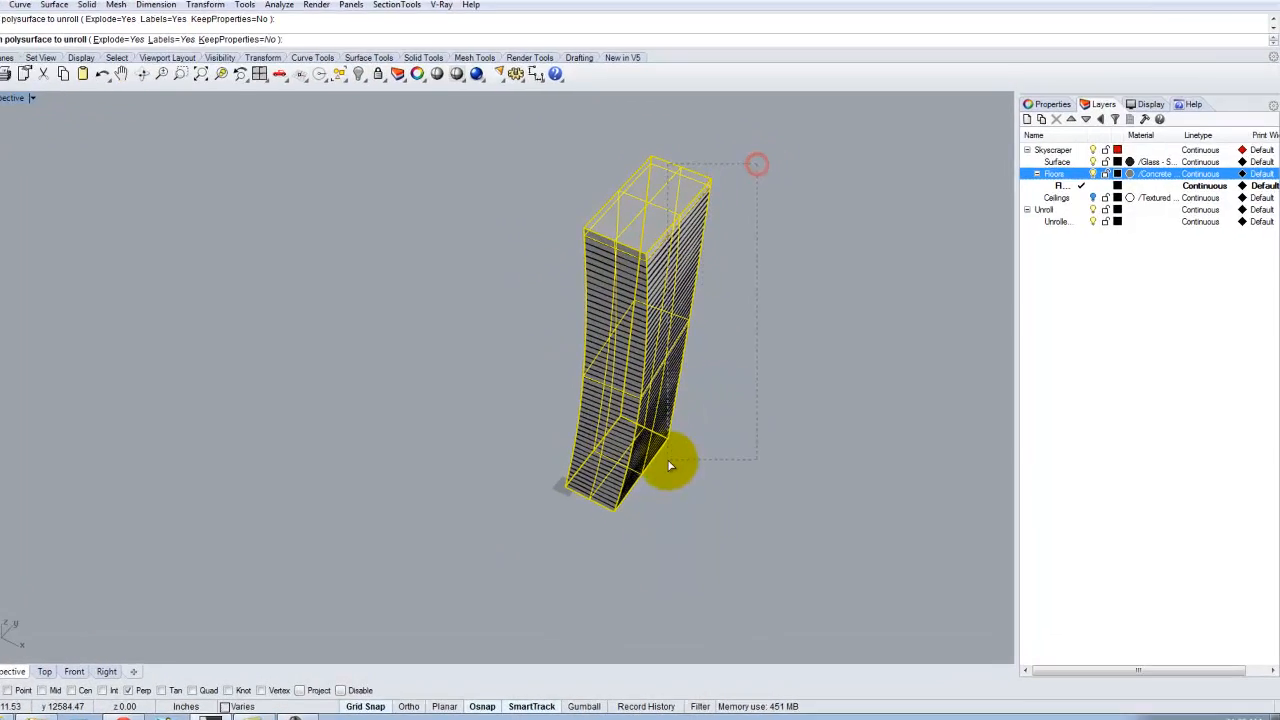
{"action": "left_click_drag", "start_coordinate": [461, 505], "coordinate": [460, 506]}
{"action": "right_click_drag", "start_coordinate": [576, 396], "coordinate": [533, 336]}
{"action": "scroll", "coordinate": [378, 102], "scroll_direction": "up", "scroll_amount": 7}
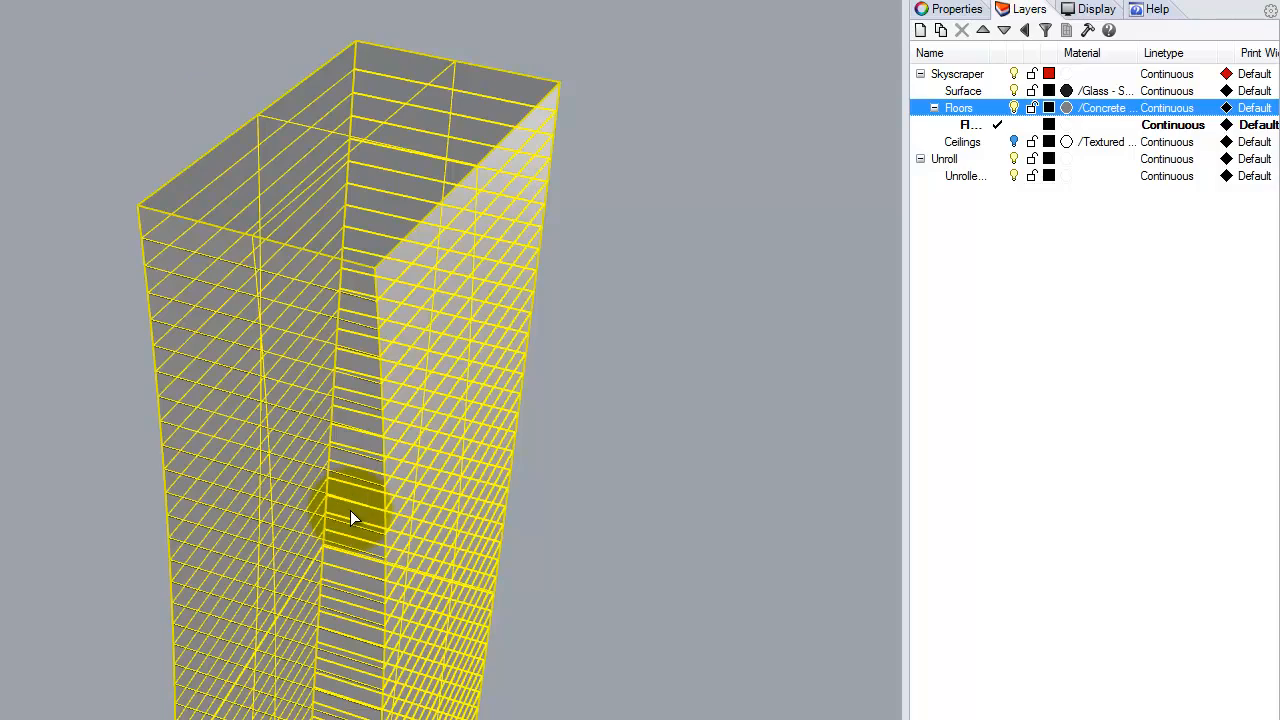
{"action": "key", "text": "Return"}
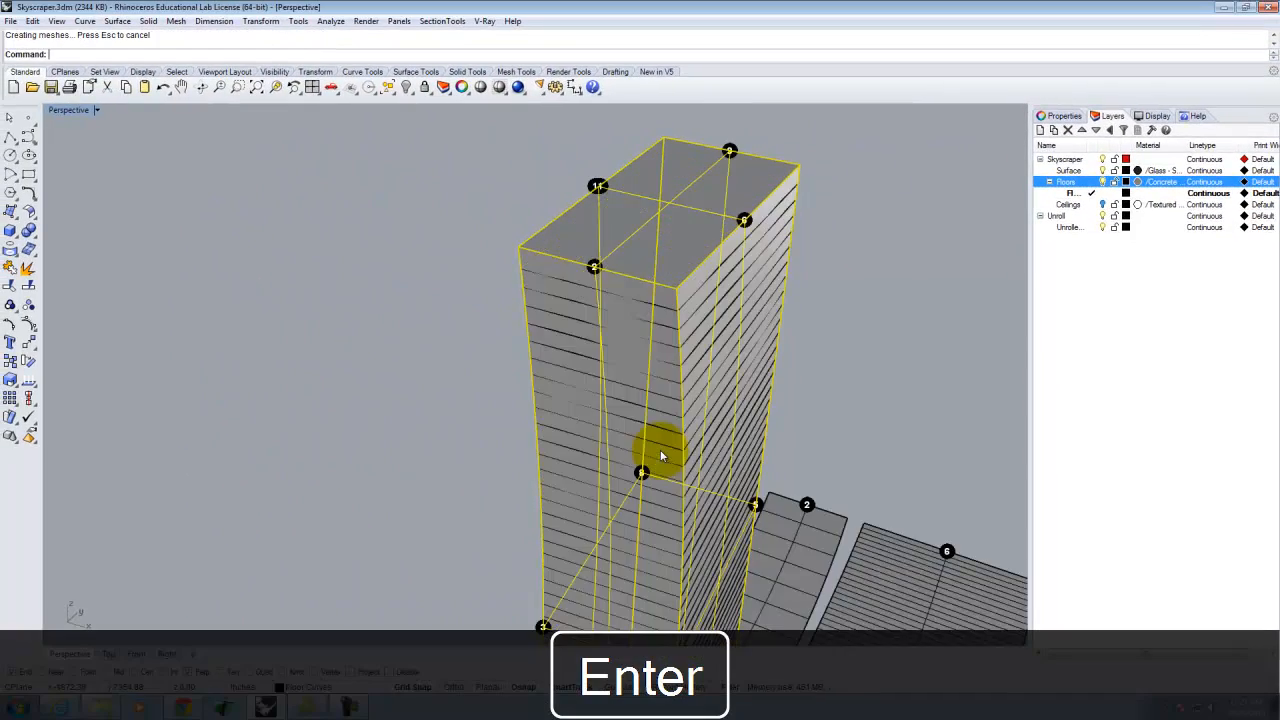
Step: Examine the unrolled faces and how the floor lines lie on each piece
{"action": "scroll", "coordinate": [331, 376], "scroll_direction": "down", "scroll_amount": 9}
{"action": "right_click_drag", "start_coordinate": [372, 372], "coordinate": [266, 306], "text": "shift"}
{"action": "scroll", "coordinate": [585, 498], "scroll_direction": "up", "scroll_amount": 2}
{"action": "left_click", "coordinate": [602, 461]}
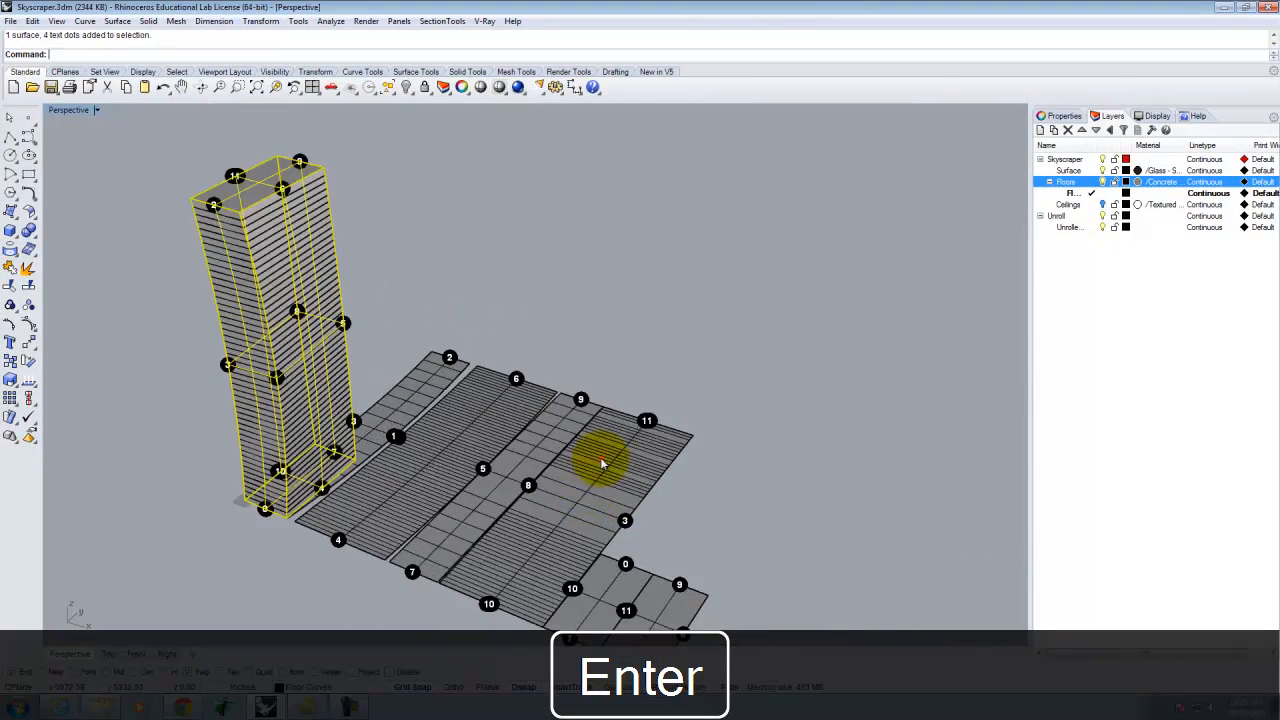
{"action": "left_click", "coordinate": [602, 461]}
{"action": "left_click", "coordinate": [705, 402]}
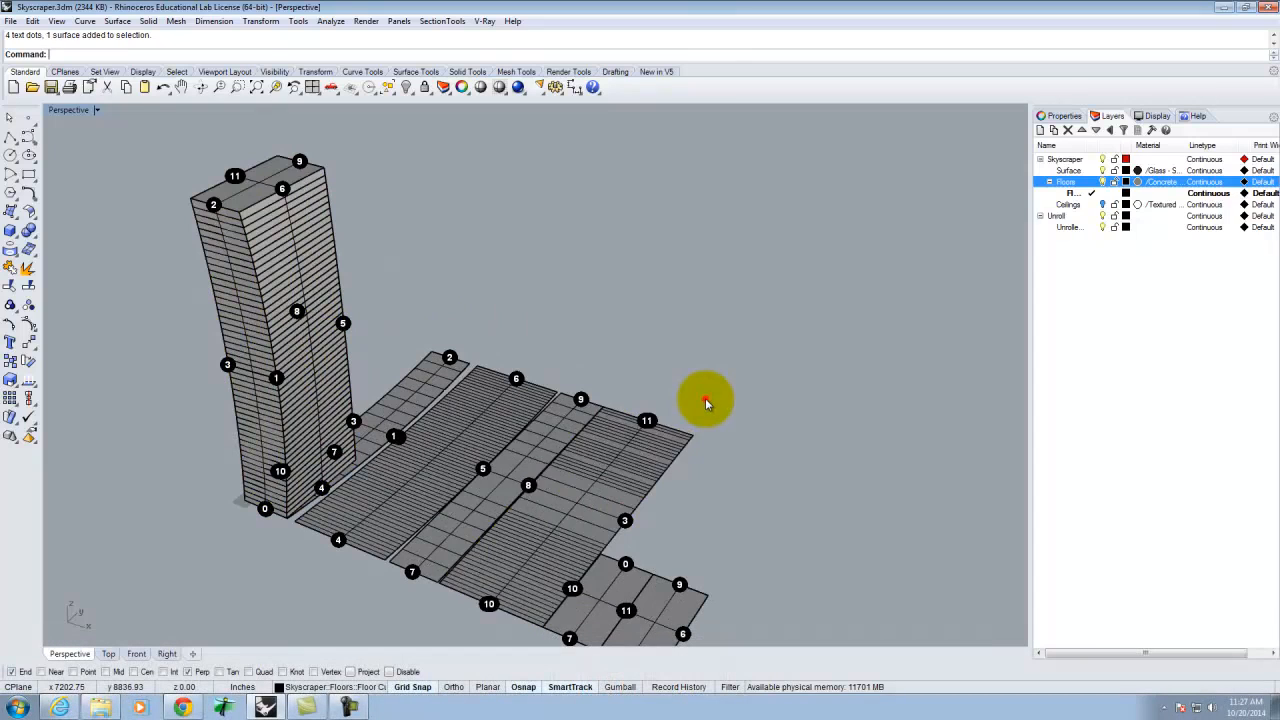
{"action": "left_click_drag", "start_coordinate": [706, 401], "coordinate": [637, 452]}
{"action": "left_click", "coordinate": [637, 451]}
{"action": "left_click_drag", "start_coordinate": [734, 409], "coordinate": [594, 506]}
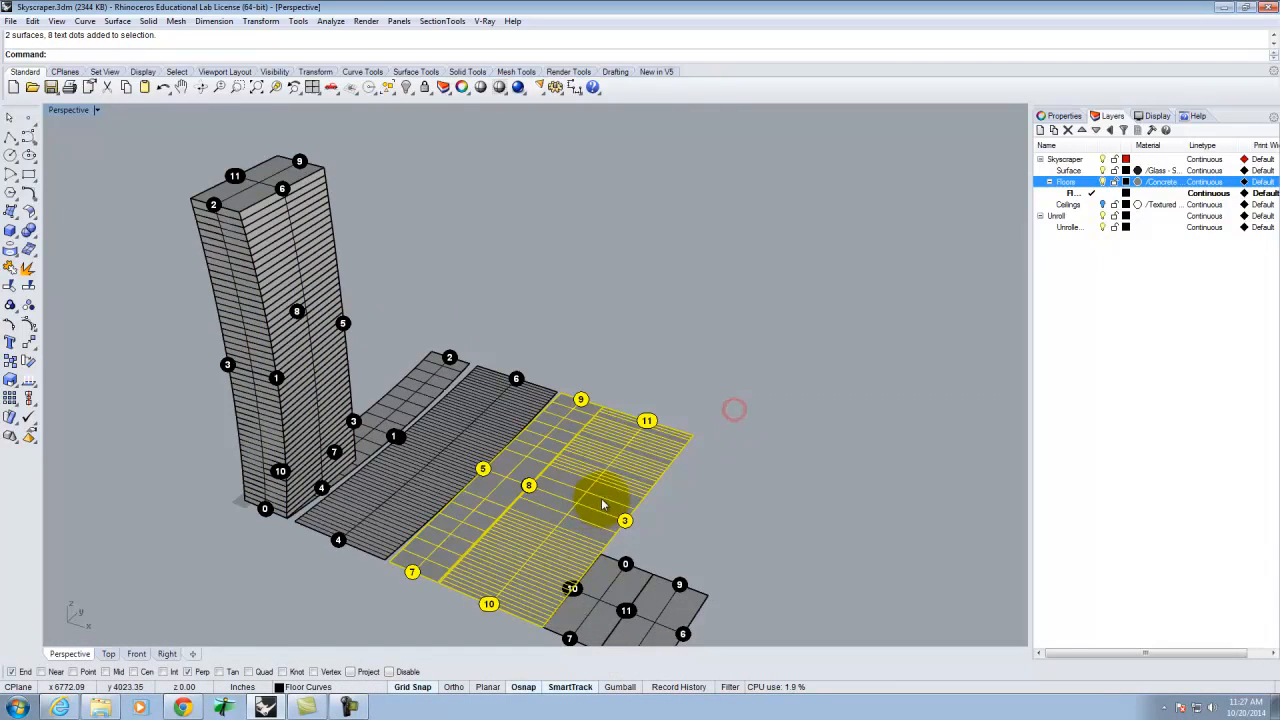
{"action": "scroll", "coordinate": [705, 411], "scroll_direction": "down", "scroll_amount": 5}
Step: Delete all the unrolled faces and their labels beside the tower
{"action": "left_click", "coordinate": [727, 423]}
{"action": "scroll", "coordinate": [755, 398], "scroll_direction": "down", "scroll_amount": 2}
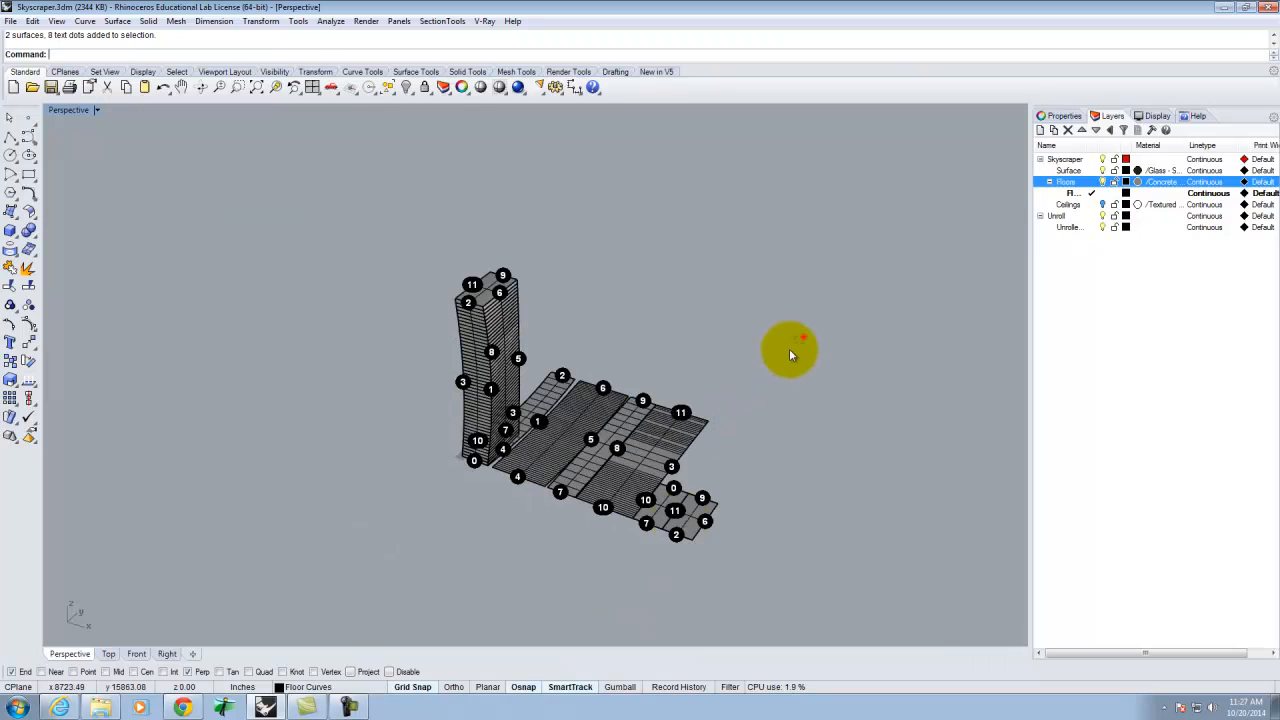
{"action": "left_click_drag", "start_coordinate": [553, 568], "coordinate": [553, 568]}
{"action": "key", "text": "Delete"}
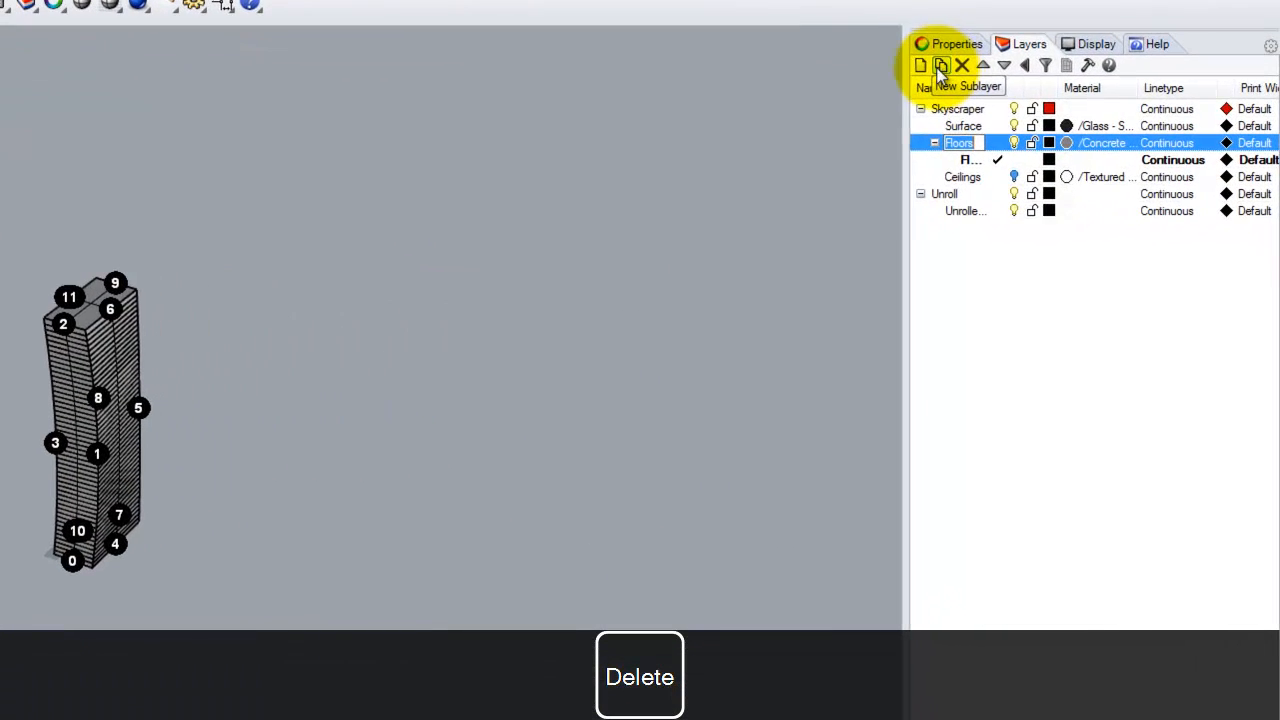
Step: Create a sublayer named Floor Srf under the Floors layer
{"action": "left_click", "coordinate": [941, 67]}
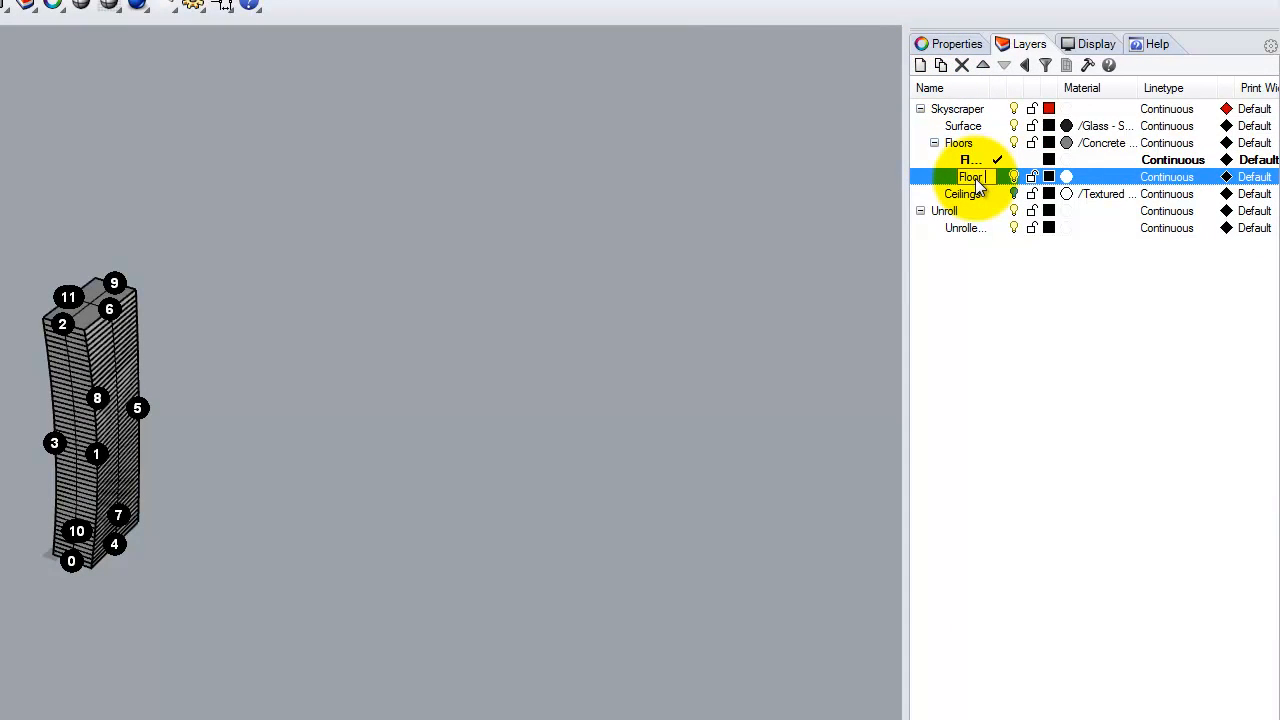
{"action": "type", "text": "Floor Srf"}
{"action": "left_click", "coordinate": [974, 128]}
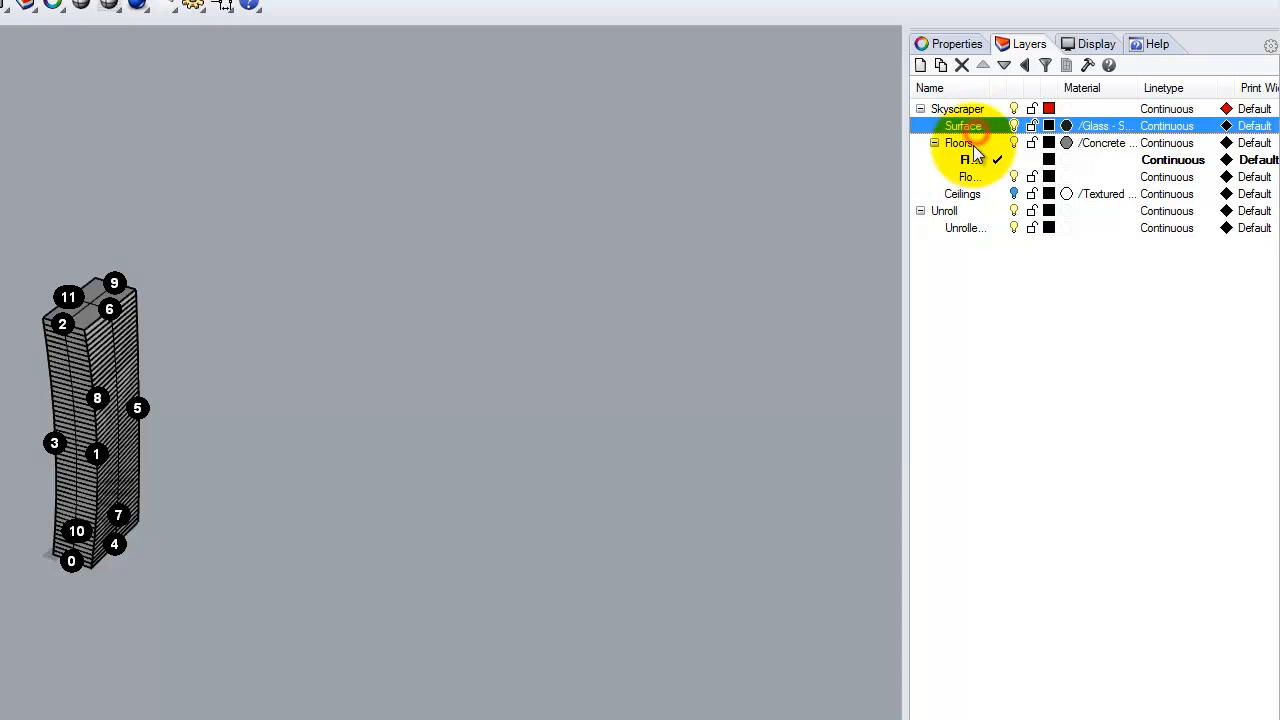
Step: Move all objects on the Floors layer onto the Floor Srf sublayer
{"action": "left_click", "coordinate": [971, 143]}
{"action": "right_click", "coordinate": [990, 146]}
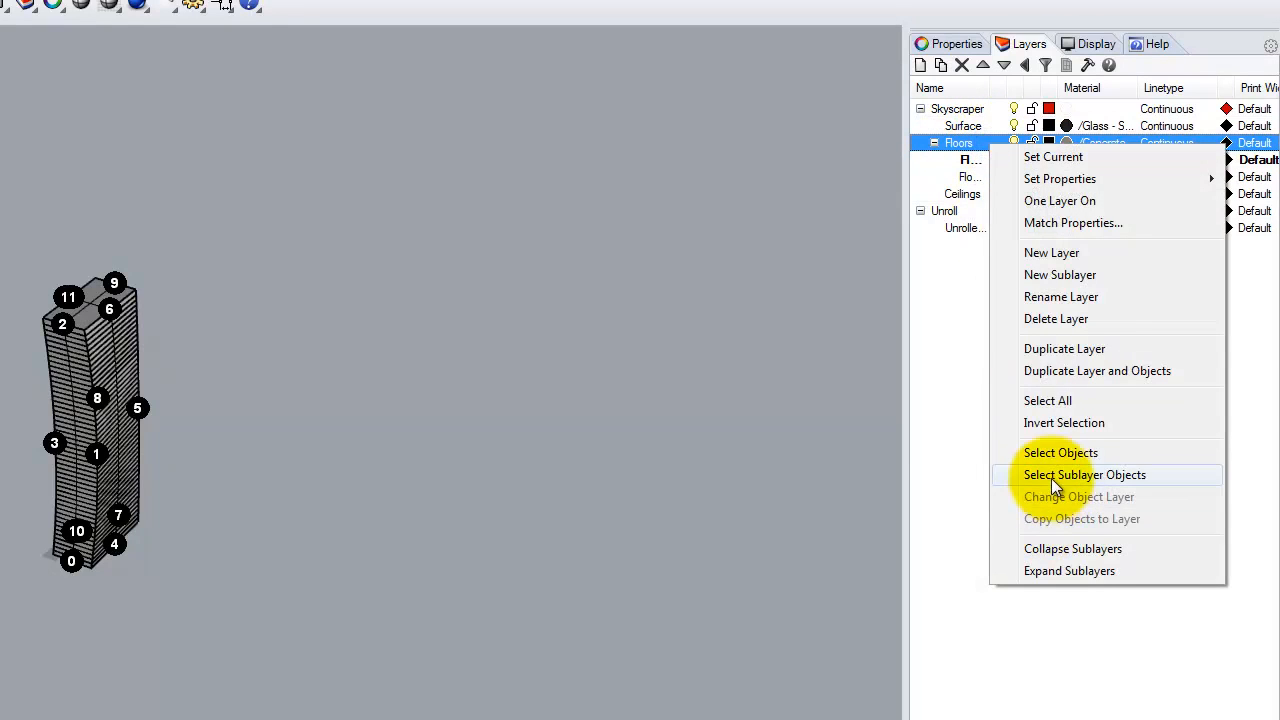
{"action": "left_click", "coordinate": [1058, 453]}
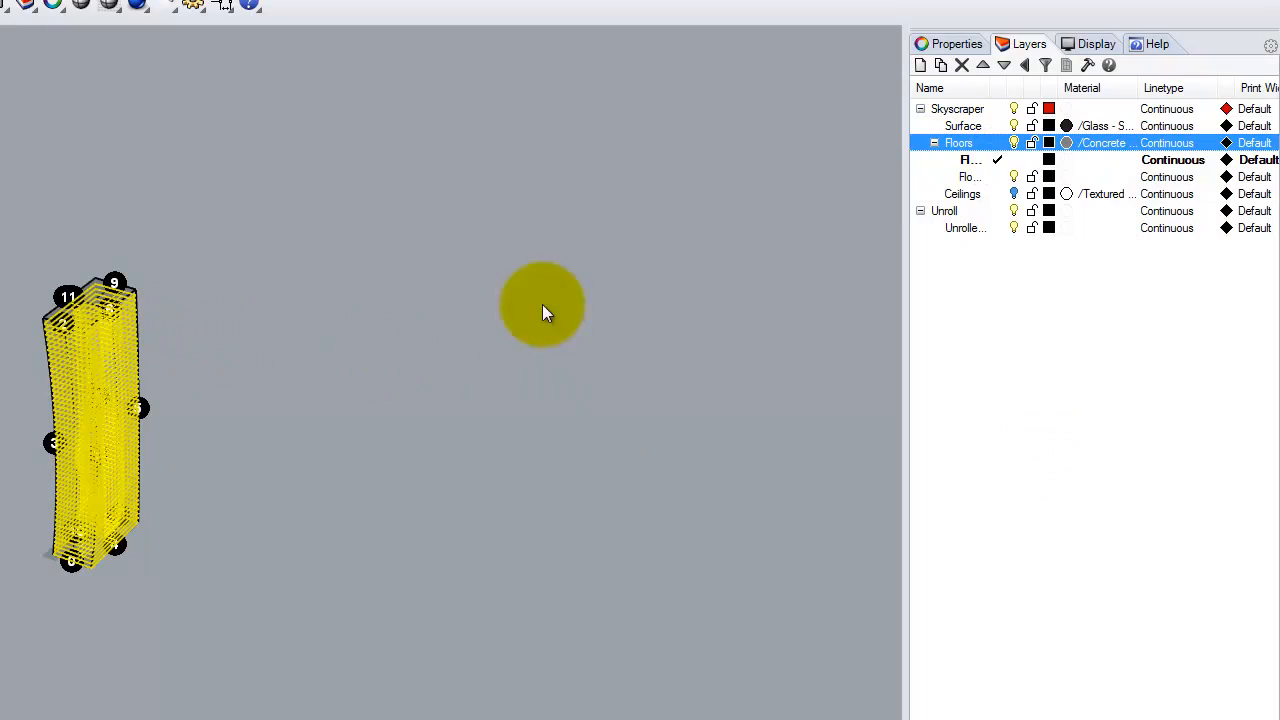
{"action": "left_click", "coordinate": [997, 177]}
{"action": "right_click", "coordinate": [986, 179]}
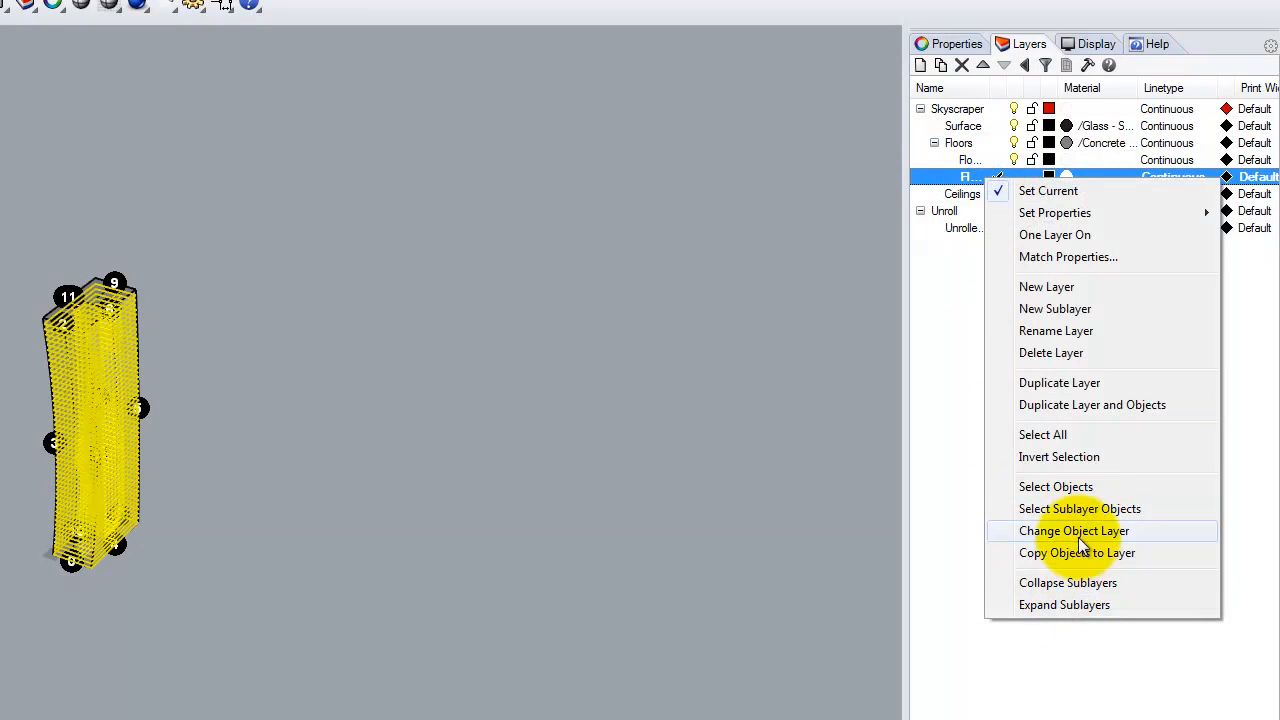
{"action": "left_click", "coordinate": [1078, 530]}
Step: Make Floor Curves the current layer and turn off the Floor Srf layer
{"action": "left_click", "coordinate": [671, 391]}
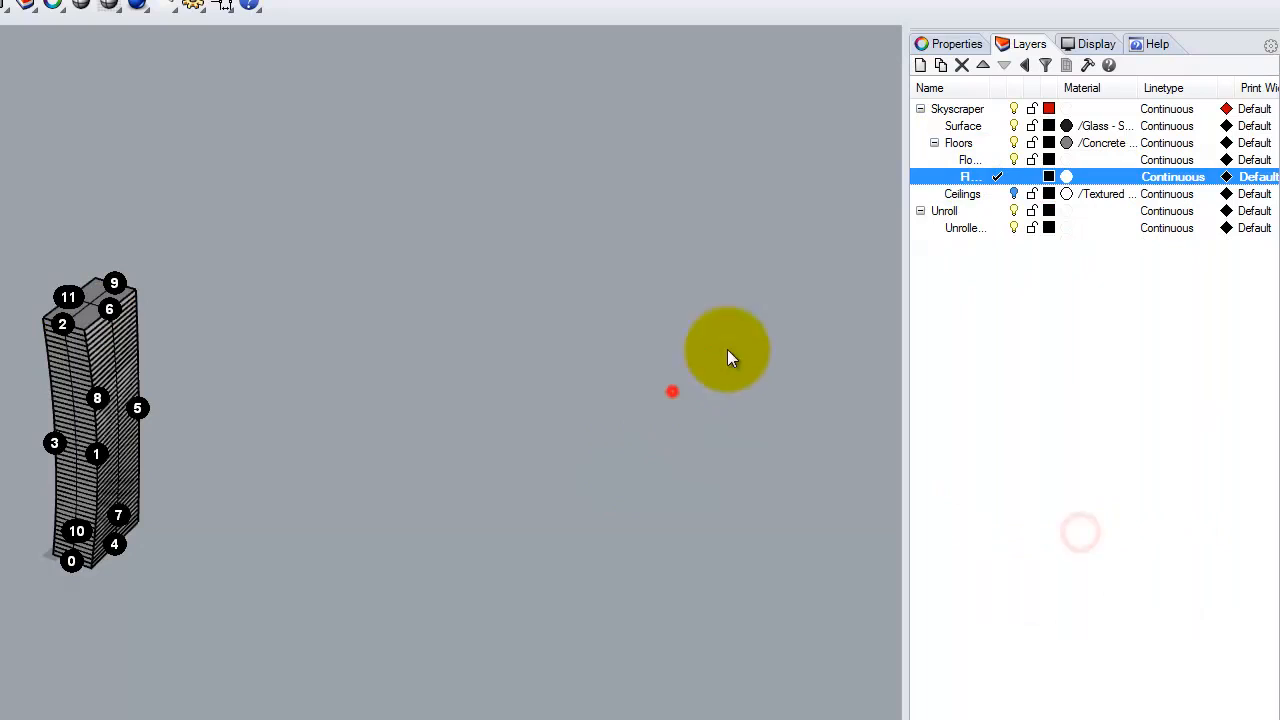
{"action": "left_click", "coordinate": [998, 161]}
{"action": "left_click", "coordinate": [1013, 178]}
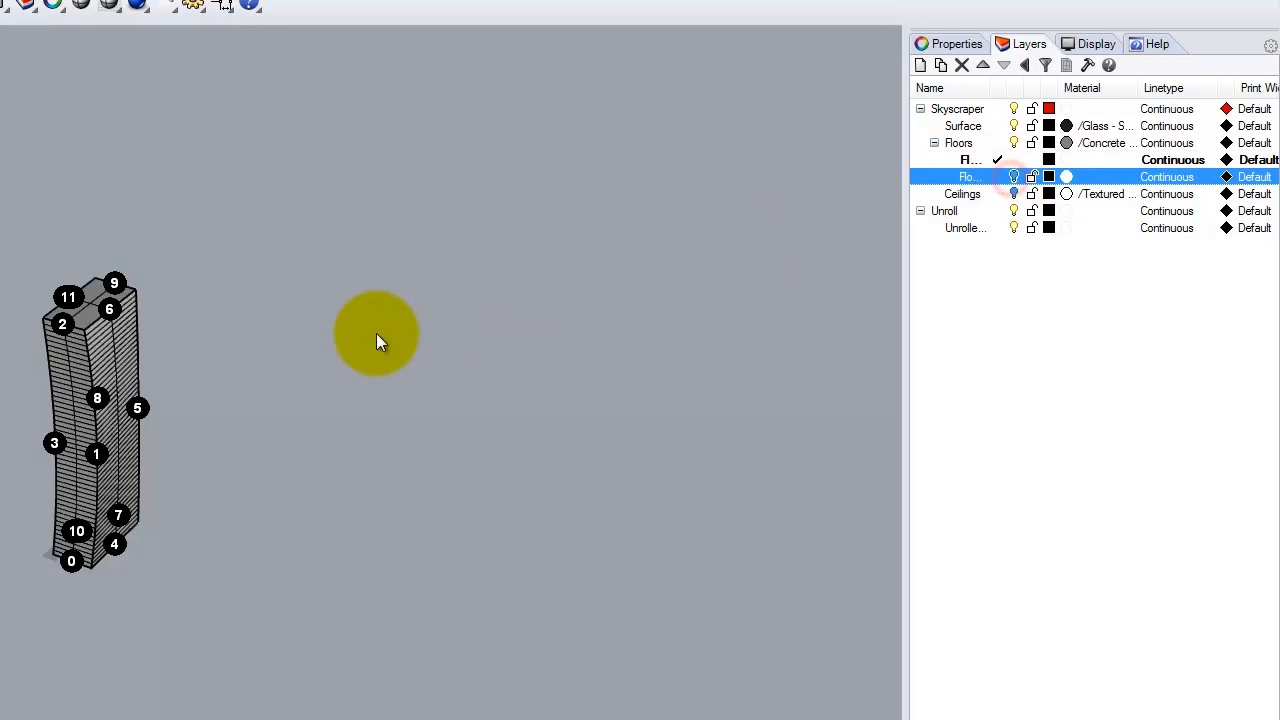
Step: Hide the Surface layer temporarily to examine the floor curves at the tower's top
{"action": "left_click", "coordinate": [1013, 126]}
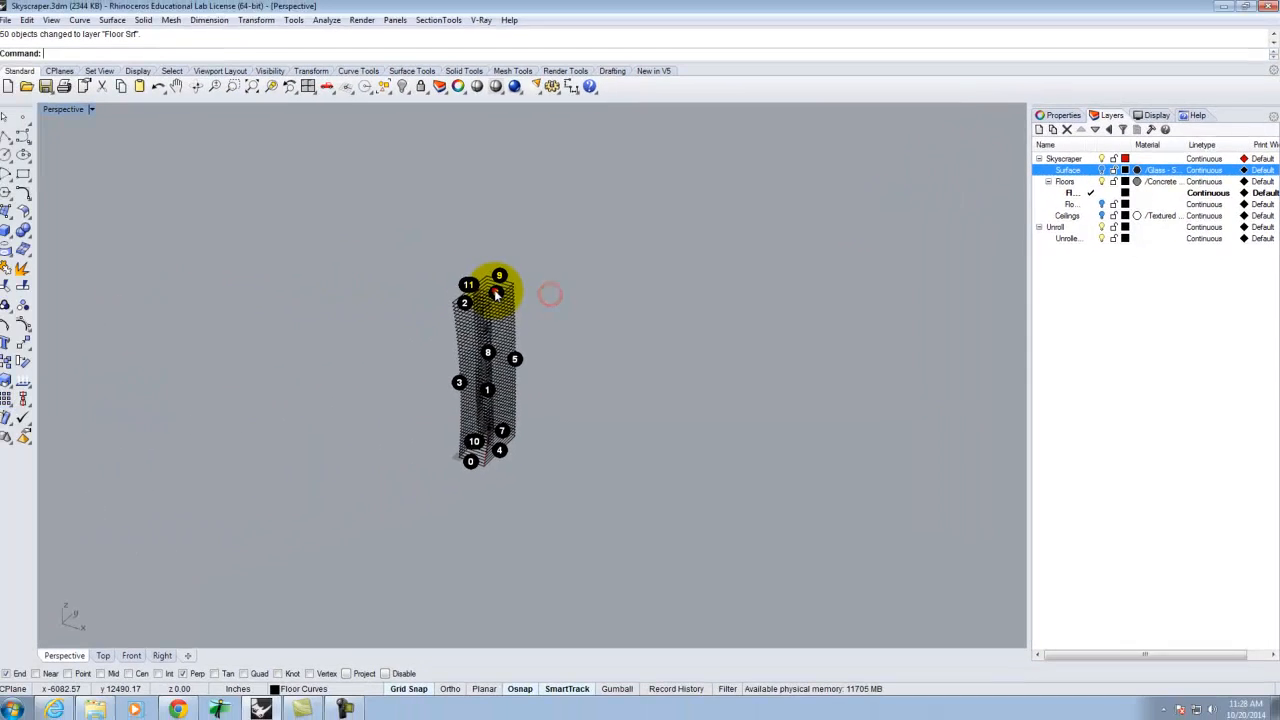
{"action": "left_click", "coordinate": [103, 302]}
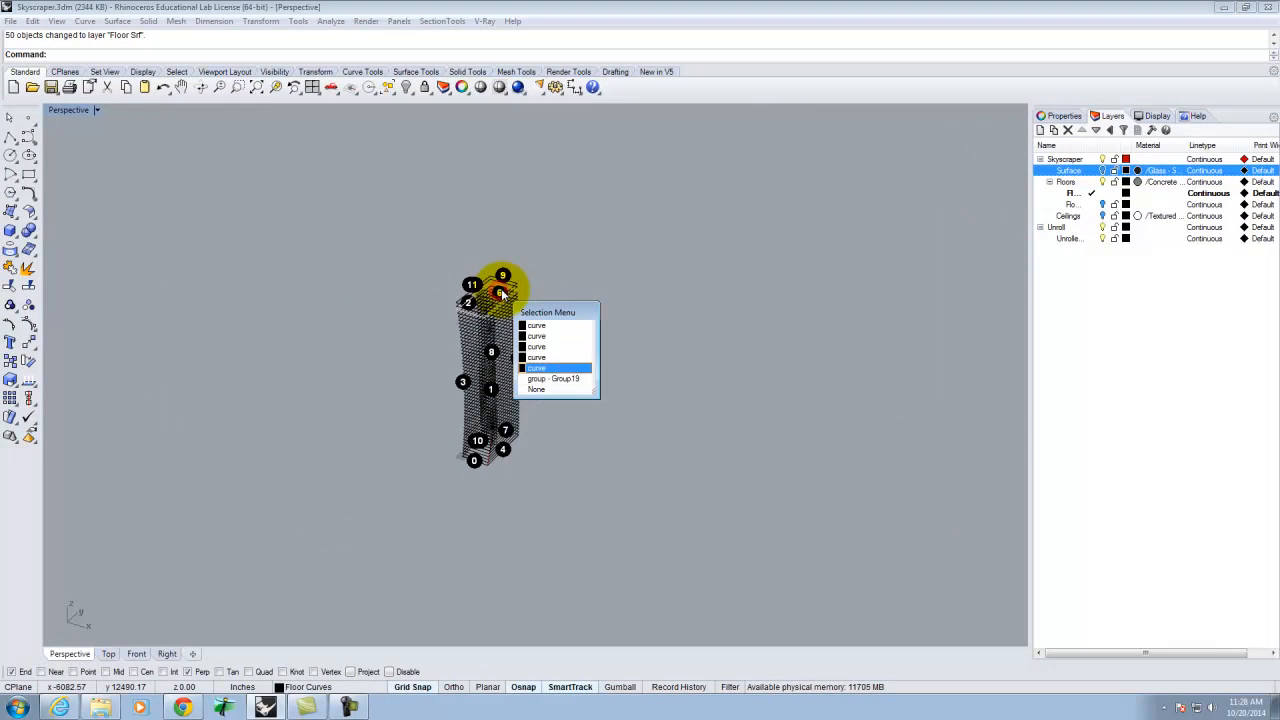
{"action": "left_click", "coordinate": [596, 289]}
{"action": "scroll", "coordinate": [490, 349], "scroll_direction": "up", "scroll_amount": 12}
{"action": "scroll", "coordinate": [515, 290], "scroll_direction": "down", "scroll_amount": 6}
{"action": "right_click_drag", "start_coordinate": [602, 227], "coordinate": [557, 234]}
{"action": "left_click", "coordinate": [556, 233]}
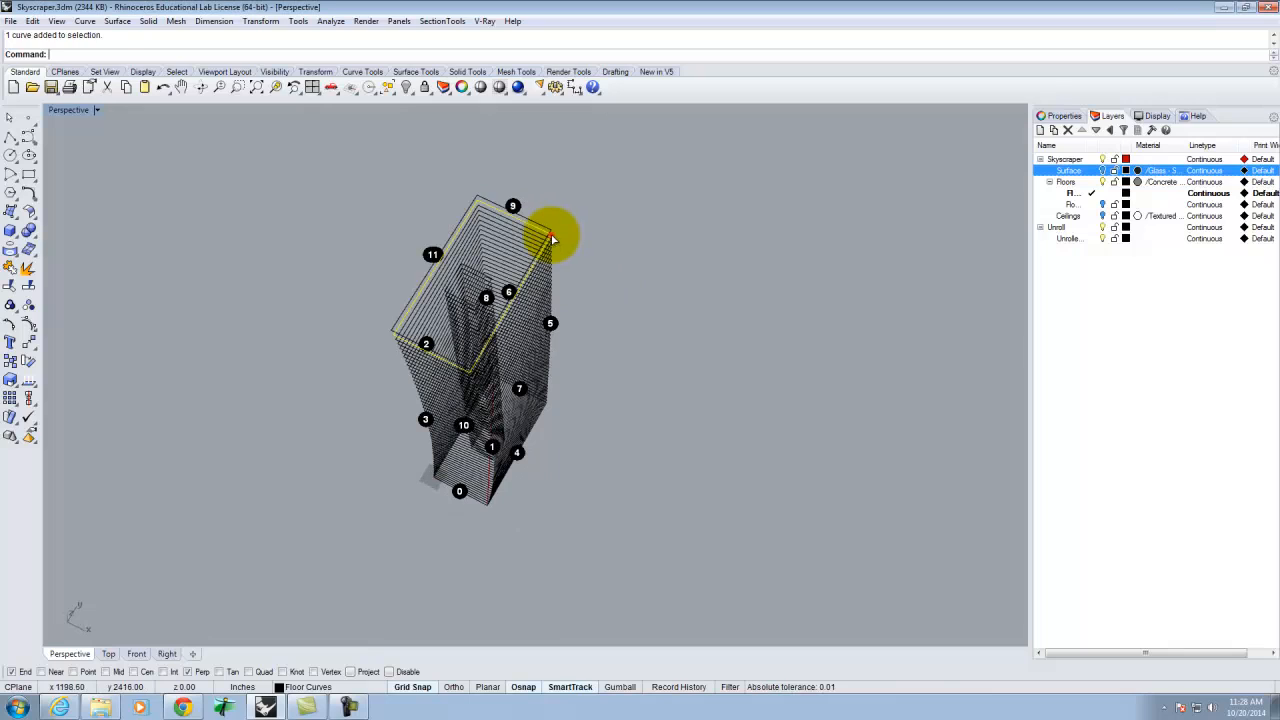
{"action": "left_click", "coordinate": [663, 204]}
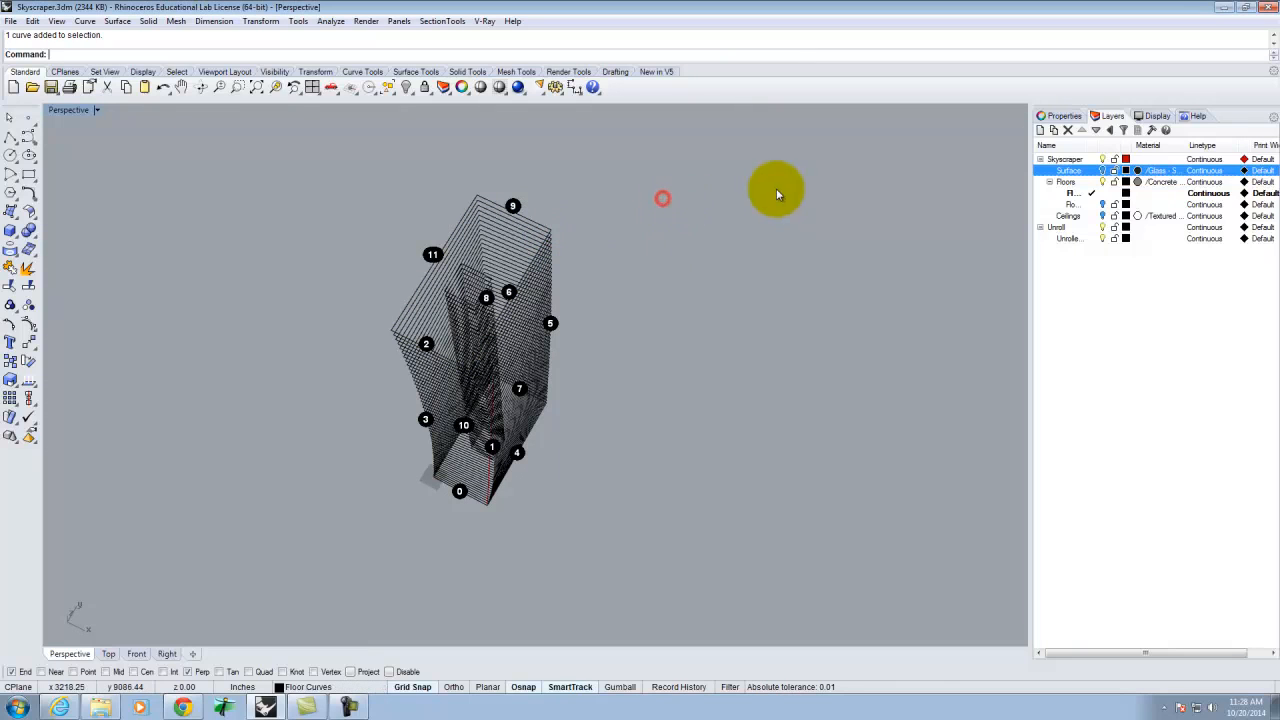
{"action": "left_click", "coordinate": [1102, 170]}
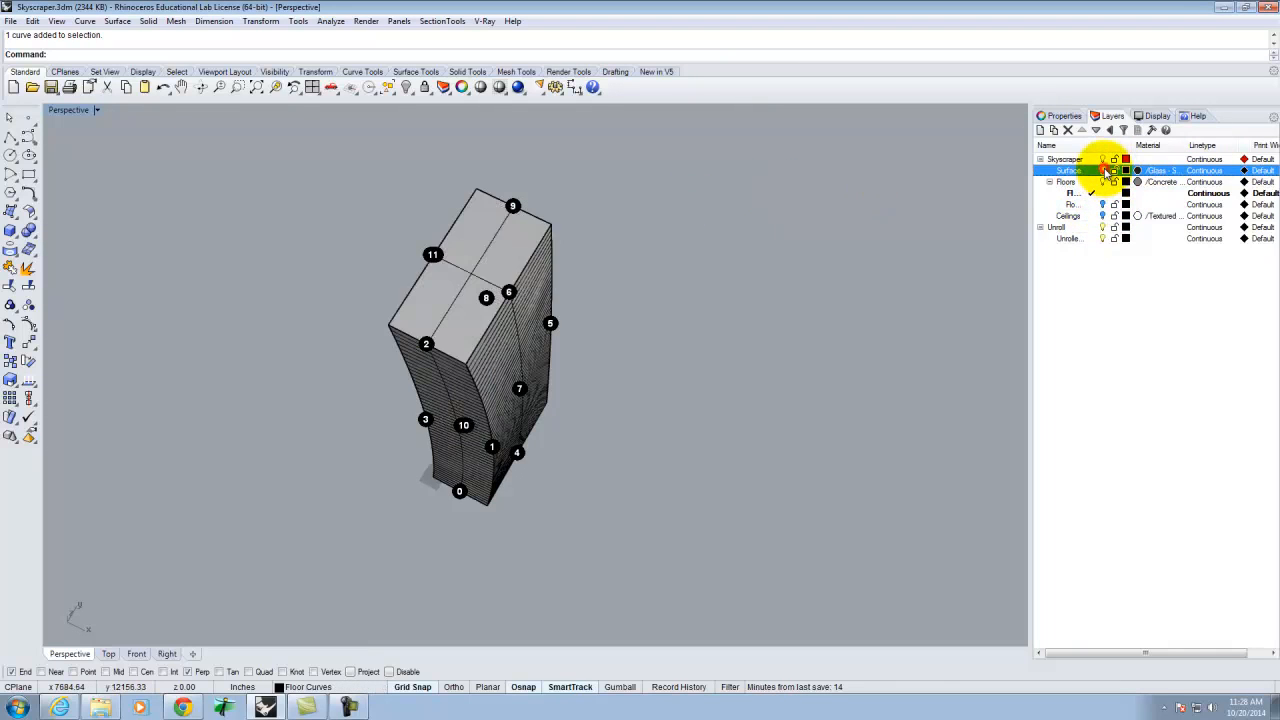
{"action": "right_click", "coordinate": [643, 249]}
{"action": "scroll", "coordinate": [620, 320], "scroll_direction": "up", "scroll_amount": 3}
{"action": "scroll", "coordinate": [583, 284], "scroll_direction": "up", "scroll_amount": 5}
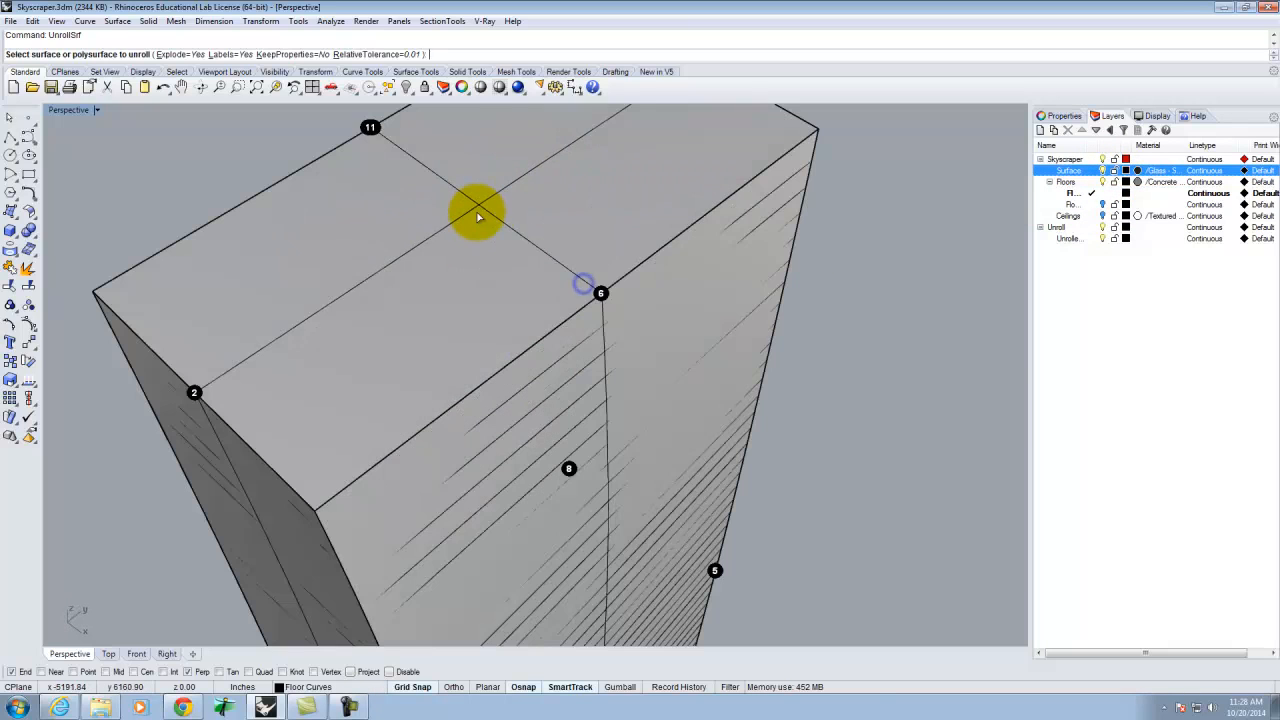
{"action": "left_click", "coordinate": [806, 169]}
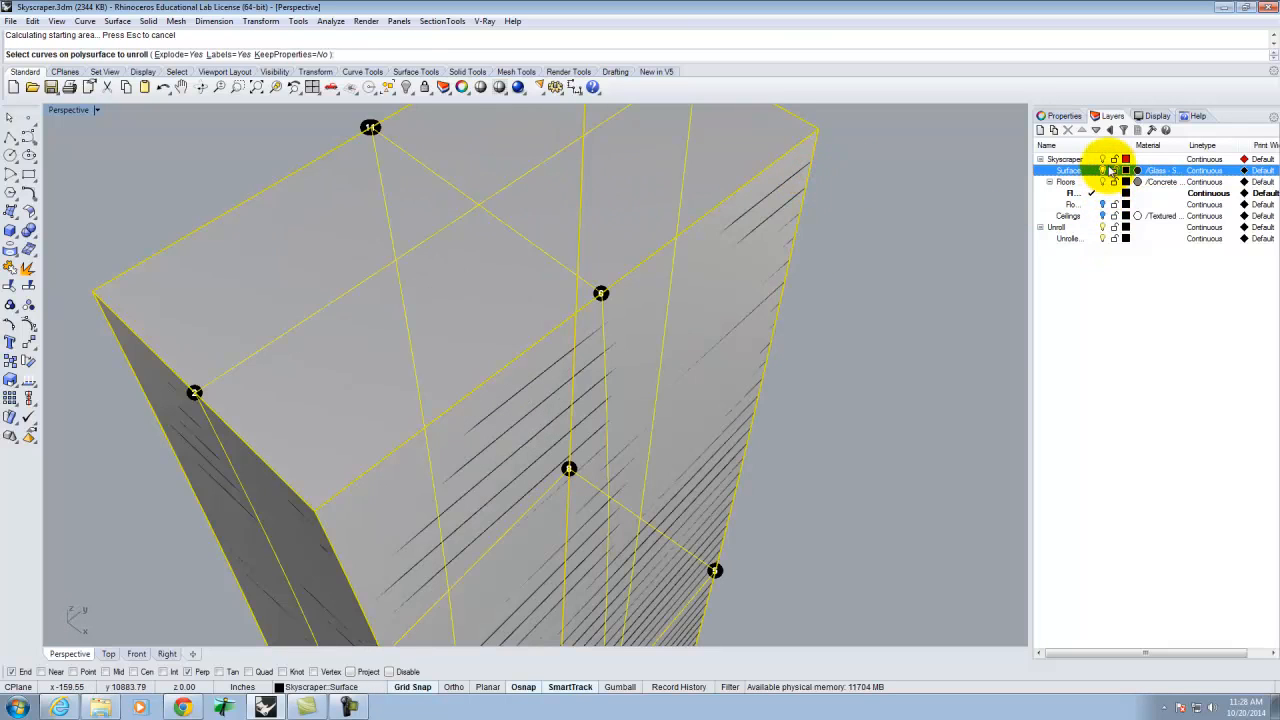
{"action": "left_click", "coordinate": [1103, 171]}
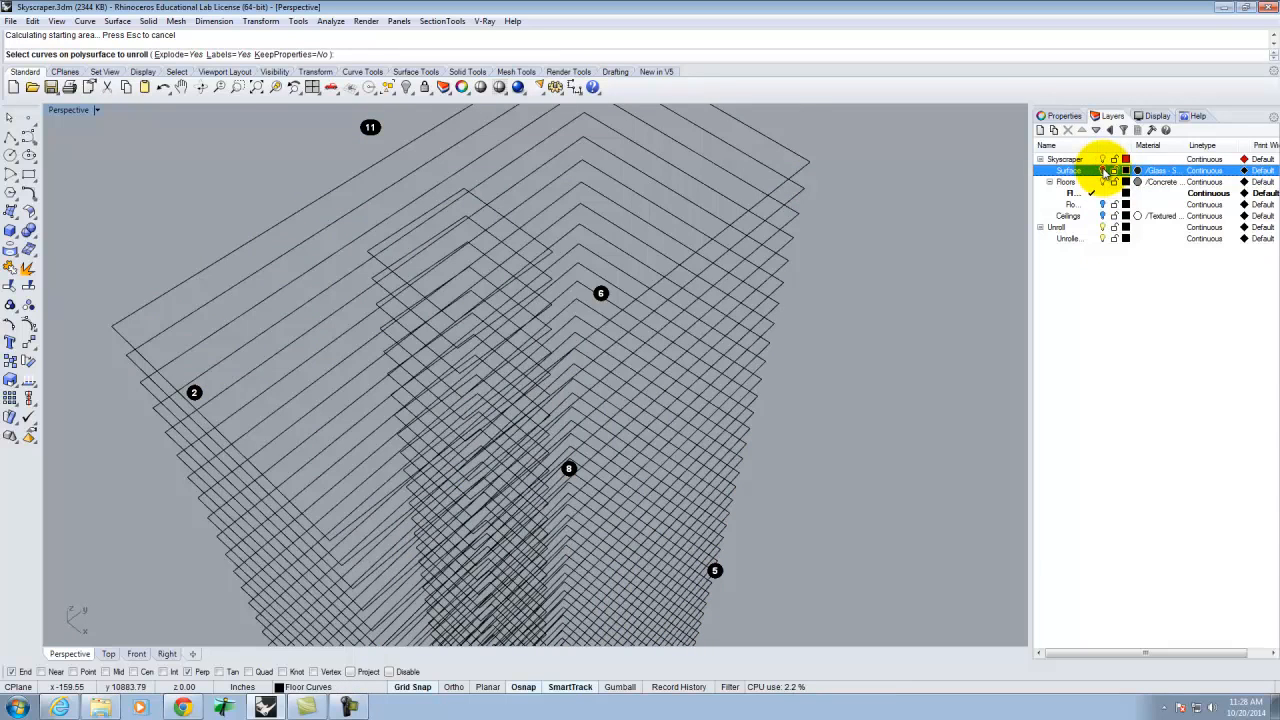
{"action": "left_click", "coordinate": [1103, 171]}
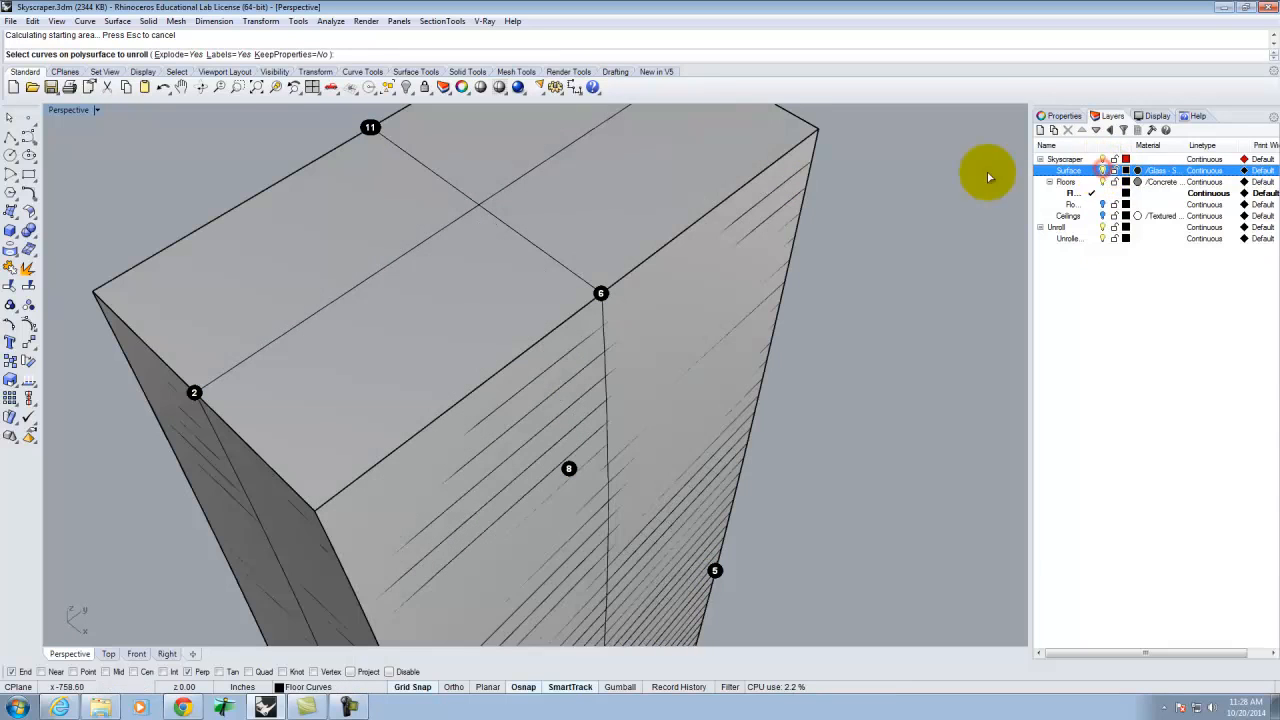
{"action": "left_click", "coordinate": [819, 135]}
{"action": "key", "text": "Escape"}
Step: Try deleting the tower's outer polysurface, undo the deletion, and clear the selection
{"action": "left_click", "coordinate": [815, 128]}
{"action": "scroll", "coordinate": [847, 138], "scroll_direction": "down", "scroll_amount": 5}
{"action": "scroll", "coordinate": [750, 372], "scroll_direction": "up", "scroll_amount": 8}
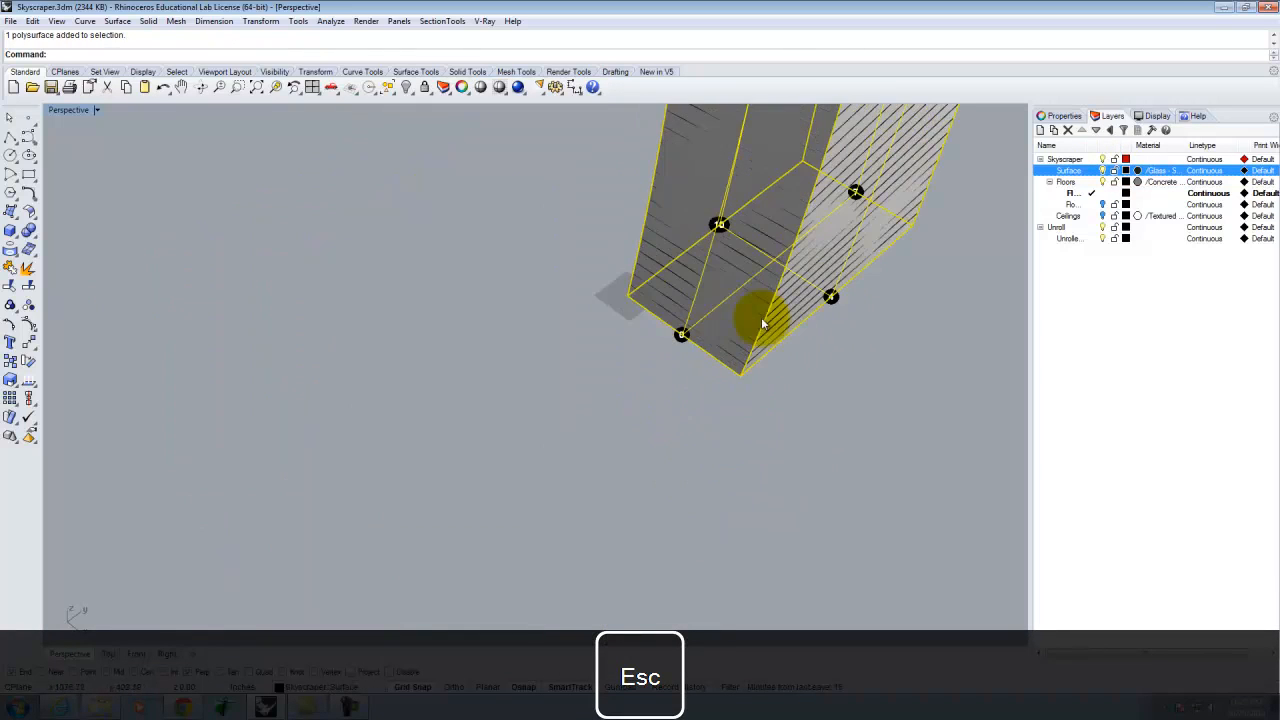
{"action": "scroll", "coordinate": [735, 395], "scroll_direction": "up", "scroll_amount": 1}
{"action": "key", "text": "Delete"}
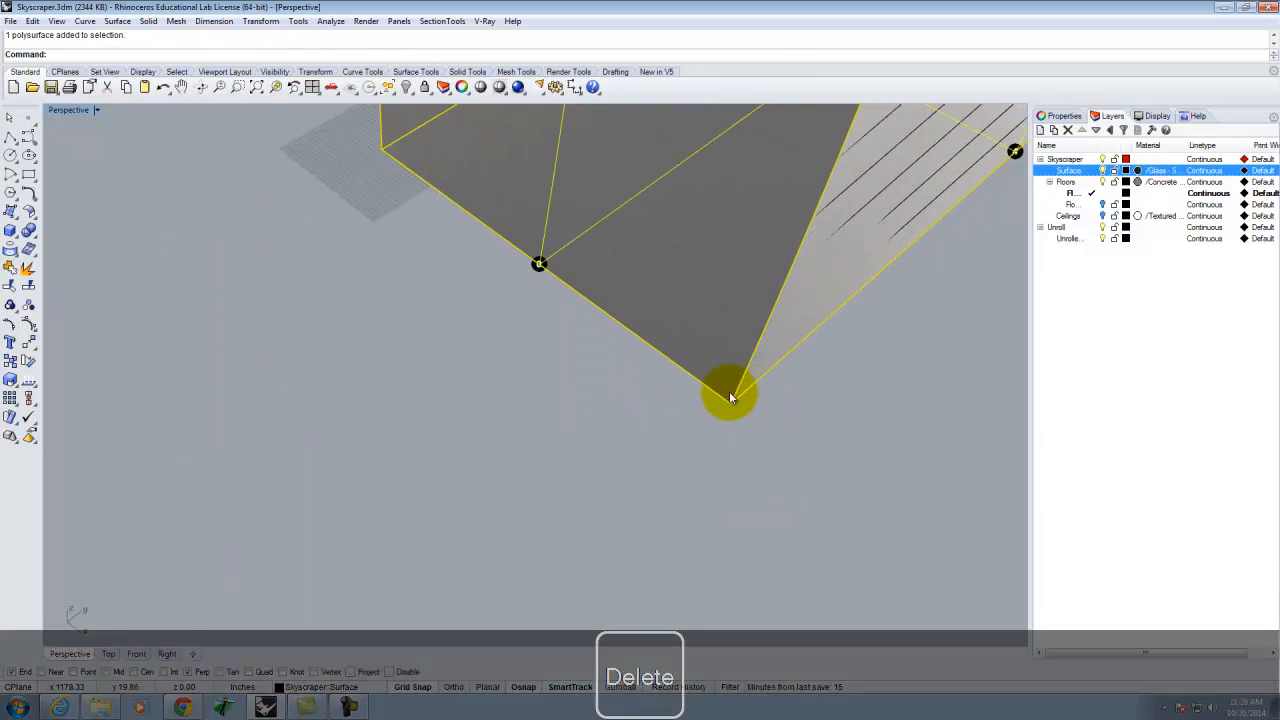
{"action": "key", "text": "ctrl+z"}
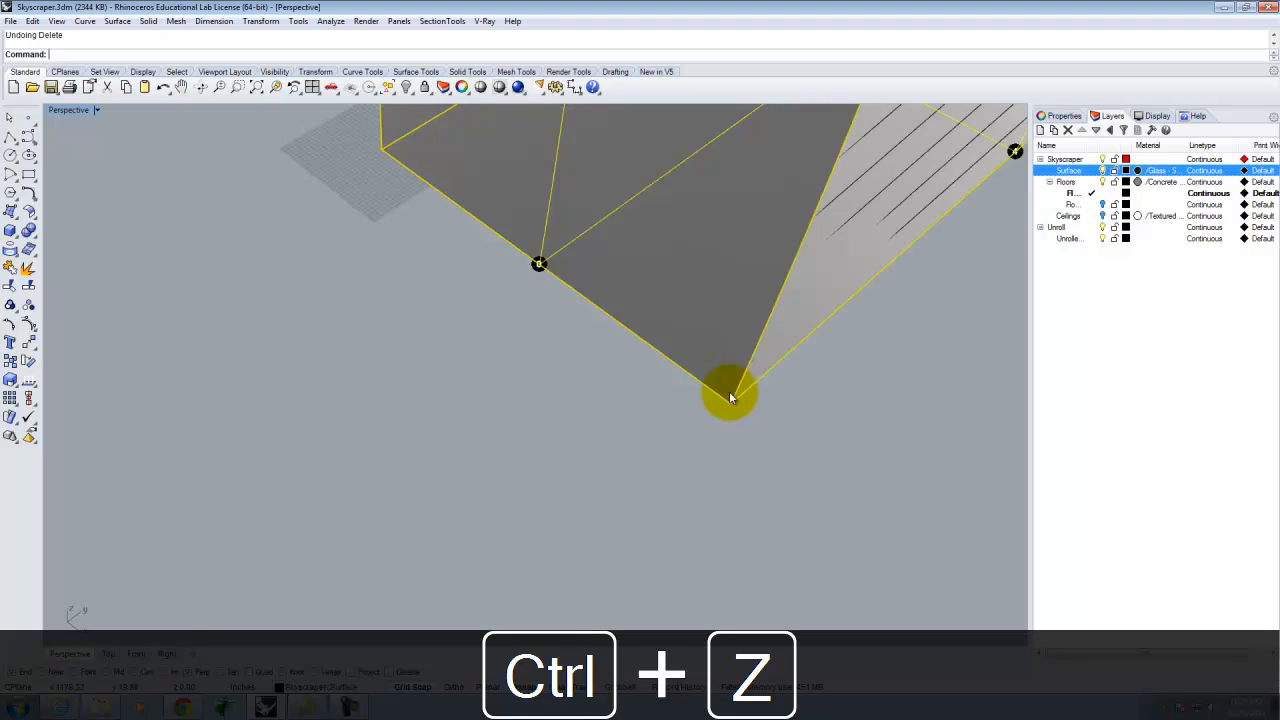
{"action": "scroll", "coordinate": [586, 424], "scroll_direction": "down", "scroll_amount": 6}
{"action": "scroll", "coordinate": [678, 215], "scroll_direction": "up", "scroll_amount": 2}
{"action": "left_click", "coordinate": [788, 207]}
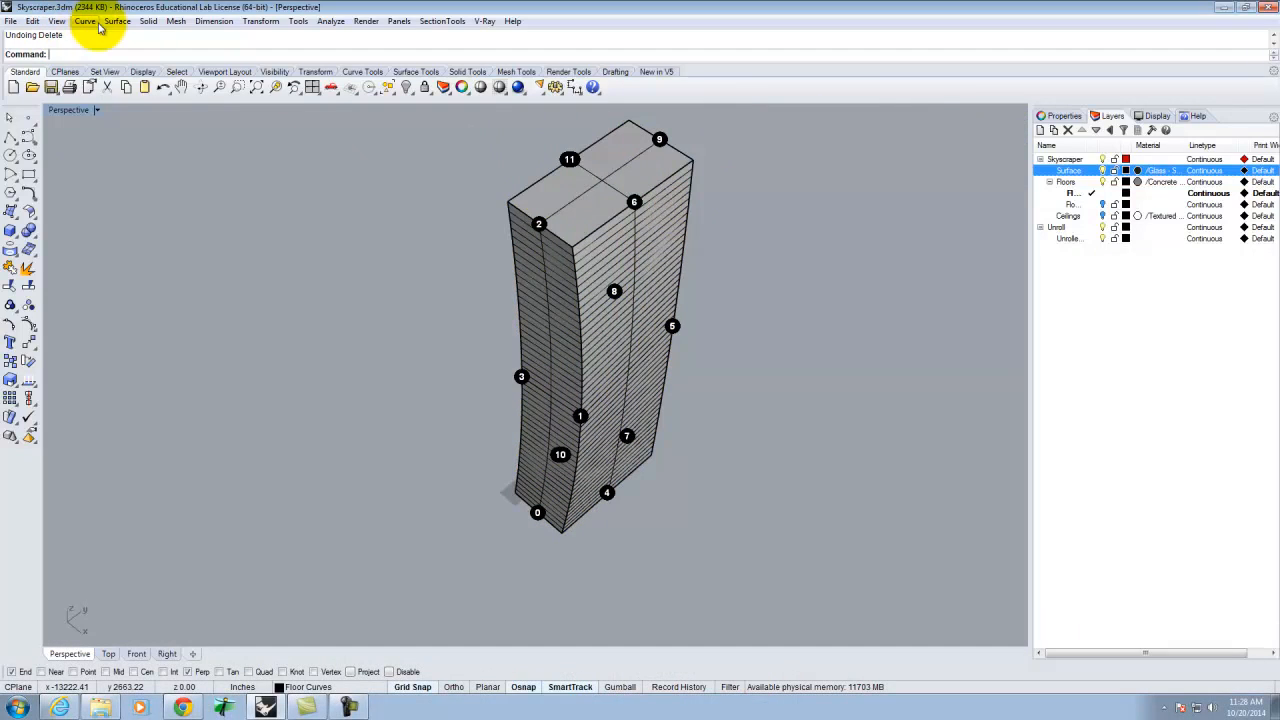
Step: Unroll the tower's outer polysurface together with the curves on the Floor Curves layer, leaving the numbered label dots out of the selection
{"action": "type", "text": "unroll"}
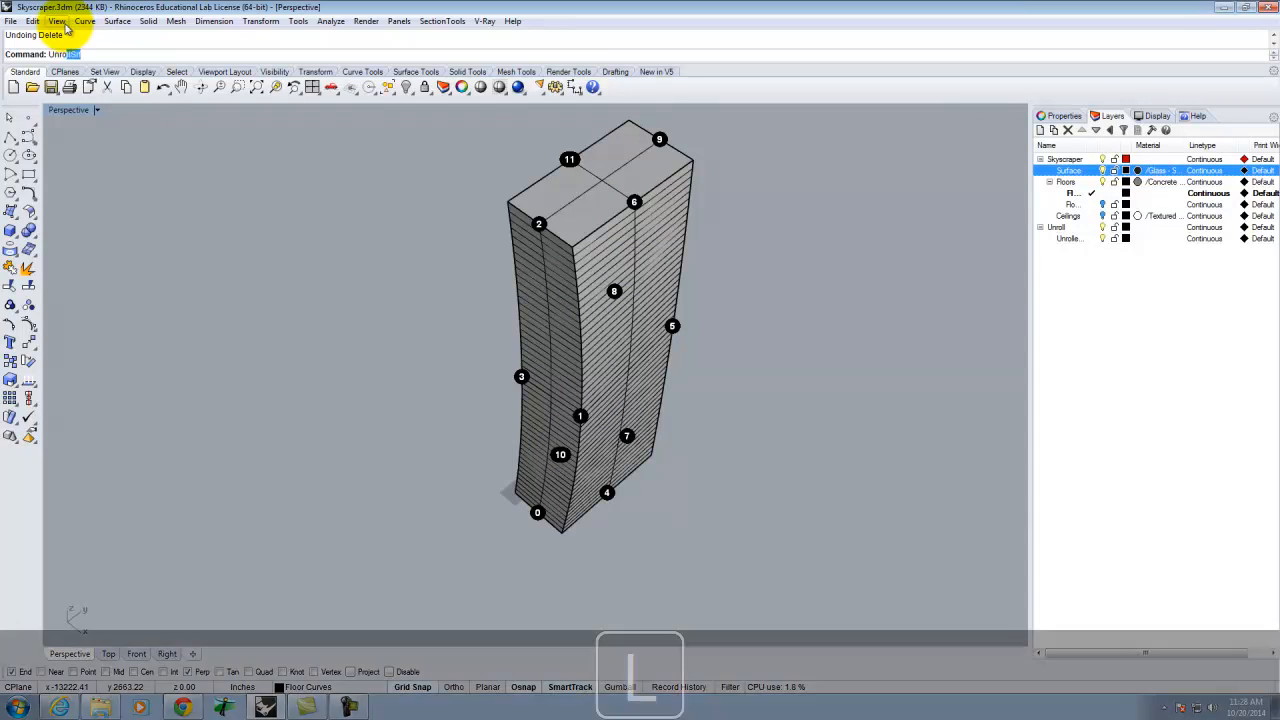
{"action": "key", "text": "Return"}
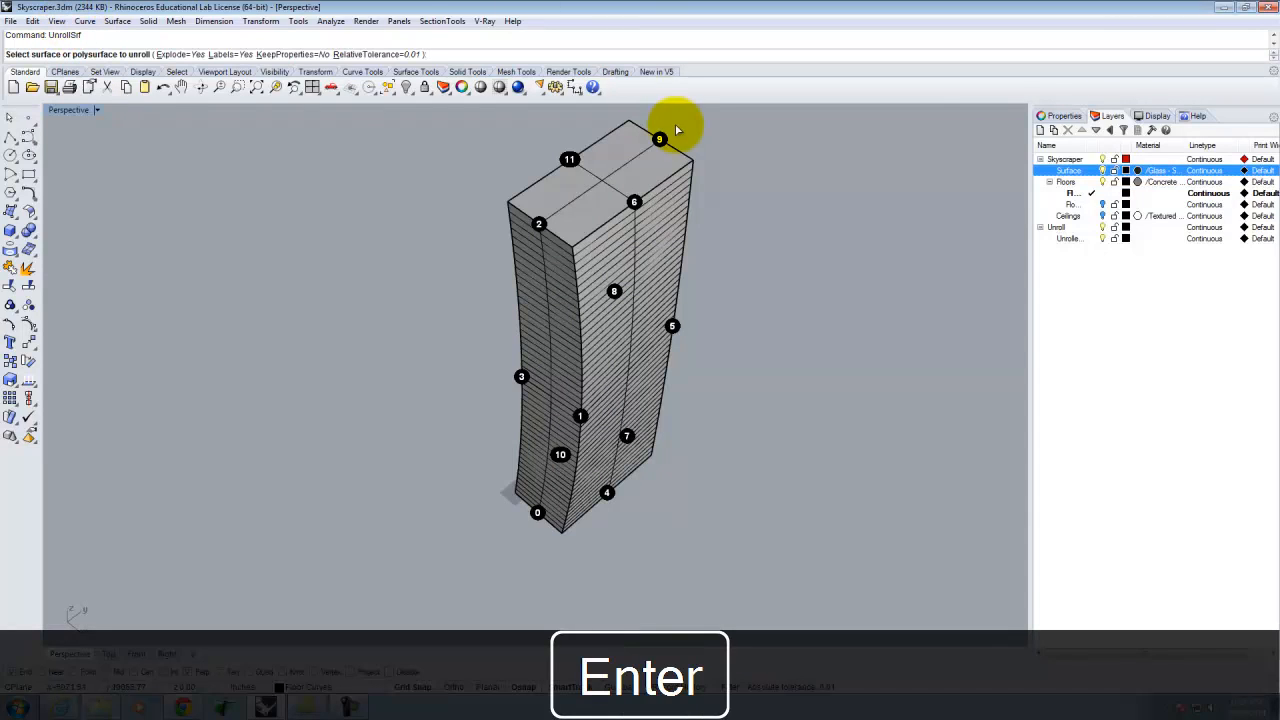
{"action": "left_click", "coordinate": [624, 134]}
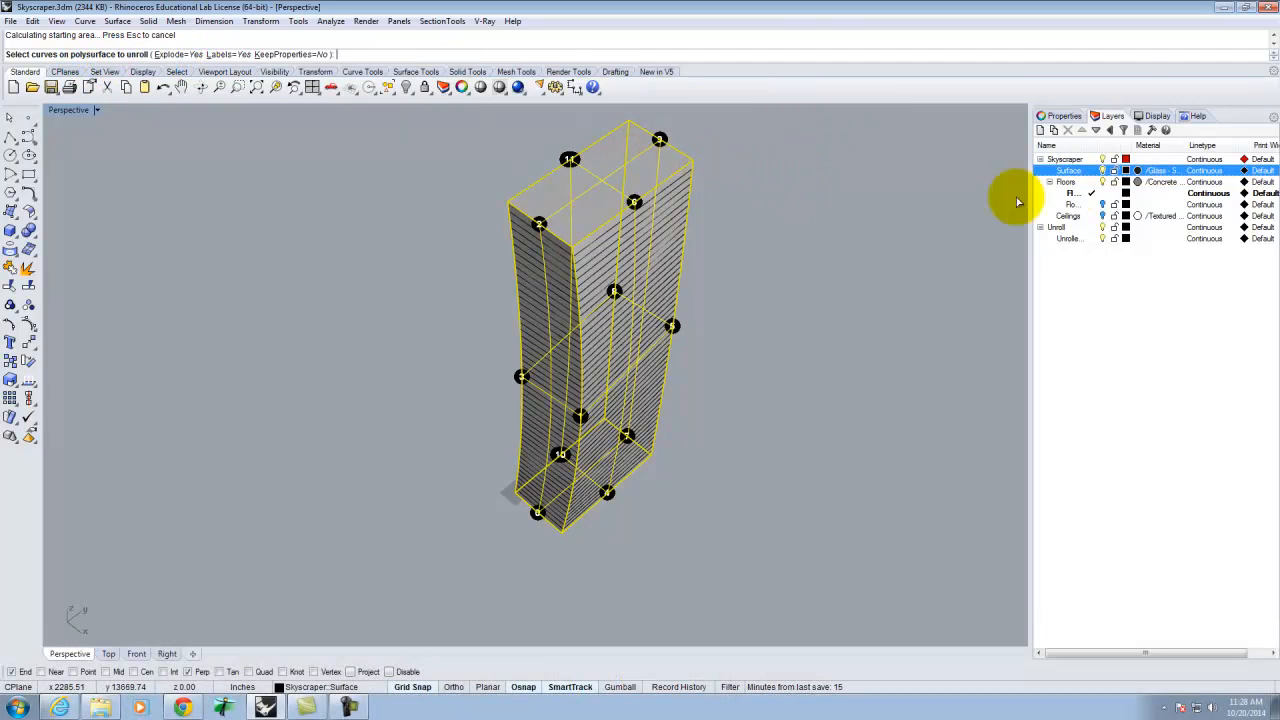
{"action": "right_click", "coordinate": [1076, 194]}
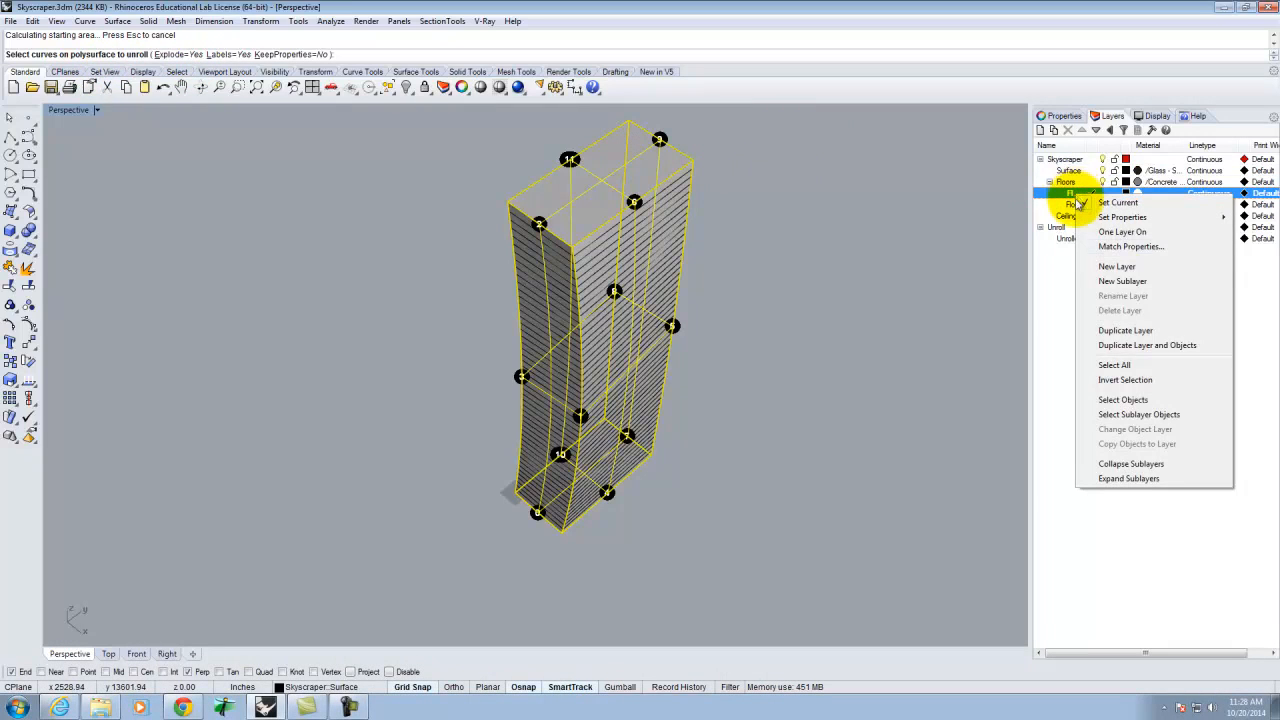
{"action": "left_click", "coordinate": [1108, 399]}
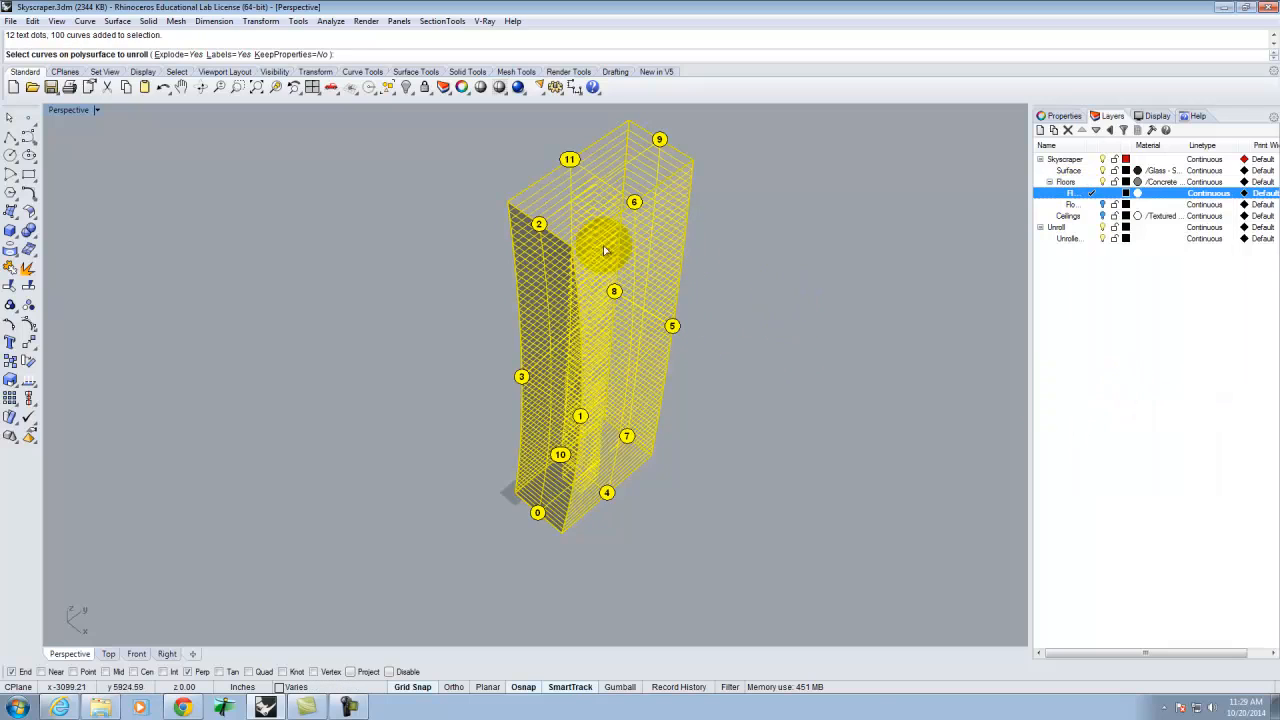
{"action": "left_click", "coordinate": [660, 140]}
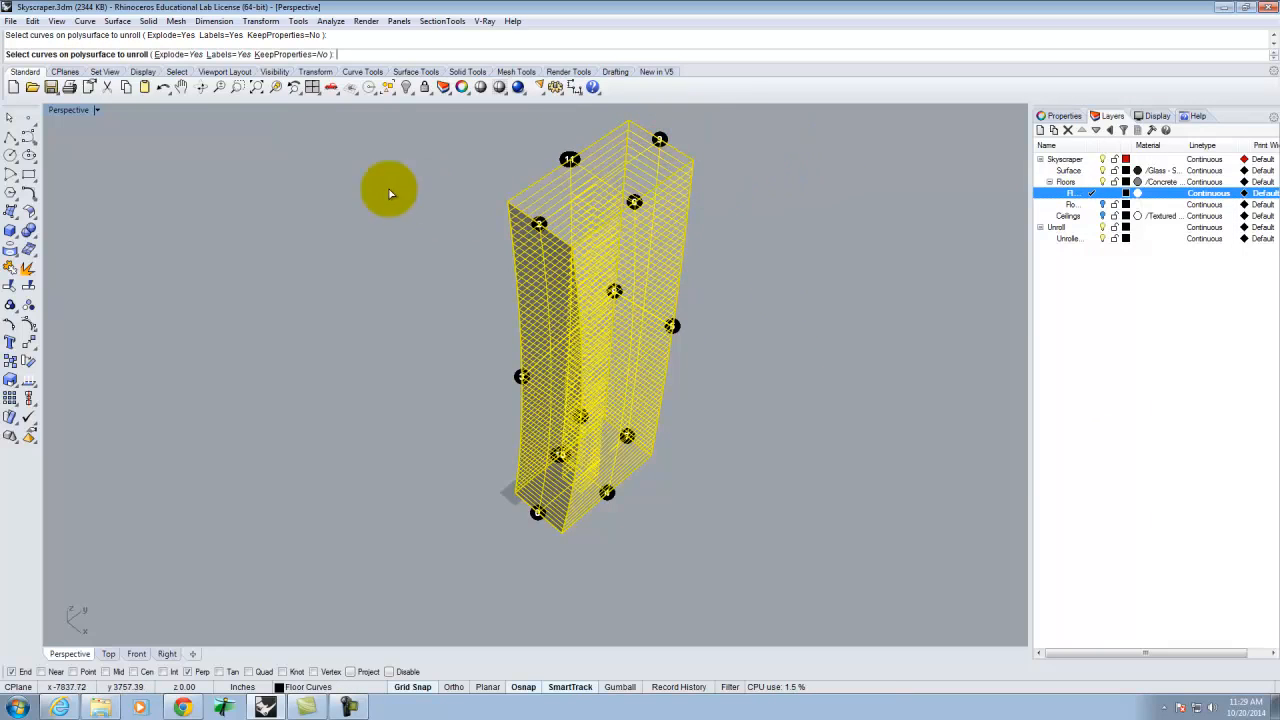
{"action": "key", "text": "Return"}
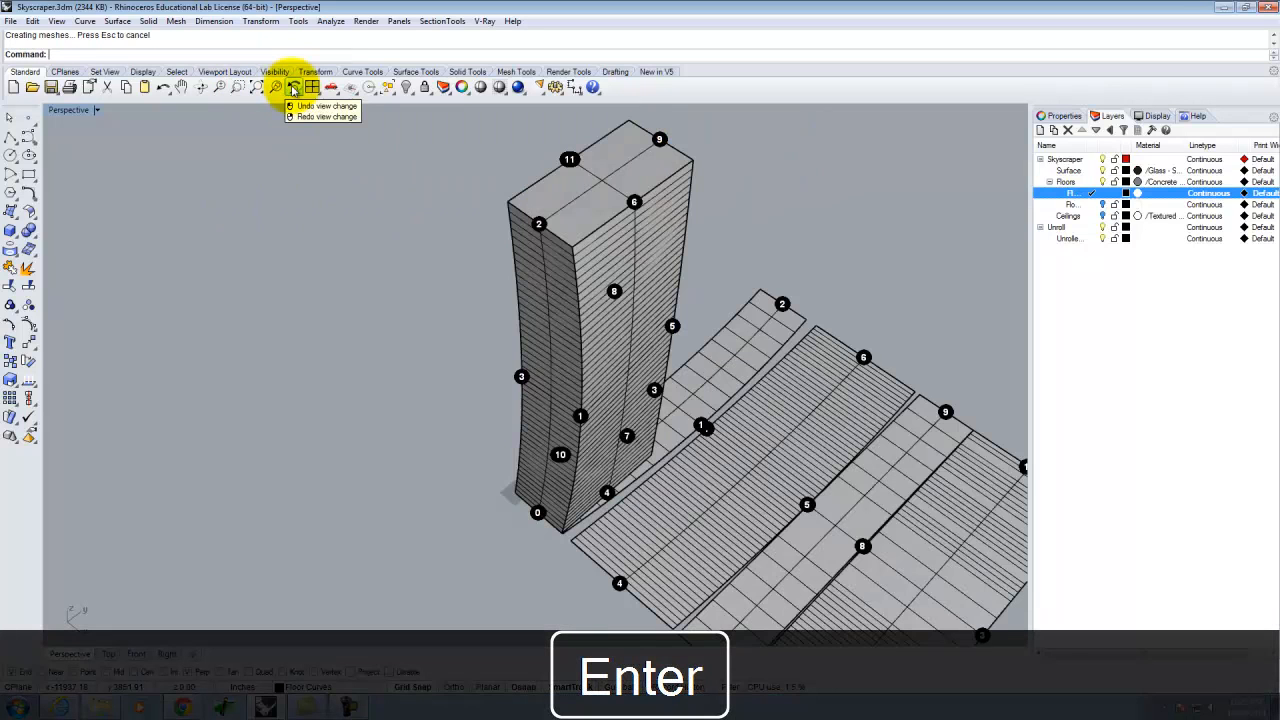
Step: Examine the unrolled faces with their floor lines and delete the unrolled pieces beside the tower
{"action": "left_click", "coordinate": [766, 318]}
{"action": "left_click", "coordinate": [806, 281]}
{"action": "scroll", "coordinate": [752, 250], "scroll_direction": "down", "scroll_amount": 5}
{"action": "scroll", "coordinate": [828, 299], "scroll_direction": "up", "scroll_amount": 4}
{"action": "left_click", "coordinate": [810, 370]}
{"action": "left_click", "coordinate": [917, 296]}
{"action": "scroll", "coordinate": [605, 193], "scroll_direction": "down", "scroll_amount": 3}
{"action": "left_click_drag", "start_coordinate": [785, 184], "coordinate": [635, 453]}
{"action": "key", "text": "Delete"}
Step: Create a box beside the tower with a 100' by 200' base and a height of 600'
{"action": "scroll", "coordinate": [593, 230], "scroll_direction": "up", "scroll_amount": 1}
{"action": "scroll", "coordinate": [593, 230], "scroll_direction": "up", "scroll_amount": 2}
{"action": "scroll", "coordinate": [565, 234], "scroll_direction": "up", "scroll_amount": 3}
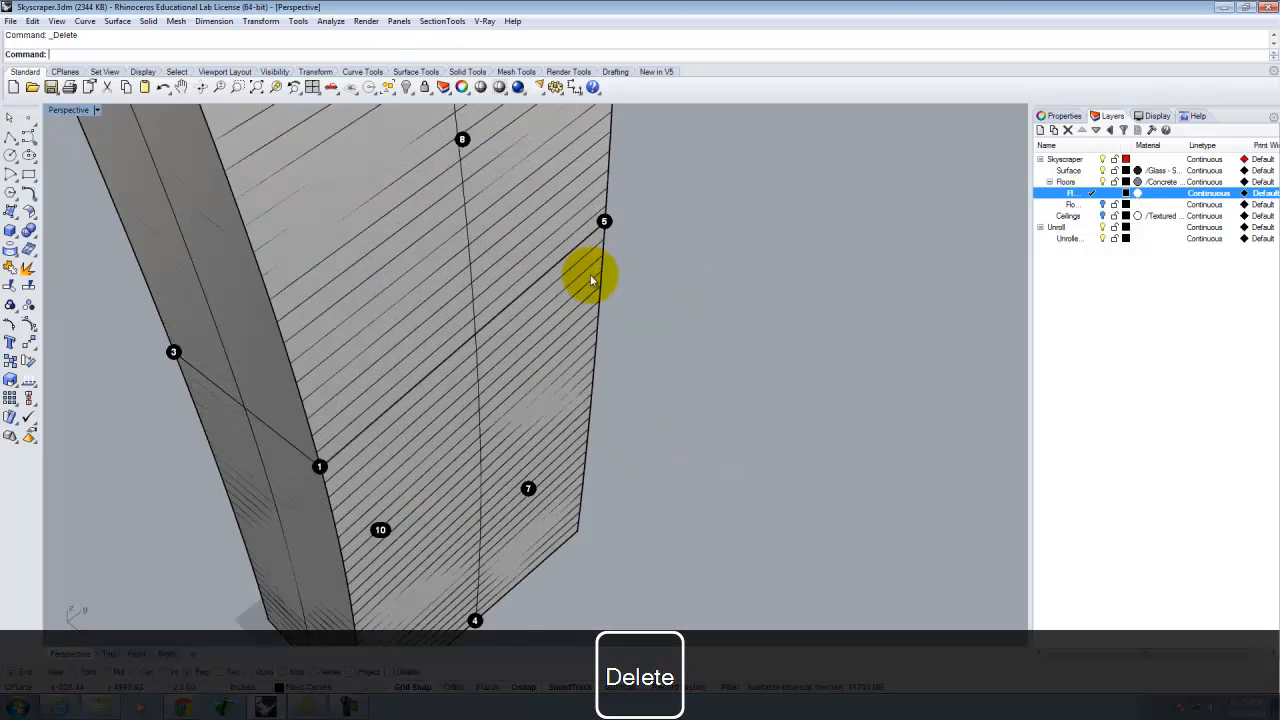
{"action": "scroll", "coordinate": [578, 230], "scroll_direction": "down", "scroll_amount": 5}
{"action": "scroll", "coordinate": [437, 249], "scroll_direction": "down", "scroll_amount": 2}
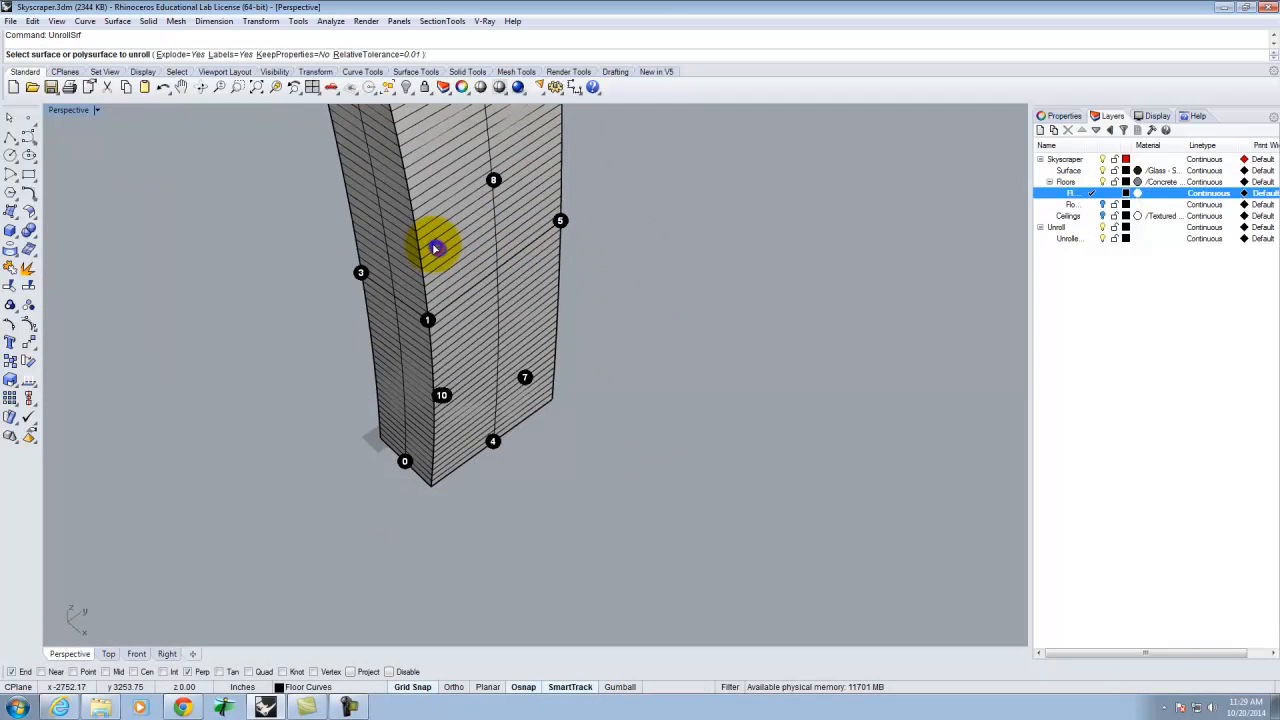
{"action": "right_click", "coordinate": [420, 265]}
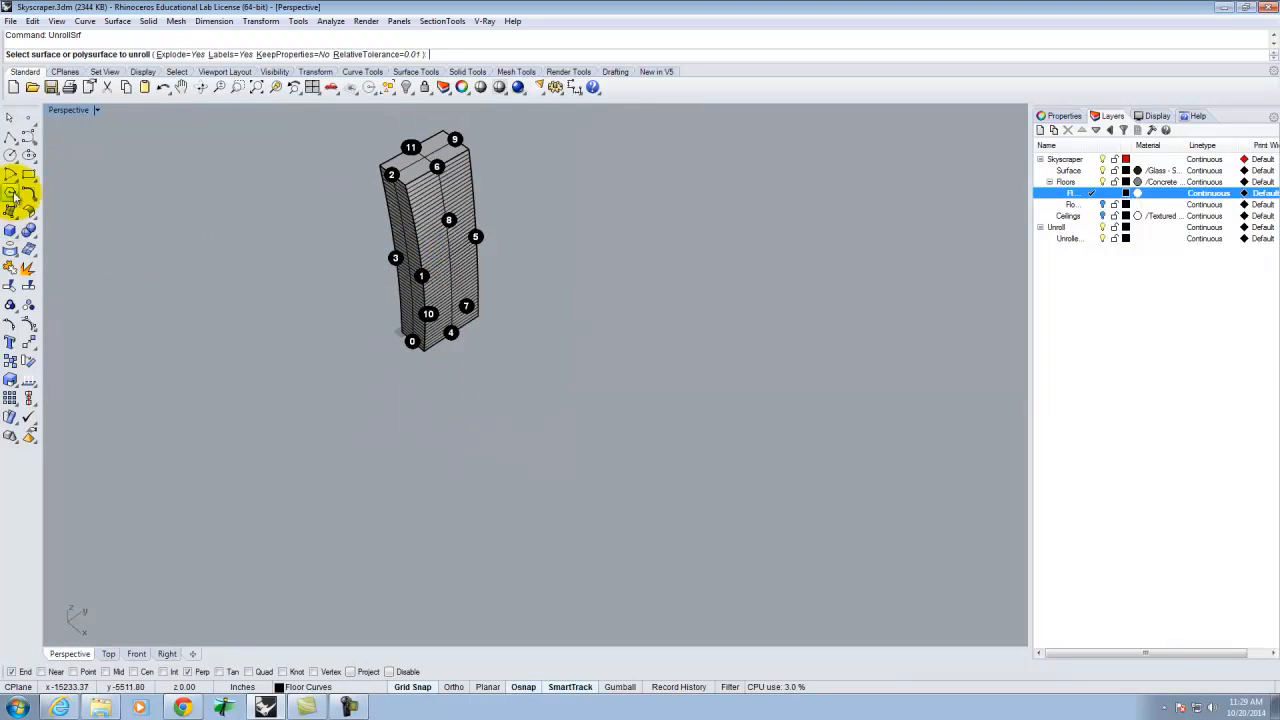
{"action": "left_click", "coordinate": [10, 231]}
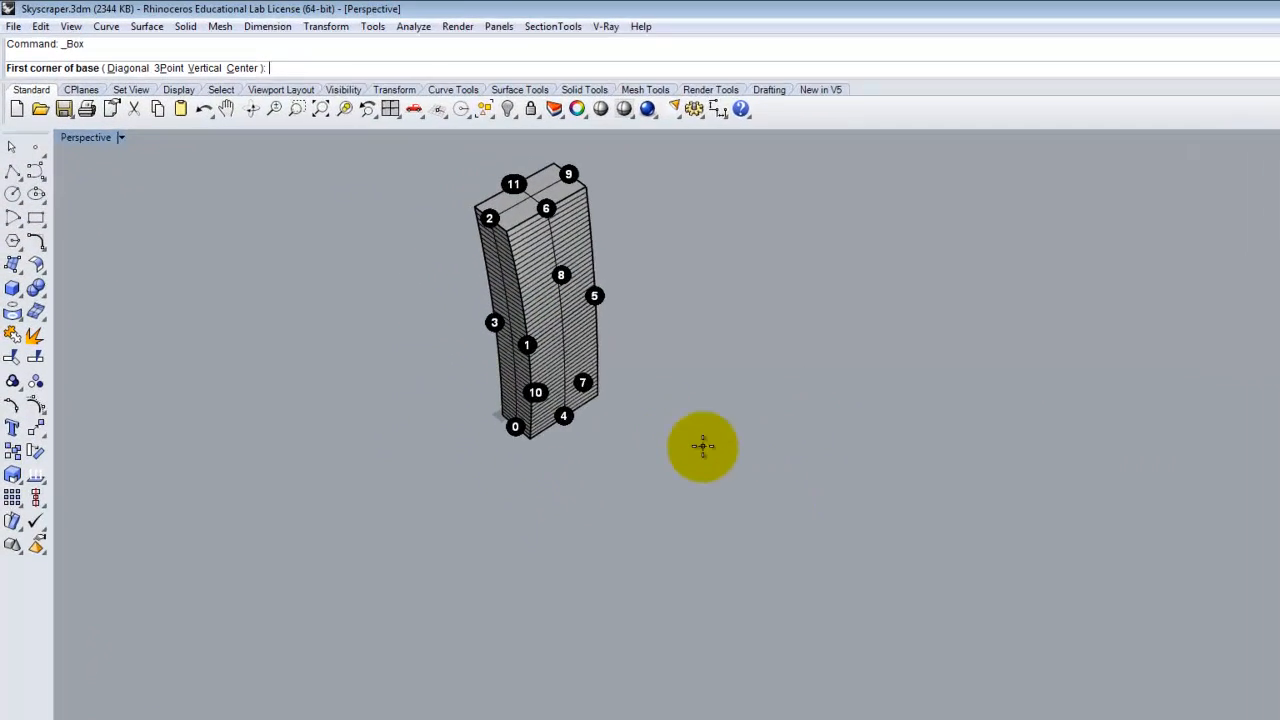
{"action": "left_click", "coordinate": [688, 503]}
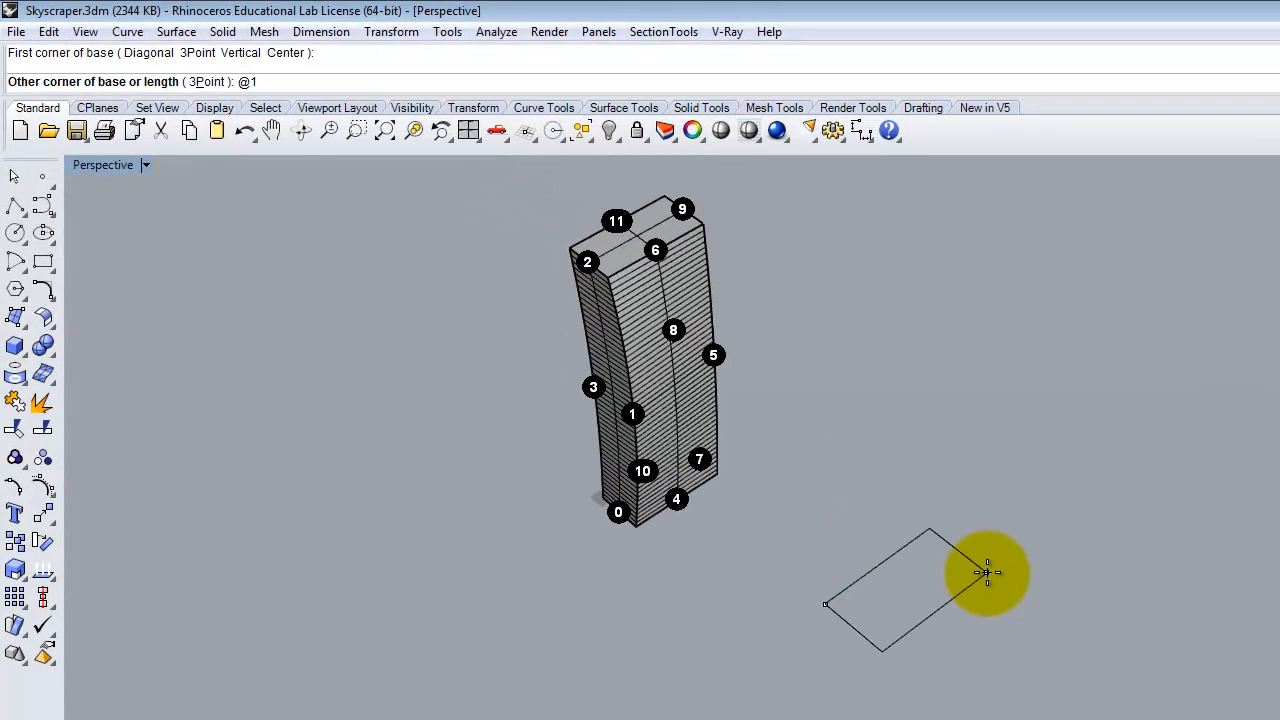
{"action": "type", "text": "@100',200'"}
{"action": "key", "text": "Return"}
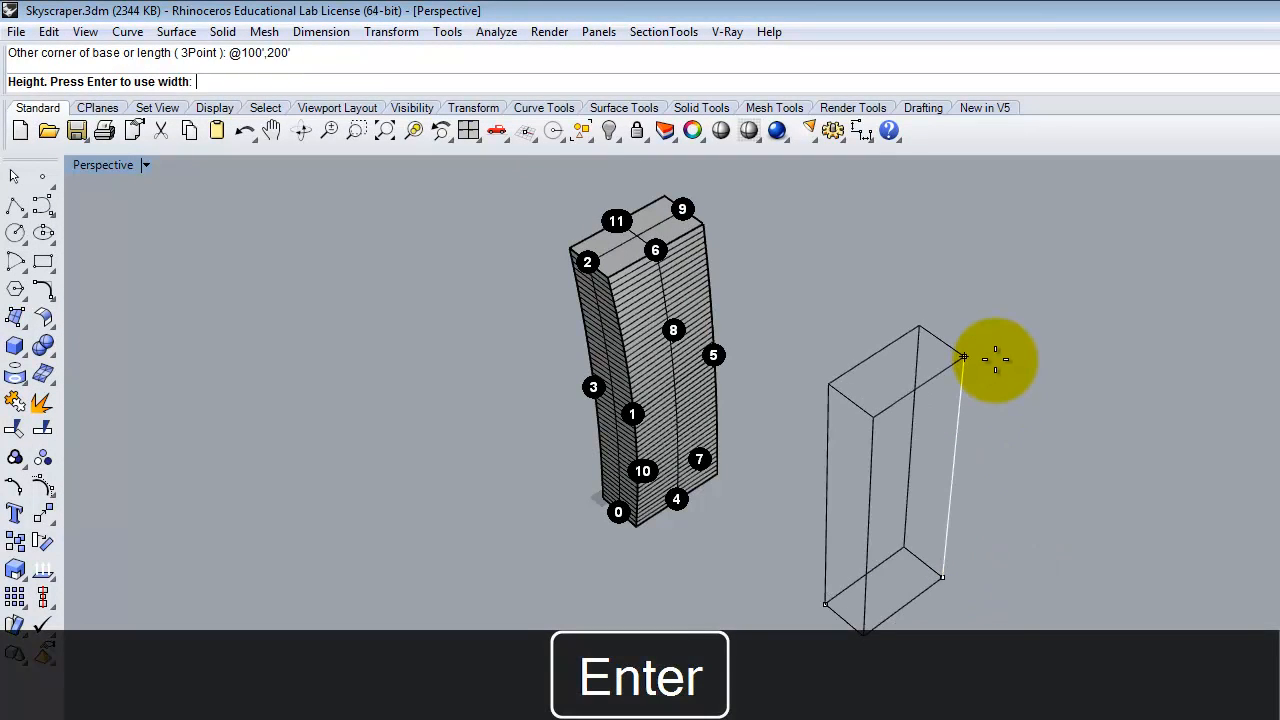
{"action": "type", "text": "600'"}
{"action": "key", "text": "Return"}
{"action": "left_click", "coordinate": [866, 440]}
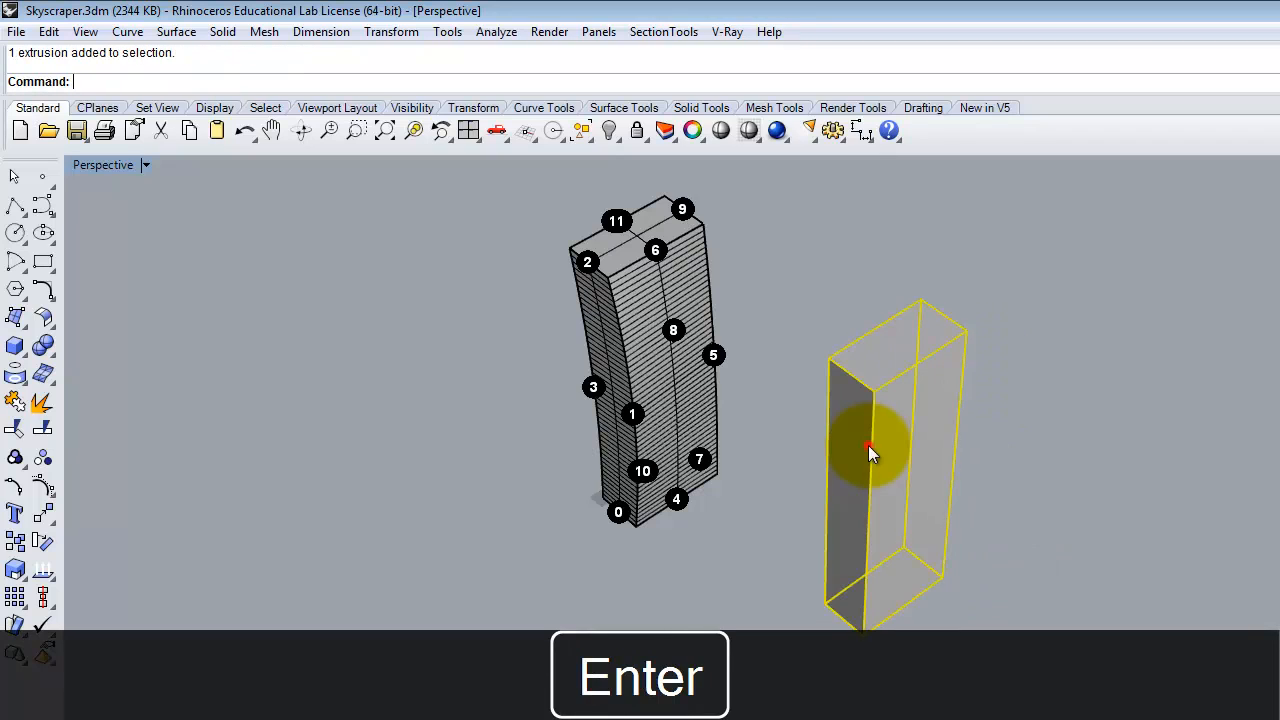
{"action": "right_click_drag", "start_coordinate": [837, 531], "coordinate": [968, 536]}
{"action": "right_click", "coordinate": [969, 535]}
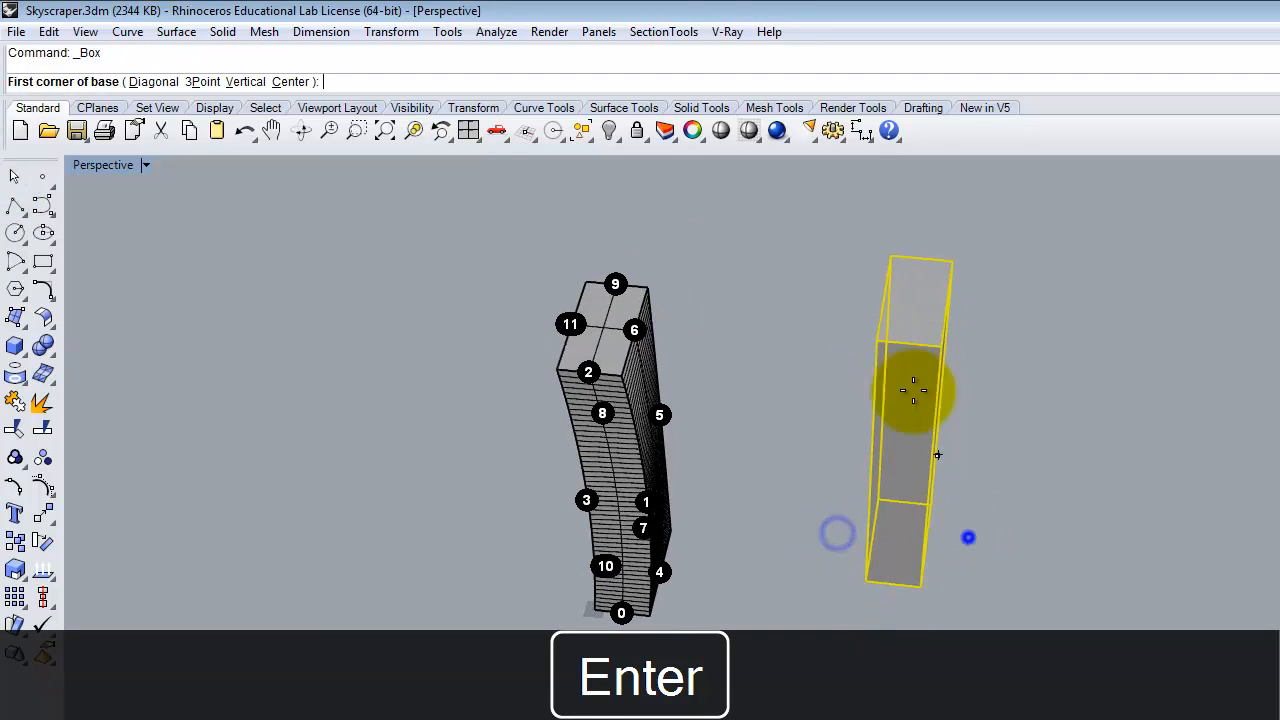
{"action": "scroll", "coordinate": [878, 306], "scroll_direction": "up", "scroll_amount": 6}
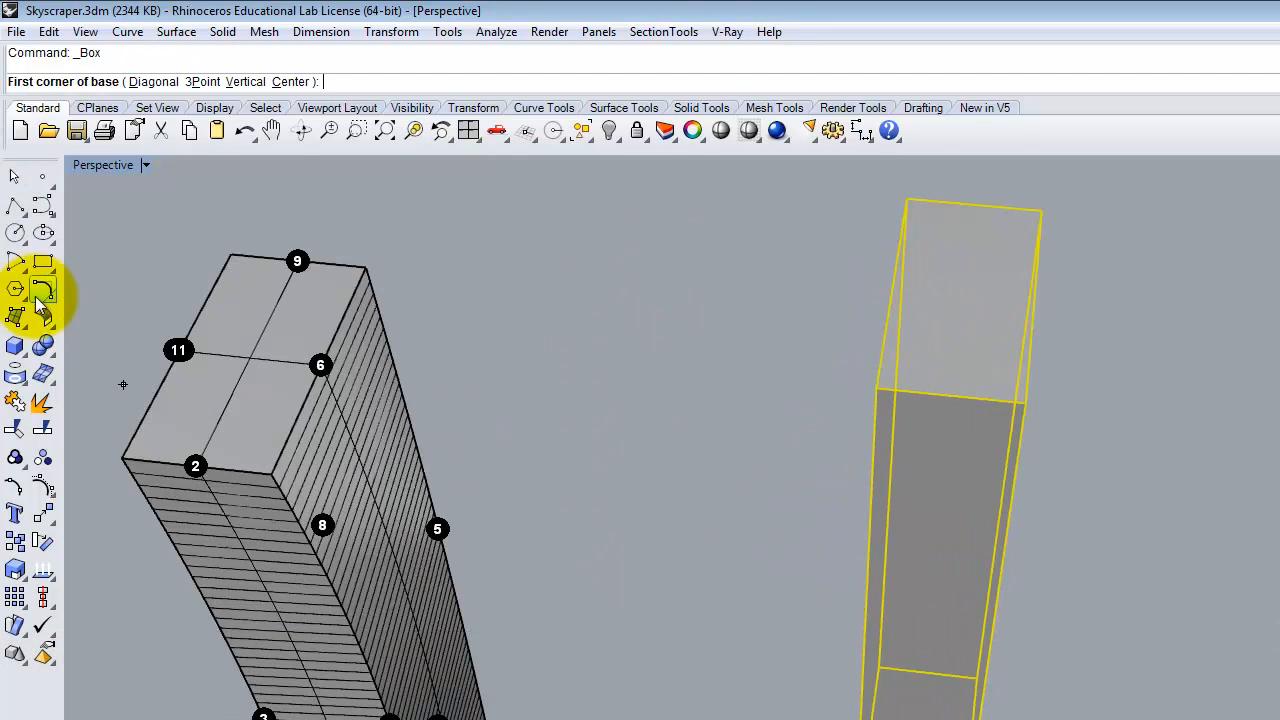
{"action": "left_click", "coordinate": [15, 204]}
{"action": "key", "text": "Escape"}
{"action": "key", "text": "Escape"}
Step: Try rebuilding the box with a point count of 5 and degree 3, and cancel the rebuild
{"action": "left_click", "coordinate": [927, 402]}
{"action": "type", "text": "Rebuild"}
{"action": "key", "text": "Return"}
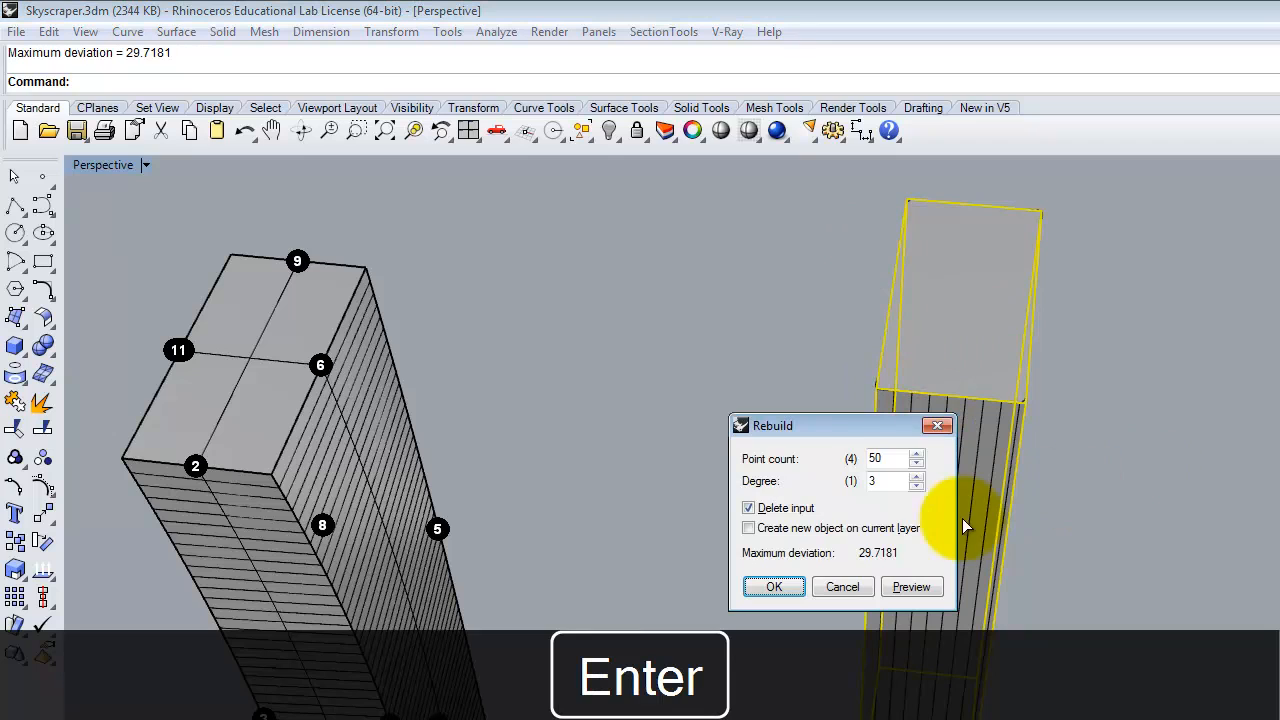
{"action": "double_click", "coordinate": [903, 453]}
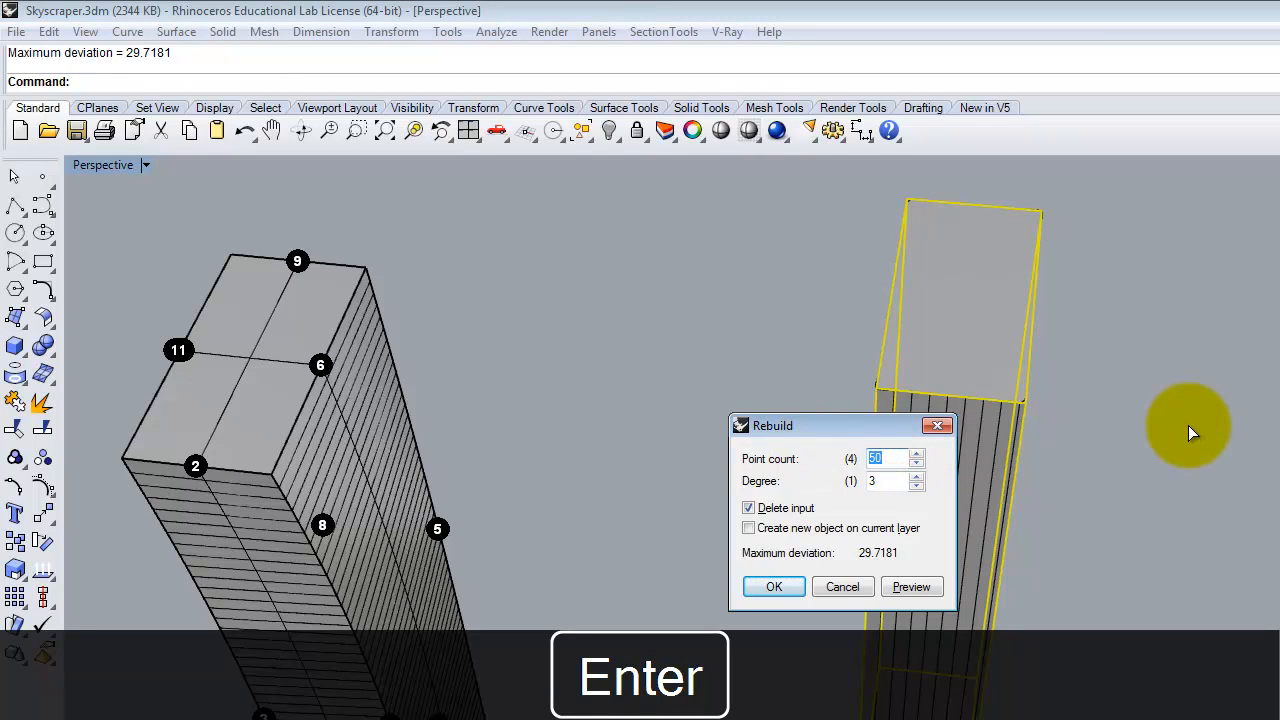
{"action": "type", "text": "5"}
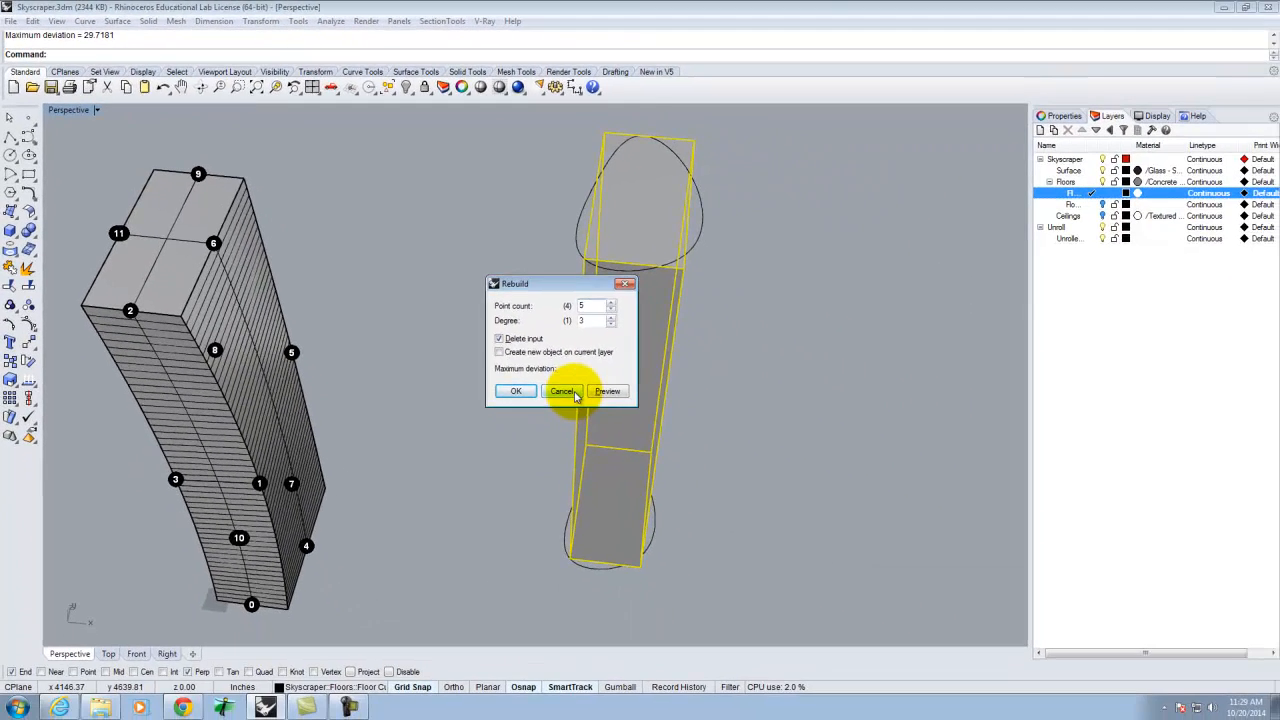
{"action": "left_click", "coordinate": [858, 587]}
Step: Create a triangular corner-point surface through the midpoints of two adjacent top edges and a low point on the box's shared vertical edge
{"action": "left_click", "coordinate": [806, 343]}
{"action": "right_click_drag", "start_coordinate": [623, 434], "coordinate": [694, 423]}
{"action": "left_click", "coordinate": [701, 366]}
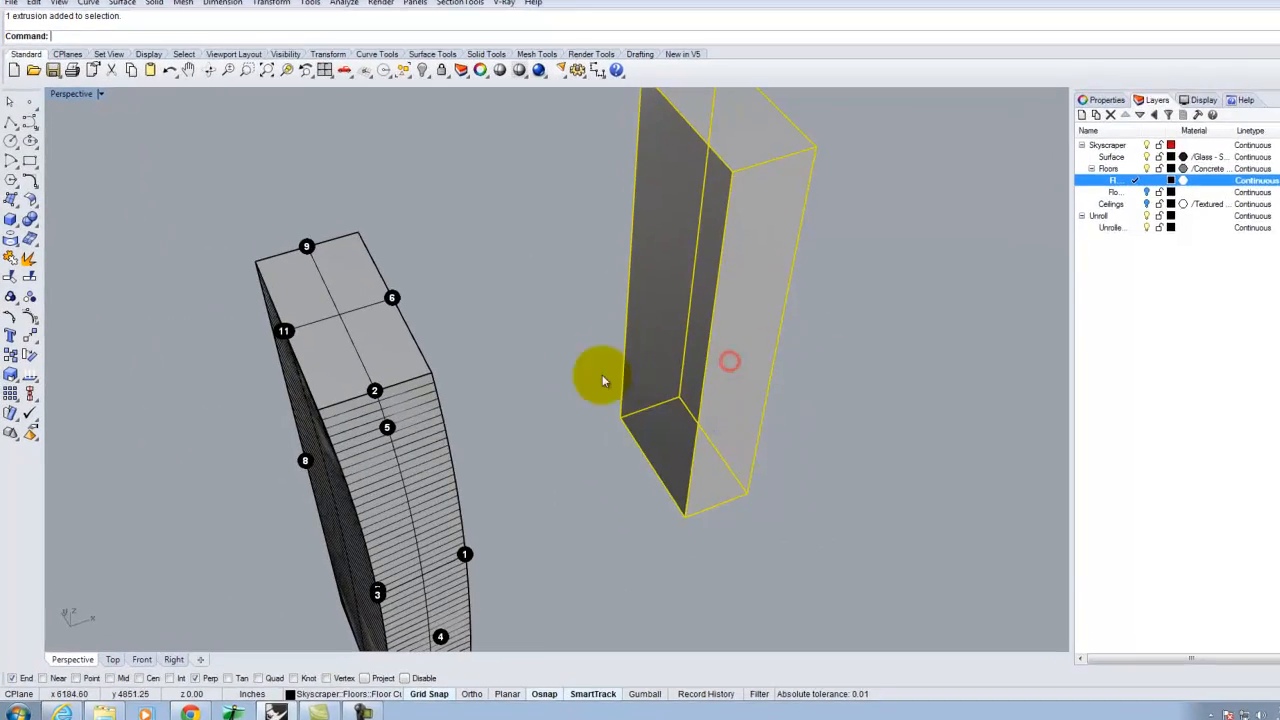
{"action": "scroll", "coordinate": [588, 380], "scroll_direction": "down", "scroll_amount": 5}
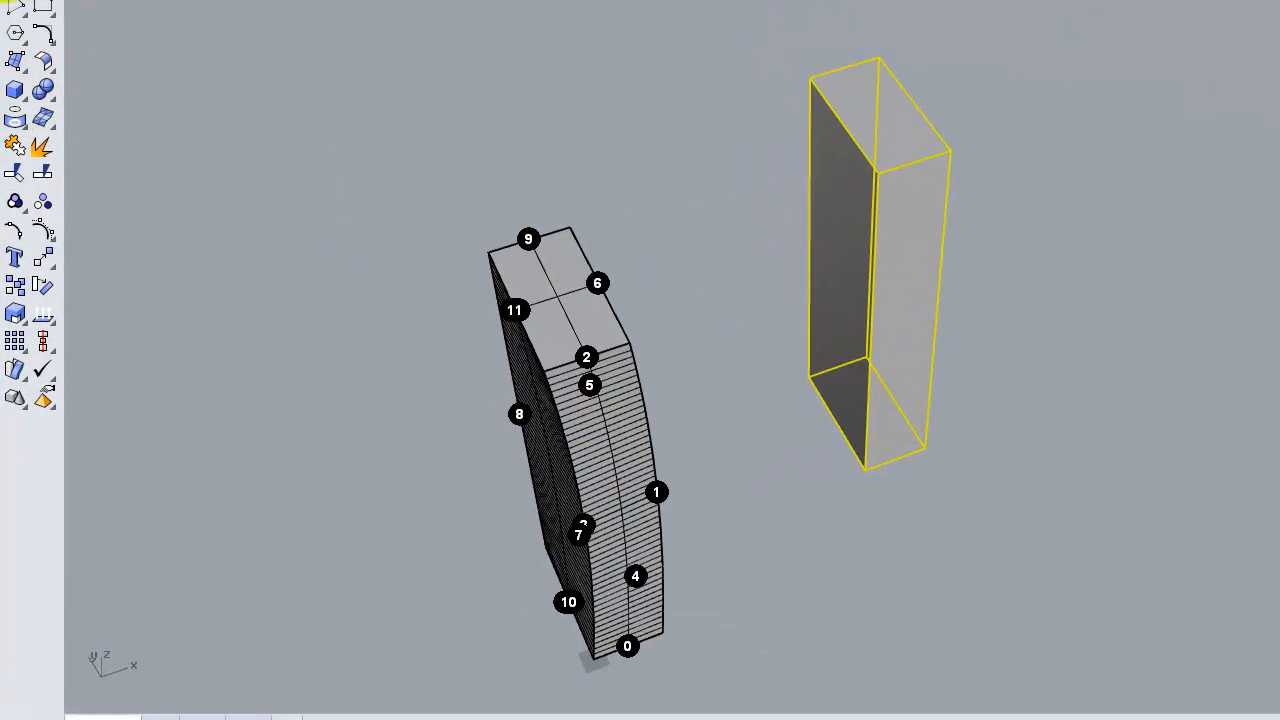
{"action": "left_click", "coordinate": [14, 65]}
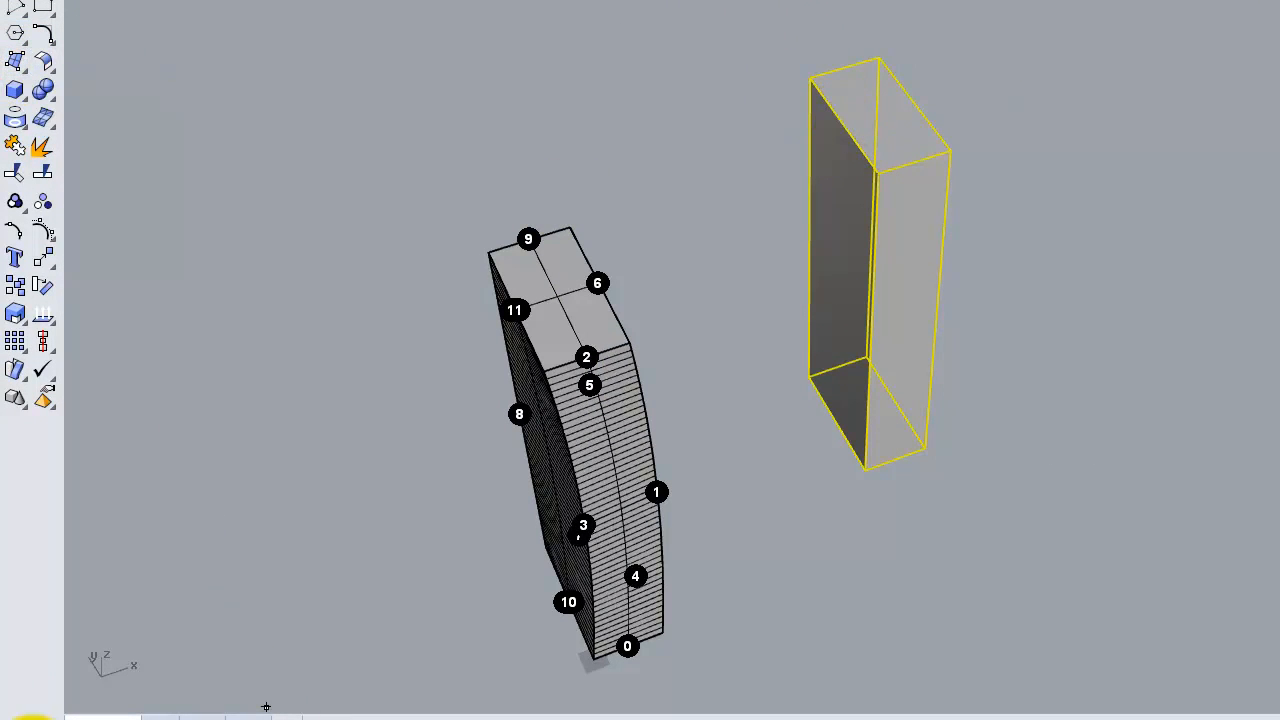
{"action": "left_click", "coordinate": [838, 113]}
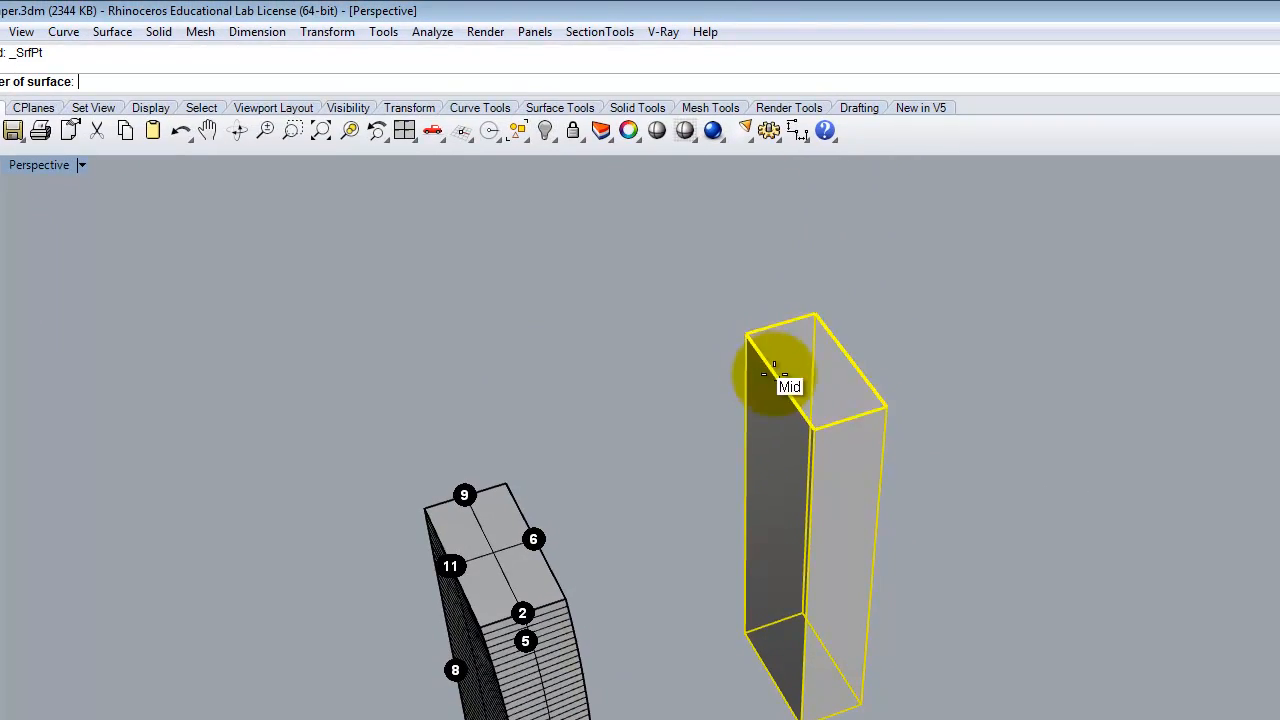
{"action": "left_click", "coordinate": [776, 370]}
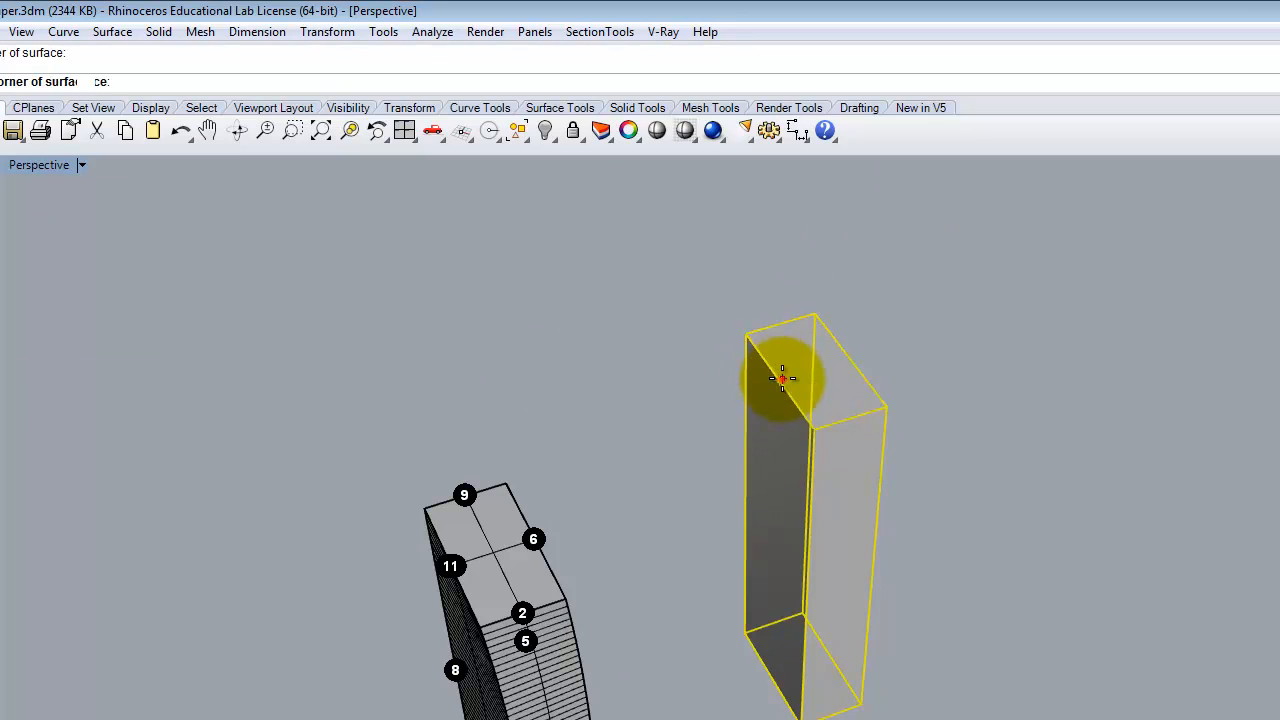
{"action": "left_click", "coordinate": [858, 422]}
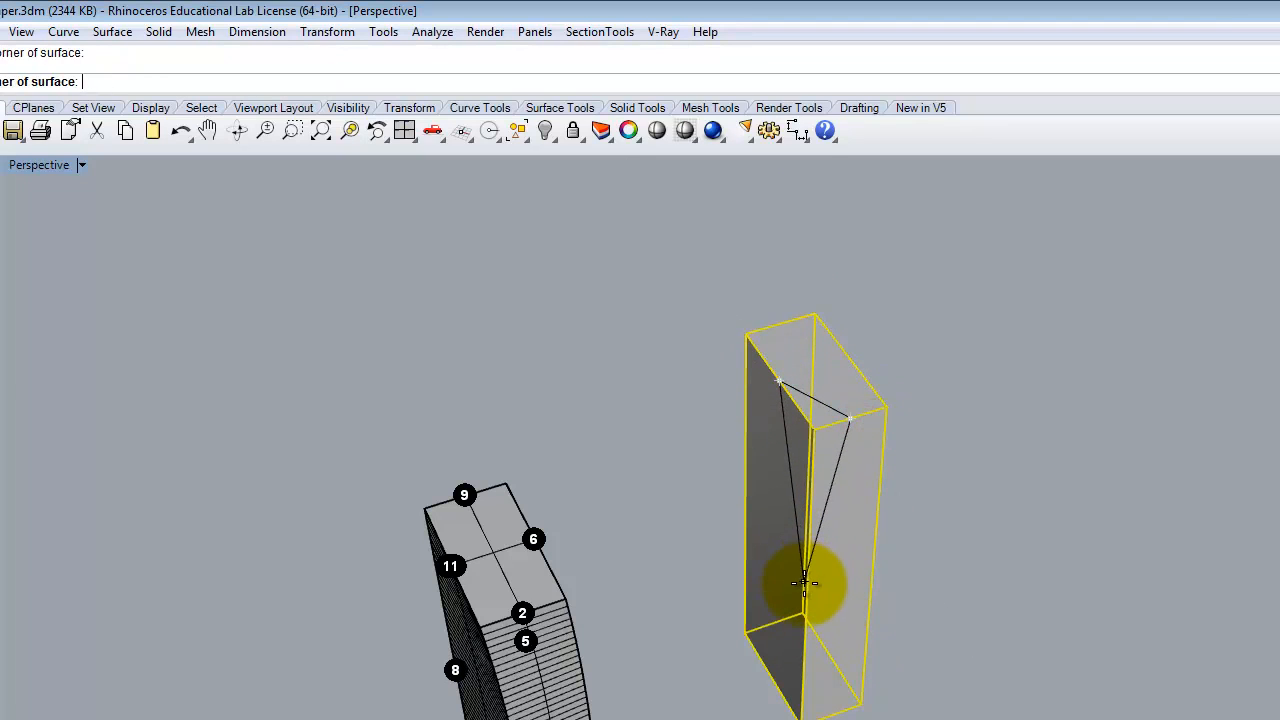
{"action": "key", "text": "Return"}
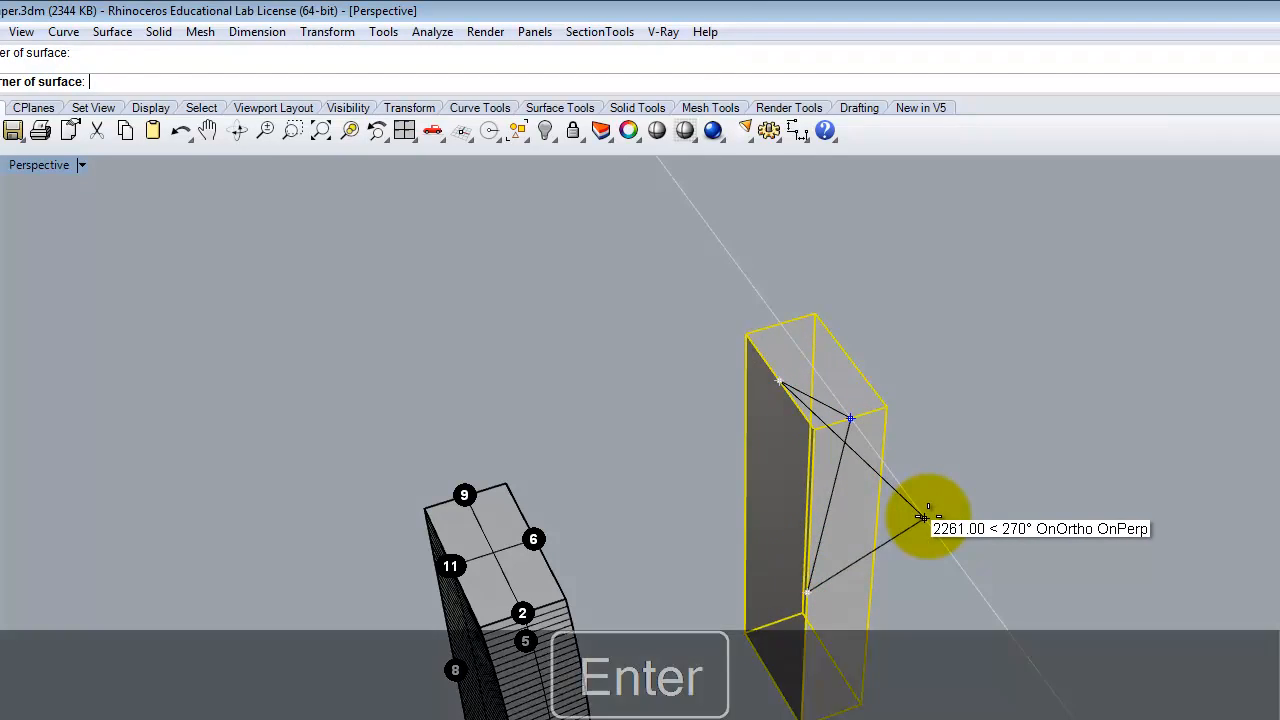
{"action": "right_click_drag", "start_coordinate": [895, 513], "coordinate": [851, 423]}
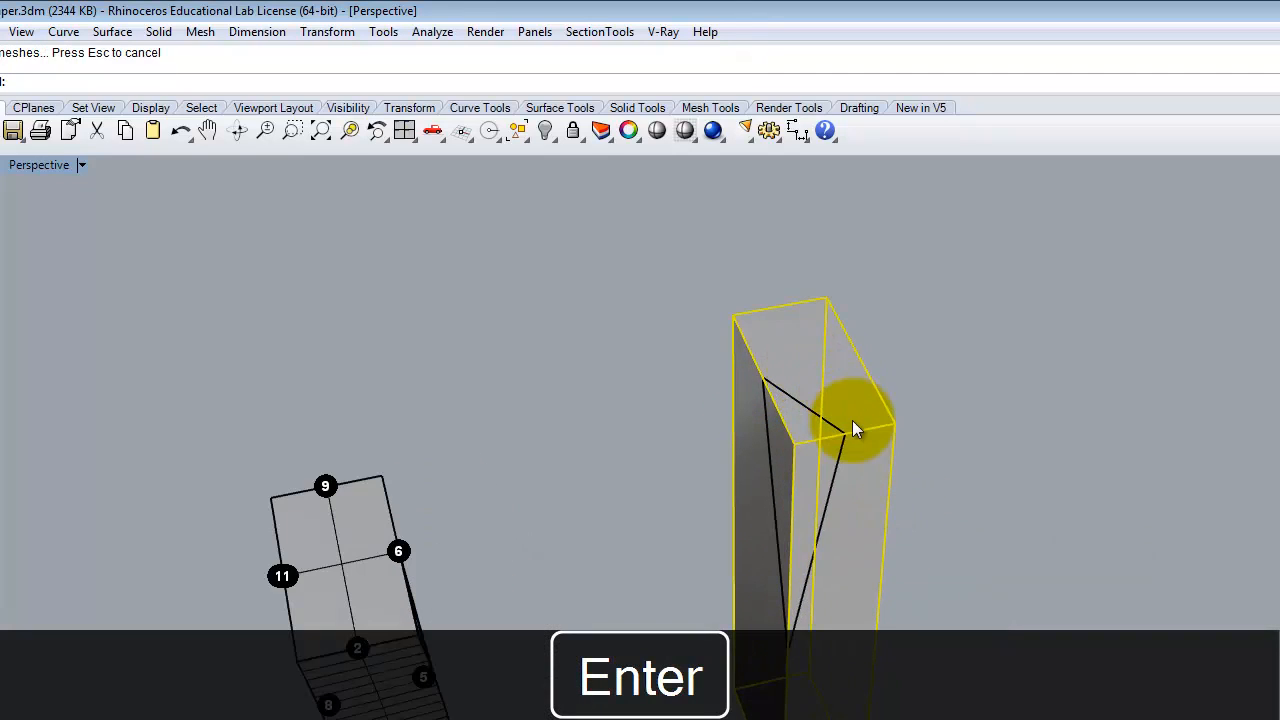
Step: Try to trim the box's corner with the triangular surface
{"action": "key", "text": "Escape"}
{"action": "left_click", "coordinate": [878, 420]}
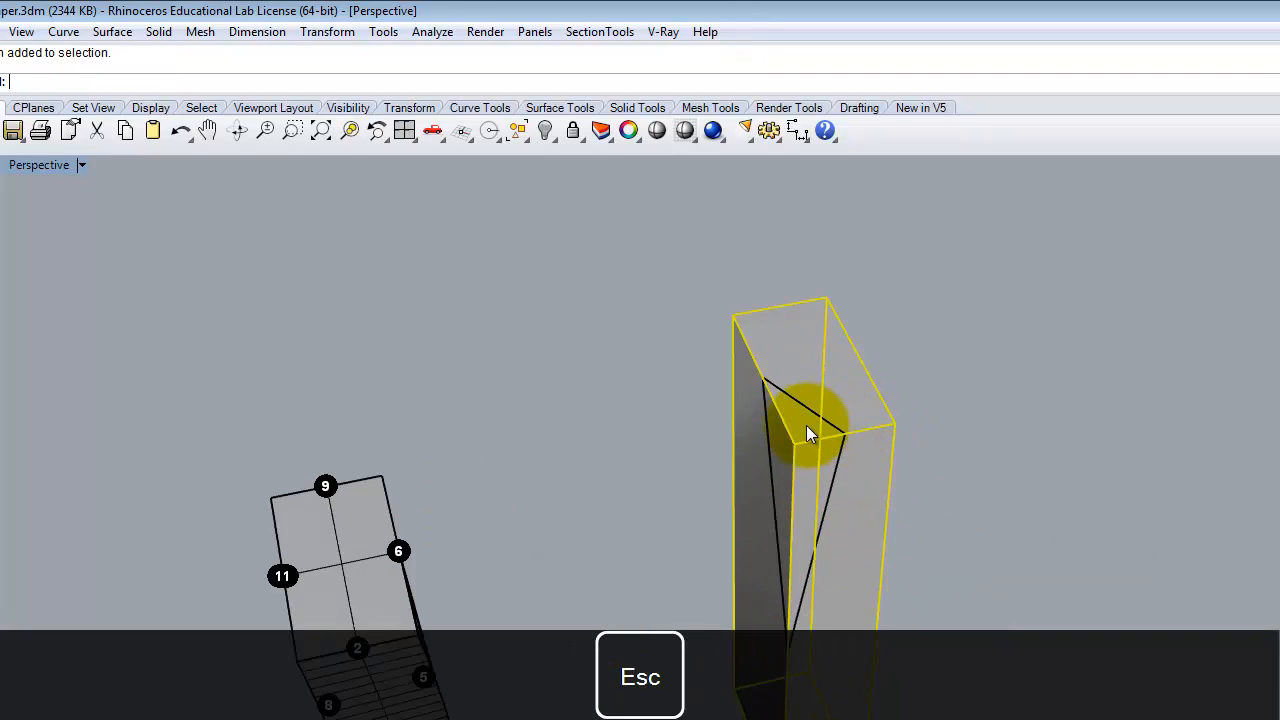
{"action": "key", "text": "Return"}
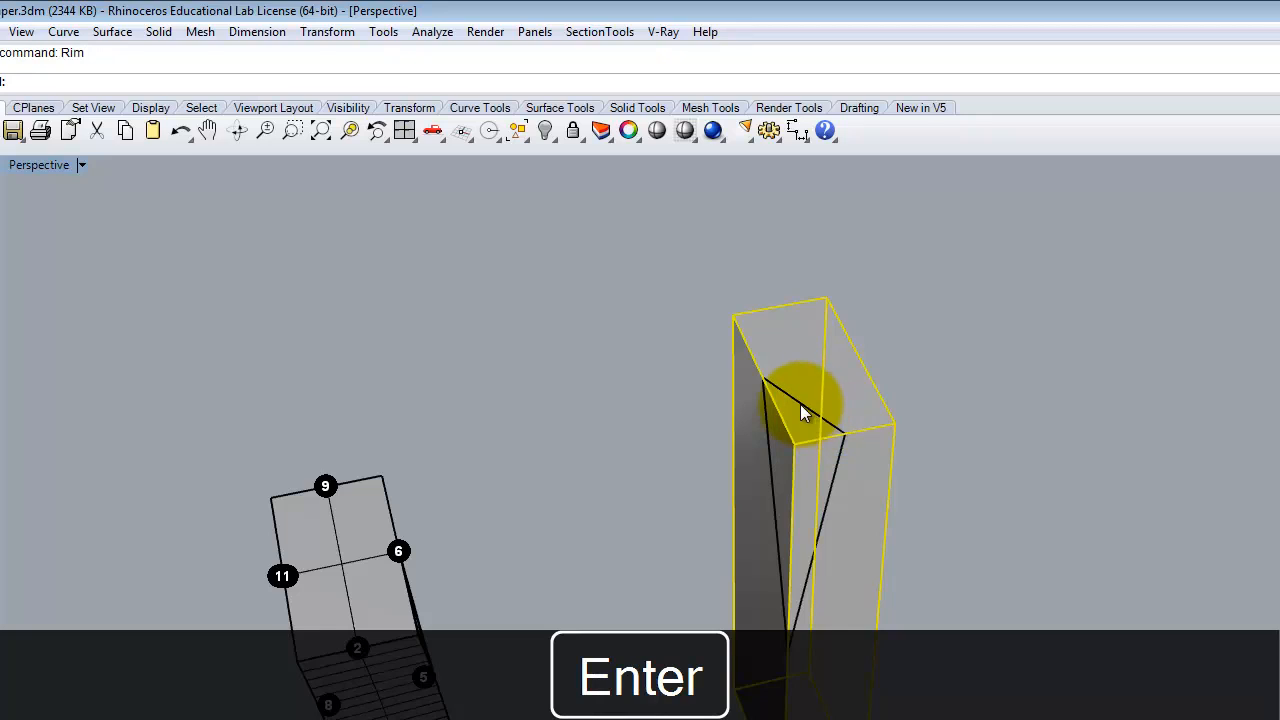
{"action": "left_click", "coordinate": [800, 404]}
{"action": "key", "text": "Escape"}
{"action": "left_click", "coordinate": [815, 412]}
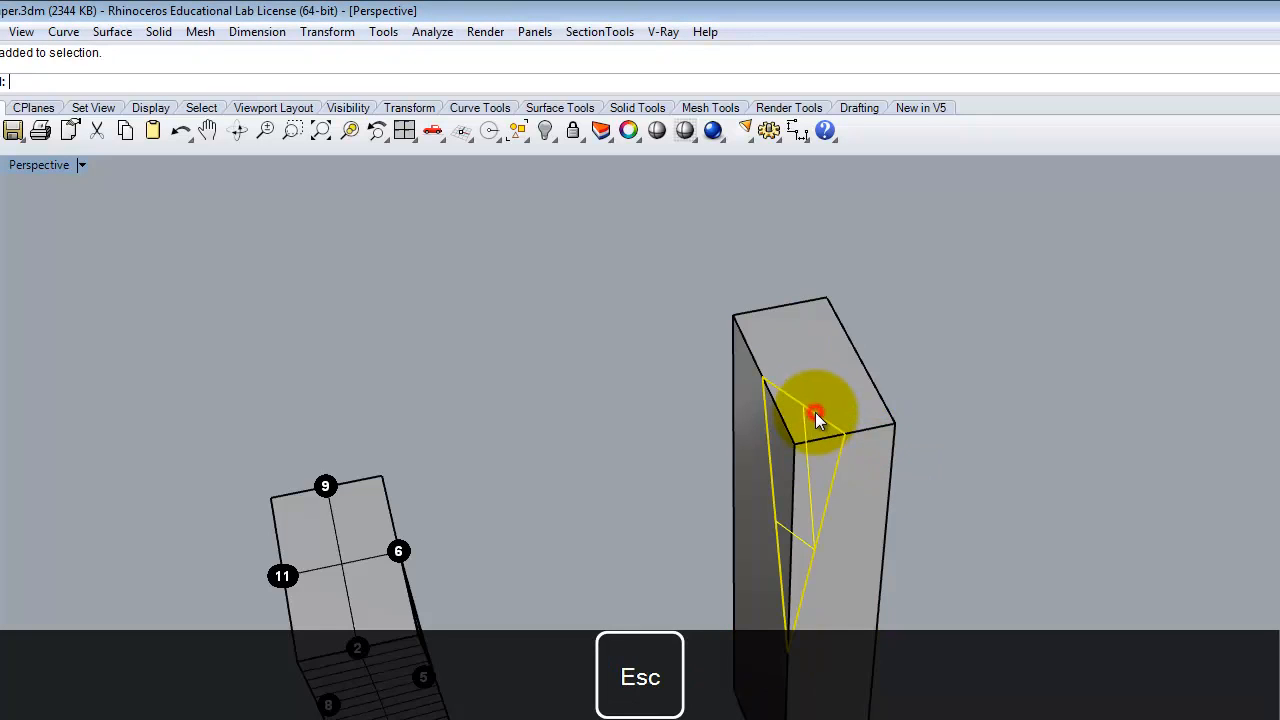
{"action": "key", "text": "Return"}
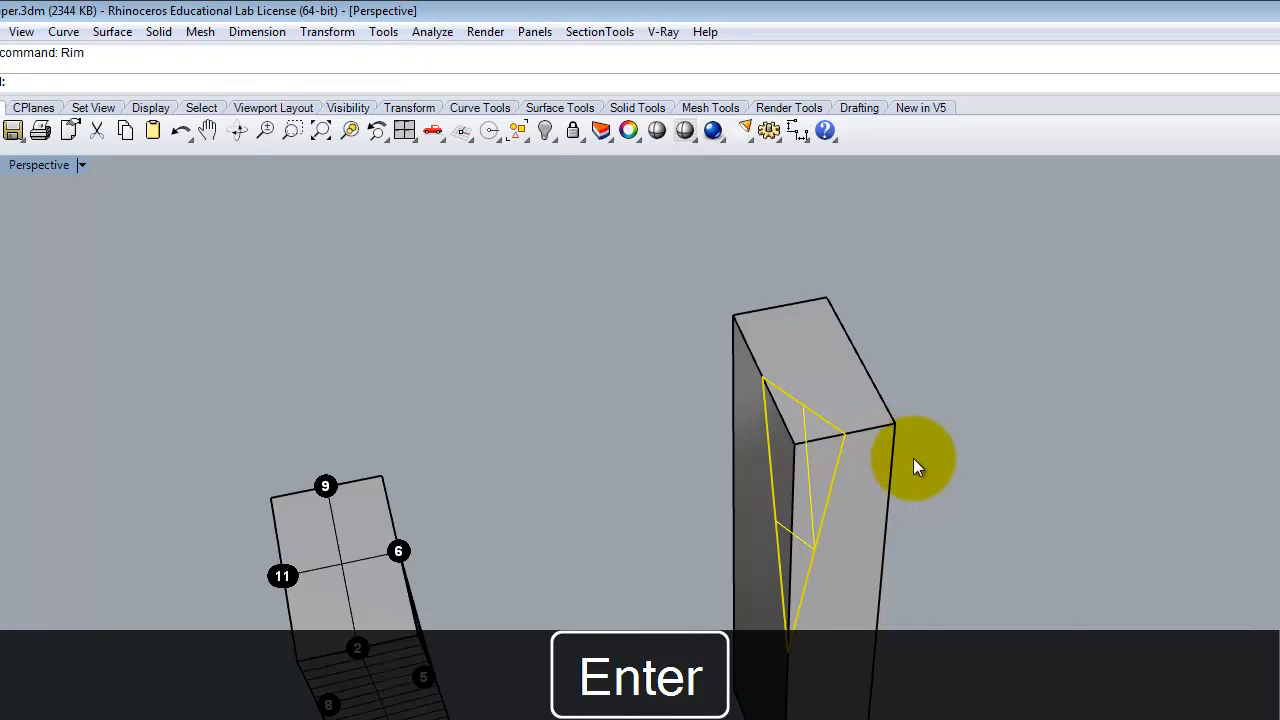
Step: Trim off the box's upper corner, using the box and the triangular surface as cutting objects
{"action": "right_click_drag", "start_coordinate": [906, 453], "coordinate": [750, 486]}
{"action": "left_click", "coordinate": [591, 500]}
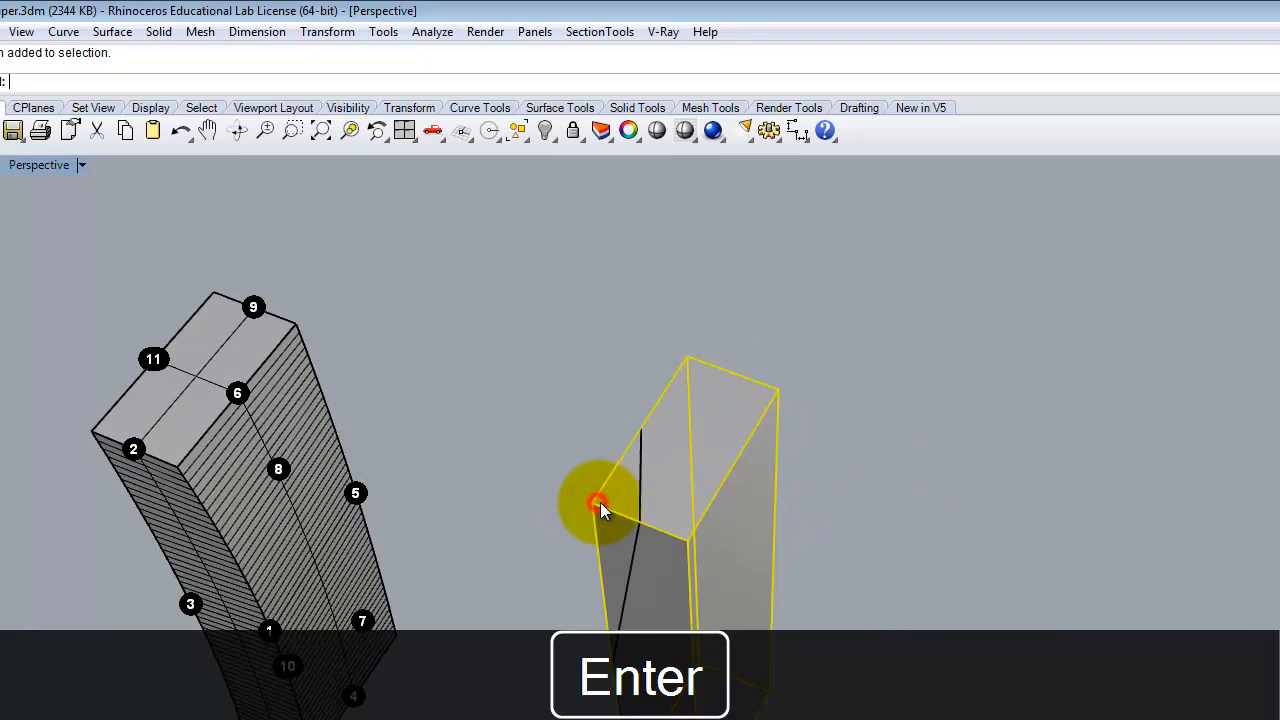
{"action": "key", "text": "Escape"}
{"action": "type", "text": "Trim"}
{"action": "key", "text": "Return"}
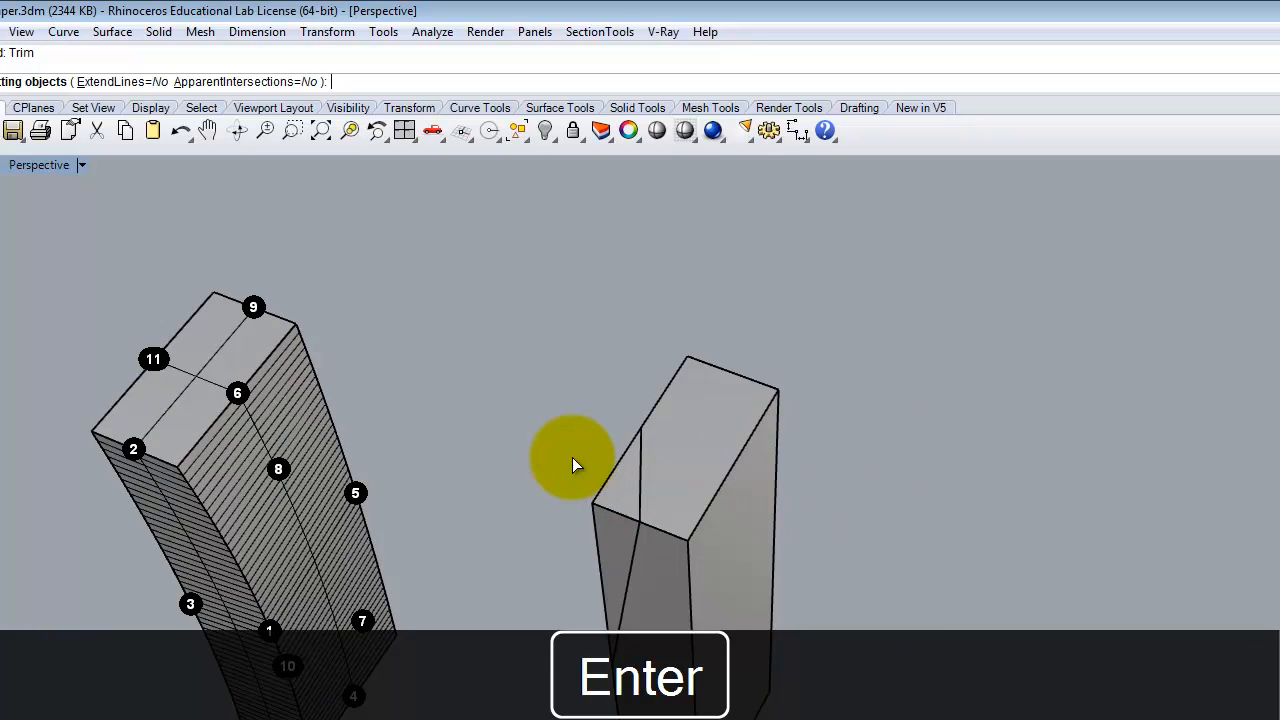
{"action": "left_click", "coordinate": [639, 477]}
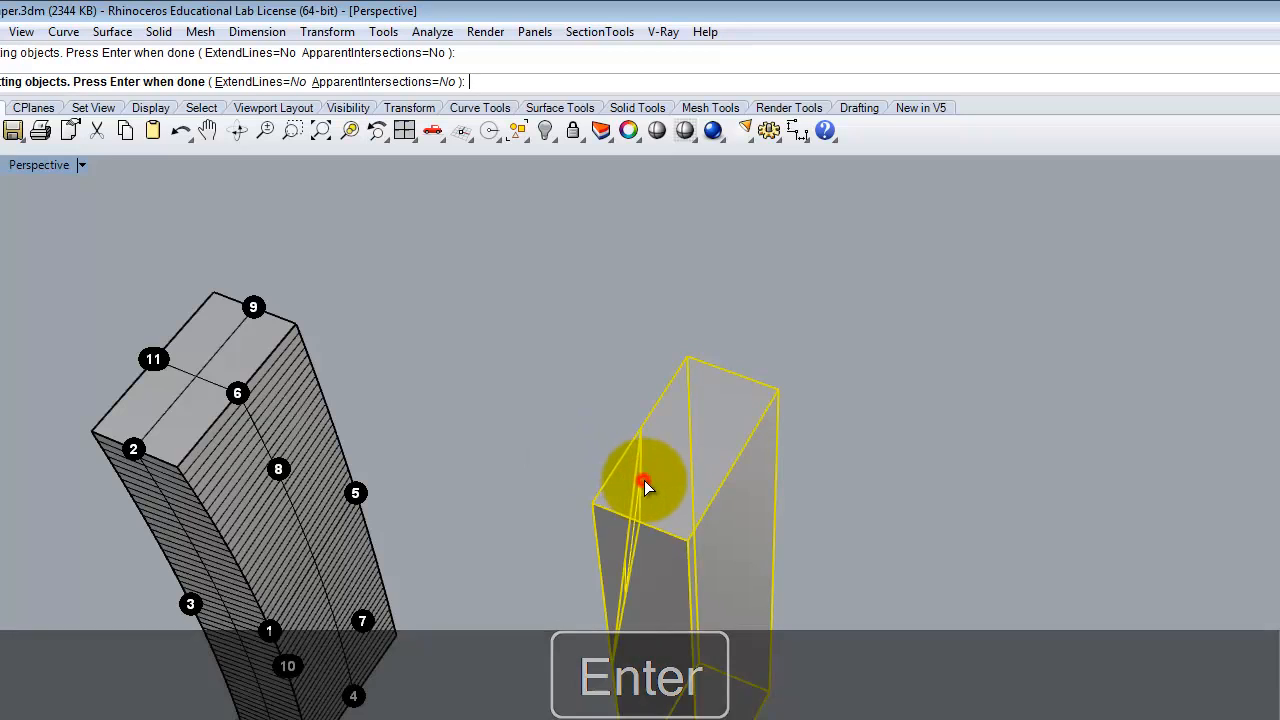
{"action": "key", "text": "Return"}
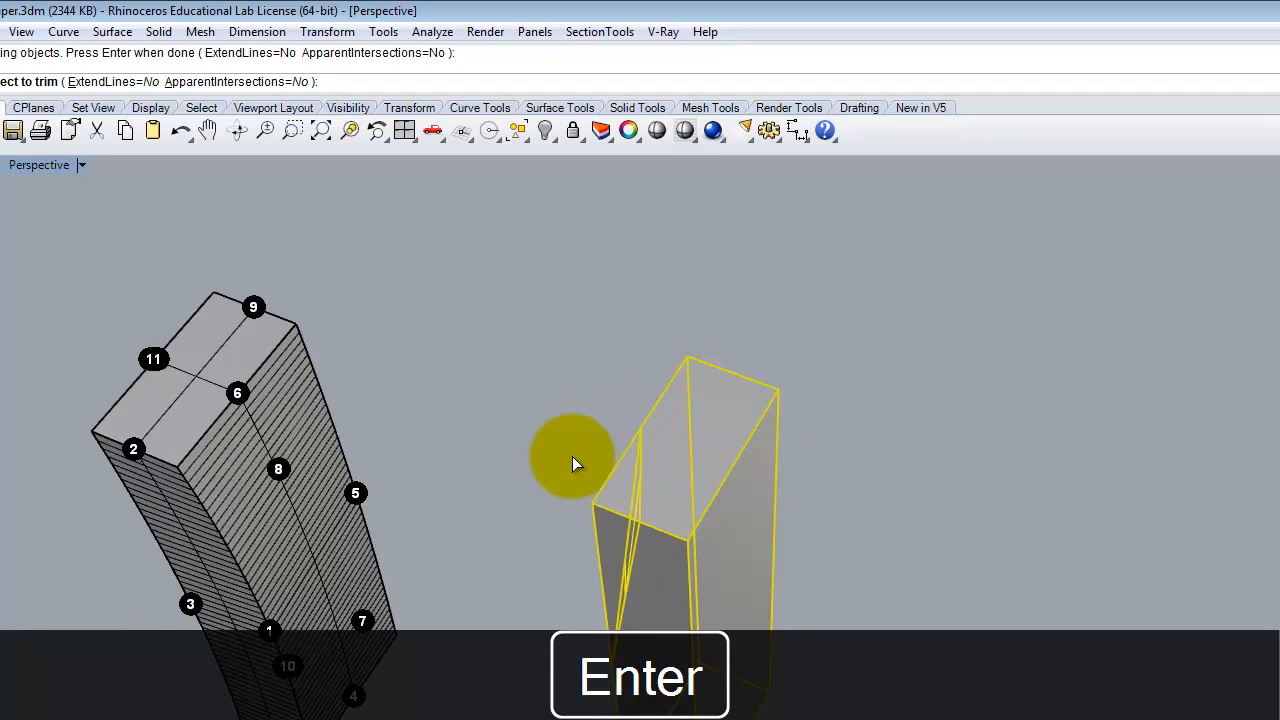
{"action": "left_click", "coordinate": [594, 492]}
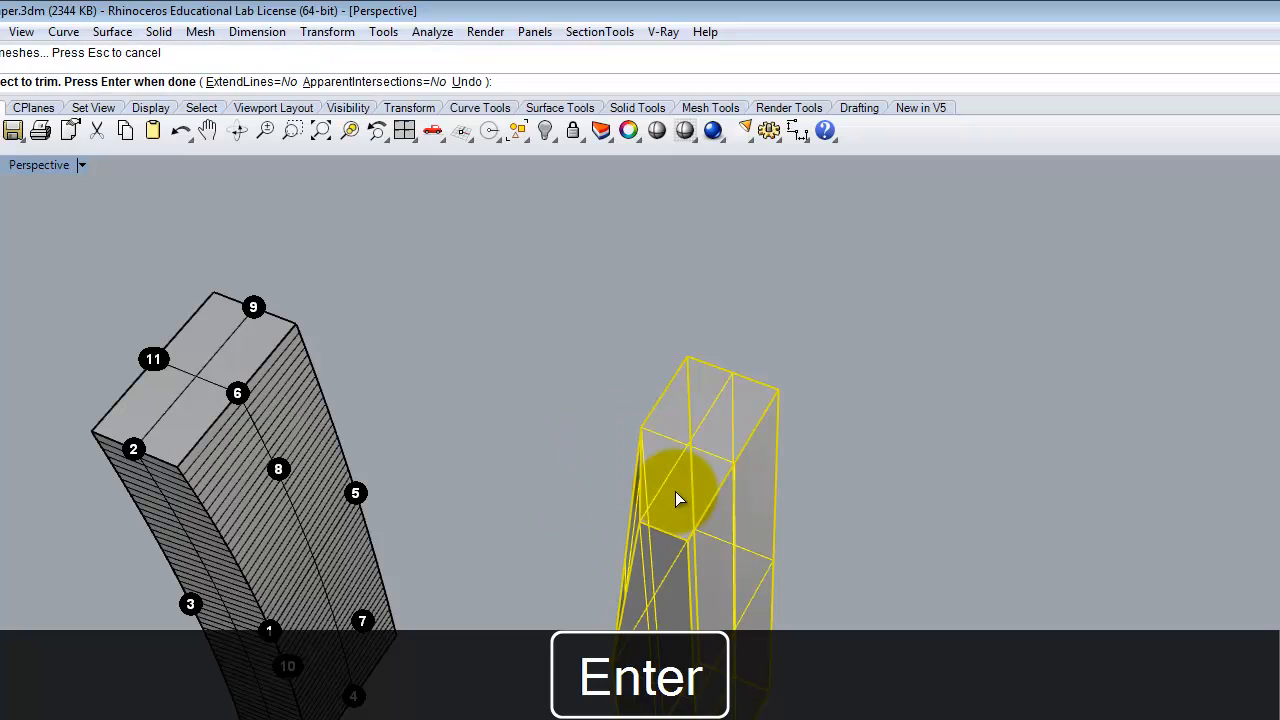
{"action": "key", "text": "Escape"}
{"action": "right_click_drag", "start_coordinate": [619, 588], "coordinate": [772, 558]}
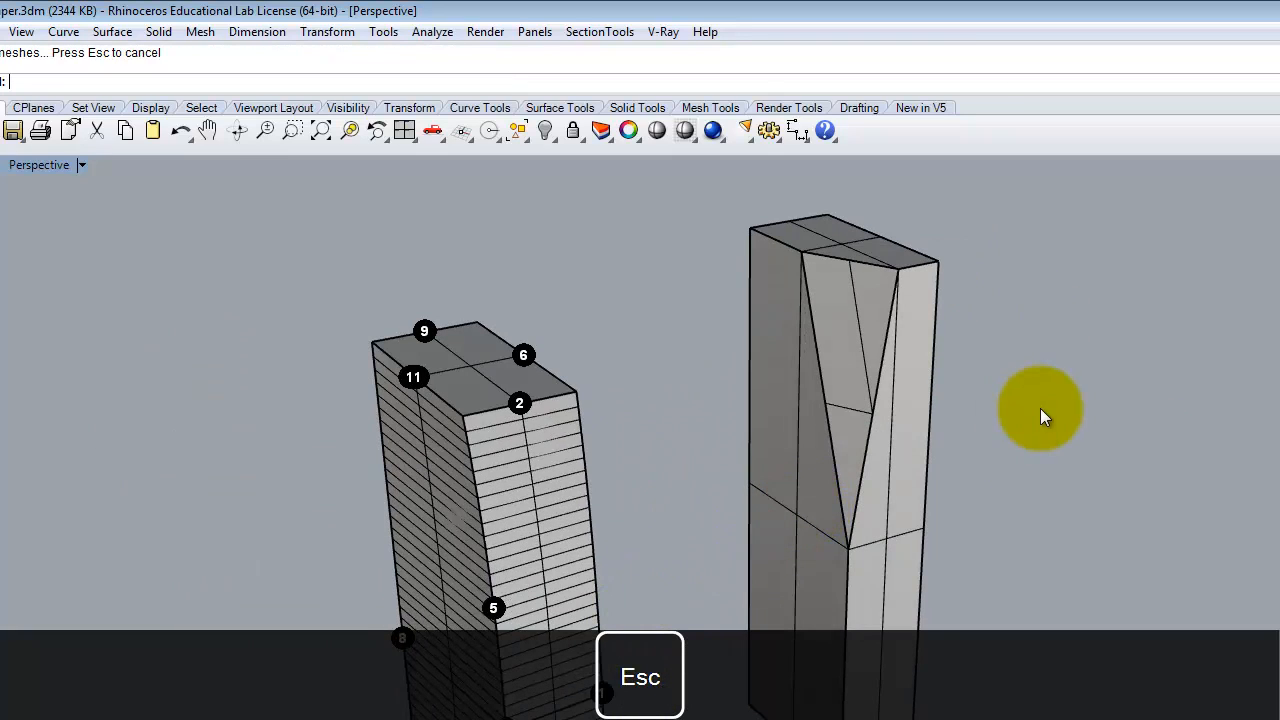
Step: Create a rectangular corner-to-corner plane at ground level that extends beyond the cut tower's base on all sides
{"action": "right_click_drag", "start_coordinate": [1040, 408], "coordinate": [459, 391]}
{"action": "left_click", "coordinate": [6, 328]}
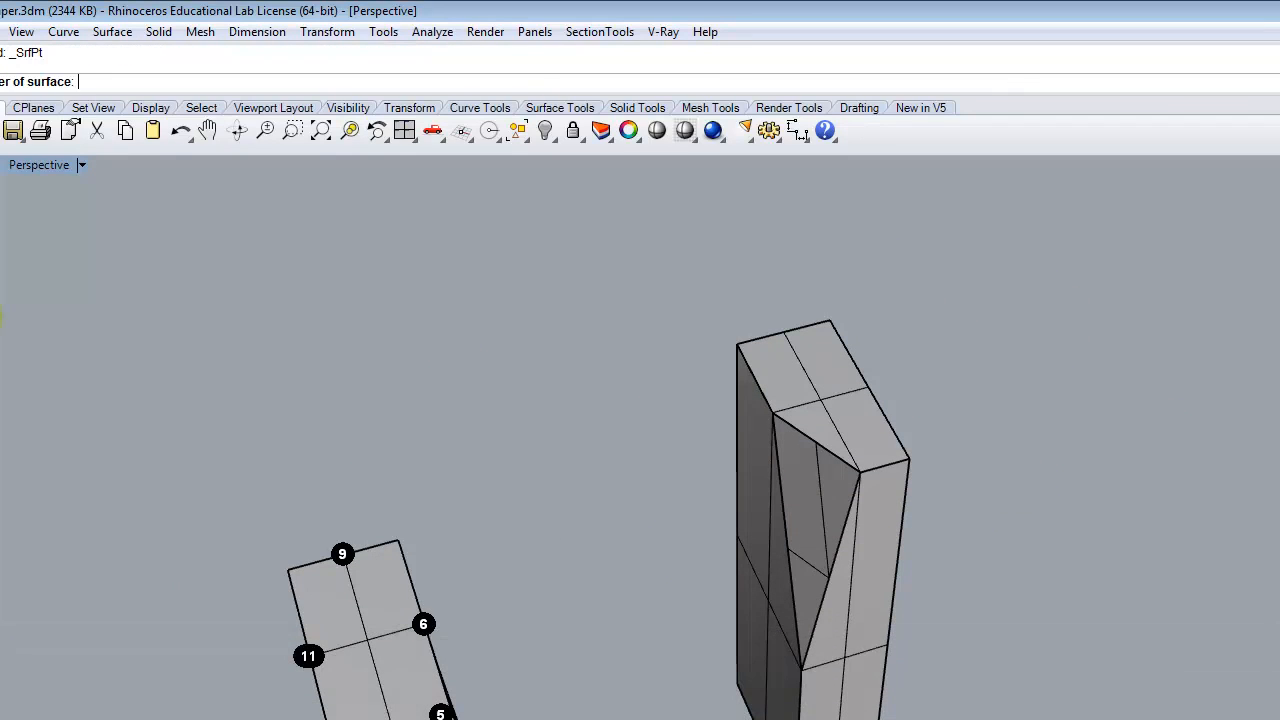
{"action": "left_click", "coordinate": [9, 327]}
{"action": "left_click", "coordinate": [16, 340]}
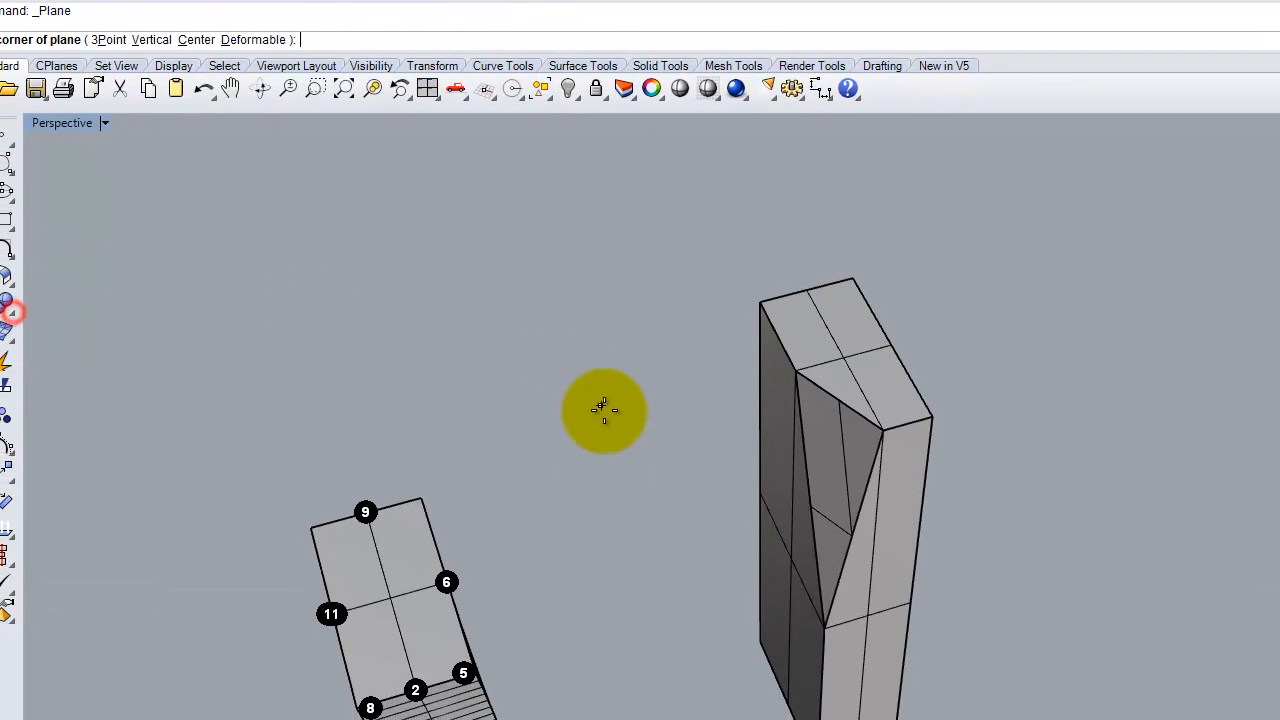
{"action": "left_click", "coordinate": [627, 565]}
{"action": "left_click", "coordinate": [1043, 714]}
{"action": "left_click", "coordinate": [1063, 702]}
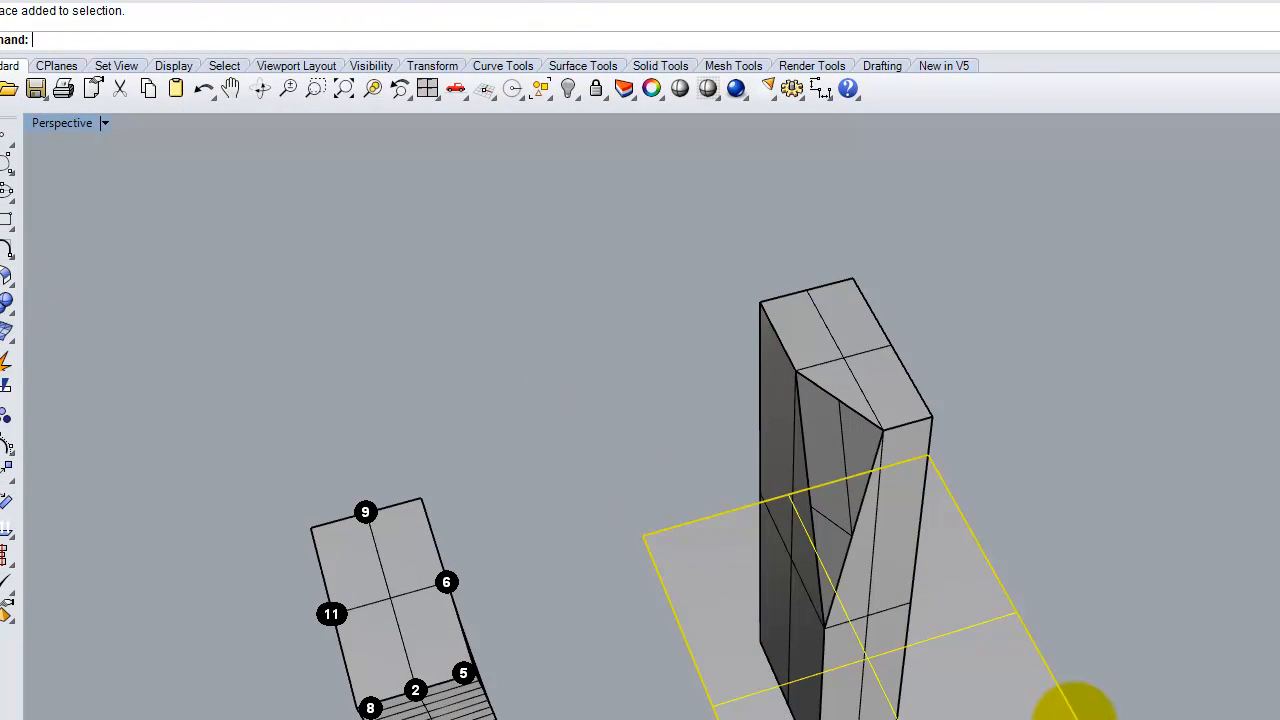
Step: Array the base plane vertically with a count of 51 and 12' spacing, and delete the topmost plane
{"action": "key", "text": "Return"}
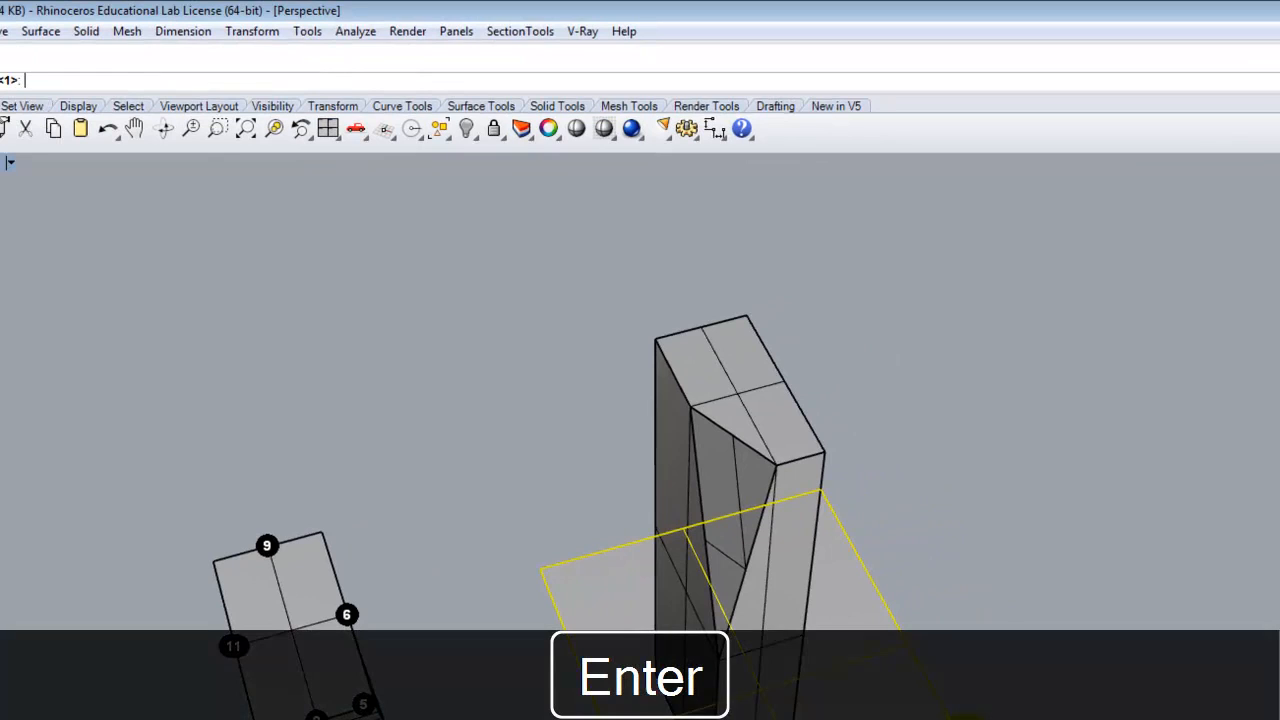
{"action": "type", "text": "51"}
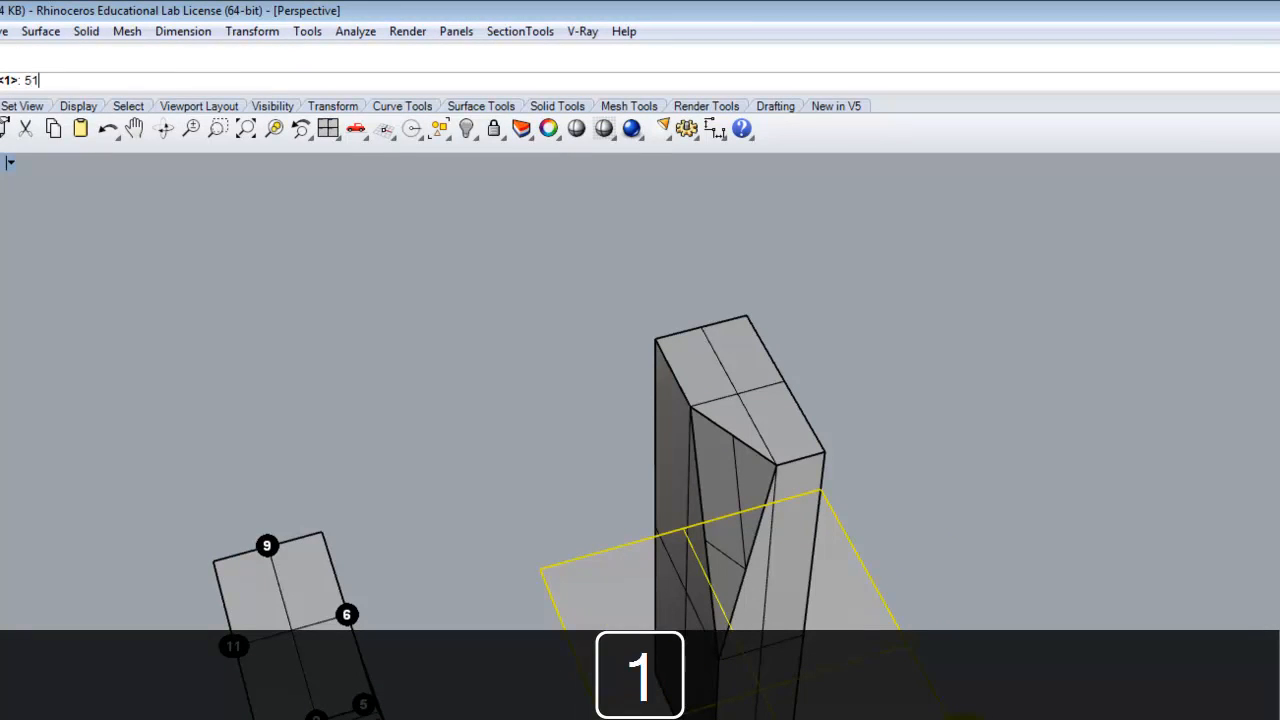
{"action": "key", "text": "Return"}
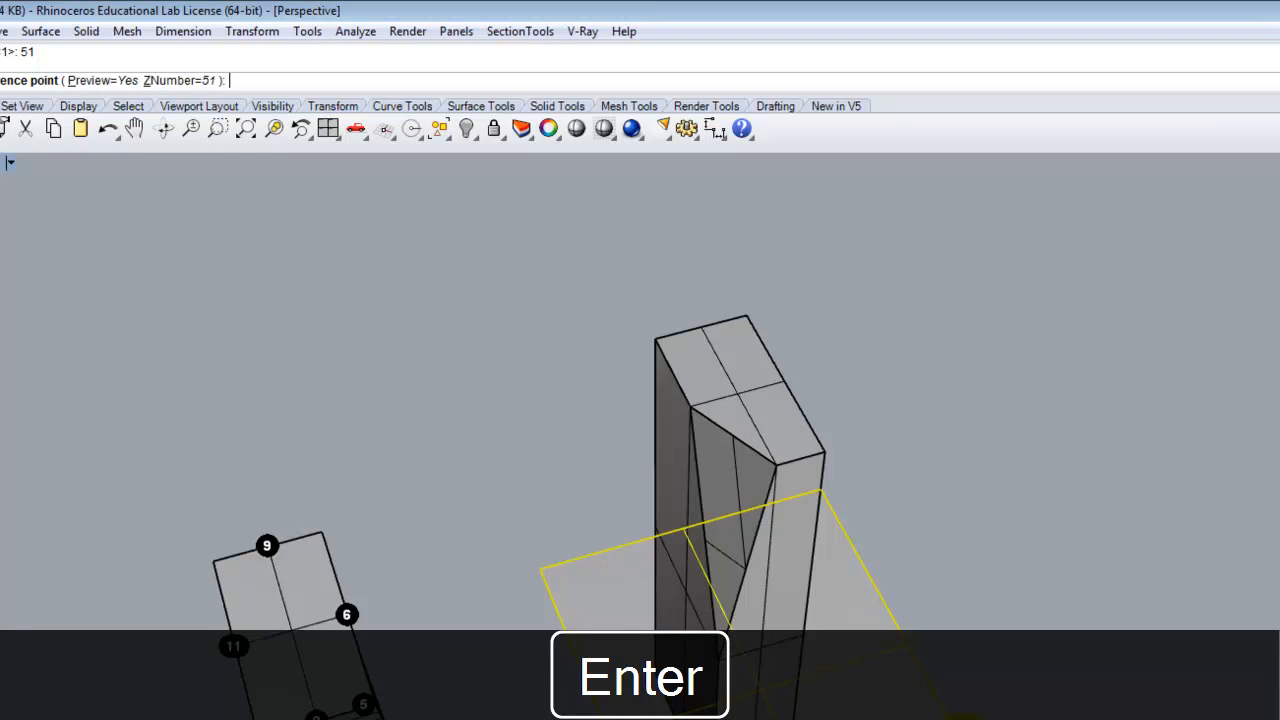
{"action": "type", "text": "12'"}
{"action": "key", "text": "Return"}
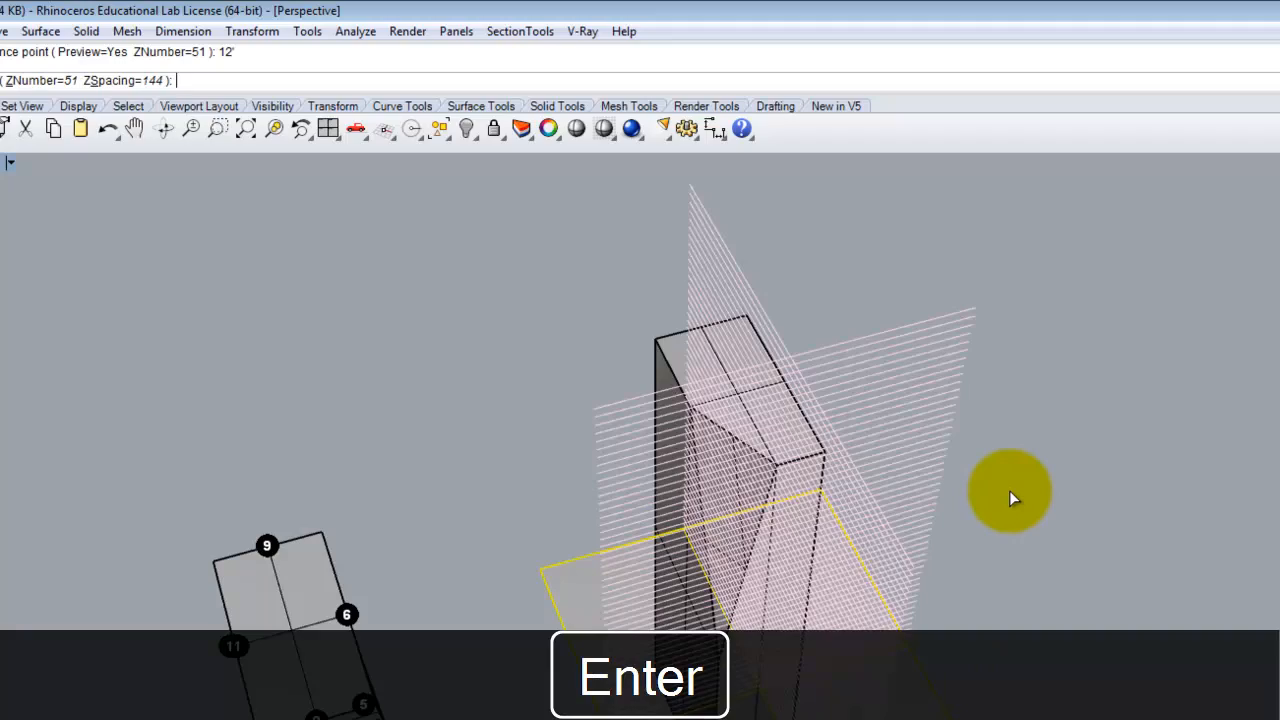
{"action": "key", "text": "Return"}
{"action": "right_click_drag", "start_coordinate": [1066, 529], "coordinate": [1016, 535]}
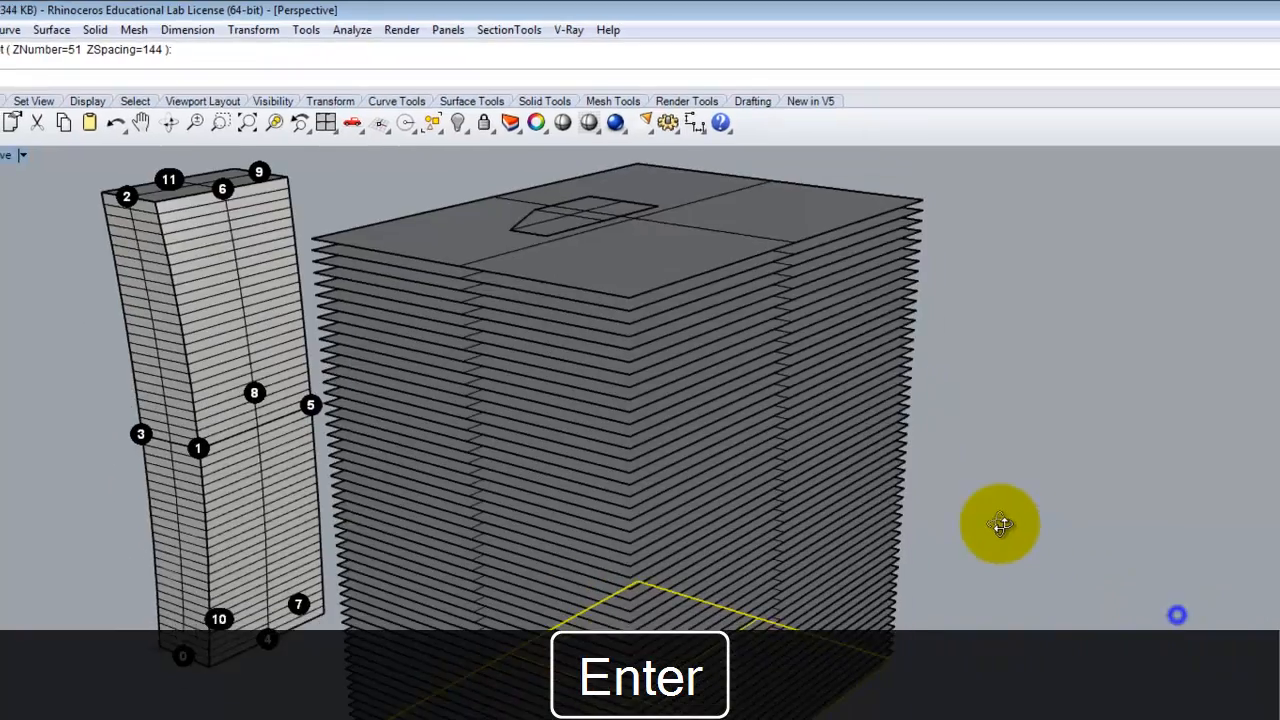
{"action": "left_click", "coordinate": [770, 220]}
{"action": "key", "text": "Delete"}
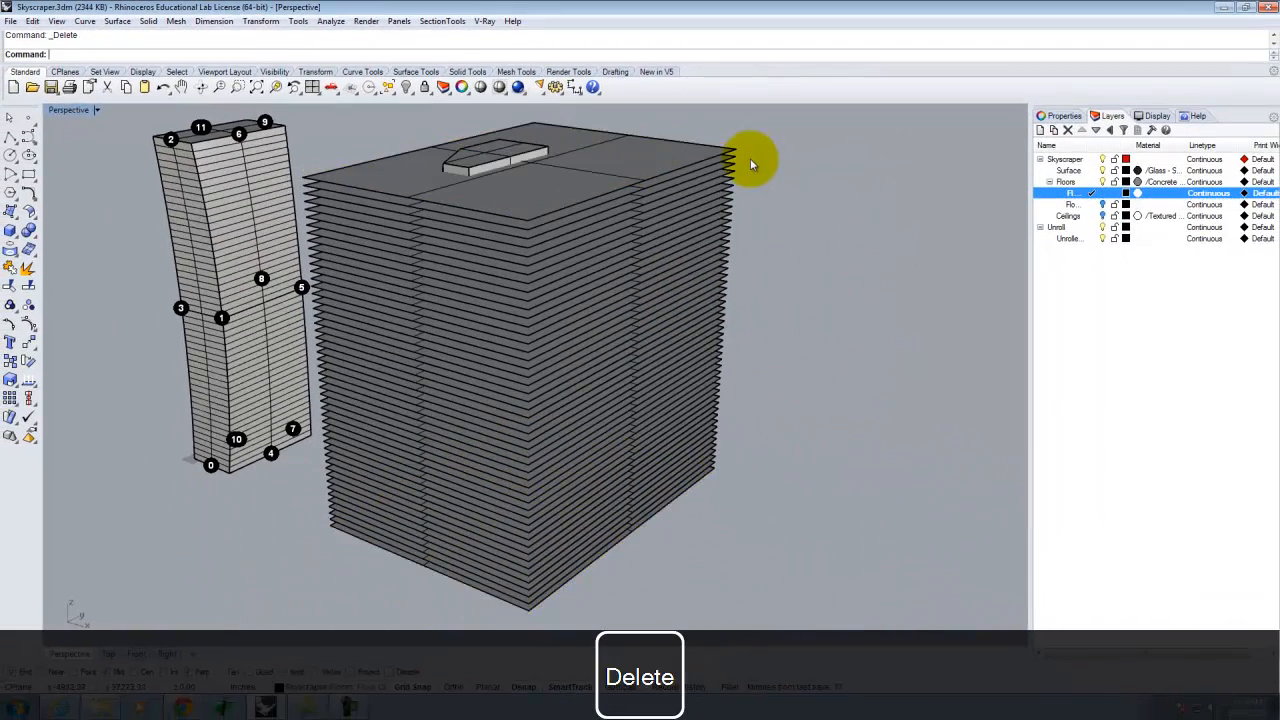
Step: Trim away the parts of the stacked floor planes outside the tower, using the tower as the cutting object
{"action": "scroll", "coordinate": [680, 179], "scroll_direction": "down", "scroll_amount": 7}
{"action": "right_click_drag", "start_coordinate": [593, 152], "coordinate": [620, 212]}
{"action": "scroll", "coordinate": [604, 189], "scroll_direction": "up", "scroll_amount": 5}
{"action": "left_click", "coordinate": [603, 188]}
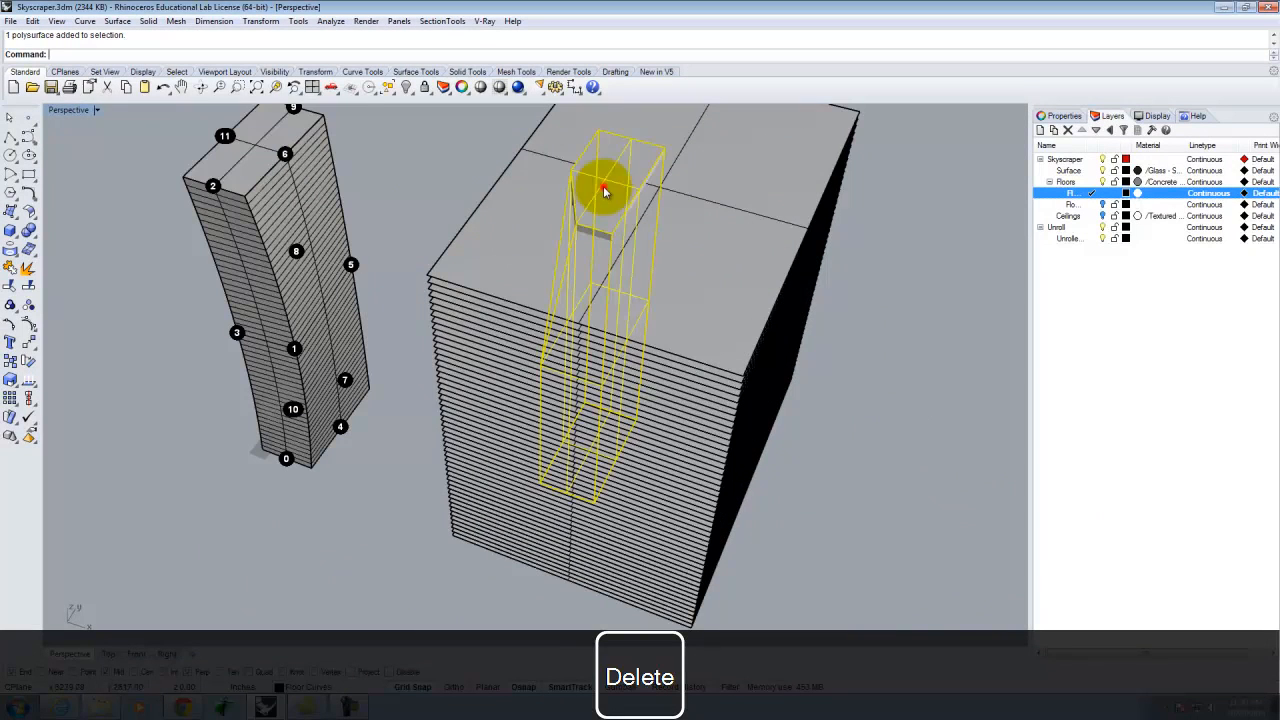
{"action": "key", "text": "Return"}
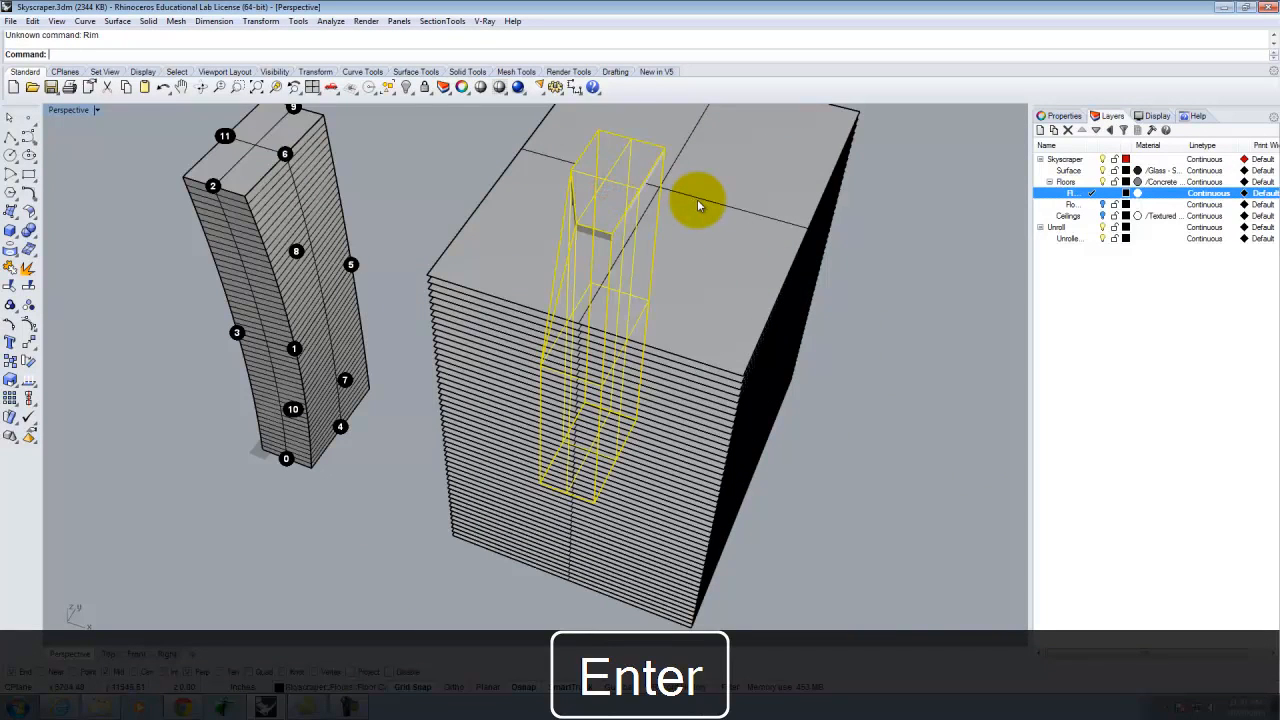
{"action": "type", "text": "Trim"}
{"action": "key", "text": "Return"}
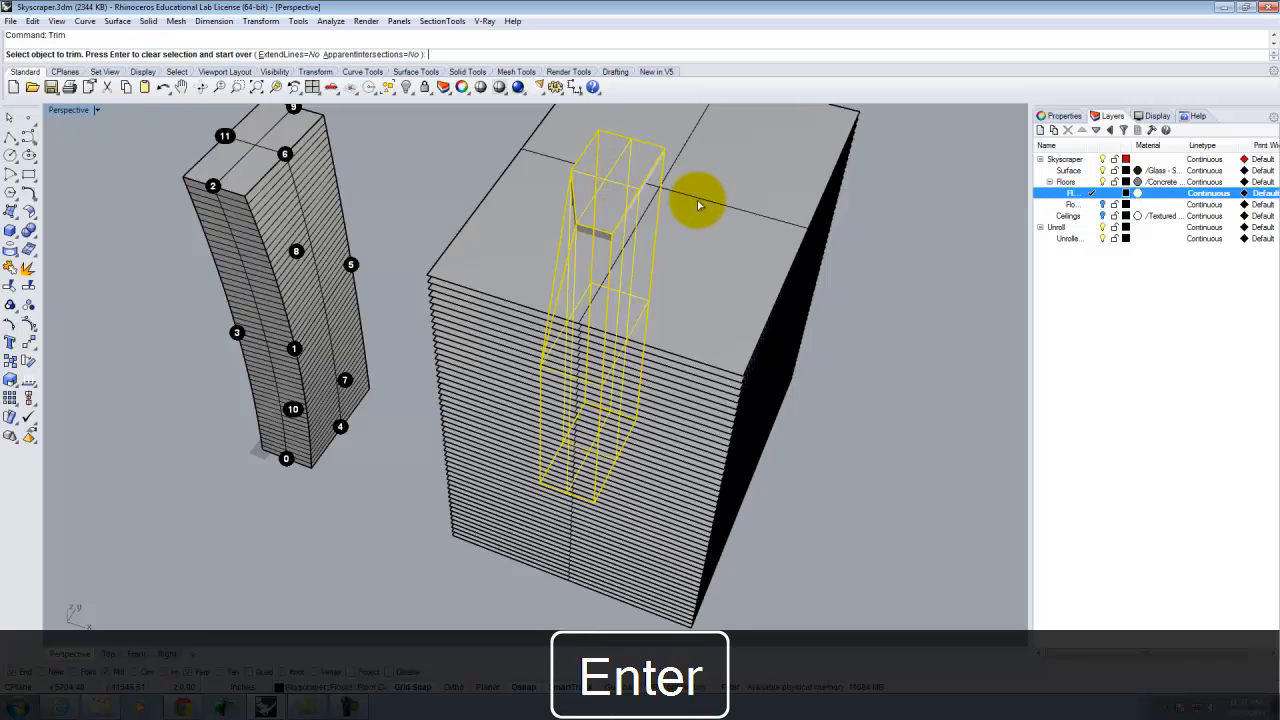
{"action": "scroll", "coordinate": [472, 222], "scroll_direction": "down", "scroll_amount": 3}
{"action": "left_click_drag", "start_coordinate": [760, 144], "coordinate": [691, 407]}
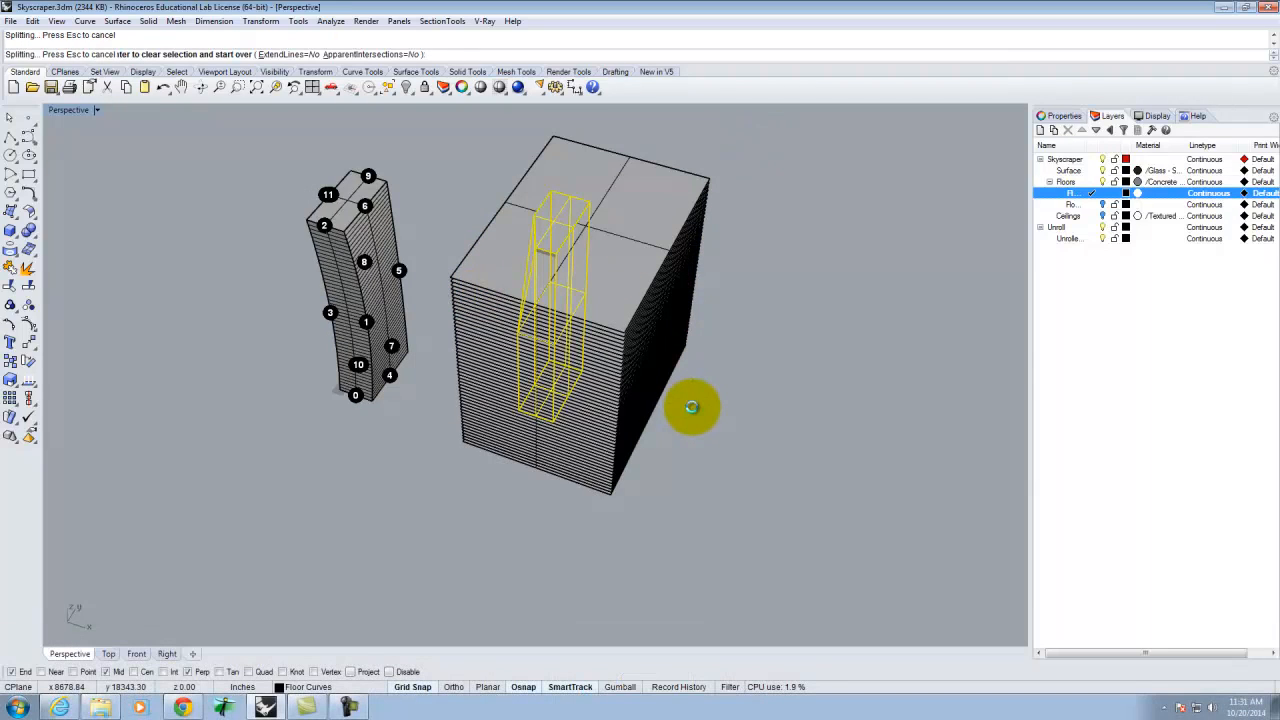
{"action": "left_click", "coordinate": [733, 157]}
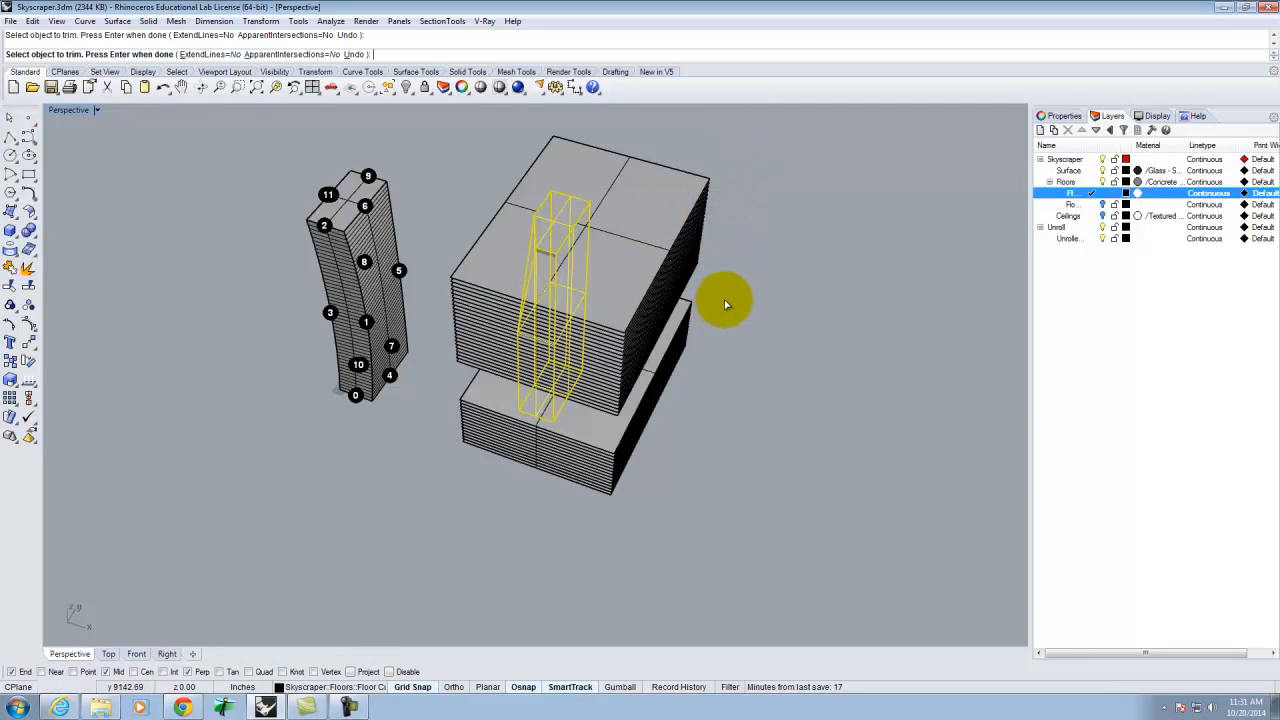
{"action": "right_click_drag", "start_coordinate": [698, 302], "coordinate": [703, 253]}
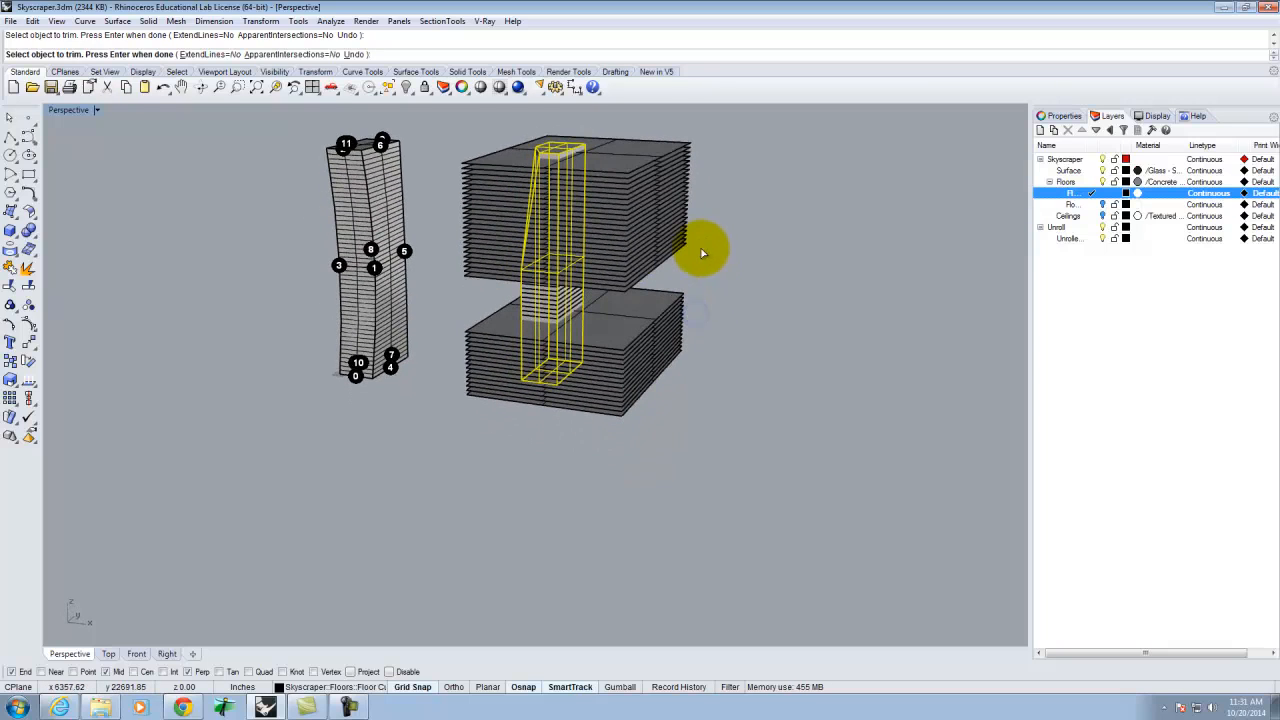
{"action": "left_click", "coordinate": [661, 335]}
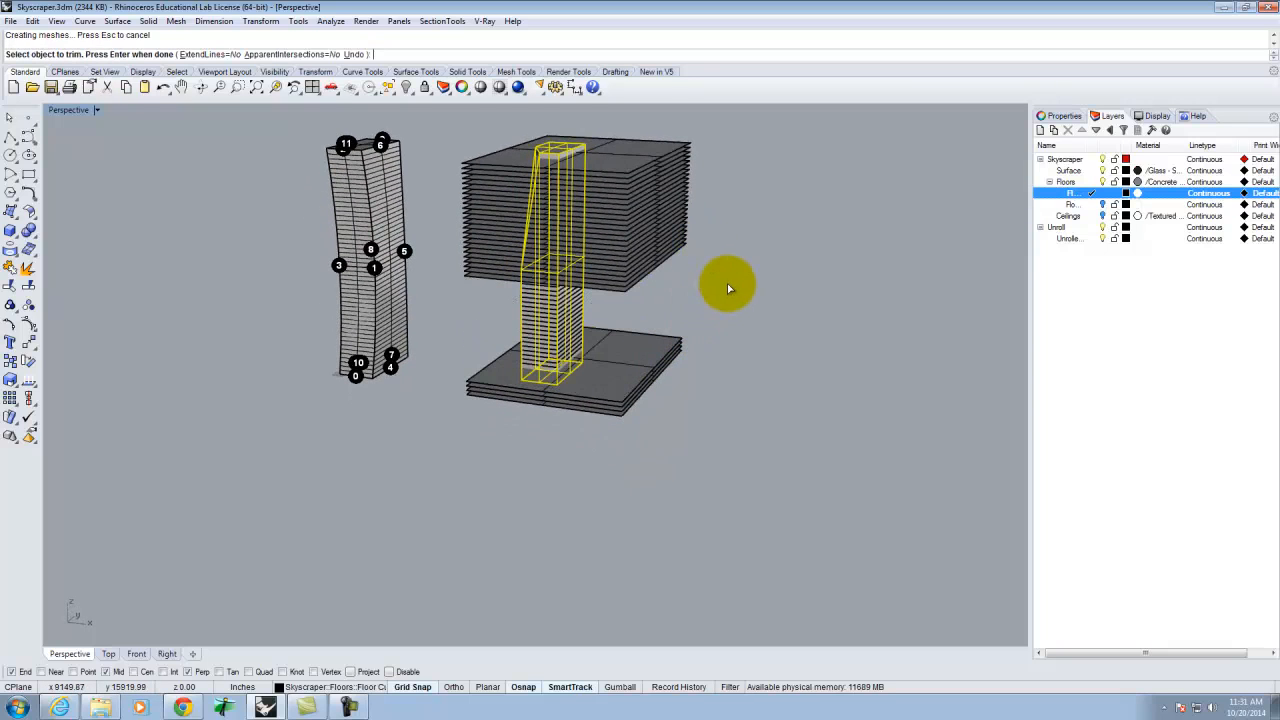
Step: Trim the lowest floor planes outside the tower polysurface and end the trim
{"action": "left_click", "coordinate": [670, 375]}
{"action": "right_click_drag", "start_coordinate": [586, 163], "coordinate": [610, 225]}
{"action": "scroll", "coordinate": [569, 214], "scroll_direction": "up", "scroll_amount": 8}
{"action": "right_click_drag", "start_coordinate": [503, 265], "coordinate": [574, 251]}
{"action": "key", "text": "Escape"}
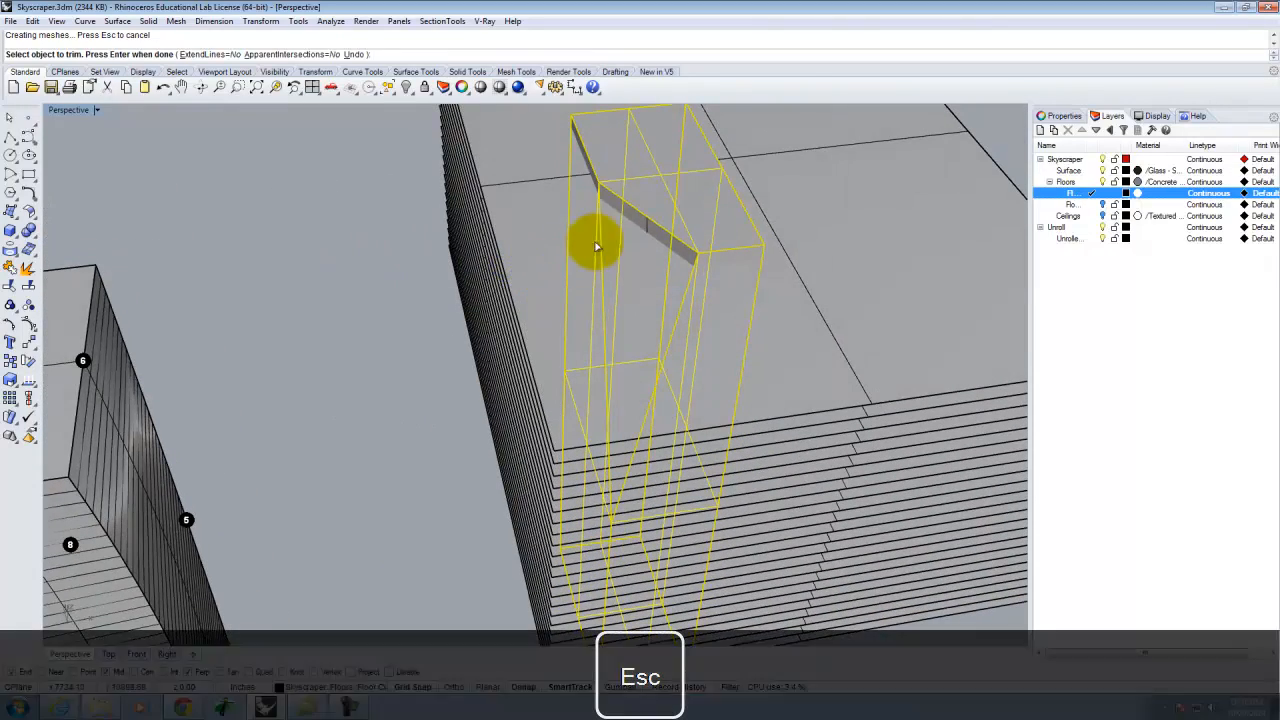
{"action": "key", "text": "Escape"}
{"action": "left_click", "coordinate": [647, 227]}
{"action": "left_click", "coordinate": [662, 203]}
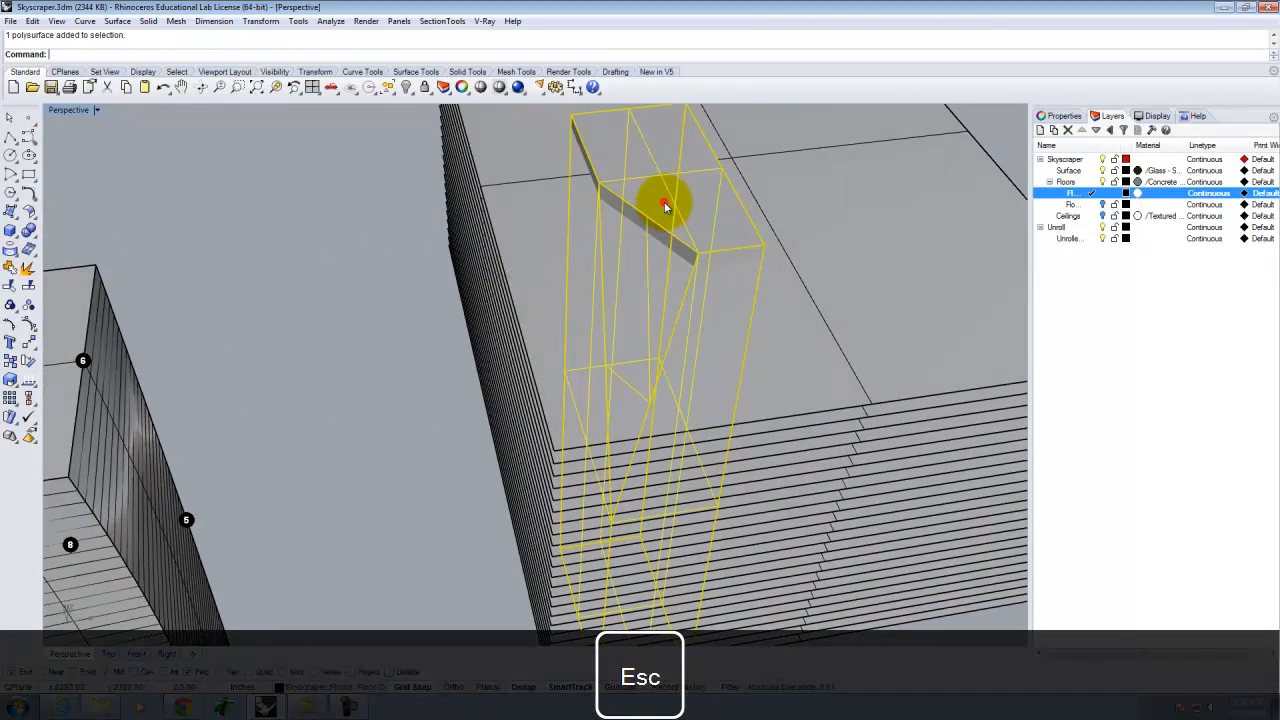
{"action": "key", "text": "Return"}
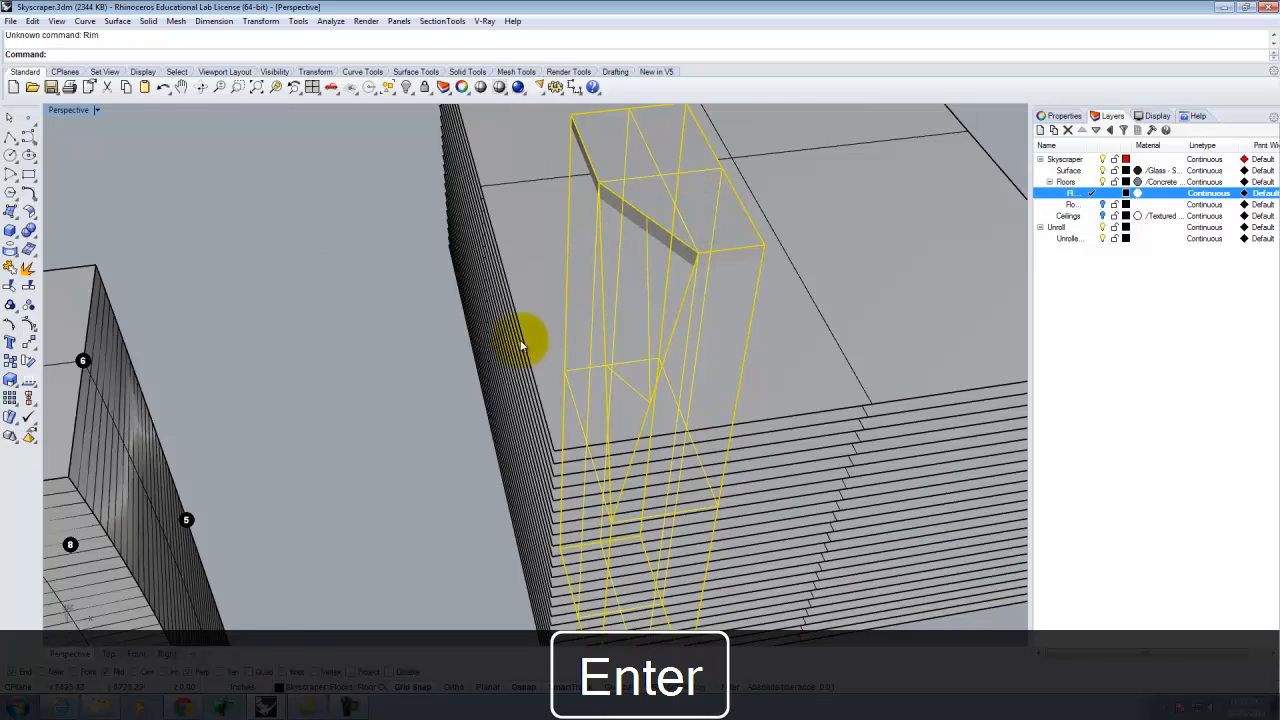
{"action": "scroll", "coordinate": [563, 277], "scroll_direction": "down", "scroll_amount": 10}
{"action": "left_click_drag", "start_coordinate": [774, 319], "coordinate": [726, 438]}
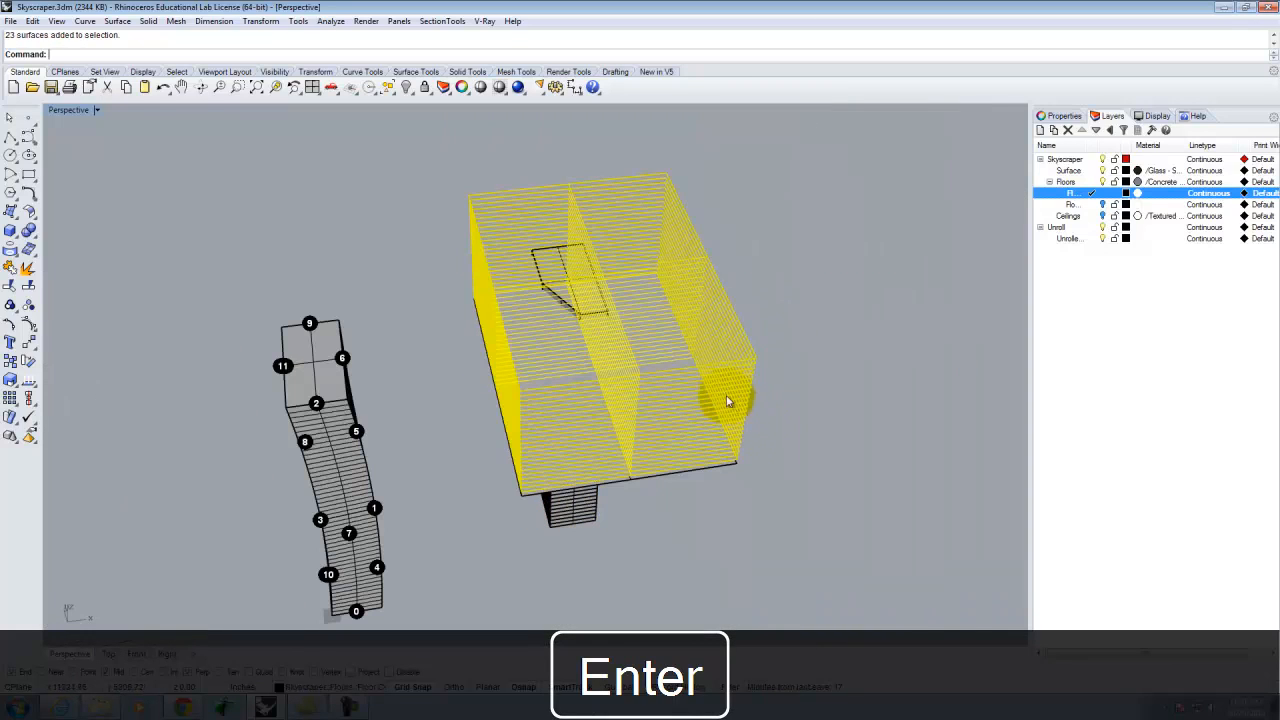
{"action": "key", "text": "Escape"}
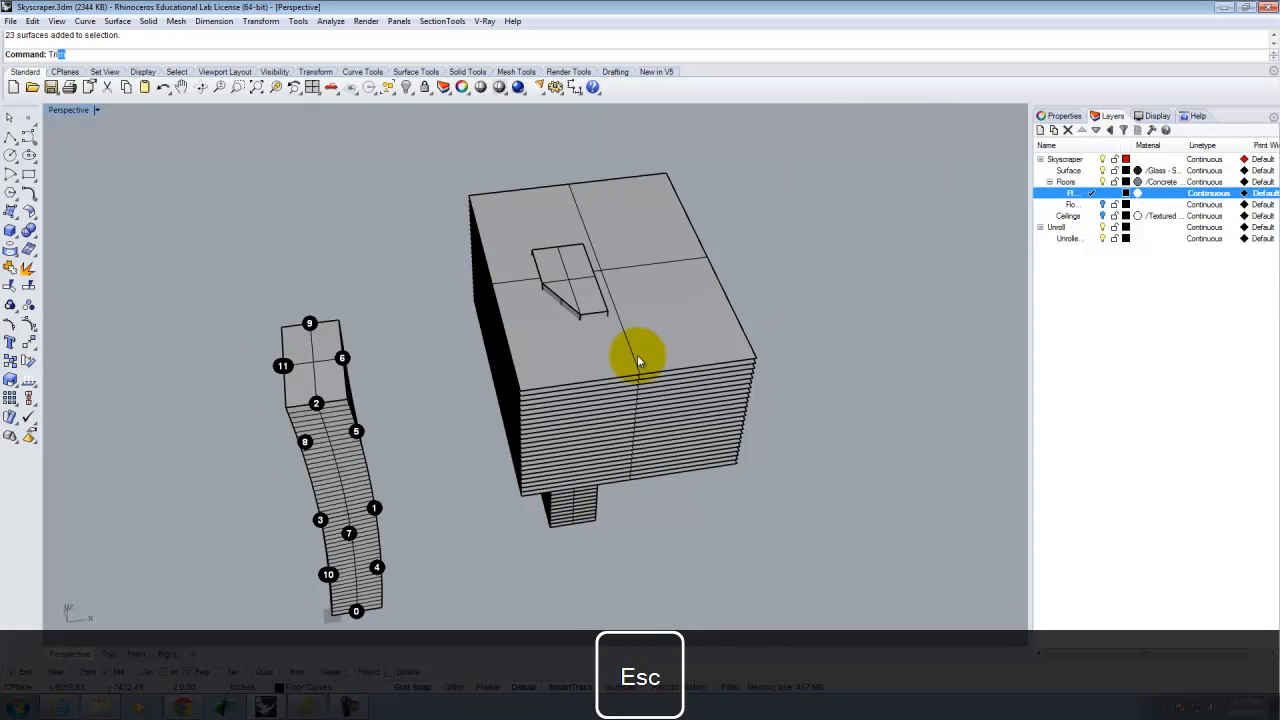
Step: Trim the remaining stack of upper floor planes to the tower's outline, with the tower polysurface as the cutting object
{"action": "type", "text": "Tri"}
{"action": "key", "text": "Return"}
{"action": "scroll", "coordinate": [650, 365], "scroll_direction": "up", "scroll_amount": 5}
{"action": "left_click", "coordinate": [693, 301]}
{"action": "left_click", "coordinate": [713, 265]}
{"action": "left_click", "coordinate": [718, 267]}
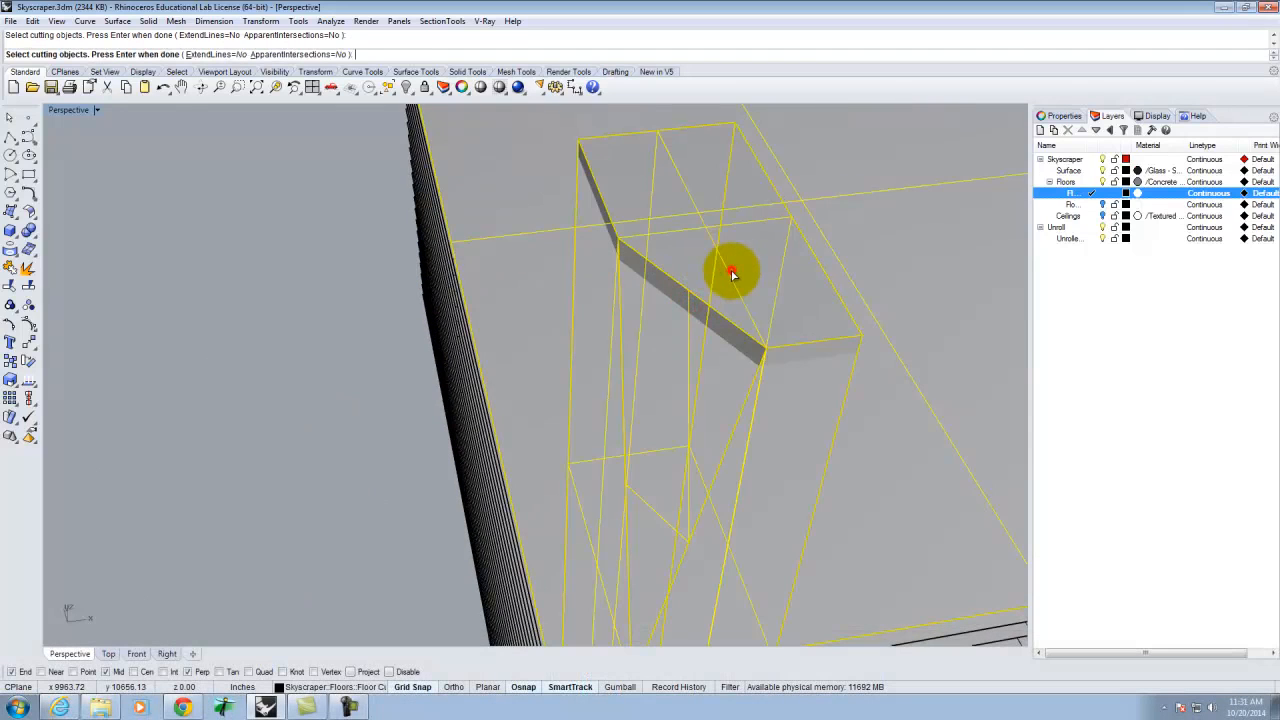
{"action": "left_click", "coordinate": [495, 246]}
{"action": "key", "text": "Return"}
{"action": "scroll", "coordinate": [549, 323], "scroll_direction": "down", "scroll_amount": 6}
{"action": "left_click", "coordinate": [890, 371]}
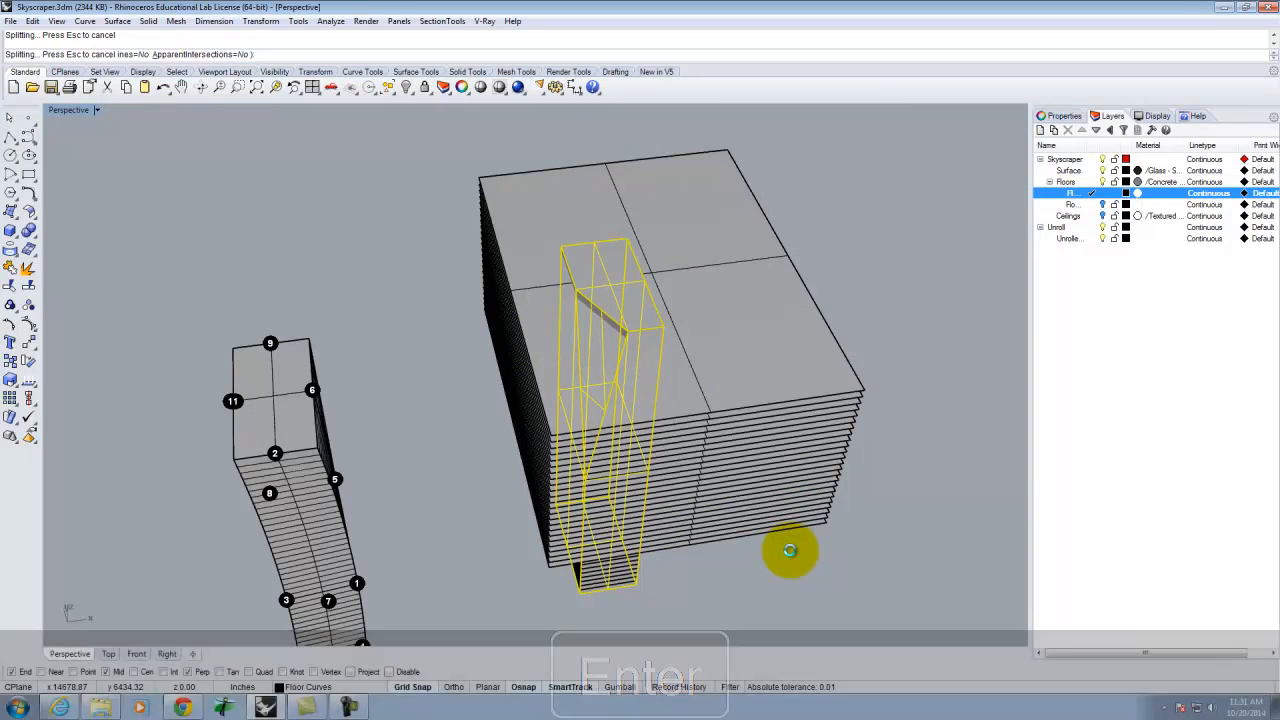
{"action": "key", "text": "Escape"}
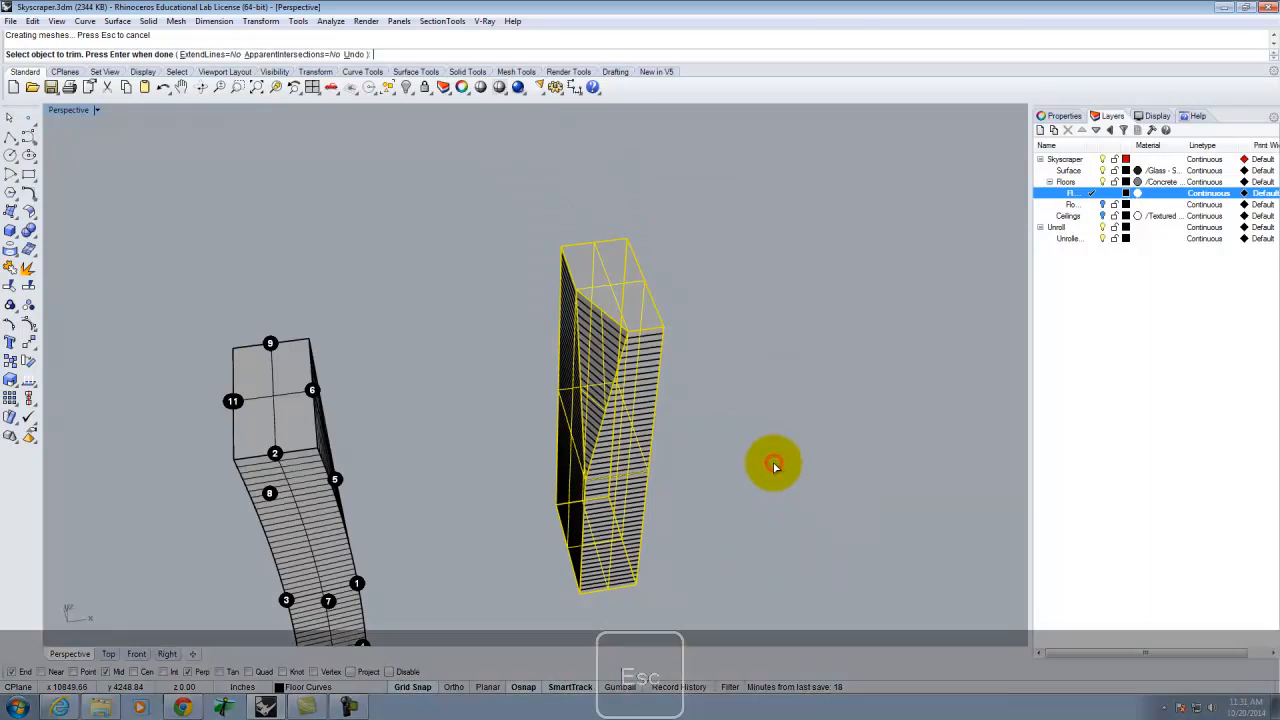
Step: Examine the trimmed floors near the top of the tower, selecting one of the uppermost floor surfaces
{"action": "right_click_drag", "start_coordinate": [738, 457], "coordinate": [786, 383]}
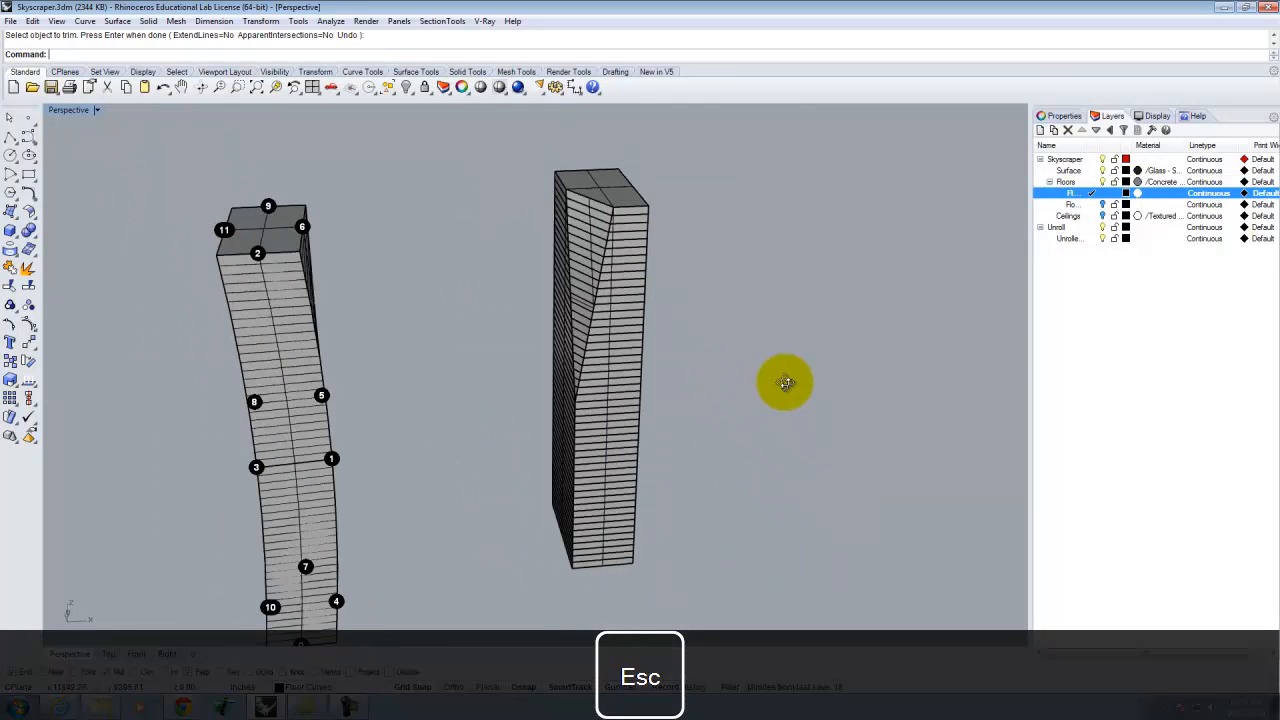
{"action": "scroll", "coordinate": [586, 194], "scroll_direction": "up", "scroll_amount": 3}
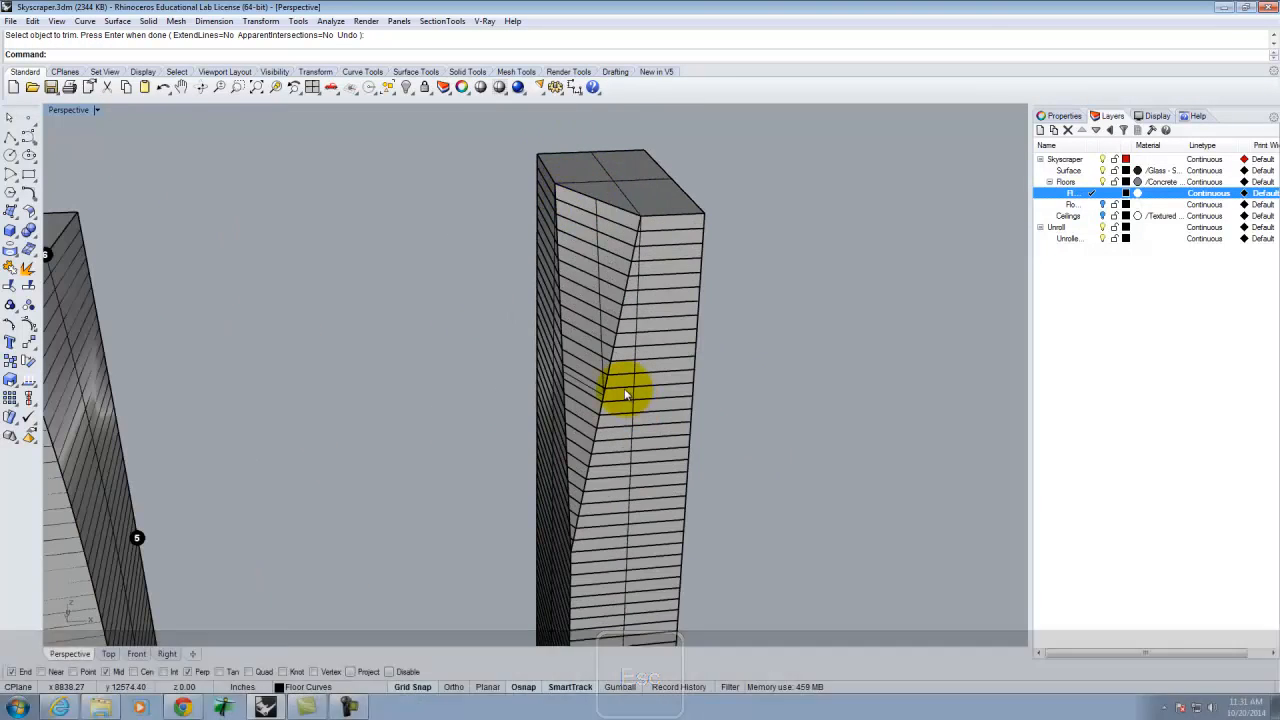
{"action": "scroll", "coordinate": [617, 386], "scroll_direction": "down", "scroll_amount": 5}
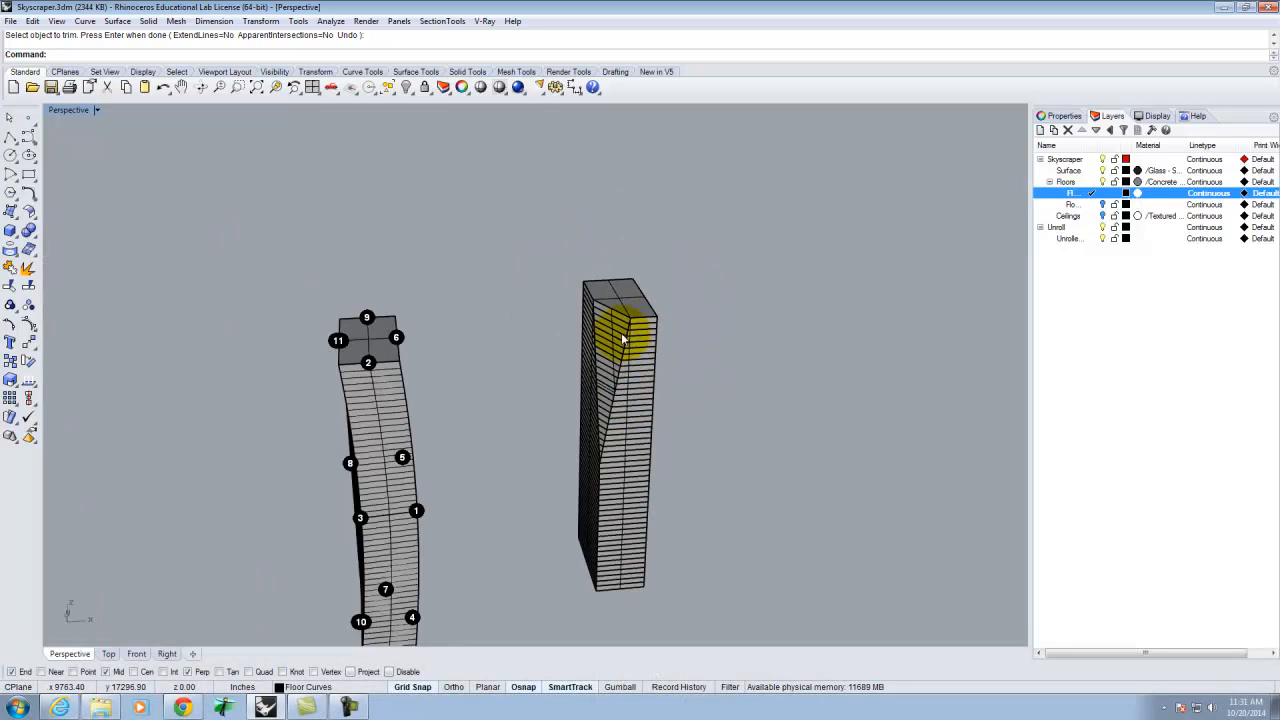
{"action": "scroll", "coordinate": [607, 338], "scroll_direction": "up", "scroll_amount": 3}
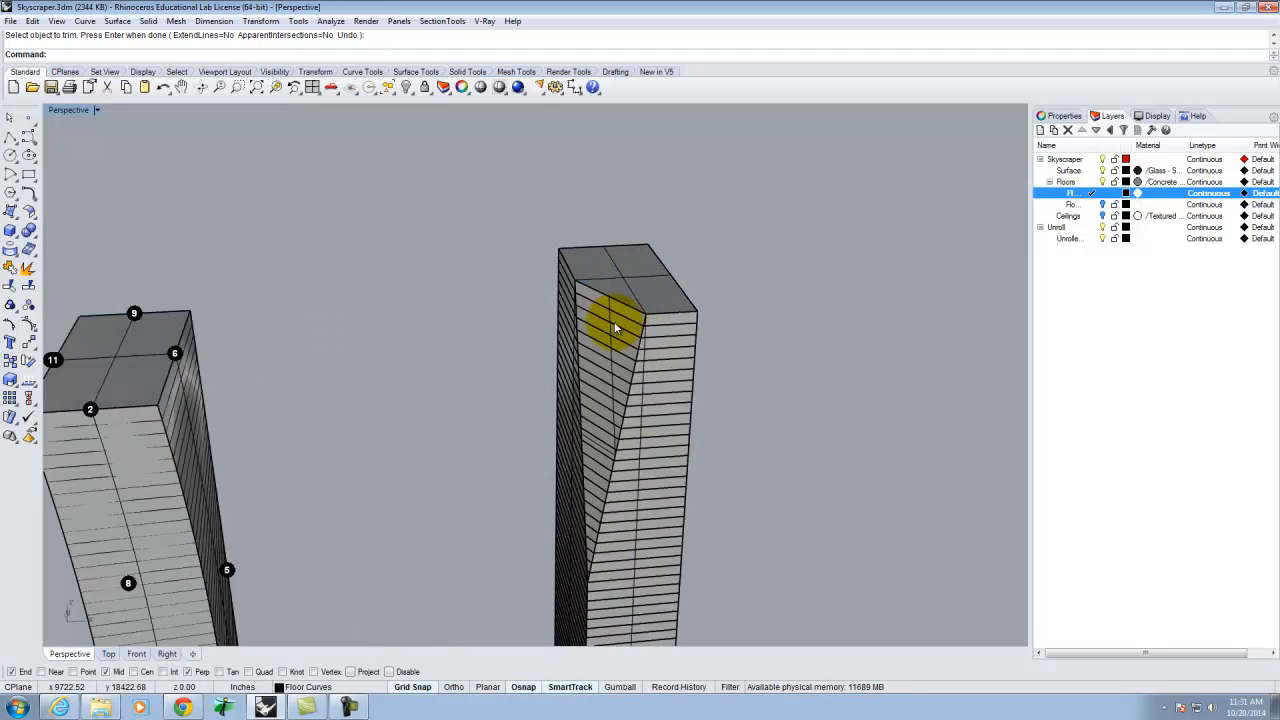
{"action": "left_click", "coordinate": [618, 322]}
{"action": "left_click", "coordinate": [685, 362]}
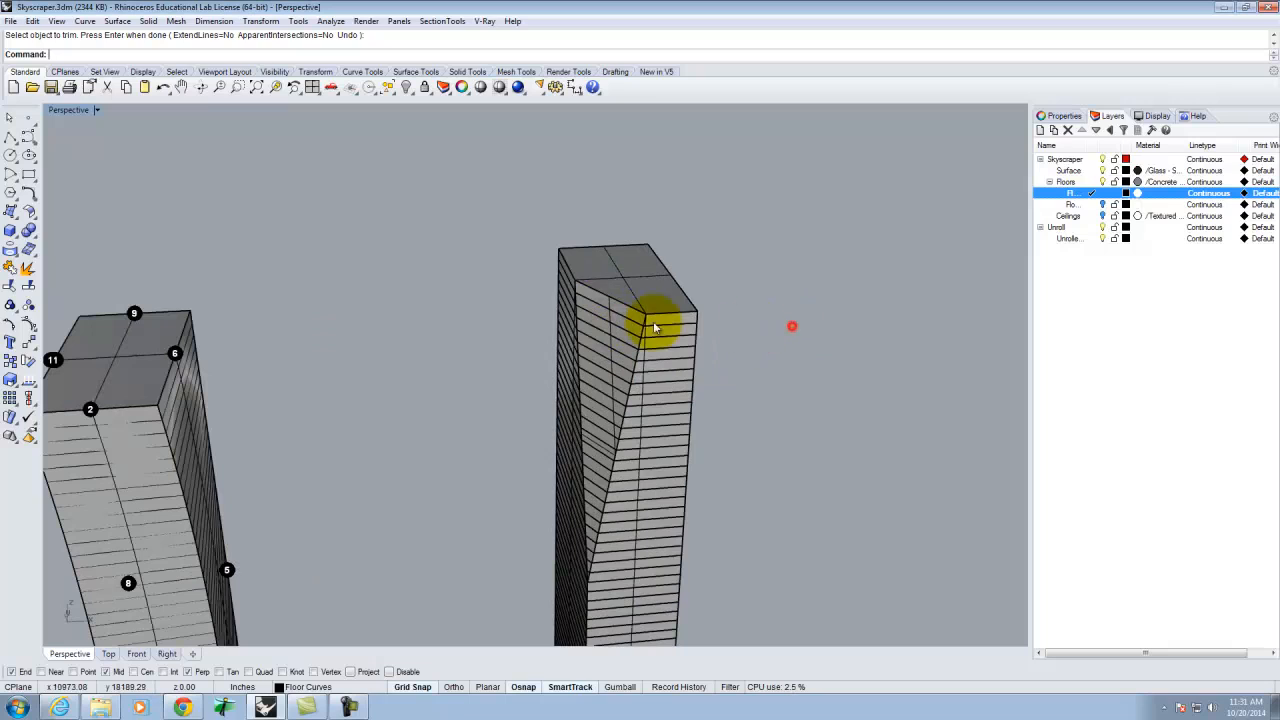
{"action": "left_click", "coordinate": [638, 330]}
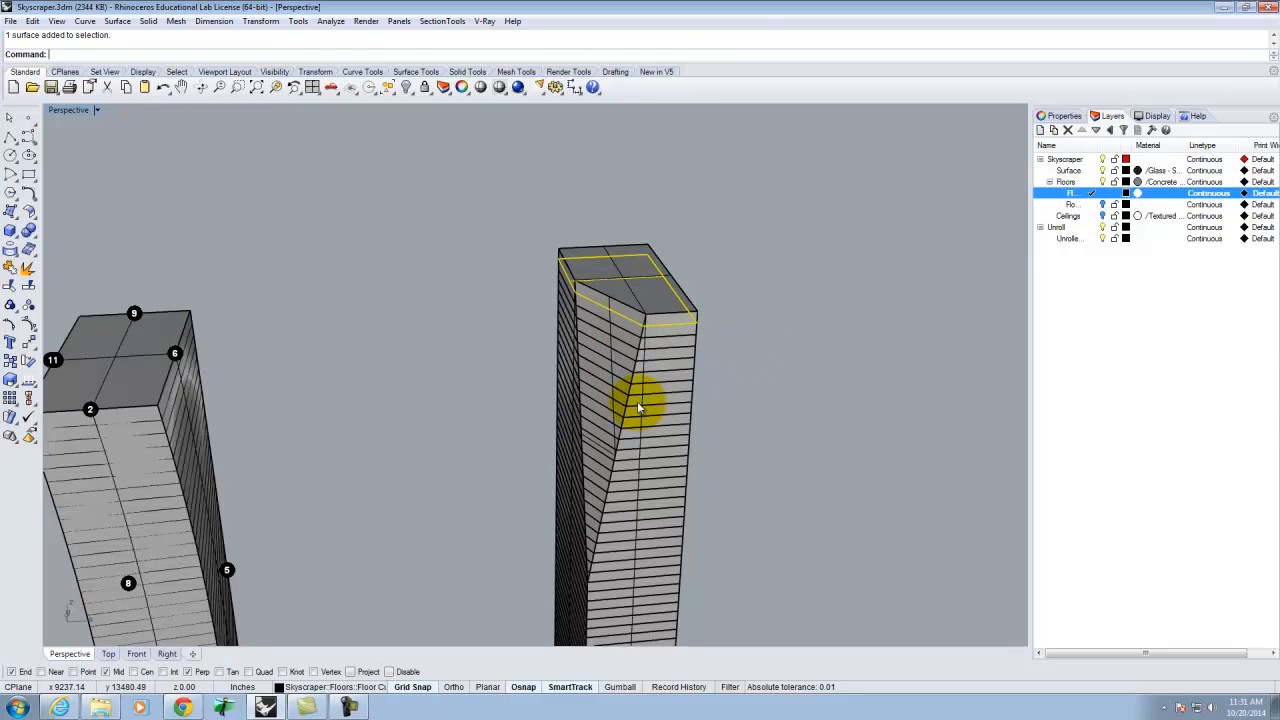
{"action": "key", "text": "Escape"}
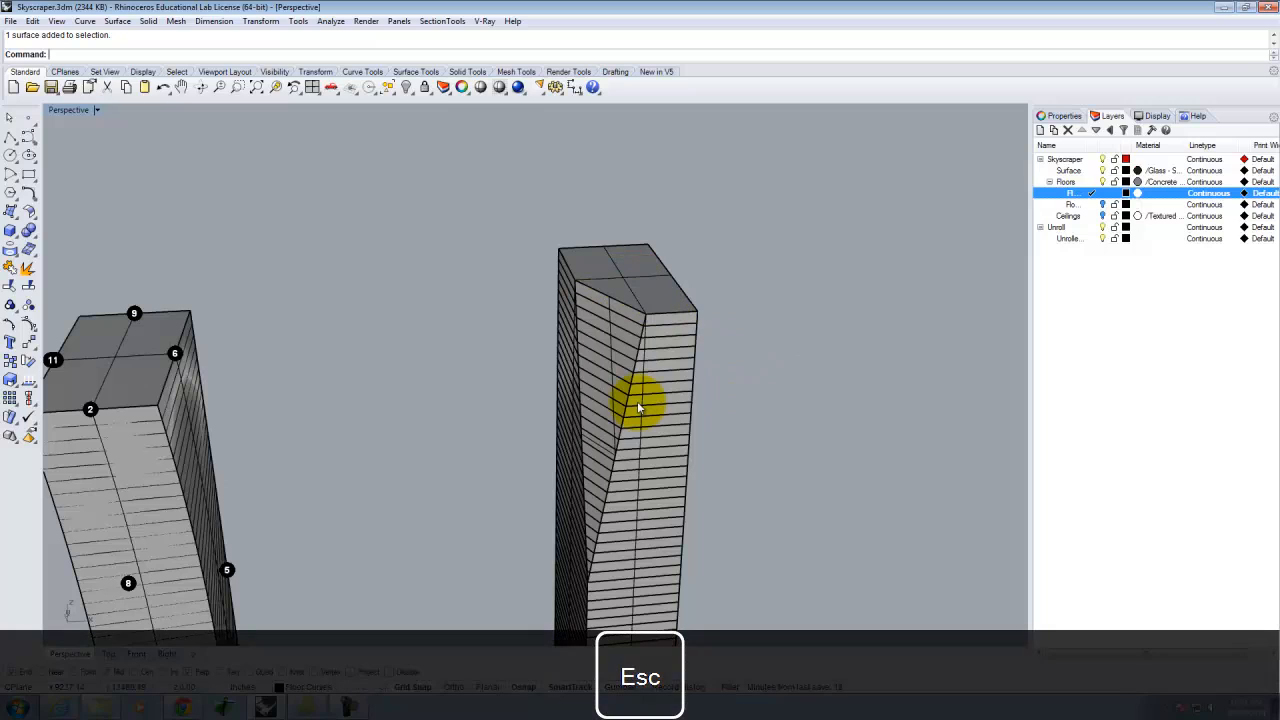
Step: Duplicate the borders of all the tower's trimmed floor surfaces as curves on the current layer with DupBorder
{"action": "type", "text": "DupBorder"}
{"action": "key", "text": "Return"}
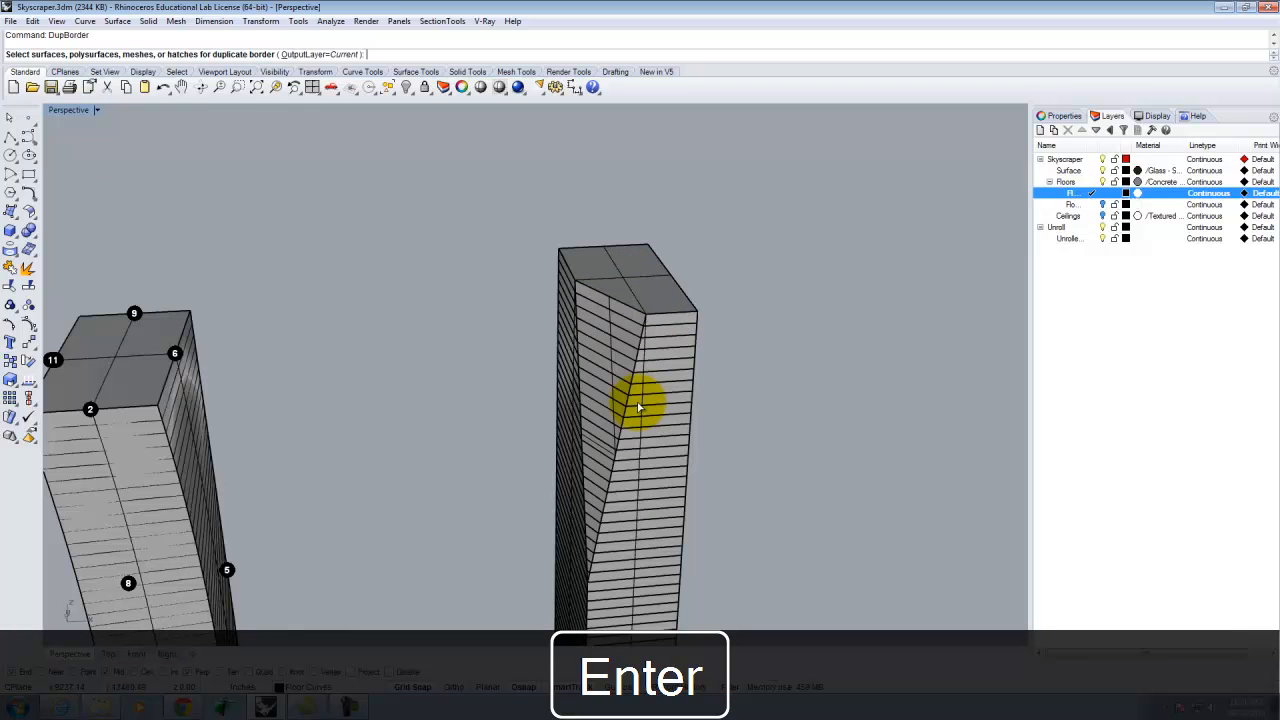
{"action": "scroll", "coordinate": [728, 291], "scroll_direction": "down", "scroll_amount": 4}
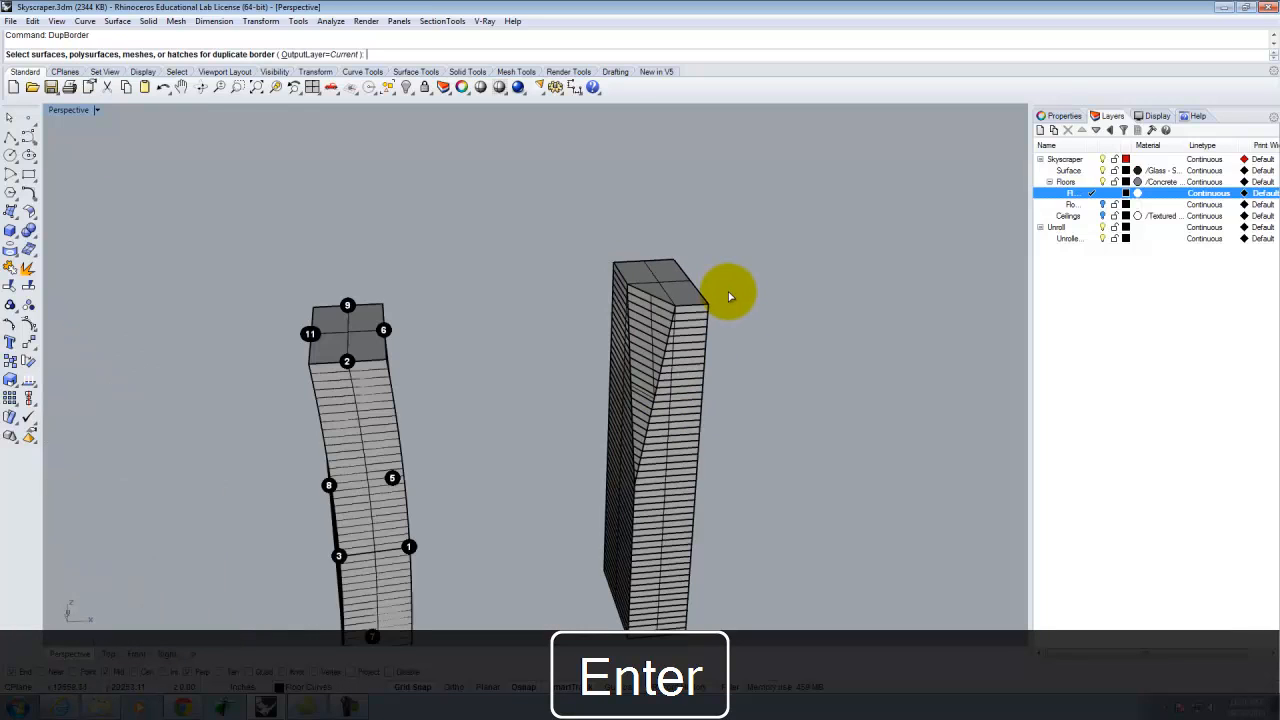
{"action": "left_click", "coordinate": [671, 605]}
{"action": "scroll", "coordinate": [700, 300], "scroll_direction": "up", "scroll_amount": 3}
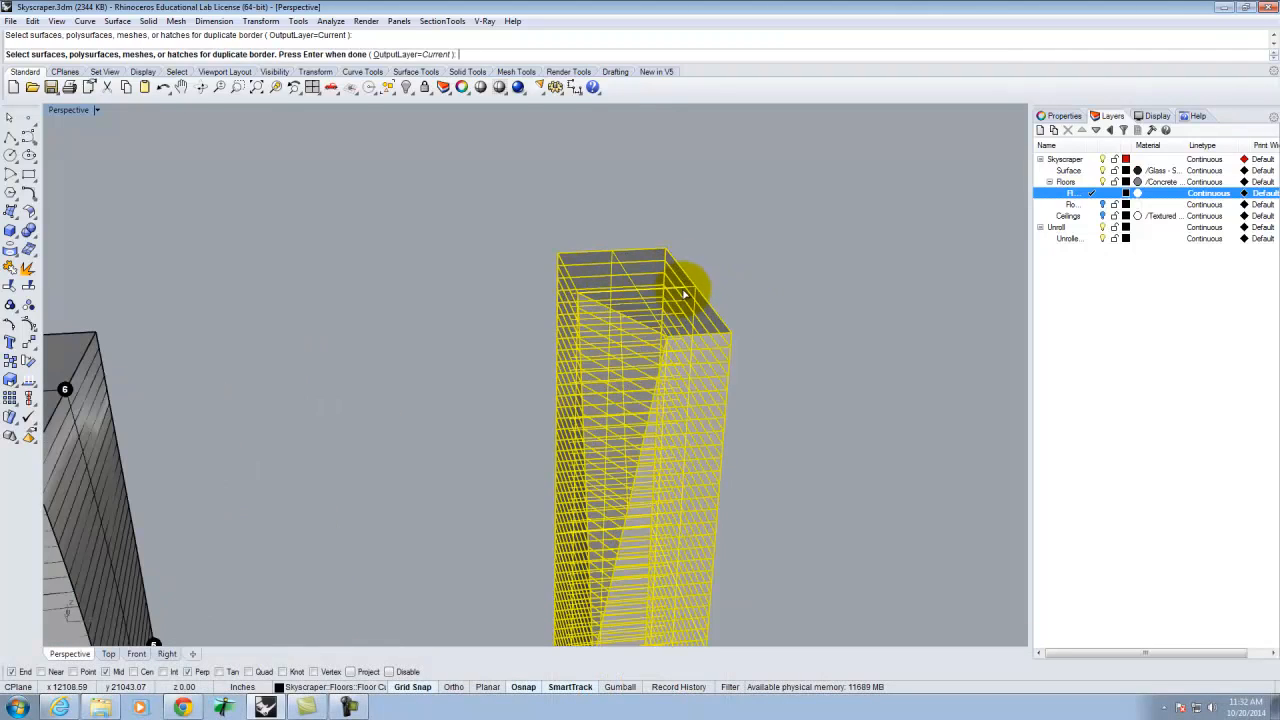
{"action": "scroll", "coordinate": [750, 270], "scroll_direction": "down", "scroll_amount": 2}
{"action": "key", "text": "Return"}
{"action": "scroll", "coordinate": [594, 271], "scroll_direction": "down", "scroll_amount": 3}
{"action": "mouse_move", "coordinate": [686, 293]}
{"action": "right_mouse_down"}
{"action": "mouse_move", "coordinate": [629, 249]}
{"action": "mouse_move", "coordinate": [706, 289]}
{"action": "right_mouse_up"}
{"action": "right_click", "coordinate": [706, 289]}
{"action": "scroll", "coordinate": [655, 300], "scroll_direction": "up", "scroll_amount": 6}
{"action": "scroll", "coordinate": [655, 300], "scroll_direction": "up", "scroll_amount": 4}
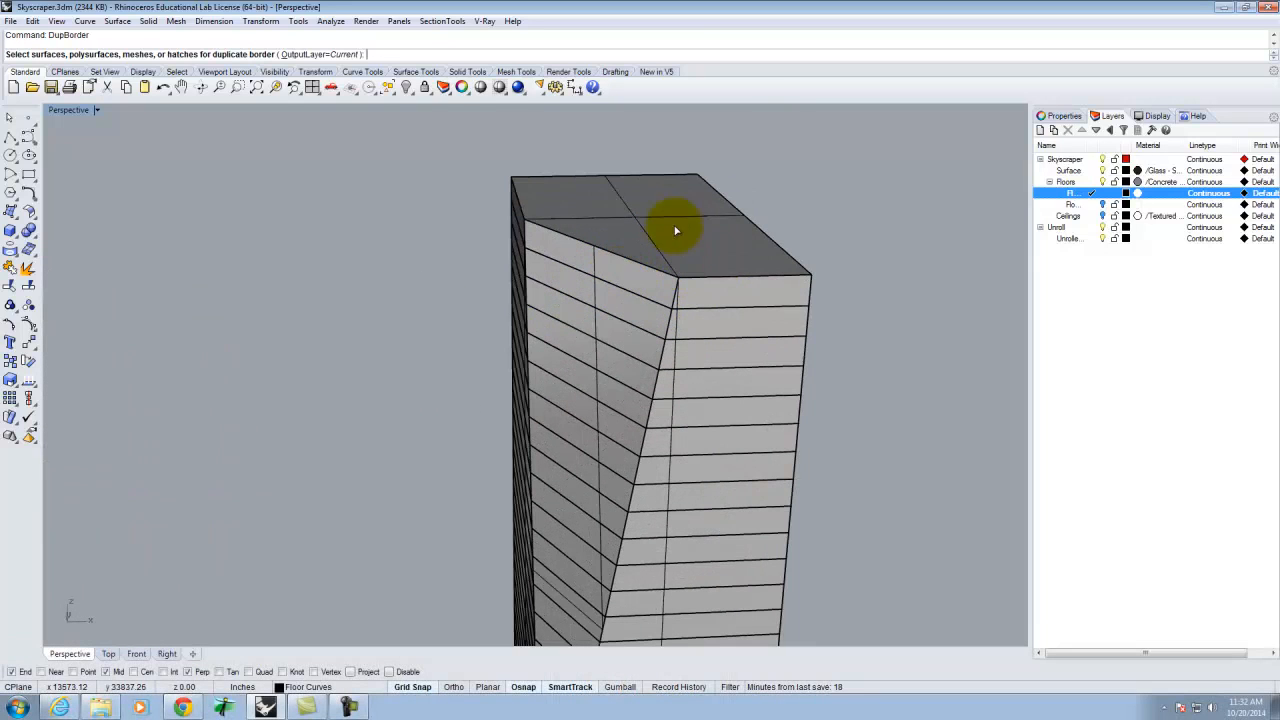
{"action": "scroll", "coordinate": [650, 257], "scroll_direction": "down", "scroll_amount": 3}
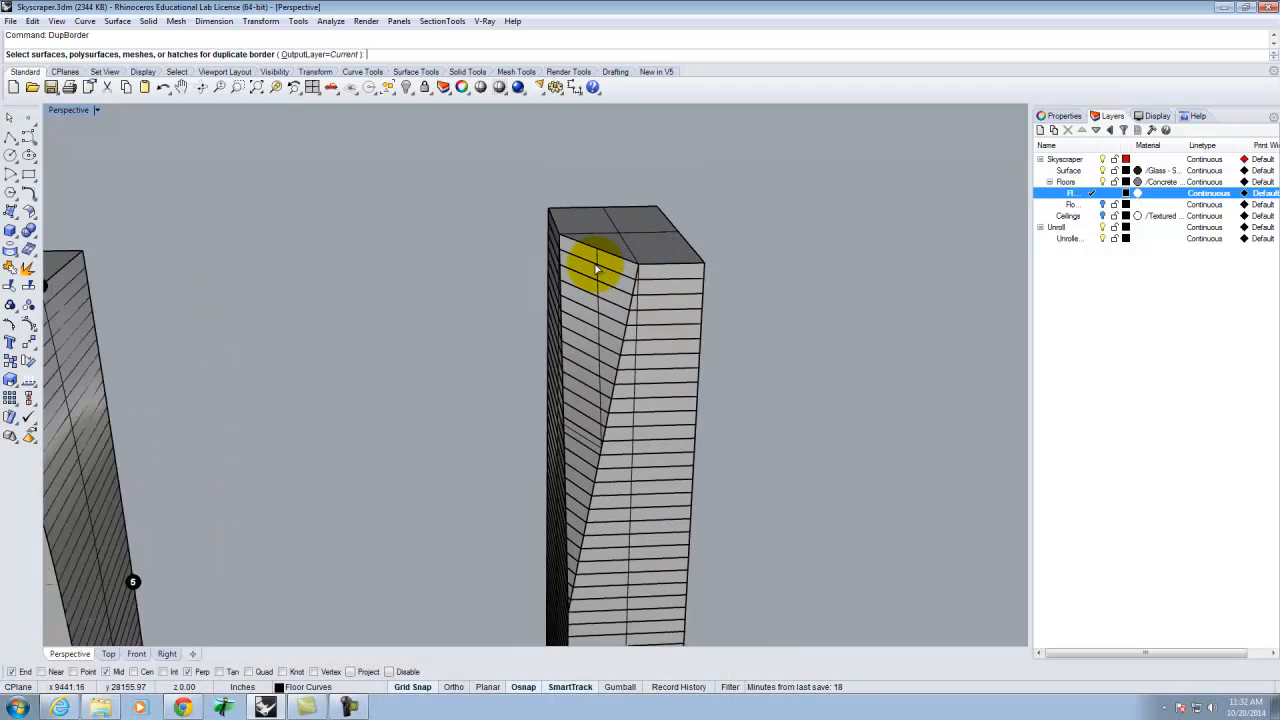
{"action": "key", "text": "Escape"}
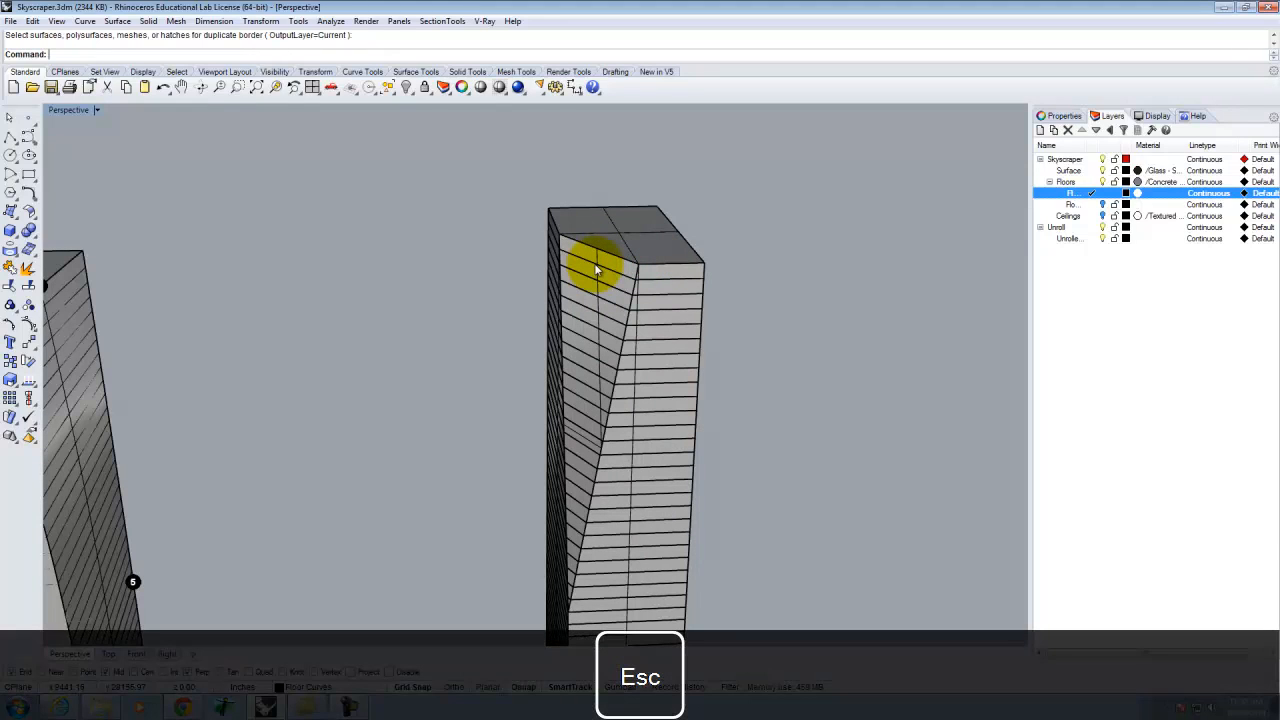
{"action": "type", "text": "unro"}
{"action": "key", "text": "Return"}
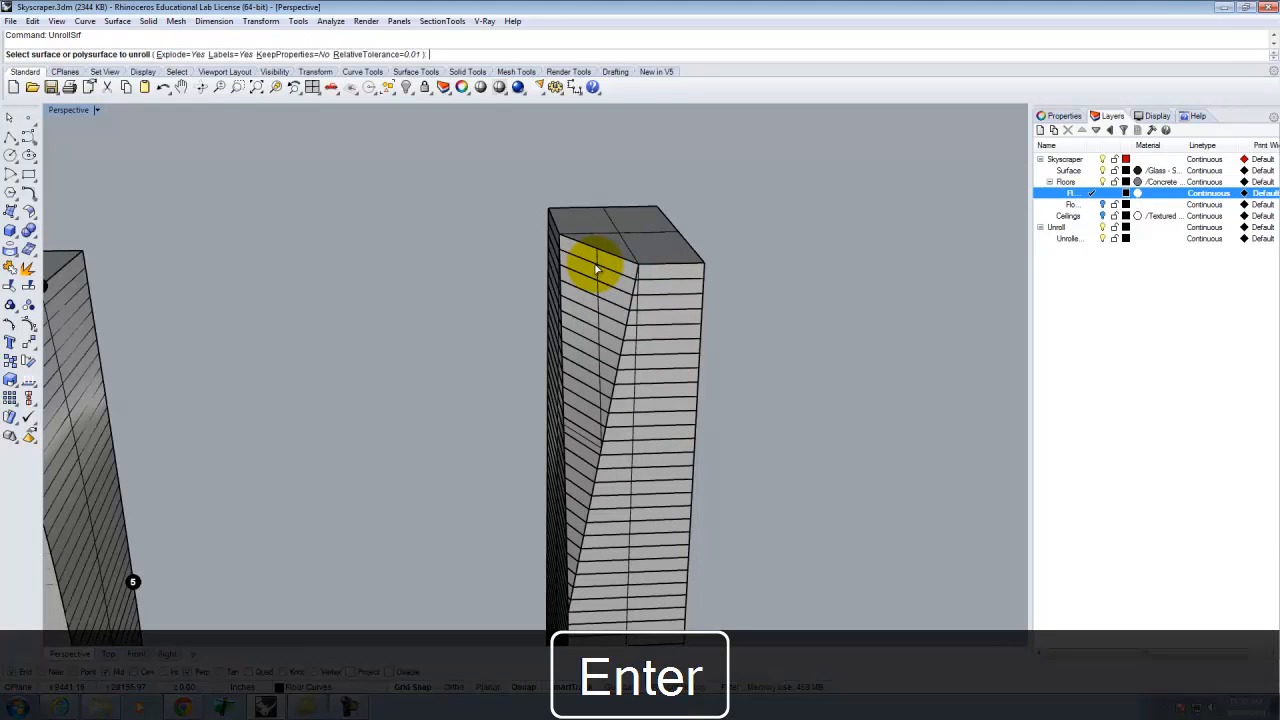
{"action": "left_click", "coordinate": [637, 218]}
{"action": "key", "text": "Return"}
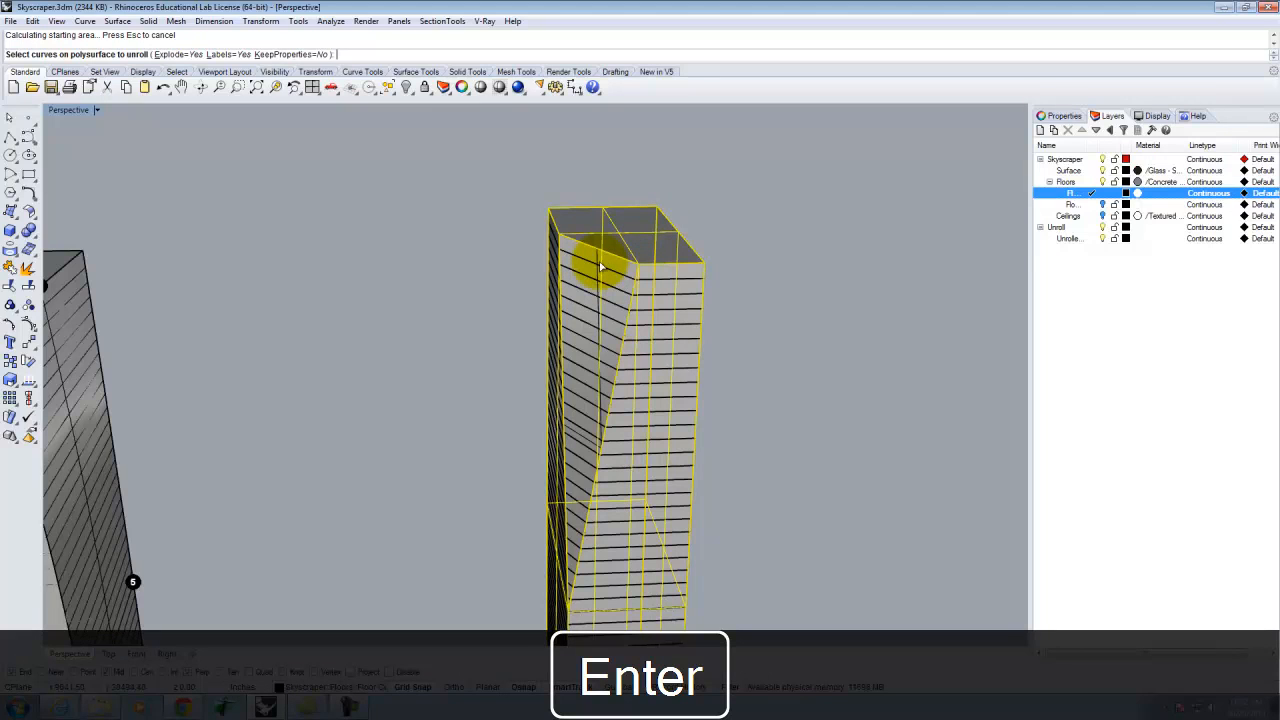
{"action": "key", "text": "Escape"}
Step: Join the slanted triangular facade panel to the rest of the tower polysurface
{"action": "left_click", "coordinate": [592, 258]}
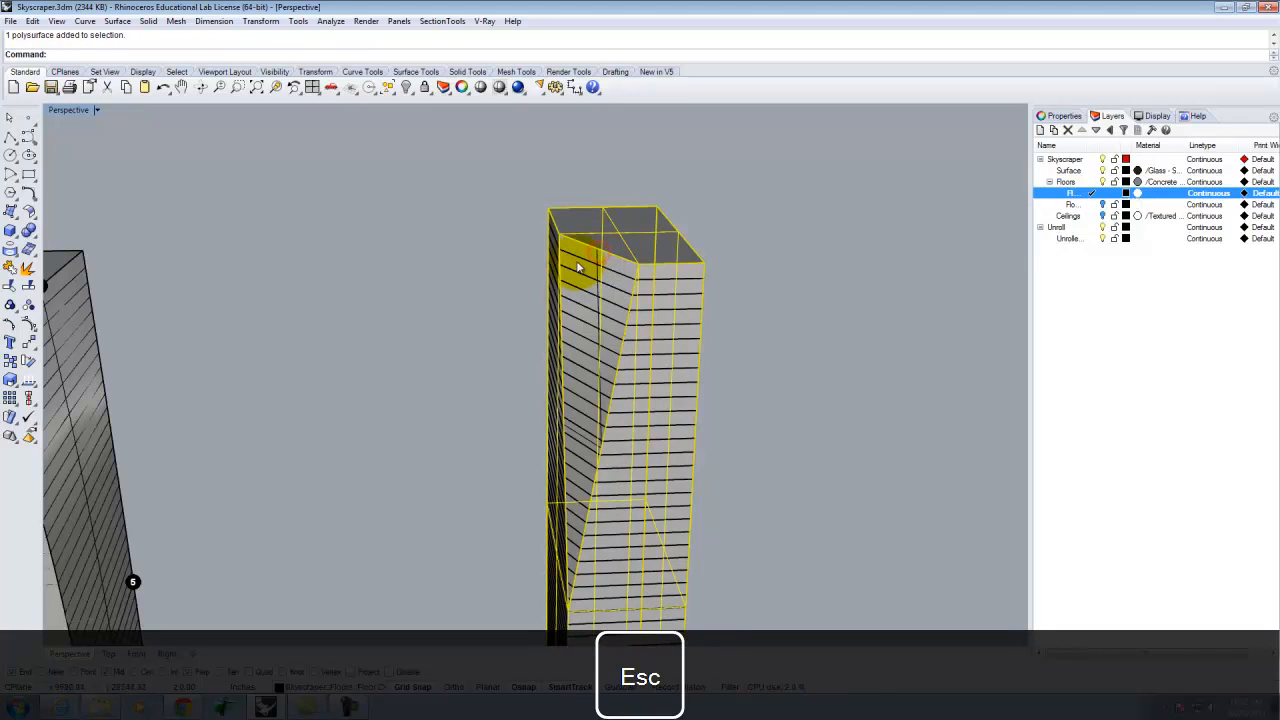
{"action": "left_click", "coordinate": [597, 260]}
{"action": "left_click", "coordinate": [617, 234], "text": "shift"}
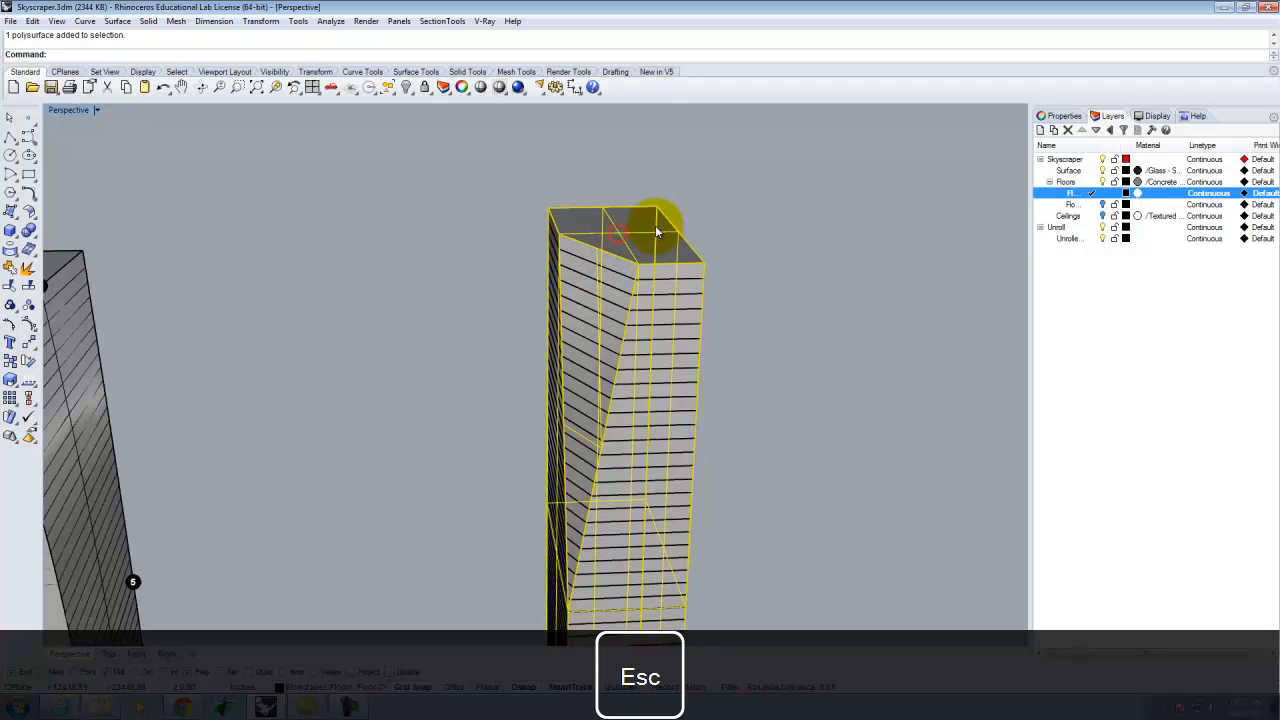
{"action": "key", "text": "Return"}
Step: Unroll the tower polysurface together with its floor border curves, using UnrollSrf with Explode and Labels on
{"action": "right_click_drag", "start_coordinate": [780, 249], "coordinate": [674, 247]}
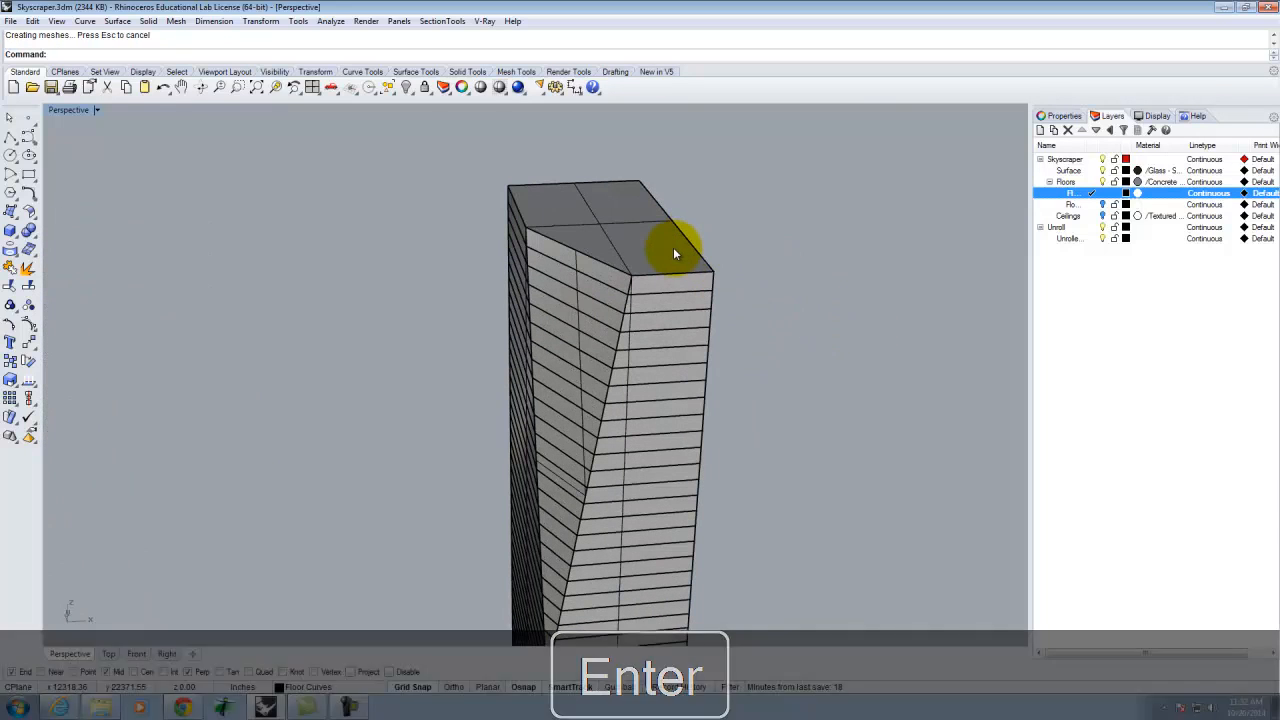
{"action": "key", "text": "Return"}
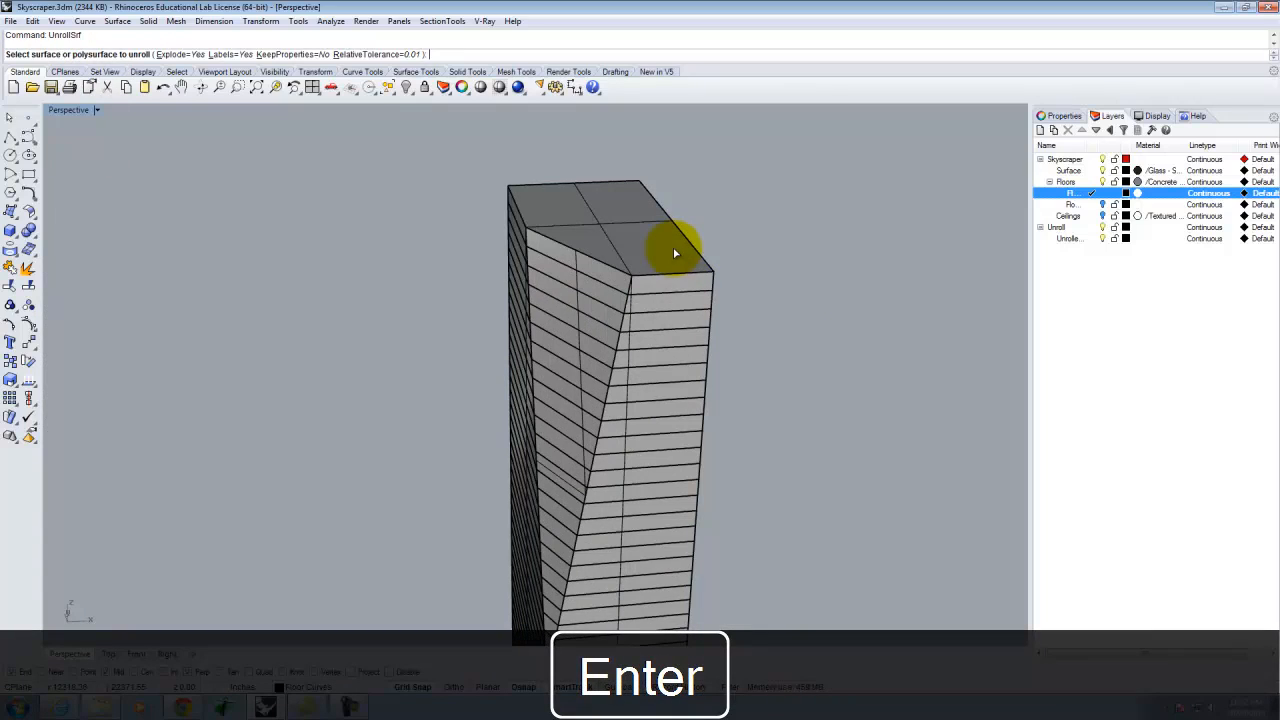
{"action": "left_click", "coordinate": [600, 232]}
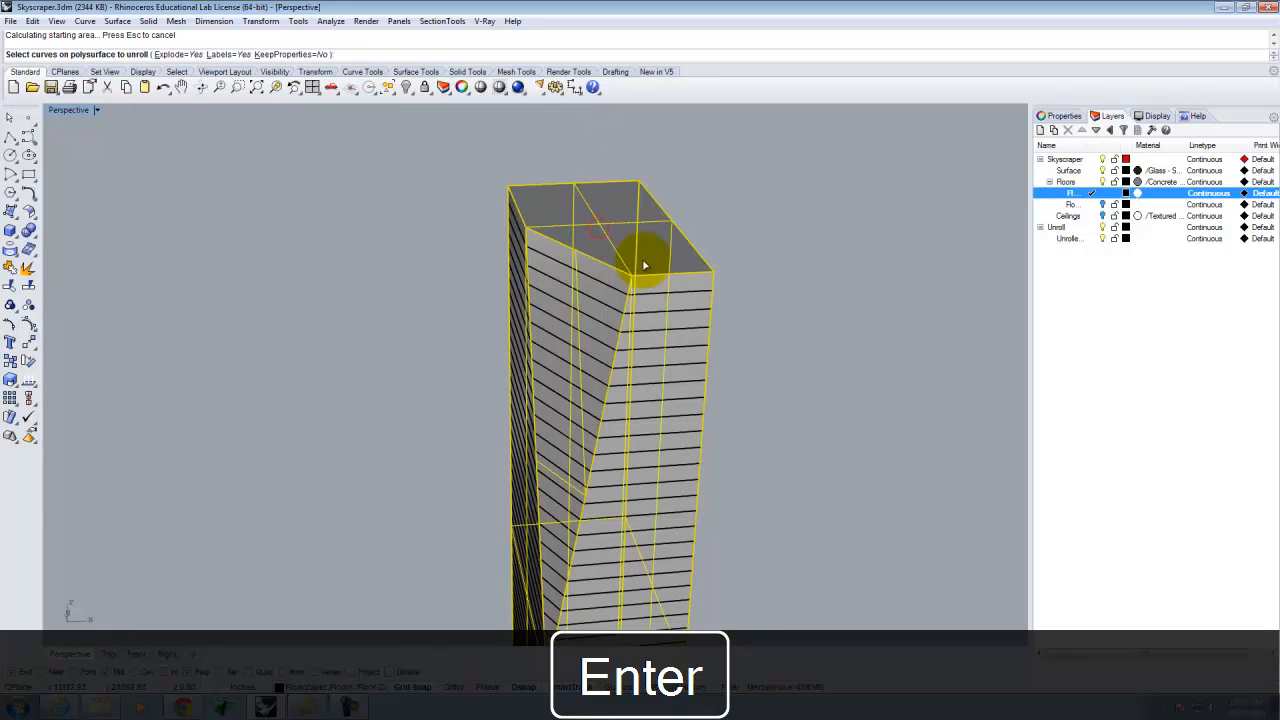
{"action": "scroll", "coordinate": [783, 251], "scroll_direction": "down", "scroll_amount": 5}
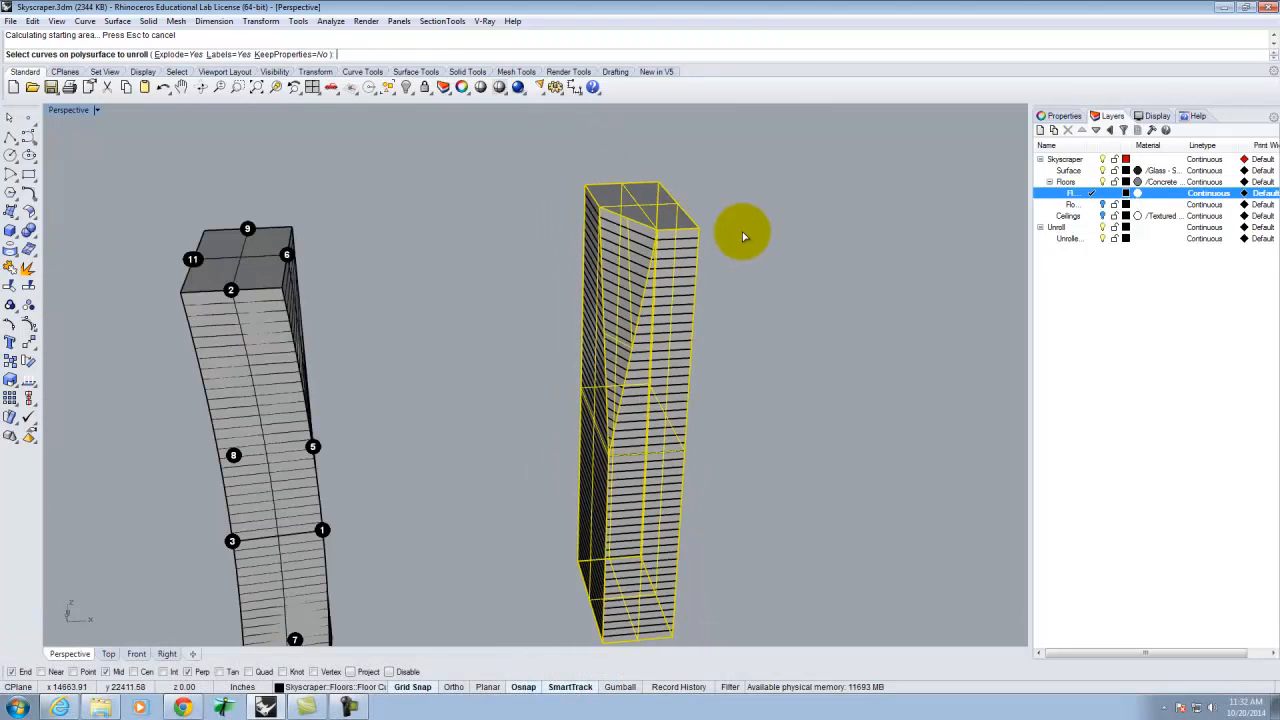
{"action": "scroll", "coordinate": [738, 215], "scroll_direction": "down", "scroll_amount": 2}
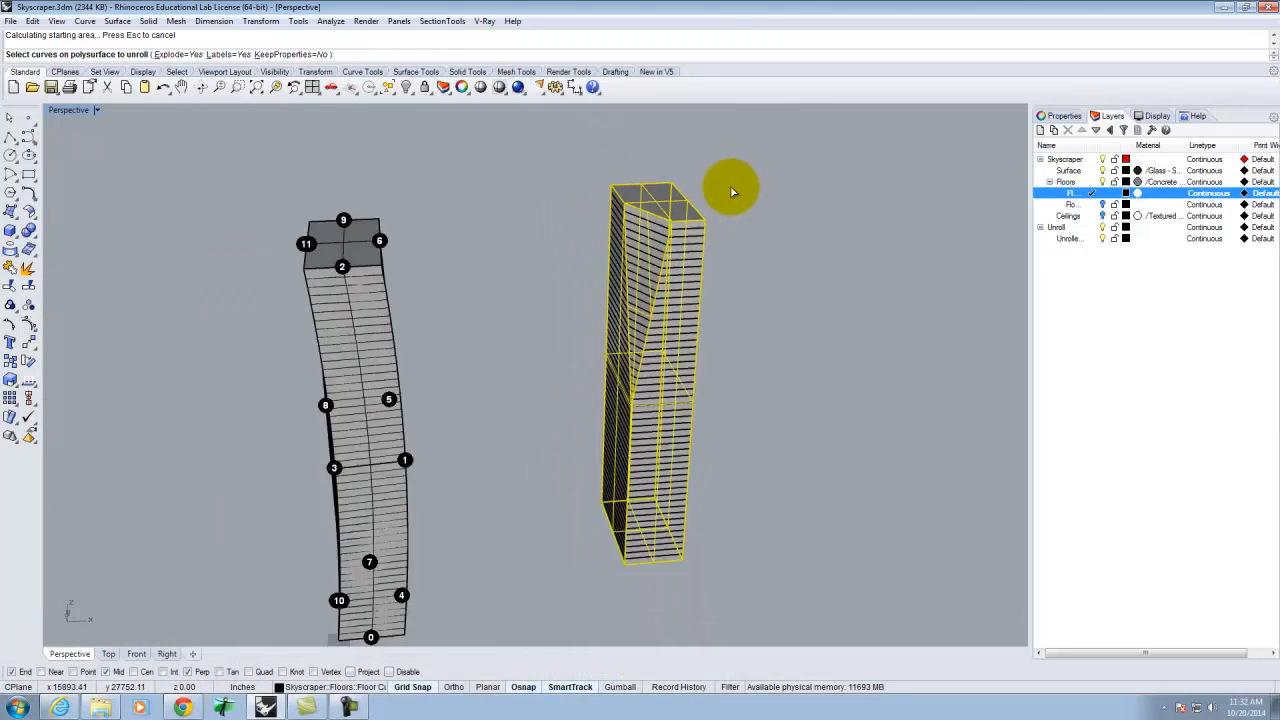
{"action": "left_click", "coordinate": [680, 566]}
{"action": "key", "text": "Return"}
{"action": "key", "text": "Return"}
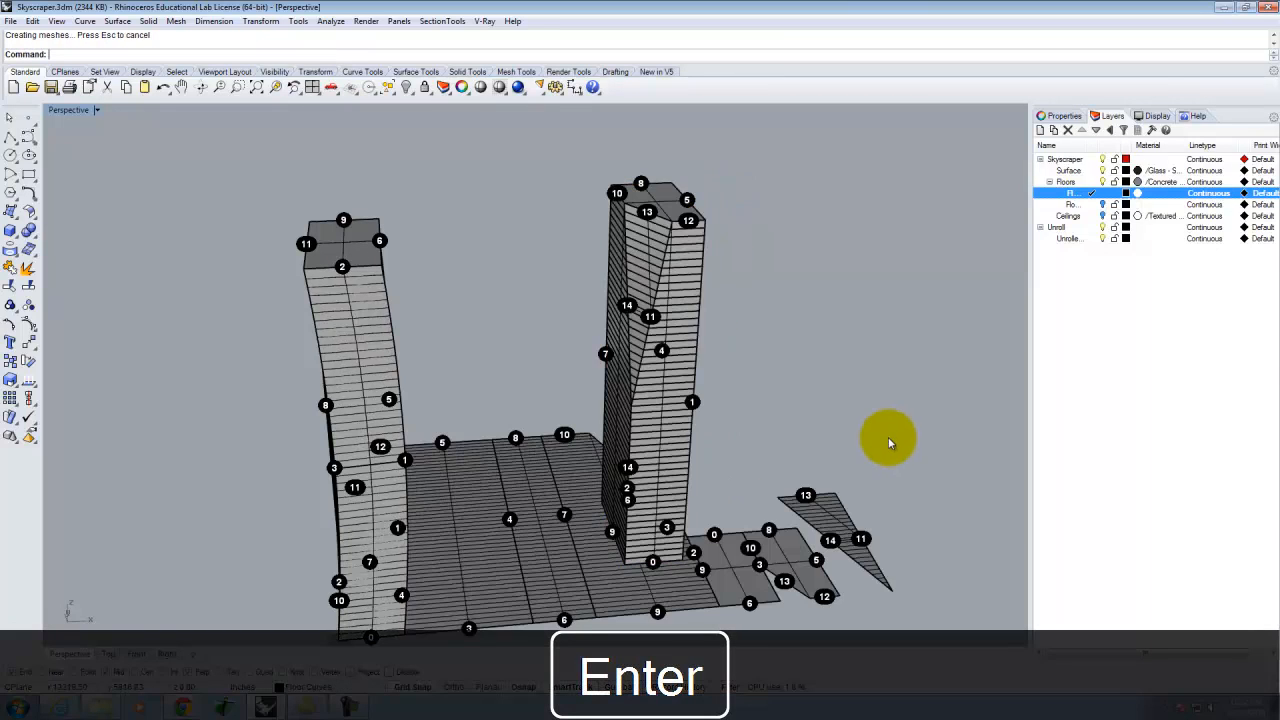
Step: Examine the unrolled facade pieces and check the floor lines on them by selecting individual curves
{"action": "scroll", "coordinate": [694, 380], "scroll_direction": "down", "scroll_amount": 3}
{"action": "scroll", "coordinate": [612, 502], "scroll_direction": "up", "scroll_amount": 2}
{"action": "left_click", "coordinate": [604, 503]}
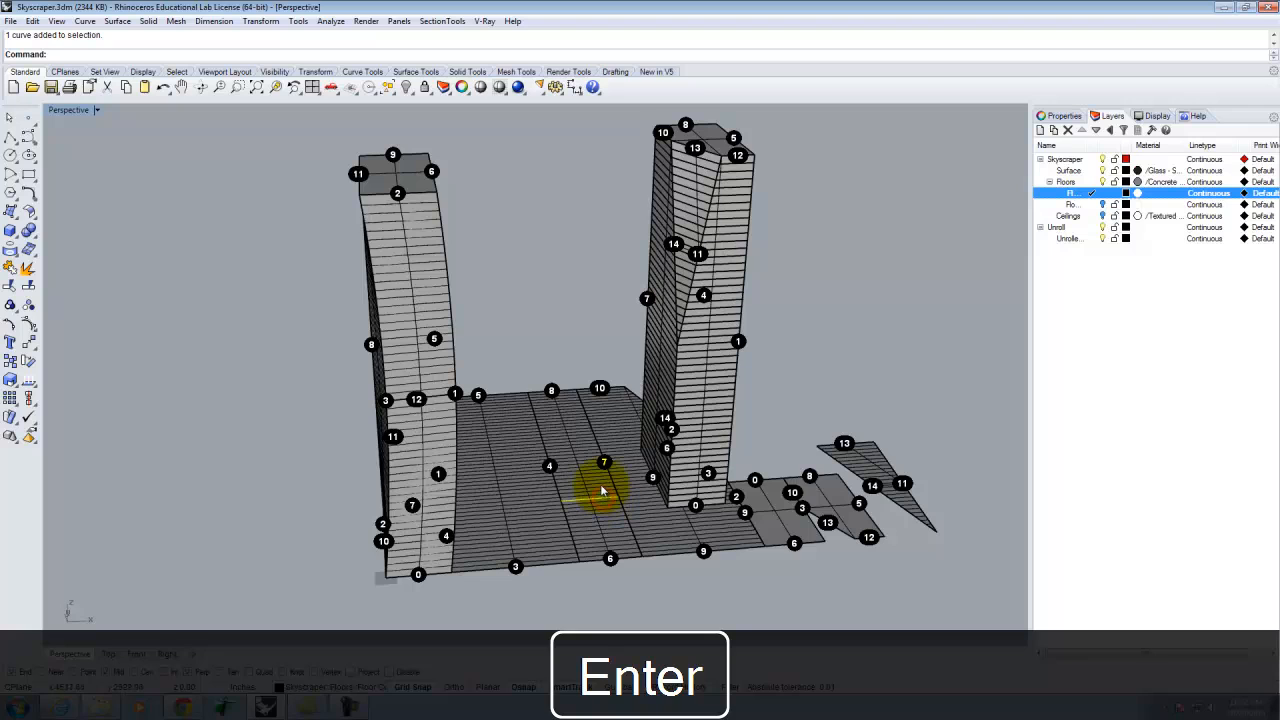
{"action": "scroll", "coordinate": [603, 438], "scroll_direction": "down", "scroll_amount": 4}
{"action": "right_click_drag", "start_coordinate": [614, 466], "coordinate": [617, 540]}
{"action": "scroll", "coordinate": [566, 427], "scroll_direction": "up", "scroll_amount": 4}
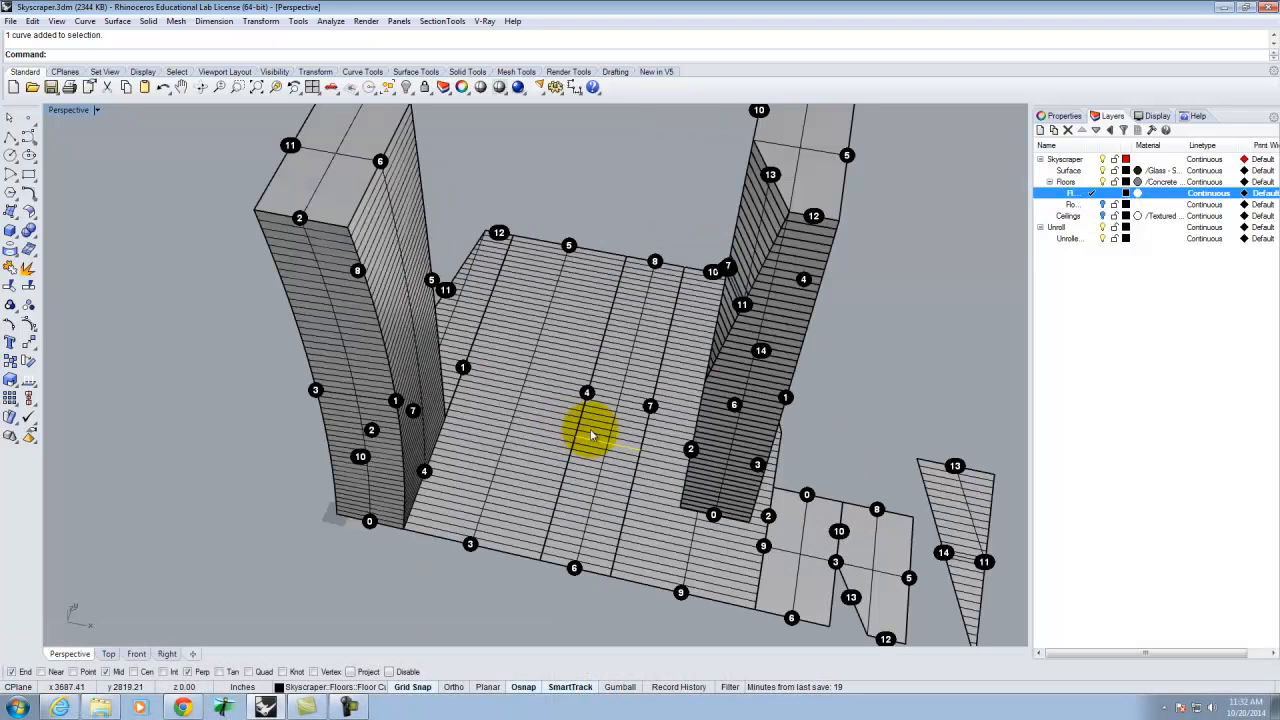
{"action": "left_click", "coordinate": [632, 402]}
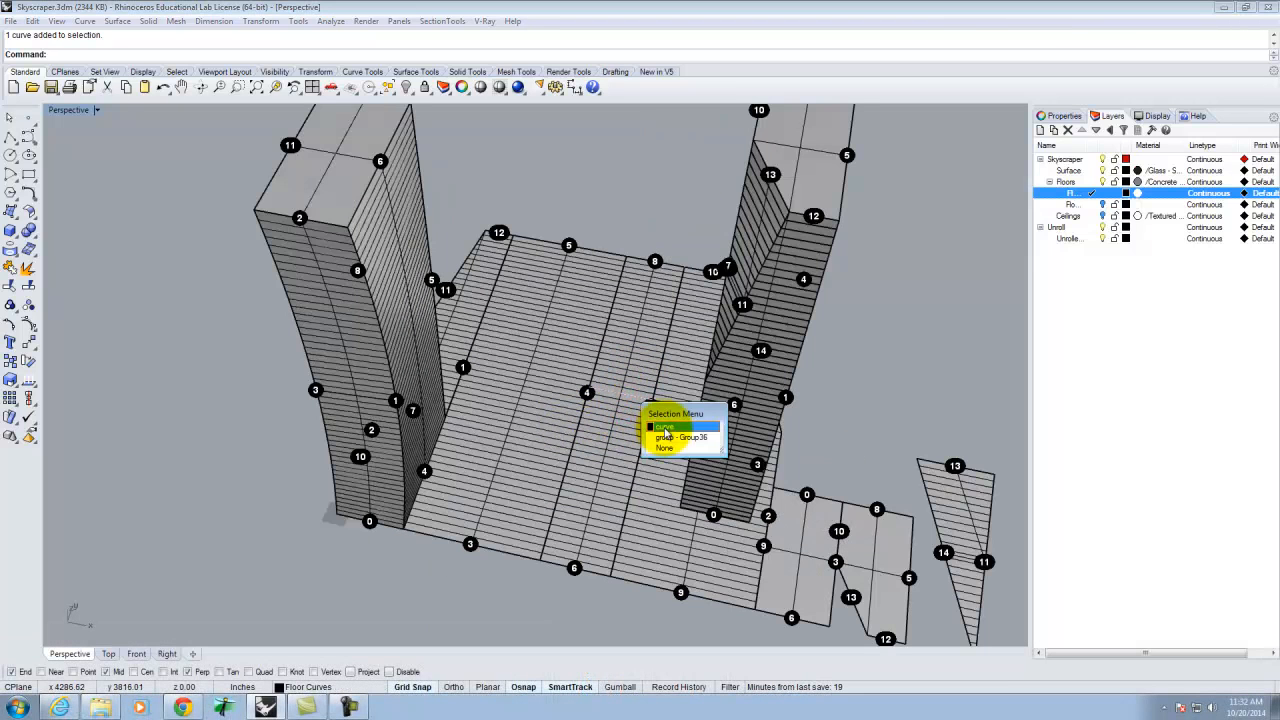
{"action": "left_click", "coordinate": [665, 428]}
{"action": "scroll", "coordinate": [829, 534], "scroll_direction": "down", "scroll_amount": 3}
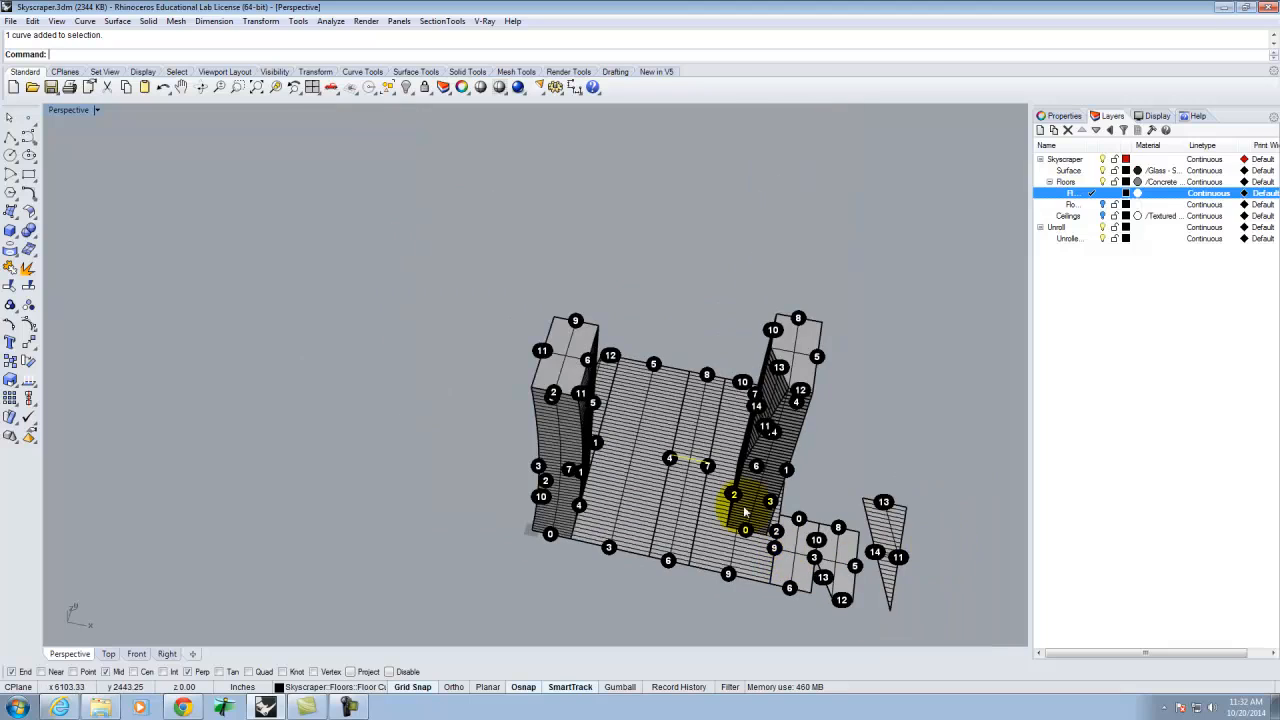
Step: Try to move the original tower polysurface away from its unrolled pieces, and undo that move
{"action": "scroll", "coordinate": [634, 443], "scroll_direction": "down", "scroll_amount": 2}
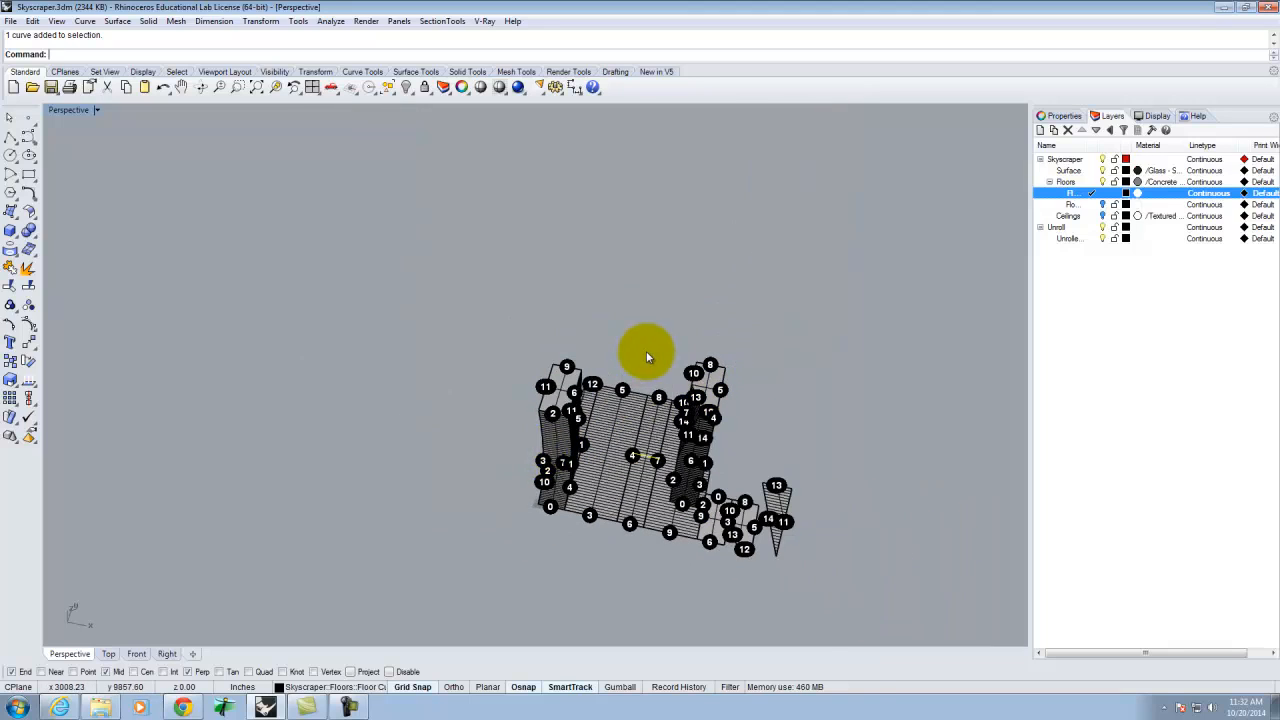
{"action": "scroll", "coordinate": [640, 351], "scroll_direction": "down", "scroll_amount": 1}
{"action": "left_click_drag", "start_coordinate": [607, 305], "coordinate": [603, 306]}
{"action": "right_click_drag", "start_coordinate": [708, 371], "coordinate": [553, 350]}
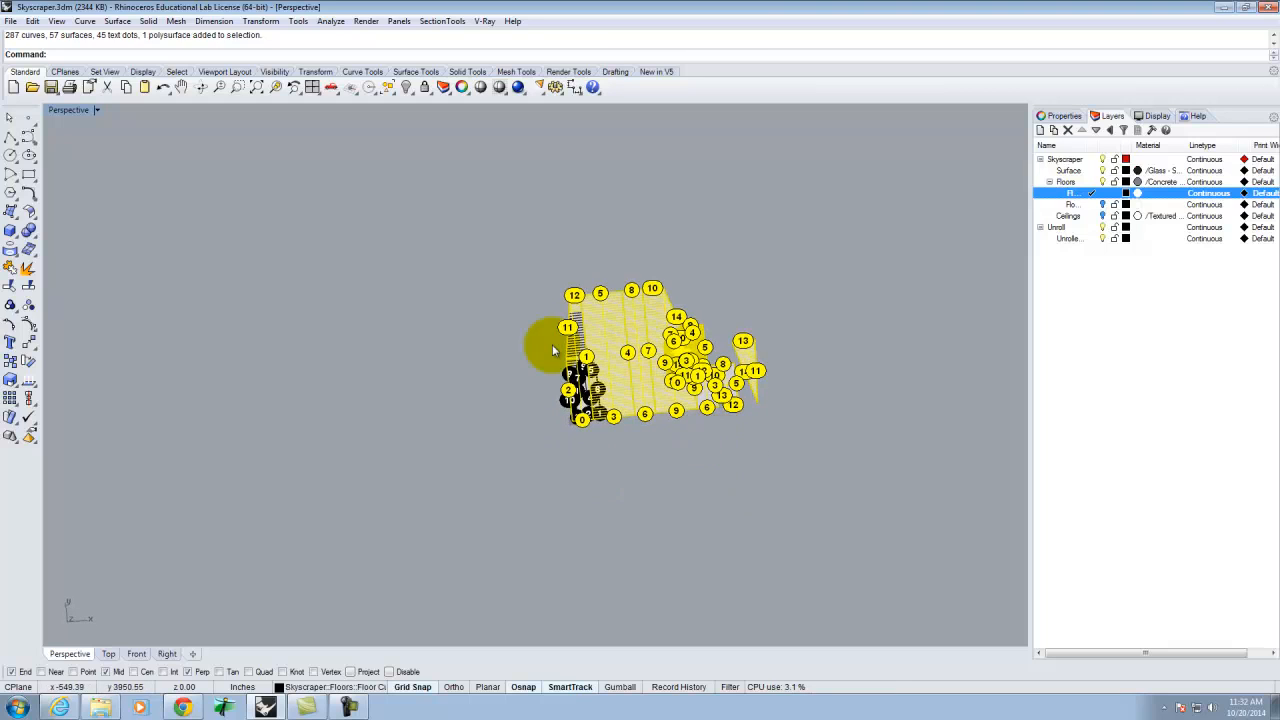
{"action": "scroll", "coordinate": [553, 350], "scroll_direction": "up", "scroll_amount": 5}
{"action": "left_click", "coordinate": [545, 455]}
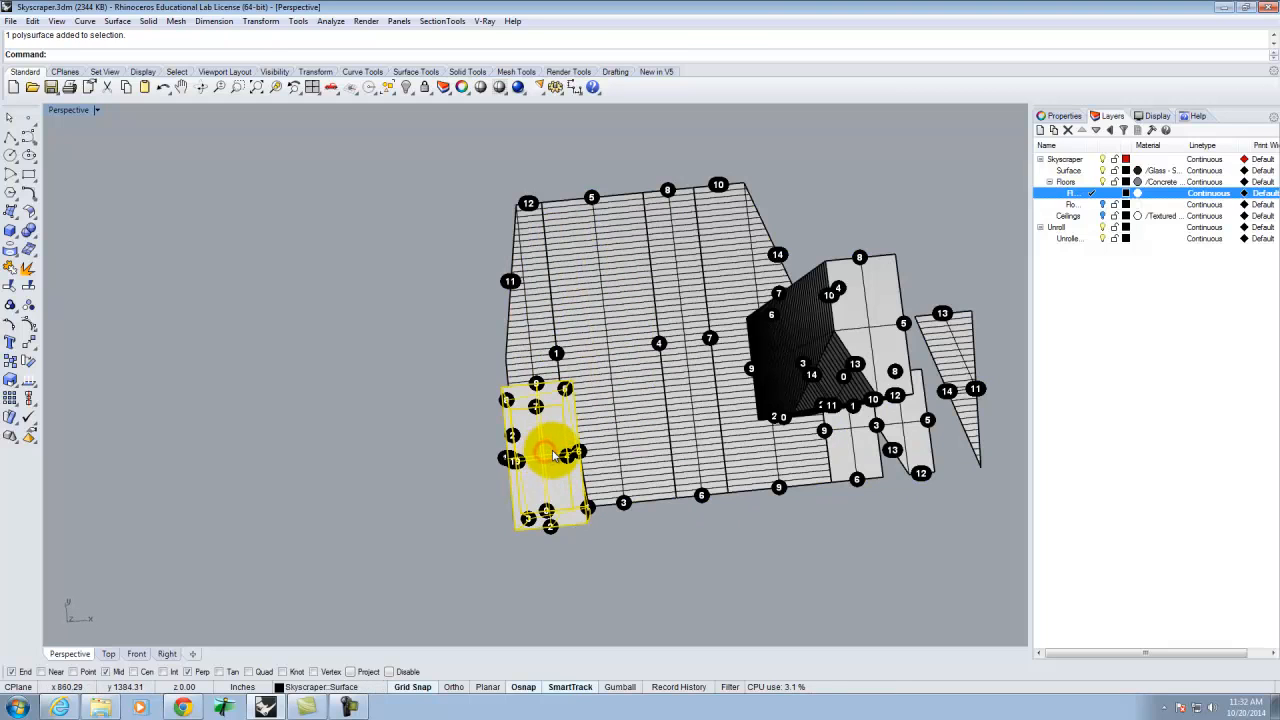
{"action": "left_click_drag", "start_coordinate": [545, 455], "coordinate": [257, 443]}
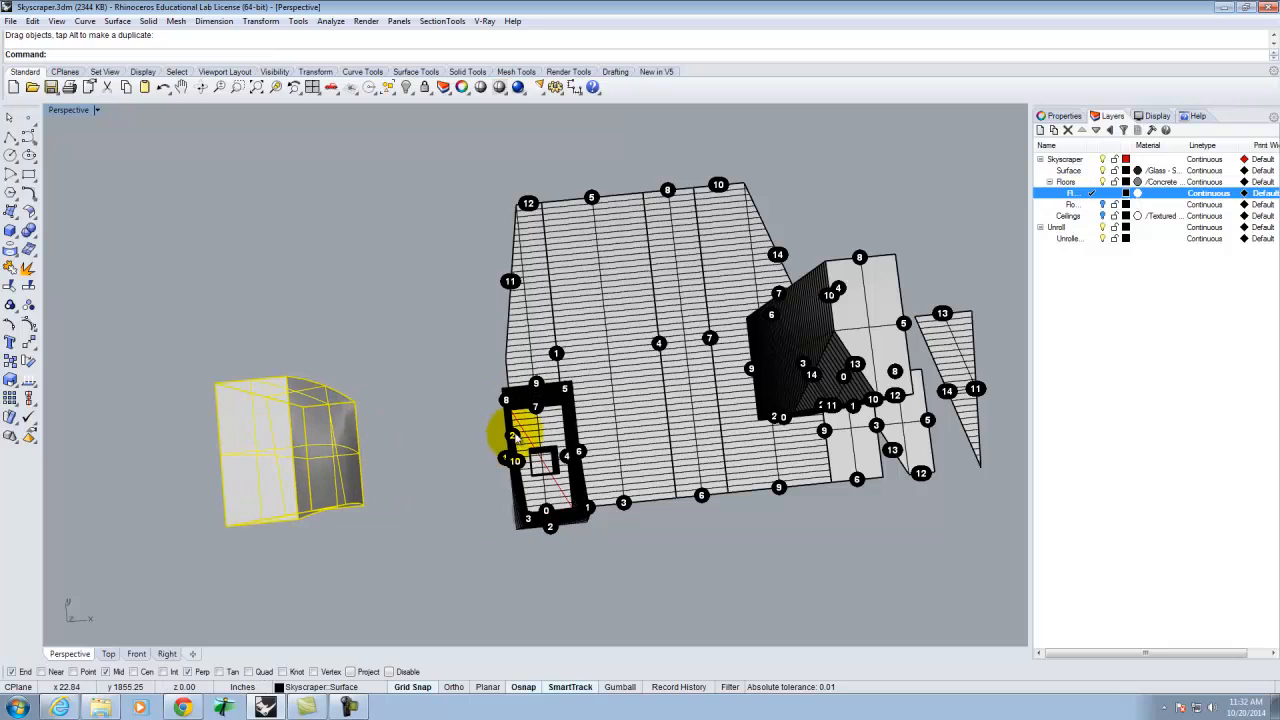
{"action": "key", "text": "ctrl+z"}
{"action": "scroll", "coordinate": [754, 490], "scroll_direction": "down", "scroll_amount": 3}
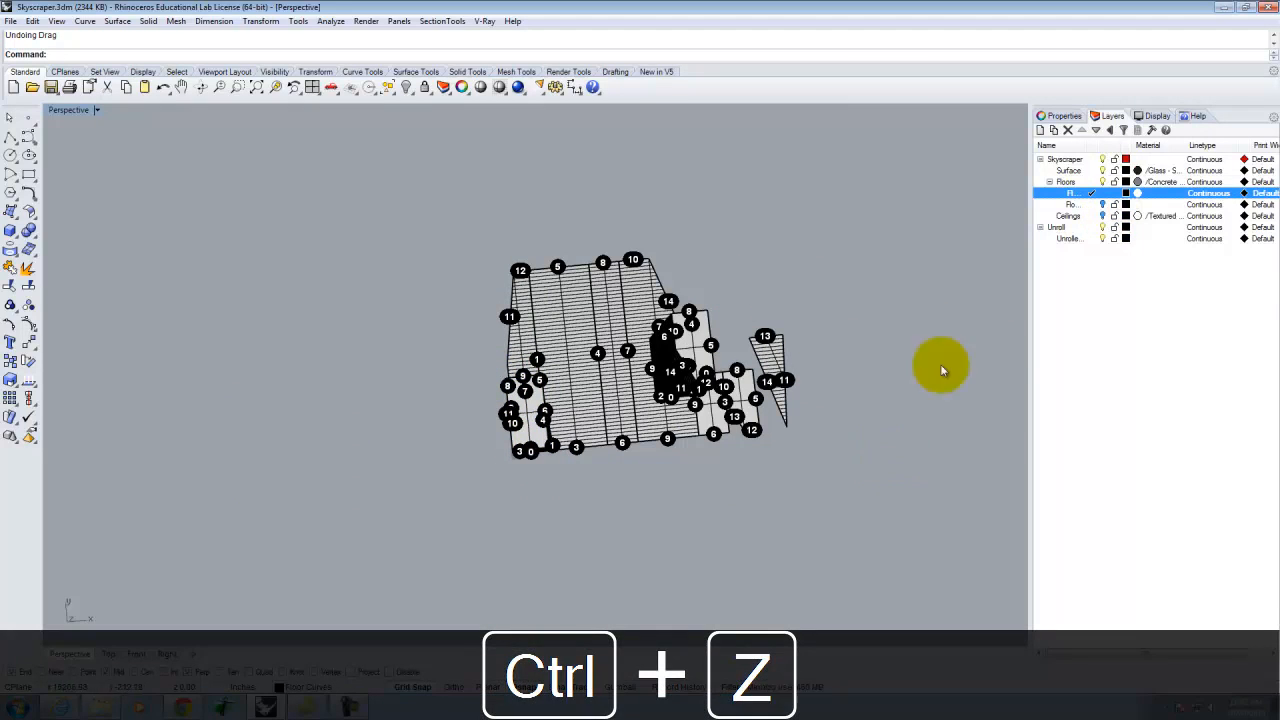
Step: Try to hide the Skyscraper layer and the Floors layer while the floor curves layer is current
{"action": "left_click", "coordinate": [1102, 160]}
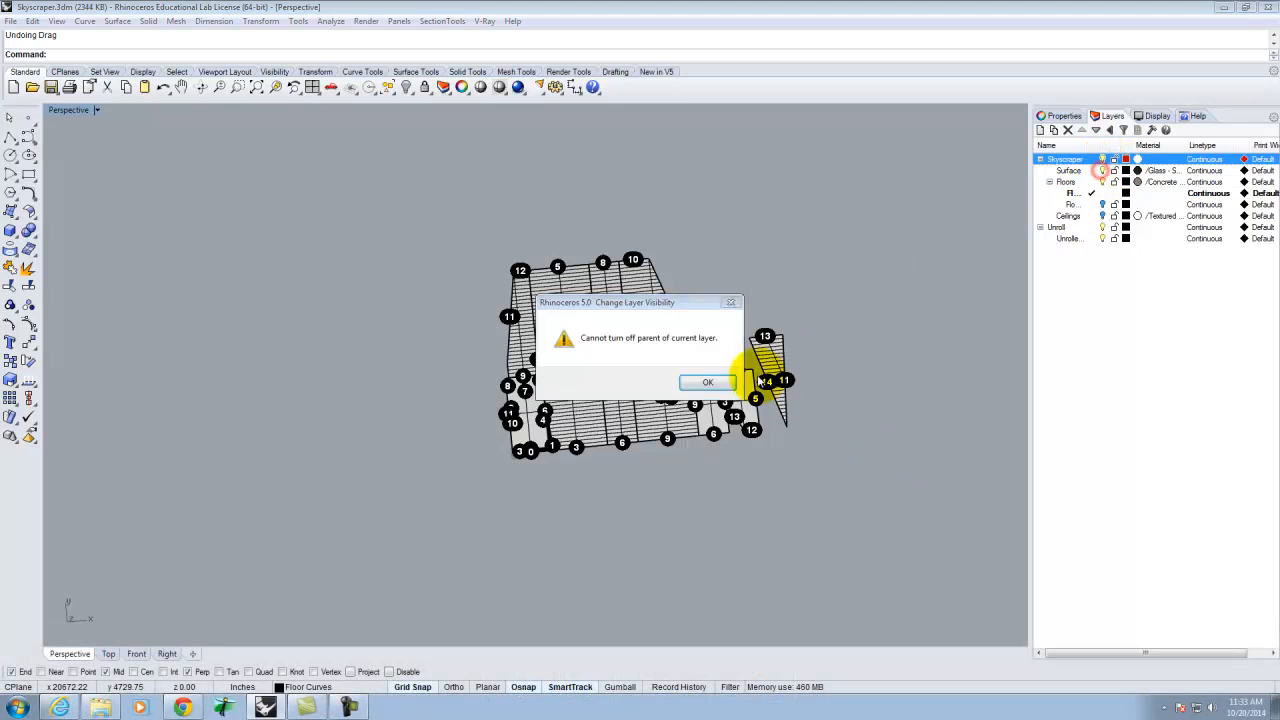
{"action": "left_click", "coordinate": [693, 377]}
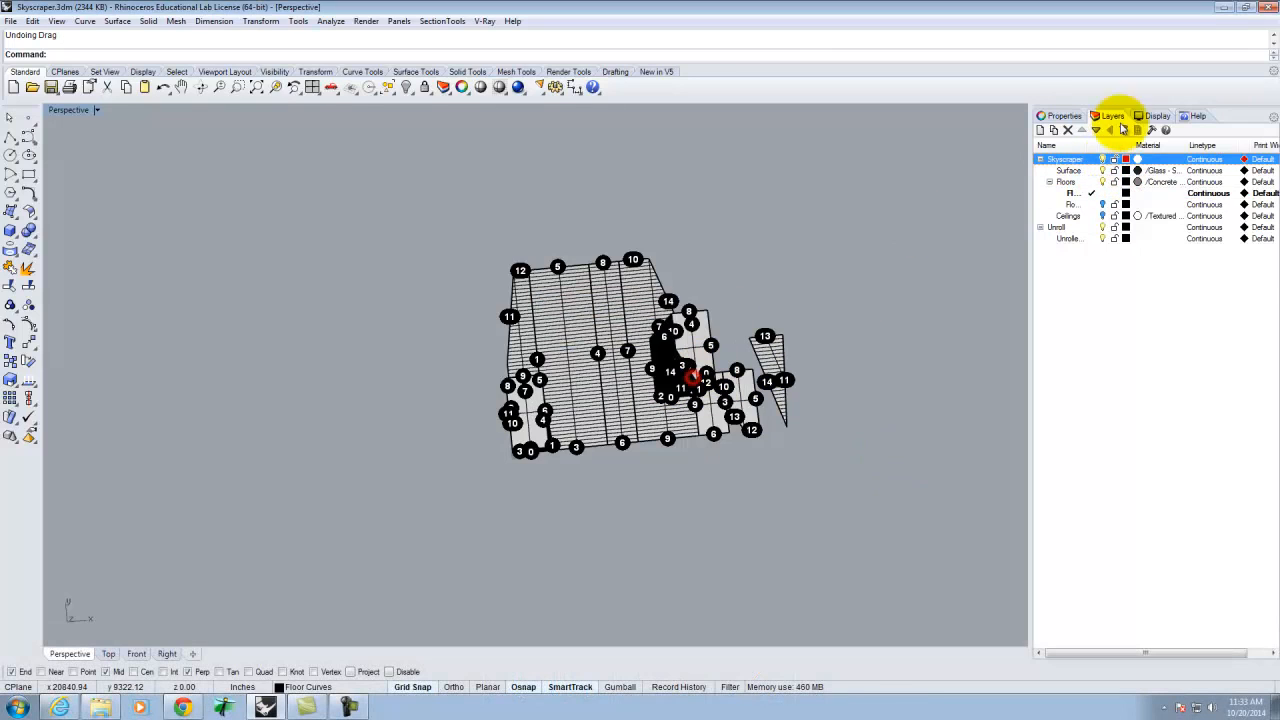
{"action": "left_click", "coordinate": [1102, 182]}
{"action": "left_click", "coordinate": [700, 380]}
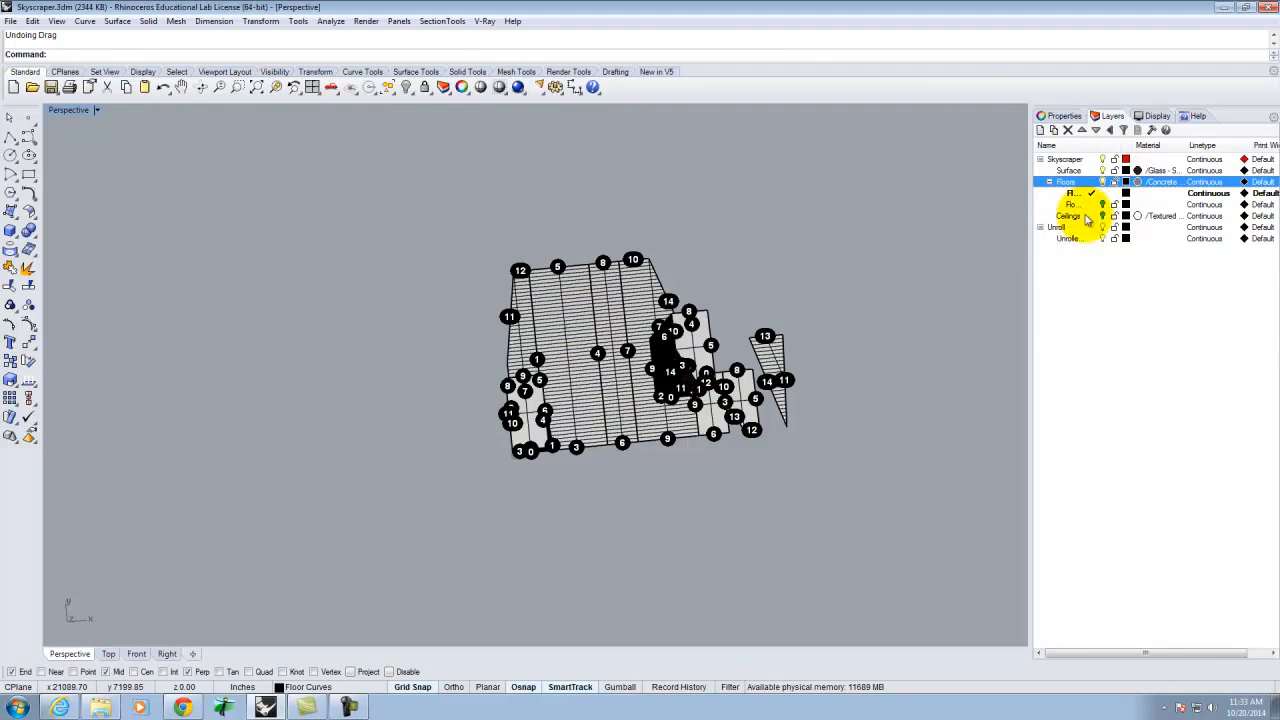
Step: Move the unrolled facade pieces with their labels and lines clear of the original tower
{"action": "left_click_drag", "start_coordinate": [884, 465], "coordinate": [578, 219]}
{"action": "left_click_drag", "start_coordinate": [584, 308], "coordinate": [809, 249]}
{"action": "left_click", "coordinate": [673, 457]}
{"action": "right_click_drag", "start_coordinate": [557, 247], "coordinate": [646, 460]}
{"action": "left_click_drag", "start_coordinate": [782, 380], "coordinate": [526, 538]}
{"action": "left_click_drag", "start_coordinate": [544, 486], "coordinate": [906, 522]}
{"action": "right_click_drag", "start_coordinate": [570, 412], "coordinate": [508, 543]}
Step: Take the Floors layer out of the Skyscraper layer to the top level, and hide the Skyscraper layer
{"action": "scroll", "coordinate": [494, 435], "scroll_direction": "up", "scroll_amount": 5}
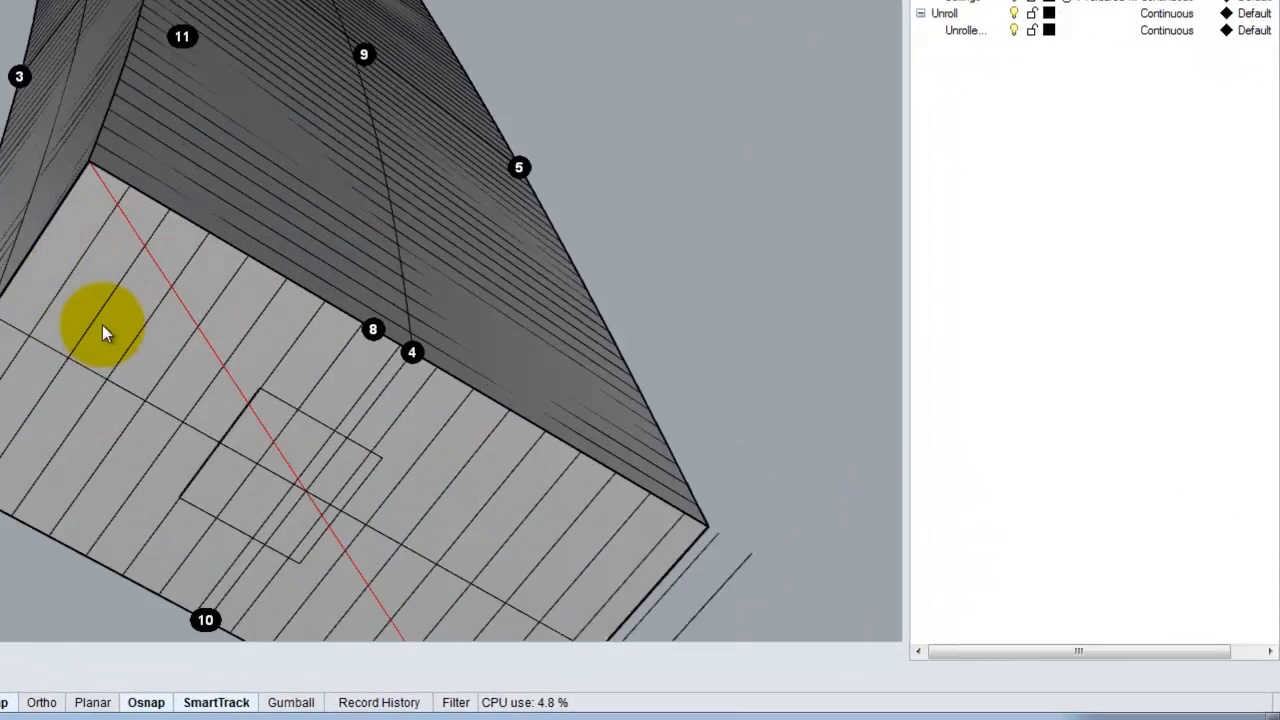
{"action": "scroll", "coordinate": [102, 324], "scroll_direction": "down", "scroll_amount": 5}
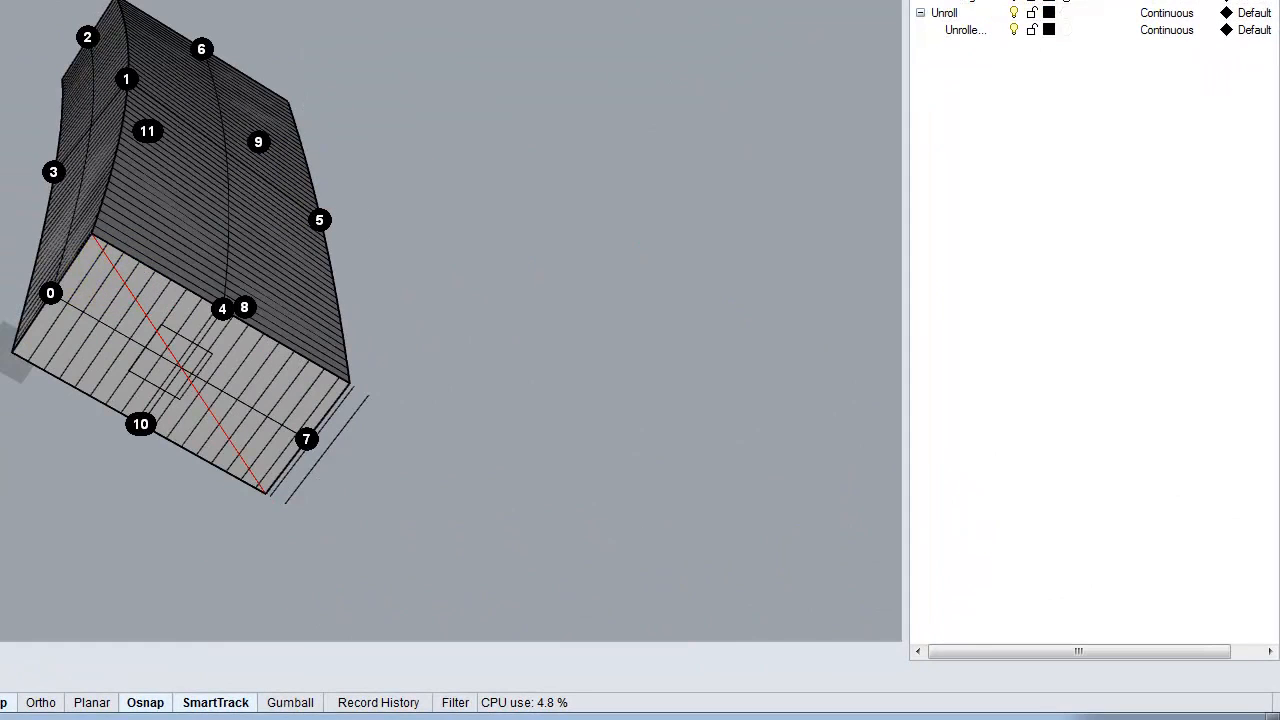
{"action": "left_click", "coordinate": [1057, 6]}
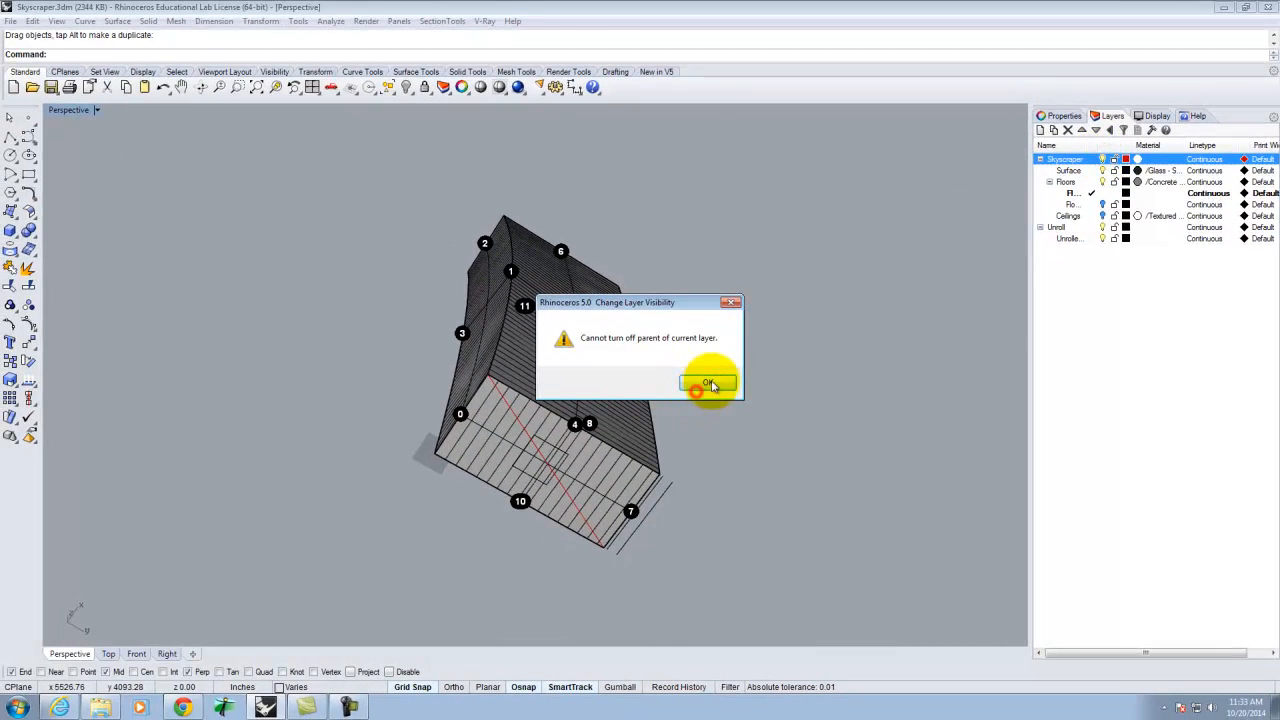
{"action": "left_click", "coordinate": [708, 384]}
{"action": "left_click", "coordinate": [1070, 182]}
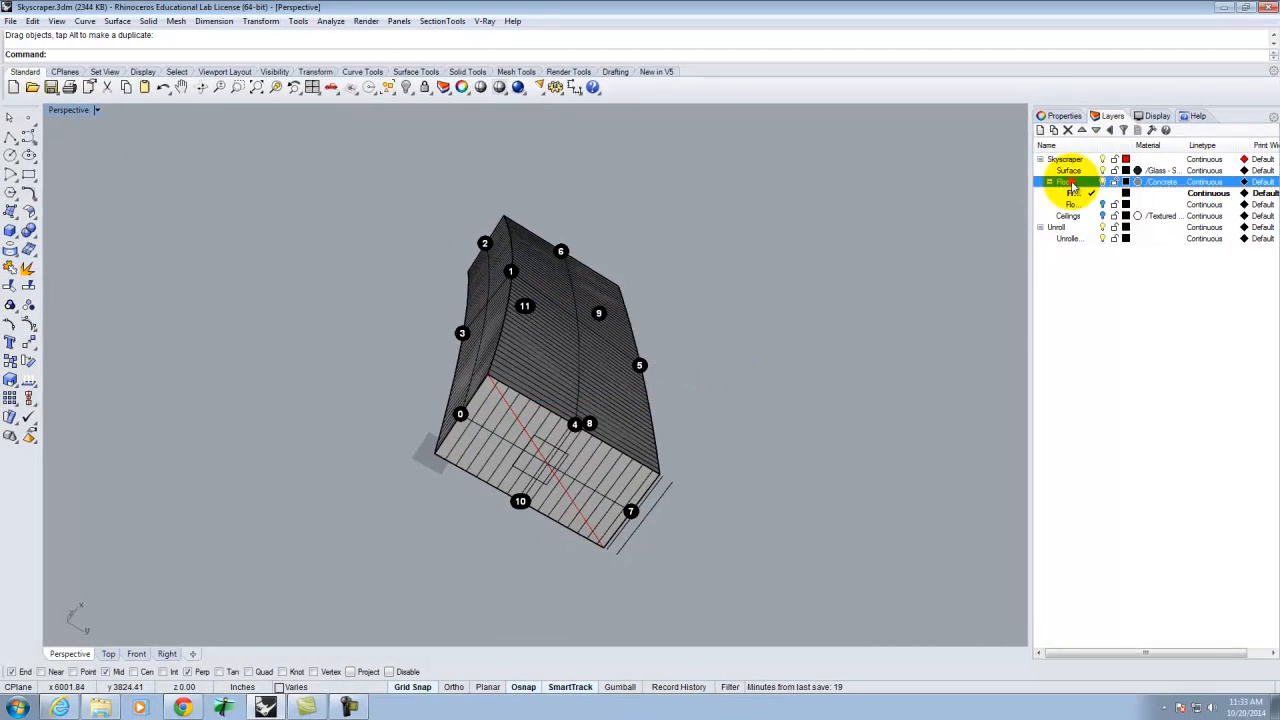
{"action": "left_click", "coordinate": [1111, 133]}
{"action": "left_click", "coordinate": [1095, 159]}
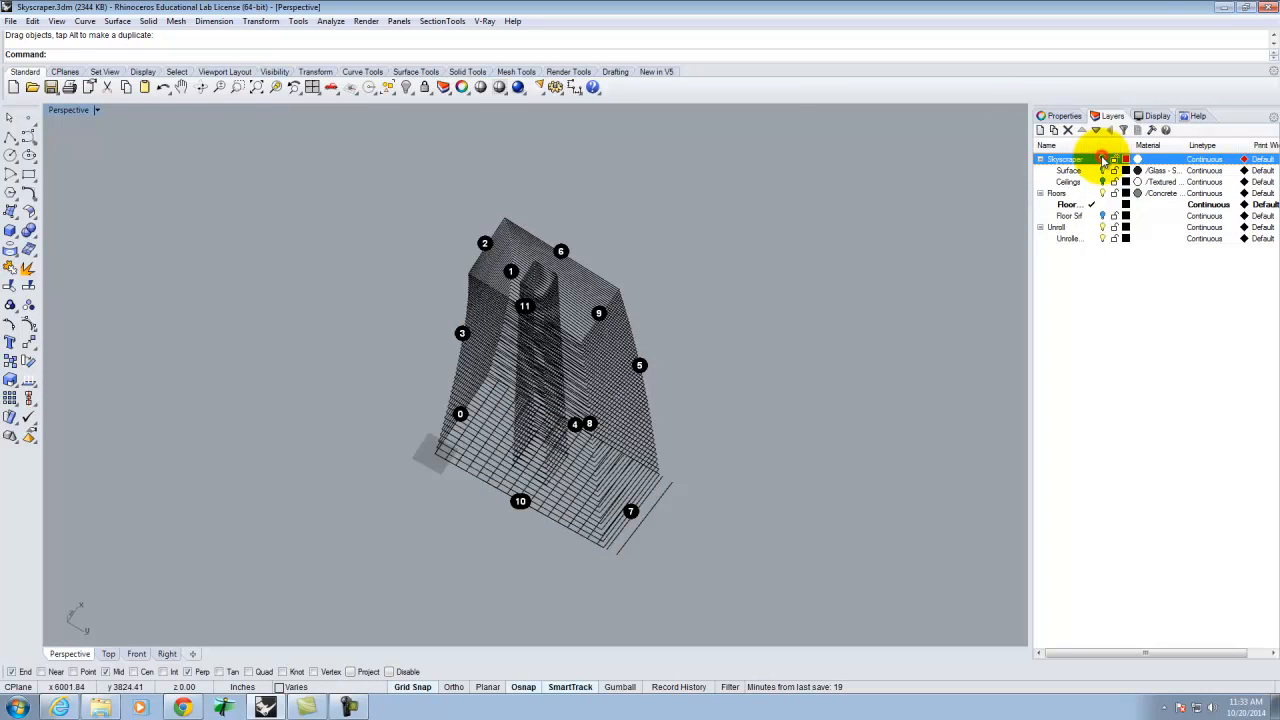
Step: Move the unrolled floor lines left at the tower's base, without the text dots, onto the narrow unrolled facade strip by matching corners
{"action": "right_click_drag", "start_coordinate": [675, 295], "coordinate": [706, 409]}
{"action": "left_click_drag", "start_coordinate": [559, 456], "coordinate": [536, 433]}
{"action": "right_click_drag", "start_coordinate": [754, 389], "coordinate": [729, 461]}
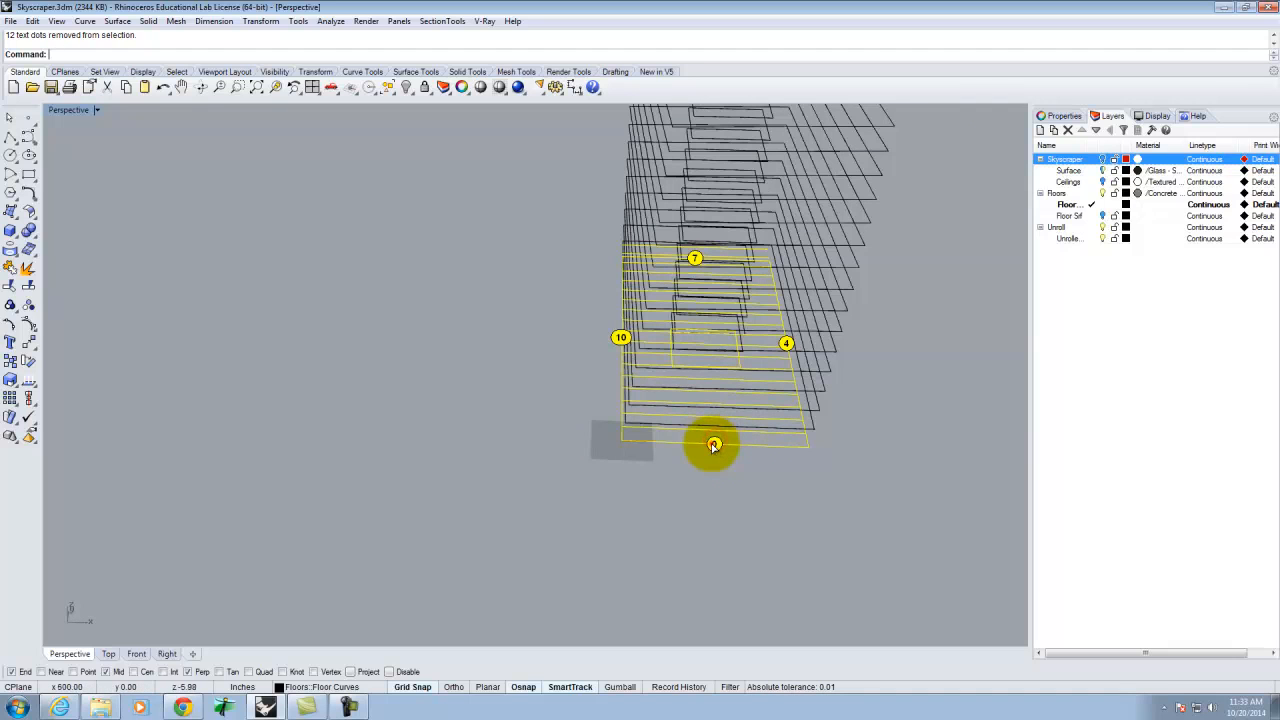
{"action": "right_click_drag", "start_coordinate": [896, 476], "coordinate": [834, 423]}
{"action": "key", "text": "Return"}
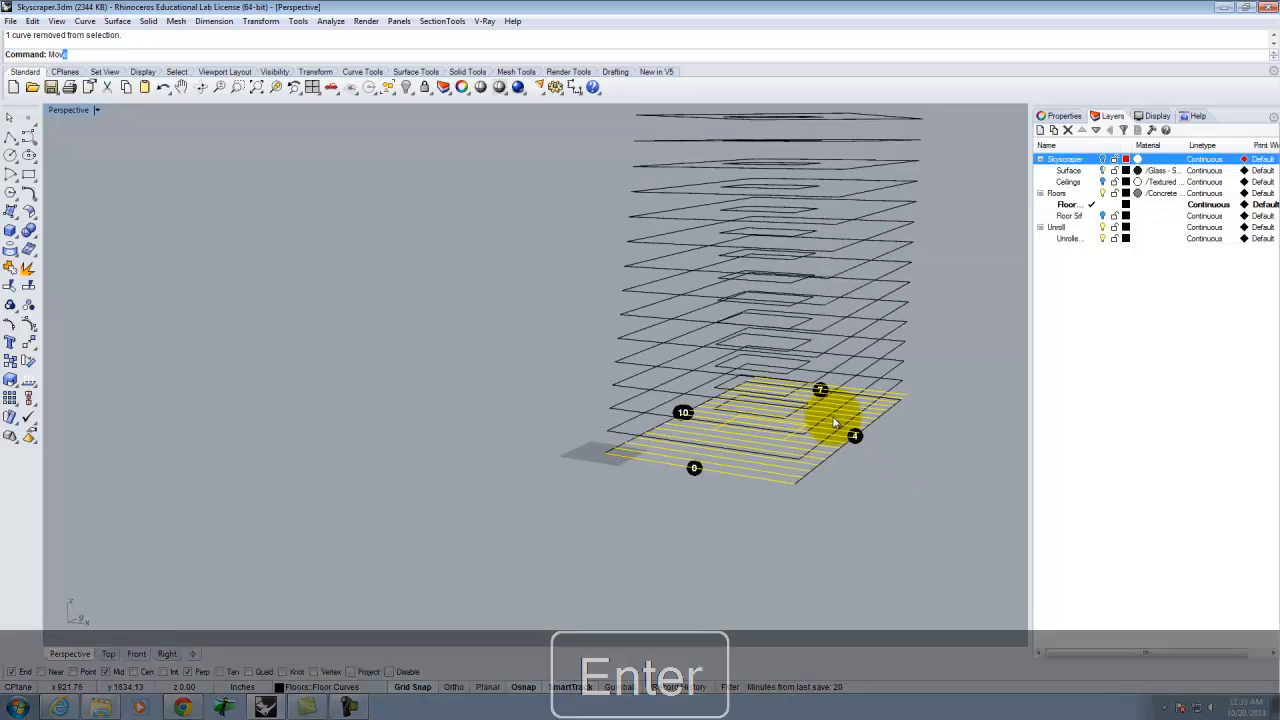
{"action": "left_click", "coordinate": [609, 458]}
{"action": "scroll", "coordinate": [517, 449], "scroll_direction": "down", "scroll_amount": 8}
{"action": "scroll", "coordinate": [931, 433], "scroll_direction": "up", "scroll_amount": 8}
{"action": "left_click", "coordinate": [920, 436]}
{"action": "scroll", "coordinate": [535, 484], "scroll_direction": "down", "scroll_amount": 5}
{"action": "key", "text": "Escape"}
Step: Move the large unrolled facade sheet with its end panels, triangle, labels and floor lines clear of the standing tower it overlaps
{"action": "scroll", "coordinate": [524, 463], "scroll_direction": "down", "scroll_amount": 10}
{"action": "right_click_drag", "start_coordinate": [546, 468], "coordinate": [636, 535]}
{"action": "scroll", "coordinate": [735, 330], "scroll_direction": "up", "scroll_amount": 8}
{"action": "scroll", "coordinate": [667, 407], "scroll_direction": "down", "scroll_amount": 2}
{"action": "scroll", "coordinate": [652, 424], "scroll_direction": "up", "scroll_amount": 6}
{"action": "scroll", "coordinate": [656, 391], "scroll_direction": "down", "scroll_amount": 6}
{"action": "scroll", "coordinate": [673, 480], "scroll_direction": "up", "scroll_amount": 4}
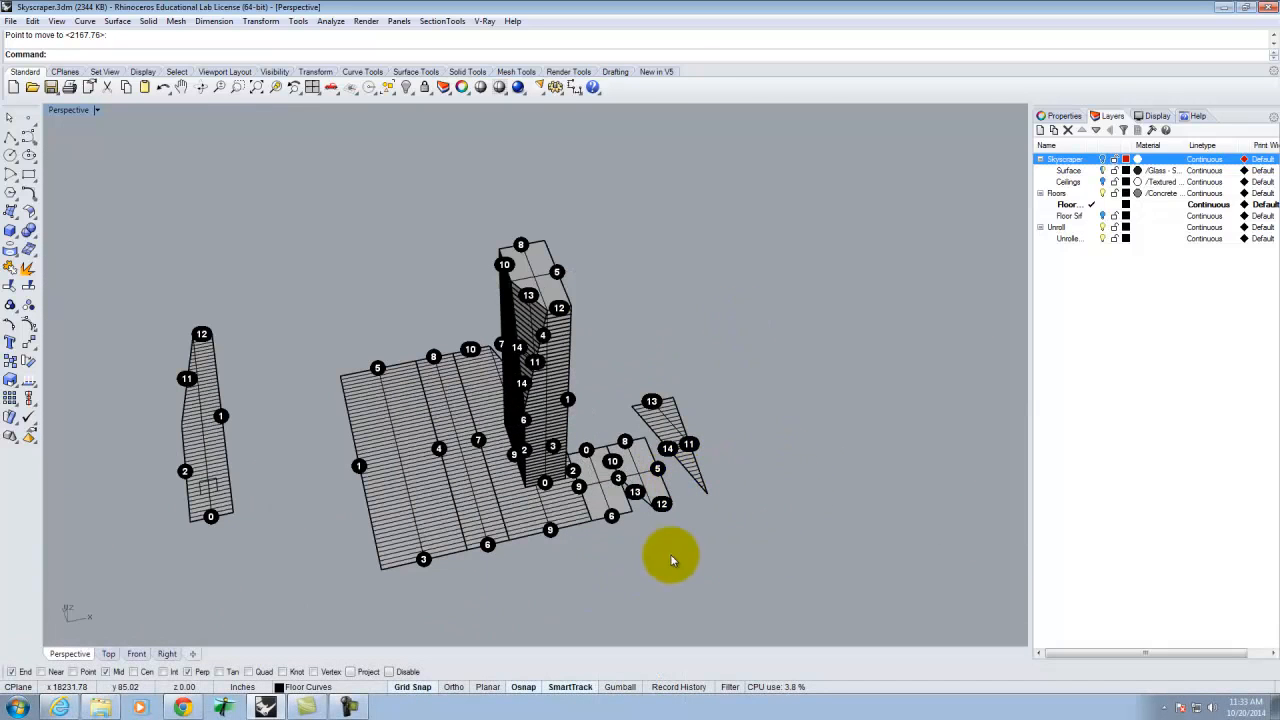
{"action": "mouse_move", "coordinate": [399, 550]}
{"action": "left_mouse_down"}
{"action": "mouse_move", "coordinate": [334, 491]}
{"action": "mouse_move", "coordinate": [457, 498]}
{"action": "left_mouse_up"}
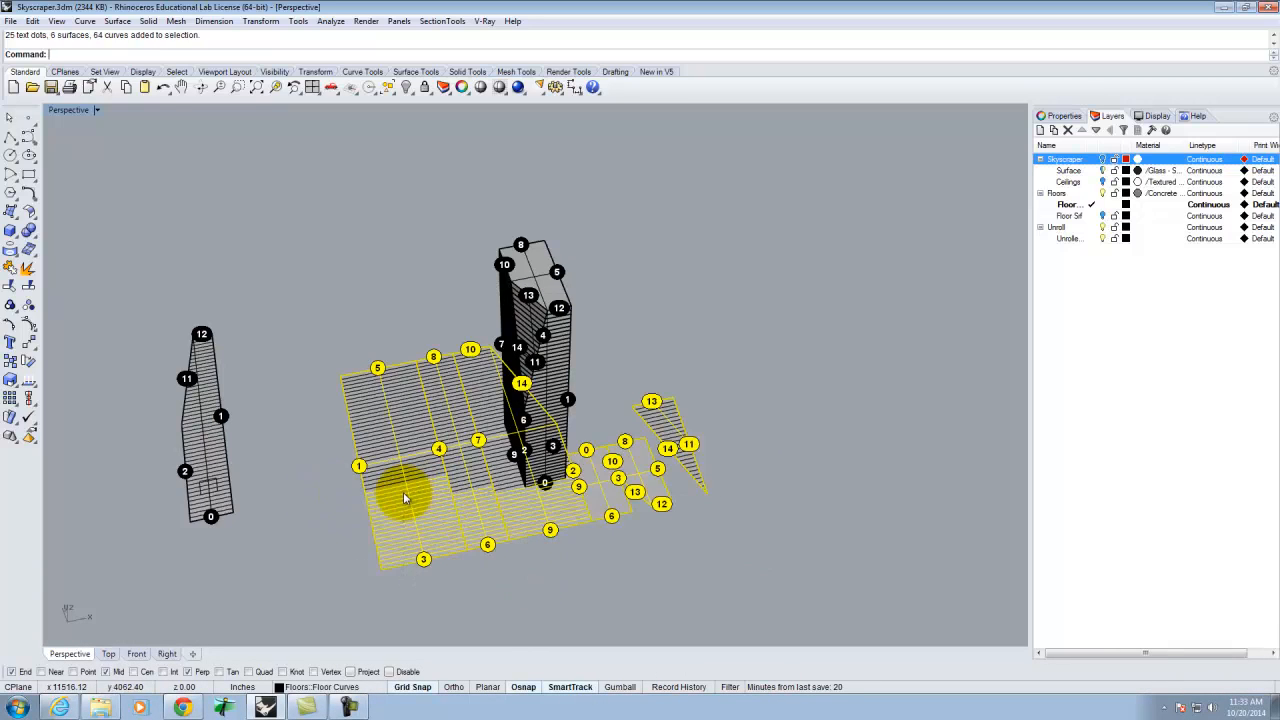
{"action": "right_click_drag", "start_coordinate": [500, 566], "coordinate": [652, 592]}
{"action": "left_click_drag", "start_coordinate": [697, 621], "coordinate": [415, 503]}
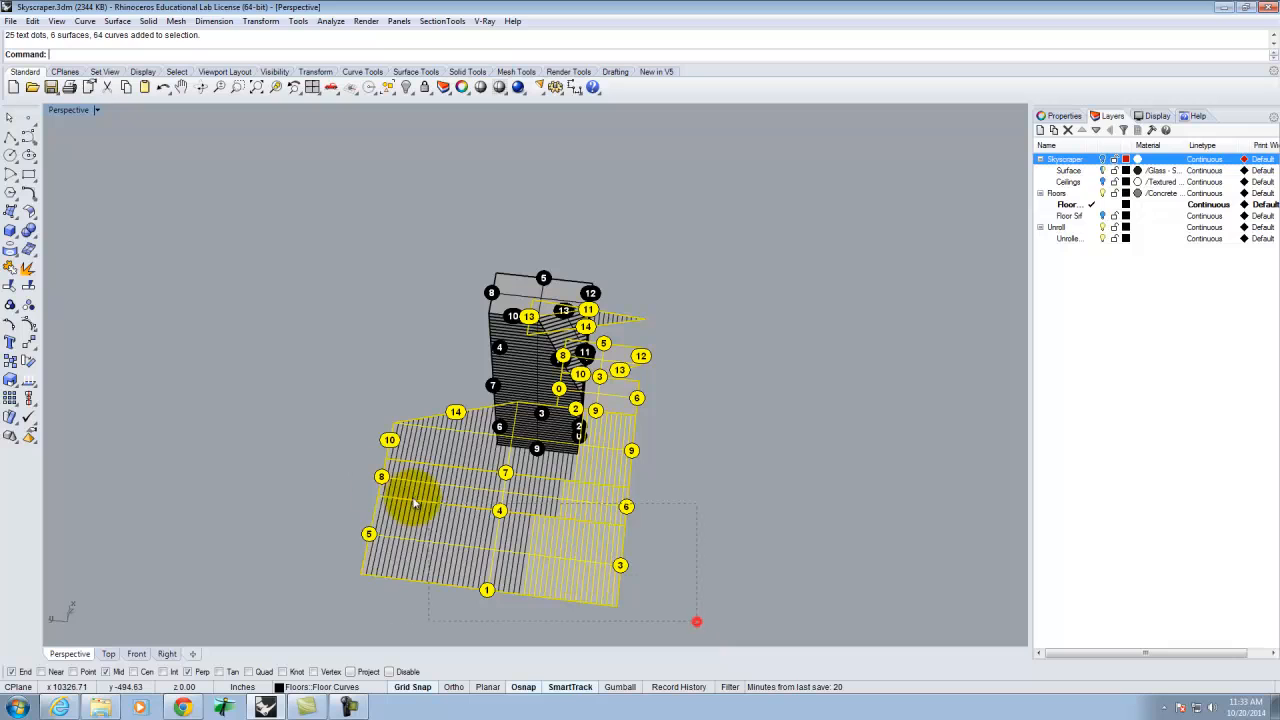
{"action": "left_click_drag", "start_coordinate": [350, 472], "coordinate": [346, 465]}
{"action": "right_click_drag", "start_coordinate": [336, 431], "coordinate": [717, 612]}
{"action": "left_click_drag", "start_coordinate": [492, 536], "coordinate": [421, 474]}
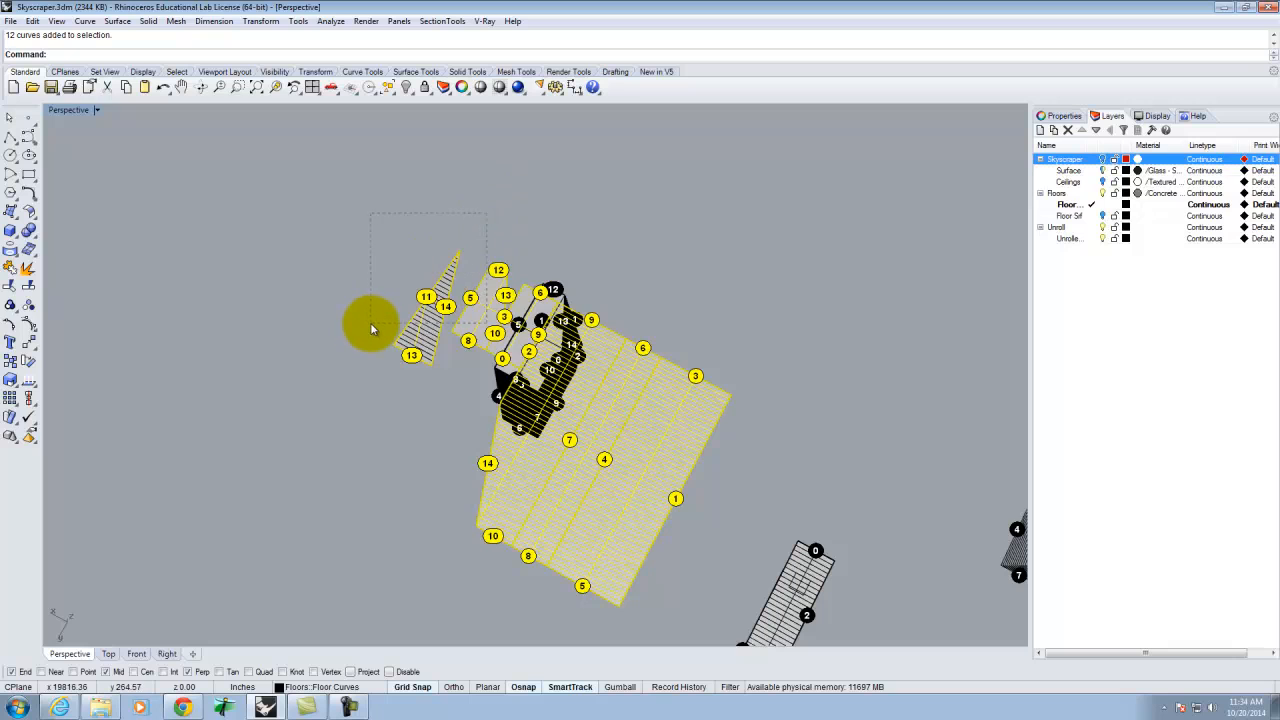
{"action": "key", "text": "Return"}
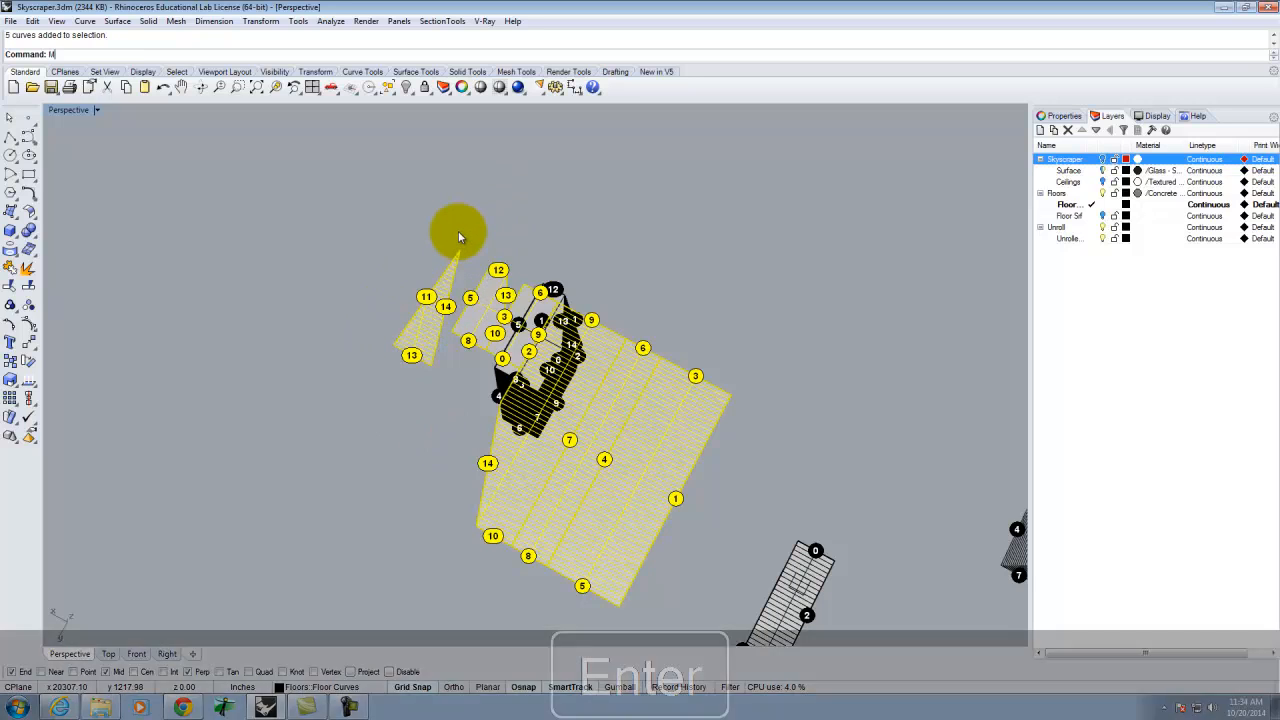
{"action": "left_click", "coordinate": [457, 231]}
{"action": "scroll", "coordinate": [414, 263], "scroll_direction": "down", "scroll_amount": 3}
{"action": "left_click", "coordinate": [402, 274]}
{"action": "key", "text": "Escape"}
Step: Move the narrow facade strip with its labels and floor lines against the large sheet so their edges labelled 1 meet
{"action": "right_click_drag", "start_coordinate": [697, 375], "coordinate": [491, 414]}
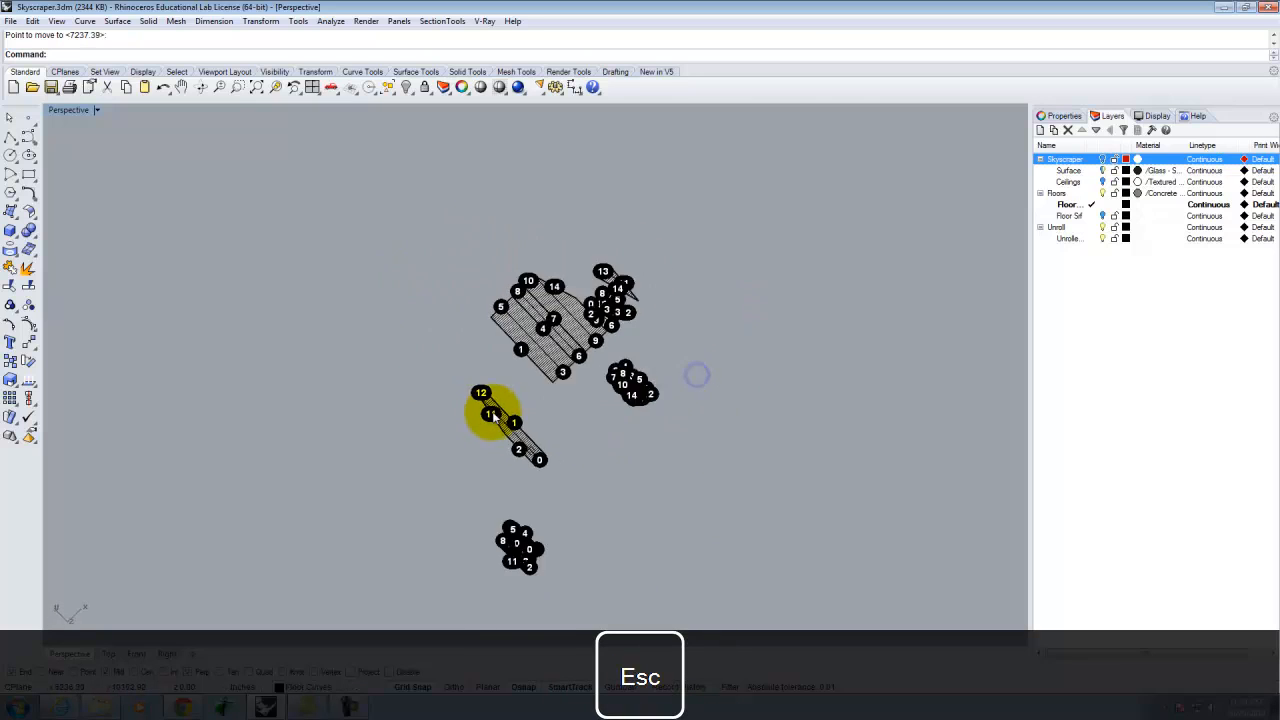
{"action": "scroll", "coordinate": [504, 411], "scroll_direction": "up", "scroll_amount": 7}
{"action": "right_click_drag", "start_coordinate": [823, 518], "coordinate": [700, 509]}
{"action": "left_click_drag", "start_coordinate": [371, 226], "coordinate": [533, 576]}
{"action": "key", "text": "Return"}
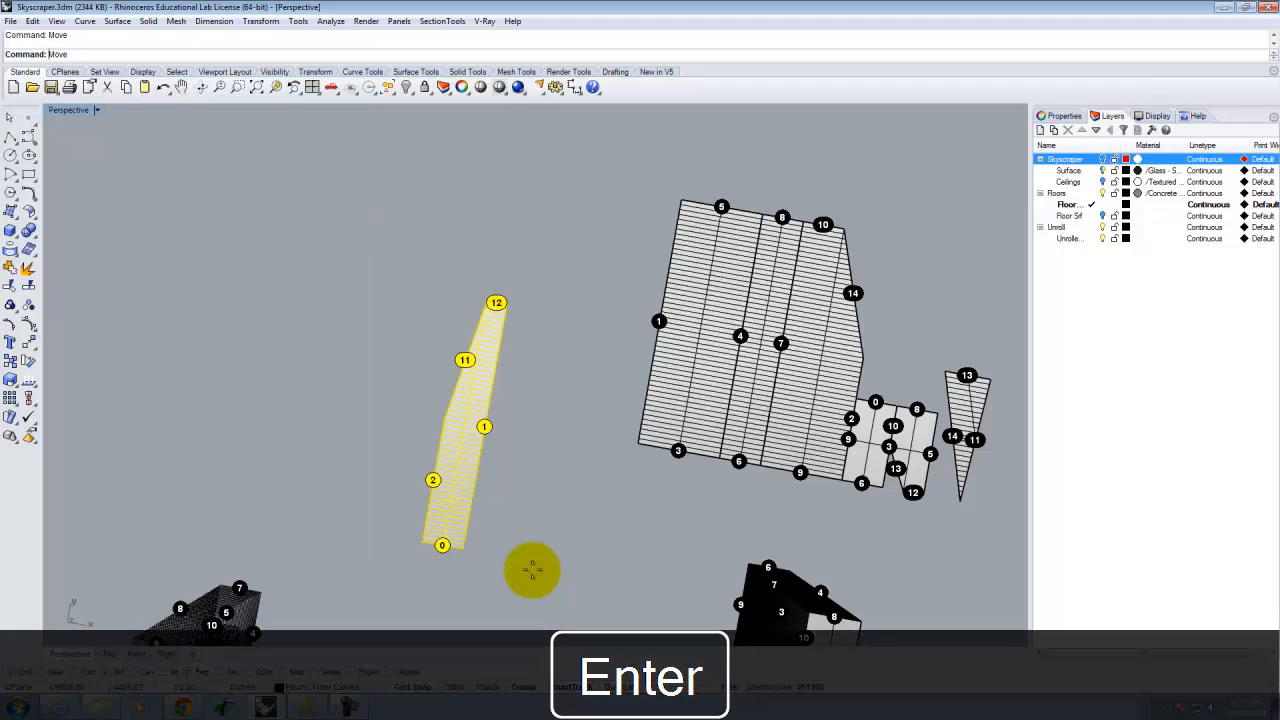
{"action": "left_click", "coordinate": [464, 552]}
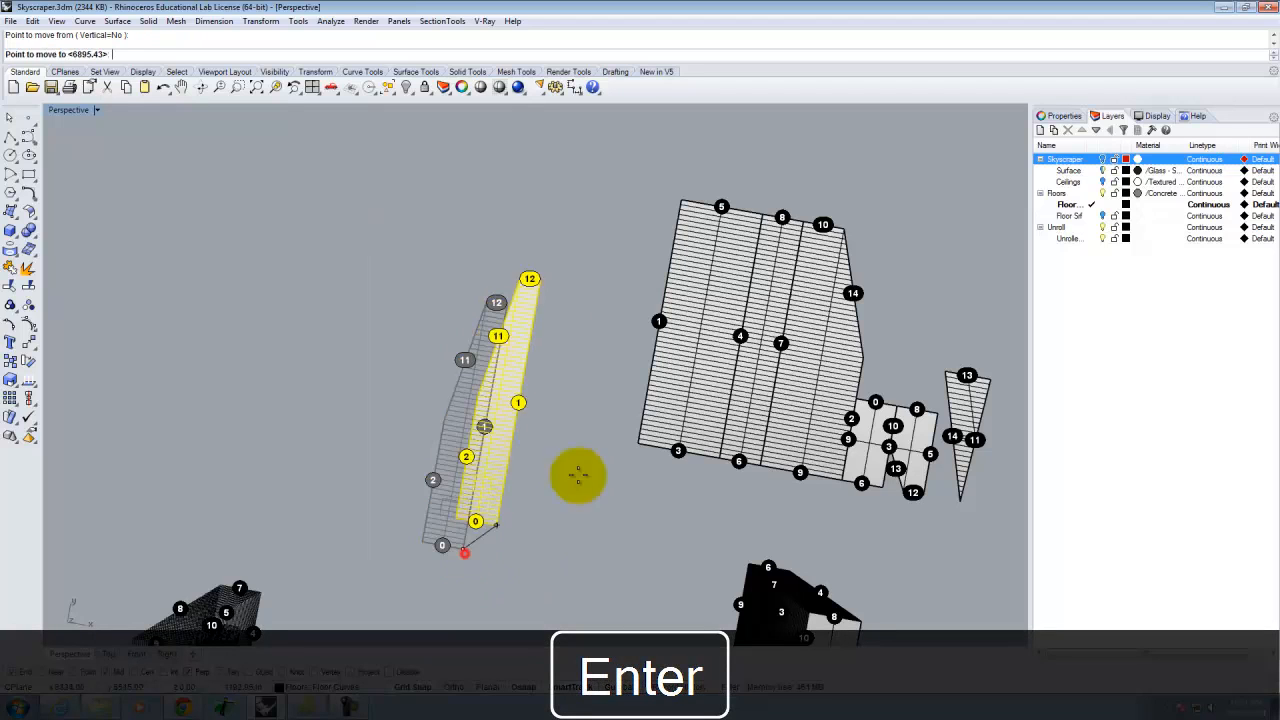
{"action": "left_click", "coordinate": [636, 447]}
{"action": "key", "text": "Escape"}
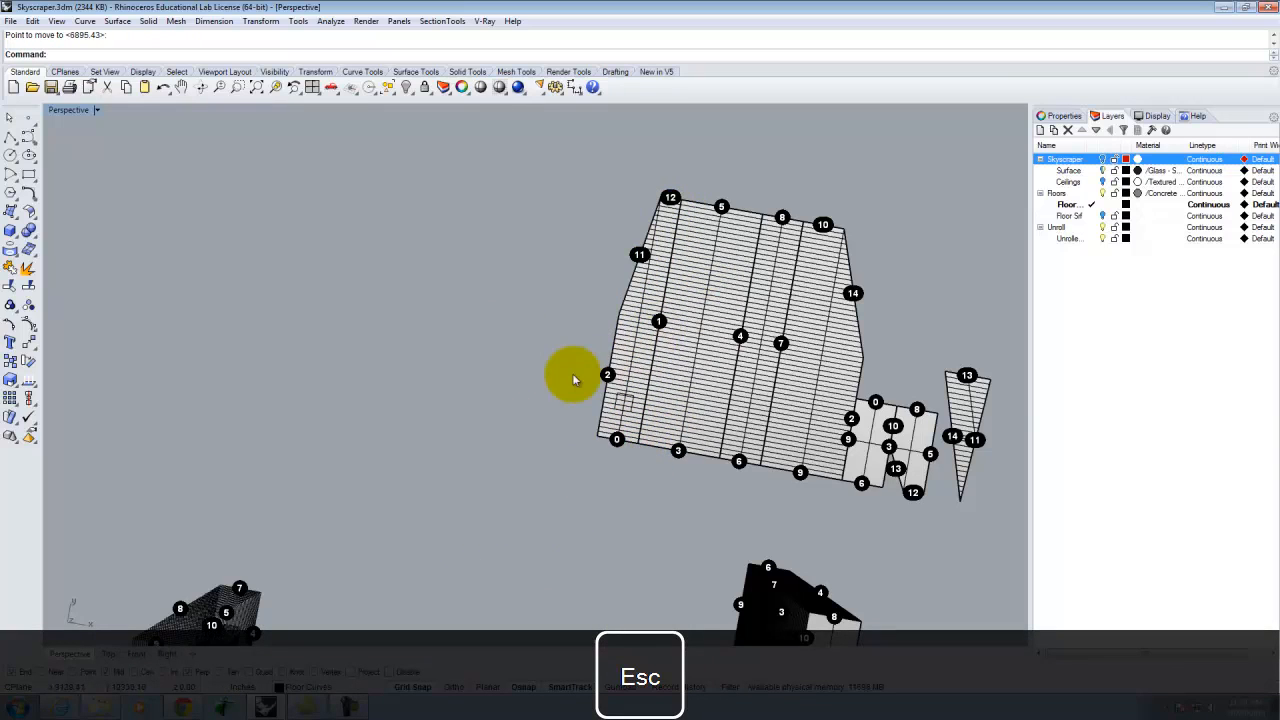
Step: Move the rectangular end panel with its labels to the base of the narrow strip so their edges labelled 0 meet
{"action": "scroll", "coordinate": [529, 400], "scroll_direction": "up", "scroll_amount": 3}
{"action": "scroll", "coordinate": [529, 400], "scroll_direction": "down", "scroll_amount": 4}
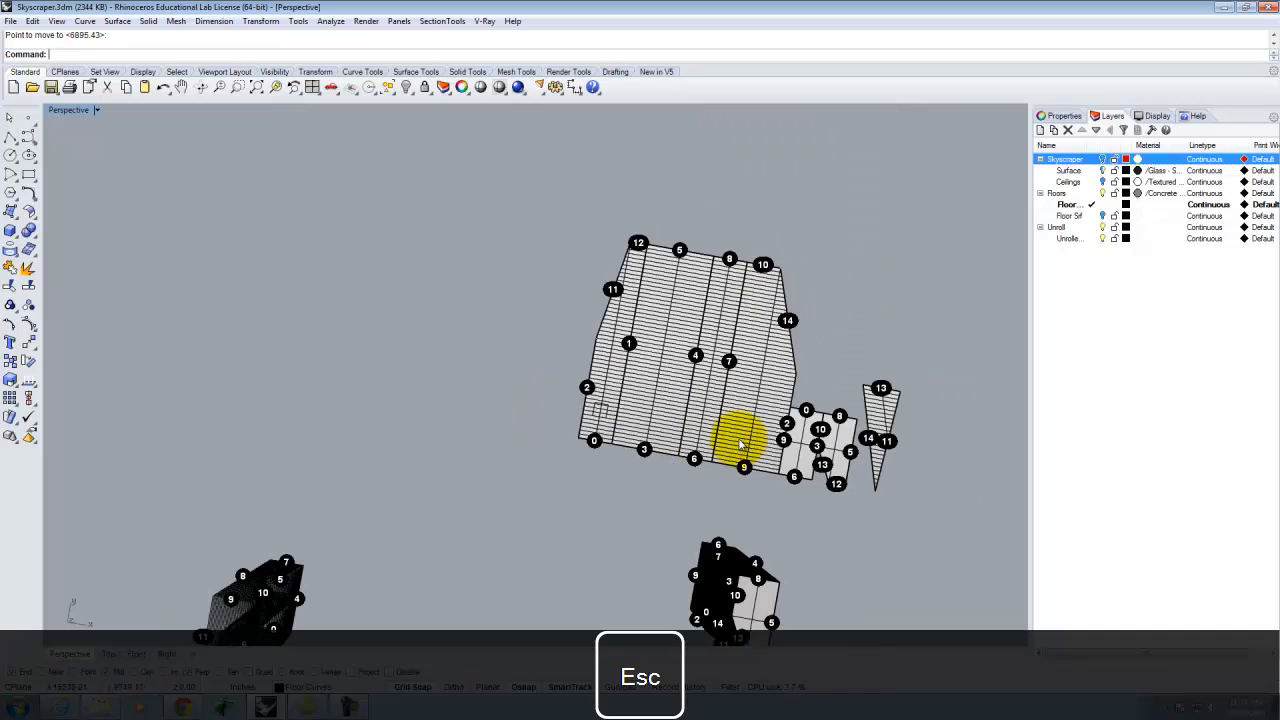
{"action": "scroll", "coordinate": [794, 443], "scroll_direction": "up", "scroll_amount": 3}
{"action": "left_click", "coordinate": [815, 440]}
{"action": "key", "text": "Return"}
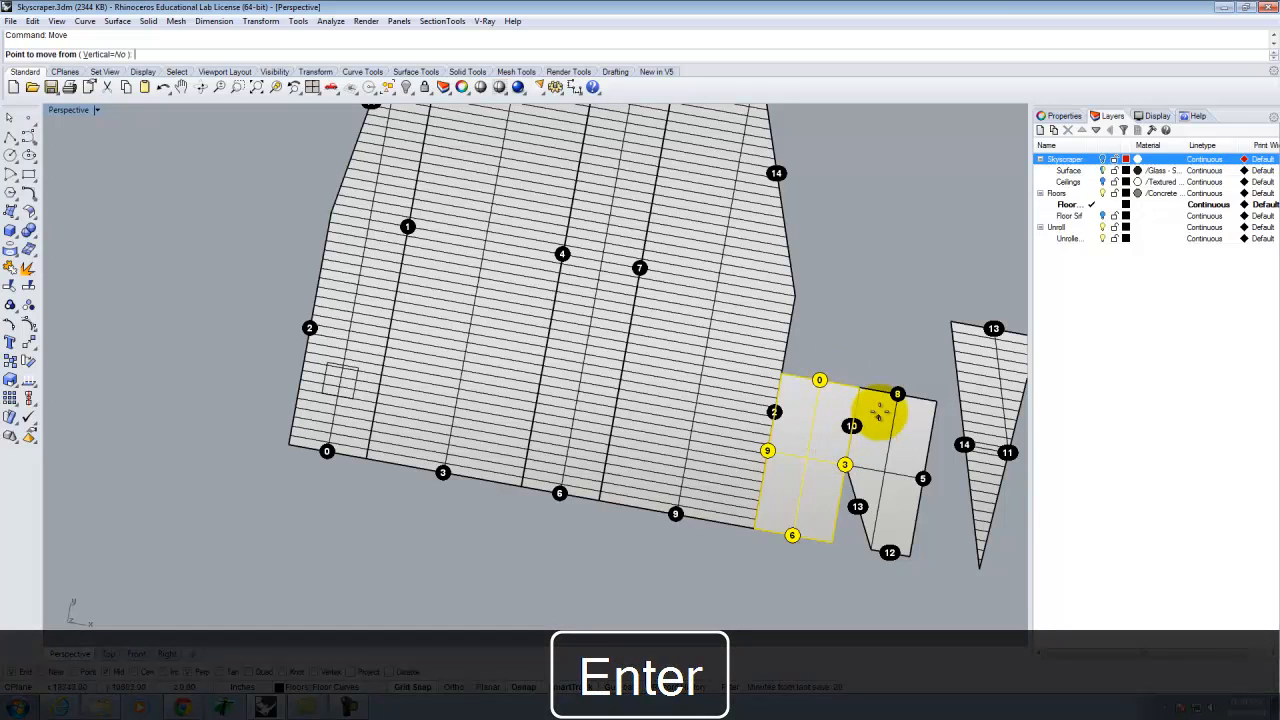
{"action": "left_click", "coordinate": [866, 390]}
{"action": "left_click", "coordinate": [369, 463]}
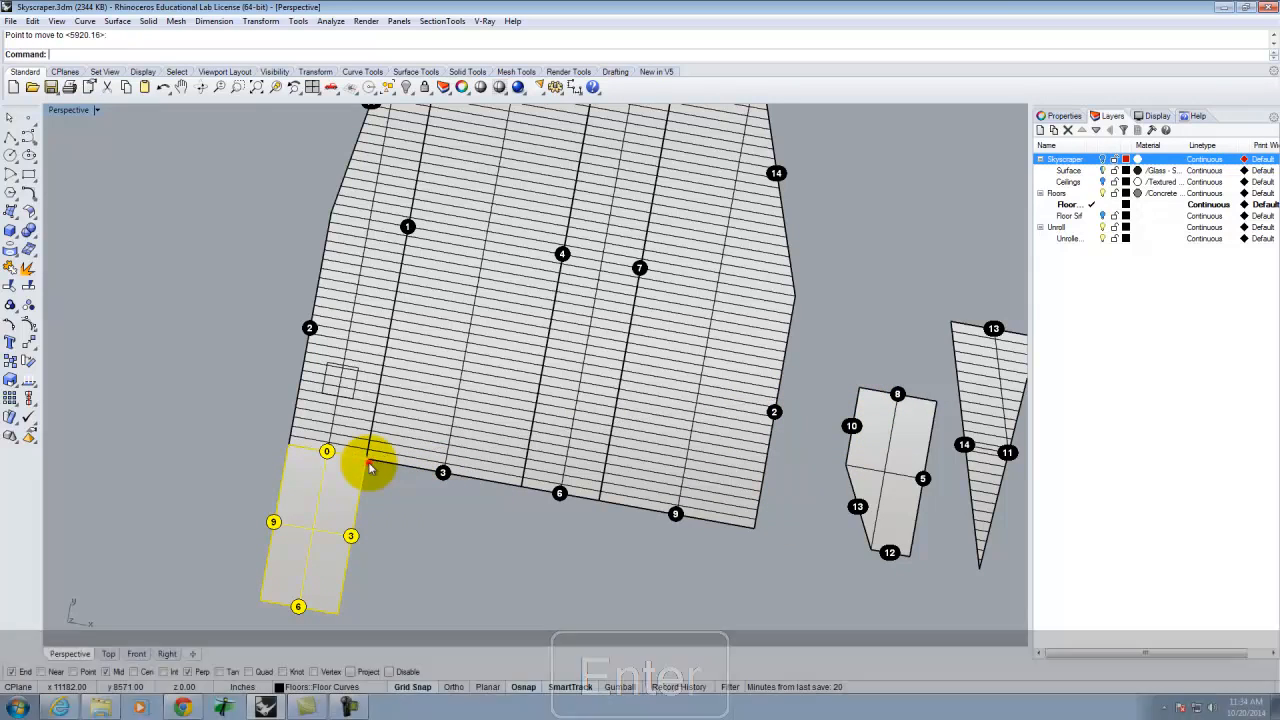
{"action": "key", "text": "Escape"}
Step: Move the chamfered end panel with its labels to the top of the narrow strip so their edges labelled 12 meet
{"action": "scroll", "coordinate": [757, 451], "scroll_direction": "down", "scroll_amount": 3}
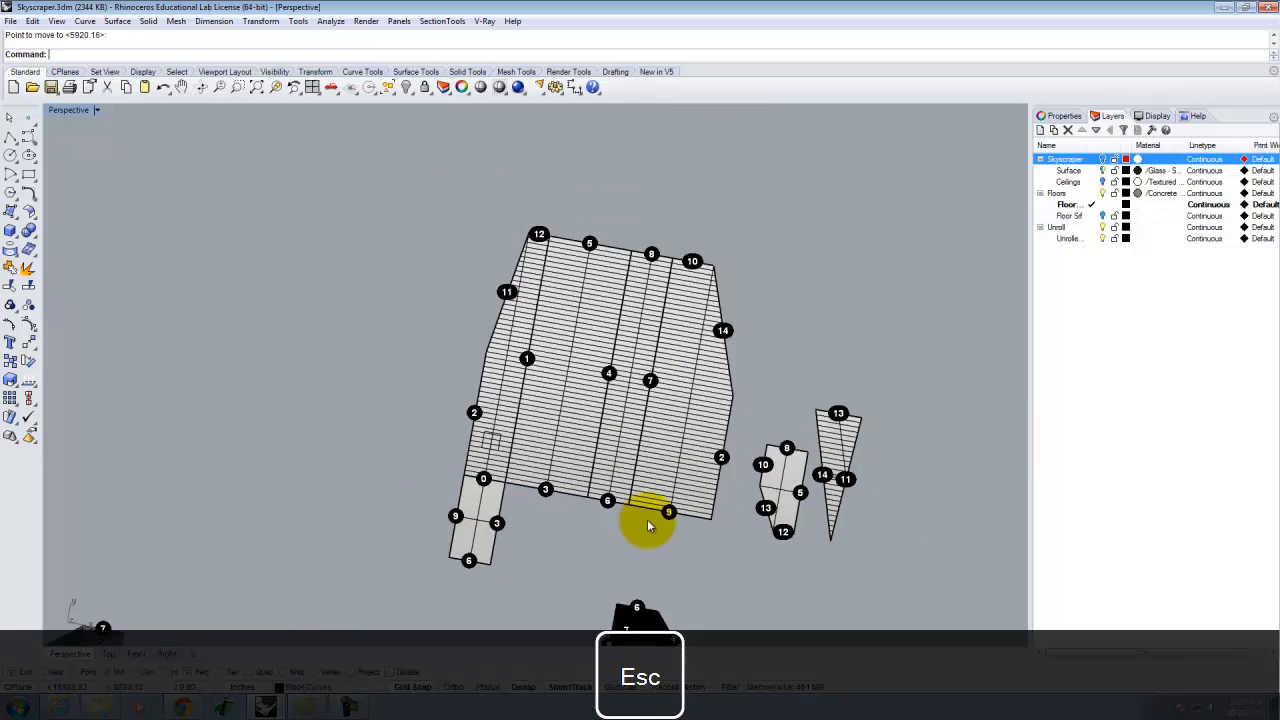
{"action": "left_click_drag", "start_coordinate": [750, 428], "coordinate": [810, 555]}
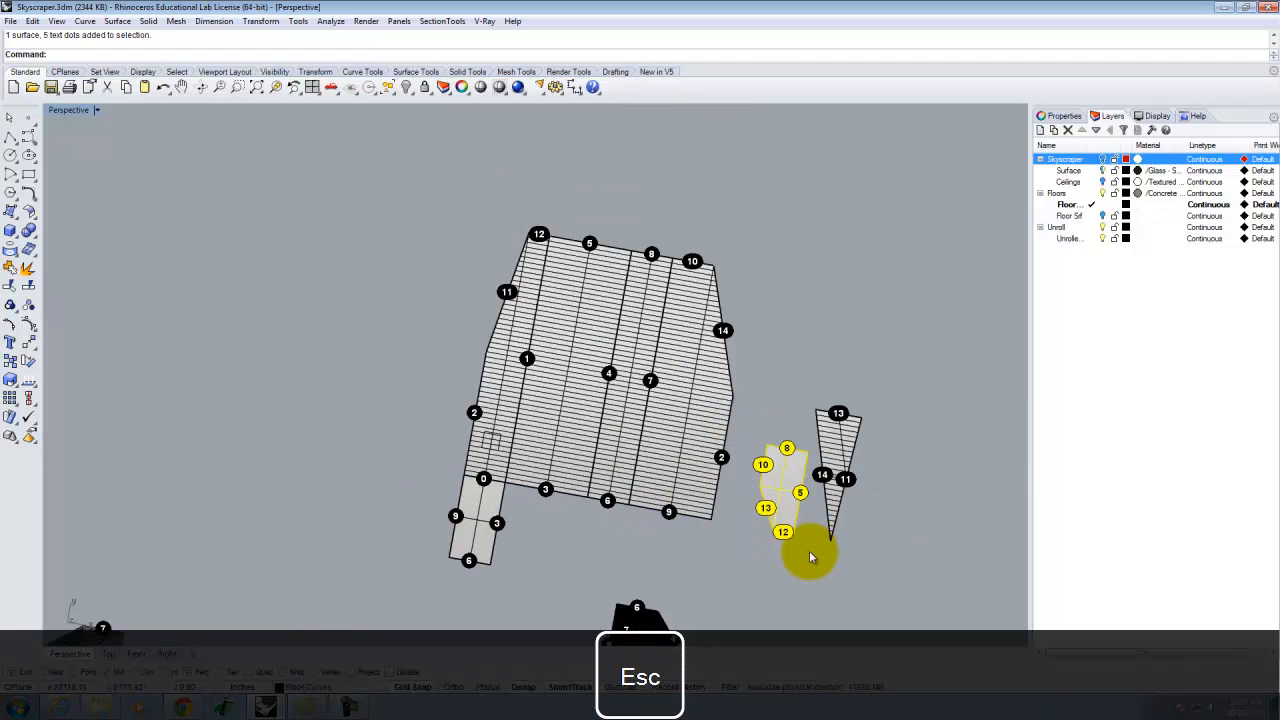
{"action": "key", "text": "Return"}
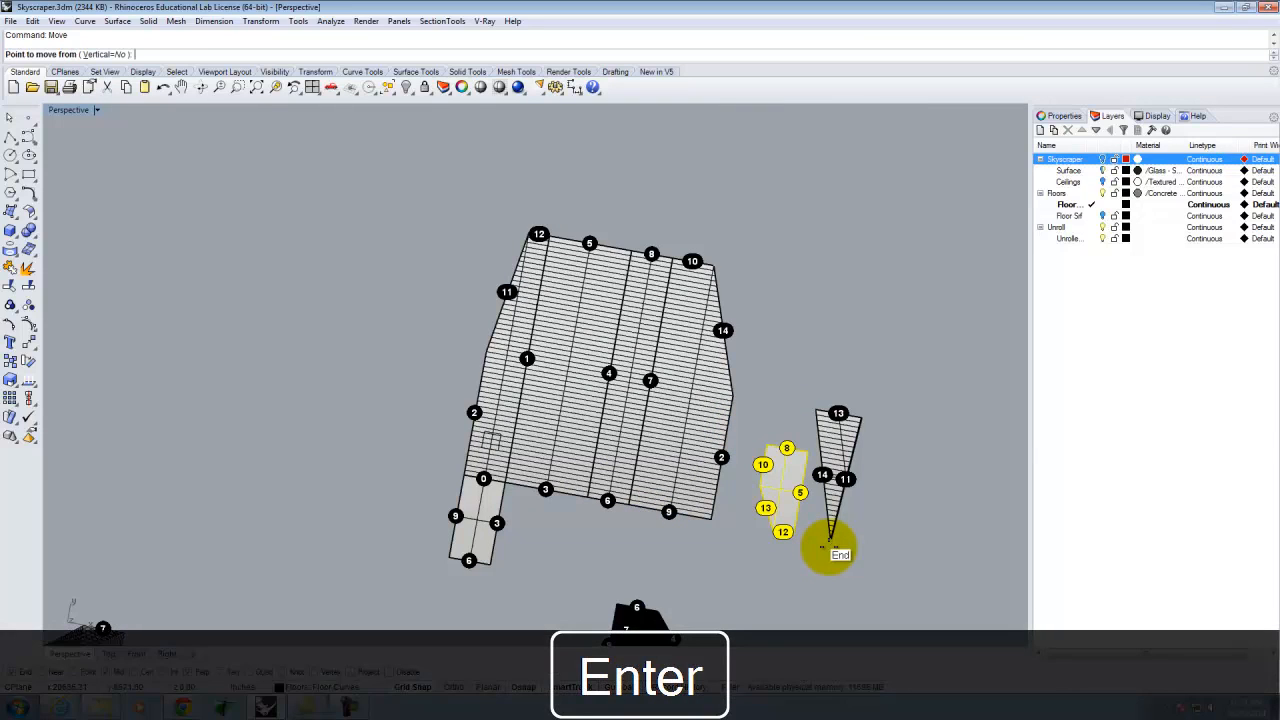
{"action": "left_click", "coordinate": [828, 545]}
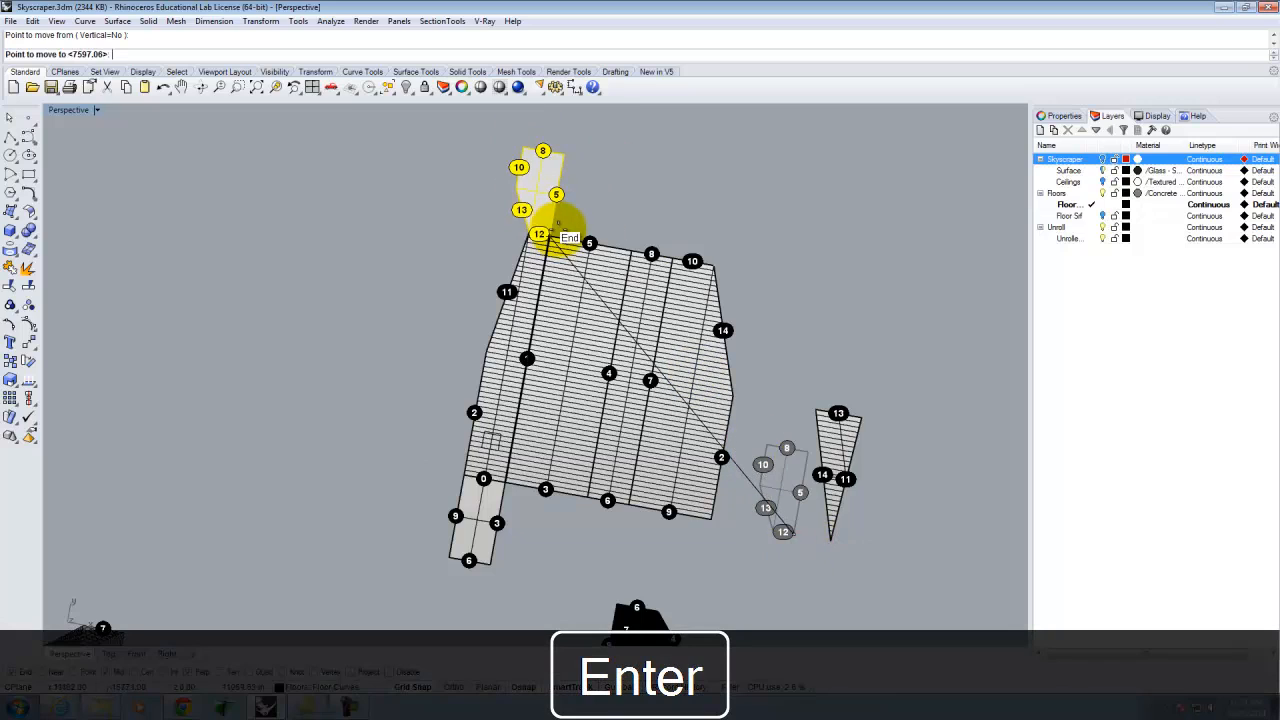
{"action": "left_click", "coordinate": [557, 233]}
{"action": "key", "text": "Escape"}
Step: Move the triangular facade panel so its corner between edges 11 and 13 meets the narrow strip's outer top corner
{"action": "left_click_drag", "start_coordinate": [798, 361], "coordinate": [910, 572]}
{"action": "key", "text": "Return"}
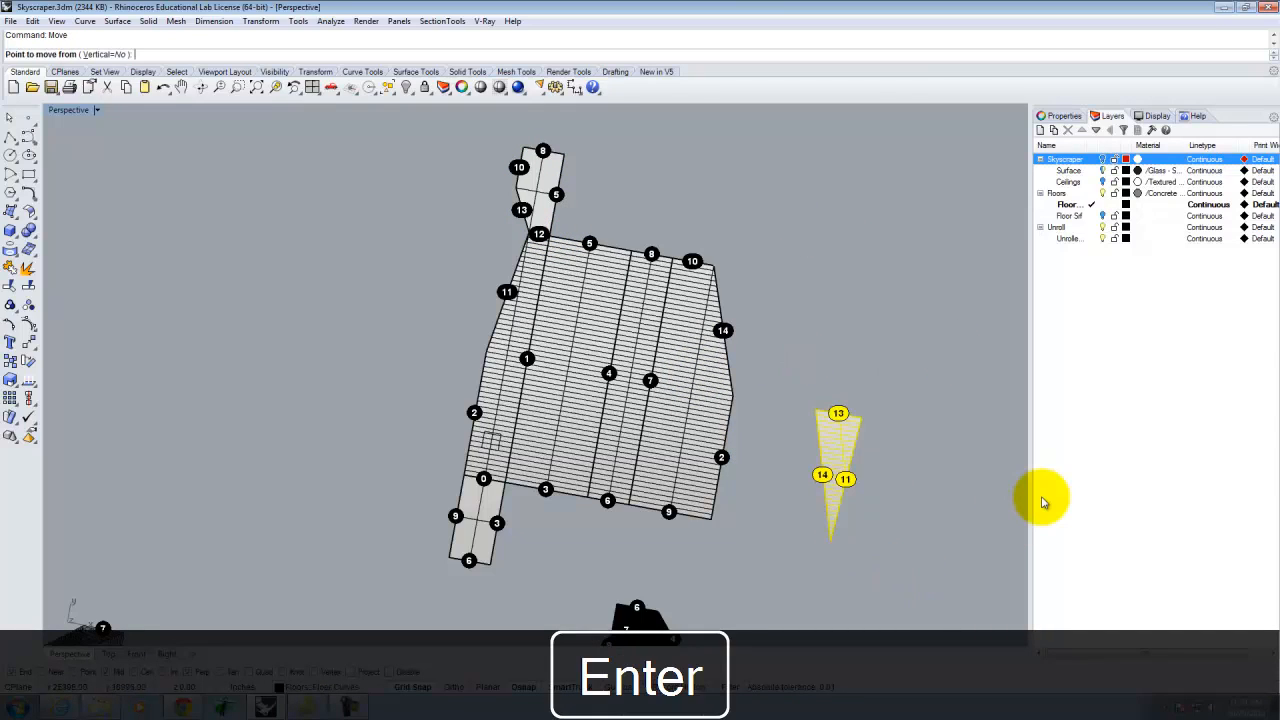
{"action": "left_click", "coordinate": [860, 417]}
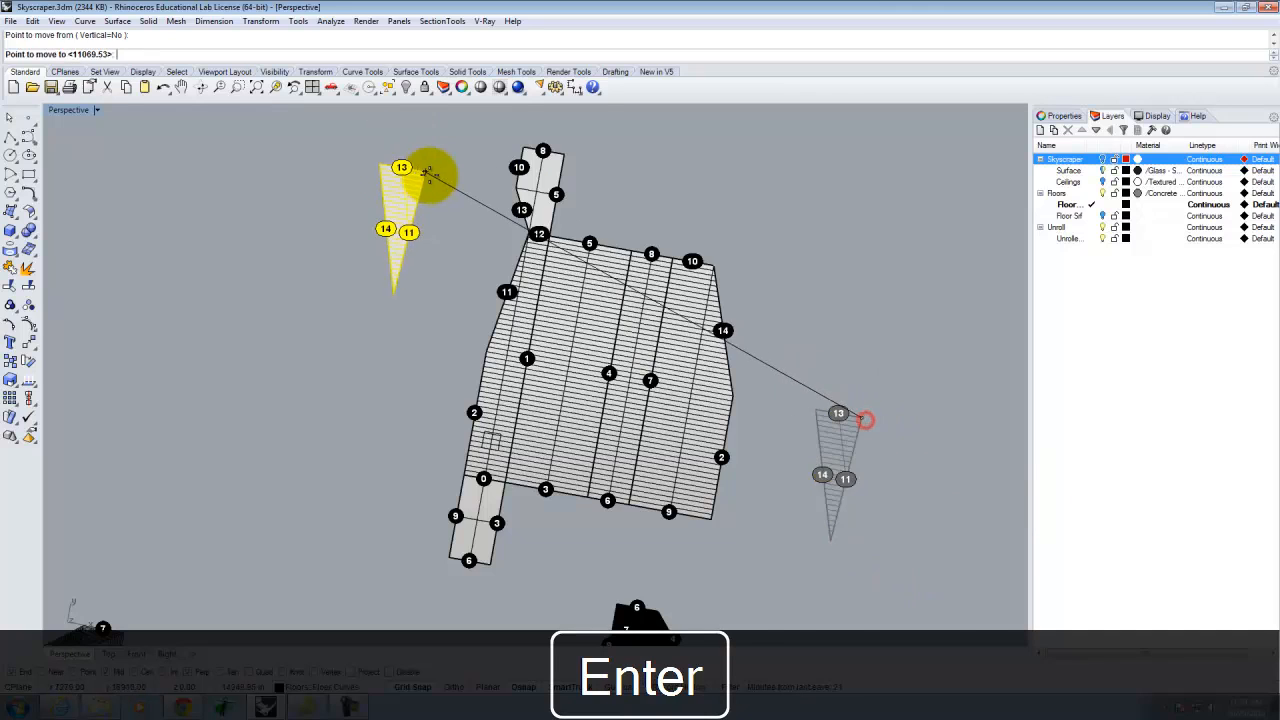
{"action": "scroll", "coordinate": [450, 182], "scroll_direction": "up", "scroll_amount": 6}
{"action": "left_click", "coordinate": [683, 345]}
Step: Rotate the triangular facade panel about its shared corner so its edge 11 lies along the narrow strip's edge 11
{"action": "type", "text": "e"}
{"action": "key", "text": "BackSpace"}
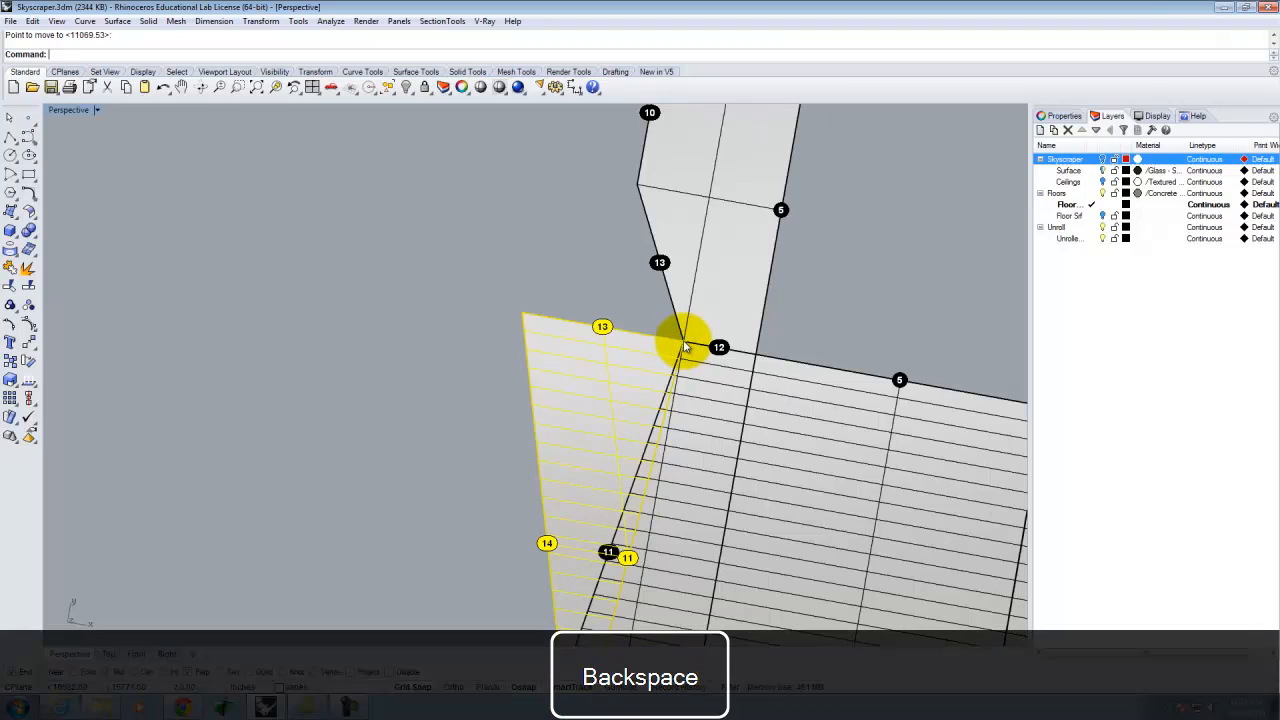
{"action": "key", "text": "Return"}
{"action": "scroll", "coordinate": [683, 345], "scroll_direction": "up", "scroll_amount": 1}
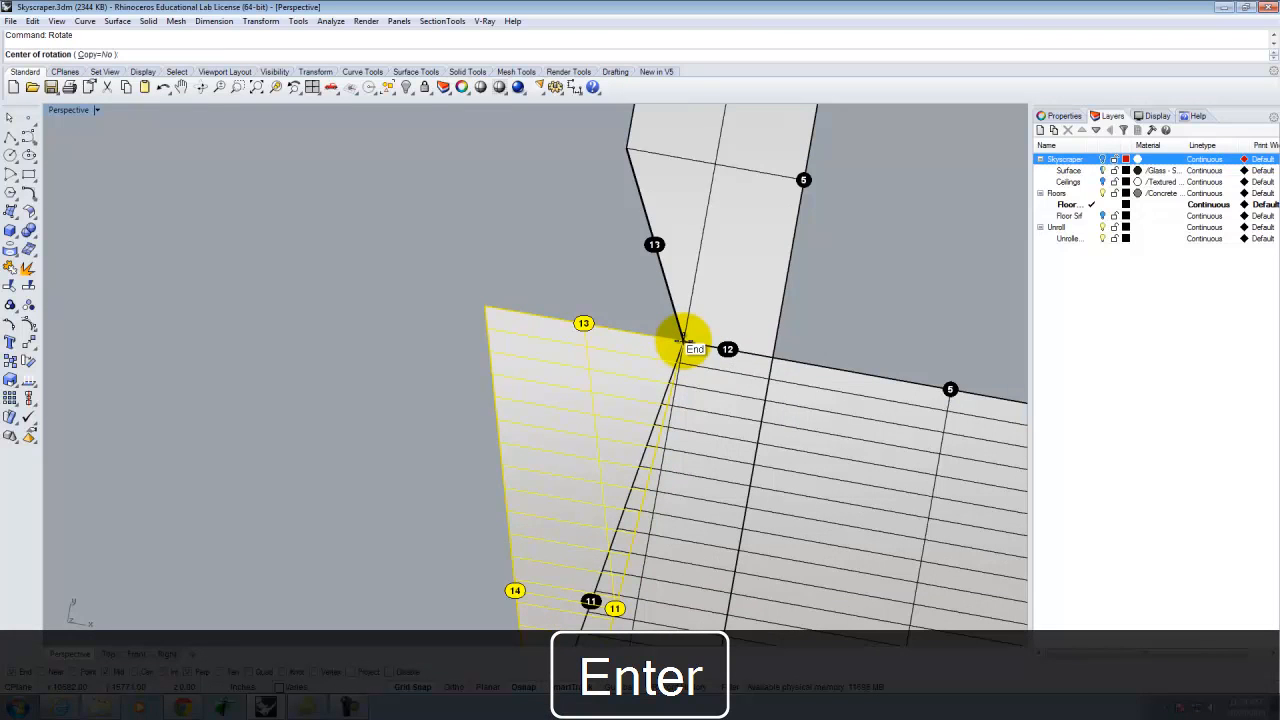
{"action": "scroll", "coordinate": [683, 340], "scroll_direction": "down", "scroll_amount": 3}
{"action": "scroll", "coordinate": [635, 570], "scroll_direction": "up", "scroll_amount": 2}
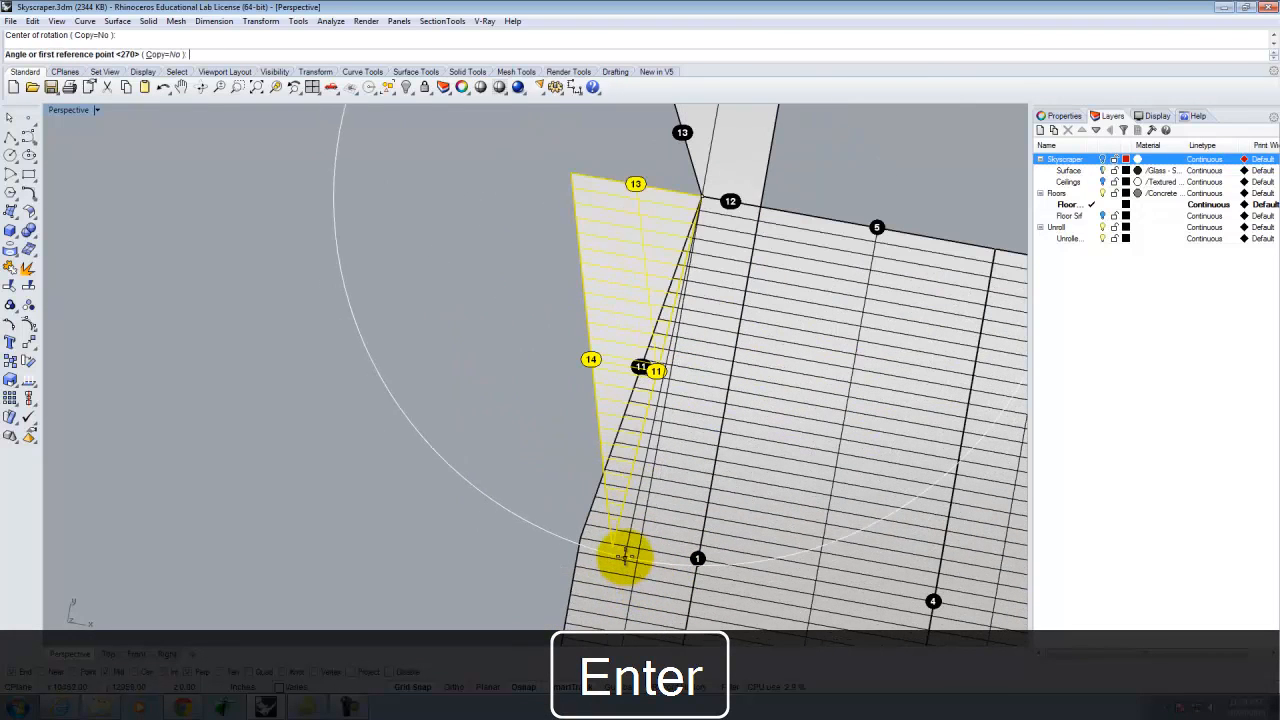
{"action": "left_click", "coordinate": [617, 548]}
{"action": "left_click", "coordinate": [567, 509]}
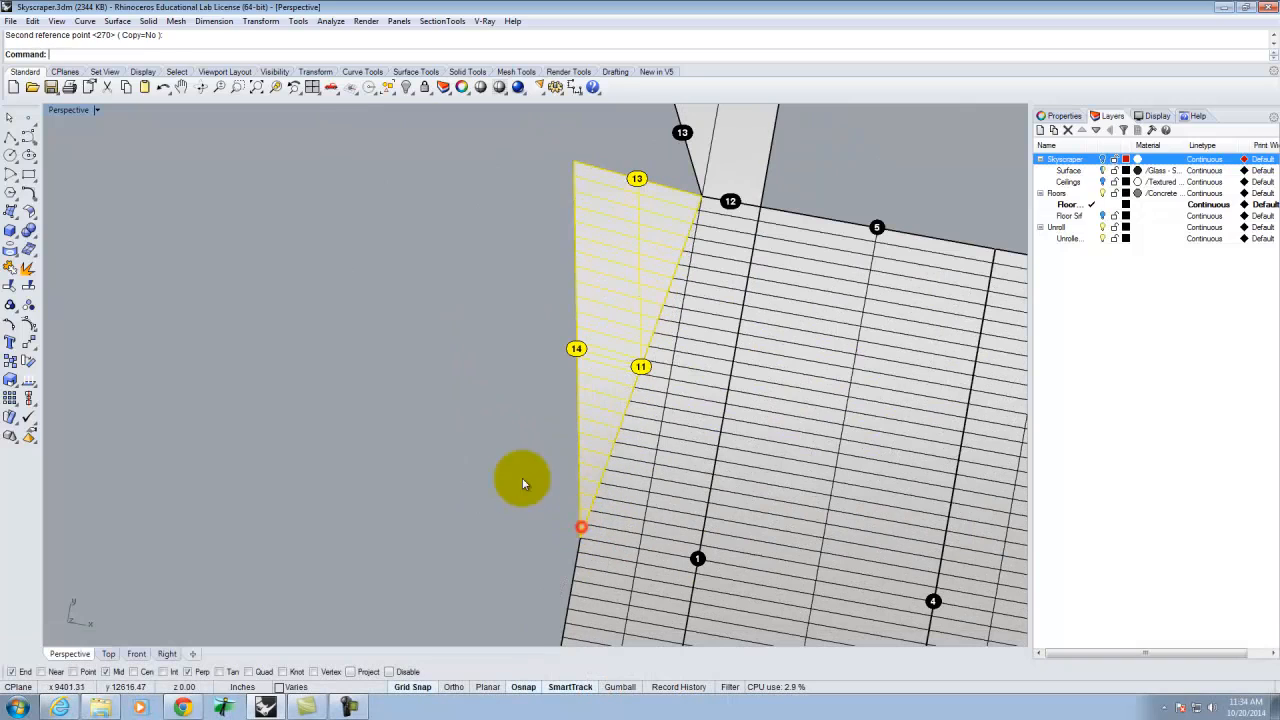
{"action": "scroll", "coordinate": [523, 234], "scroll_direction": "down", "scroll_amount": 2}
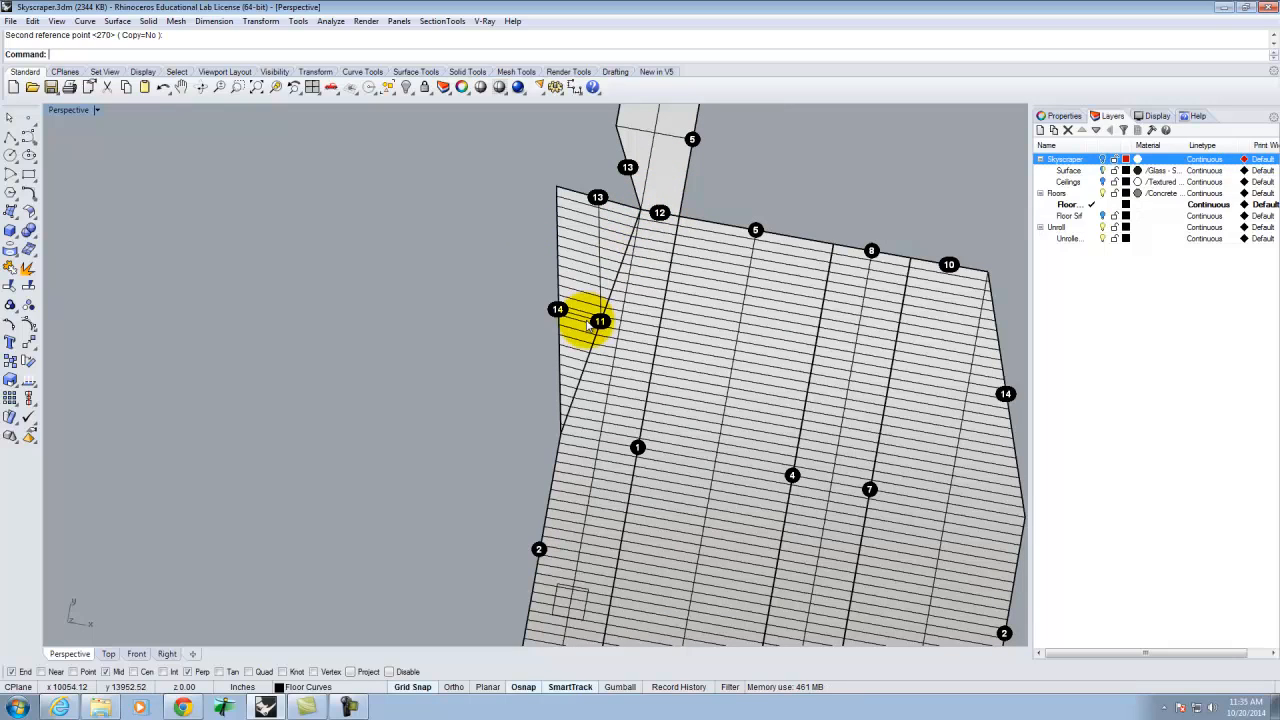
{"action": "scroll", "coordinate": [590, 325], "scroll_direction": "down", "scroll_amount": 3}
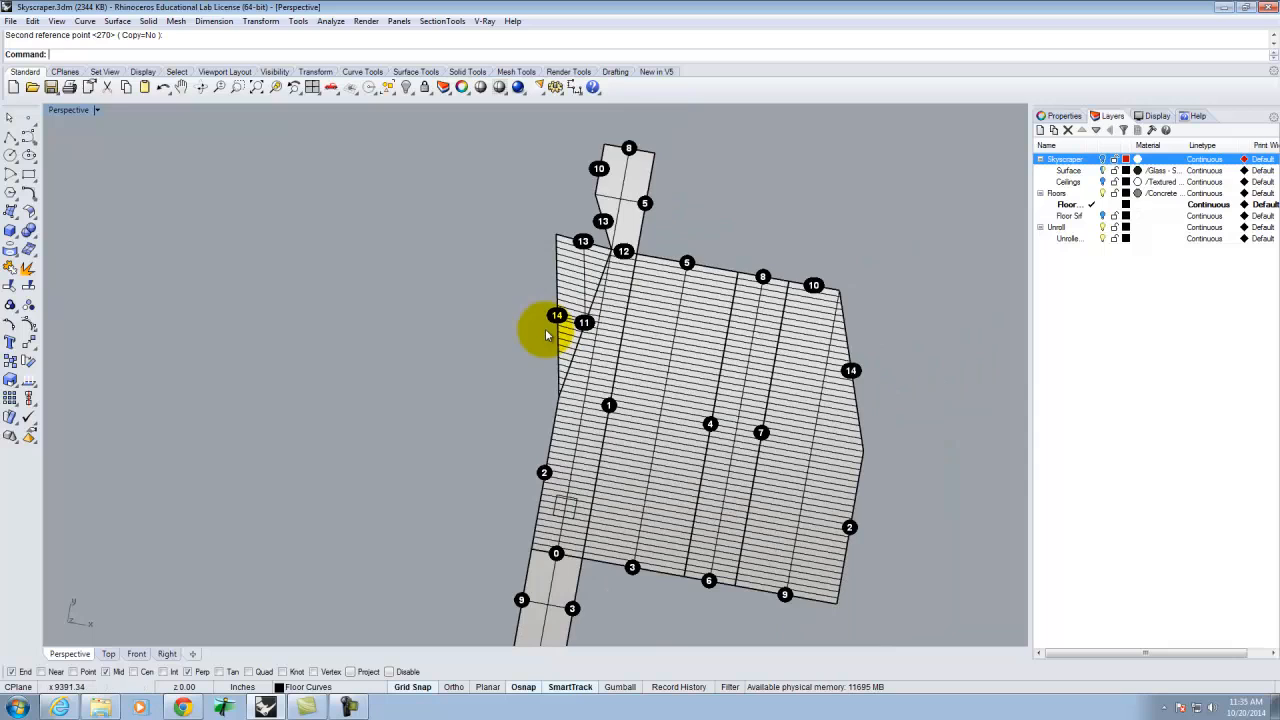
{"action": "scroll", "coordinate": [531, 271], "scroll_direction": "up", "scroll_amount": 5}
{"action": "scroll", "coordinate": [735, 332], "scroll_direction": "down", "scroll_amount": 2}
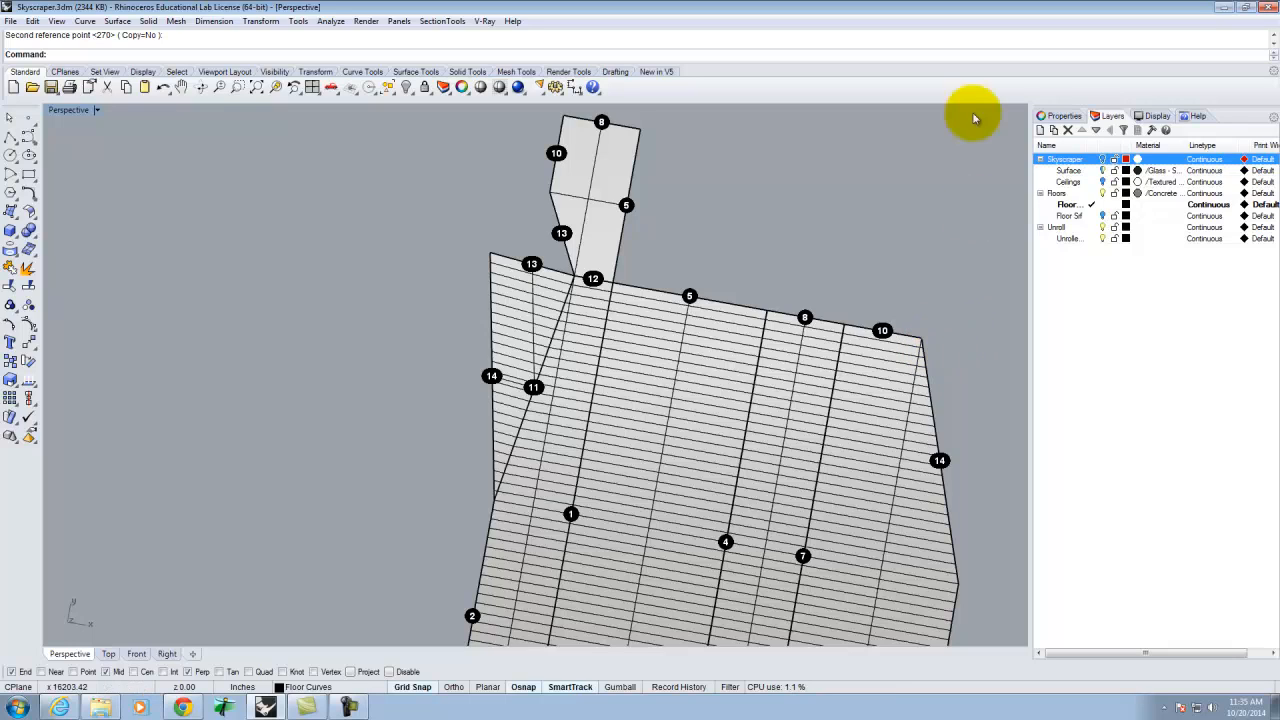
{"action": "scroll", "coordinate": [464, 251], "scroll_direction": "down", "scroll_amount": 8}
{"action": "scroll", "coordinate": [579, 388], "scroll_direction": "up", "scroll_amount": 4}
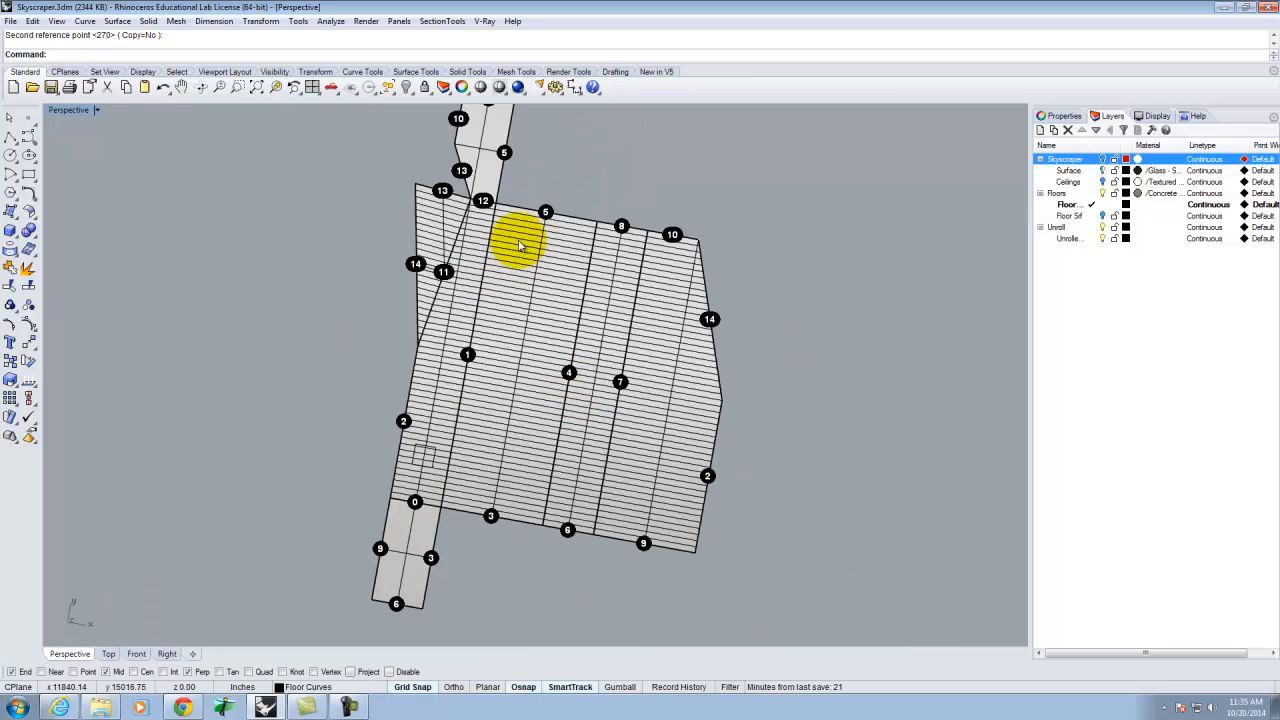
Step: Create a layer named LC and place it below the Unroll layer and its sublayer
{"action": "left_click", "coordinate": [1040, 131]}
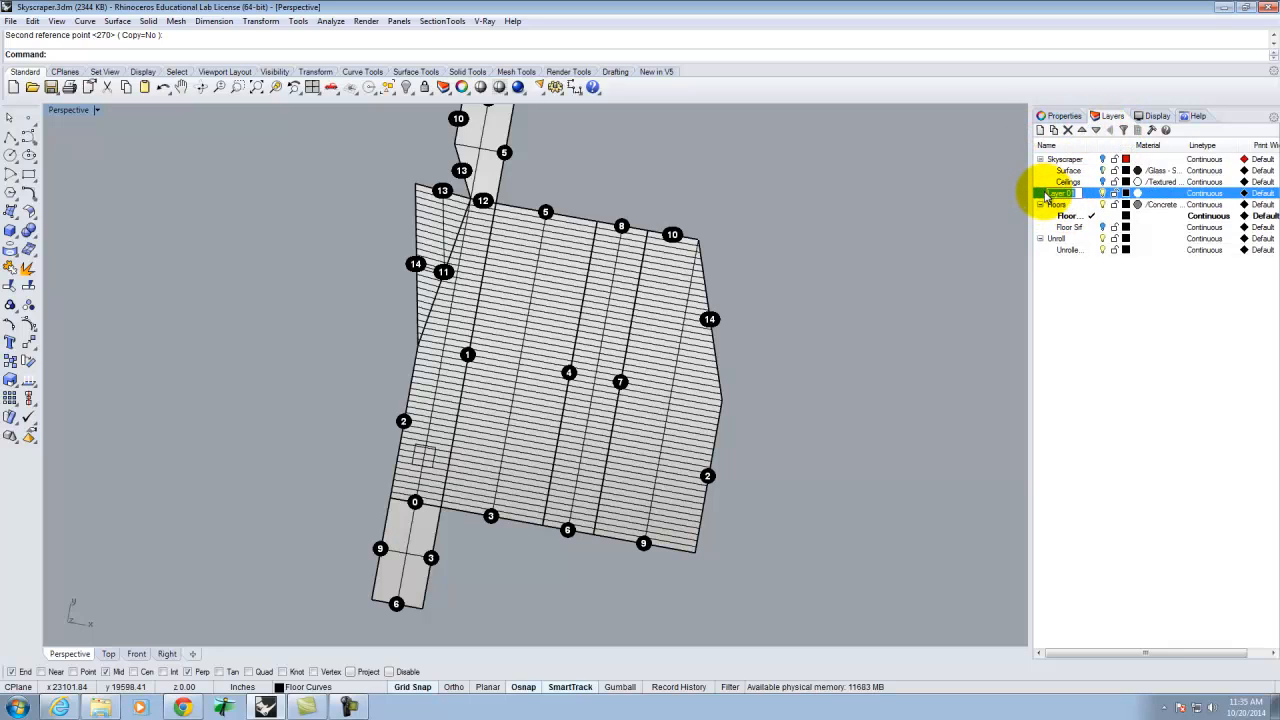
{"action": "left_click", "coordinate": [1080, 306]}
{"action": "left_click", "coordinate": [1057, 193]}
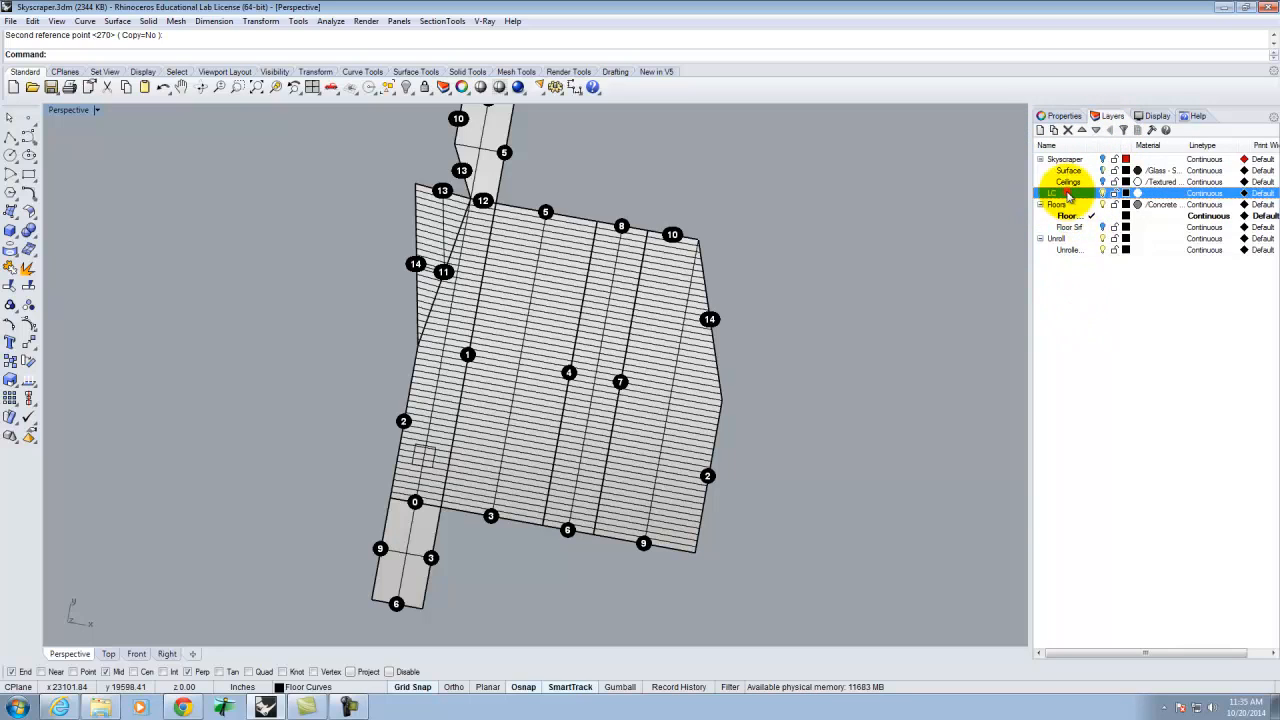
{"action": "left_click", "coordinate": [1097, 131]}
{"action": "left_click", "coordinate": [1097, 131]}
{"action": "left_click", "coordinate": [1113, 281]}
Step: Add two sublayers named Engrave and Cut under the LC layer
{"action": "left_click", "coordinate": [1078, 252]}
{"action": "left_click", "coordinate": [1053, 130]}
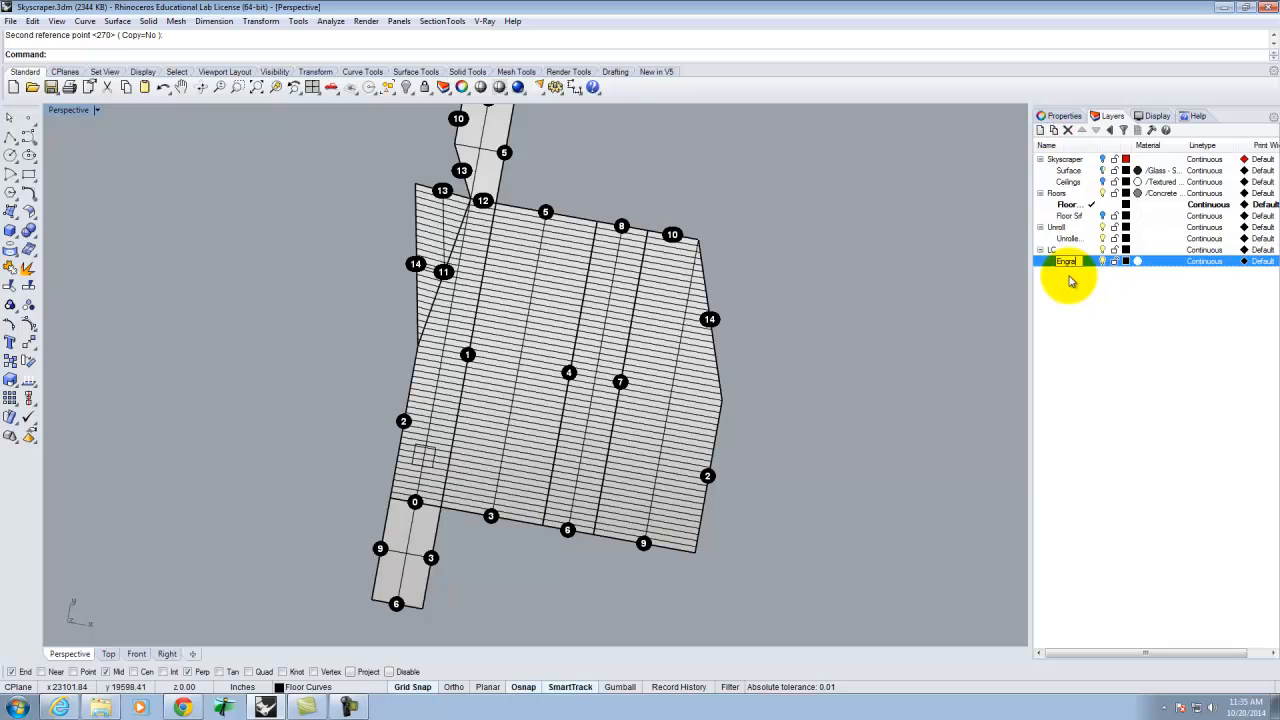
{"action": "type", "text": "Engrave"}
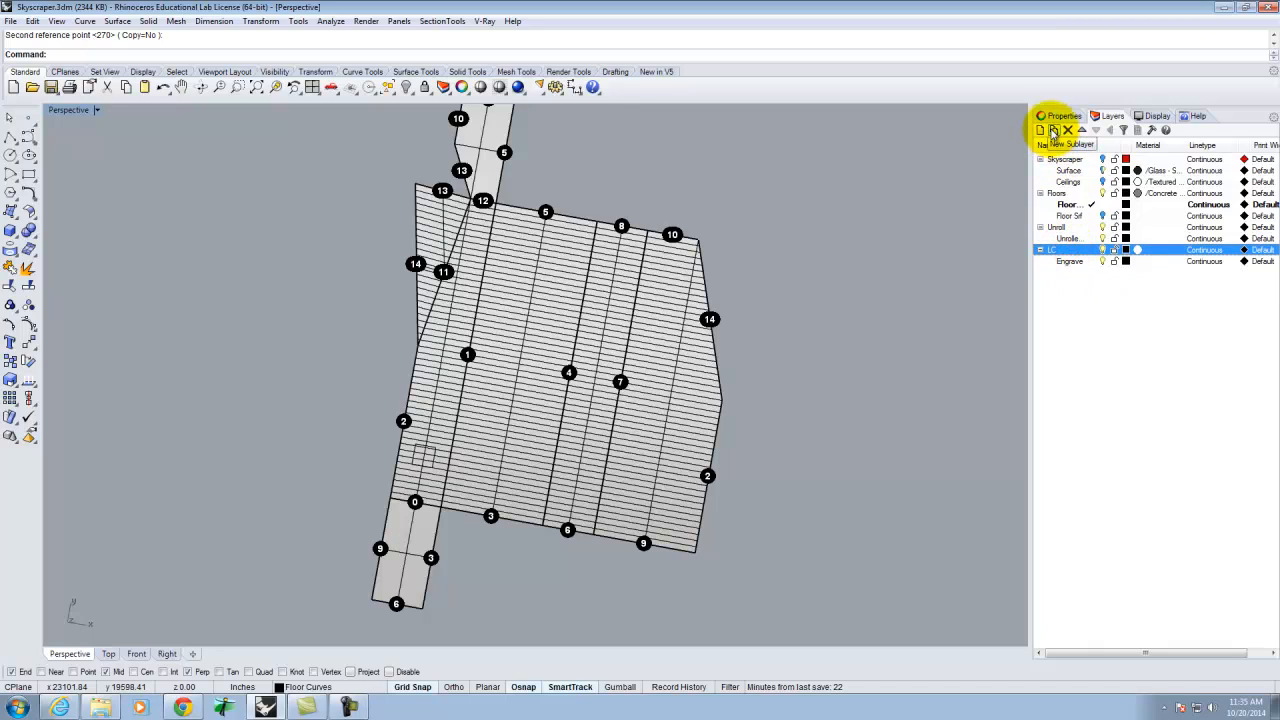
{"action": "left_click", "coordinate": [1053, 130]}
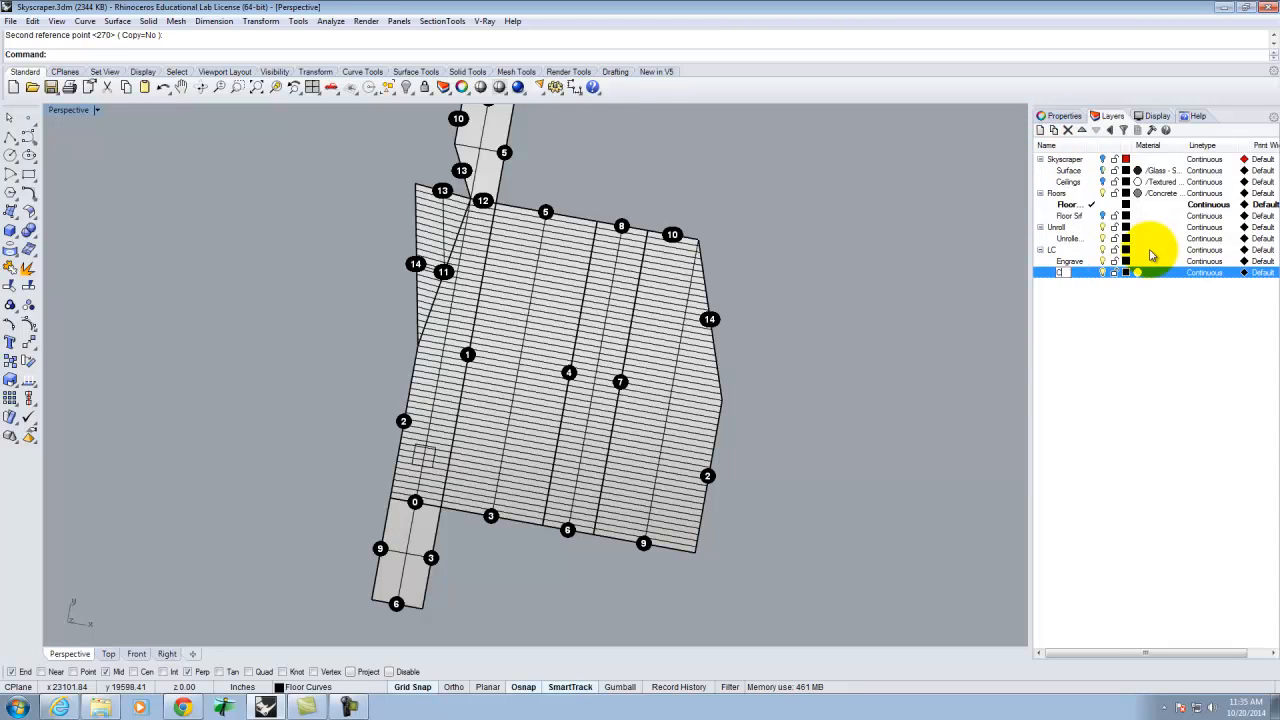
{"action": "left_click", "coordinate": [1078, 320]}
Step: Select the whole assembled flat pattern with its surfaces, labels and floor lines
{"action": "scroll", "coordinate": [776, 266], "scroll_direction": "down", "scroll_amount": 3}
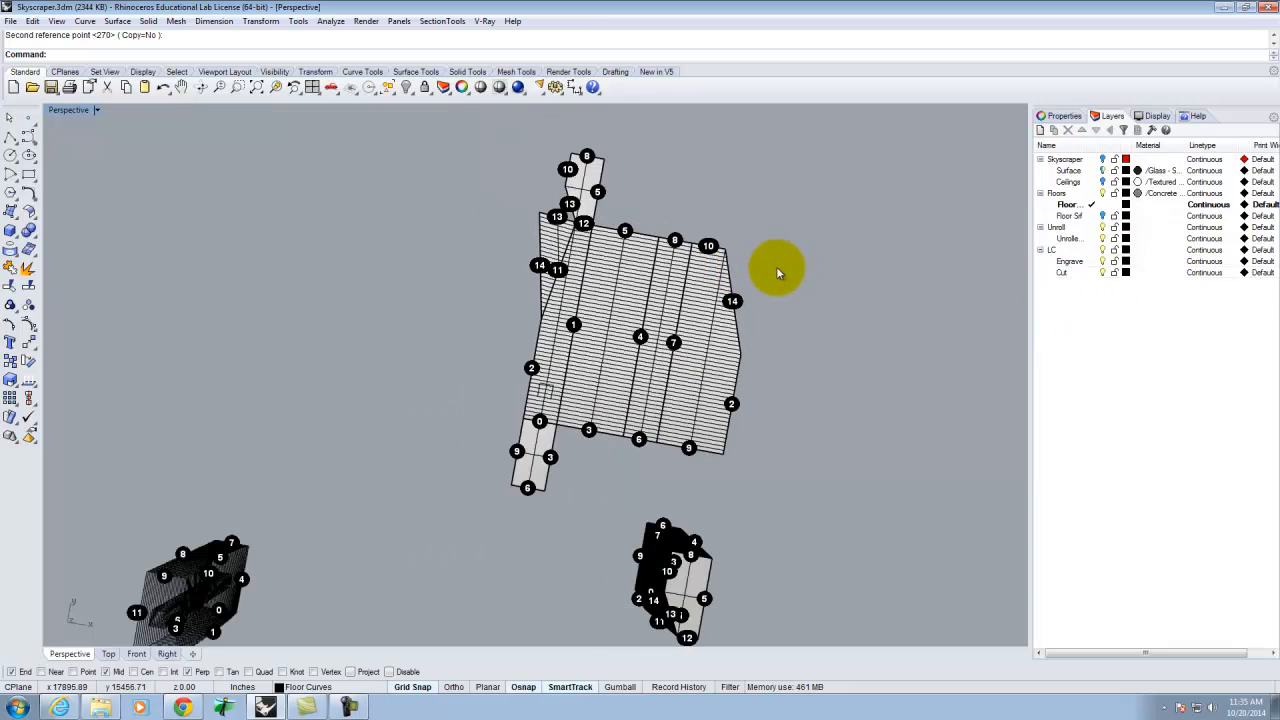
{"action": "left_click", "coordinate": [708, 256]}
{"action": "left_click", "coordinate": [762, 289]}
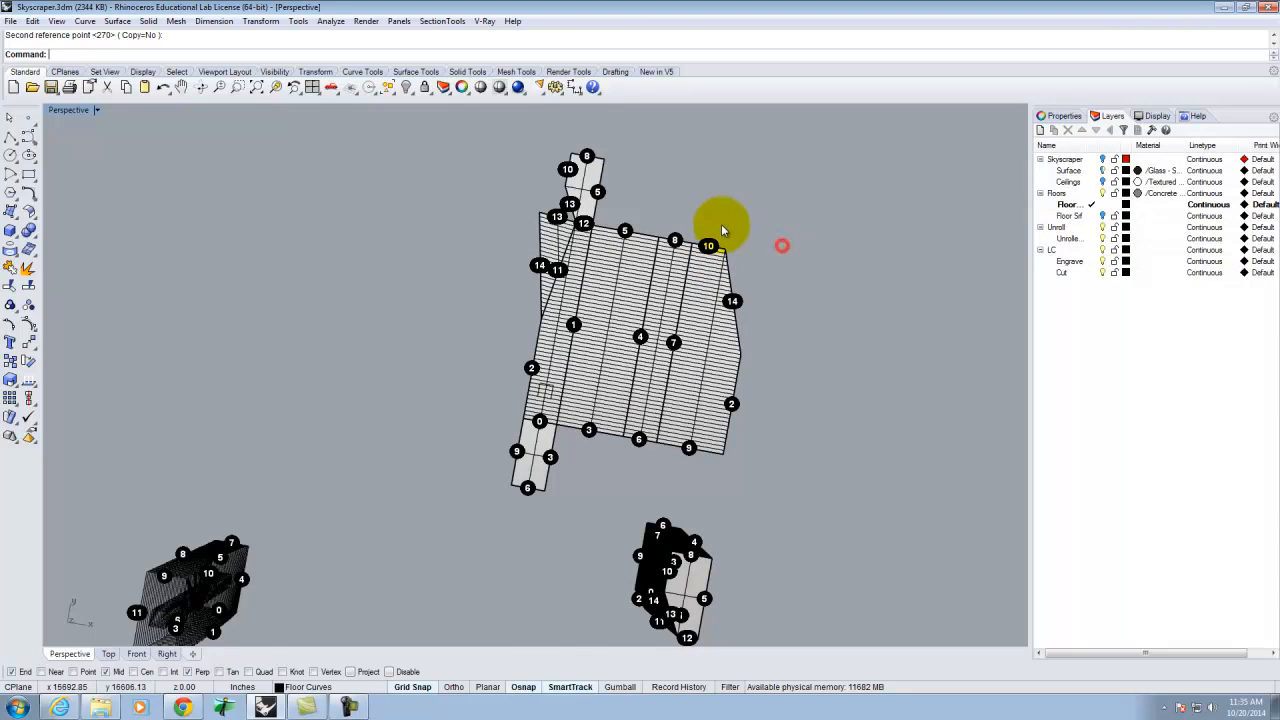
{"action": "scroll", "coordinate": [726, 220], "scroll_direction": "up", "scroll_amount": 5}
{"action": "scroll", "coordinate": [774, 200], "scroll_direction": "down", "scroll_amount": 5}
{"action": "scroll", "coordinate": [476, 385], "scroll_direction": "down", "scroll_amount": 3}
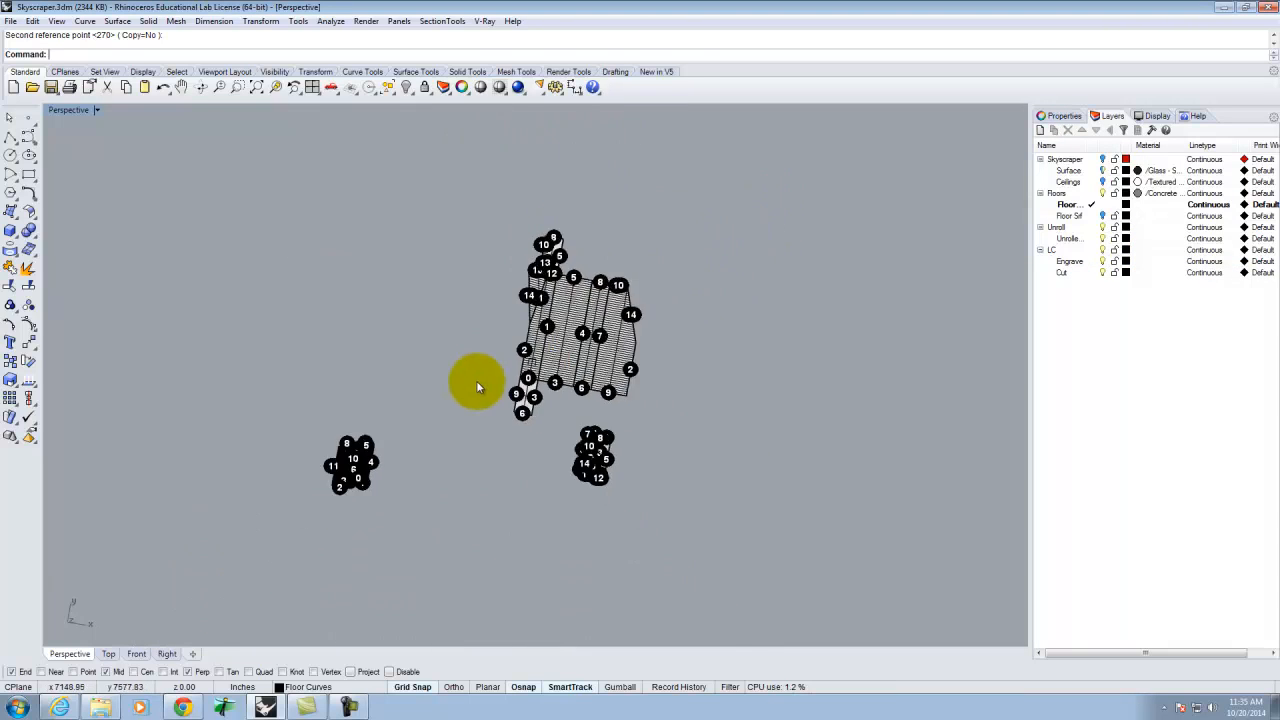
{"action": "left_click_drag", "start_coordinate": [697, 408], "coordinate": [695, 422]}
{"action": "scroll", "coordinate": [640, 365], "scroll_direction": "up", "scroll_amount": 5}
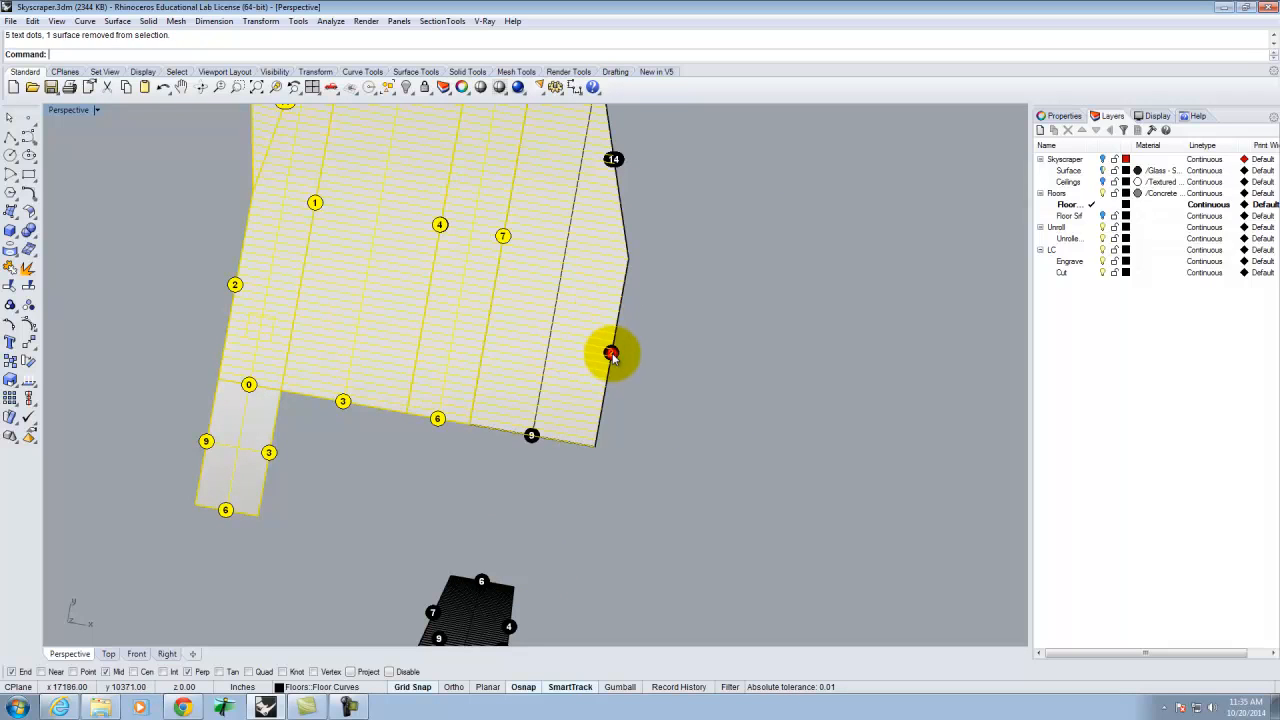
Step: Remove the large sheet's surfaces, the rectangular end panel and the narrow strip with their labels from the selection, keeping the floor lines selected
{"action": "left_click", "coordinate": [611, 355], "text": "ctrl"}
{"action": "scroll", "coordinate": [531, 394], "scroll_direction": "up", "scroll_amount": 3}
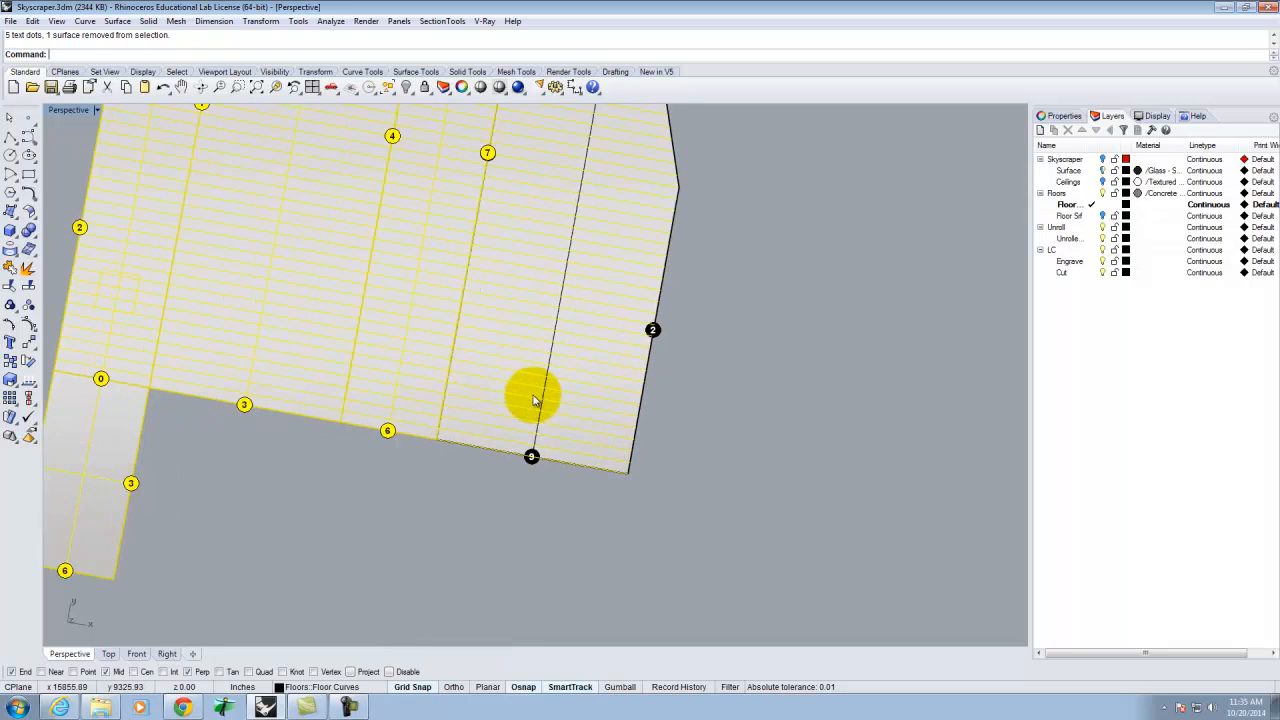
{"action": "left_click", "coordinate": [353, 441], "text": "ctrl"}
{"action": "scroll", "coordinate": [680, 437], "scroll_direction": "down", "scroll_amount": 3}
{"action": "scroll", "coordinate": [463, 436], "scroll_direction": "up", "scroll_amount": 3}
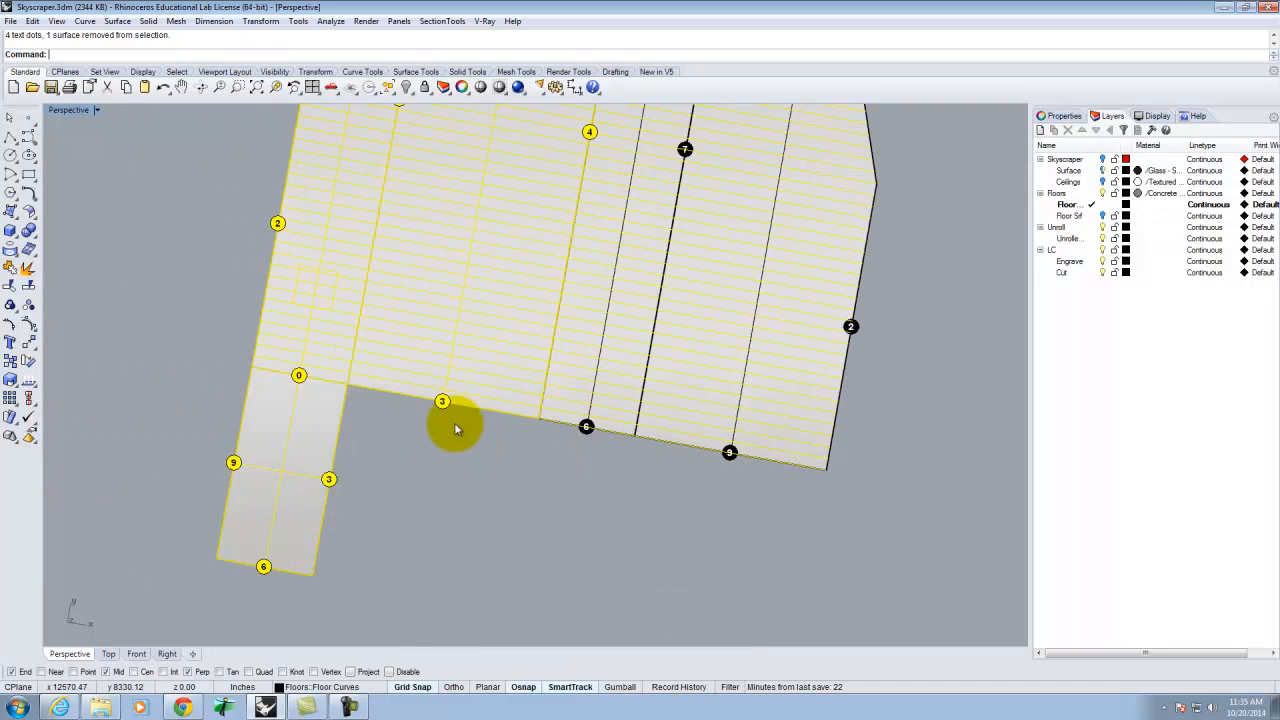
{"action": "left_click", "coordinate": [441, 405], "text": "ctrl"}
{"action": "left_click", "coordinate": [294, 380], "text": "ctrl"}
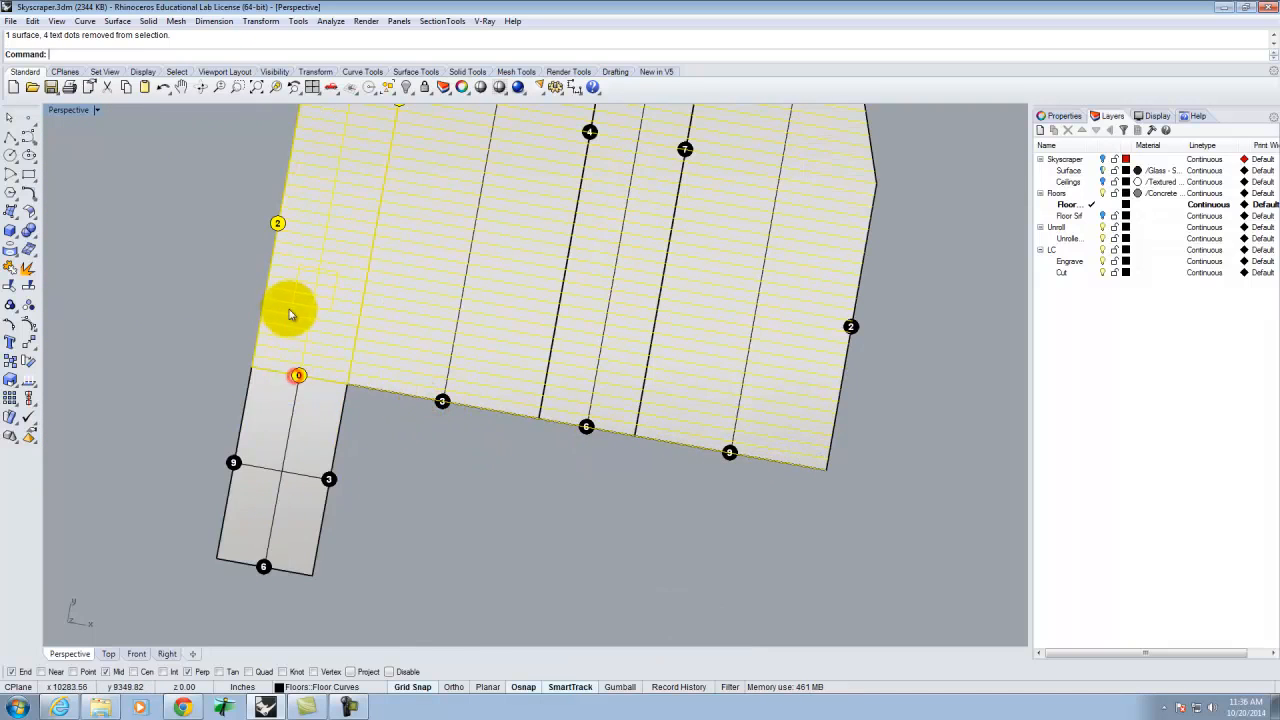
{"action": "left_click", "coordinate": [277, 225], "text": "ctrl"}
{"action": "scroll", "coordinate": [429, 597], "scroll_direction": "down", "scroll_amount": 4}
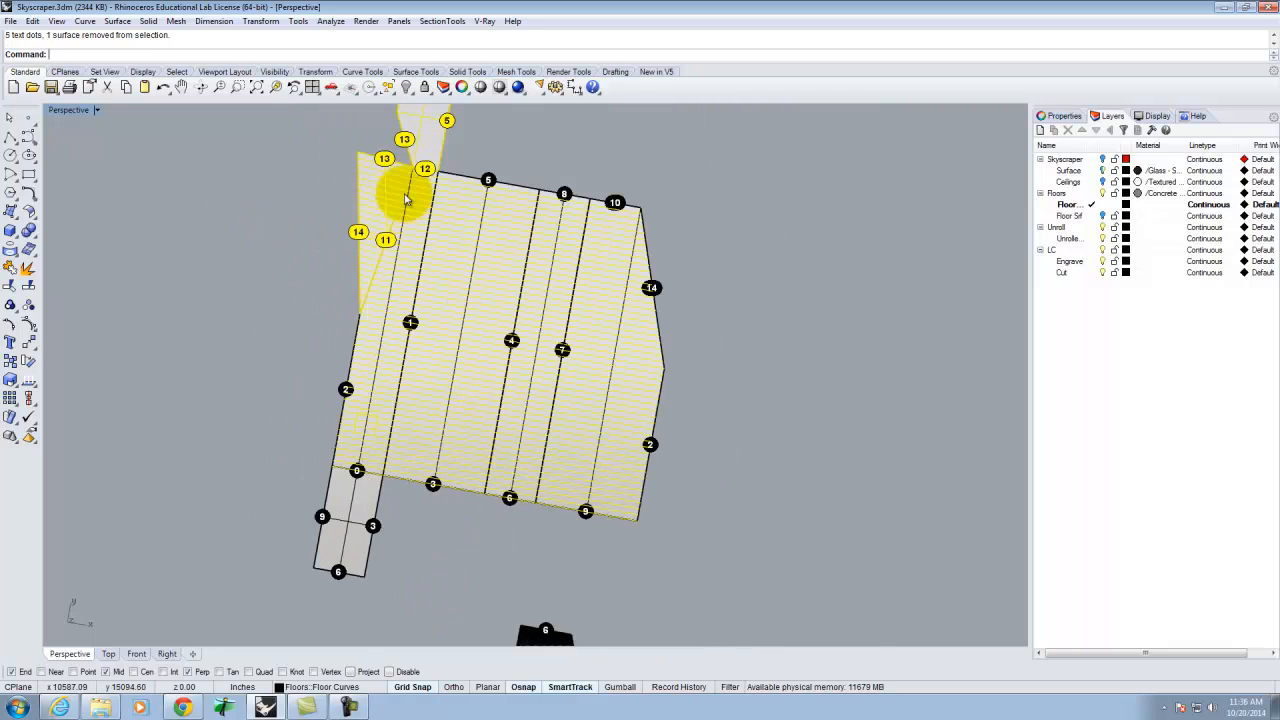
Step: Remove the triangular panel and the chamfered end panel with their labels from the selection, leaving only the floor lines selected
{"action": "scroll", "coordinate": [345, 240], "scroll_direction": "up", "scroll_amount": 5}
{"action": "left_click", "coordinate": [333, 252], "text": "ctrl"}
{"action": "scroll", "coordinate": [423, 449], "scroll_direction": "down", "scroll_amount": 3}
{"action": "scroll", "coordinate": [423, 251], "scroll_direction": "up", "scroll_amount": 4}
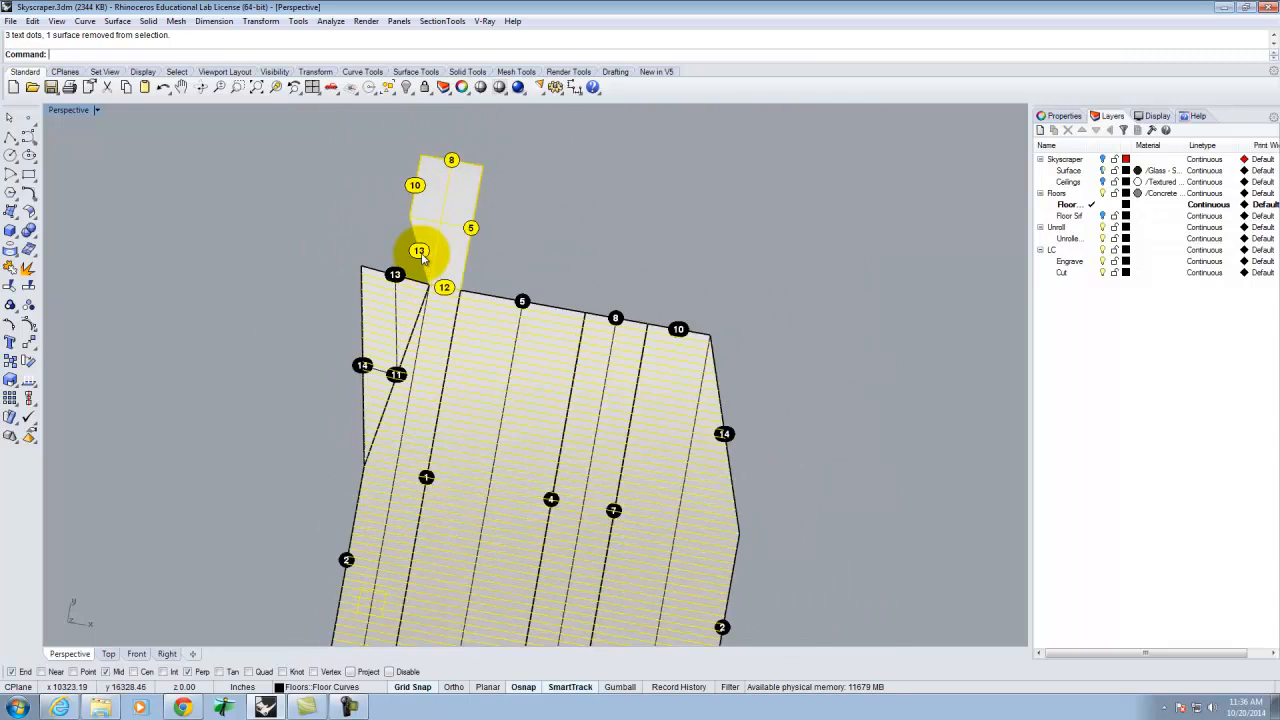
{"action": "left_click", "coordinate": [456, 306], "text": "ctrl"}
{"action": "scroll", "coordinate": [383, 286], "scroll_direction": "down", "scroll_amount": 2}
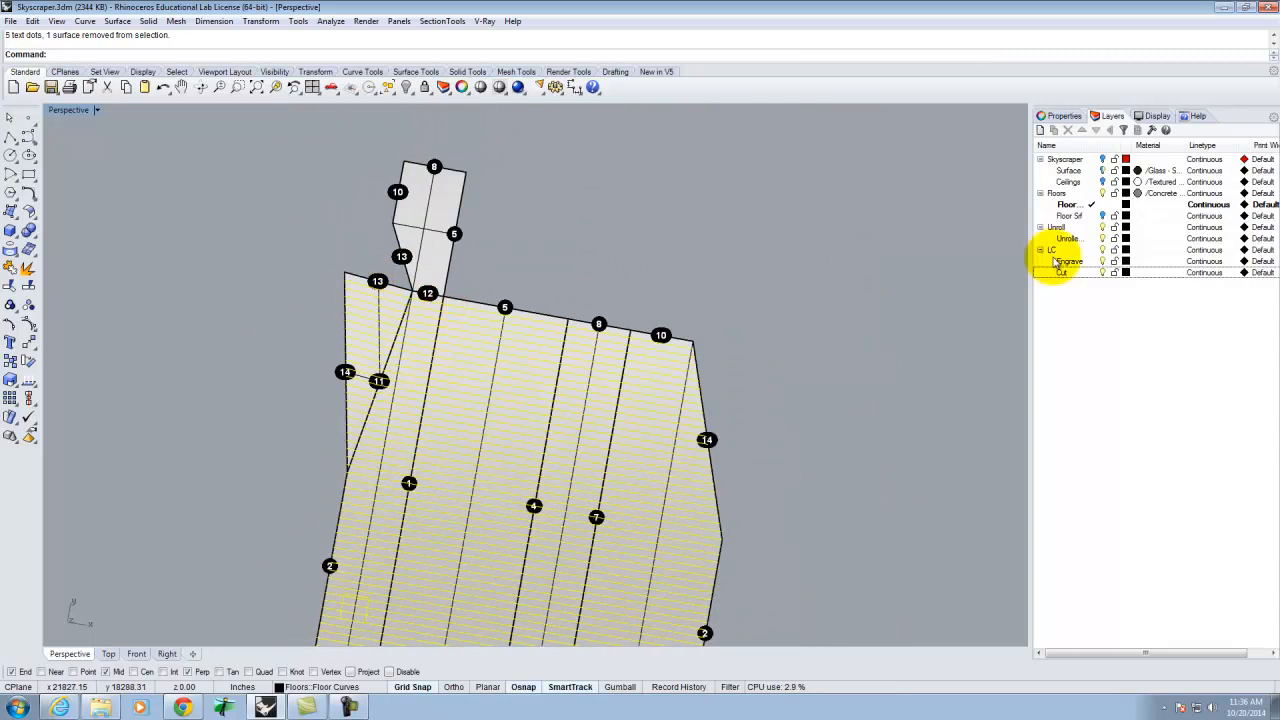
Step: Move the selected floor lines to the Engrave layer and set that layer's colour to Blue
{"action": "right_click", "coordinate": [1072, 262]}
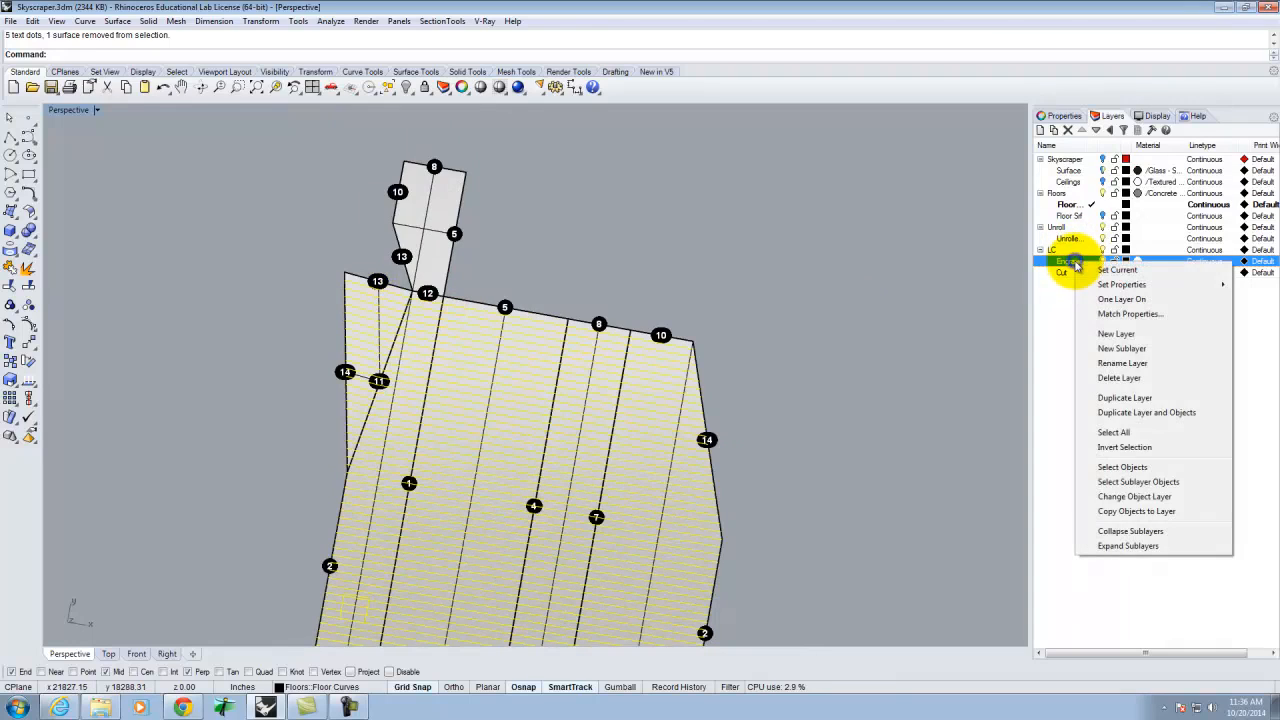
{"action": "left_click", "coordinate": [1140, 496]}
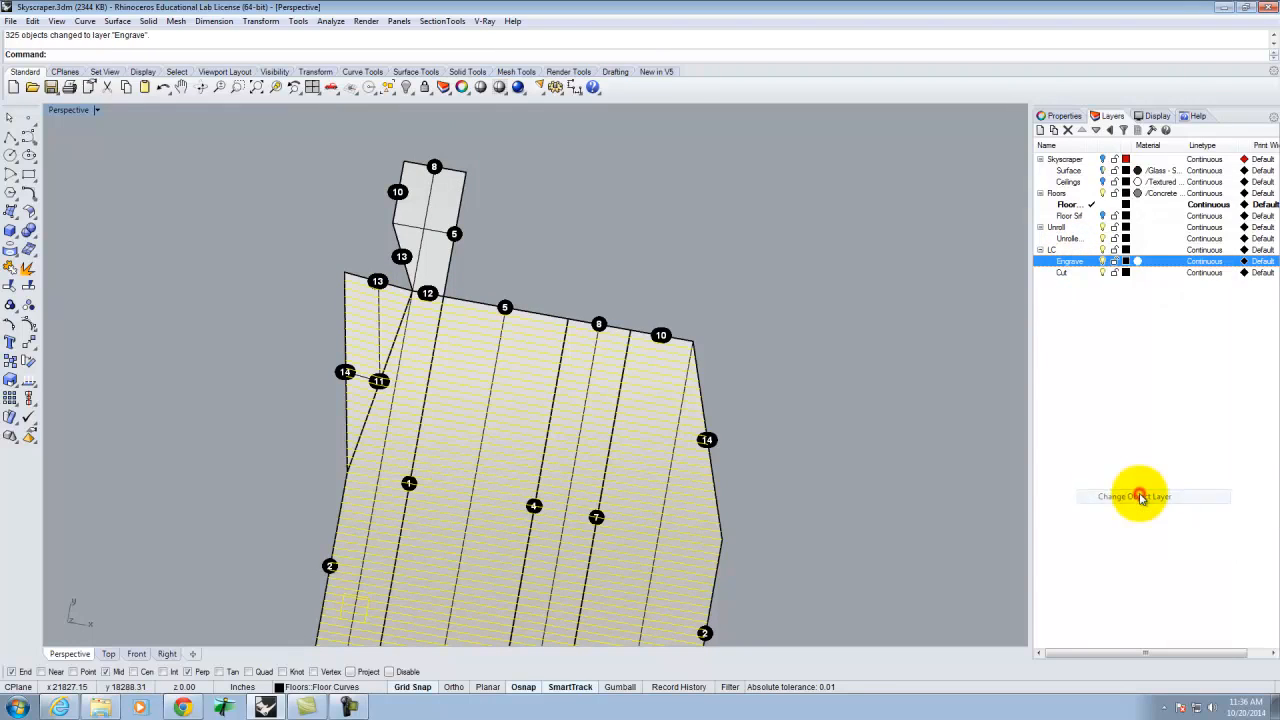
{"action": "left_click", "coordinate": [1126, 262]}
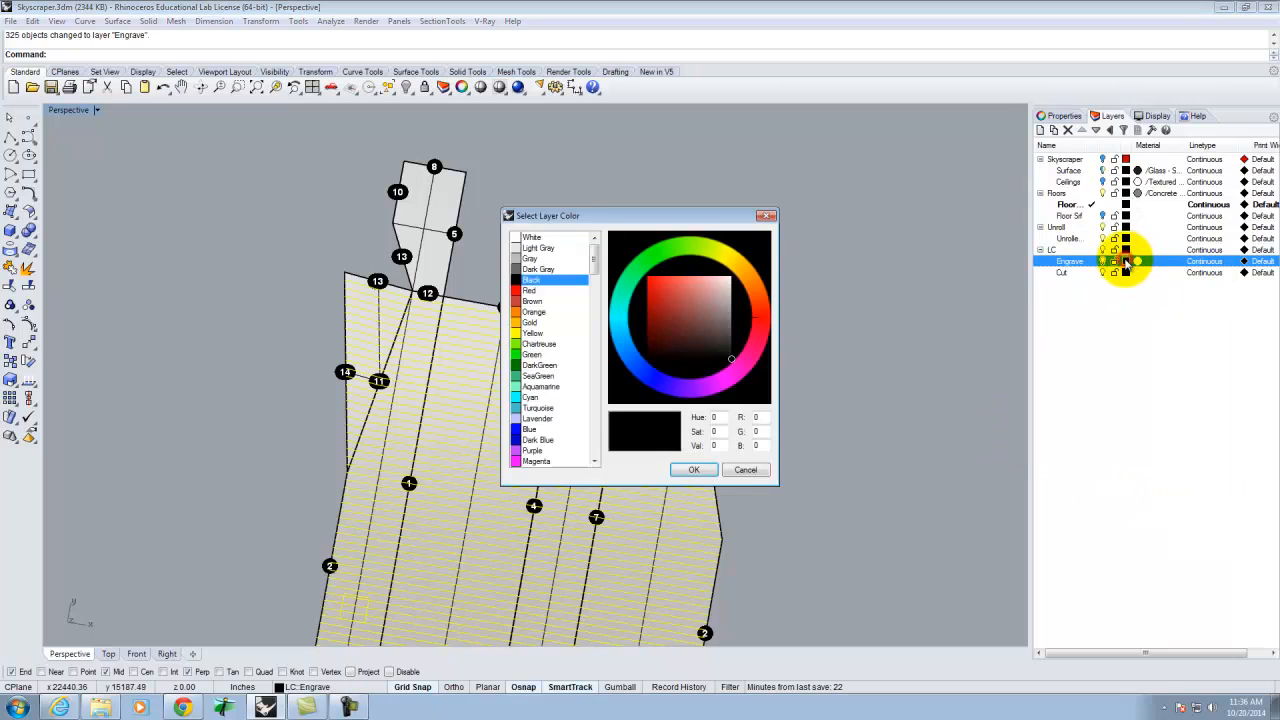
{"action": "left_click", "coordinate": [545, 429]}
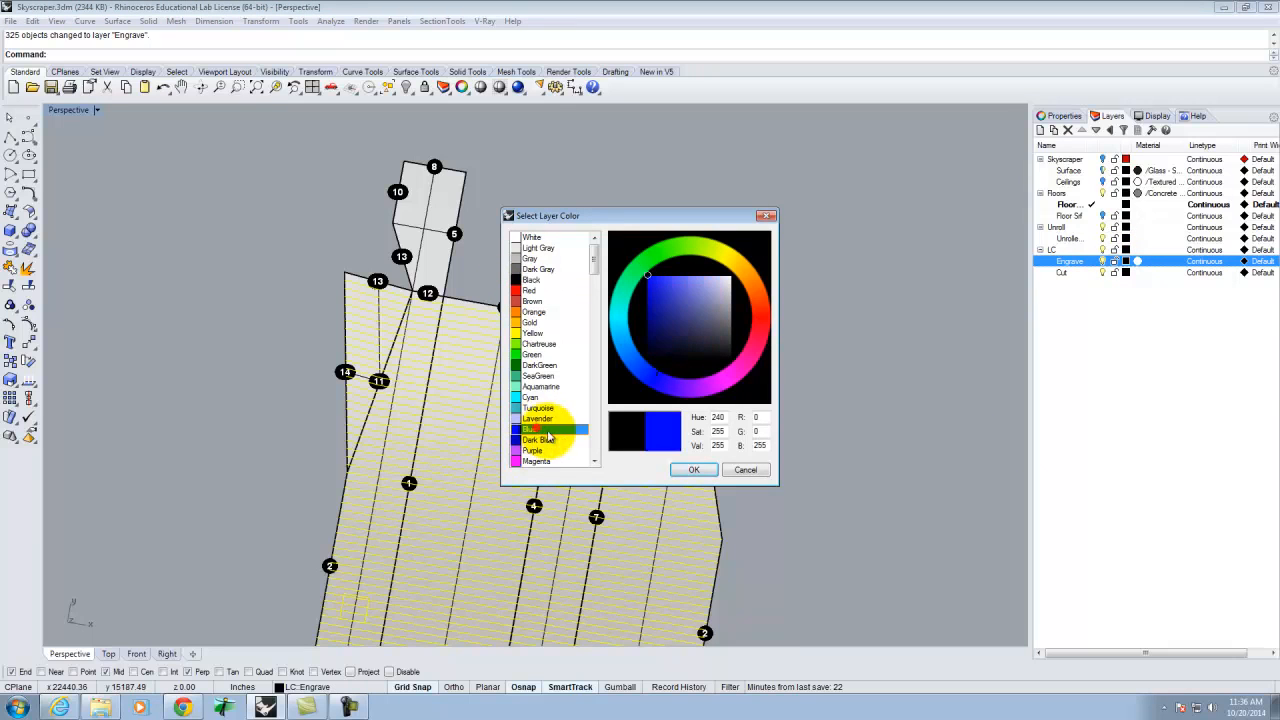
{"action": "left_click", "coordinate": [694, 470]}
Step: Delete the small stray square curve near the base of the narrow facade strip
{"action": "scroll", "coordinate": [704, 292], "scroll_direction": "down", "scroll_amount": 3}
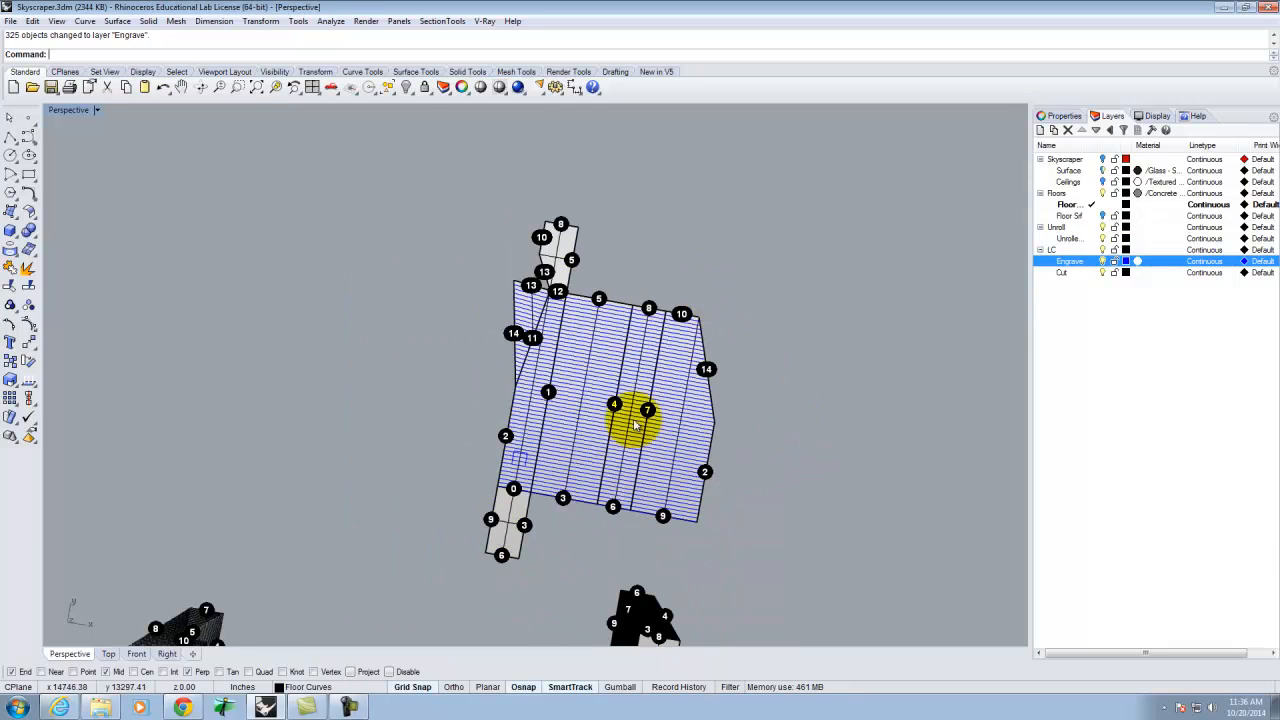
{"action": "scroll", "coordinate": [523, 471], "scroll_direction": "up", "scroll_amount": 5}
{"action": "left_click", "coordinate": [490, 462]}
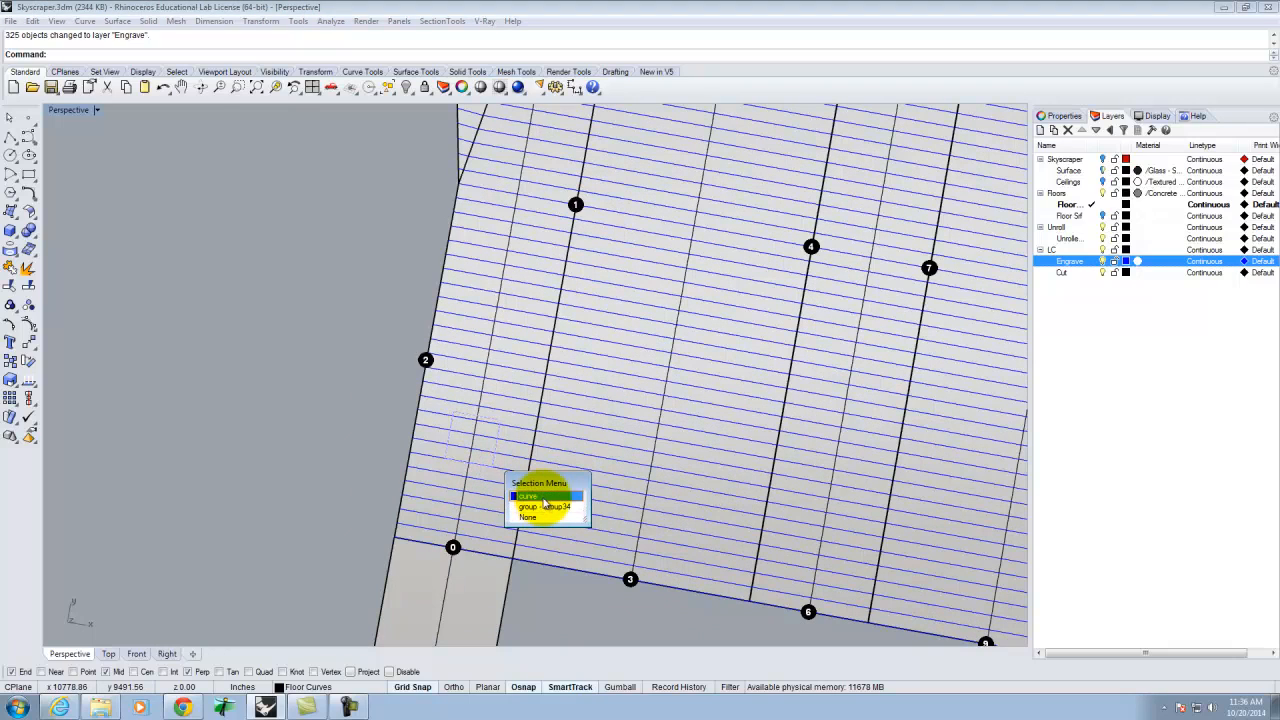
{"action": "left_click", "coordinate": [530, 496]}
{"action": "key", "text": "Delete"}
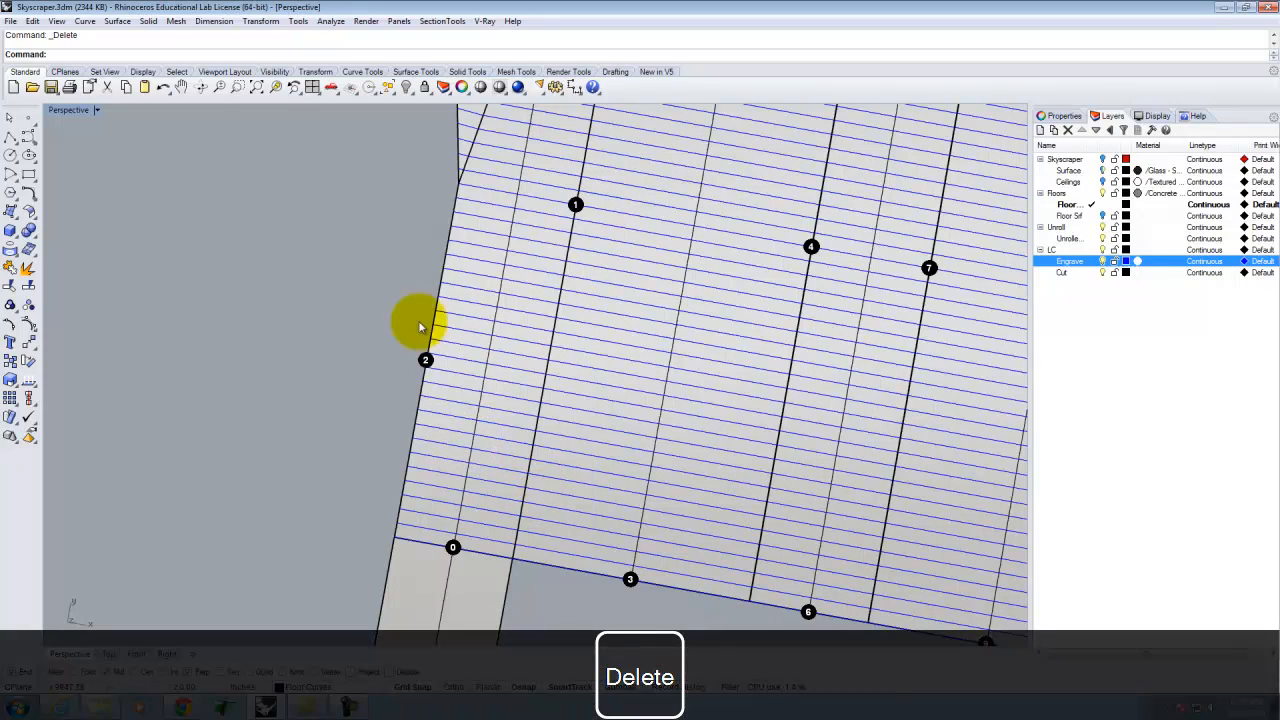
Step: Duplicate the border of the rectangular end panel at the base of the narrow strip
{"action": "scroll", "coordinate": [457, 325], "scroll_direction": "down", "scroll_amount": 6}
{"action": "scroll", "coordinate": [494, 447], "scroll_direction": "up", "scroll_amount": 3}
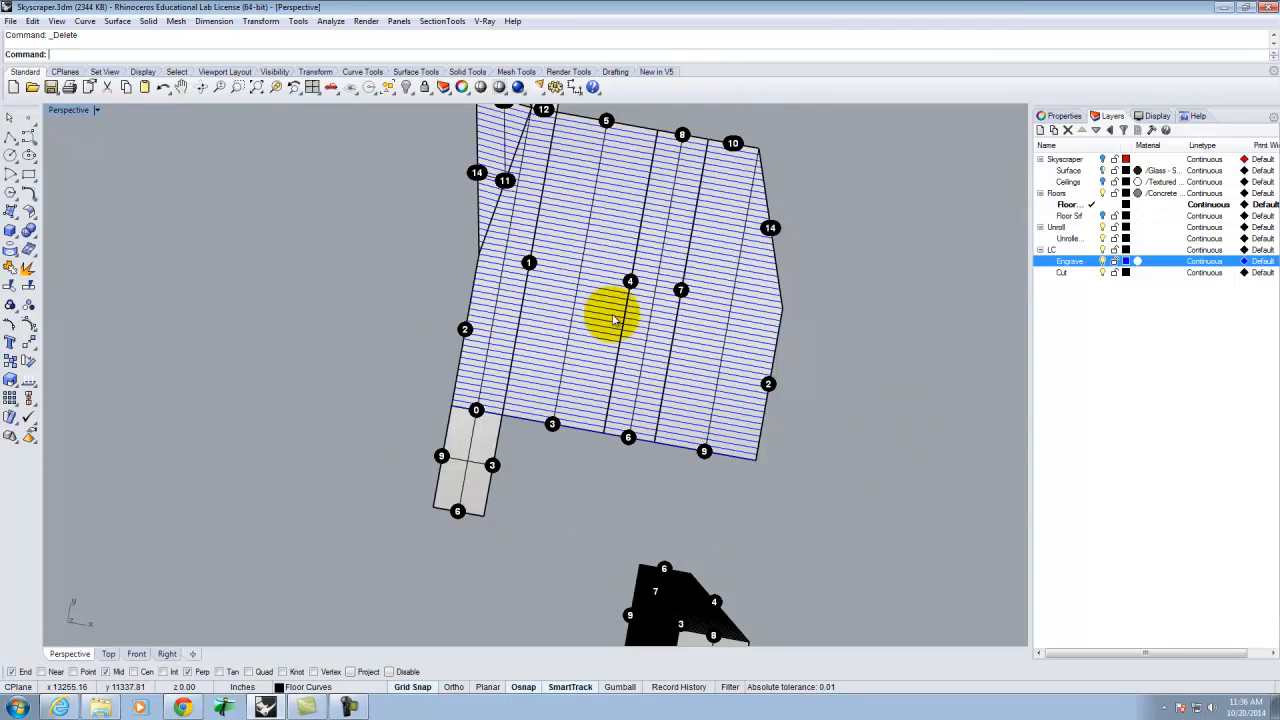
{"action": "left_click_drag", "start_coordinate": [543, 466], "coordinate": [480, 432]}
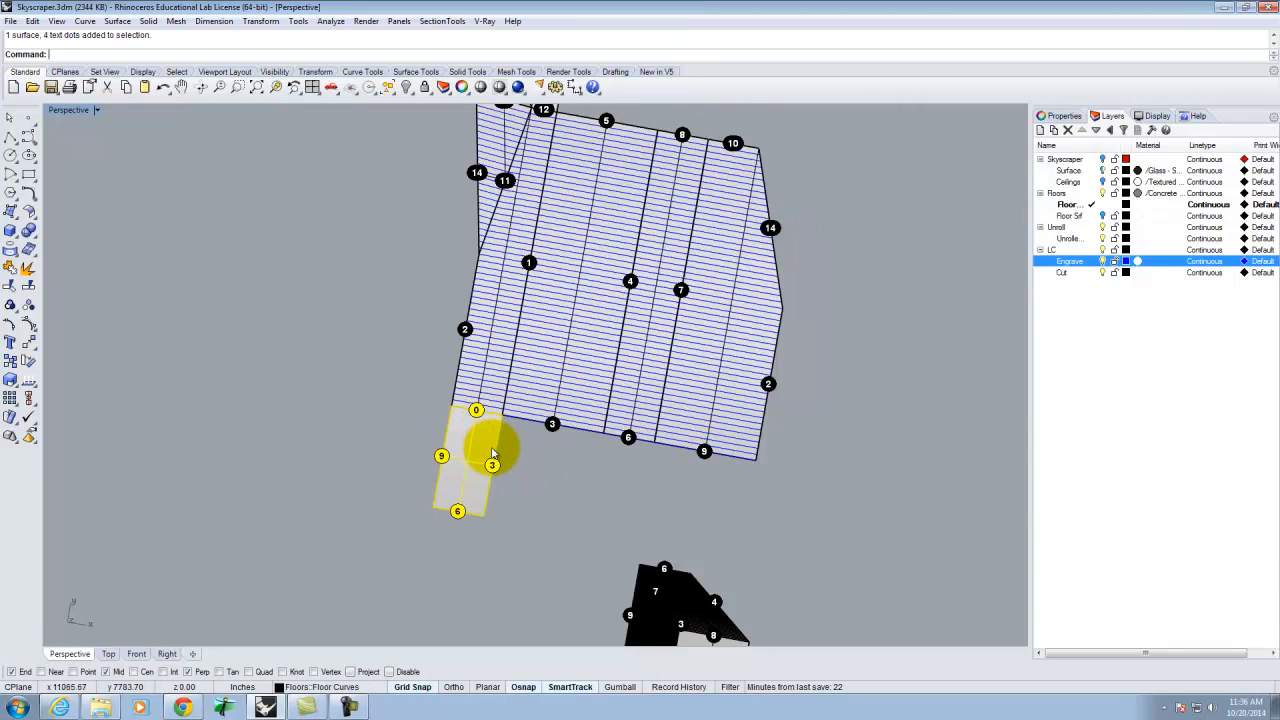
{"action": "key", "text": "Return"}
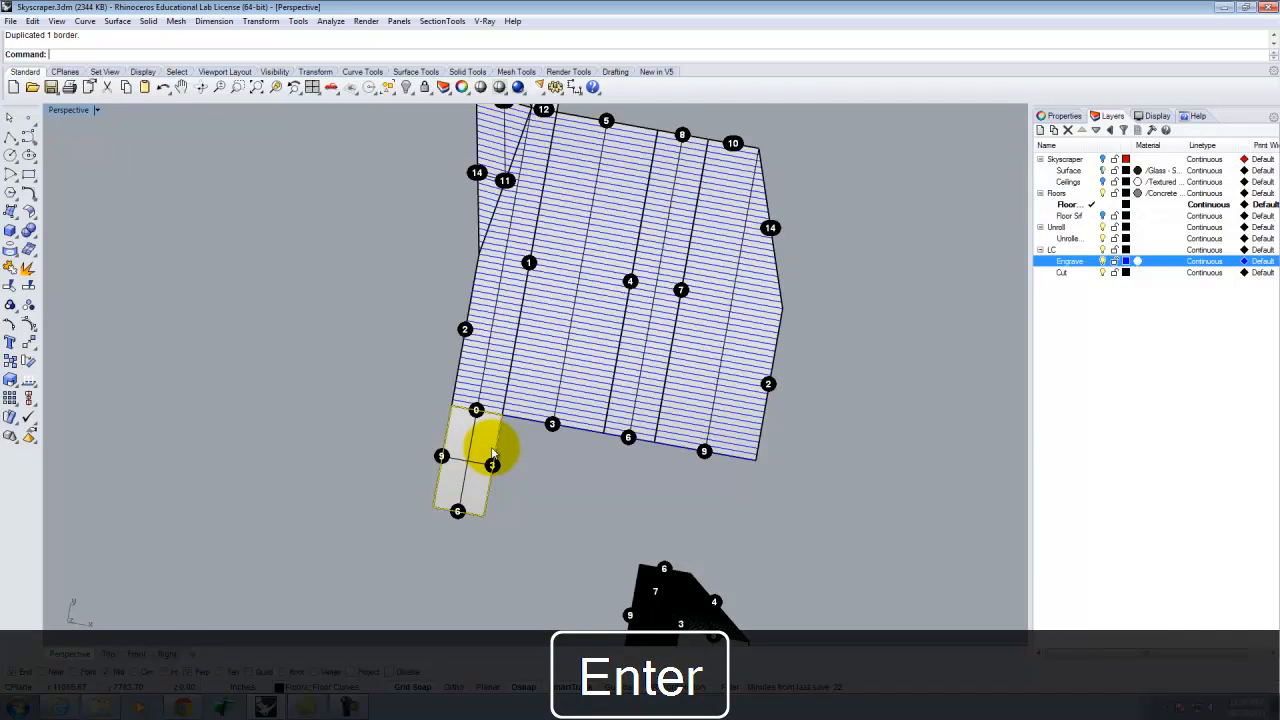
Step: Move the duplicated end panel border to the Cut layer and make Cut the current layer
{"action": "right_click", "coordinate": [1077, 272]}
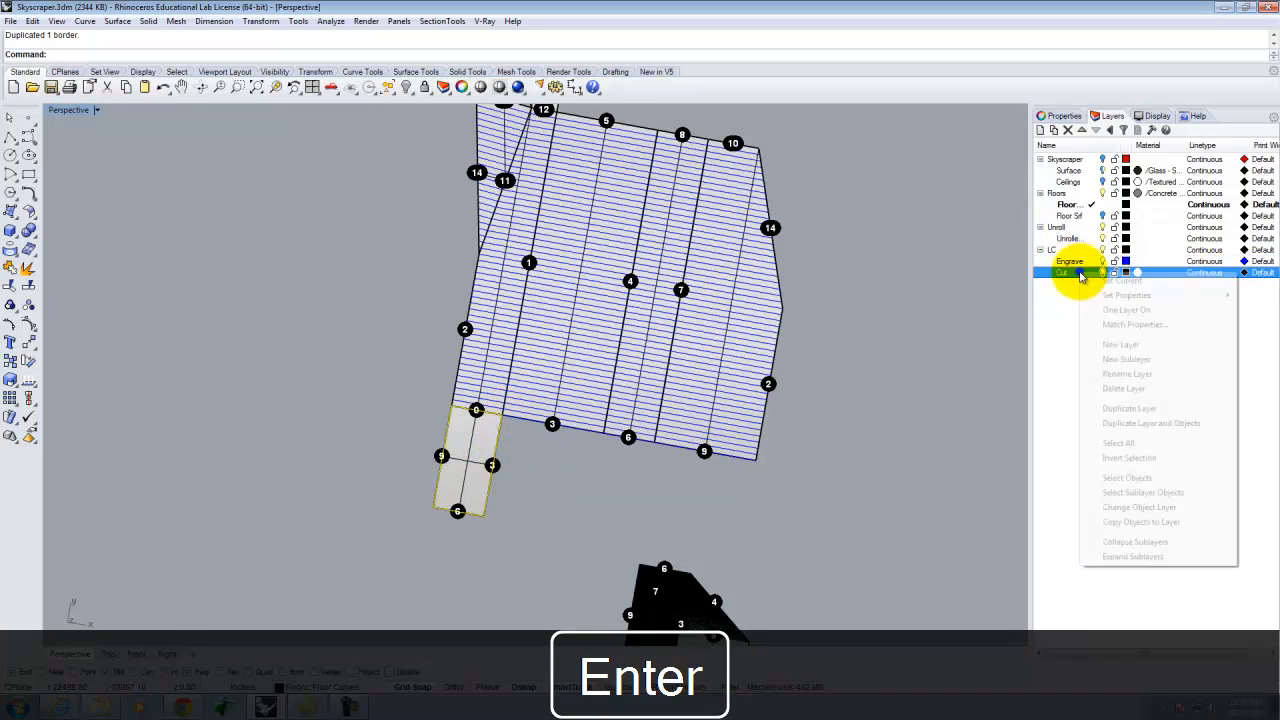
{"action": "left_click", "coordinate": [1166, 508]}
{"action": "left_click", "coordinate": [1091, 272]}
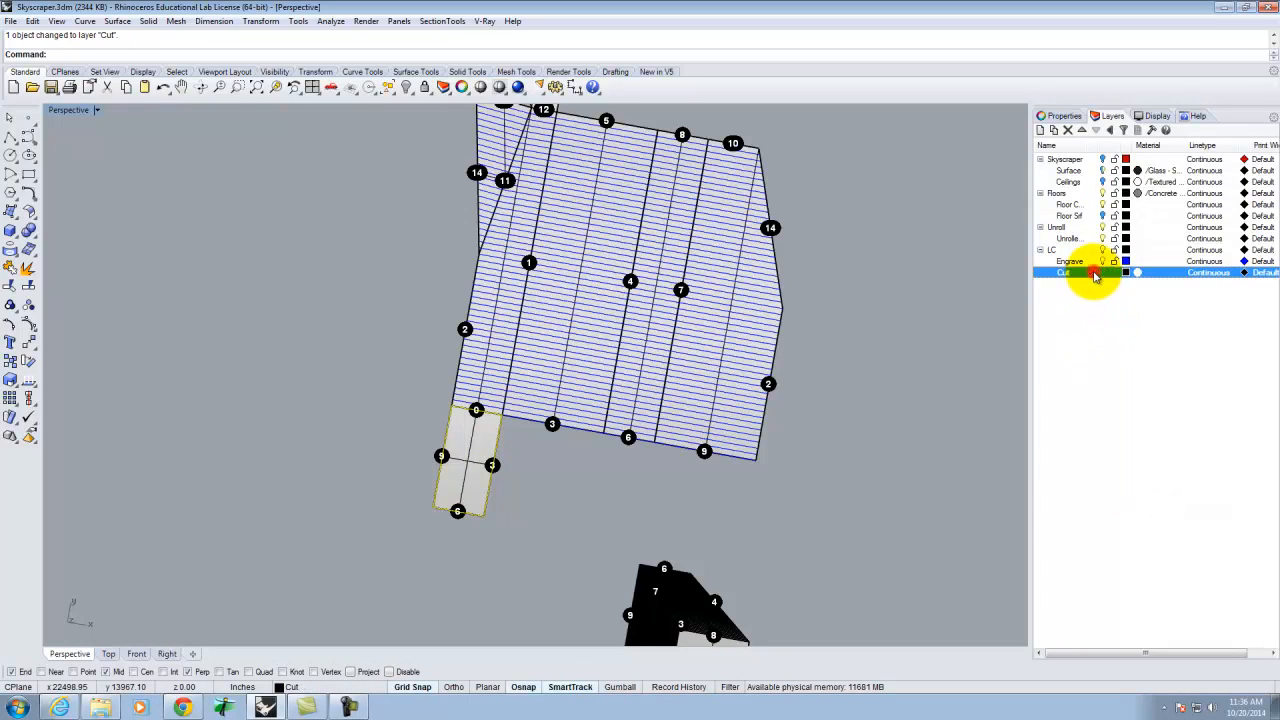
Step: Set the Cut layer's colour to Red
{"action": "left_click", "coordinate": [1127, 273]}
{"action": "left_click", "coordinate": [531, 290]}
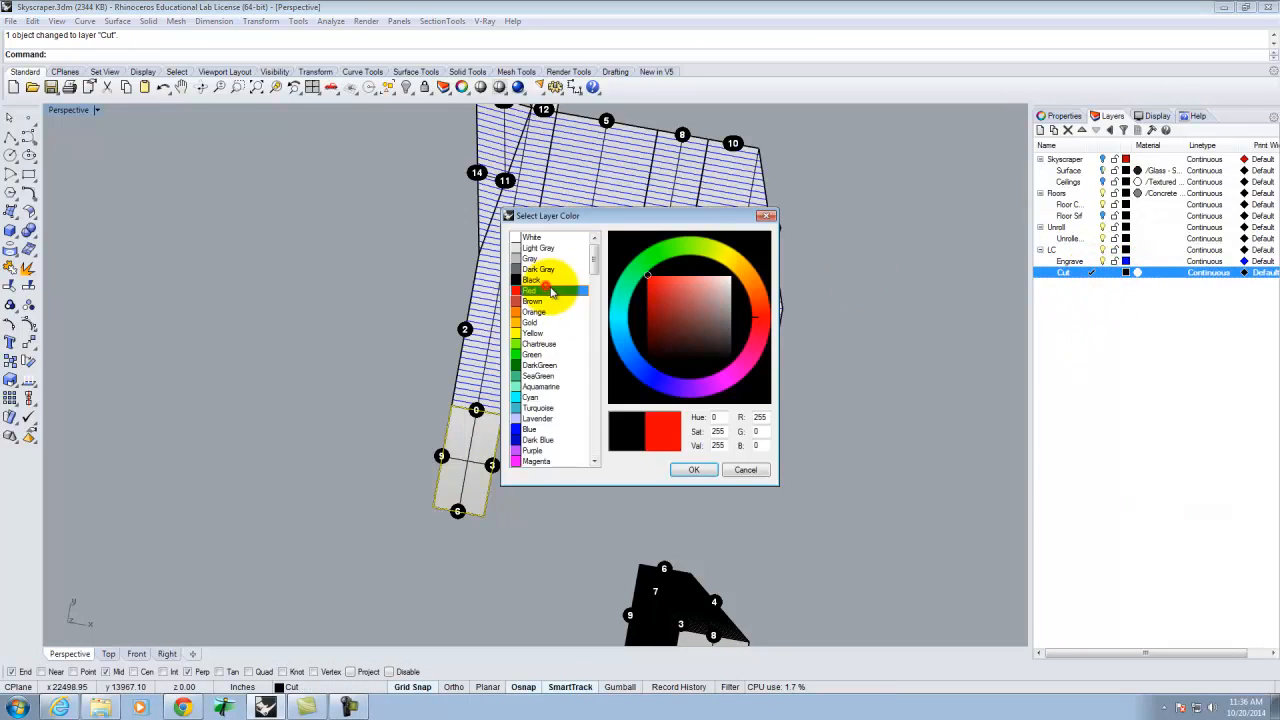
{"action": "left_click", "coordinate": [695, 472]}
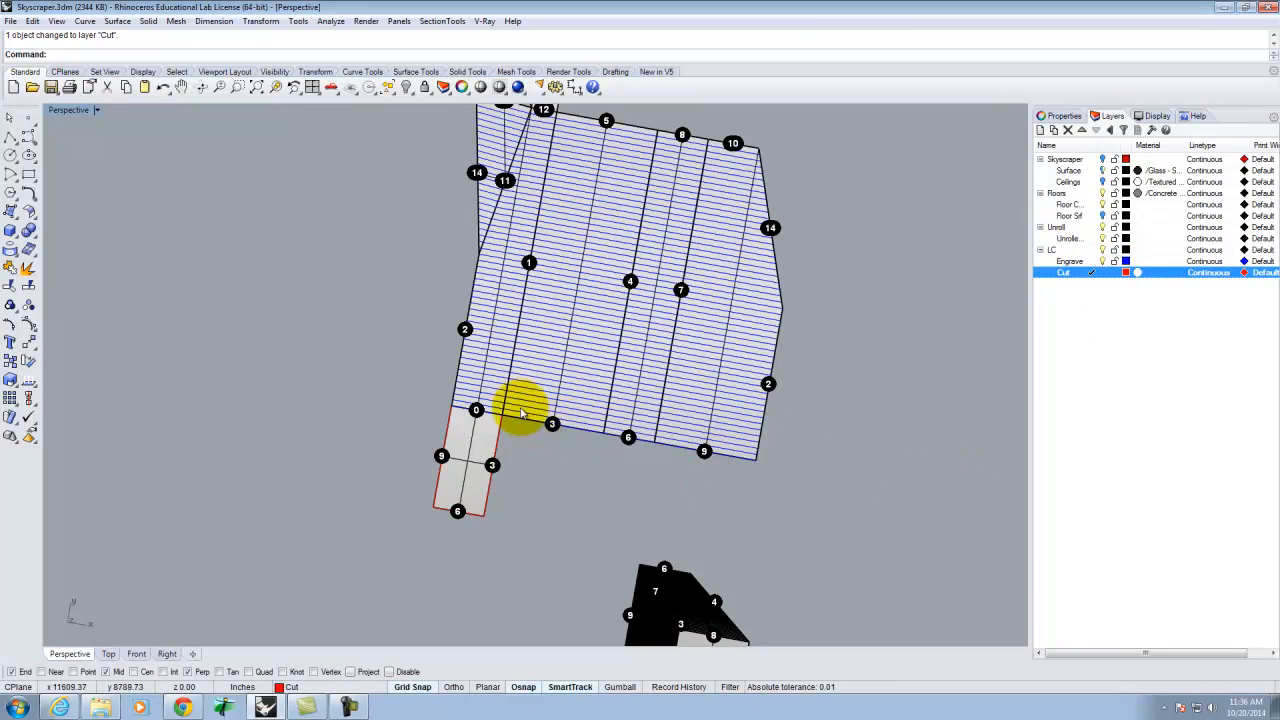
Step: Duplicate the borders of the remaining unrolled facade panels, including the slanted side panel and the upper end panel, onto the Cut layer
{"action": "type", "text": "DupBorder"}
{"action": "key", "text": "Return"}
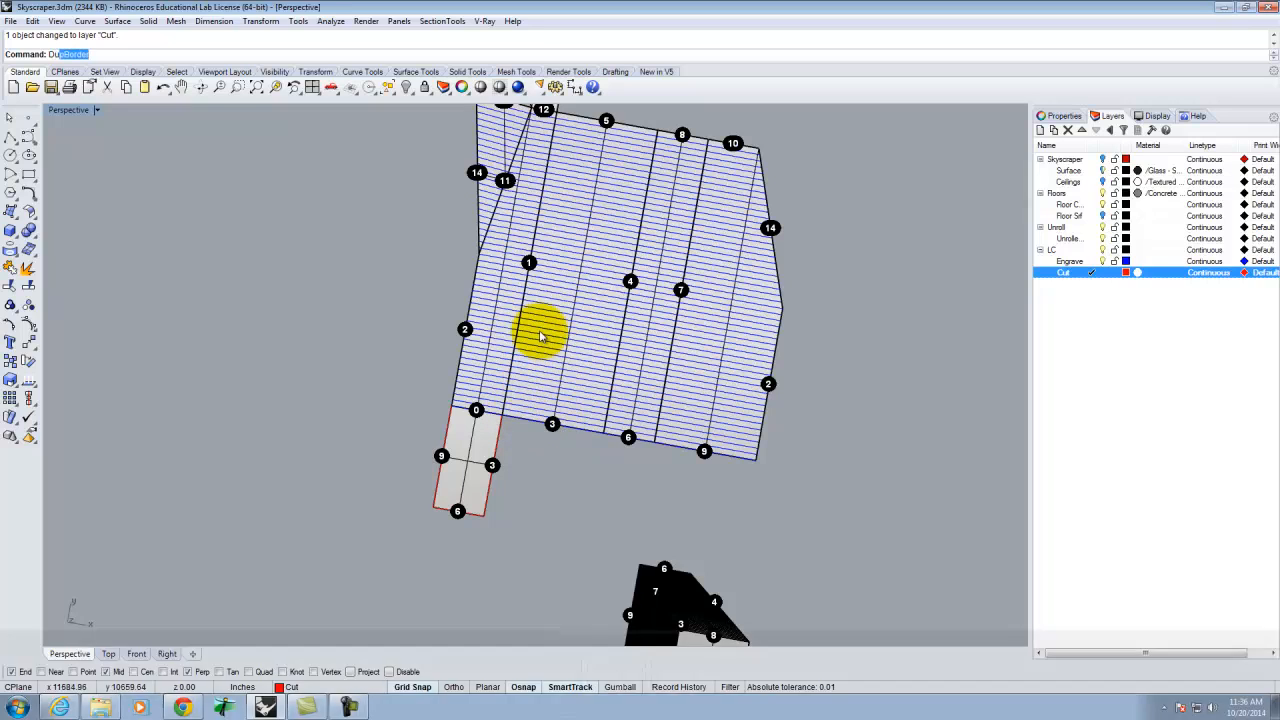
{"action": "scroll", "coordinate": [489, 266], "scroll_direction": "up", "scroll_amount": 4}
{"action": "left_click", "coordinate": [488, 265]}
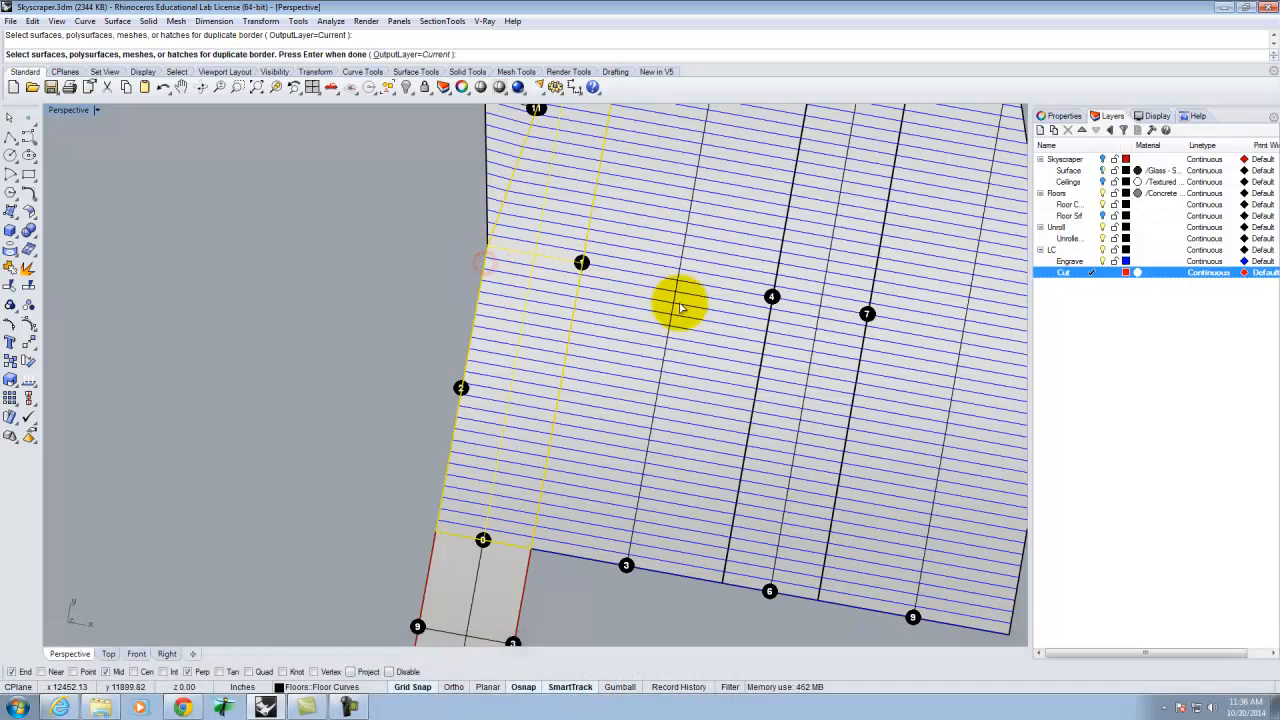
{"action": "left_click", "coordinate": [679, 291]}
{"action": "scroll", "coordinate": [665, 294], "scroll_direction": "down", "scroll_amount": 3}
{"action": "scroll", "coordinate": [700, 310], "scroll_direction": "up", "scroll_amount": 2}
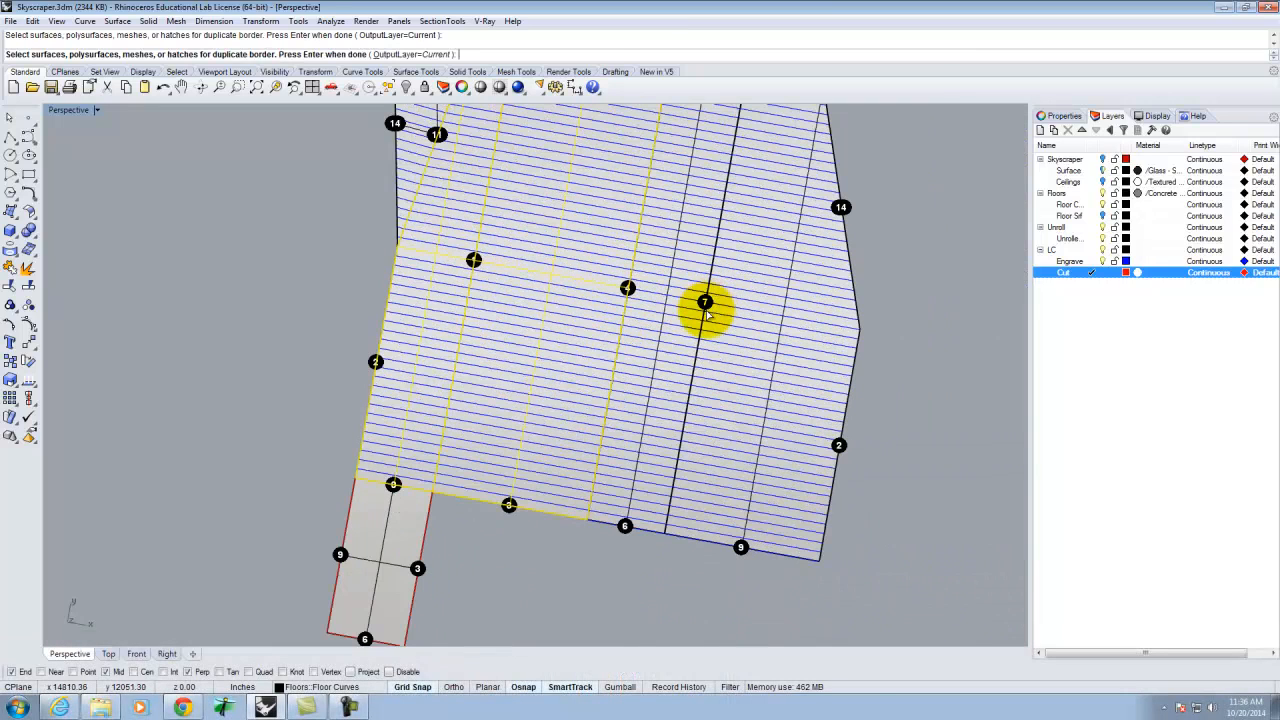
{"action": "left_click", "coordinate": [705, 320]}
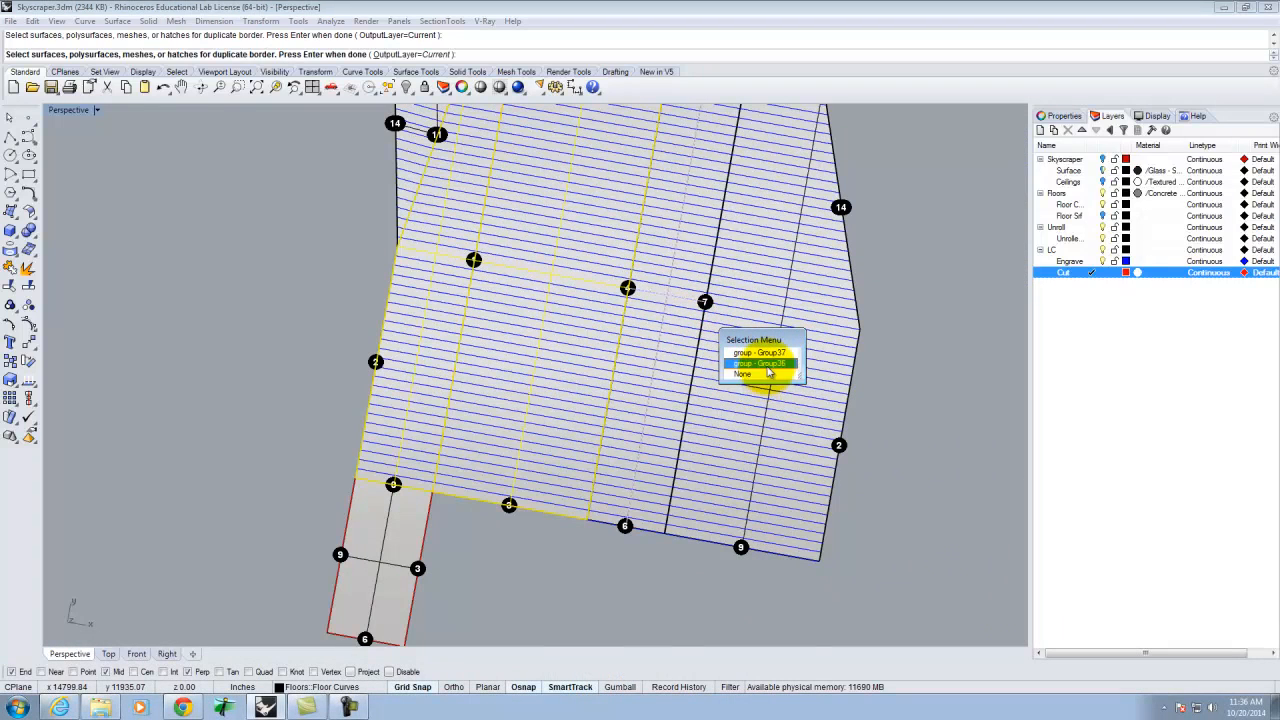
{"action": "left_click", "coordinate": [768, 364]}
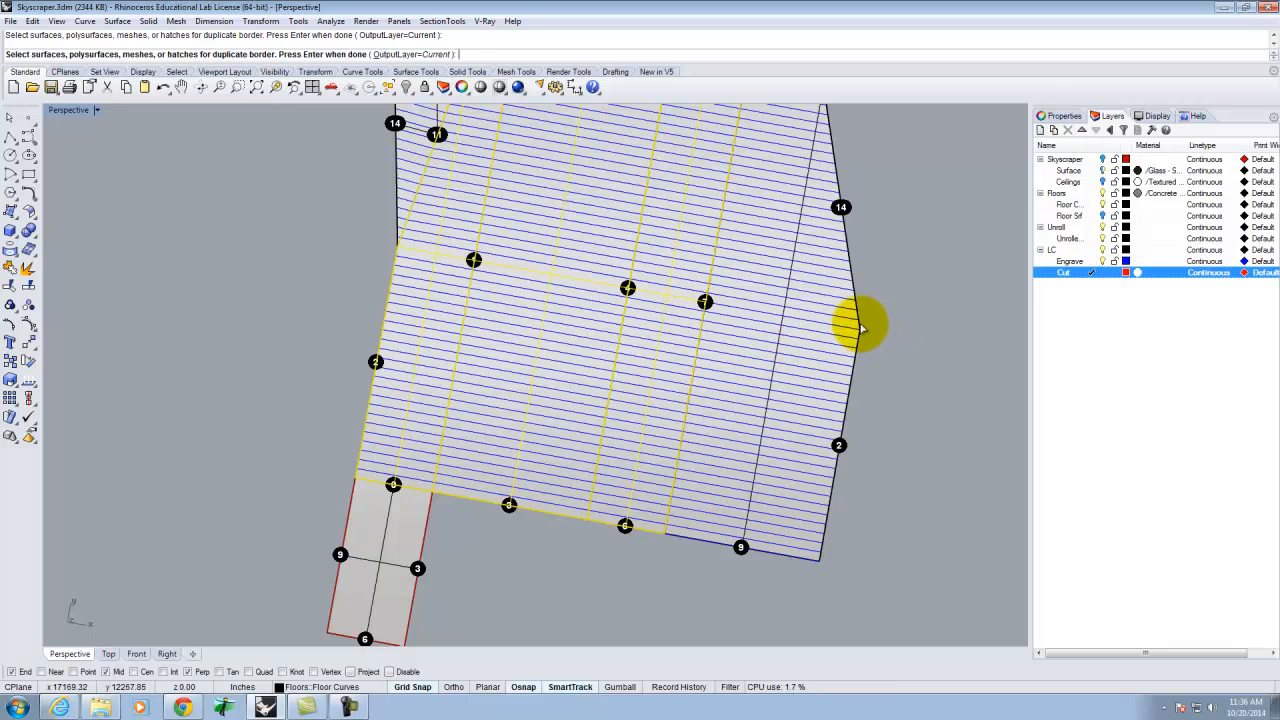
{"action": "scroll", "coordinate": [609, 194], "scroll_direction": "down", "scroll_amount": 3}
{"action": "scroll", "coordinate": [648, 200], "scroll_direction": "up", "scroll_amount": 4}
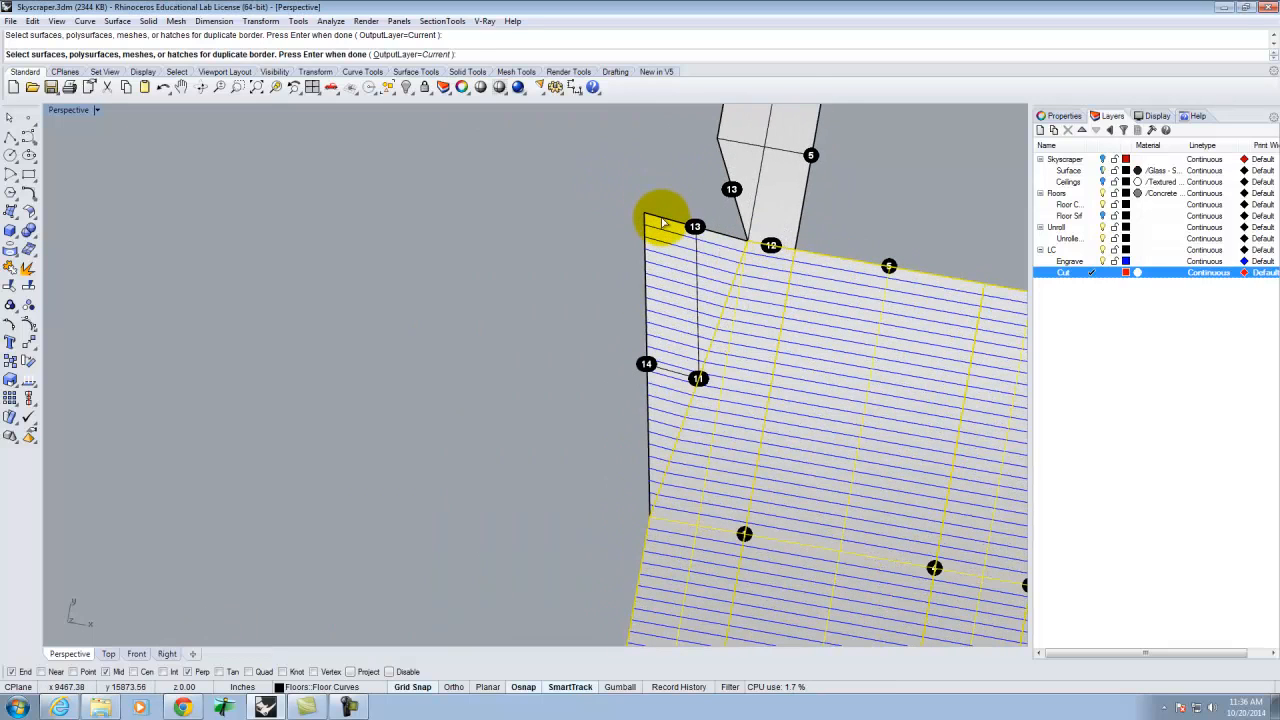
{"action": "left_click", "coordinate": [727, 175]}
{"action": "key", "text": "Return"}
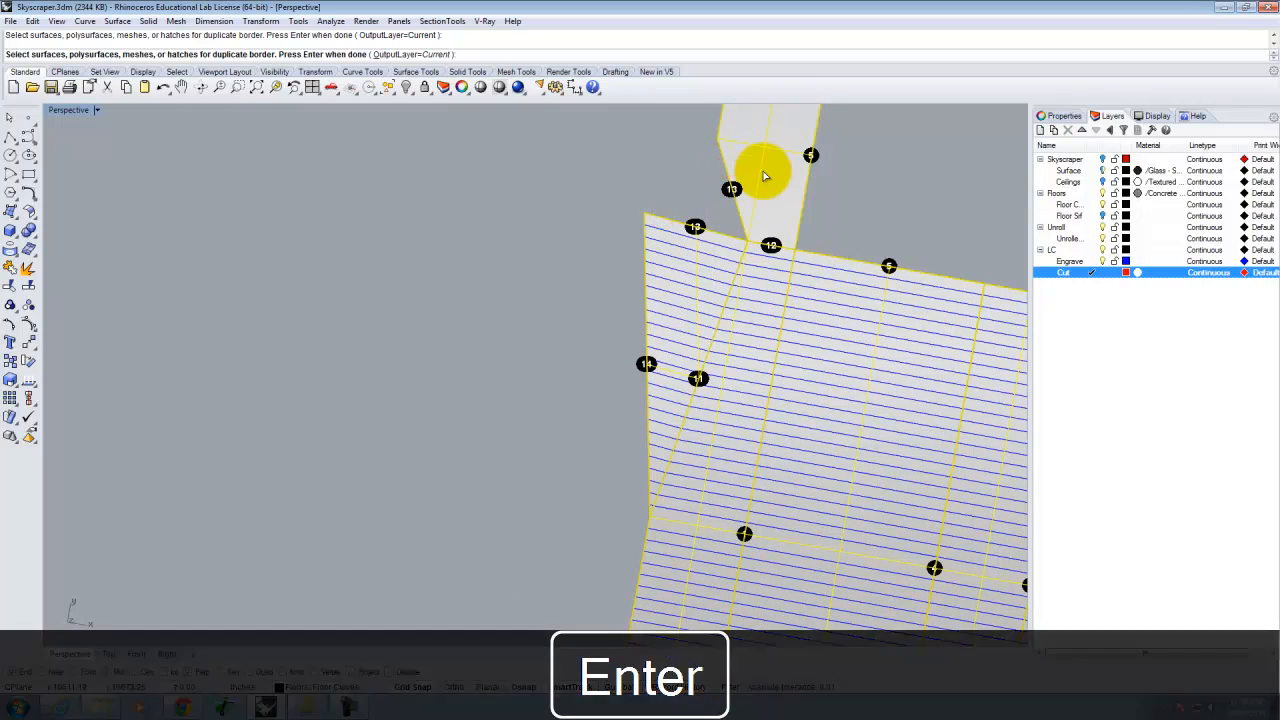
{"action": "scroll", "coordinate": [602, 318], "scroll_direction": "down", "scroll_amount": 3}
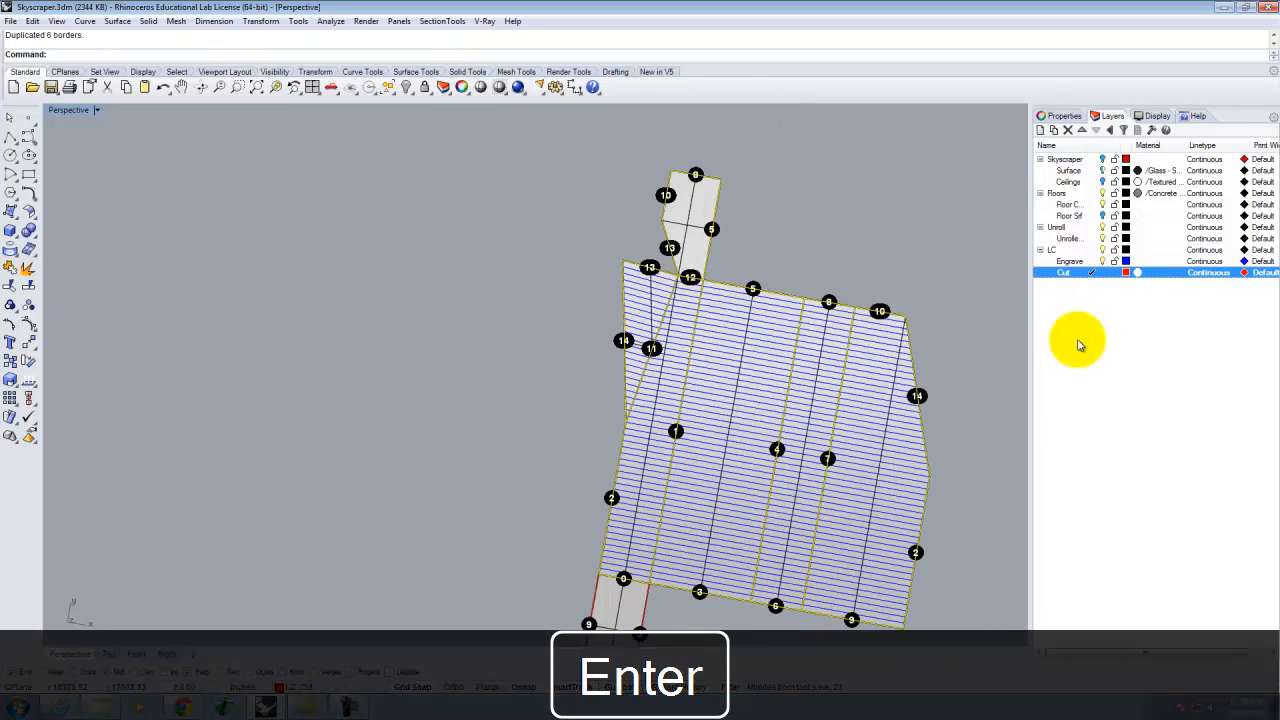
Step: Hide the Unroll and Floors layers so only the laser-cutting linework is displayed
{"action": "left_click", "coordinate": [1096, 233]}
{"action": "left_click", "coordinate": [1105, 194]}
{"action": "left_click", "coordinate": [855, 245]}
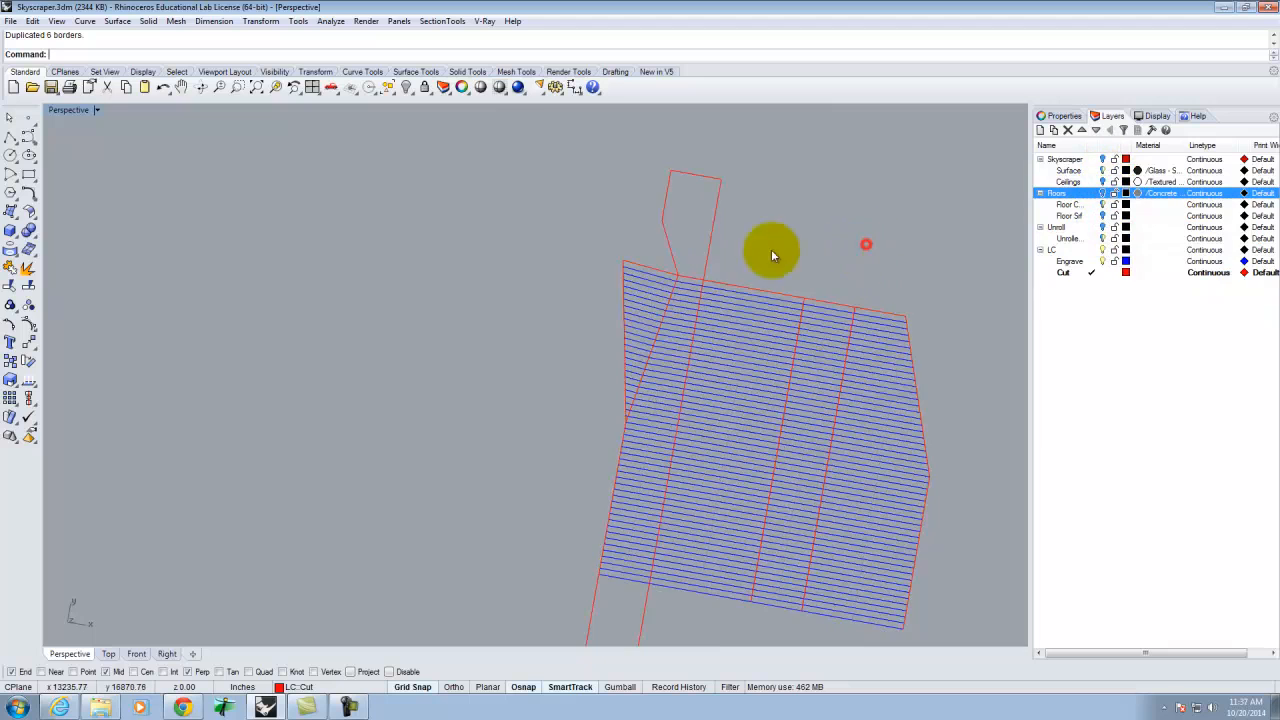
{"action": "scroll", "coordinate": [493, 258], "scroll_direction": "down", "scroll_amount": 3}
{"action": "scroll", "coordinate": [660, 325], "scroll_direction": "up", "scroll_amount": 2}
{"action": "scroll", "coordinate": [660, 322], "scroll_direction": "up", "scroll_amount": 2}
{"action": "scroll", "coordinate": [504, 540], "scroll_direction": "up", "scroll_amount": 4}
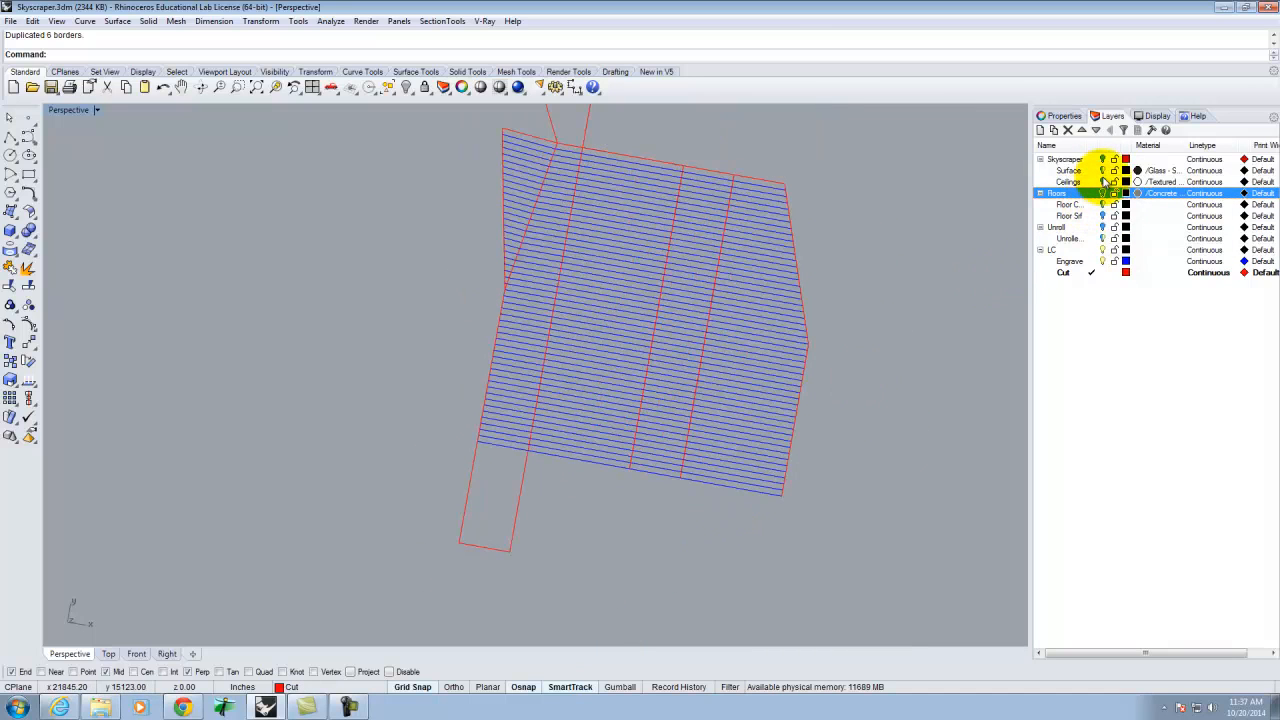
{"action": "left_click", "coordinate": [789, 454]}
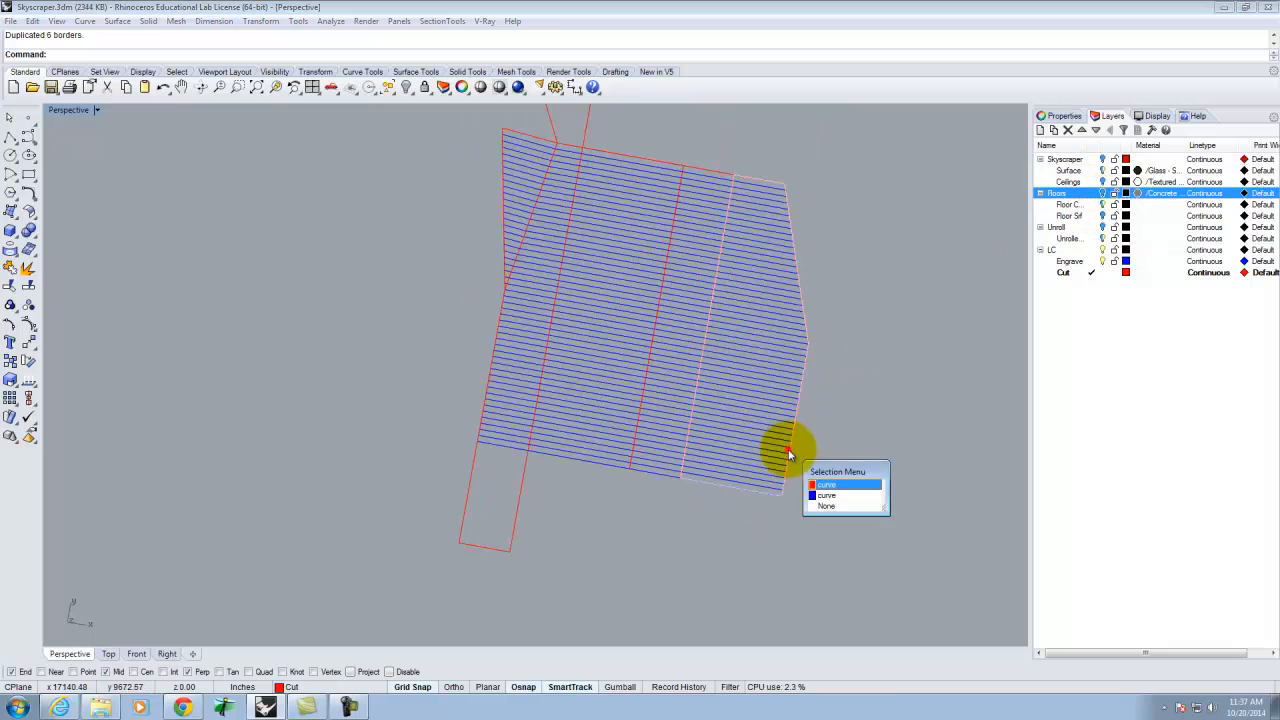
{"action": "left_click", "coordinate": [845, 484]}
{"action": "scroll", "coordinate": [688, 435], "scroll_direction": "up", "scroll_amount": 2}
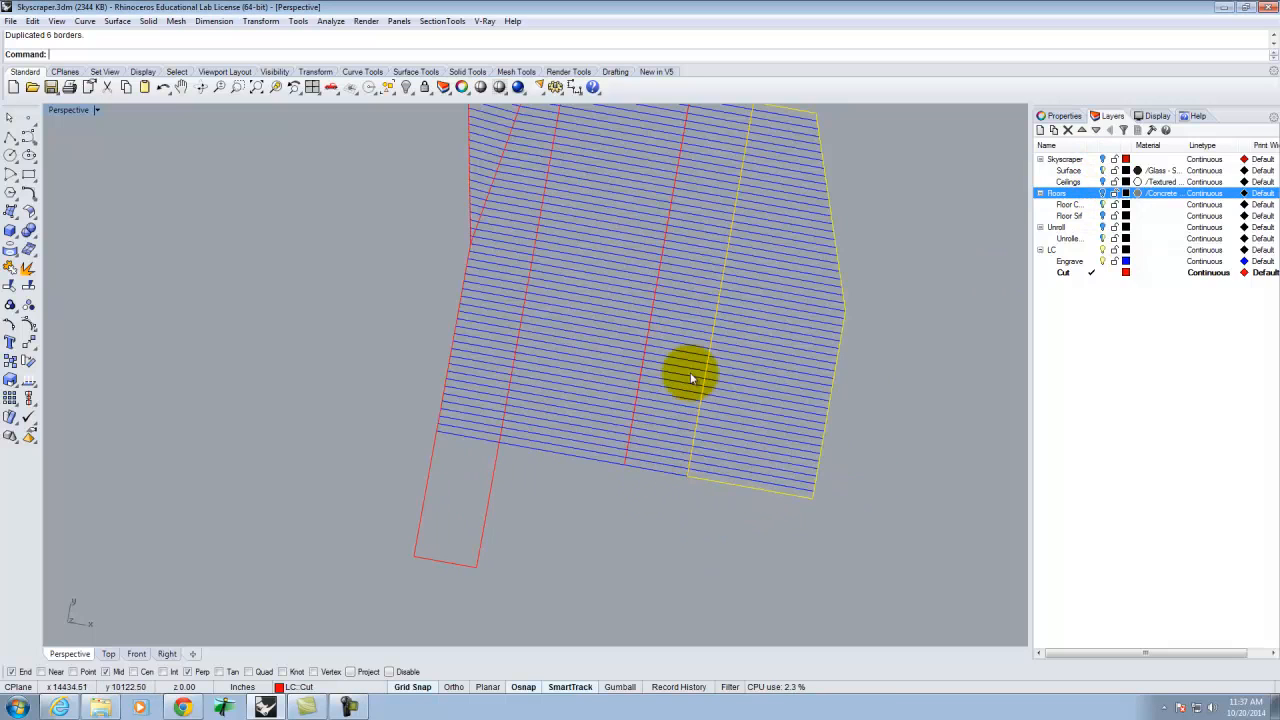
{"action": "right_click_drag", "start_coordinate": [701, 535], "coordinate": [700, 437]}
{"action": "scroll", "coordinate": [702, 439], "scroll_direction": "up", "scroll_amount": 2}
{"action": "left_click", "coordinate": [702, 446], "text": "shift"}
{"action": "left_click", "coordinate": [733, 481]}
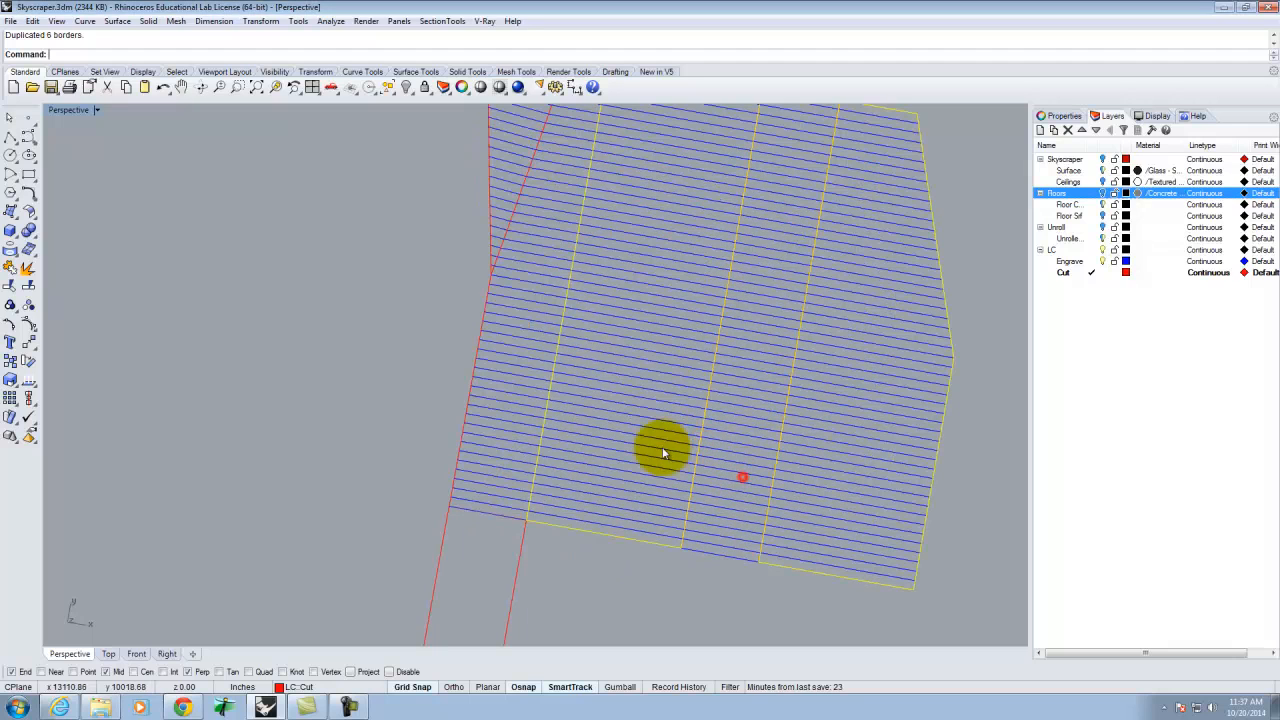
{"action": "right_click_drag", "start_coordinate": [535, 457], "coordinate": [541, 267]}
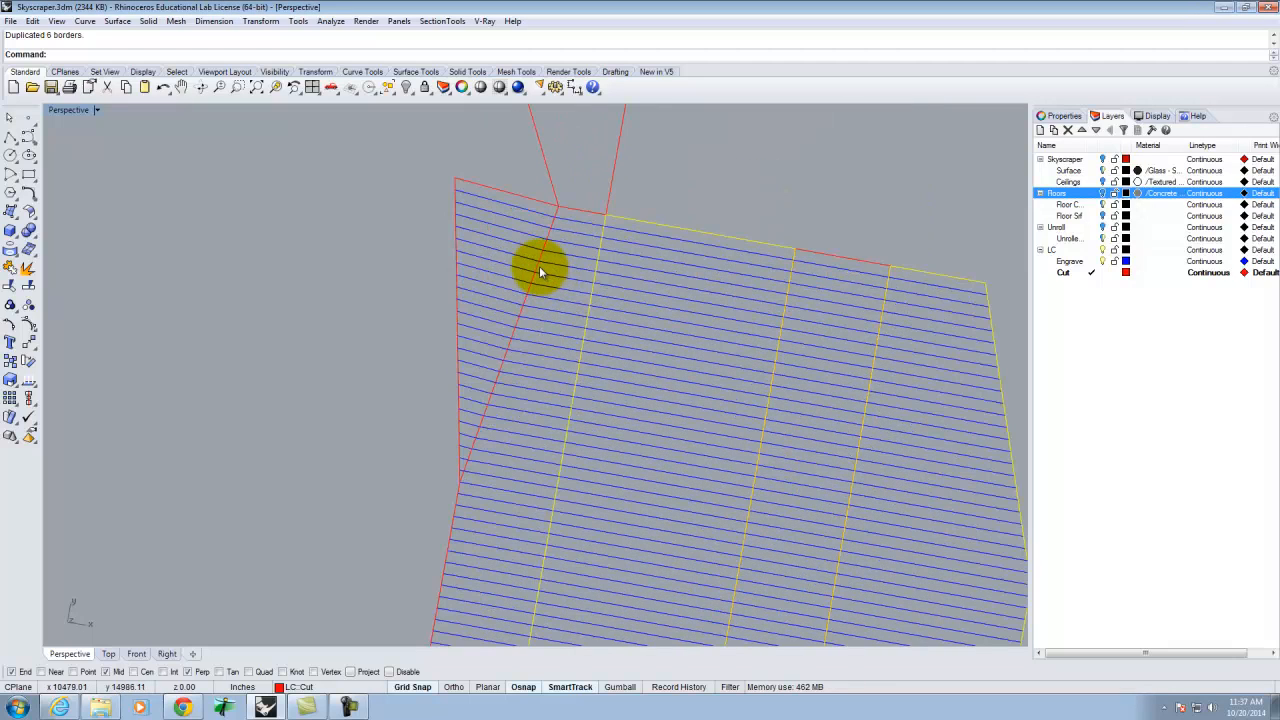
{"action": "left_click", "coordinate": [539, 267], "text": "shift"}
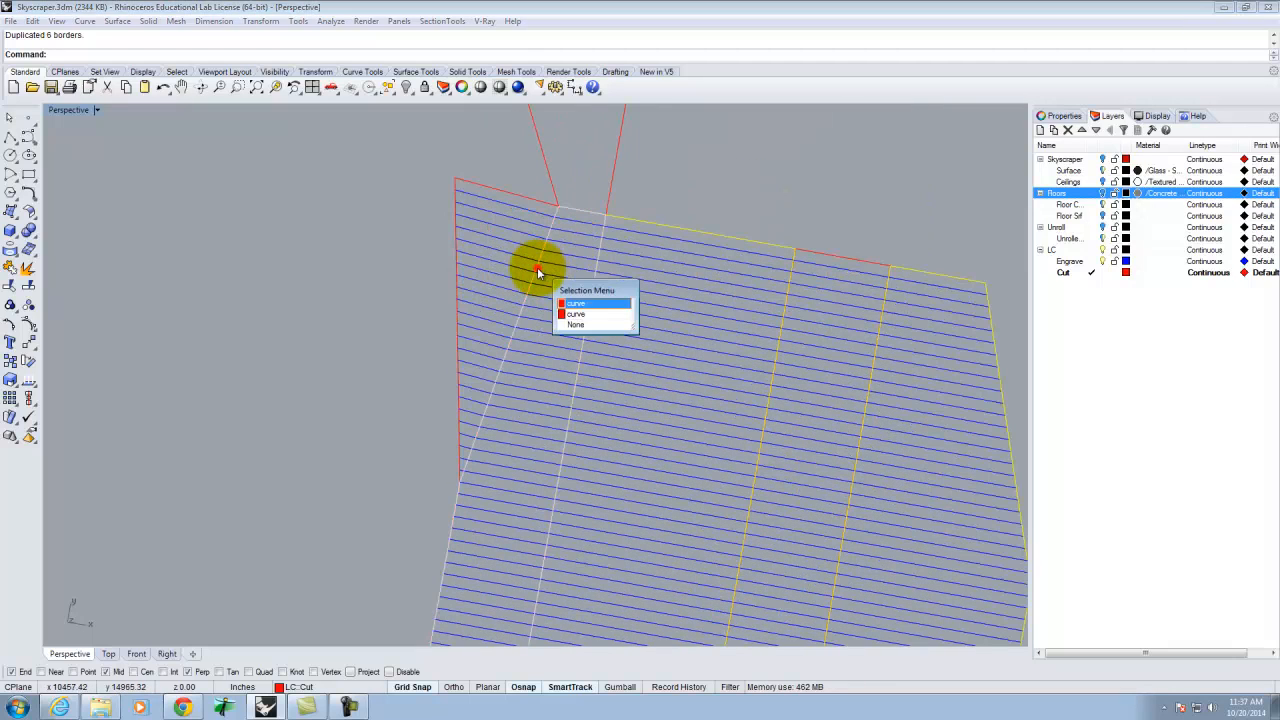
{"action": "left_click", "coordinate": [585, 302]}
{"action": "key", "text": "BackSpace"}
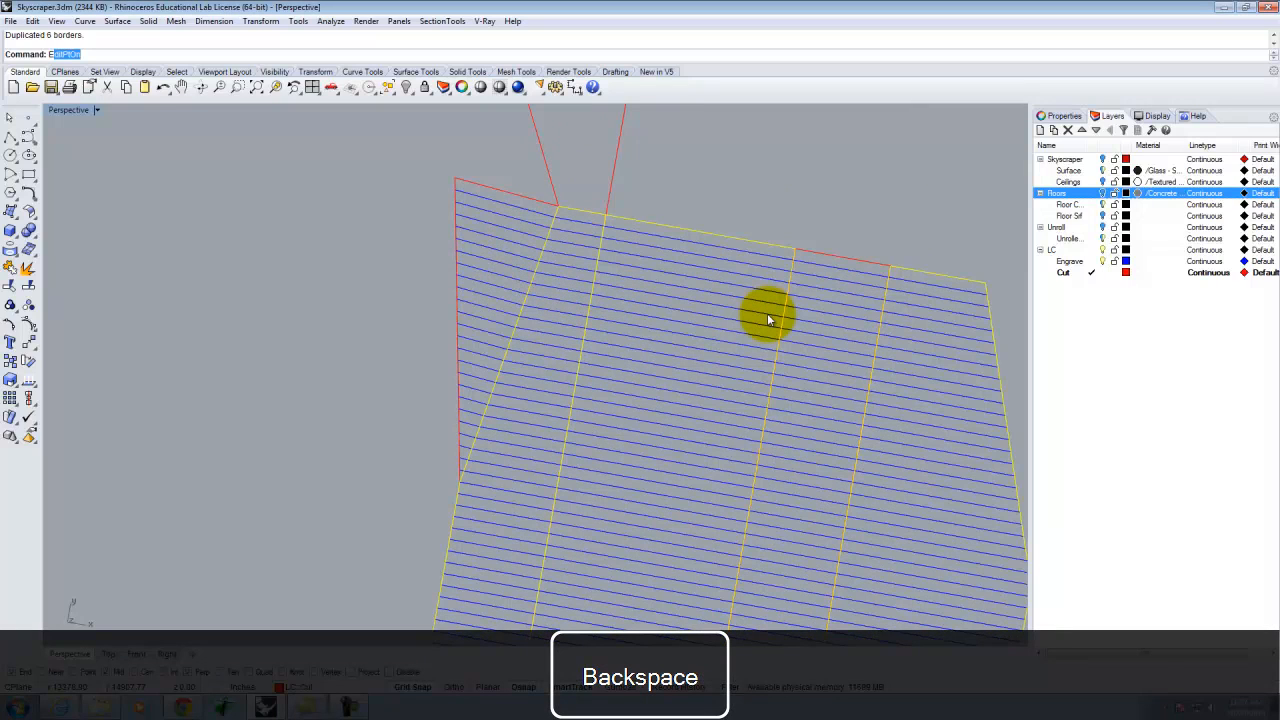
{"action": "key", "text": "Escape"}
{"action": "key", "text": "Escape"}
{"action": "scroll", "coordinate": [680, 195], "scroll_direction": "down", "scroll_amount": 6}
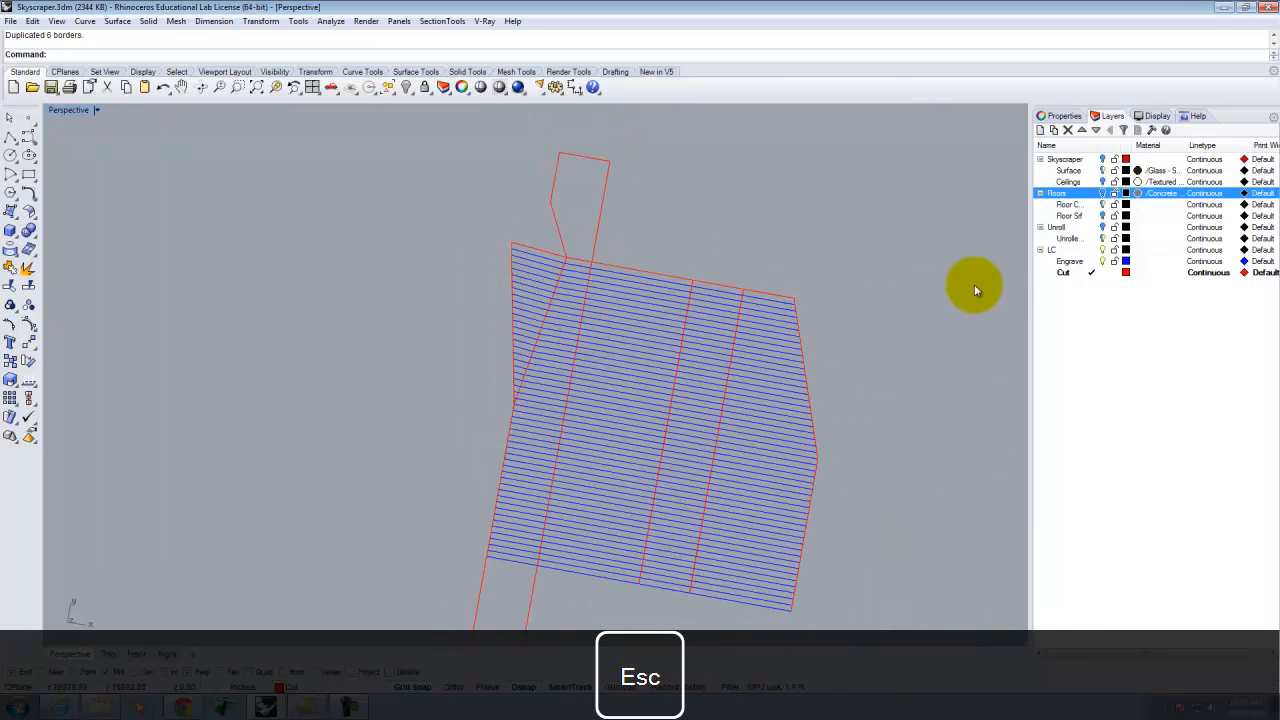
Step: Select all objects on the Cut layer and explode the panel outlines into individual segments
{"action": "right_click", "coordinate": [1072, 278]}
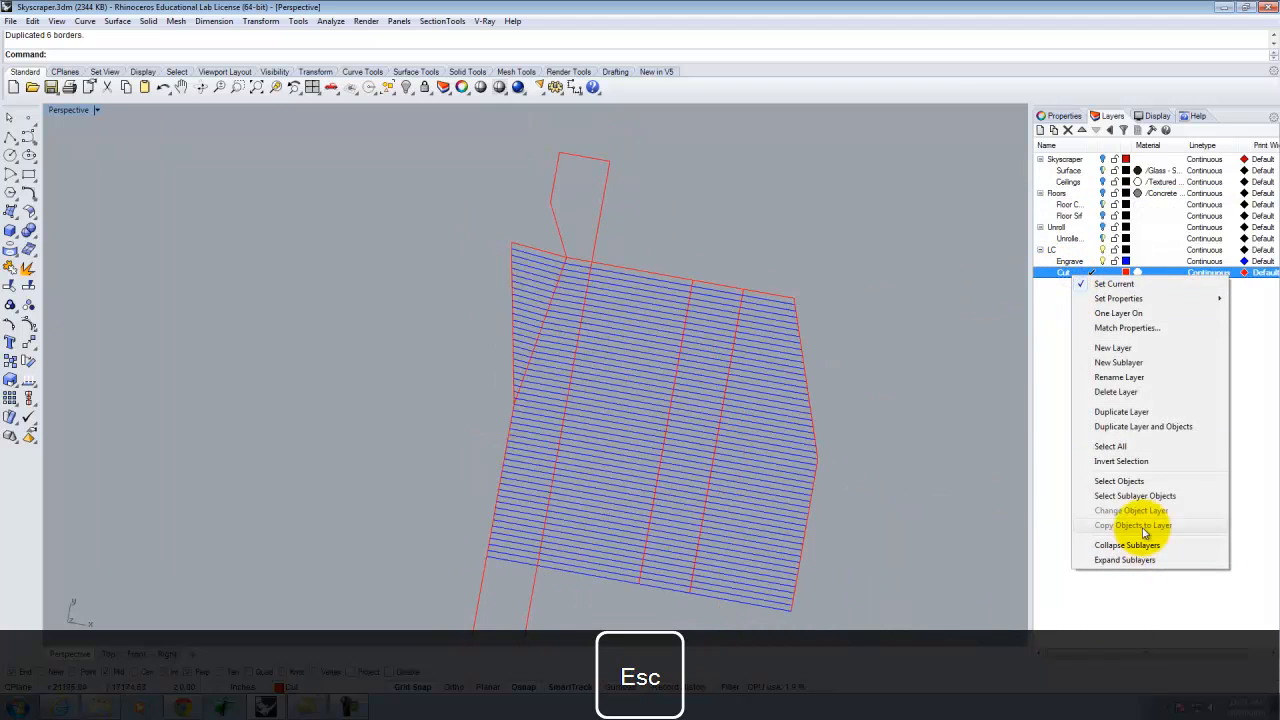
{"action": "left_click", "coordinate": [1140, 479]}
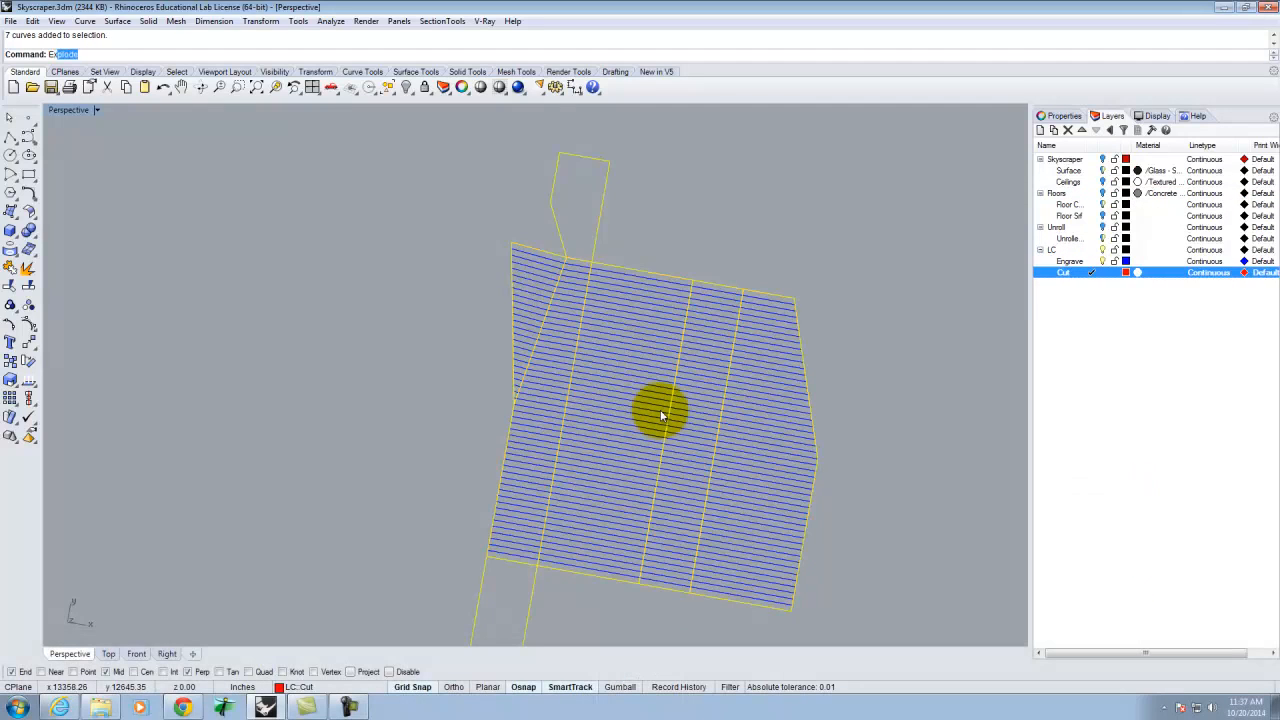
{"action": "type", "text": "Ex"}
{"action": "key", "text": "Return"}
{"action": "left_click", "coordinate": [872, 352]}
Step: Delete one overlapping duplicate from each of the three long fold lines between the main facade strips
{"action": "scroll", "coordinate": [737, 320], "scroll_direction": "up", "scroll_amount": 5}
{"action": "left_click", "coordinate": [745, 298]}
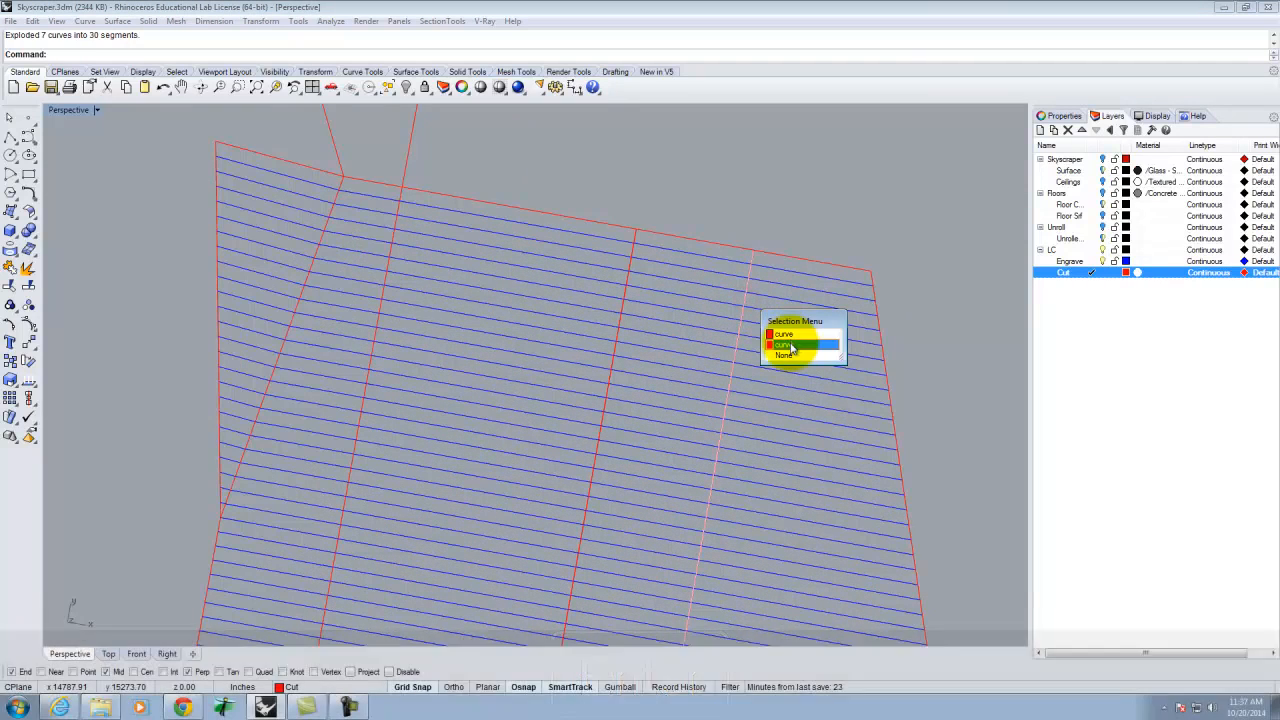
{"action": "left_click", "coordinate": [792, 345]}
{"action": "key", "text": "Delete"}
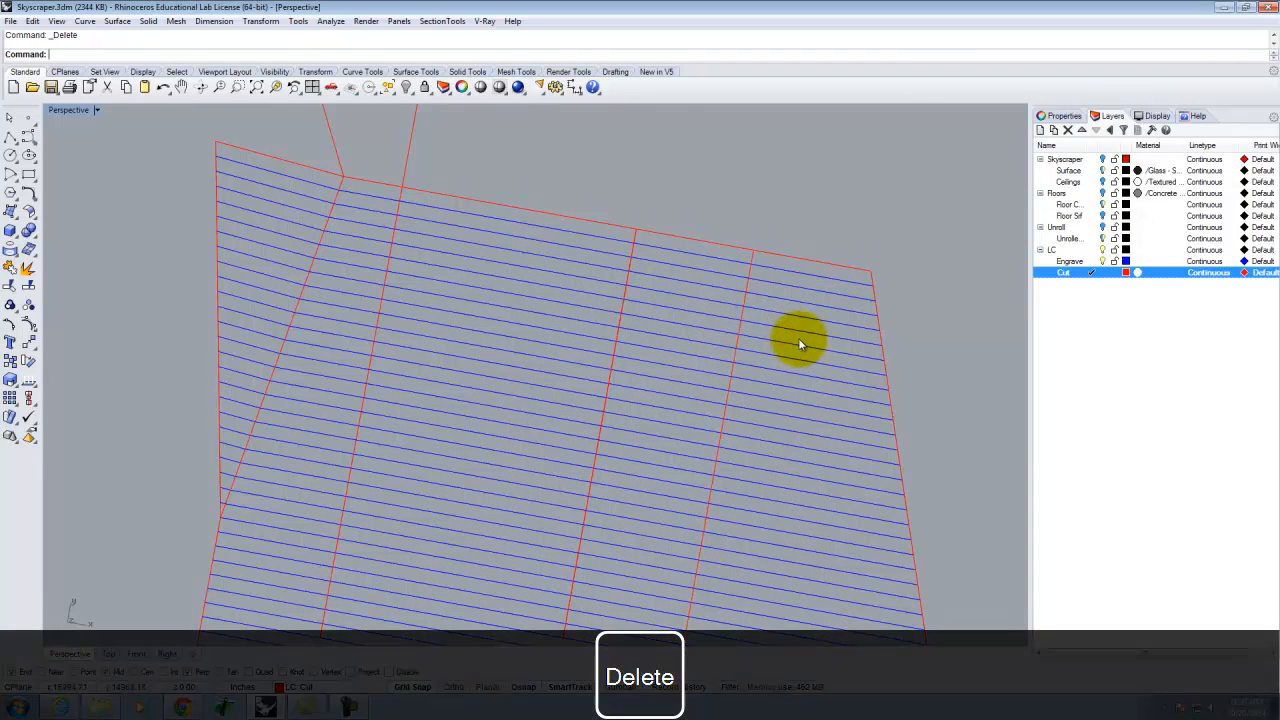
{"action": "left_click", "coordinate": [623, 277]}
{"action": "left_click", "coordinate": [668, 316]}
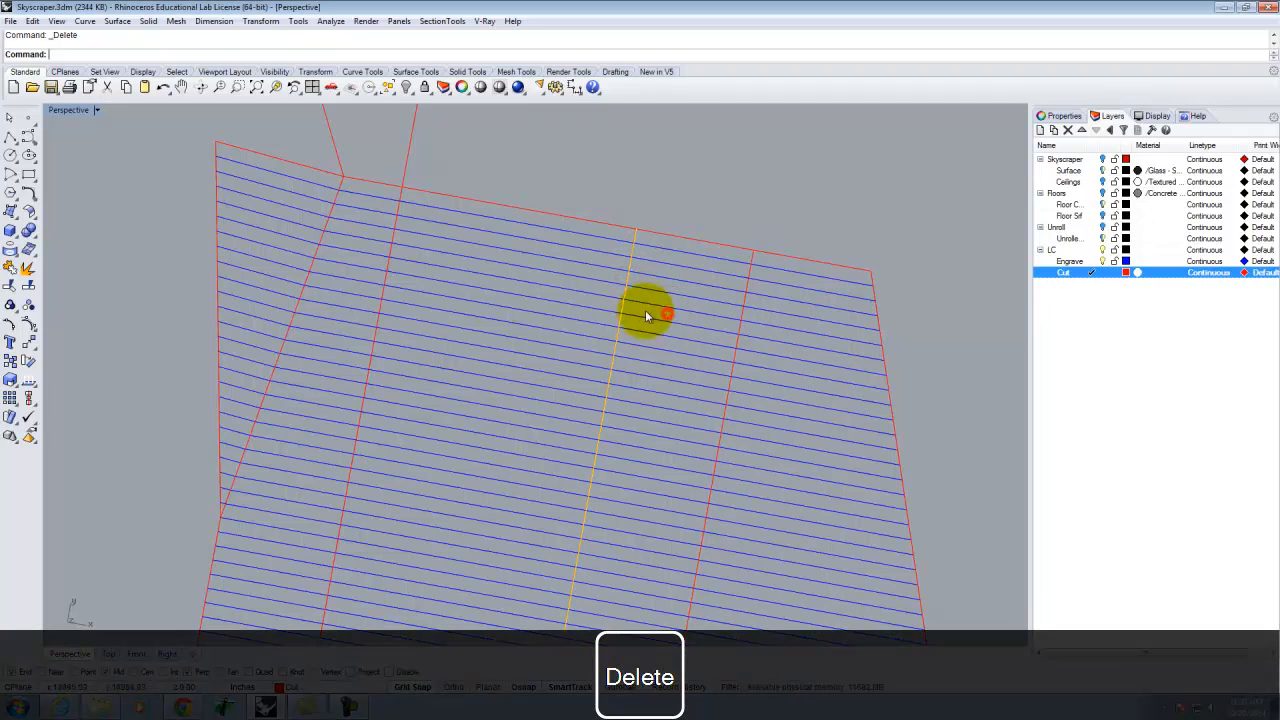
{"action": "key", "text": "Delete"}
{"action": "left_click", "coordinate": [386, 229]}
{"action": "left_click", "coordinate": [466, 274]}
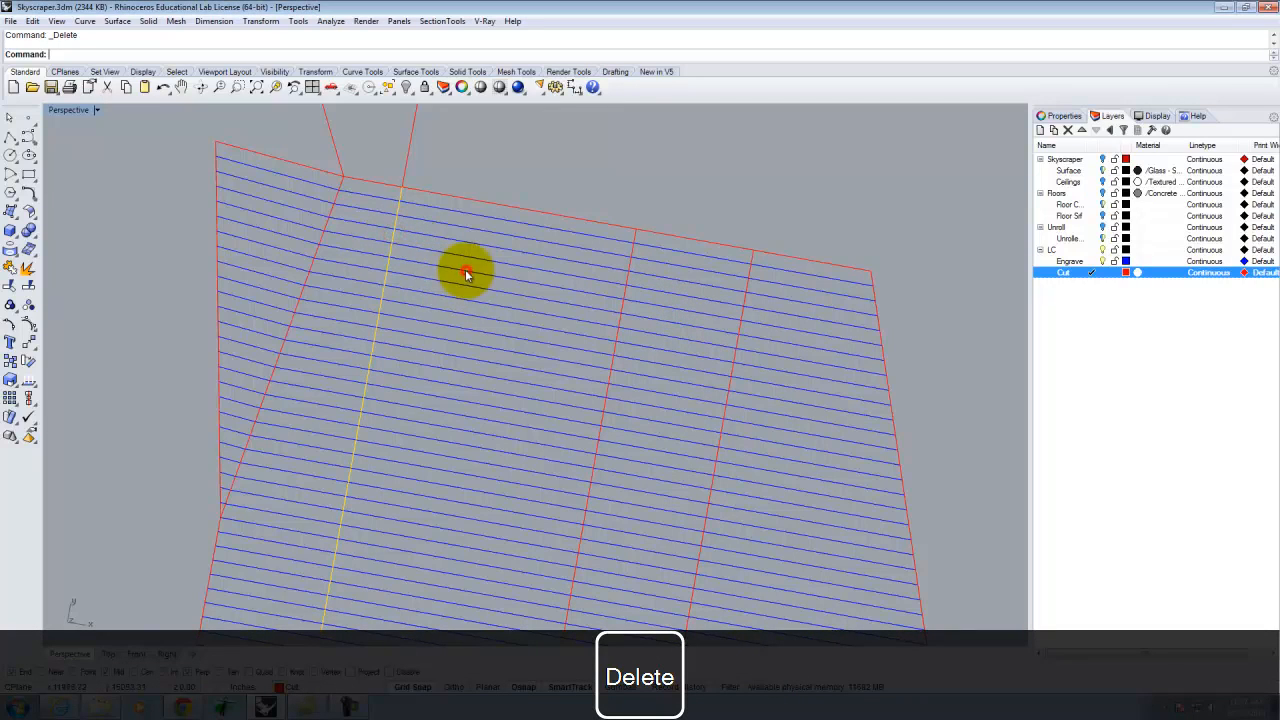
{"action": "key", "text": "Delete"}
Step: Delete the duplicate segments on the short edge below the upper end panel and on the slanted side panel's shared edge
{"action": "left_click", "coordinate": [378, 183]}
{"action": "left_click", "coordinate": [433, 218]}
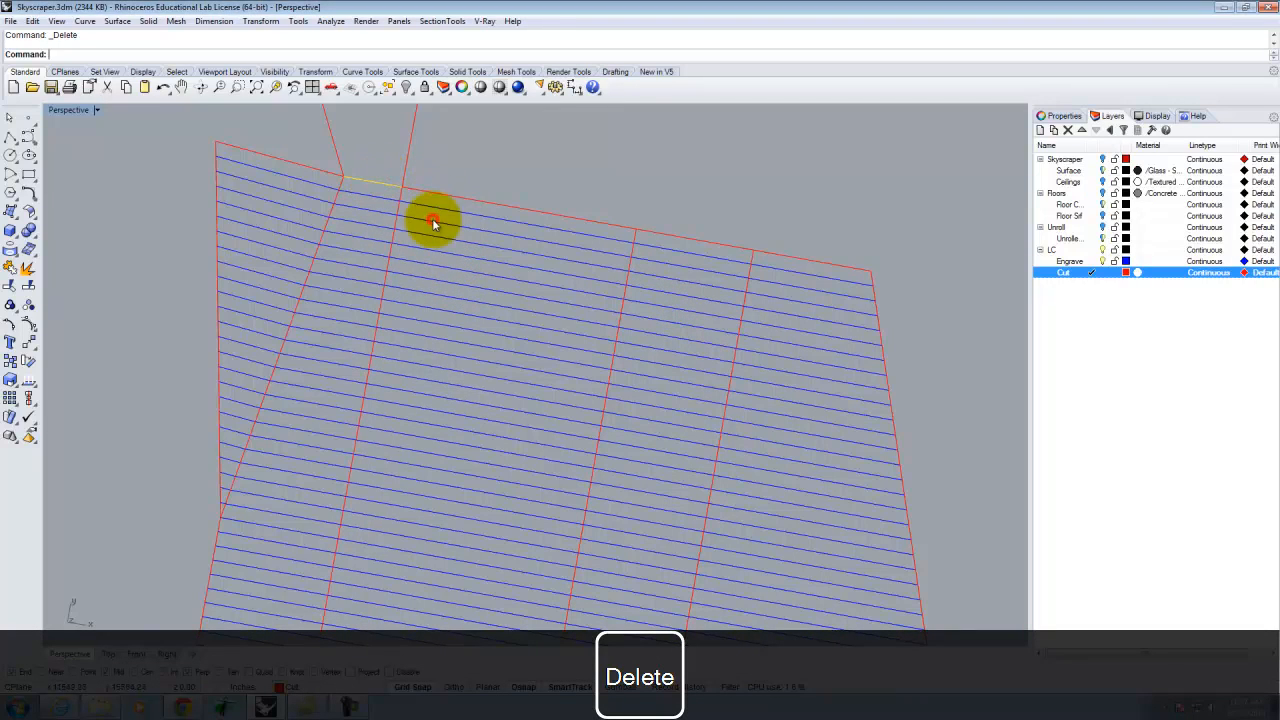
{"action": "key", "text": "Delete"}
{"action": "left_click", "coordinate": [338, 186]}
{"action": "left_click", "coordinate": [393, 219]}
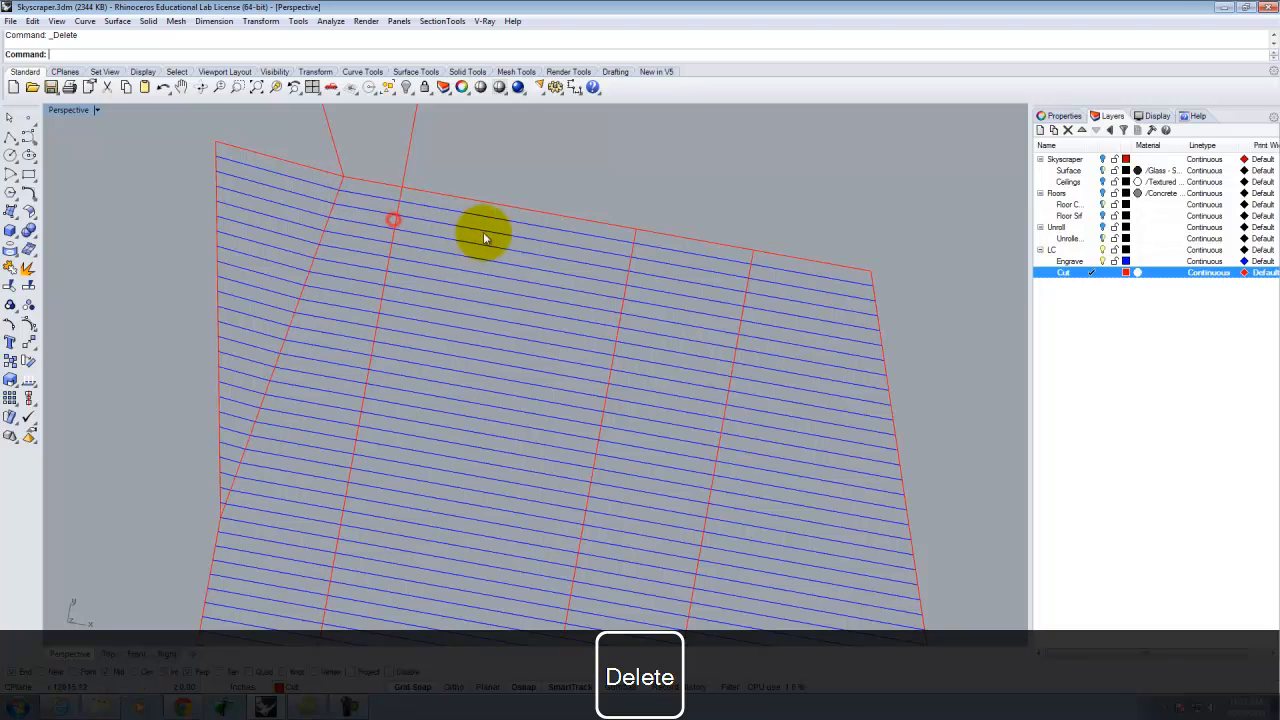
{"action": "key", "text": "Delete"}
Step: Delete the overlapping duplicate curves on the edge shared by the narrow strip and the lower rectangular end panel
{"action": "scroll", "coordinate": [543, 194], "scroll_direction": "down", "scroll_amount": 3}
{"action": "scroll", "coordinate": [420, 500], "scroll_direction": "up", "scroll_amount": 5}
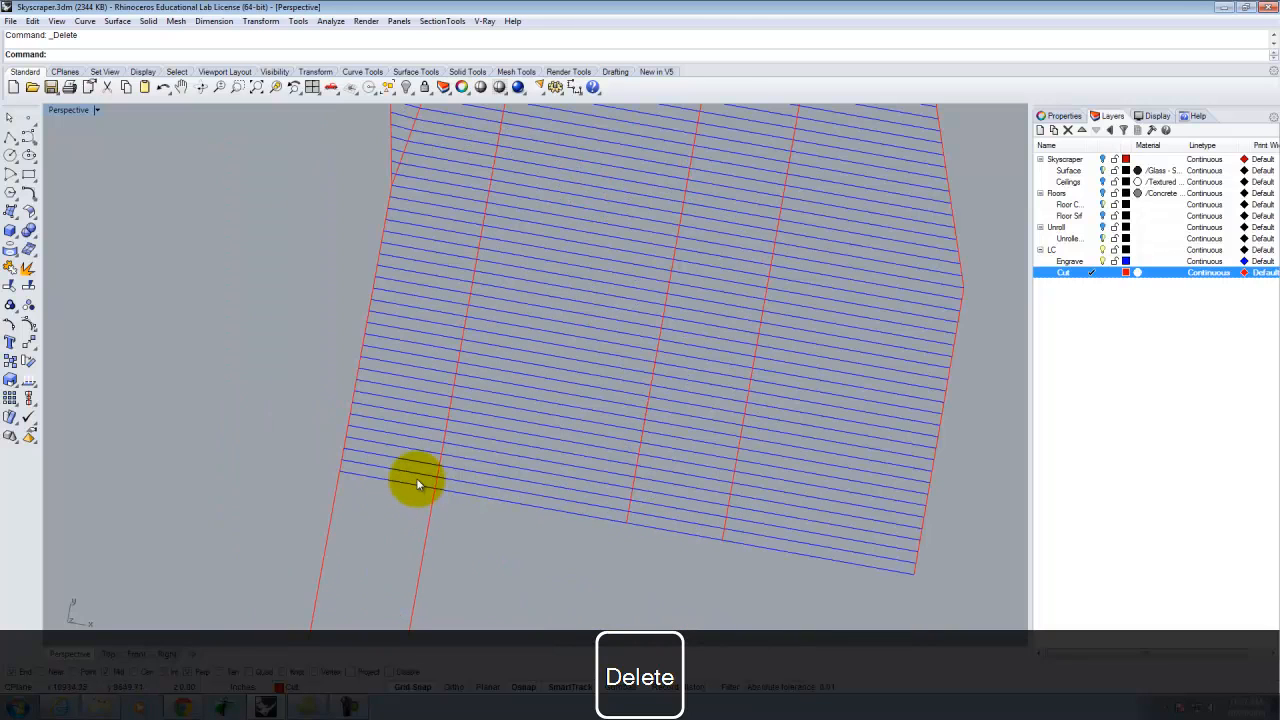
{"action": "left_click", "coordinate": [416, 484]}
{"action": "left_click", "coordinate": [455, 520]}
{"action": "key", "text": "Delete"}
{"action": "left_click", "coordinate": [419, 484]}
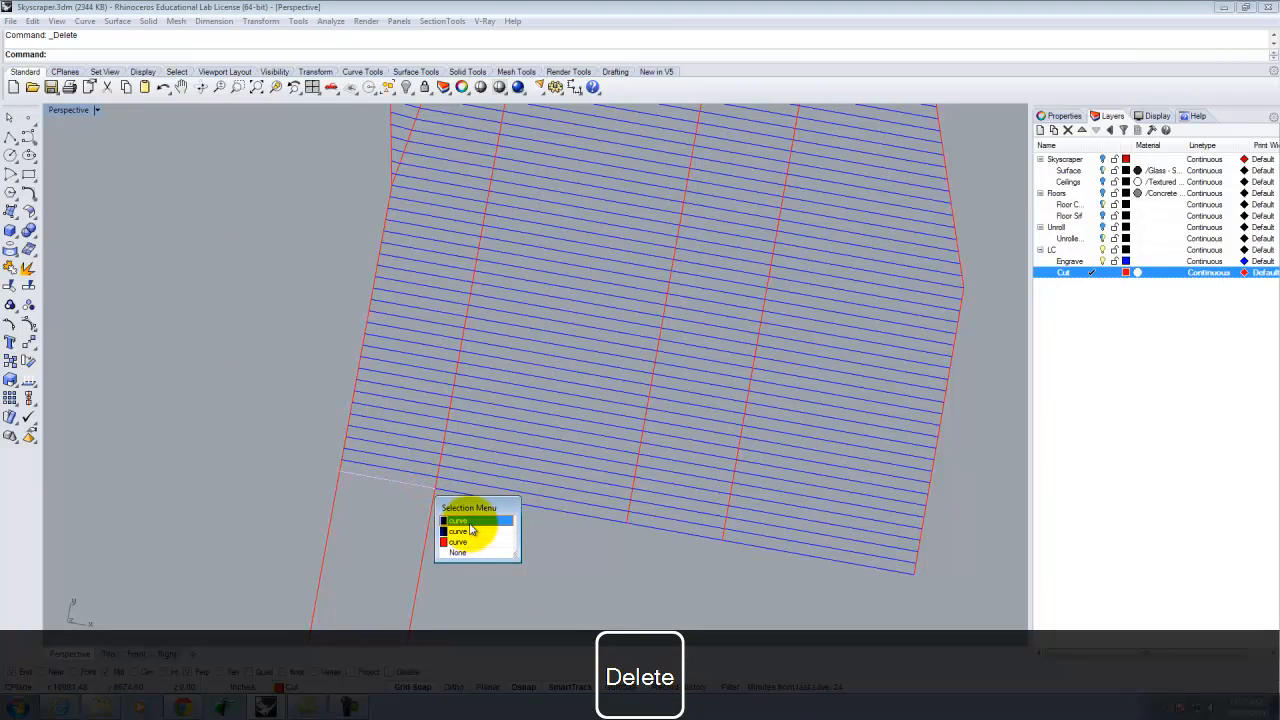
{"action": "left_click", "coordinate": [462, 532]}
{"action": "left_click", "coordinate": [411, 484]}
{"action": "left_click", "coordinate": [465, 519]}
{"action": "key", "text": "Delete"}
{"action": "left_click", "coordinate": [424, 476]}
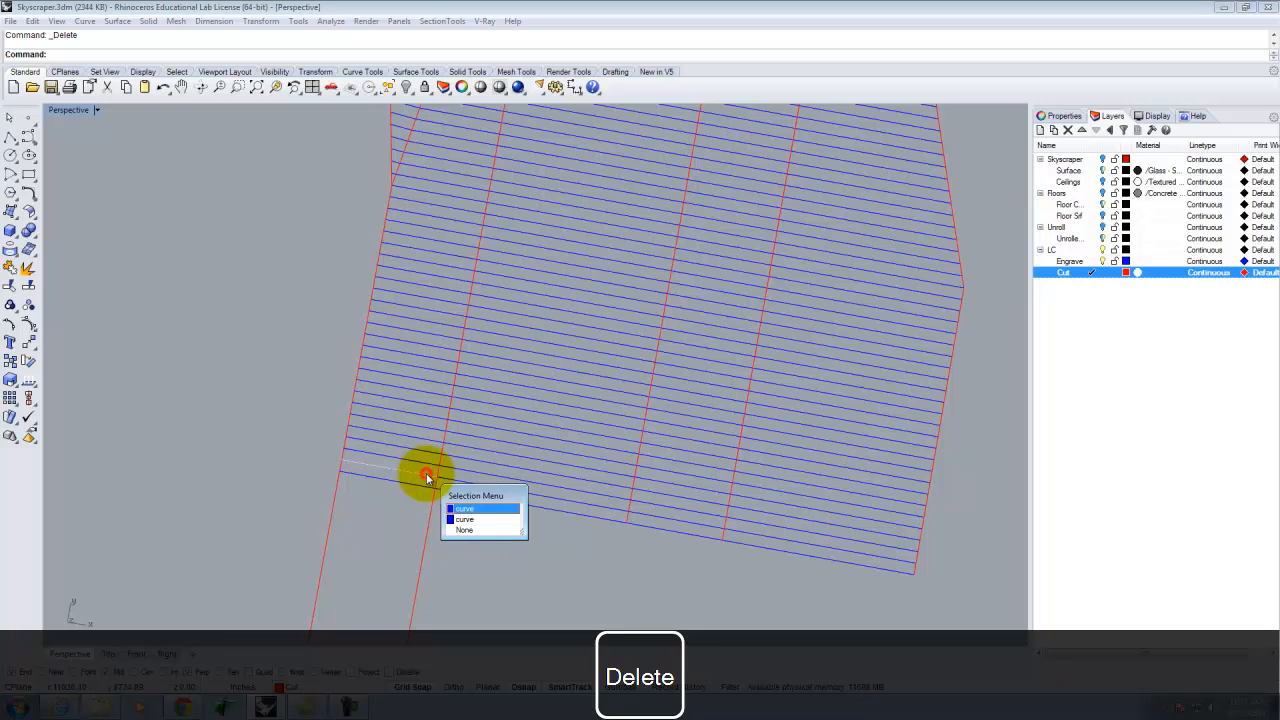
{"action": "left_click", "coordinate": [467, 518]}
{"action": "scroll", "coordinate": [393, 512], "scroll_direction": "down", "scroll_amount": 5}
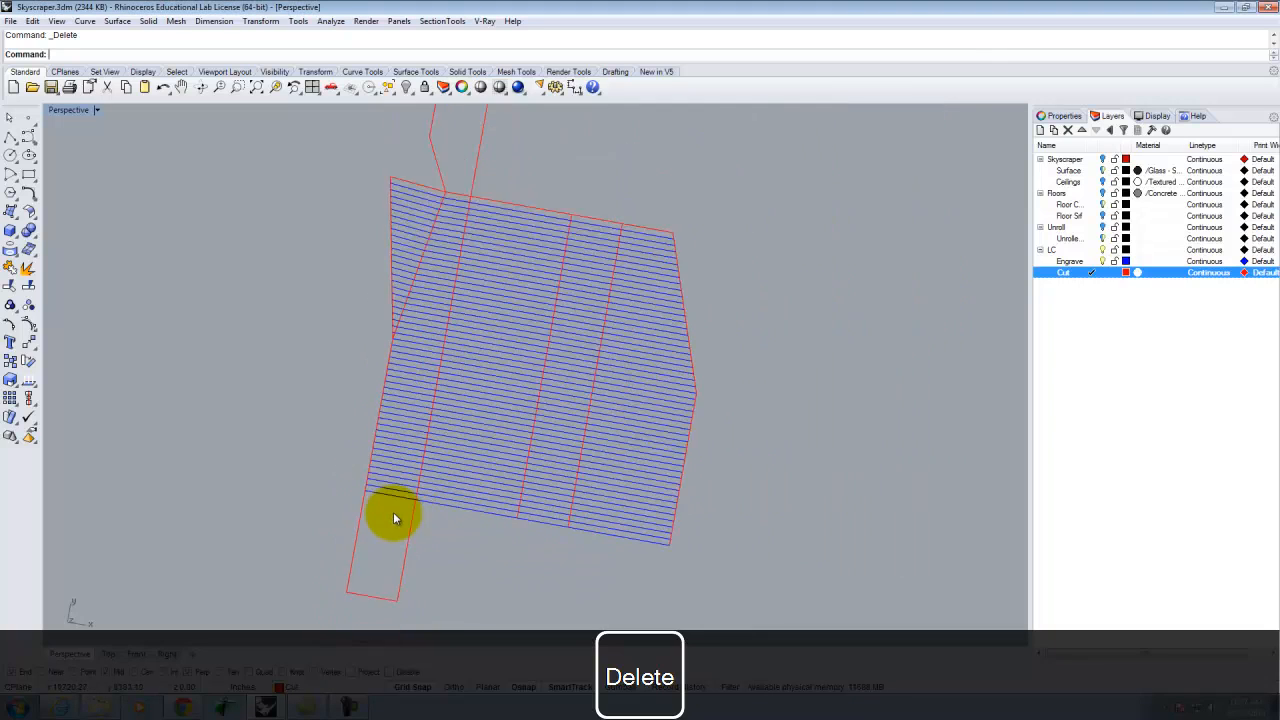
Step: Move the fold lines on both sides of the wide facade strip from the Cut layer to the Engrave layer
{"action": "left_click", "coordinate": [399, 576]}
{"action": "scroll", "coordinate": [416, 480], "scroll_direction": "up", "scroll_amount": 3}
{"action": "left_click", "coordinate": [428, 425]}
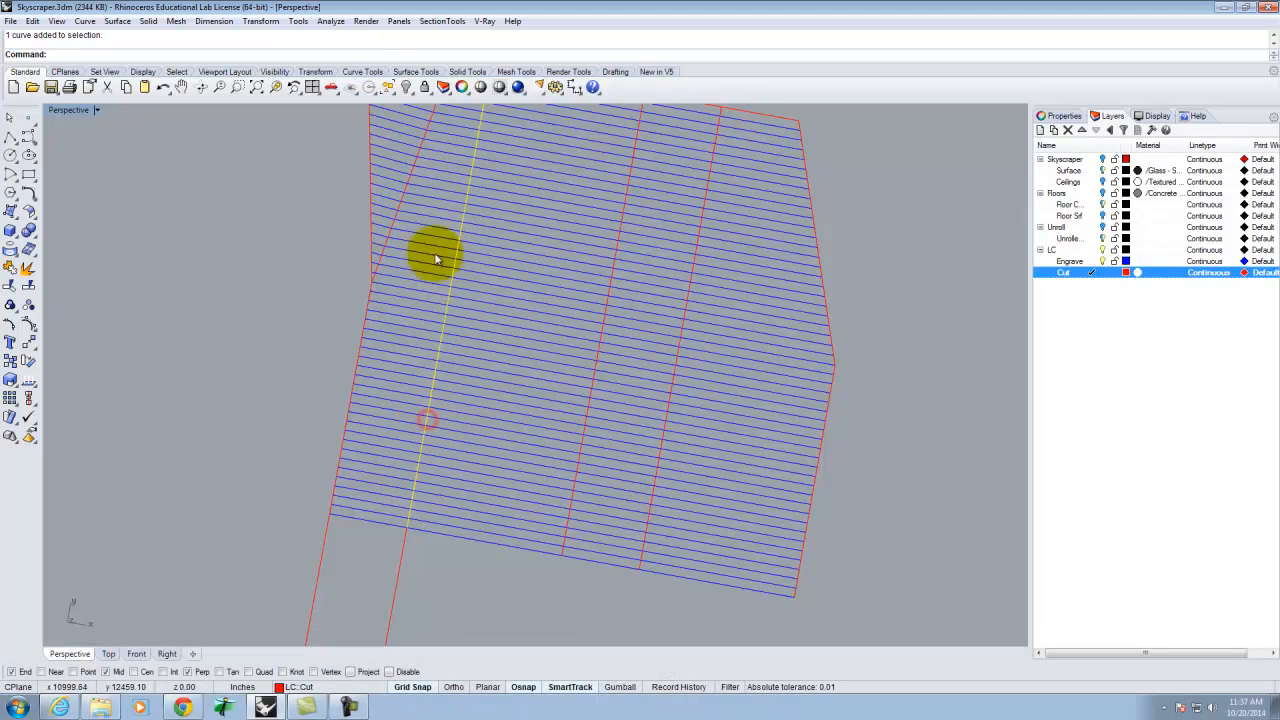
{"action": "left_click", "coordinate": [1065, 262]}
{"action": "right_click", "coordinate": [1065, 263]}
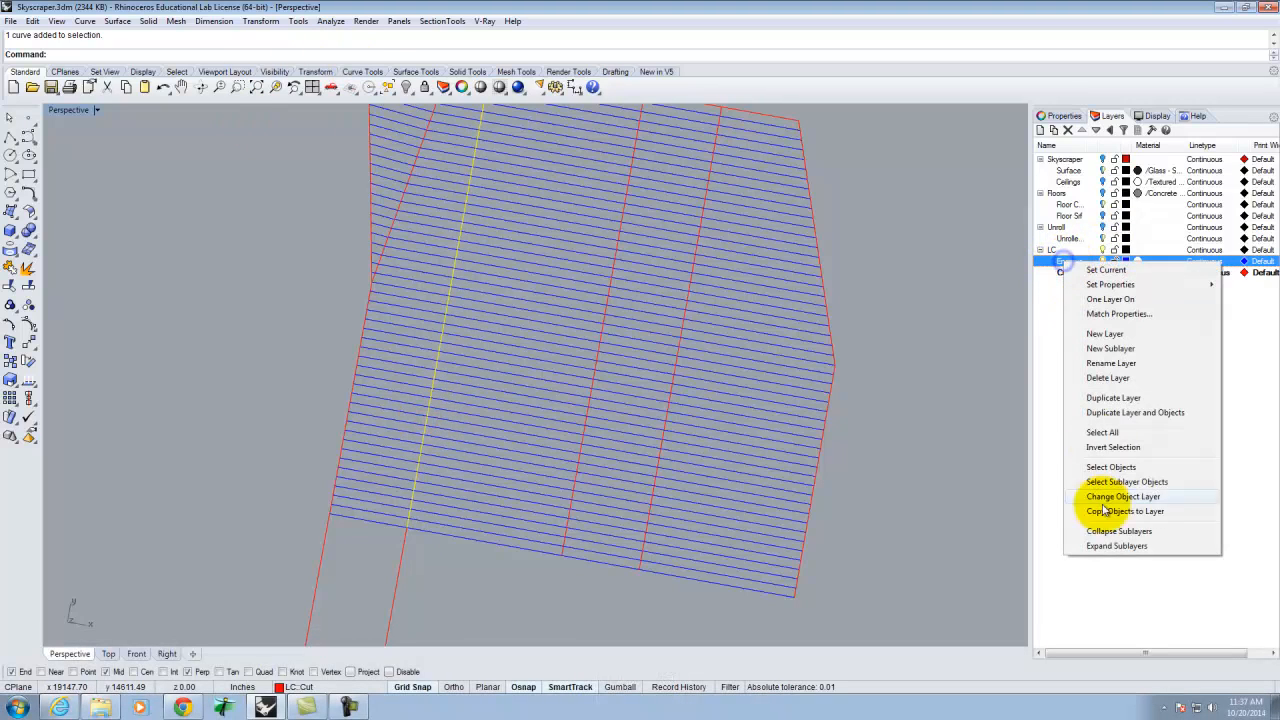
{"action": "left_click", "coordinate": [1116, 498]}
{"action": "left_click", "coordinate": [590, 438]}
{"action": "right_click", "coordinate": [1072, 263]}
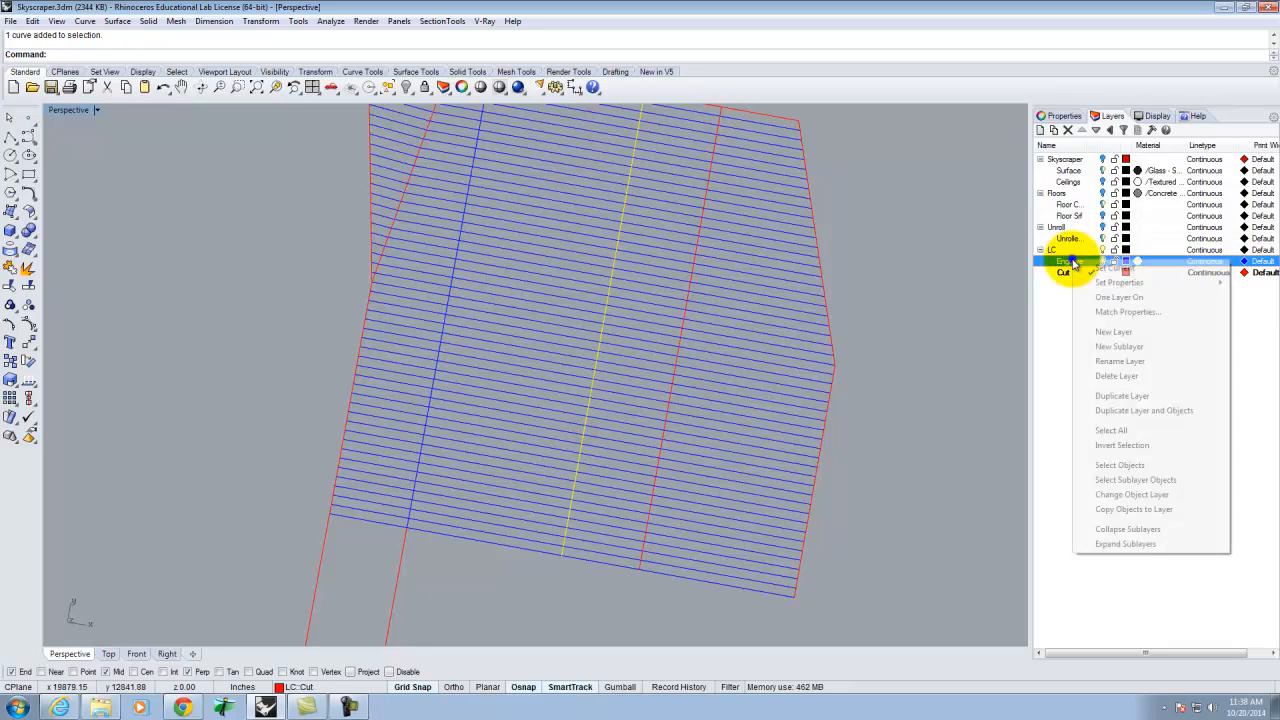
{"action": "left_click", "coordinate": [1140, 495]}
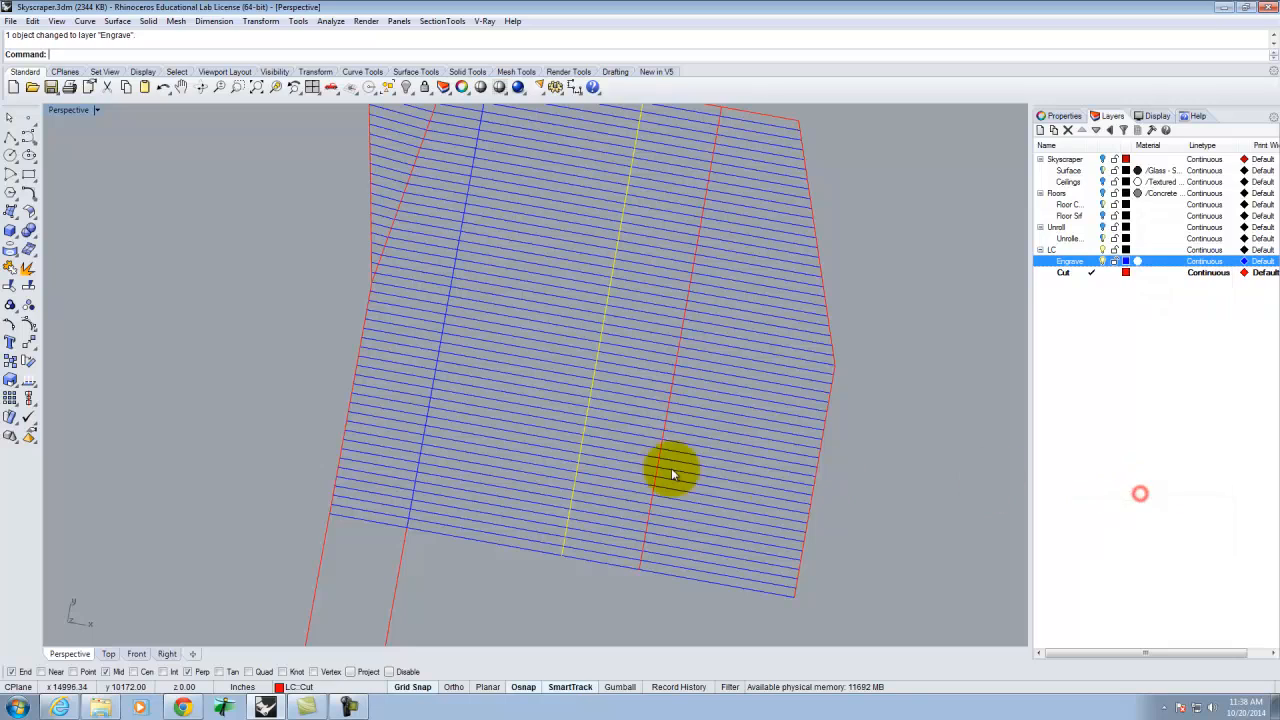
Step: Move the fold line between the narrow strip and the outermost right facade strip to the Engrave layer
{"action": "left_click", "coordinate": [668, 438]}
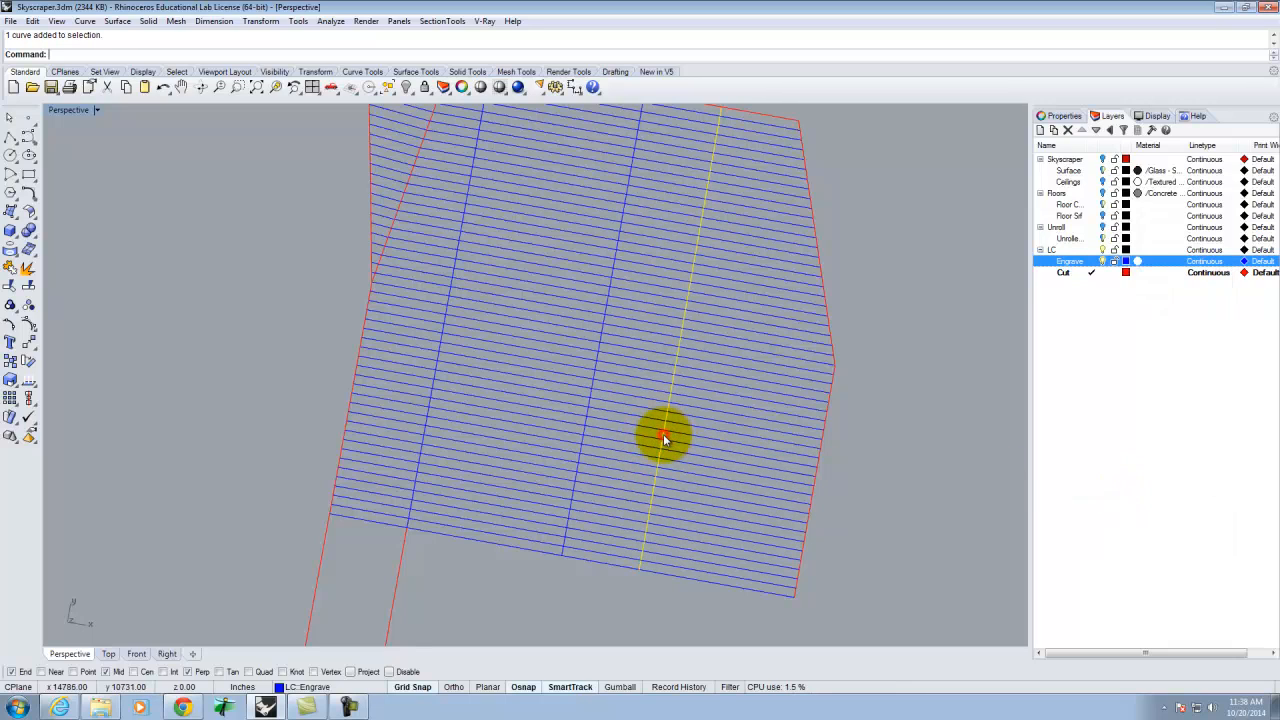
{"action": "left_click", "coordinate": [1103, 272]}
{"action": "right_click", "coordinate": [1080, 270]}
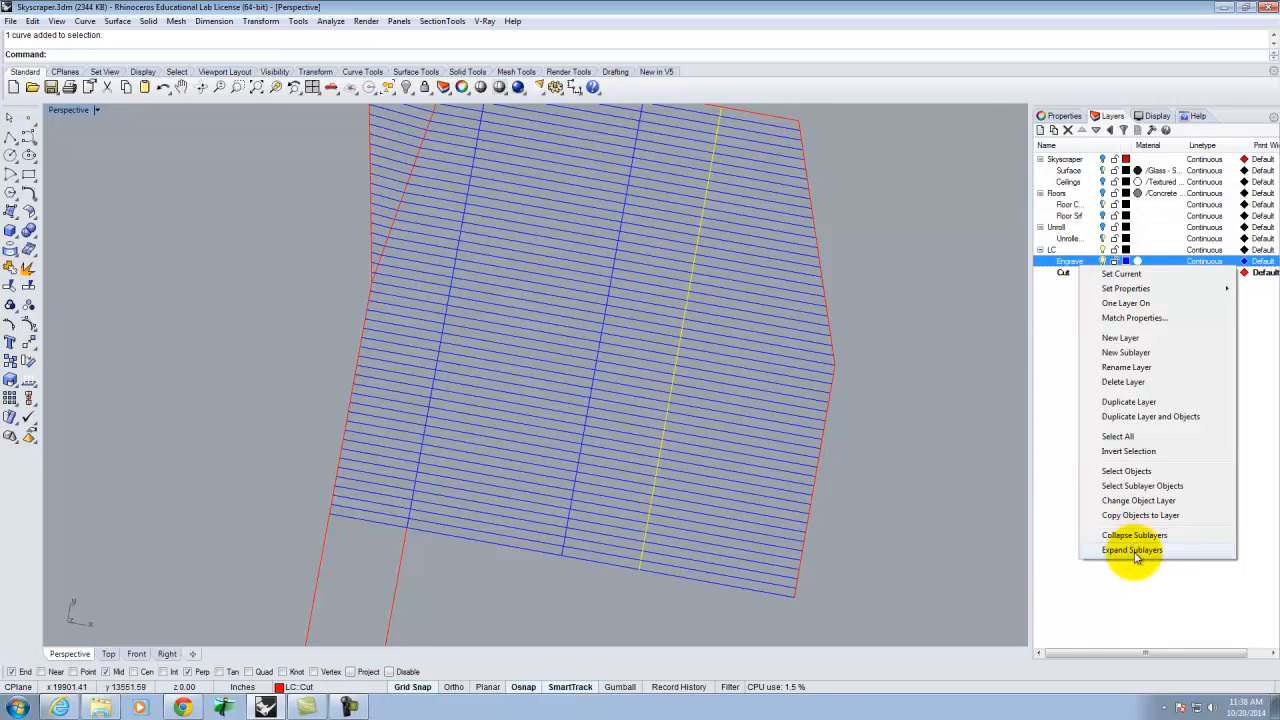
{"action": "left_click", "coordinate": [1105, 500]}
{"action": "left_click", "coordinate": [836, 488]}
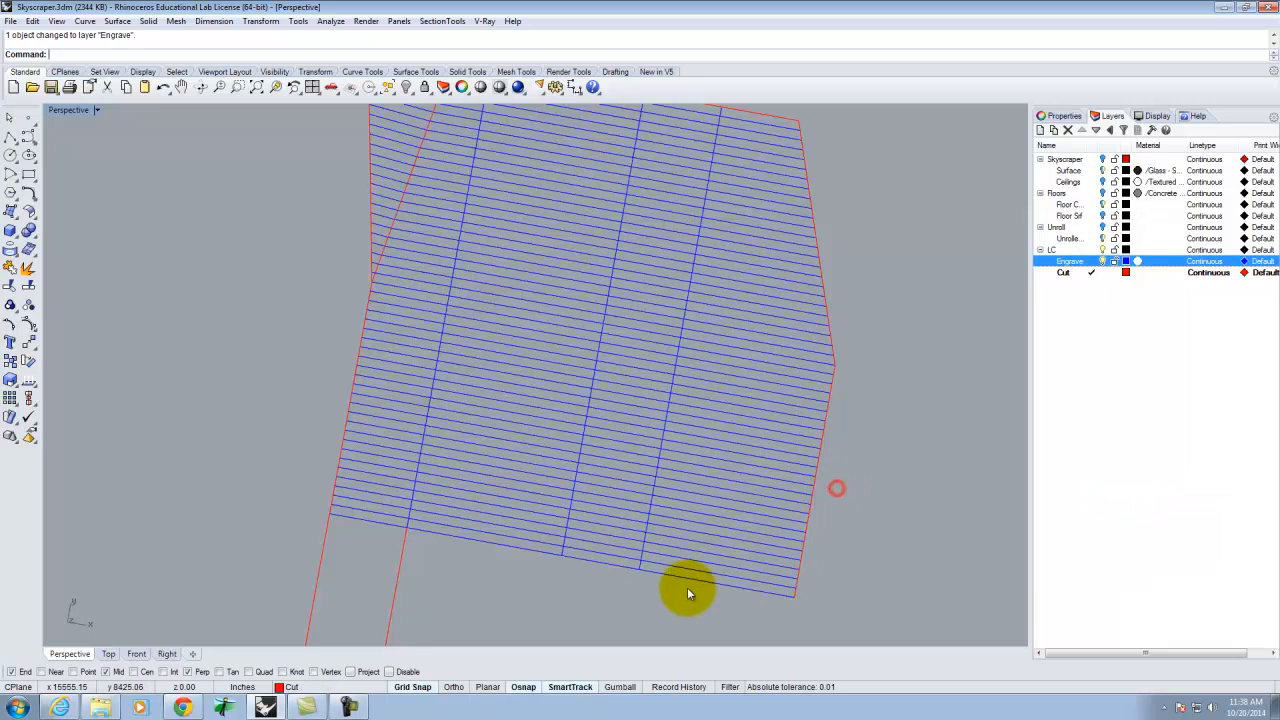
Step: Delete the overlapping duplicate curves along the lower edge of the three facade strips beside the lower end panel, keeping the Cut outline
{"action": "left_click", "coordinate": [690, 583]}
{"action": "left_click", "coordinate": [752, 616]}
{"action": "key", "text": "Delete"}
{"action": "left_click", "coordinate": [605, 561]}
{"action": "left_click", "coordinate": [651, 594]}
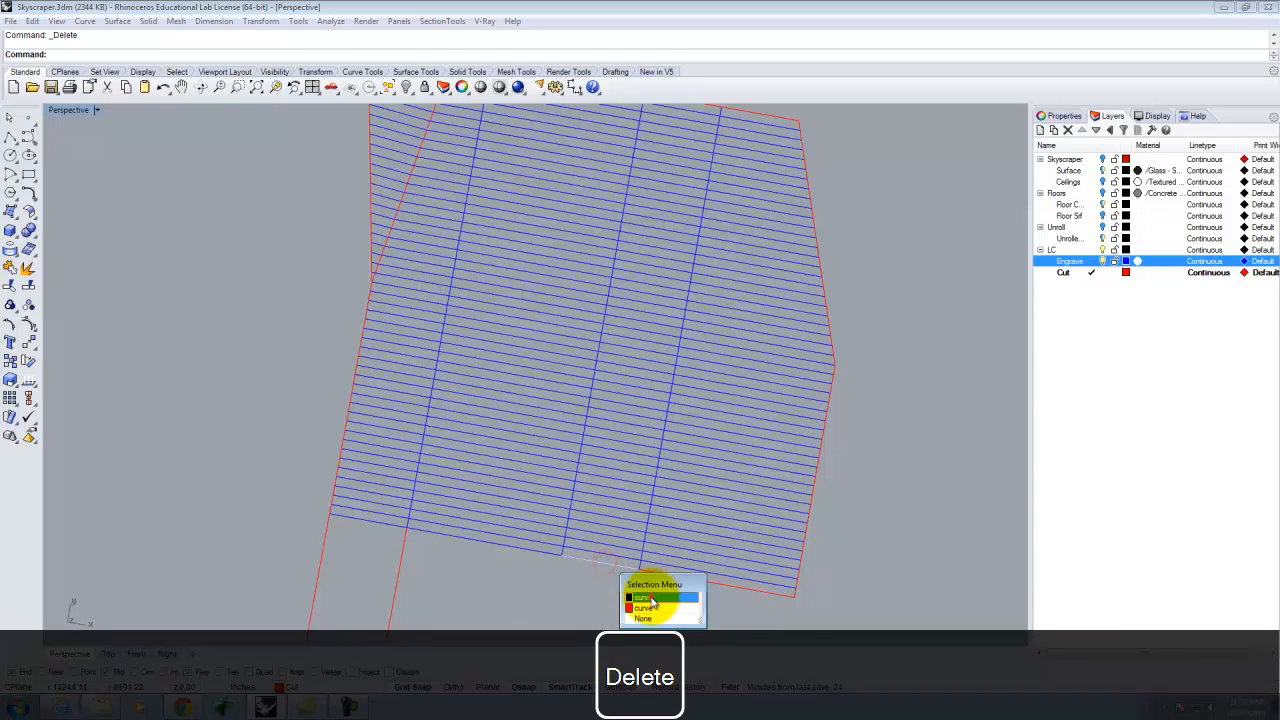
{"action": "left_click", "coordinate": [523, 549]}
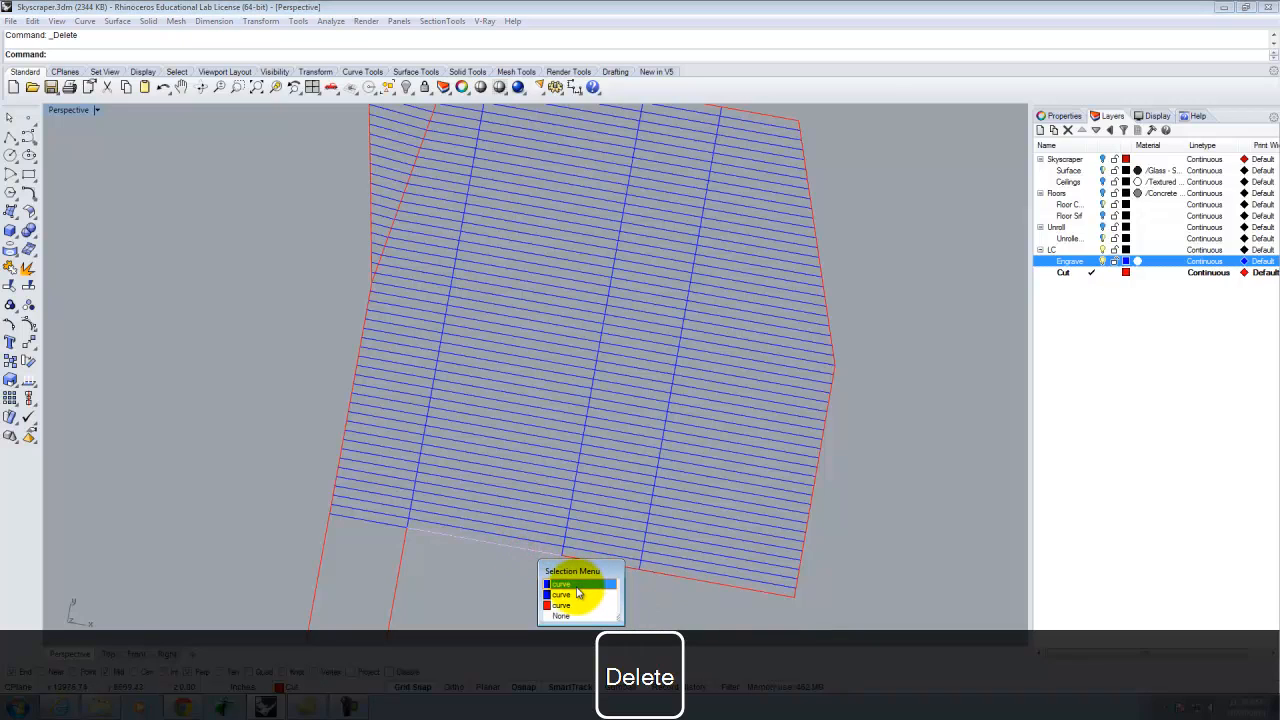
{"action": "left_click", "coordinate": [577, 593]}
{"action": "left_click", "coordinate": [559, 563]}
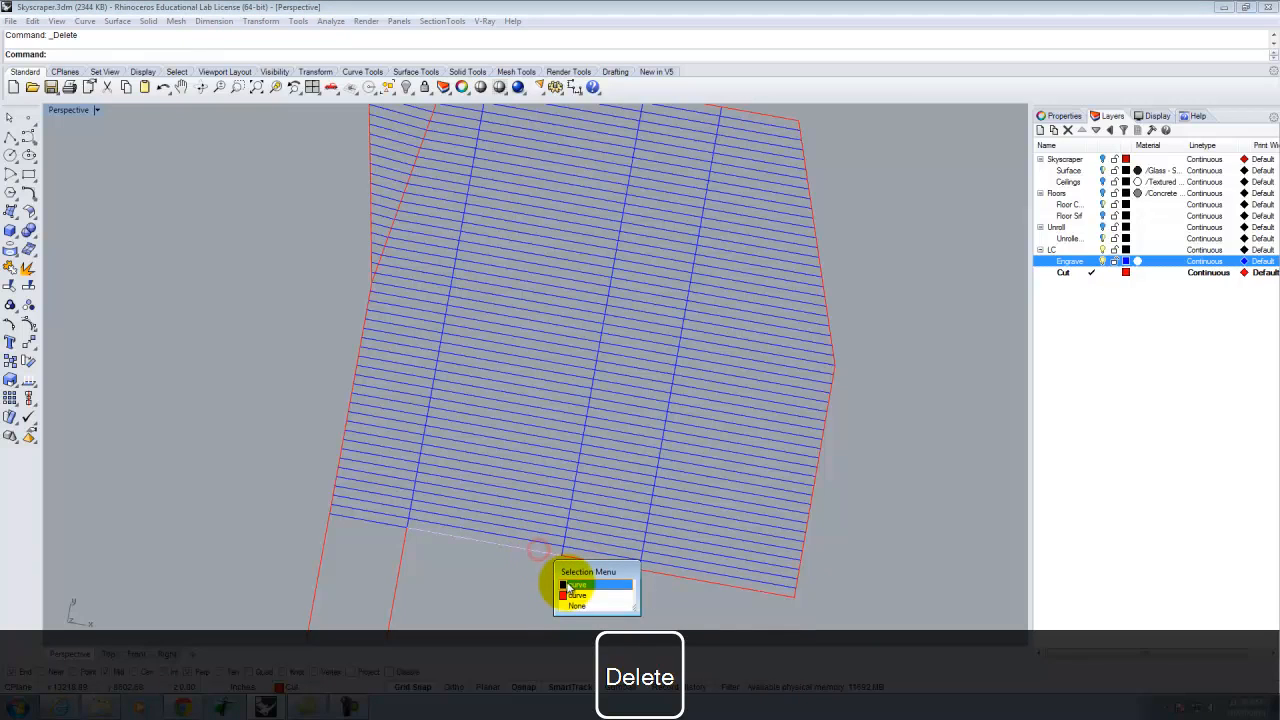
{"action": "left_click", "coordinate": [566, 582]}
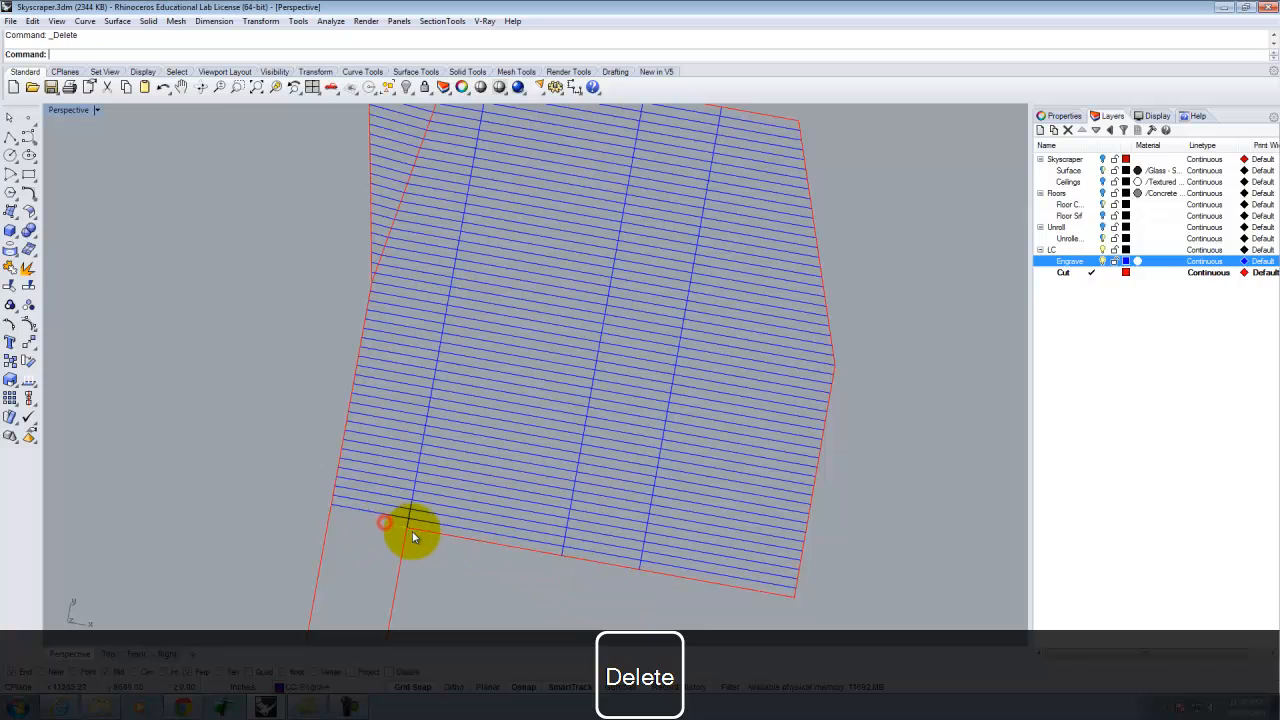
Step: Undo the deletion of the line shared by the facade and the lower end panel
{"action": "key", "text": "ctrl+z"}
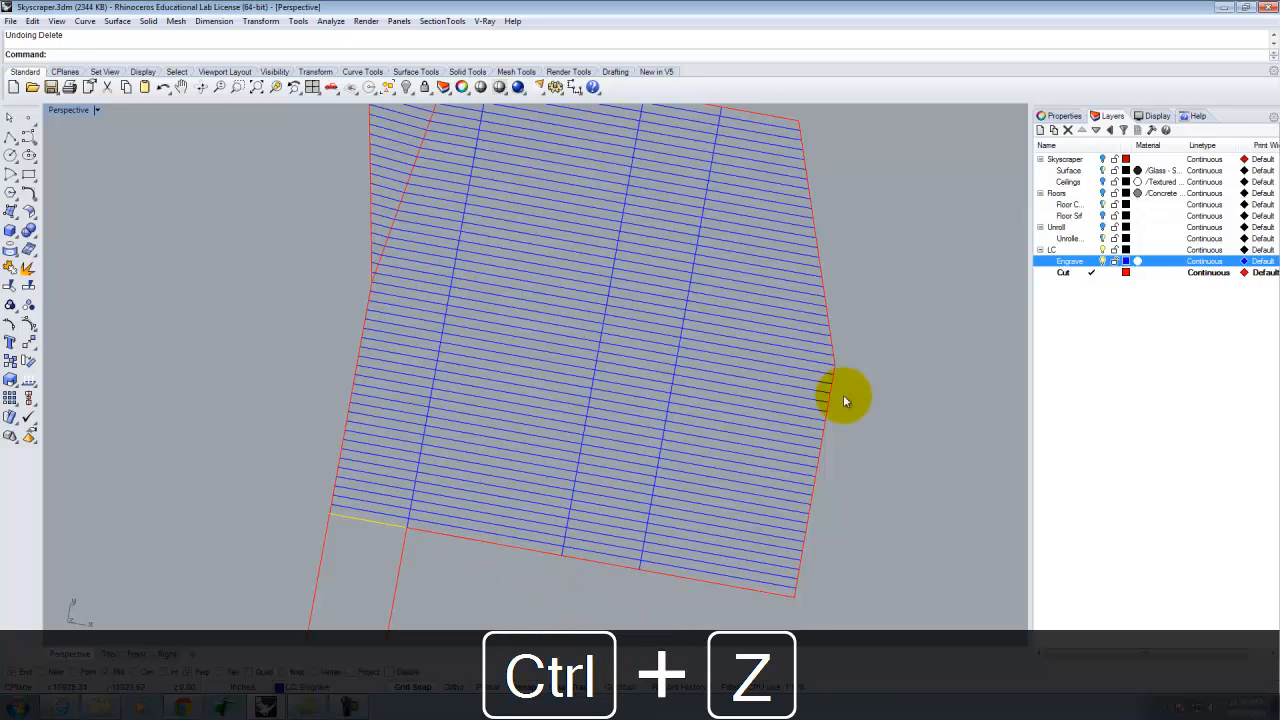
{"action": "right_click", "coordinate": [1063, 272]}
{"action": "left_click", "coordinate": [892, 325]}
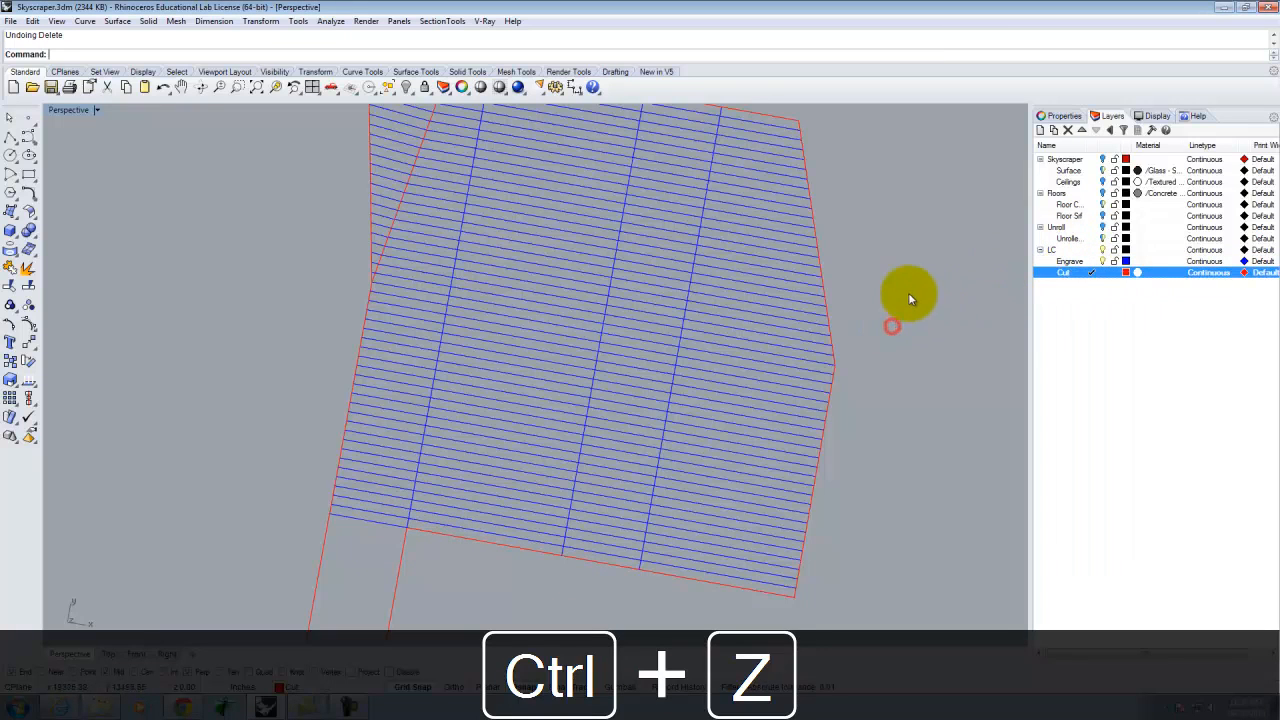
Step: Move the slanted side panel's fold line and the short edge below the upper end panel to the Engrave layer
{"action": "scroll", "coordinate": [810, 325], "scroll_direction": "down", "scroll_amount": 6}
{"action": "scroll", "coordinate": [721, 415], "scroll_direction": "down", "scroll_amount": 4}
{"action": "scroll", "coordinate": [689, 299], "scroll_direction": "up", "scroll_amount": 4}
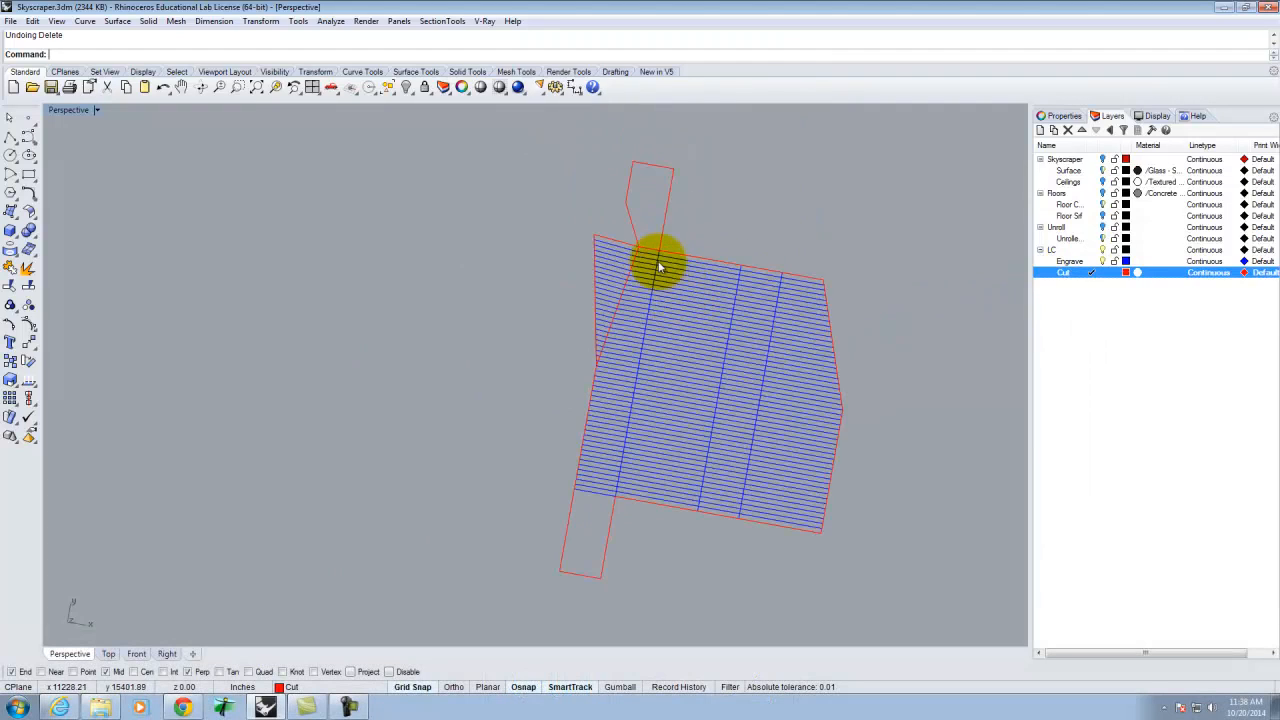
{"action": "scroll", "coordinate": [629, 257], "scroll_direction": "up", "scroll_amount": 4}
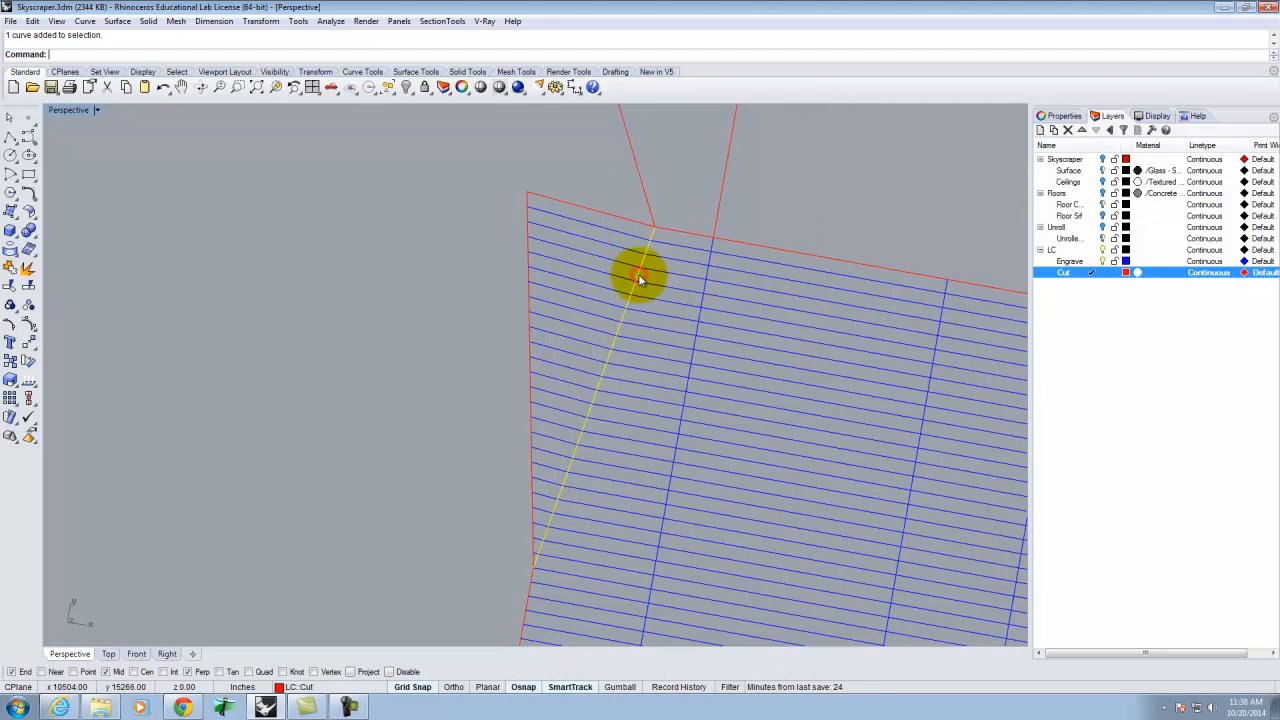
{"action": "right_click", "coordinate": [1079, 263]}
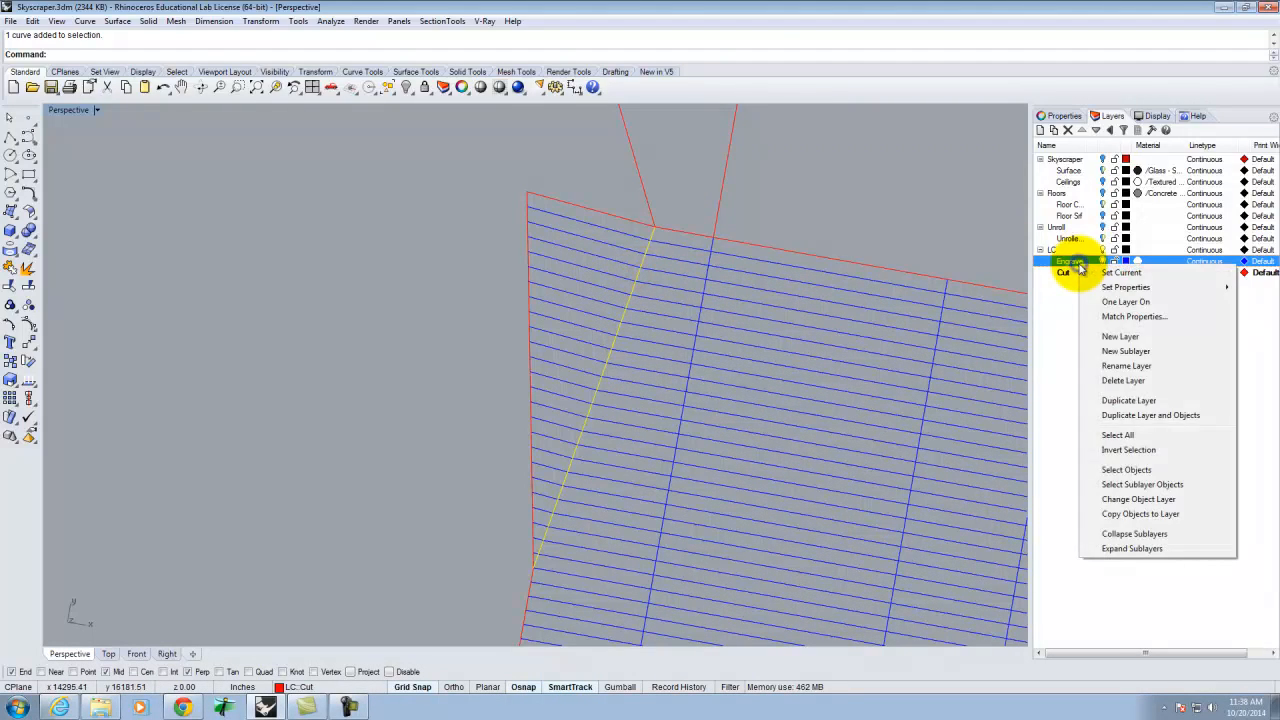
{"action": "left_click", "coordinate": [1149, 500]}
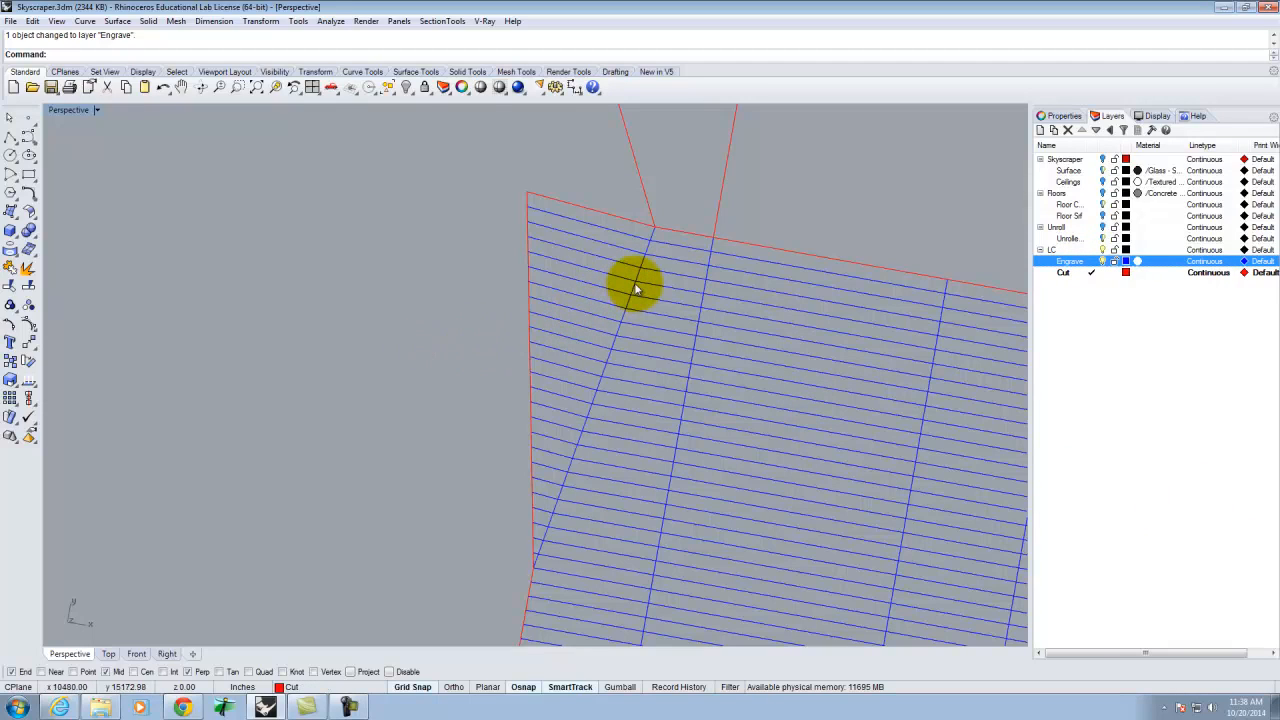
{"action": "right_click_drag", "start_coordinate": [364, 283], "coordinate": [346, 318]}
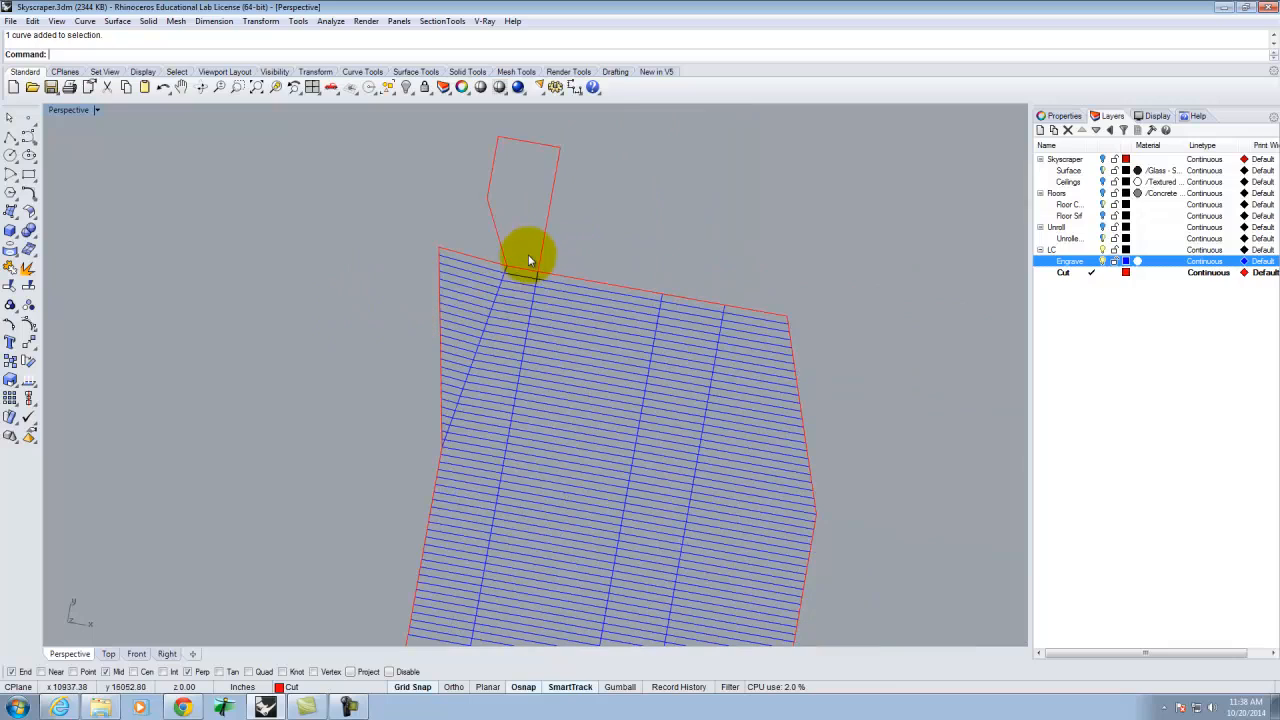
{"action": "right_click", "coordinate": [1075, 262]}
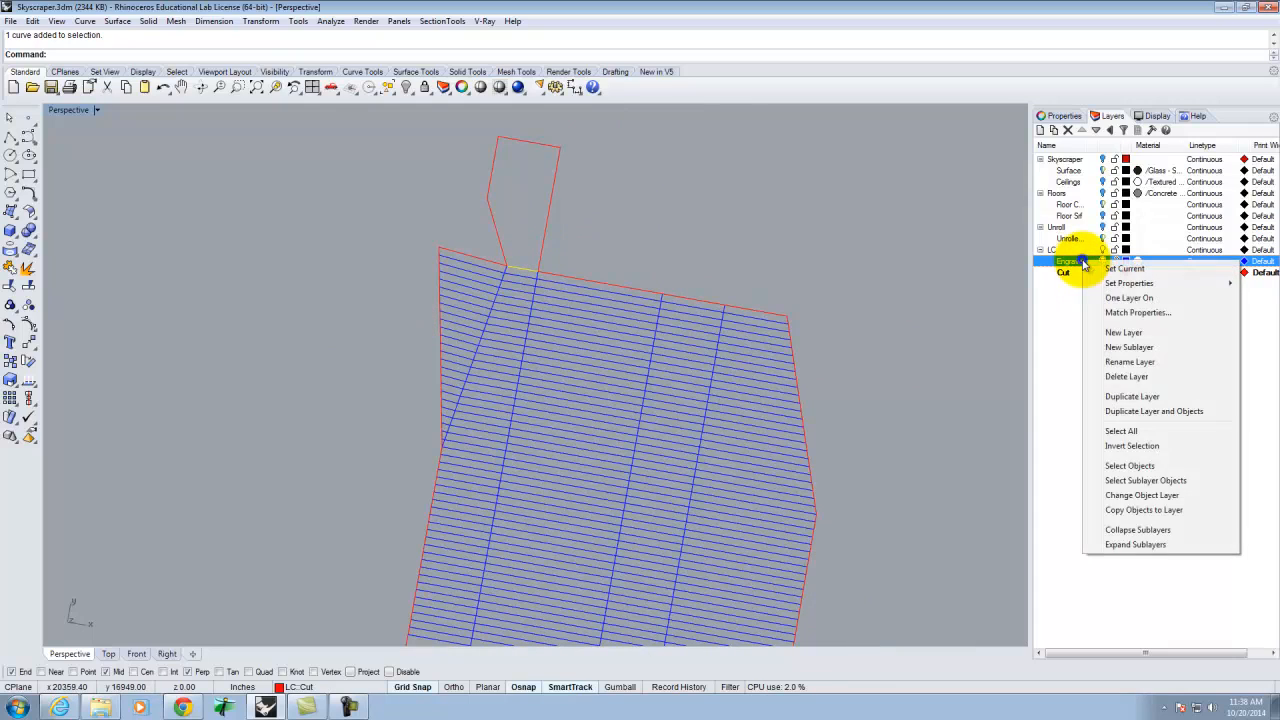
{"action": "left_click", "coordinate": [1147, 495]}
Step: Try to join the outer edge segments along the top and bottom of the three right-hand facade strips
{"action": "right_click_drag", "start_coordinate": [795, 275], "coordinate": [570, 272]}
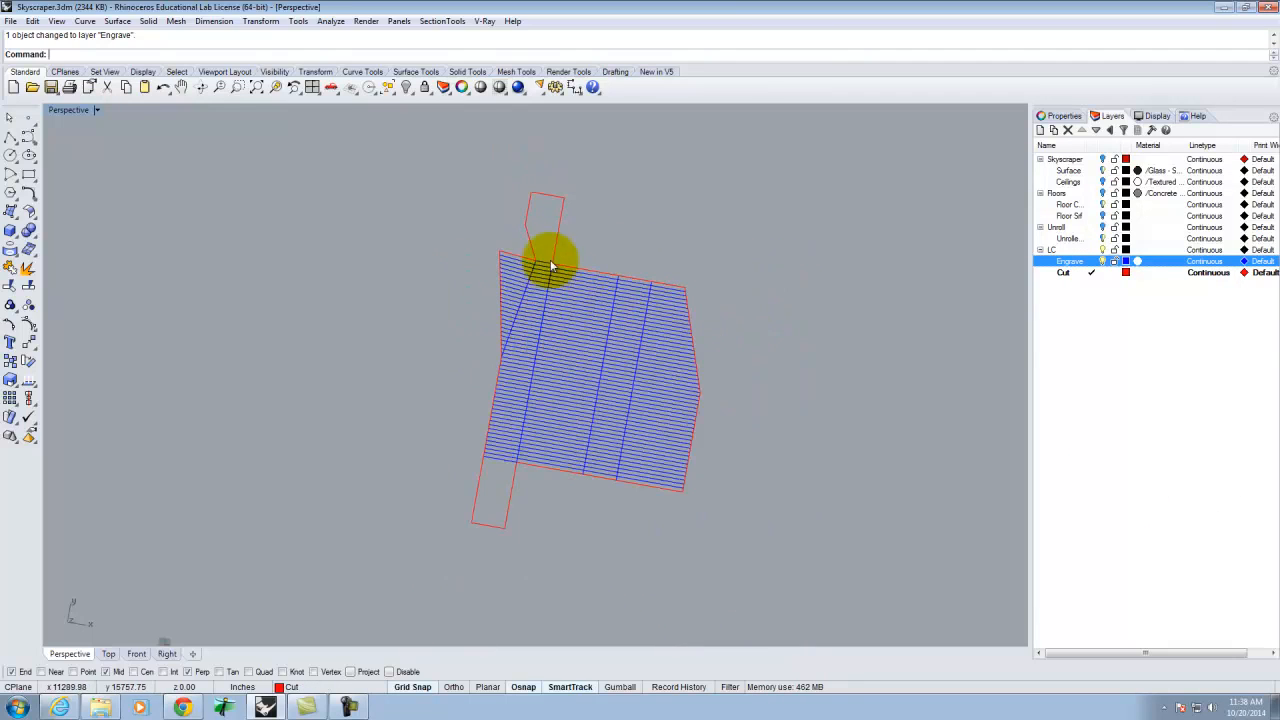
{"action": "scroll", "coordinate": [525, 255], "scroll_direction": "up", "scroll_amount": 2}
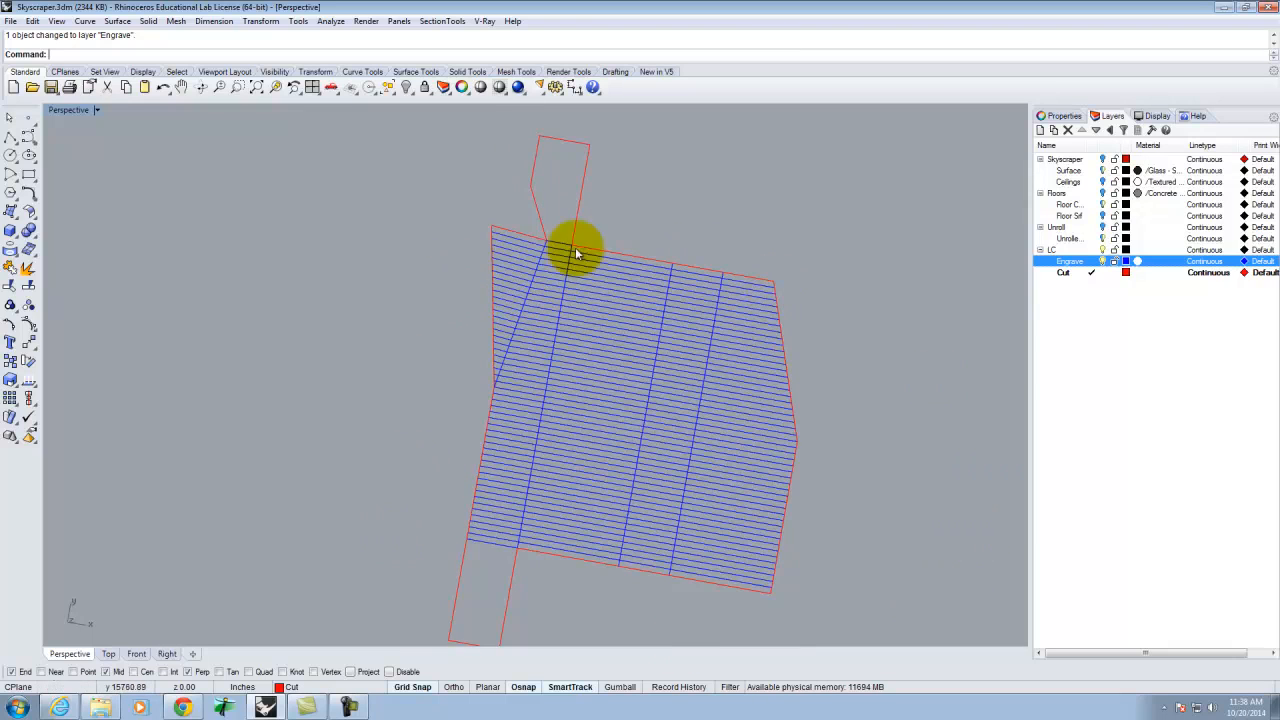
{"action": "scroll", "coordinate": [428, 357], "scroll_direction": "down", "scroll_amount": 6}
{"action": "scroll", "coordinate": [542, 426], "scroll_direction": "up", "scroll_amount": 4}
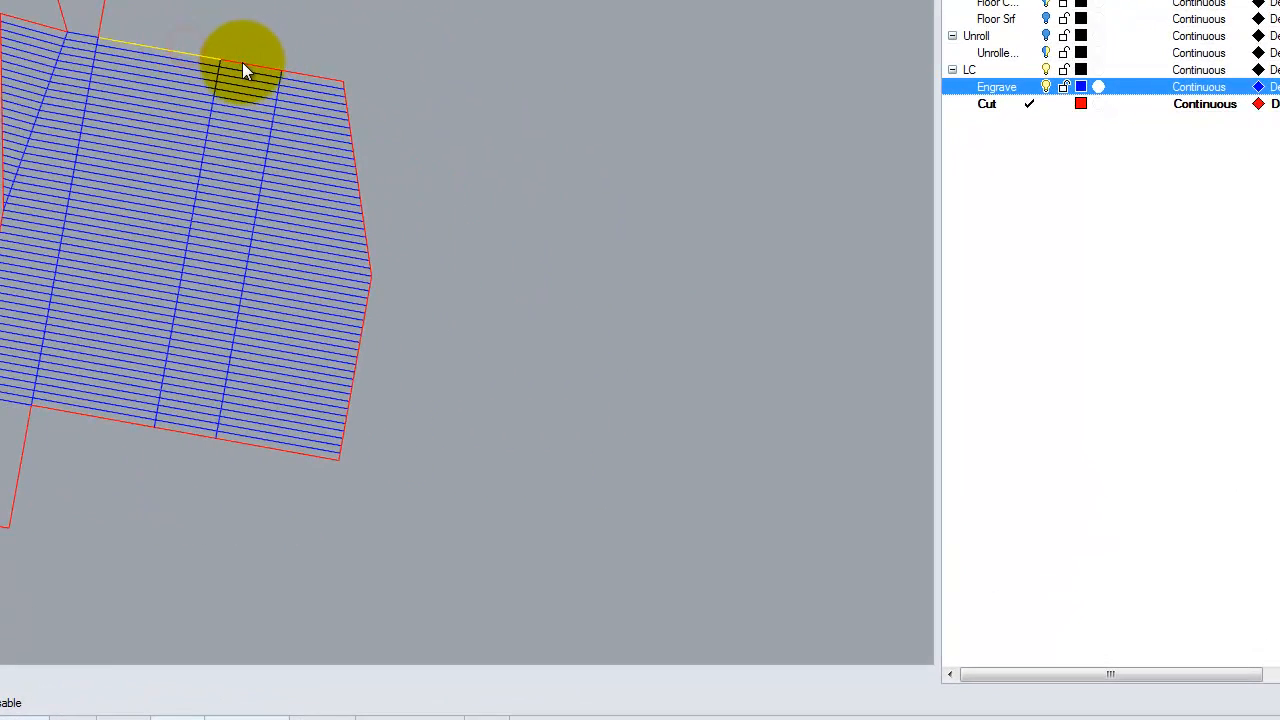
{"action": "left_click", "coordinate": [250, 64], "text": "shift"}
{"action": "left_click", "coordinate": [311, 76], "text": "shift"}
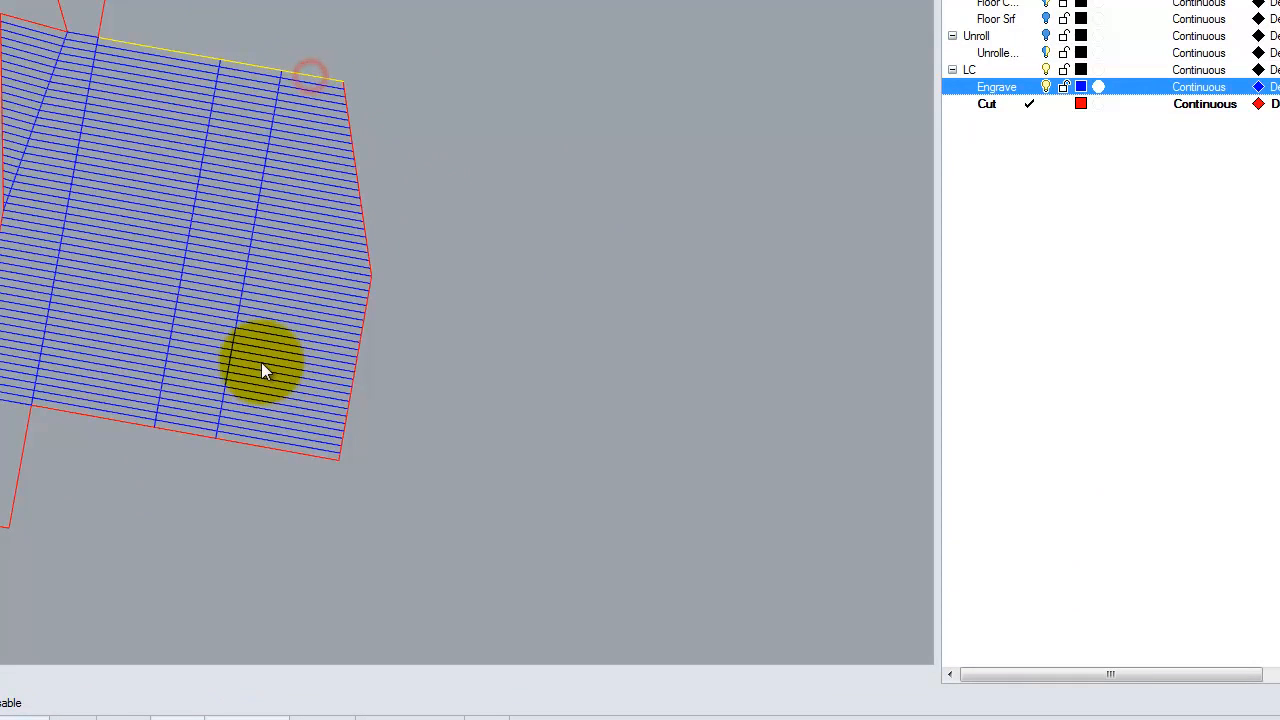
{"action": "left_click", "coordinate": [62, 411], "text": "shift"}
{"action": "left_click", "coordinate": [183, 434], "text": "shift"}
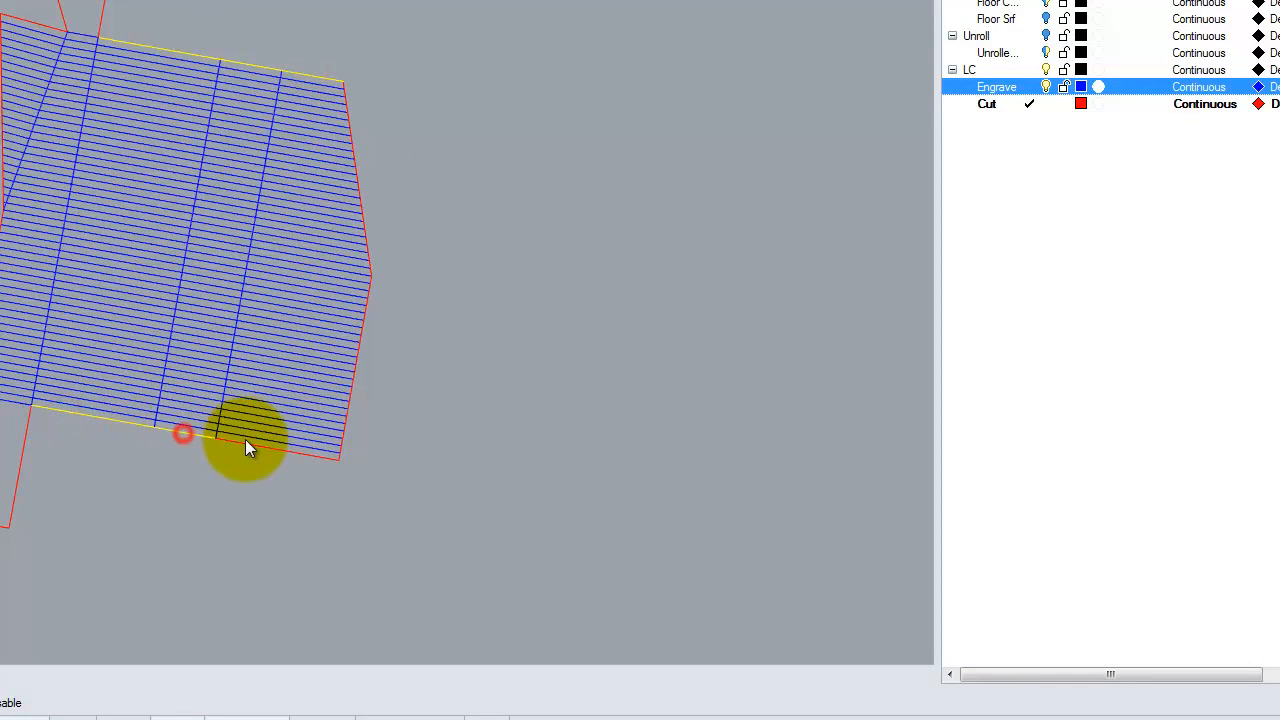
{"action": "left_click", "coordinate": [246, 446], "text": "shift"}
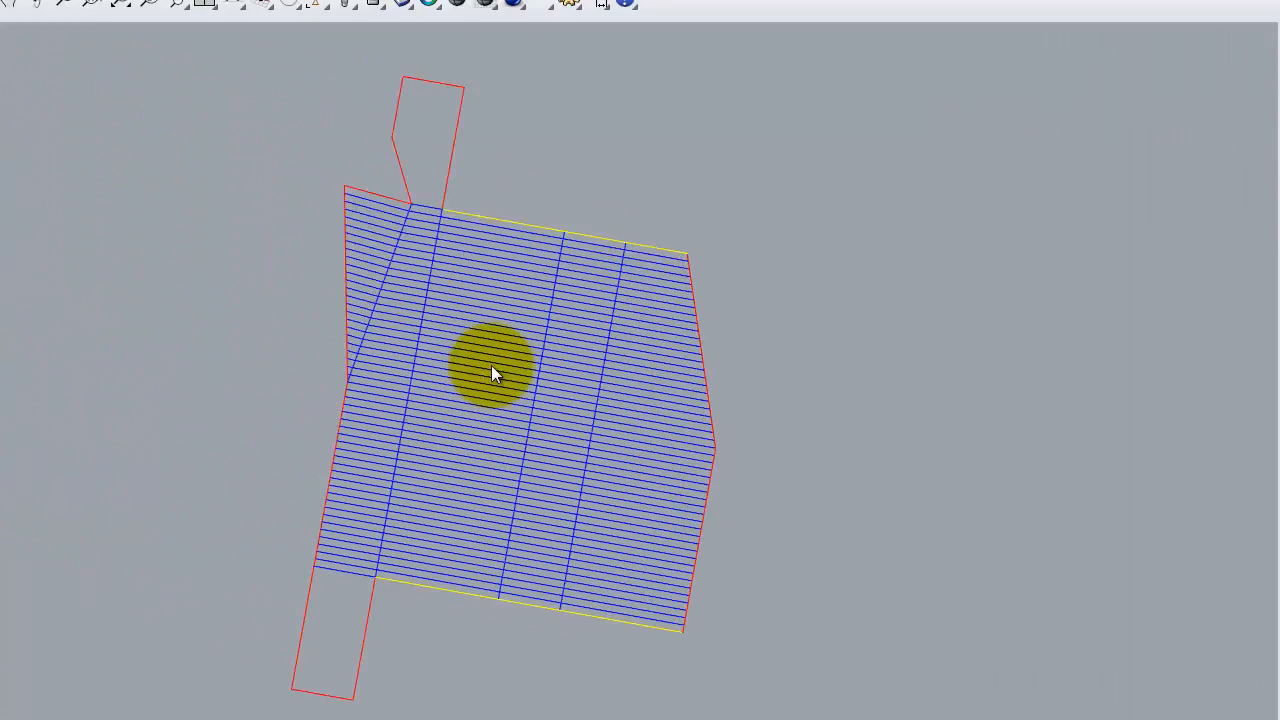
{"action": "type", "text": "join"}
{"action": "key", "text": "Return"}
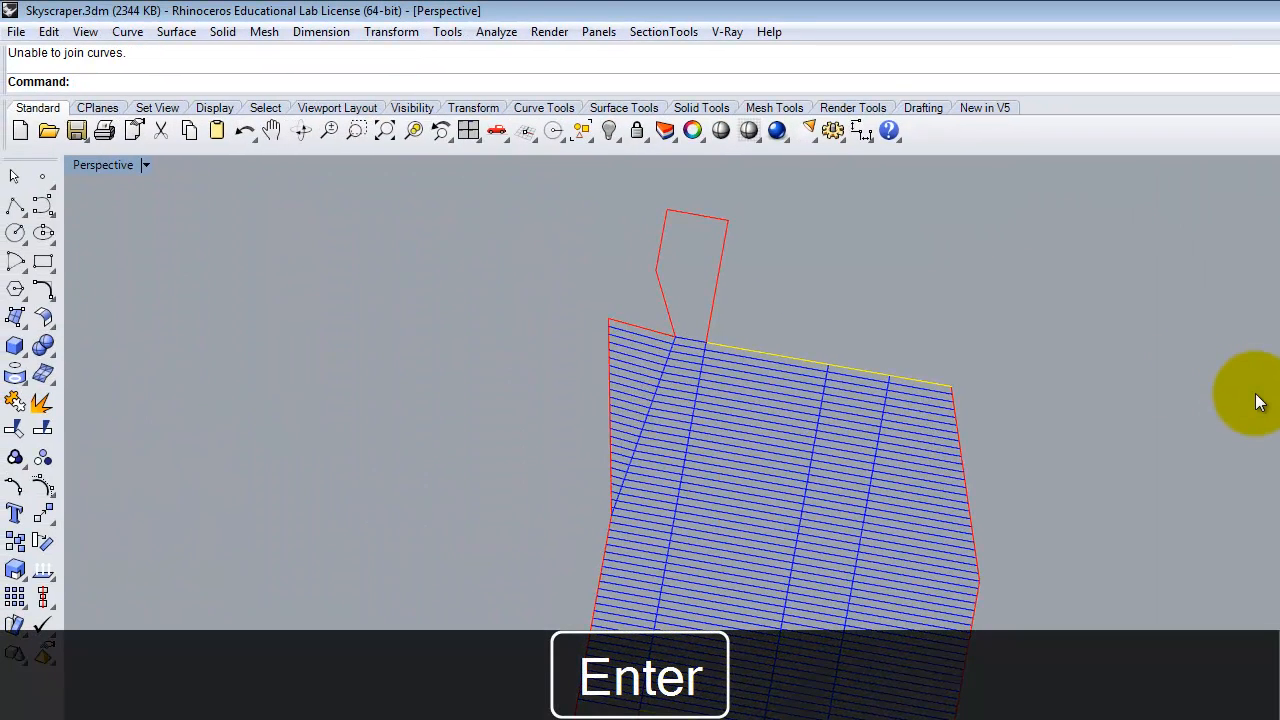
Step: Offset the three upper edge segments of the facade strips outward by 12'
{"action": "type", "text": "Off"}
{"action": "key", "text": "Return"}
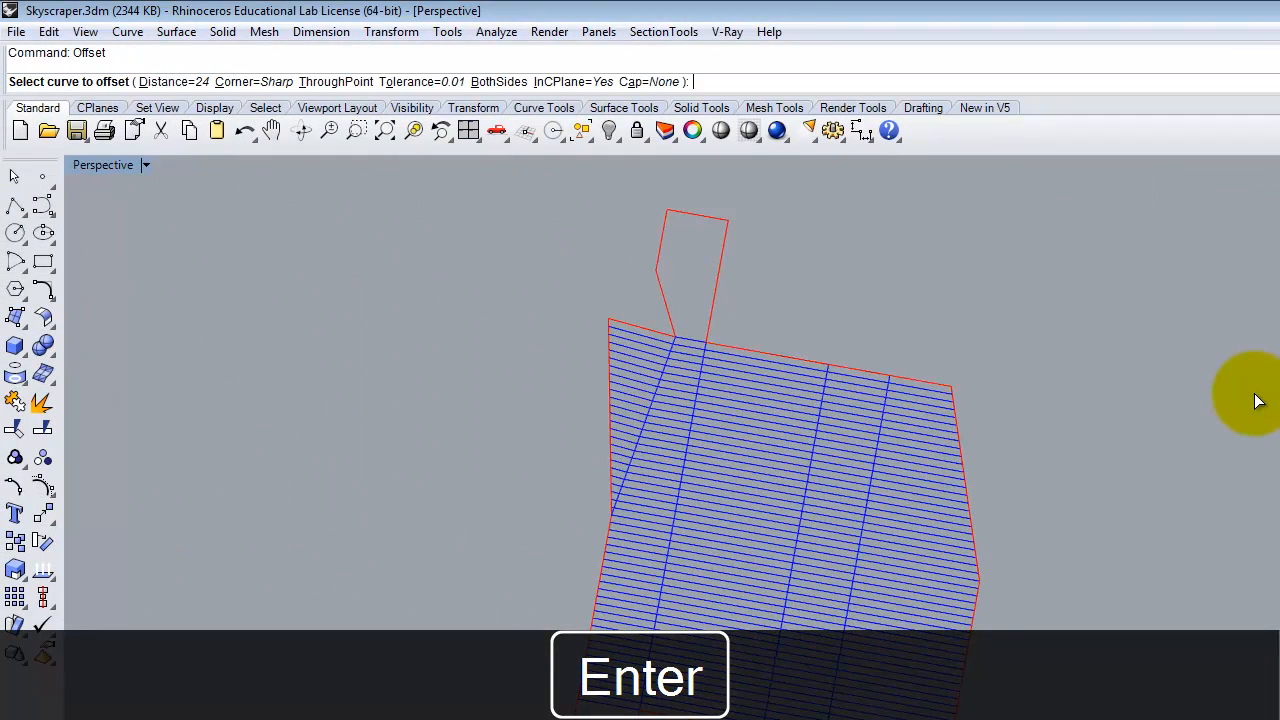
{"action": "left_click", "coordinate": [773, 357]}
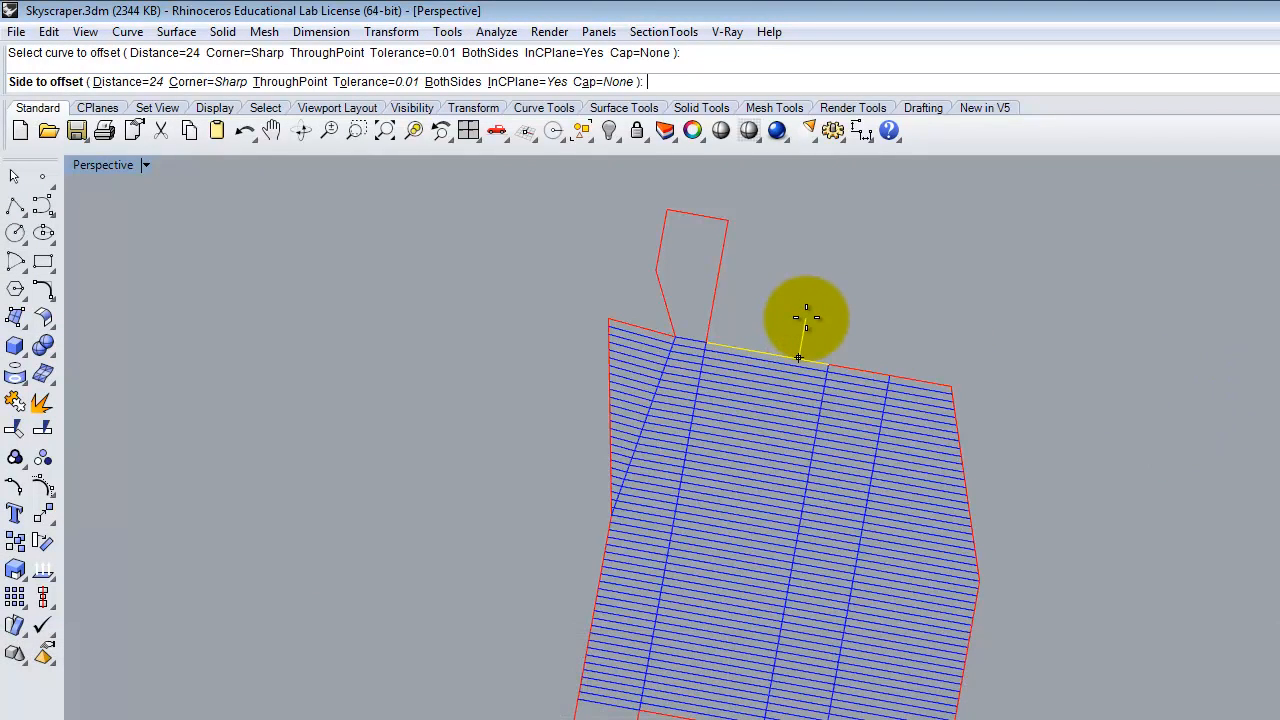
{"action": "type", "text": "12'"}
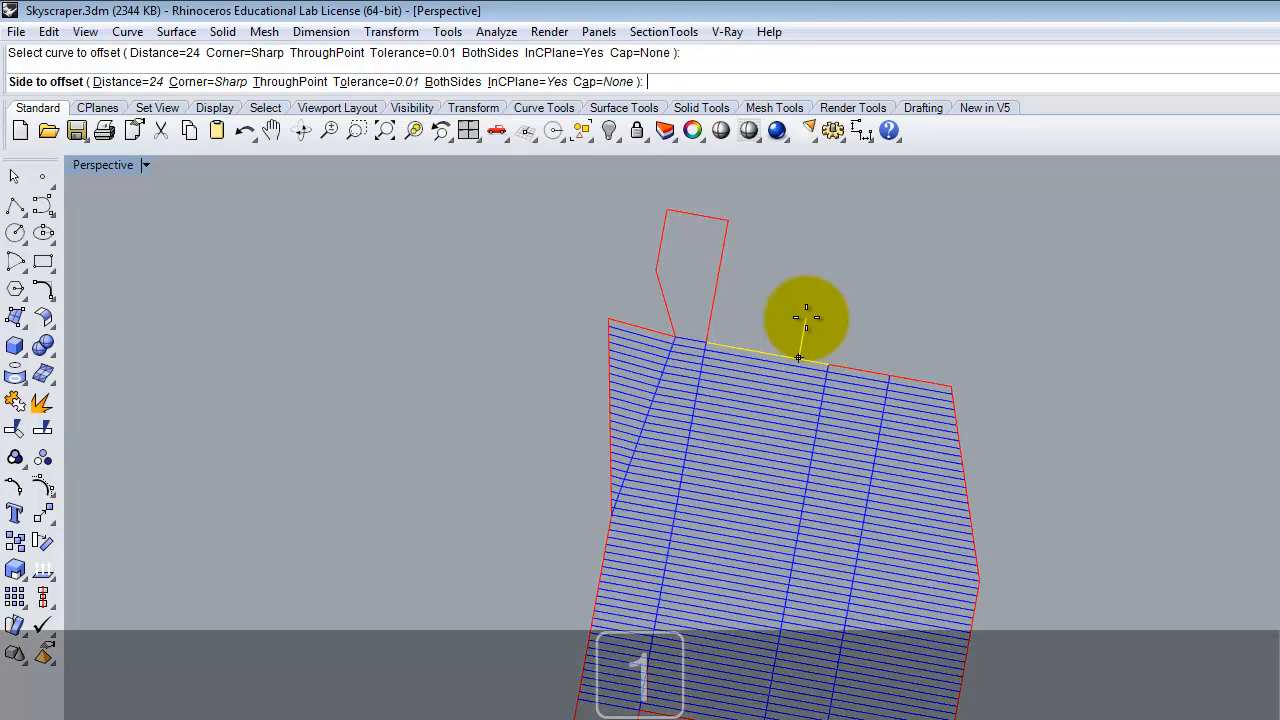
{"action": "key", "text": "Return"}
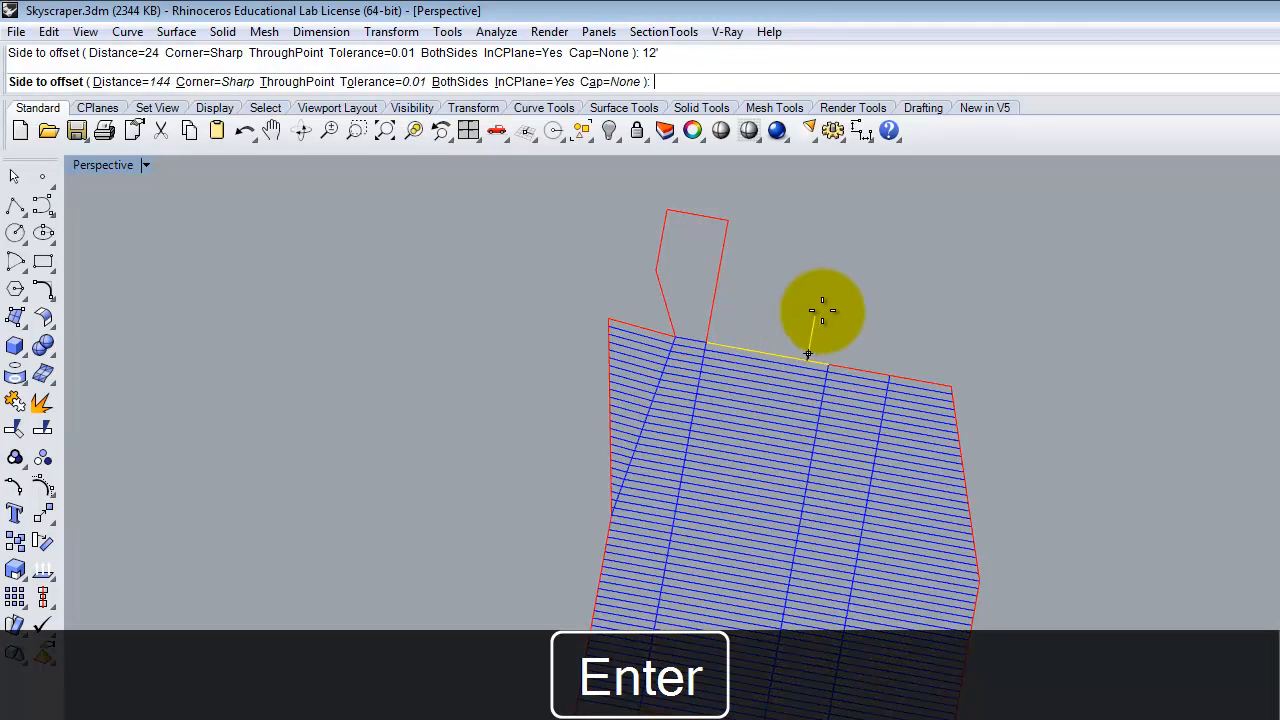
{"action": "left_click", "coordinate": [871, 277]}
{"action": "left_click", "coordinate": [850, 366]}
{"action": "key", "text": "Return"}
{"action": "left_click", "coordinate": [877, 333]}
{"action": "left_click", "coordinate": [928, 378]}
{"action": "right_click", "coordinate": [934, 371]}
{"action": "left_click", "coordinate": [943, 342]}
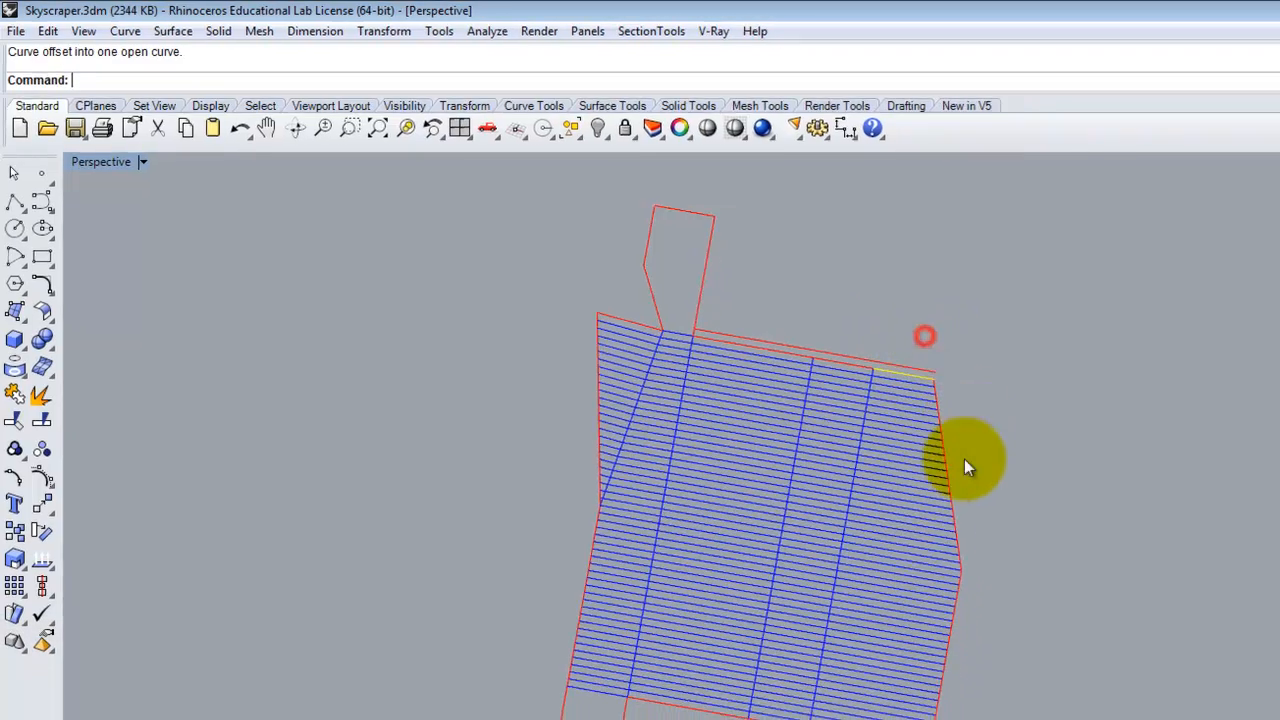
Step: Offset the lower edge segments of the facade strips outward by the same 12' distance
{"action": "left_click", "coordinate": [591, 504]}
{"action": "right_click", "coordinate": [589, 517]}
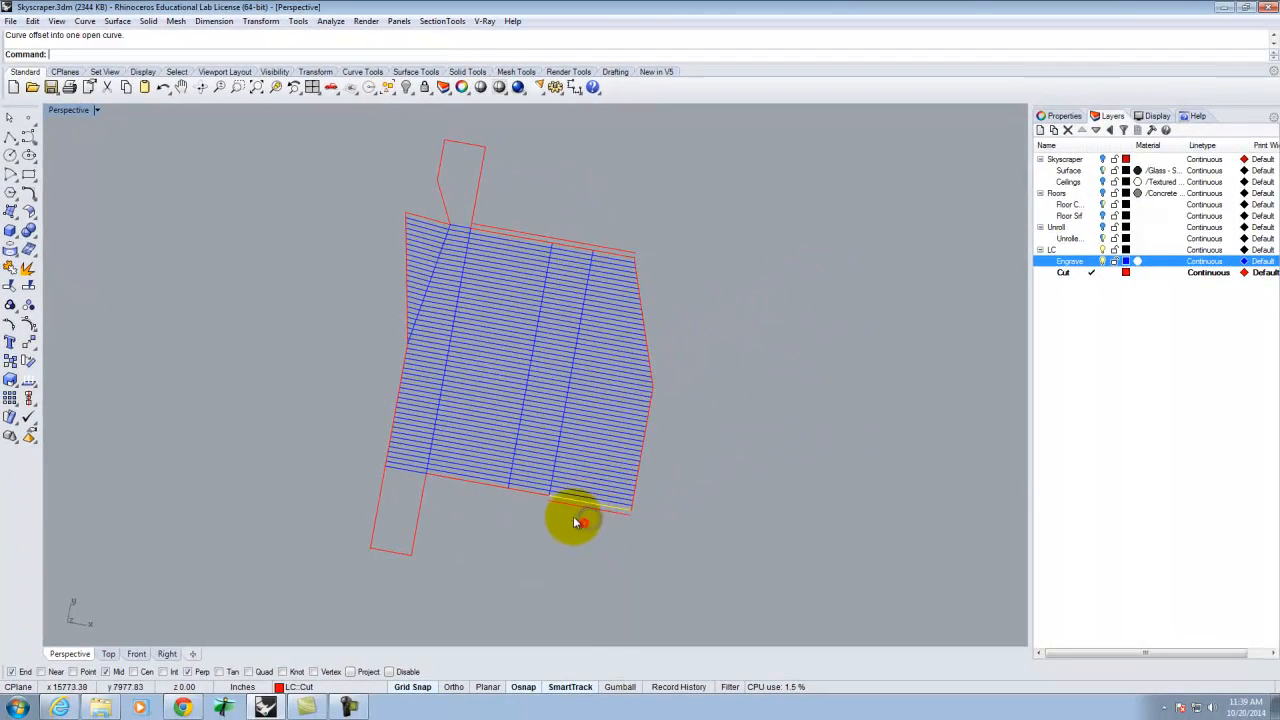
{"action": "left_click", "coordinate": [508, 520]}
{"action": "left_click", "coordinate": [472, 481]}
{"action": "right_click", "coordinate": [472, 482]}
{"action": "left_click", "coordinate": [470, 508]}
Step: Offset both segments of the facade's bent right side edge outward by the same 12' distance
{"action": "left_click", "coordinate": [645, 436]}
{"action": "right_click", "coordinate": [683, 442]}
{"action": "left_click", "coordinate": [724, 366]}
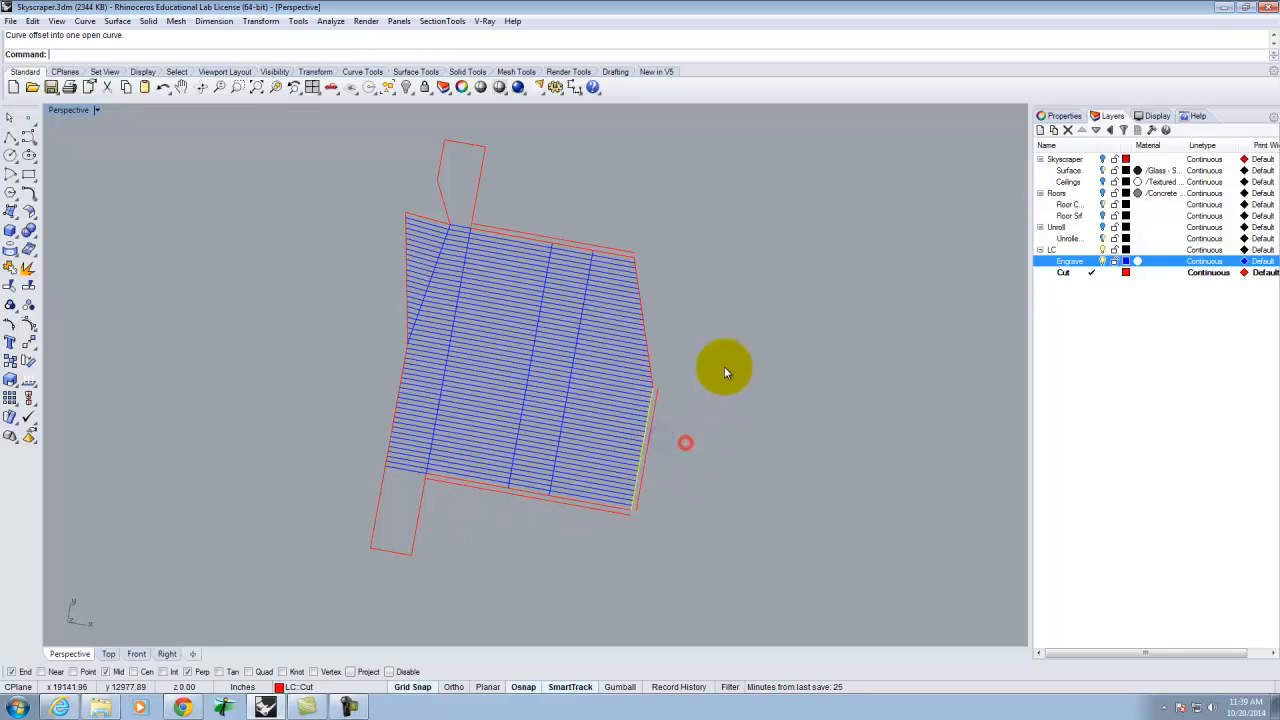
{"action": "left_click", "coordinate": [644, 314]}
{"action": "right_click", "coordinate": [652, 314]}
{"action": "left_click", "coordinate": [682, 315]}
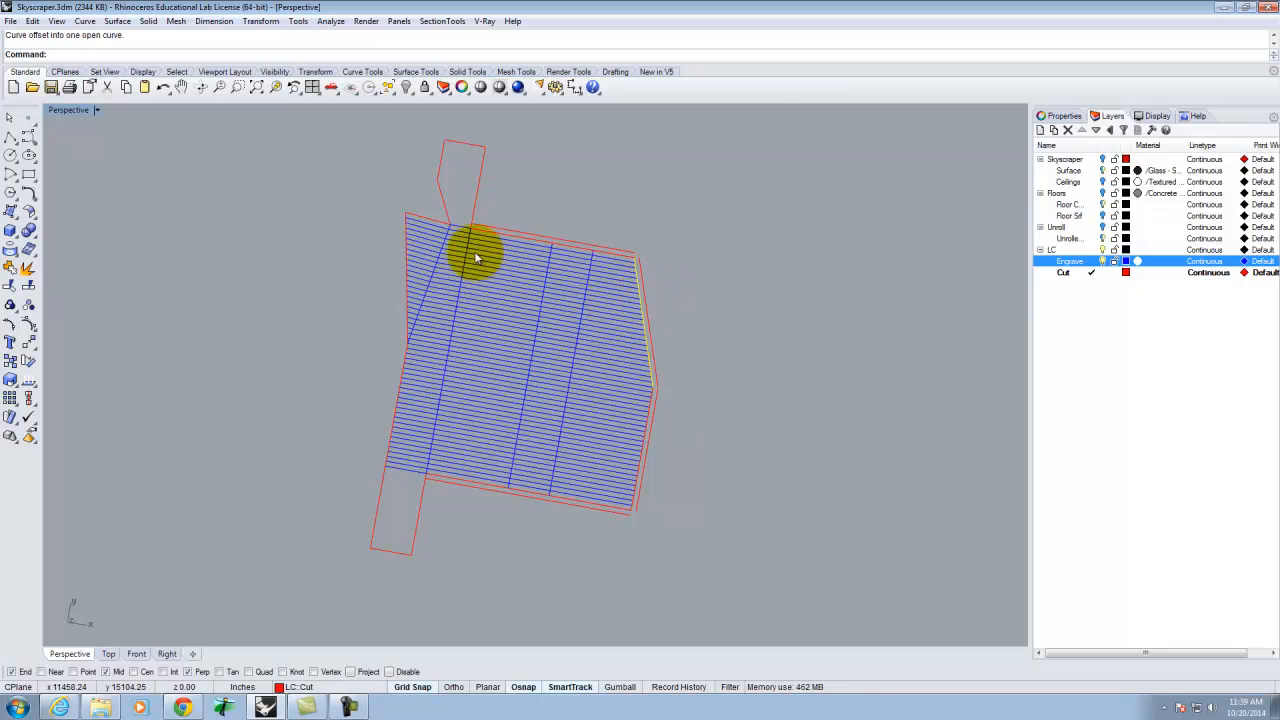
Step: Offset the slanted side panel's upper edge outward by the same 12' distance
{"action": "left_click", "coordinate": [420, 219]}
{"action": "right_click", "coordinate": [425, 205]}
{"action": "left_click", "coordinate": [428, 207]}
{"action": "left_click", "coordinate": [445, 198]}
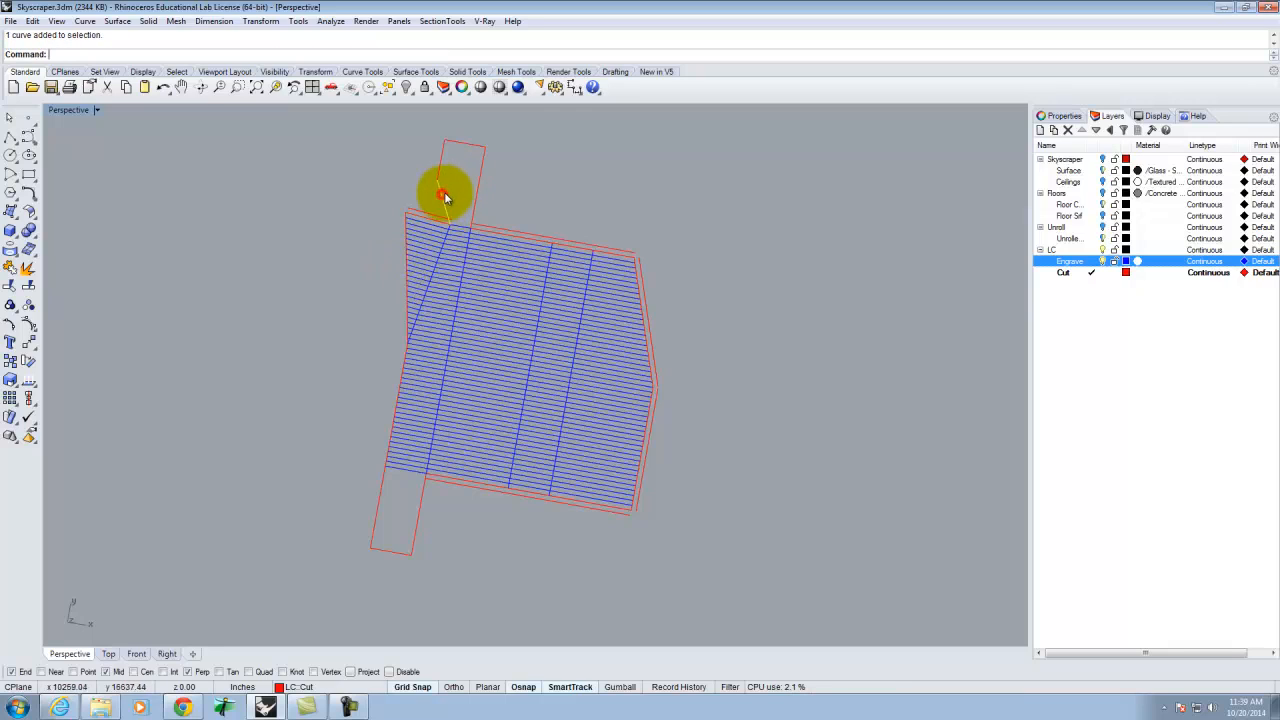
{"action": "left_click", "coordinate": [571, 156]}
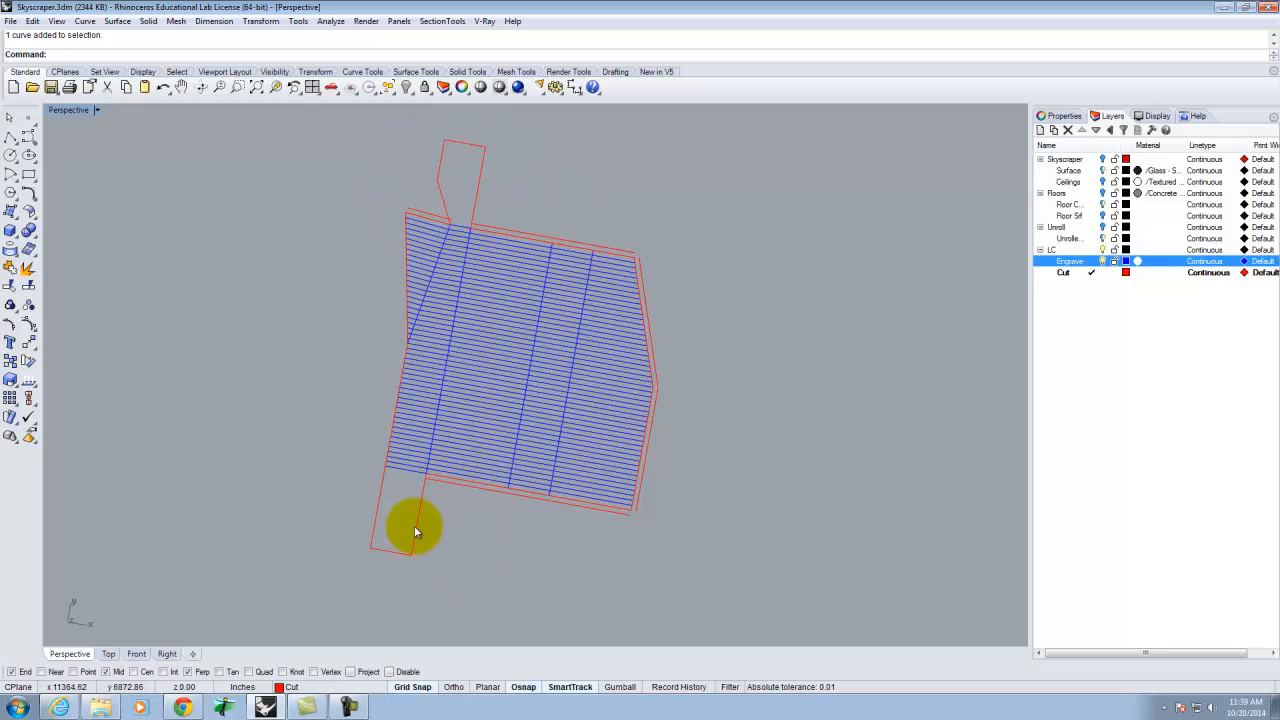
Step: Draw short polylines connecting the facade's upper edge to the offset lines at both upper corners of the narrow strip
{"action": "left_click", "coordinate": [12, 137]}
{"action": "scroll", "coordinate": [560, 240], "scroll_direction": "up", "scroll_amount": 5}
{"action": "left_click", "coordinate": [594, 221]}
{"action": "left_click", "coordinate": [597, 210]}
{"action": "right_click", "coordinate": [613, 212]}
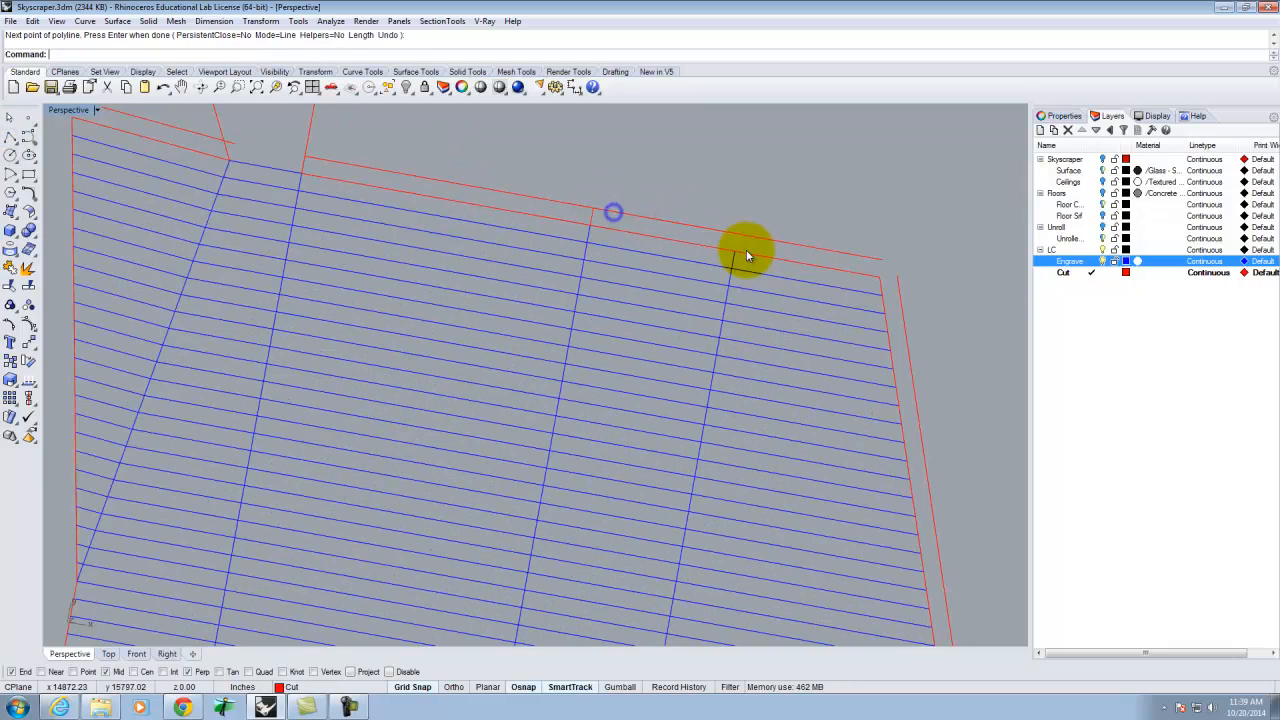
{"action": "left_click", "coordinate": [737, 251]}
{"action": "left_click", "coordinate": [737, 238]}
Step: Delete the offset line above the narrow strip, leaving a gap between the two neighbouring tabs
{"action": "left_click", "coordinate": [691, 227]}
{"action": "key", "text": "Delete"}
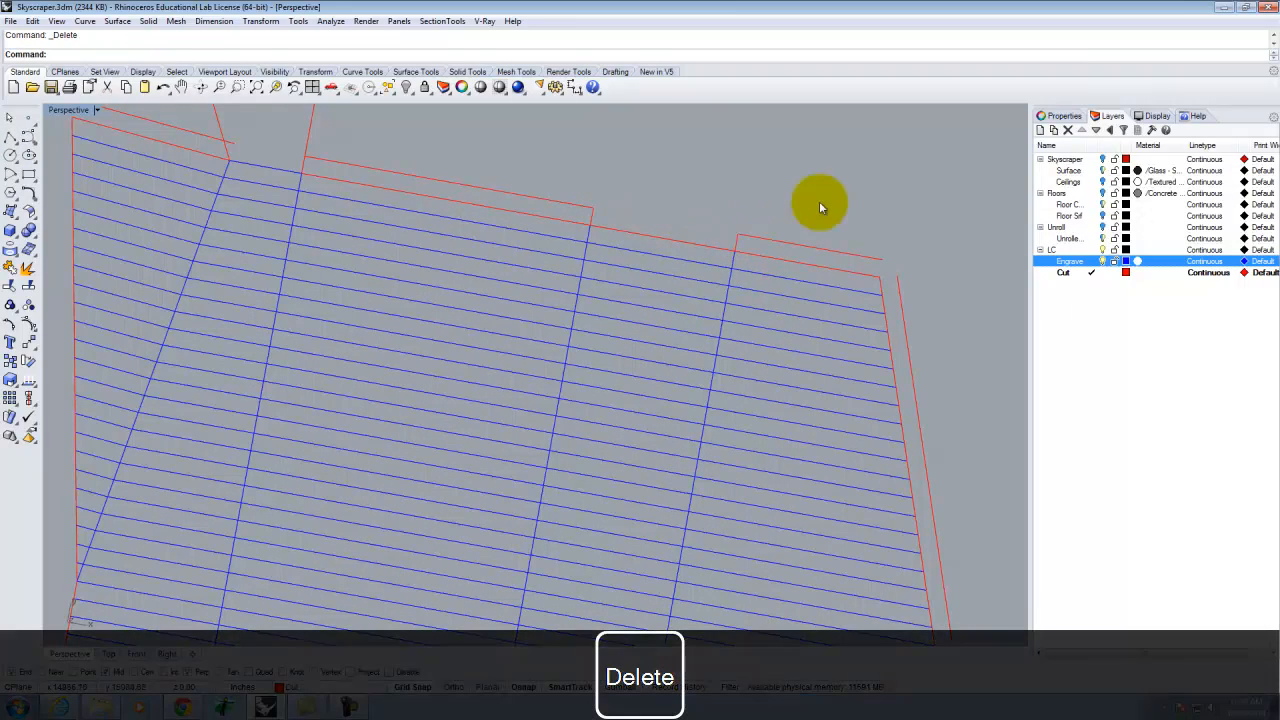
{"action": "scroll", "coordinate": [749, 226], "scroll_direction": "down", "scroll_amount": 6}
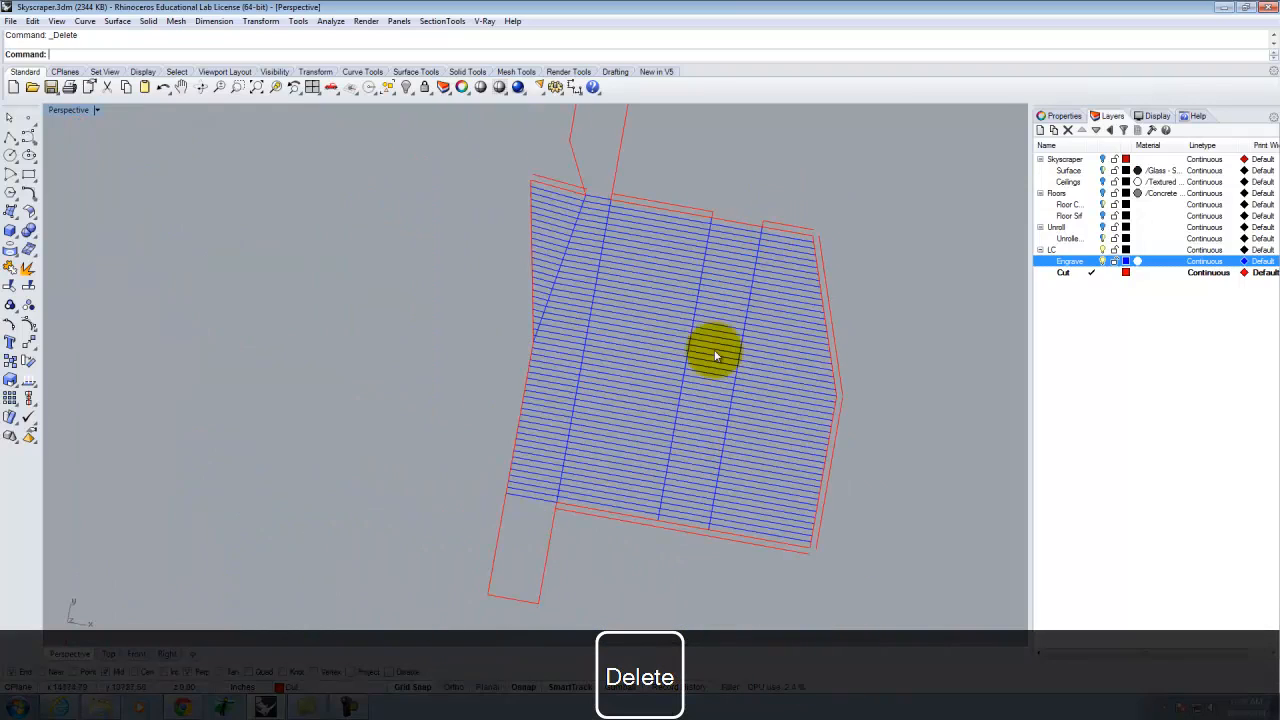
Step: Offset the end edge of the facade's lower flap outward by the same 12' distance
{"action": "scroll", "coordinate": [600, 540], "scroll_direction": "down", "scroll_amount": 2}
{"action": "scroll", "coordinate": [560, 470], "scroll_direction": "up", "scroll_amount": 5}
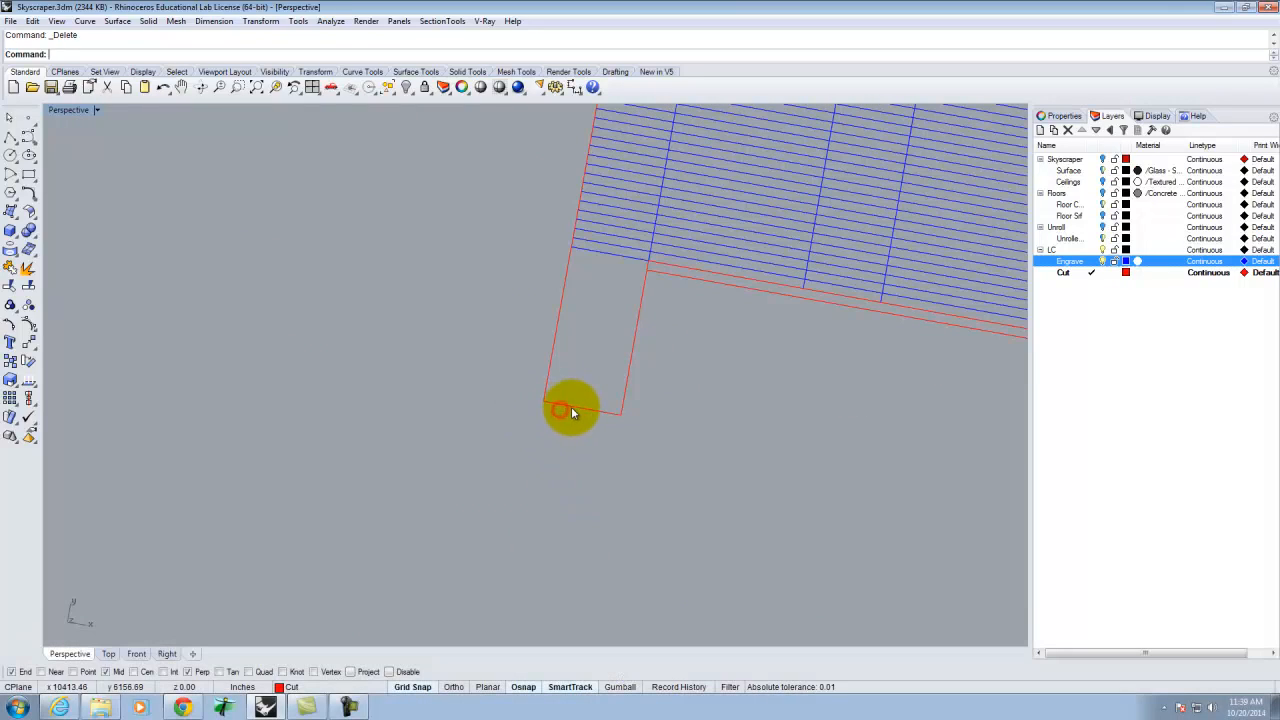
{"action": "type", "text": "offset"}
{"action": "key", "text": "Return"}
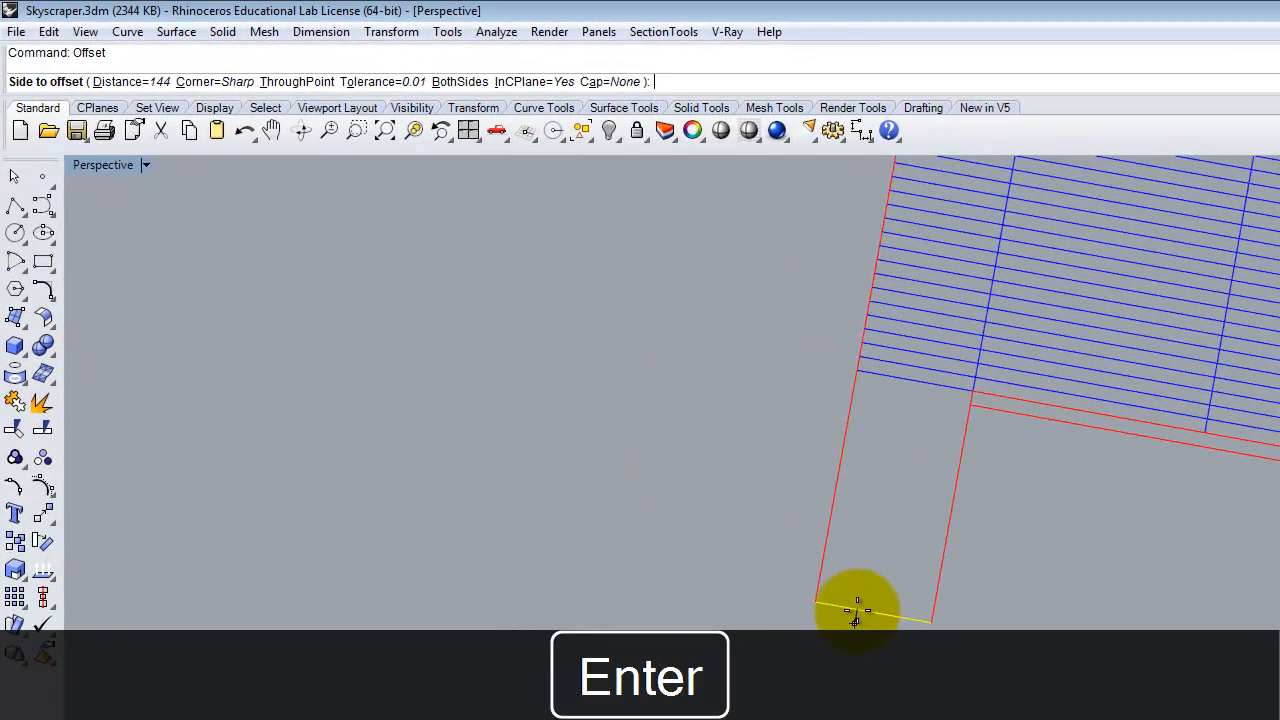
{"action": "left_click", "coordinate": [558, 446]}
{"action": "key", "text": "Escape"}
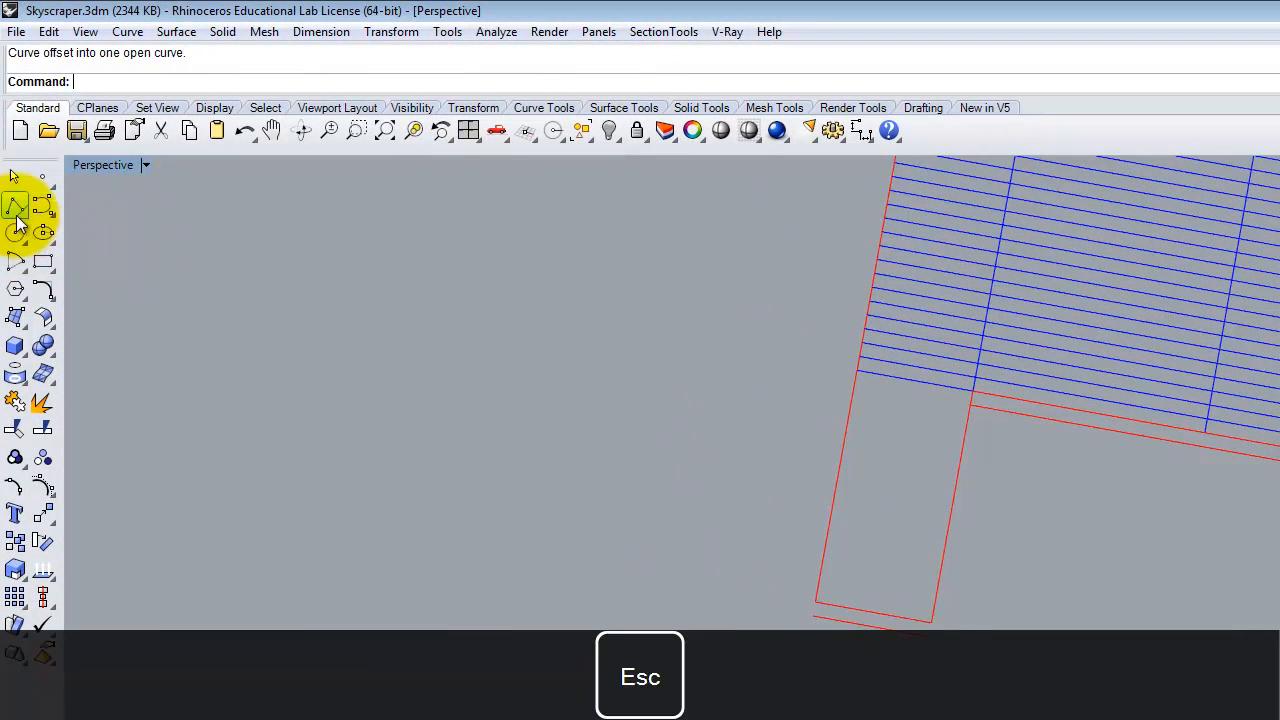
Step: Draw short polylines connecting the lower flap's end corners to both ends of the offset line
{"action": "left_click", "coordinate": [15, 205]}
{"action": "left_click", "coordinate": [818, 605]}
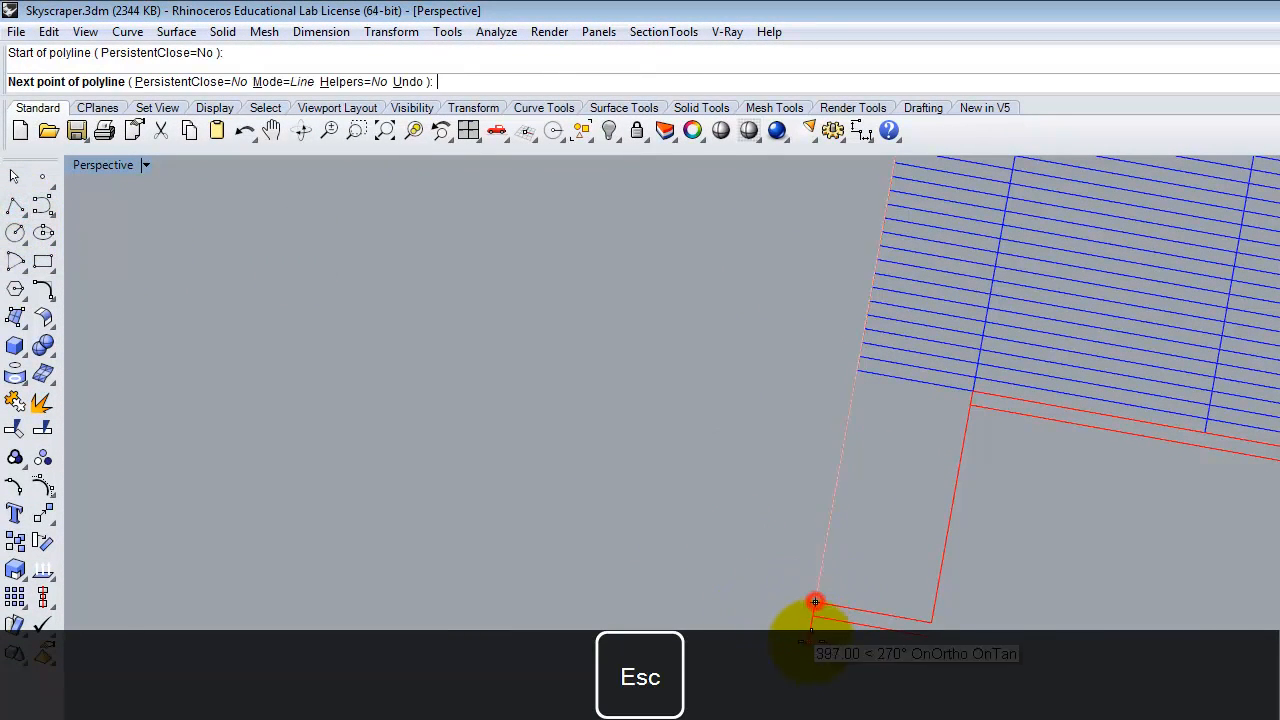
{"action": "key", "text": "Escape"}
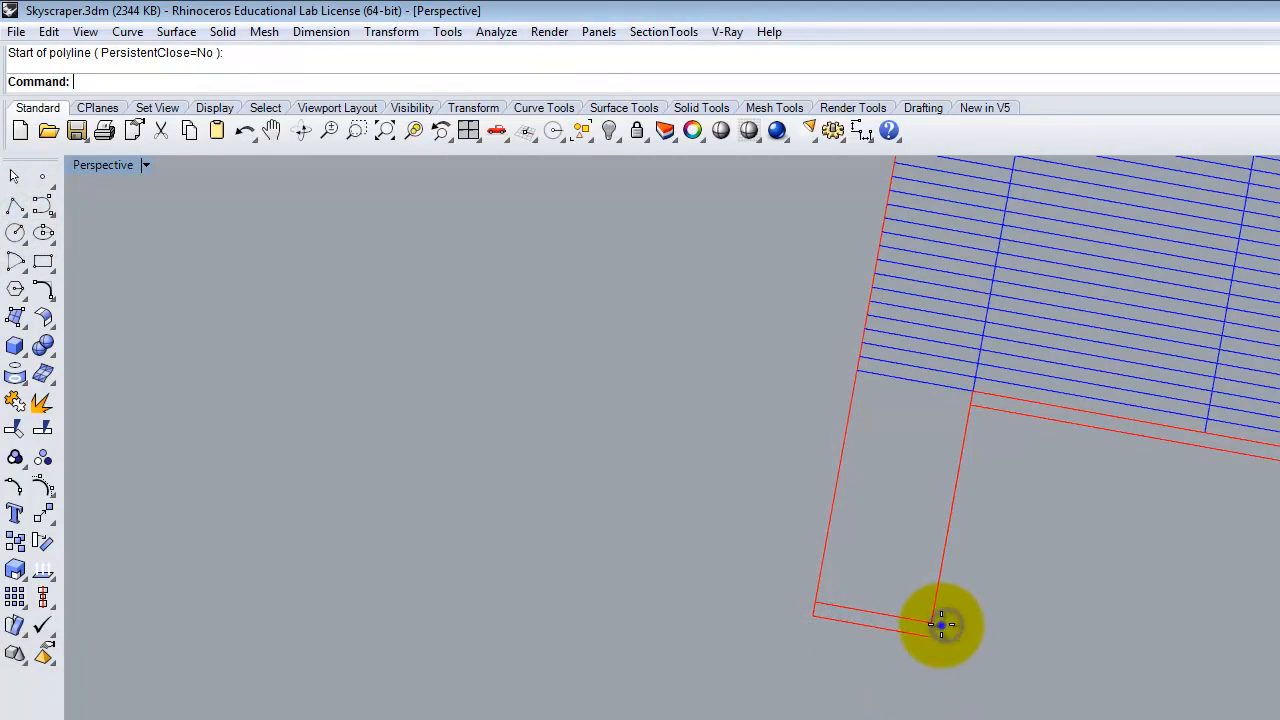
{"action": "right_click", "coordinate": [934, 623]}
{"action": "left_click", "coordinate": [934, 623]}
{"action": "left_click", "coordinate": [931, 634]}
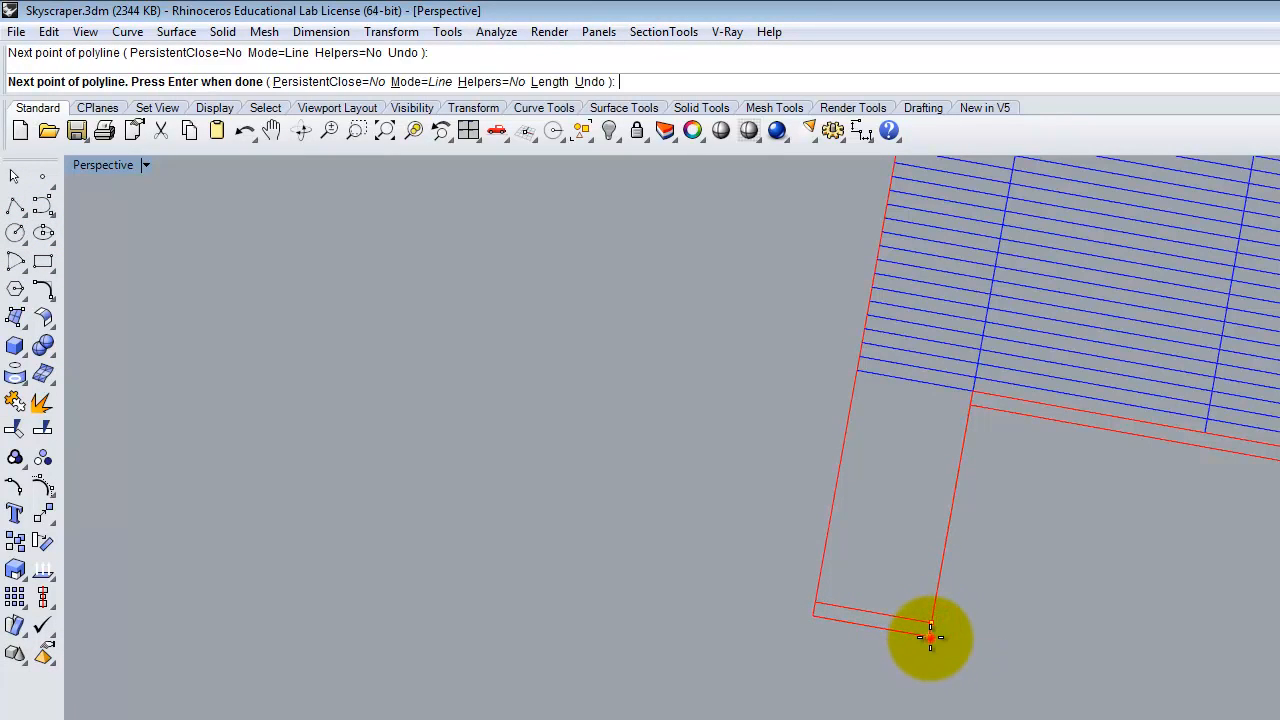
{"action": "right_click", "coordinate": [910, 624]}
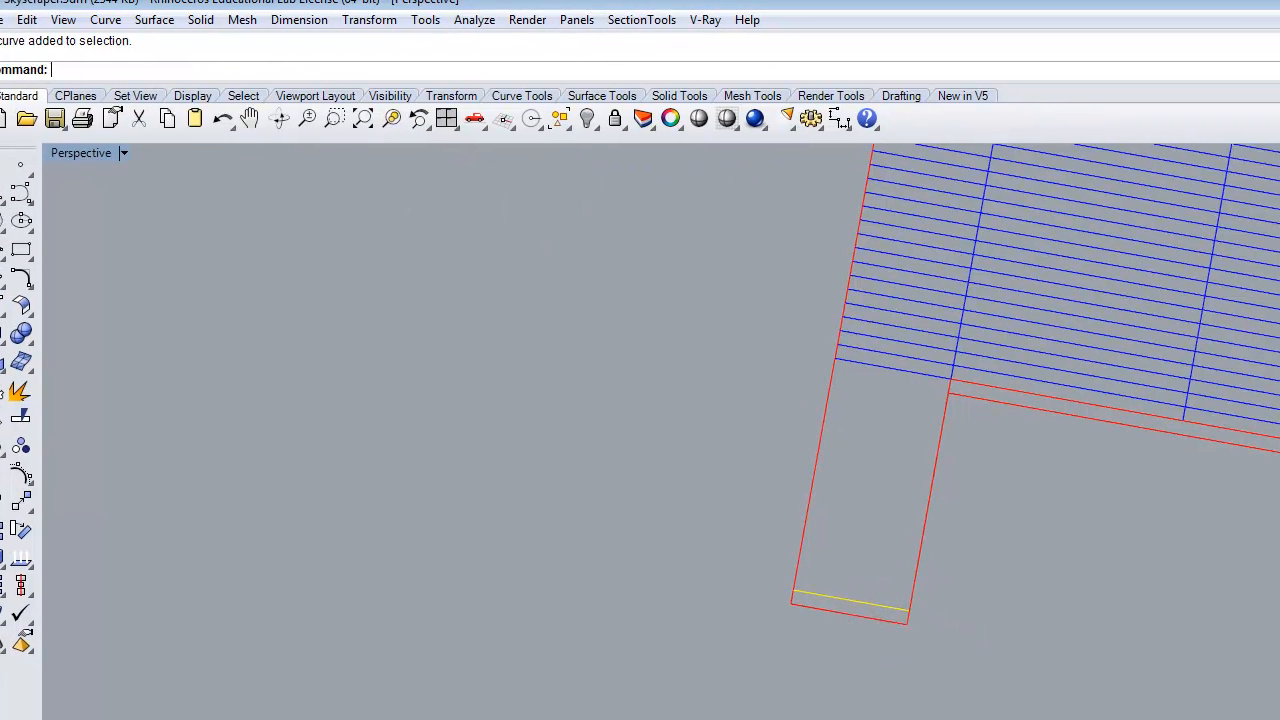
Step: Move the lower flap's original end edge to the Engrave layer
{"action": "right_click", "coordinate": [1179, 166]}
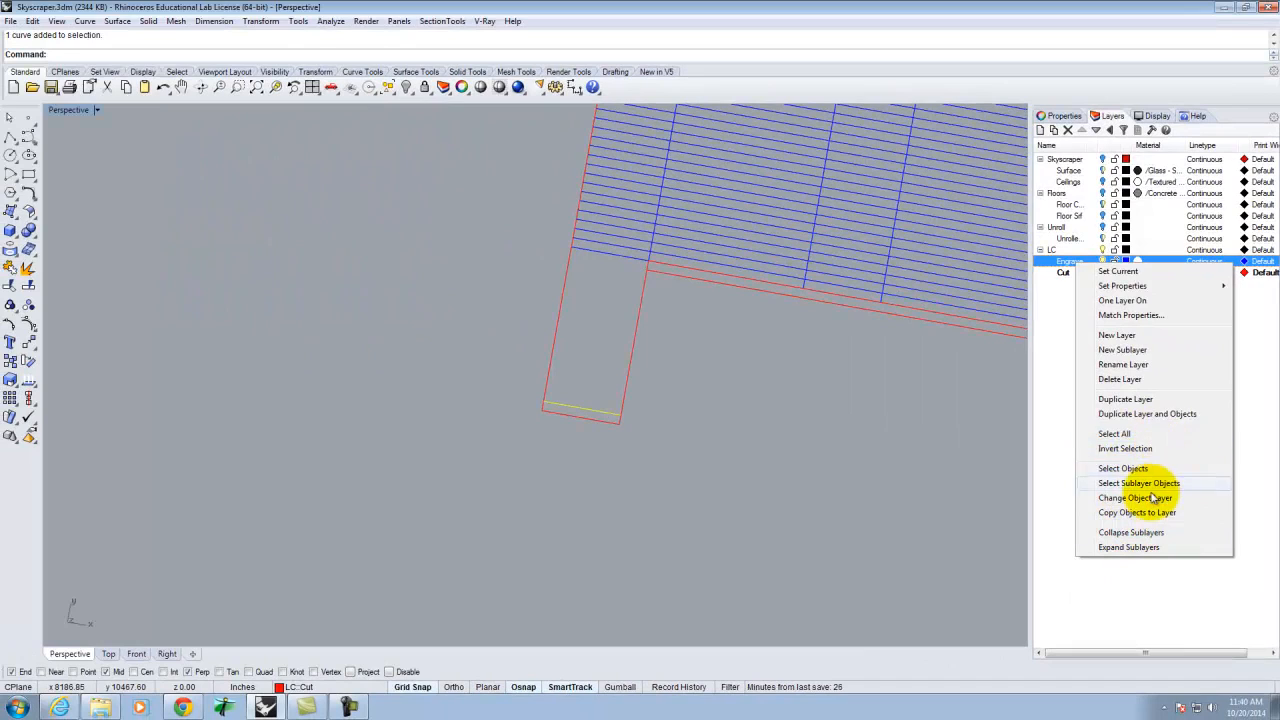
{"action": "left_click", "coordinate": [1152, 498]}
{"action": "left_click", "coordinate": [766, 349]}
{"action": "left_click", "coordinate": [702, 270]}
Step: Draw short polylines across the lower tab at both fold lines of the narrow strip and delete the offset segment between them
{"action": "left_click", "coordinate": [12, 135]}
{"action": "left_click", "coordinate": [796, 291]}
{"action": "left_click", "coordinate": [801, 299]}
{"action": "right_click", "coordinate": [800, 301]}
{"action": "right_click", "coordinate": [882, 302]}
{"action": "left_click", "coordinate": [882, 302]}
{"action": "left_click", "coordinate": [880, 312]}
{"action": "right_click", "coordinate": [880, 314]}
{"action": "left_click", "coordinate": [861, 308]}
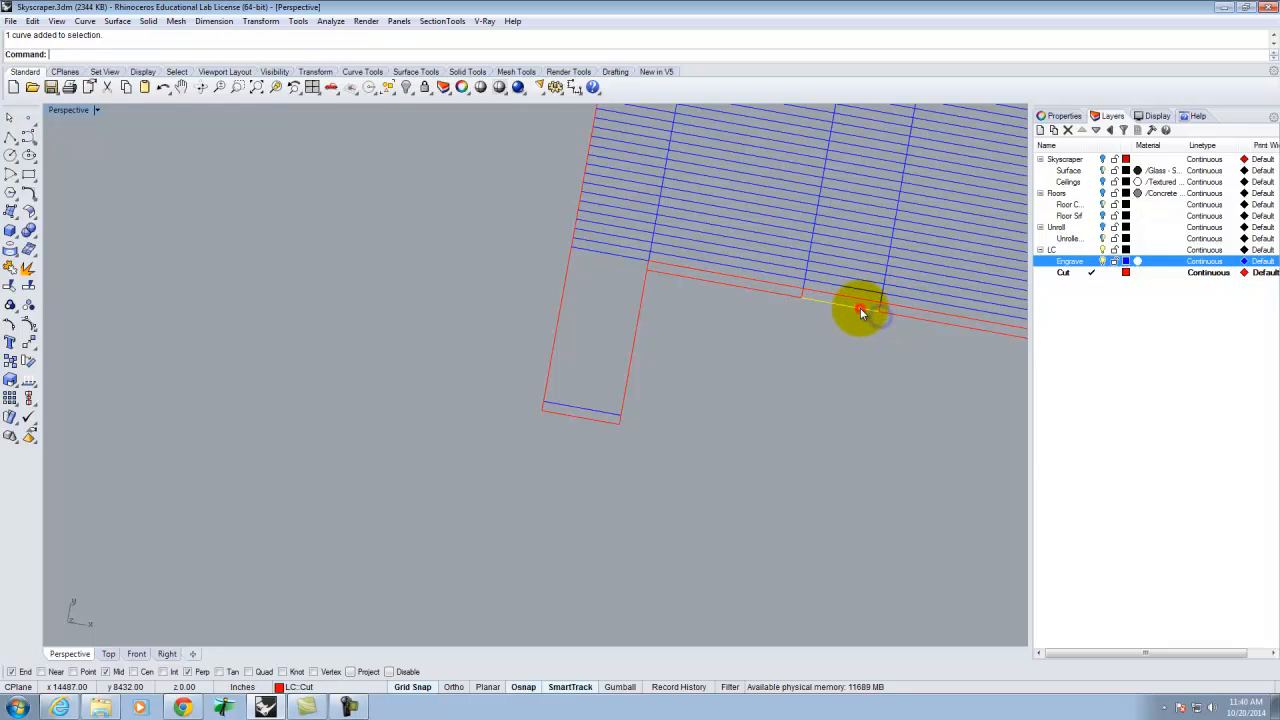
{"action": "key", "text": "Delete"}
Step: Draw short polylines from the facade's lower right corner to the ends of the two adjoining offset lines
{"action": "right_click_drag", "start_coordinate": [860, 311], "coordinate": [863, 372]}
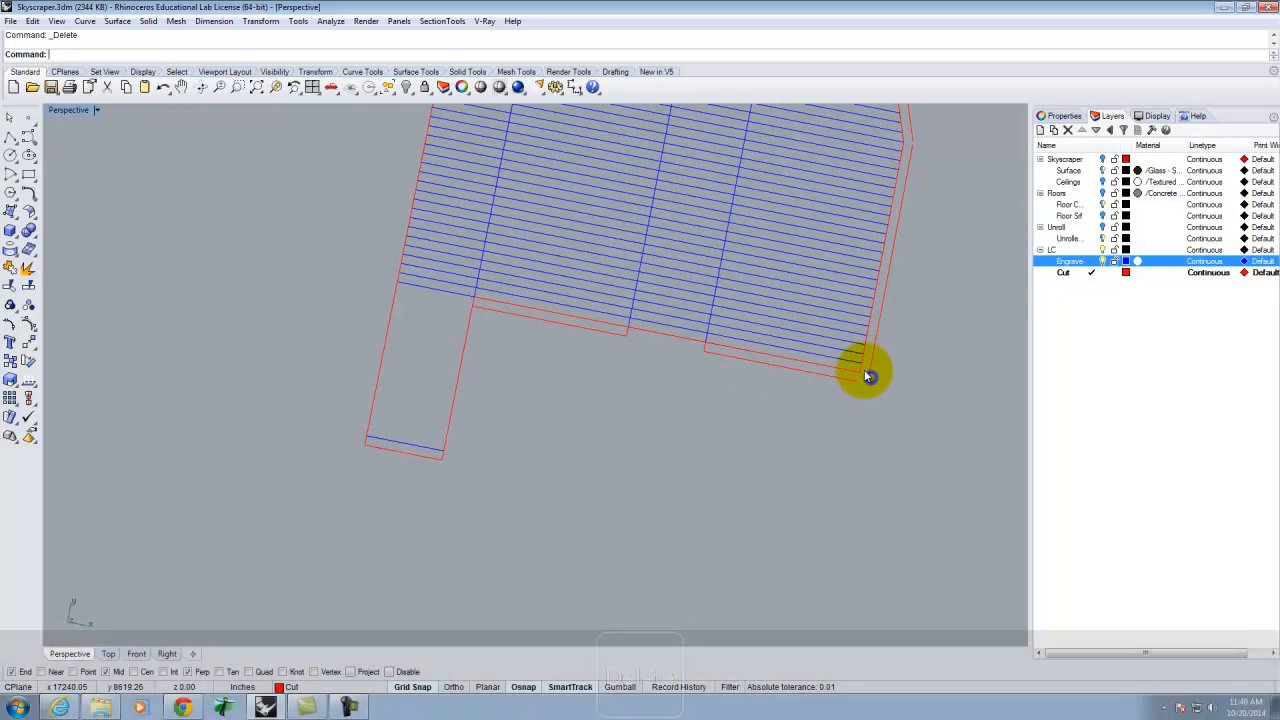
{"action": "right_click", "coordinate": [863, 370]}
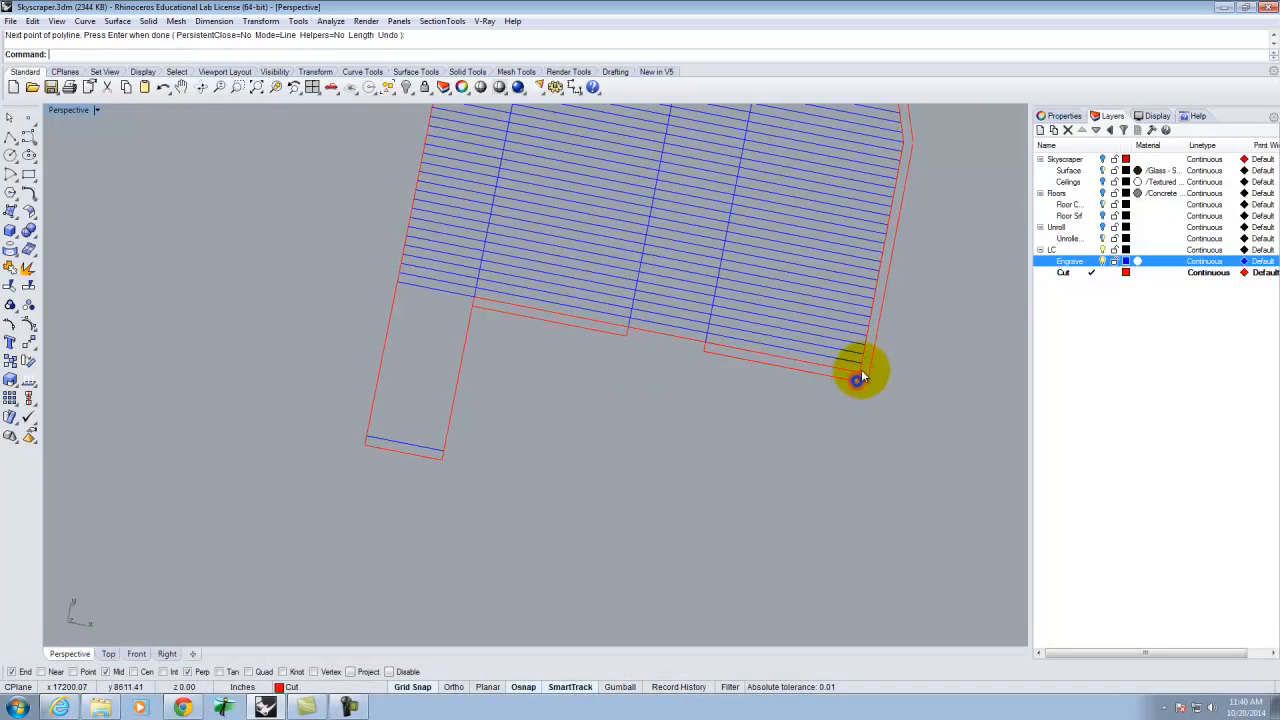
{"action": "left_click", "coordinate": [860, 372]}
{"action": "right_click", "coordinate": [858, 434]}
Step: Move the two facade bottom edge segments behind the glue tabs to the Engrave layer
{"action": "right_click_drag", "start_coordinate": [858, 434], "coordinate": [784, 417]}
{"action": "scroll", "coordinate": [730, 380], "scroll_direction": "up", "scroll_amount": 3}
{"action": "left_click", "coordinate": [594, 333]}
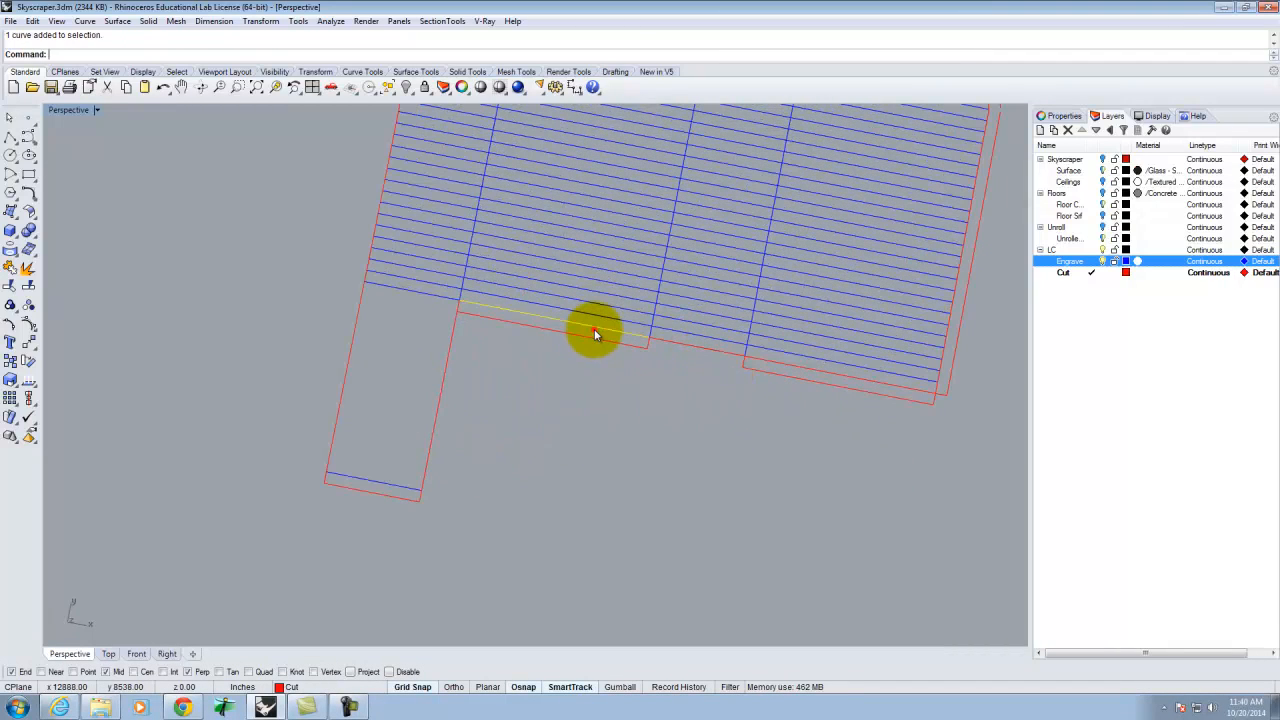
{"action": "left_click", "coordinate": [775, 362]}
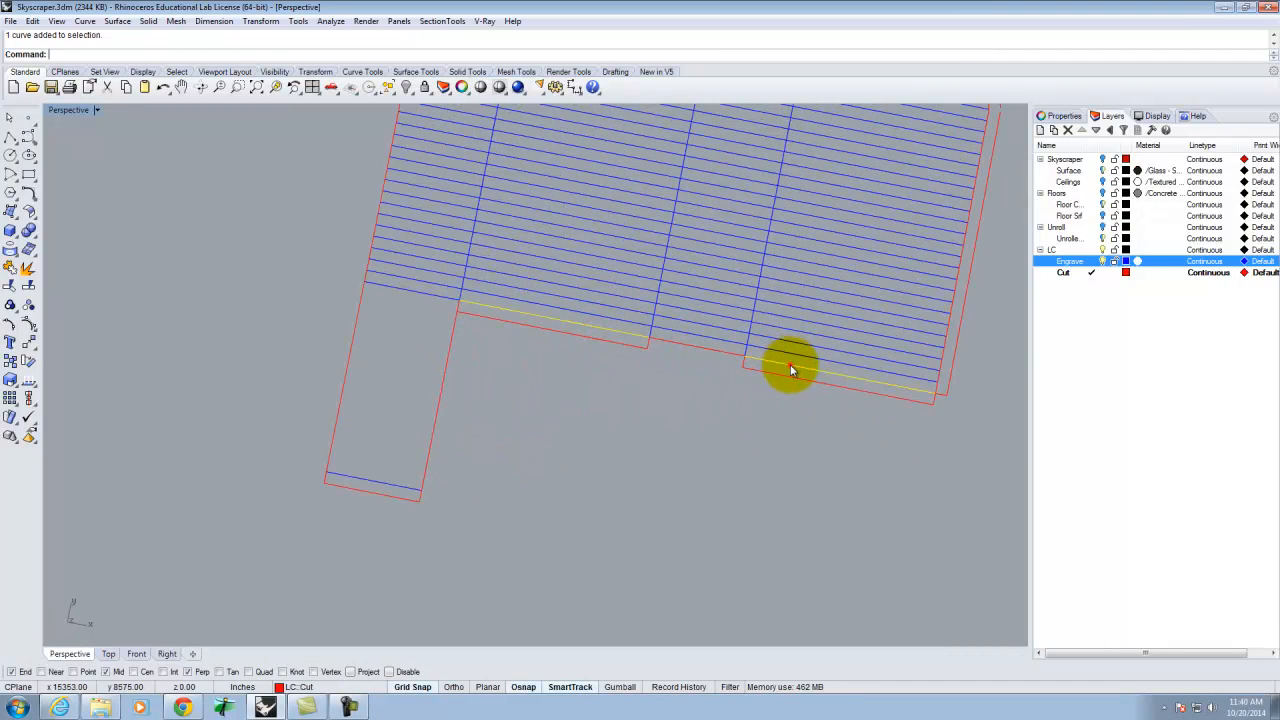
{"action": "right_click", "coordinate": [1075, 262]}
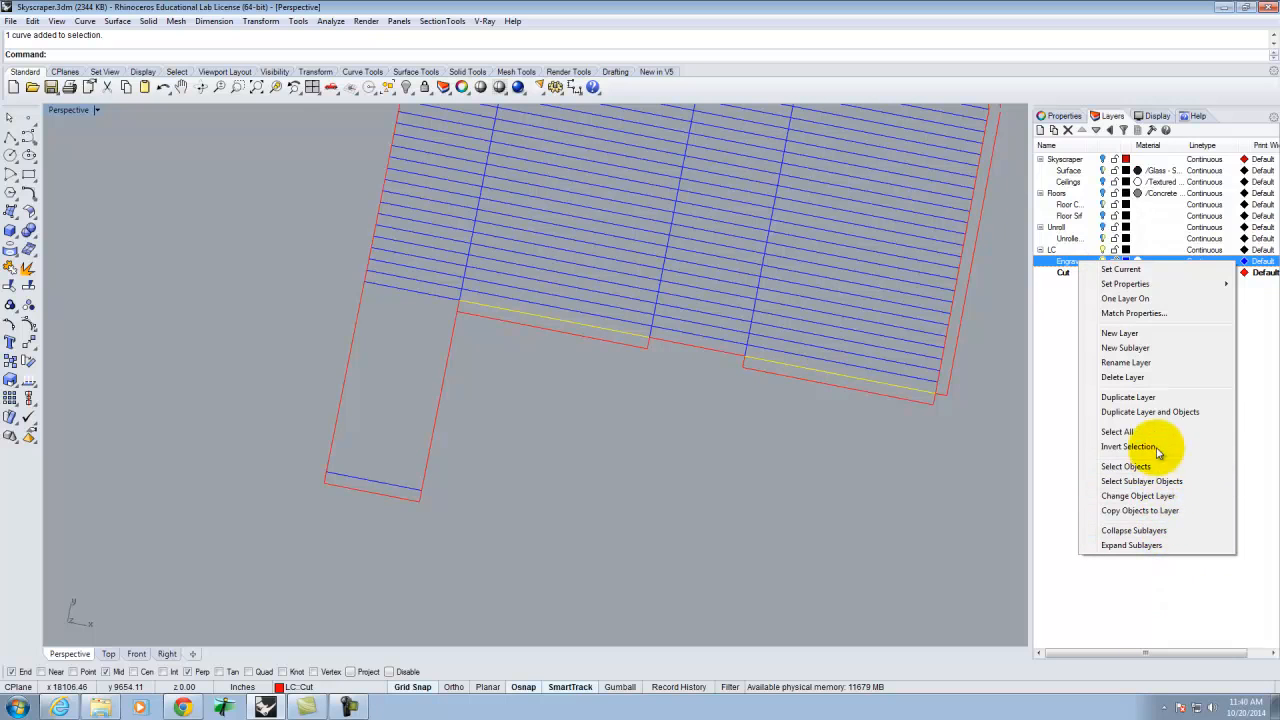
{"action": "left_click", "coordinate": [1141, 497]}
Step: Move both segments of the facade's bent right side edge to the Engrave layer
{"action": "scroll", "coordinate": [604, 432], "scroll_direction": "down", "scroll_amount": 8}
{"action": "scroll", "coordinate": [760, 318], "scroll_direction": "up", "scroll_amount": 8}
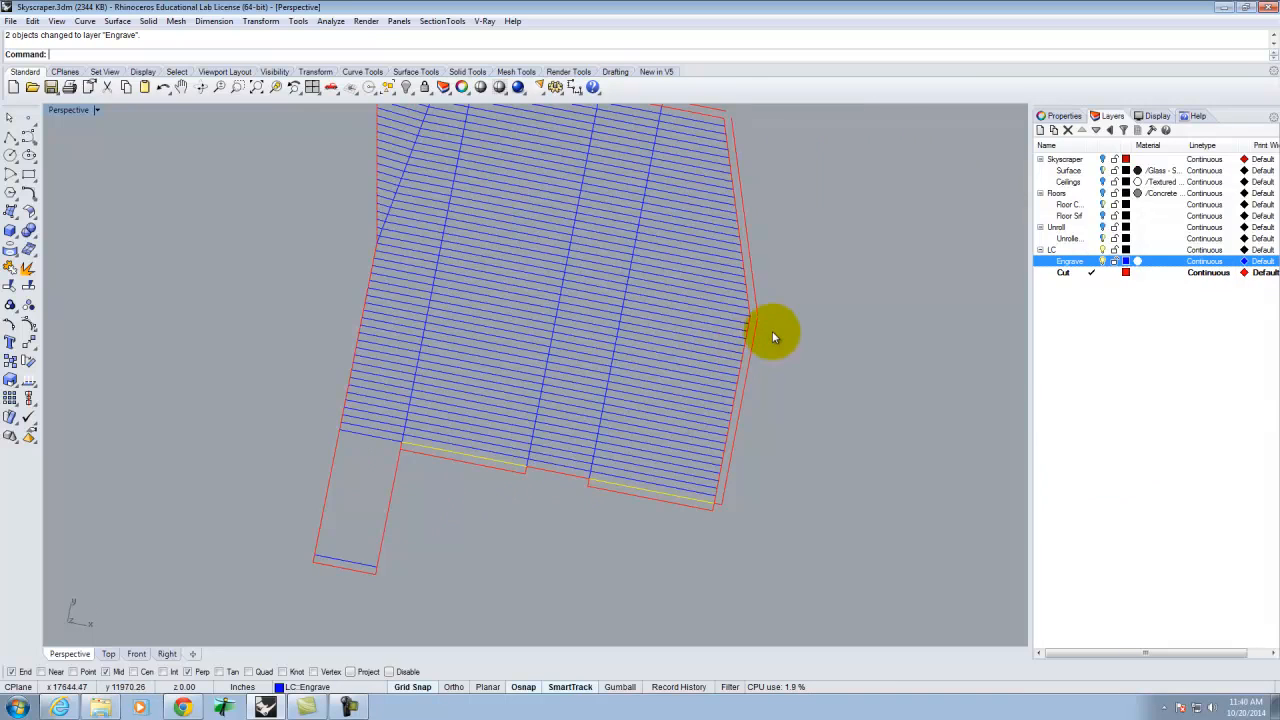
{"action": "left_click", "coordinate": [735, 331]}
{"action": "left_click", "coordinate": [737, 291], "text": "shift"}
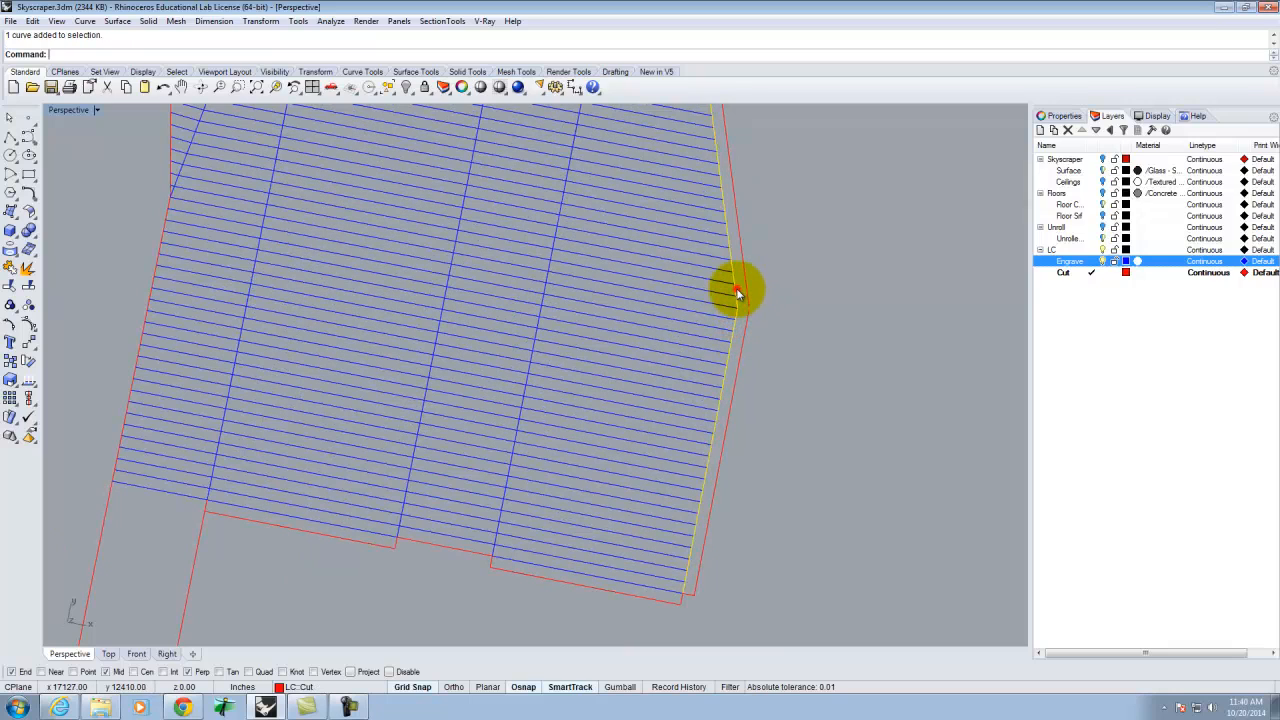
{"action": "right_click", "coordinate": [1068, 262]}
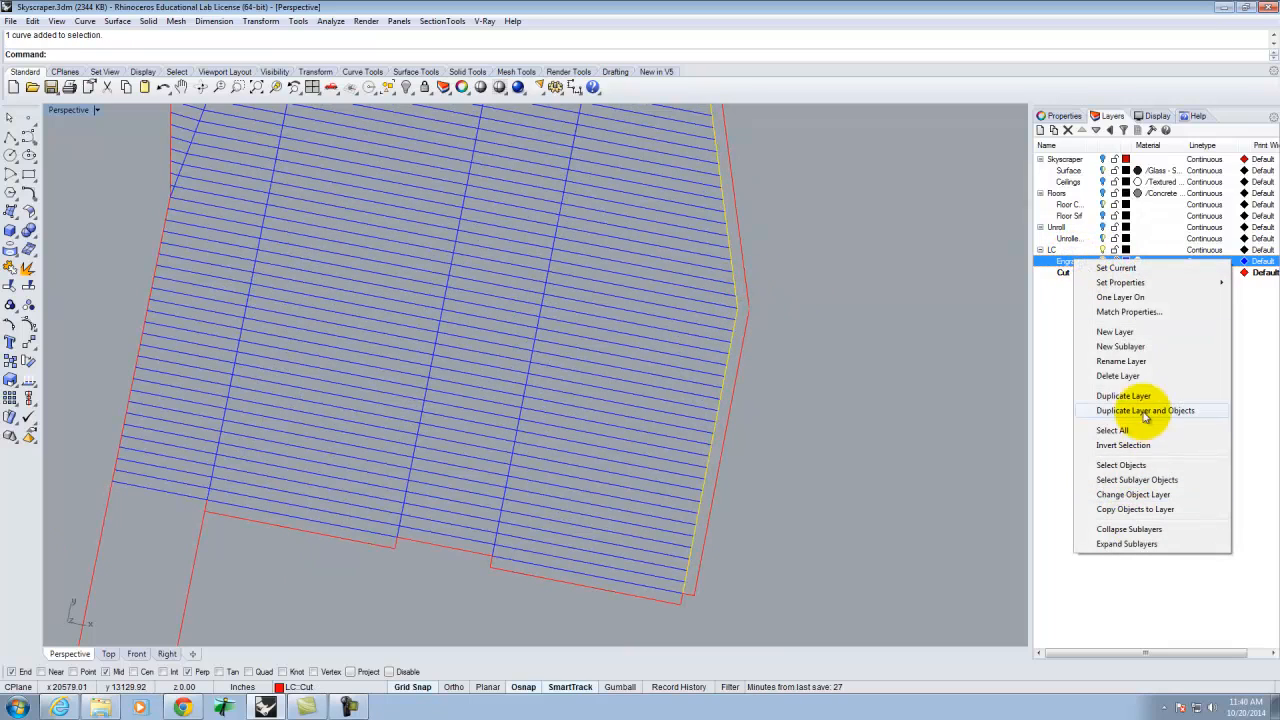
{"action": "left_click", "coordinate": [1141, 497]}
{"action": "left_click", "coordinate": [834, 380]}
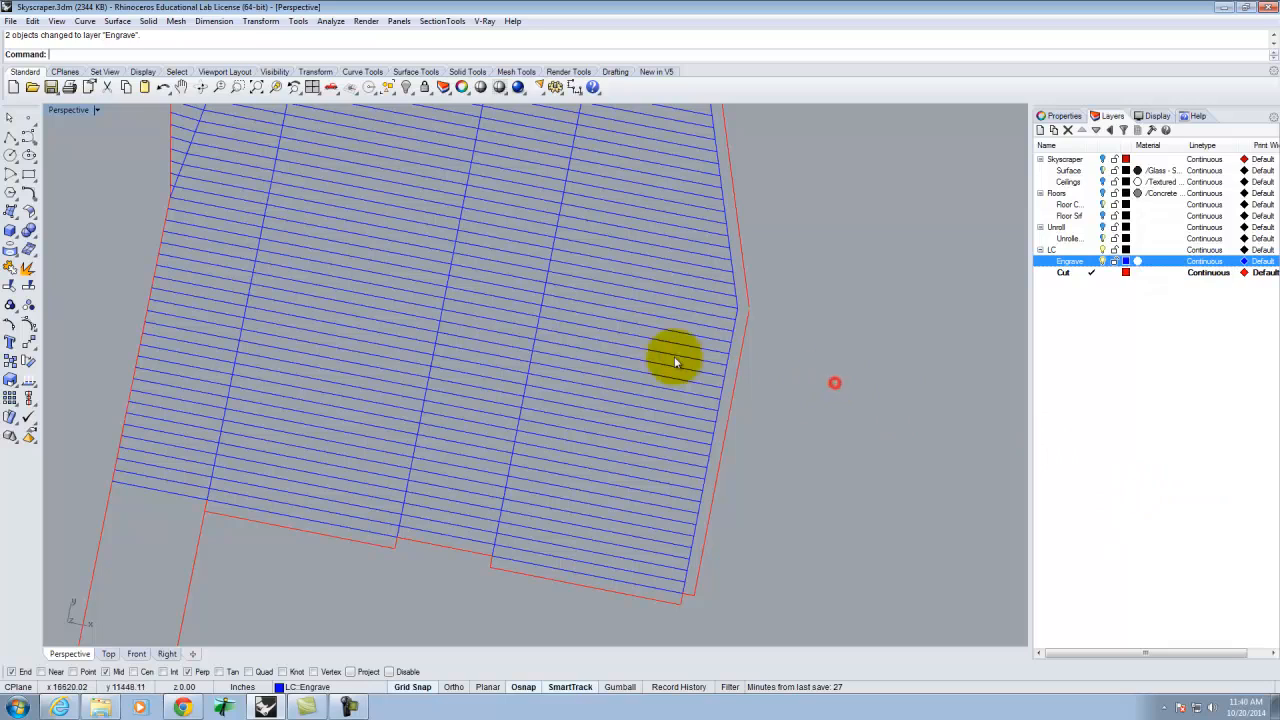
Step: Draw a short polyline connecting the right side edge to its offset outline at the bend
{"action": "left_click", "coordinate": [10, 137]}
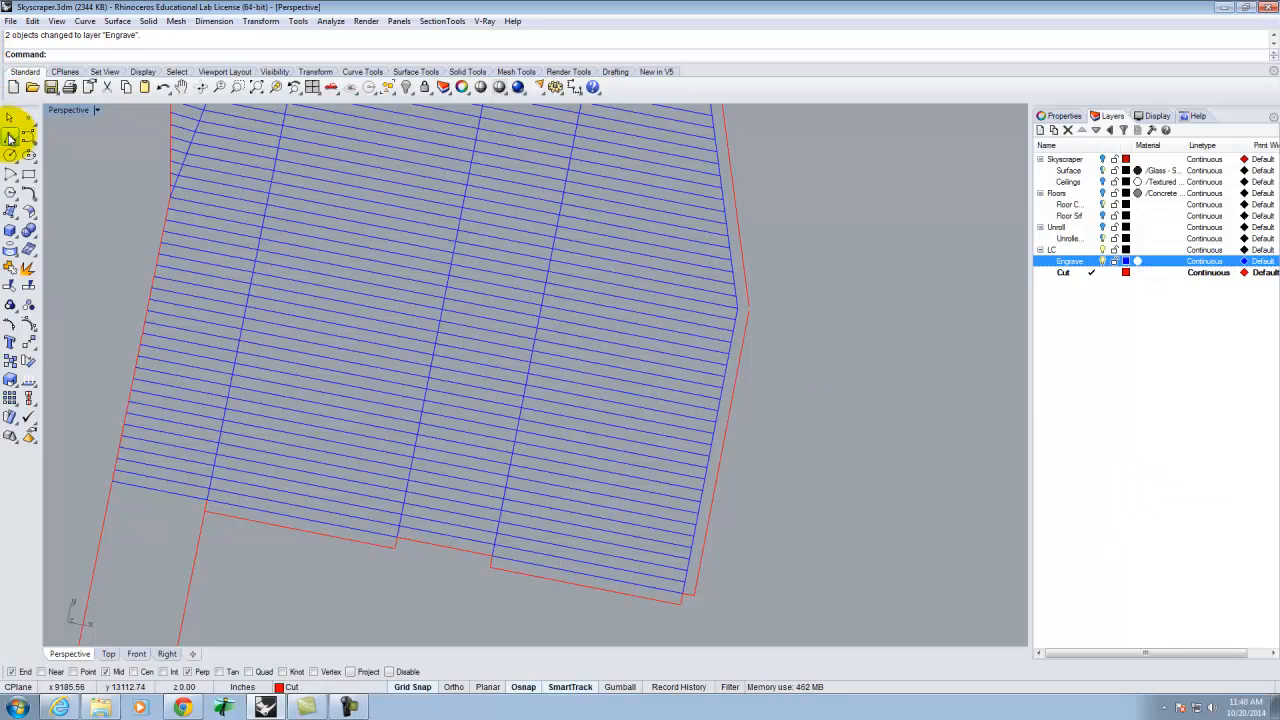
{"action": "left_click", "coordinate": [747, 311]}
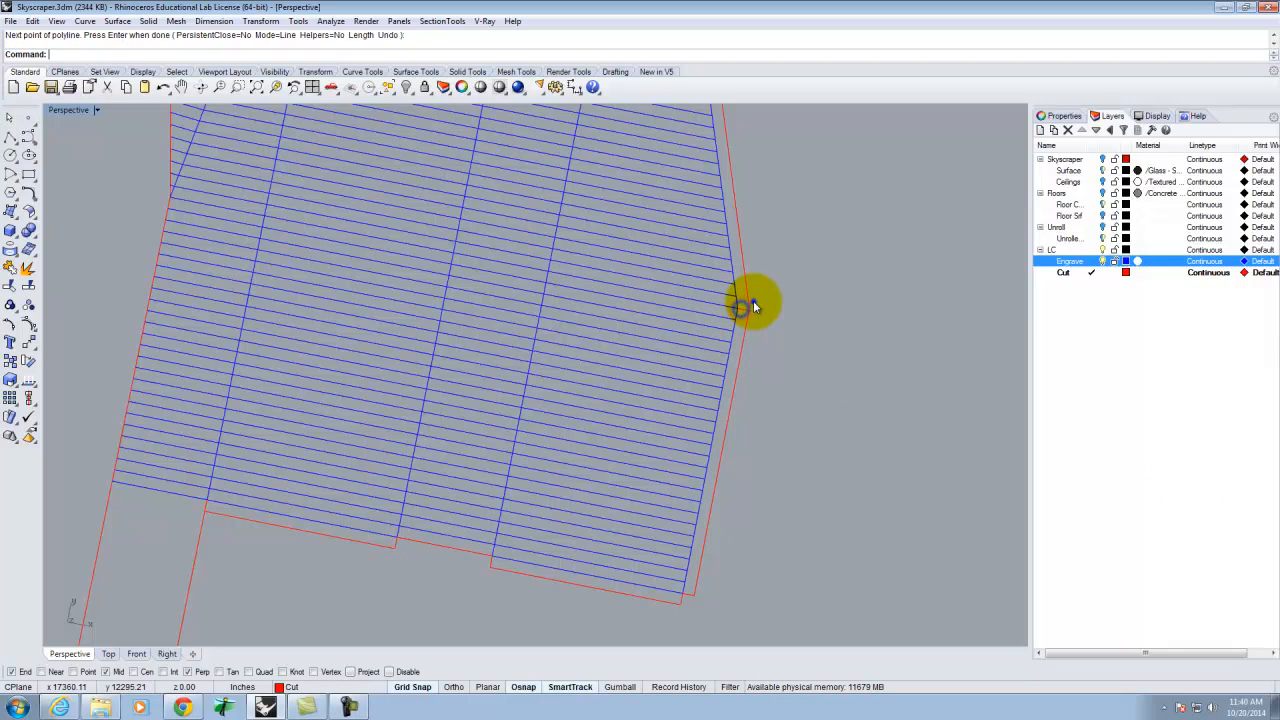
{"action": "left_click", "coordinate": [737, 307]}
{"action": "right_click", "coordinate": [737, 307]}
Step: Draw a short polyline closing the upper tab at the facade's upper right corner
{"action": "scroll", "coordinate": [814, 432], "scroll_direction": "down", "scroll_amount": 8}
{"action": "scroll", "coordinate": [756, 176], "scroll_direction": "up", "scroll_amount": 2}
{"action": "scroll", "coordinate": [757, 180], "scroll_direction": "up", "scroll_amount": 3}
{"action": "key", "text": "Return"}
{"action": "left_click", "coordinate": [778, 358]}
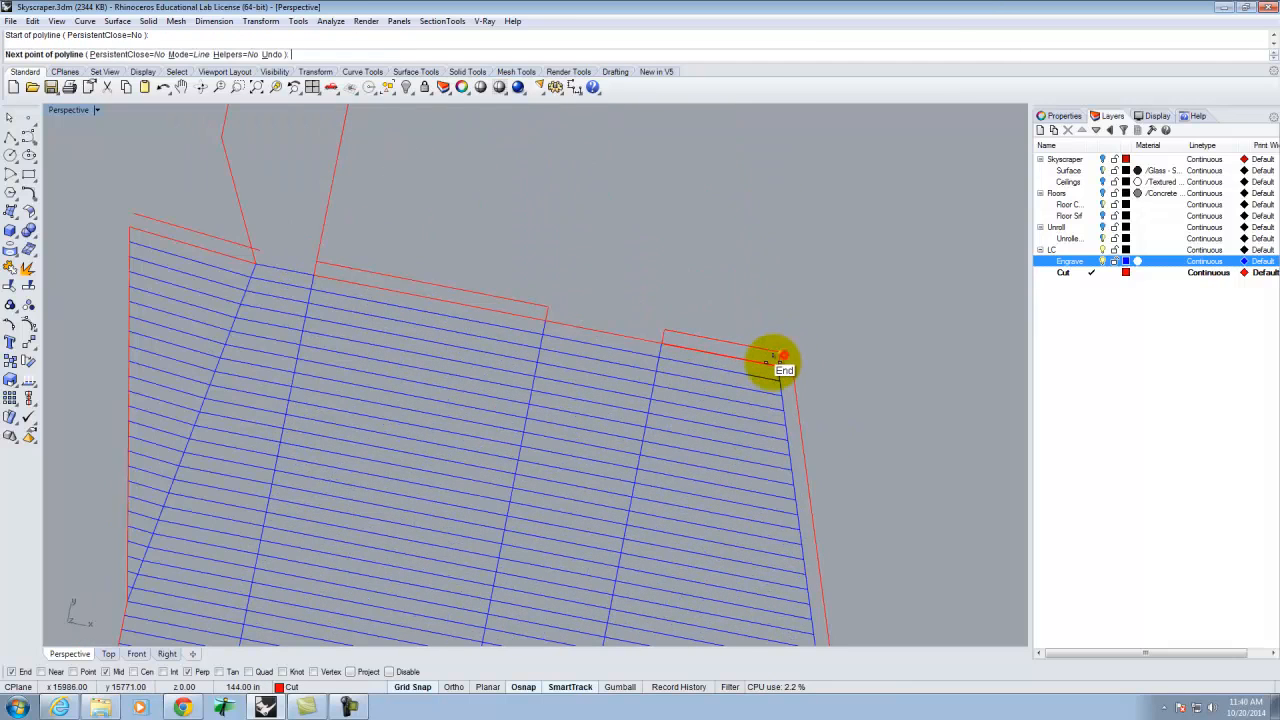
{"action": "left_click", "coordinate": [772, 365]}
{"action": "right_click", "coordinate": [852, 366]}
Step: Move the two facade top edge segments behind the glue tabs to the Engrave layer
{"action": "scroll", "coordinate": [824, 380], "scroll_direction": "down", "scroll_amount": 3}
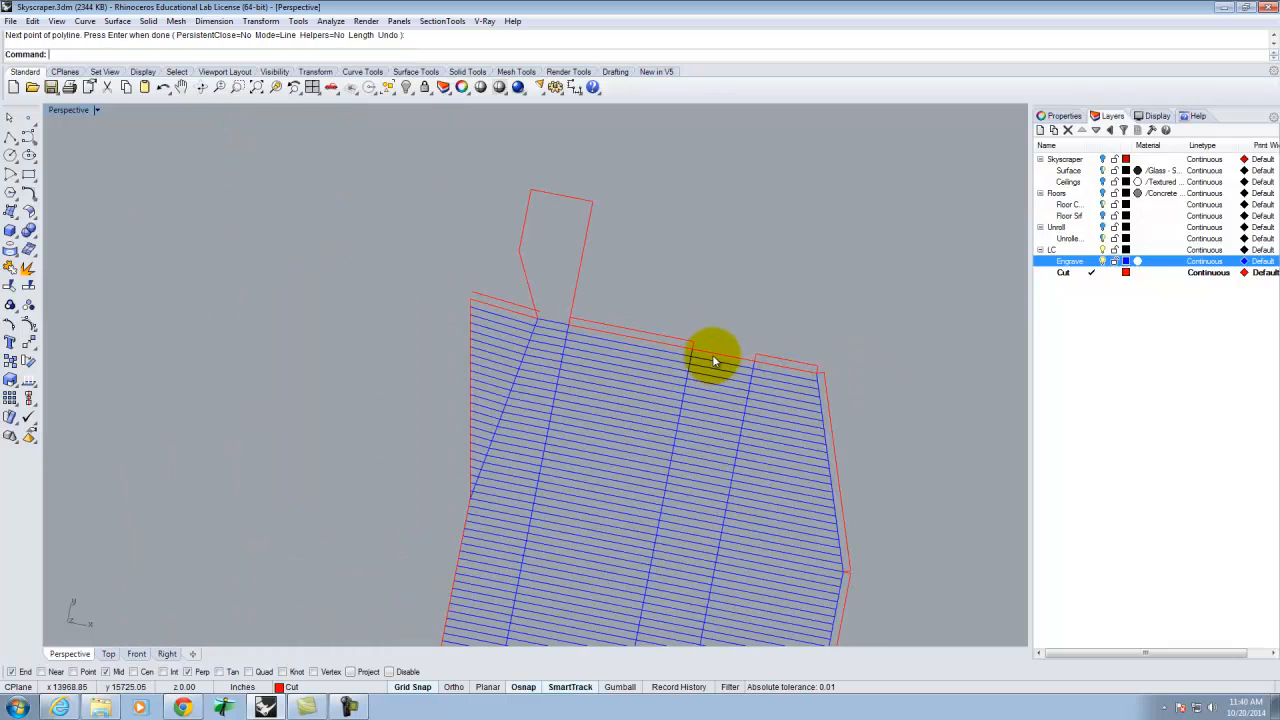
{"action": "right_click", "coordinate": [773, 370]}
{"action": "left_click", "coordinate": [687, 343]}
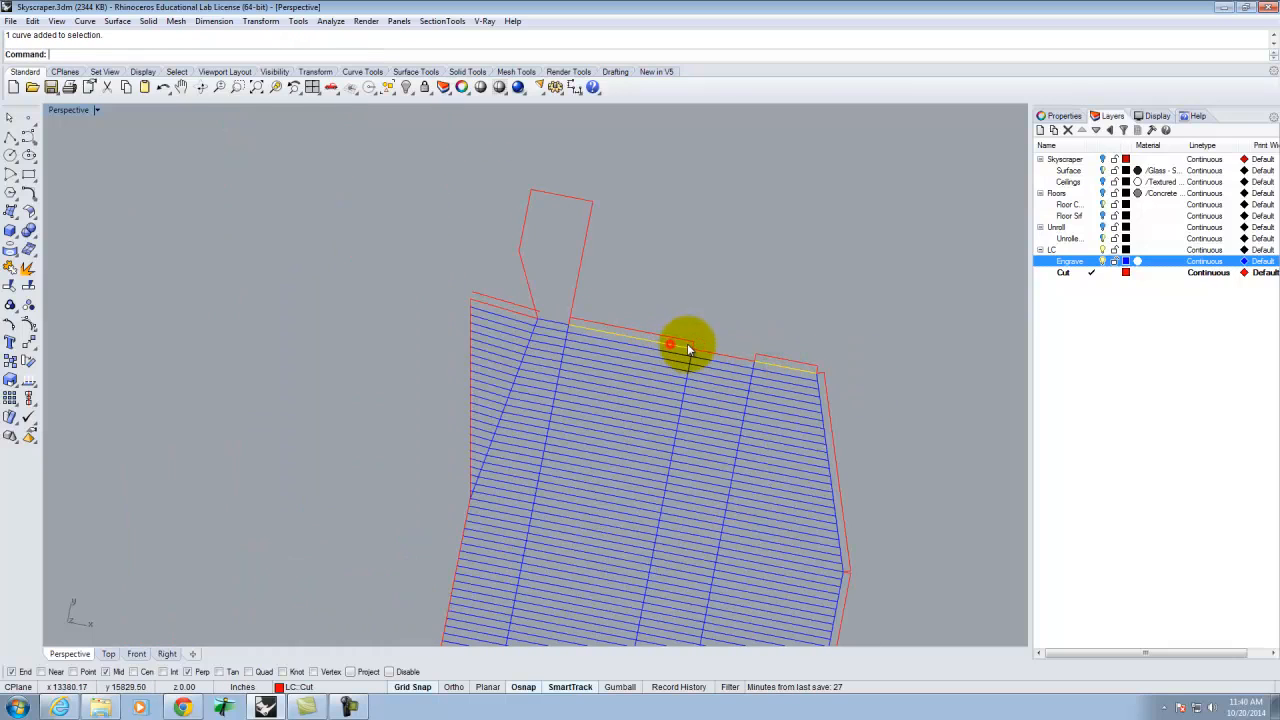
{"action": "right_click", "coordinate": [1070, 263]}
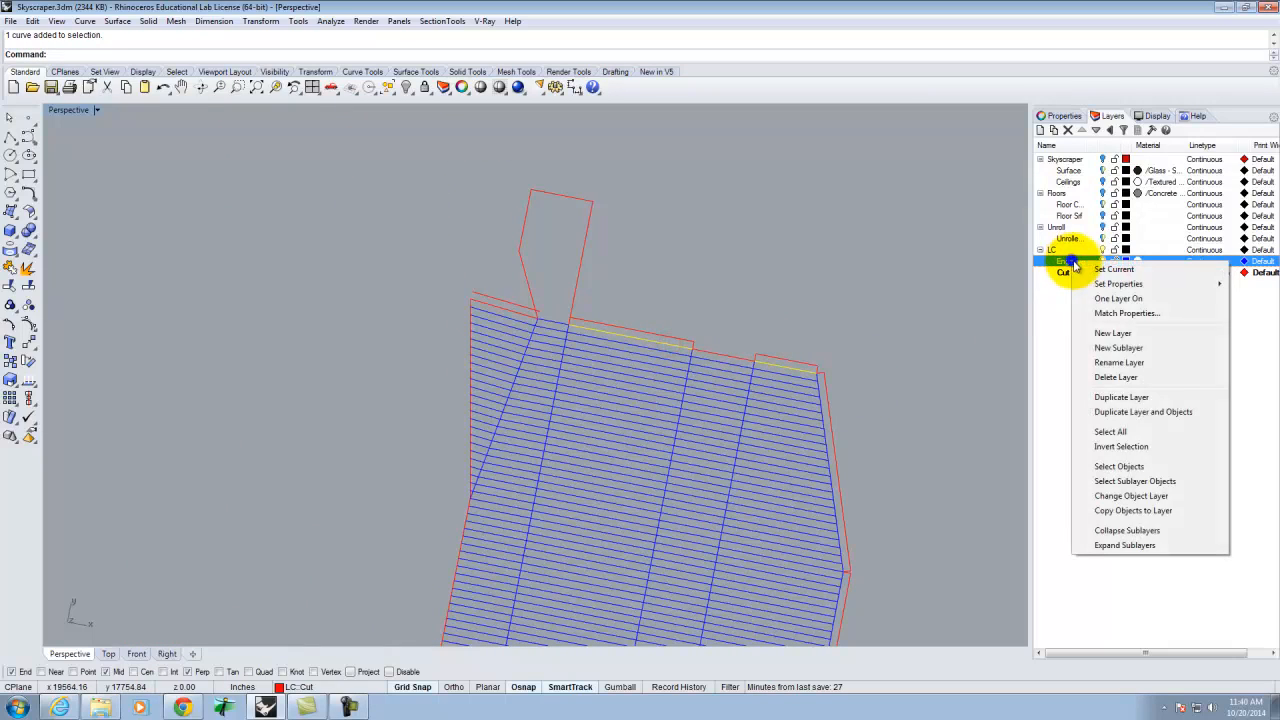
{"action": "left_click", "coordinate": [1142, 497]}
{"action": "key", "text": "Escape"}
Step: Offset the upper flap's end edge outward by the same 12' distance and move the original edge to the Engrave layer
{"action": "scroll", "coordinate": [515, 152], "scroll_direction": "up", "scroll_amount": 2}
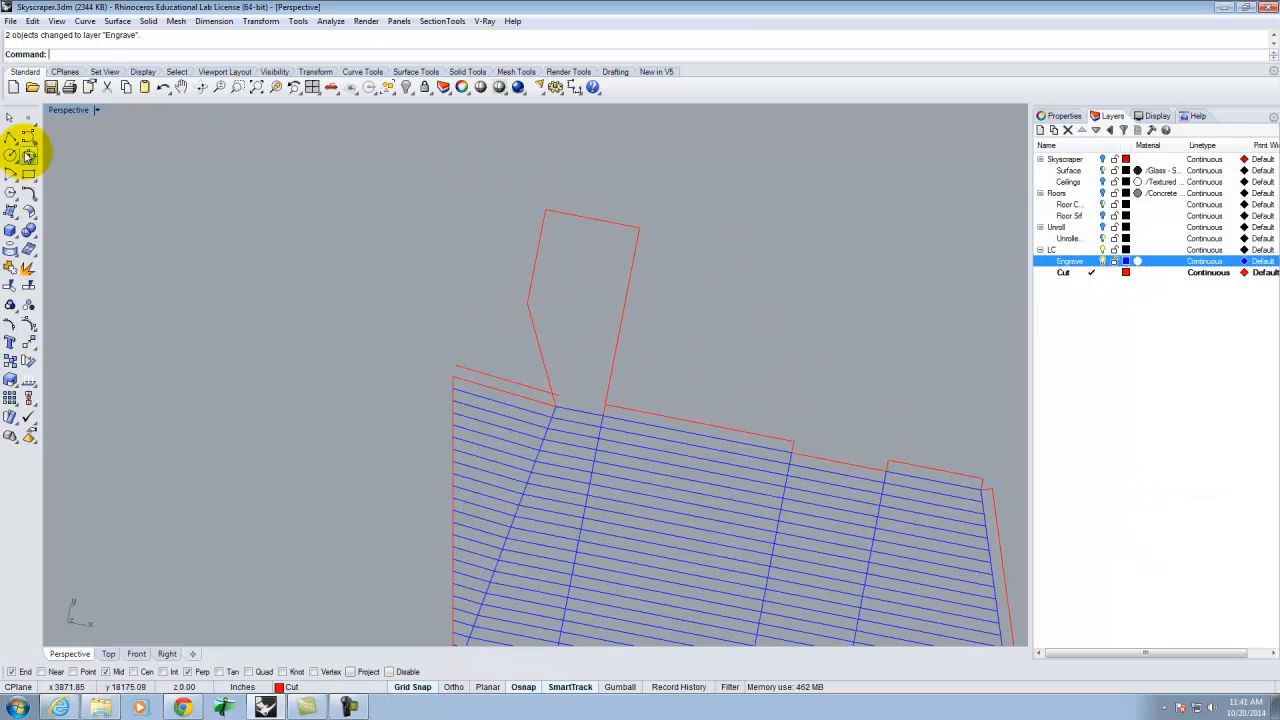
{"action": "key", "text": "Return"}
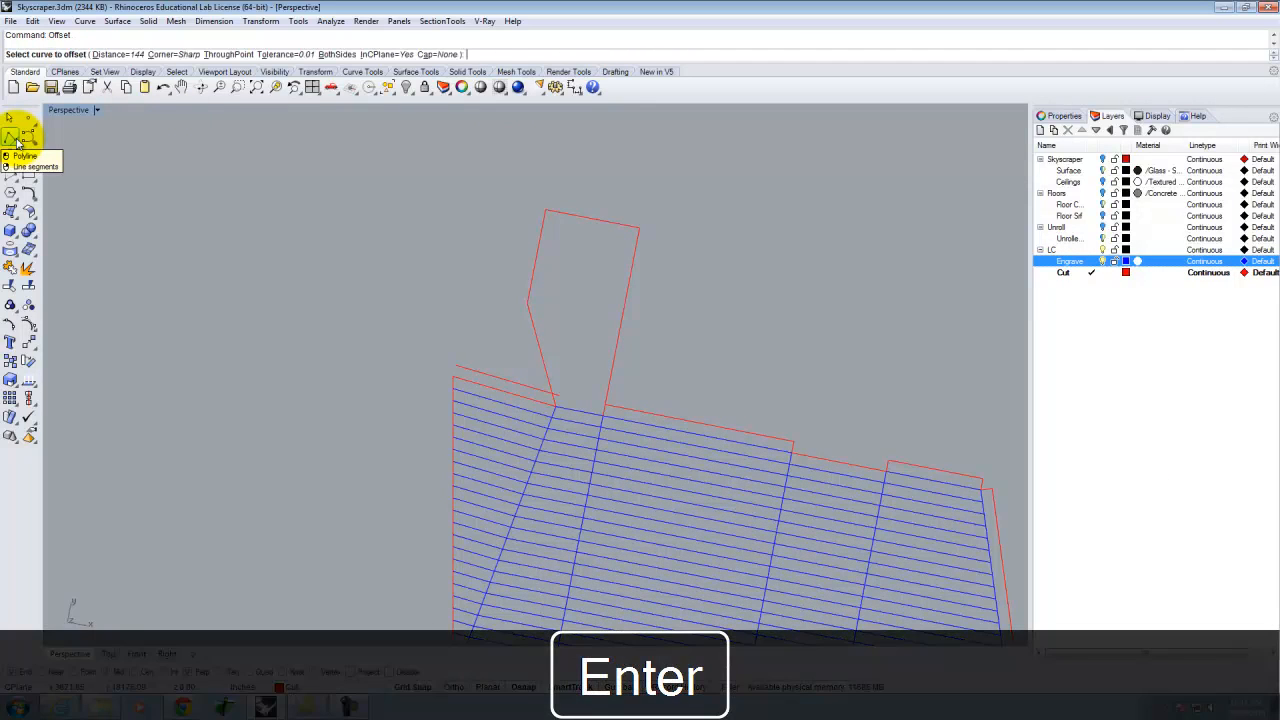
{"action": "left_click", "coordinate": [582, 216]}
{"action": "left_click", "coordinate": [602, 180]}
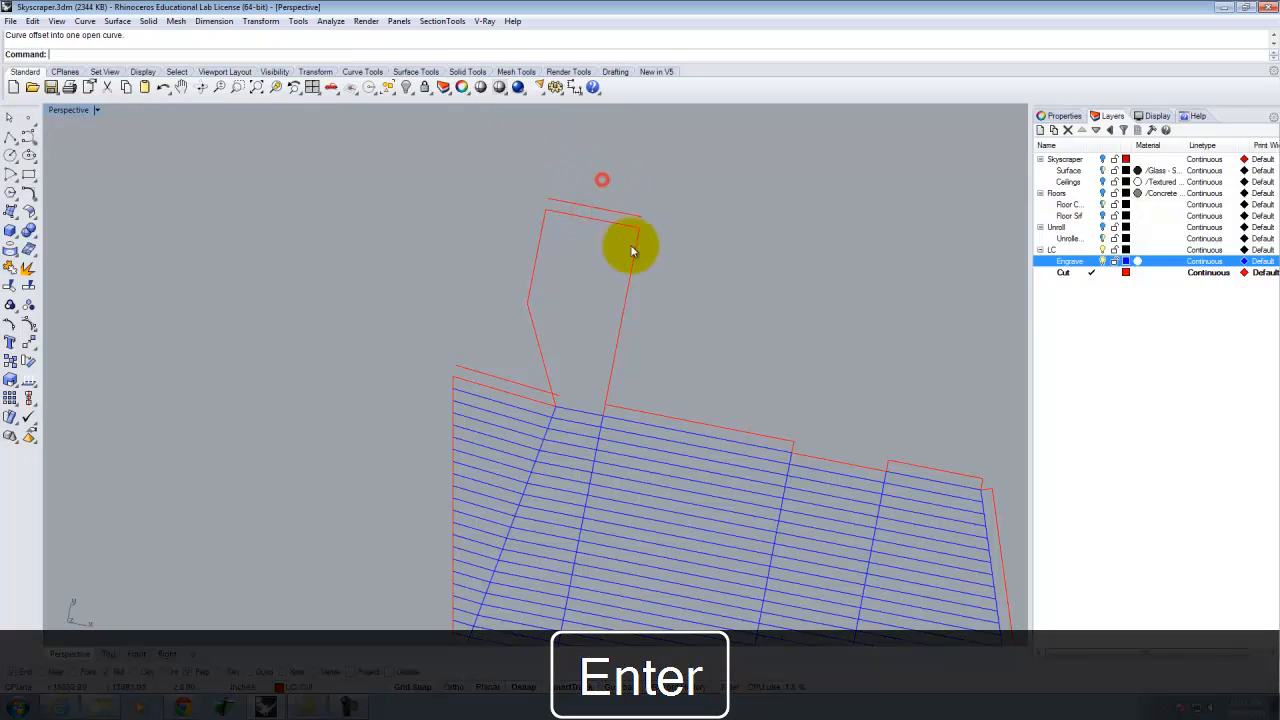
{"action": "left_click", "coordinate": [614, 222]}
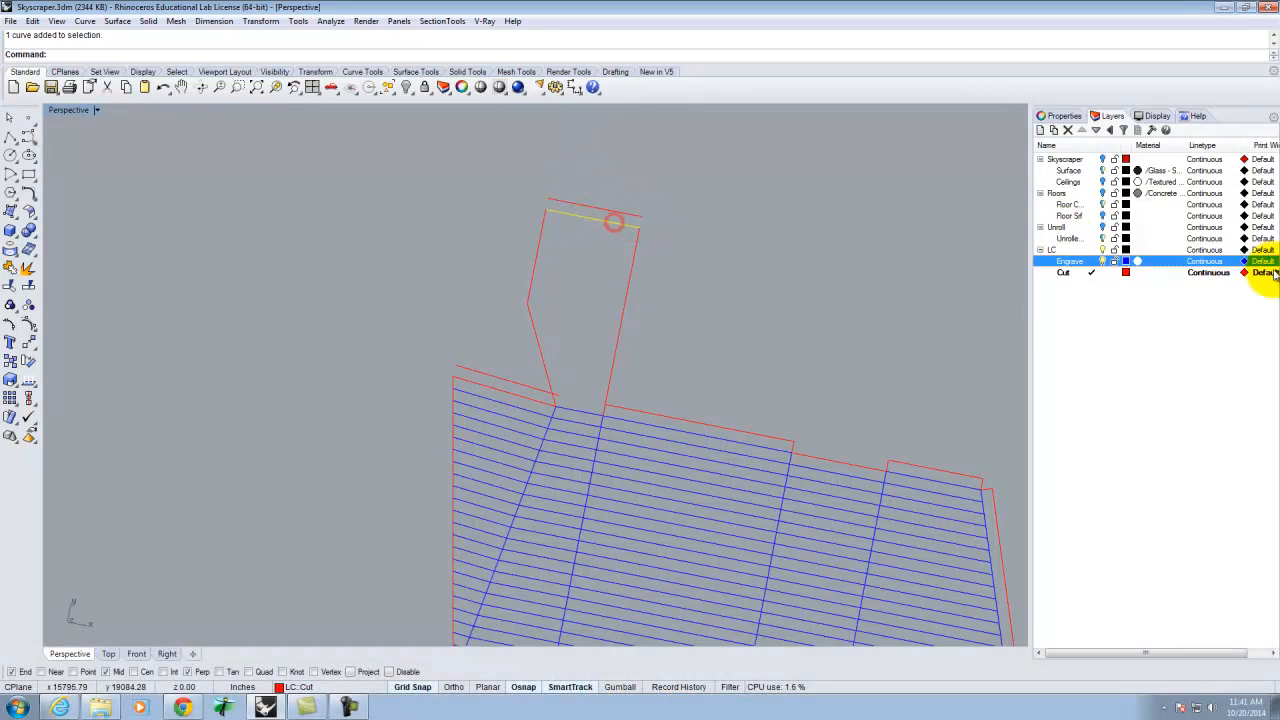
{"action": "right_click", "coordinate": [1082, 263]}
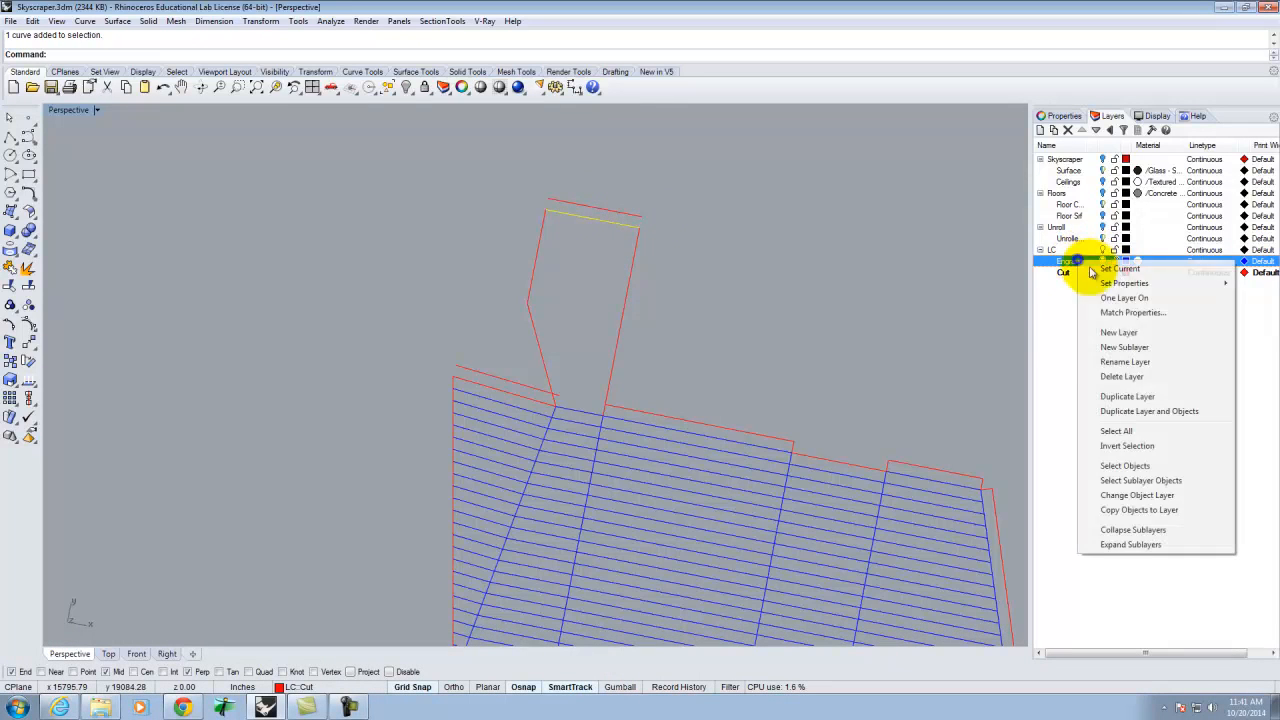
{"action": "left_click", "coordinate": [1128, 497]}
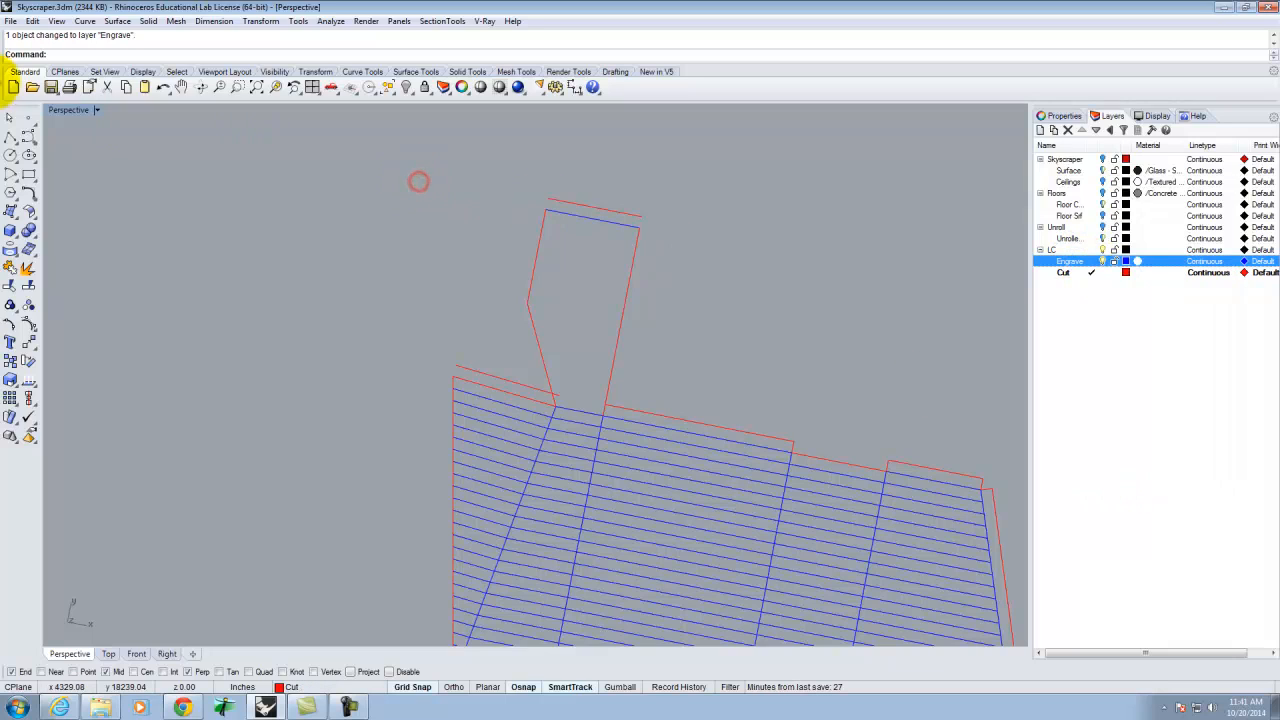
Step: Draw short polylines connecting the upper flap's end corners to both ends of its offset line
{"action": "left_click", "coordinate": [10, 140]}
{"action": "left_click", "coordinate": [644, 234]}
{"action": "left_click", "coordinate": [648, 216]}
{"action": "right_click", "coordinate": [648, 214]}
{"action": "right_click", "coordinate": [562, 206]}
{"action": "left_click", "coordinate": [547, 210]}
{"action": "left_click", "coordinate": [551, 201]}
{"action": "right_click", "coordinate": [551, 201]}
Step: Draw a short polyline closing the outer left end of the slanted side panel's upper tab
{"action": "scroll", "coordinate": [460, 380], "scroll_direction": "up", "scroll_amount": 5}
{"action": "right_click", "coordinate": [428, 364]}
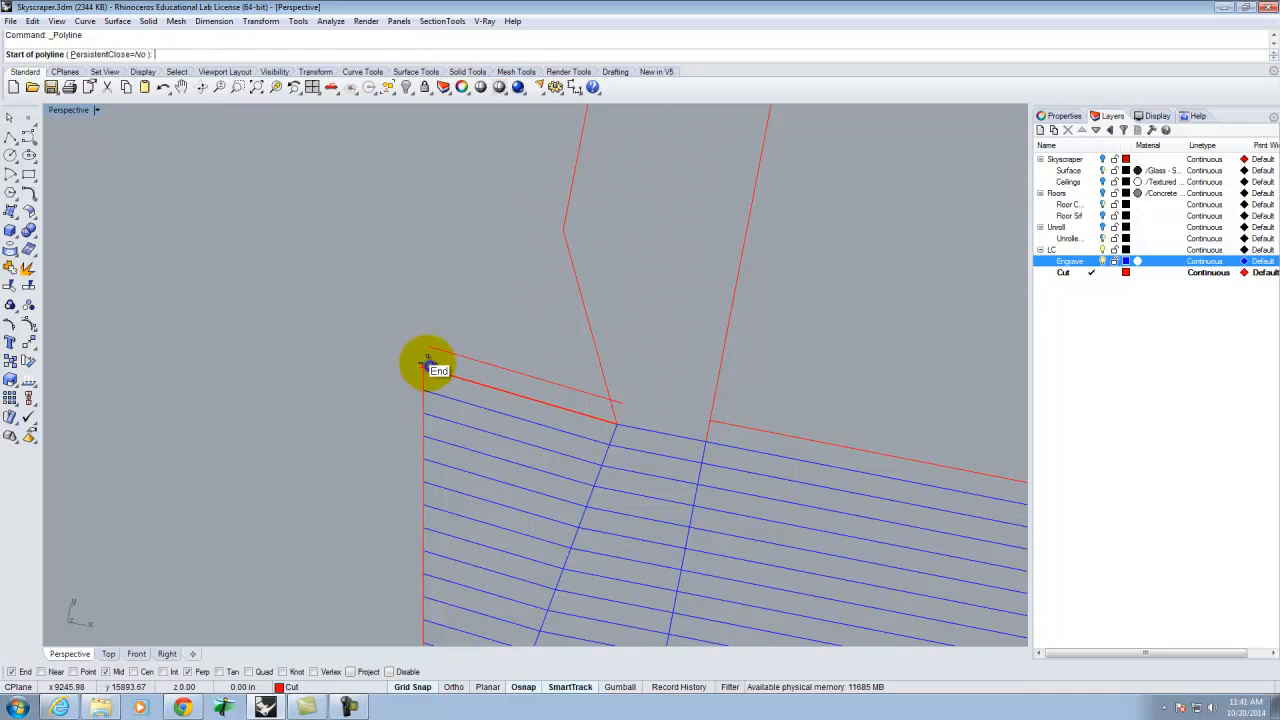
{"action": "left_click", "coordinate": [428, 358]}
{"action": "left_click", "coordinate": [430, 354]}
{"action": "right_click", "coordinate": [430, 354]}
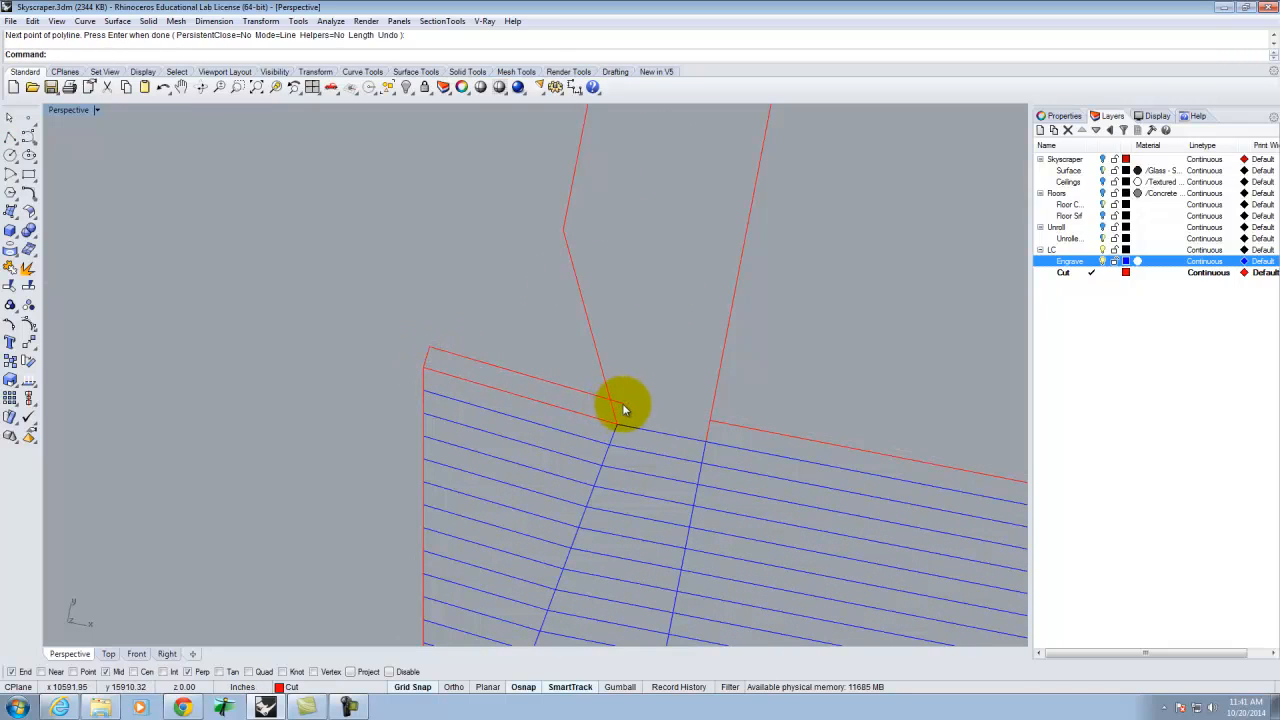
{"action": "type", "text": "Trim"}
{"action": "key", "text": "Return"}
{"action": "left_click", "coordinate": [620, 403]}
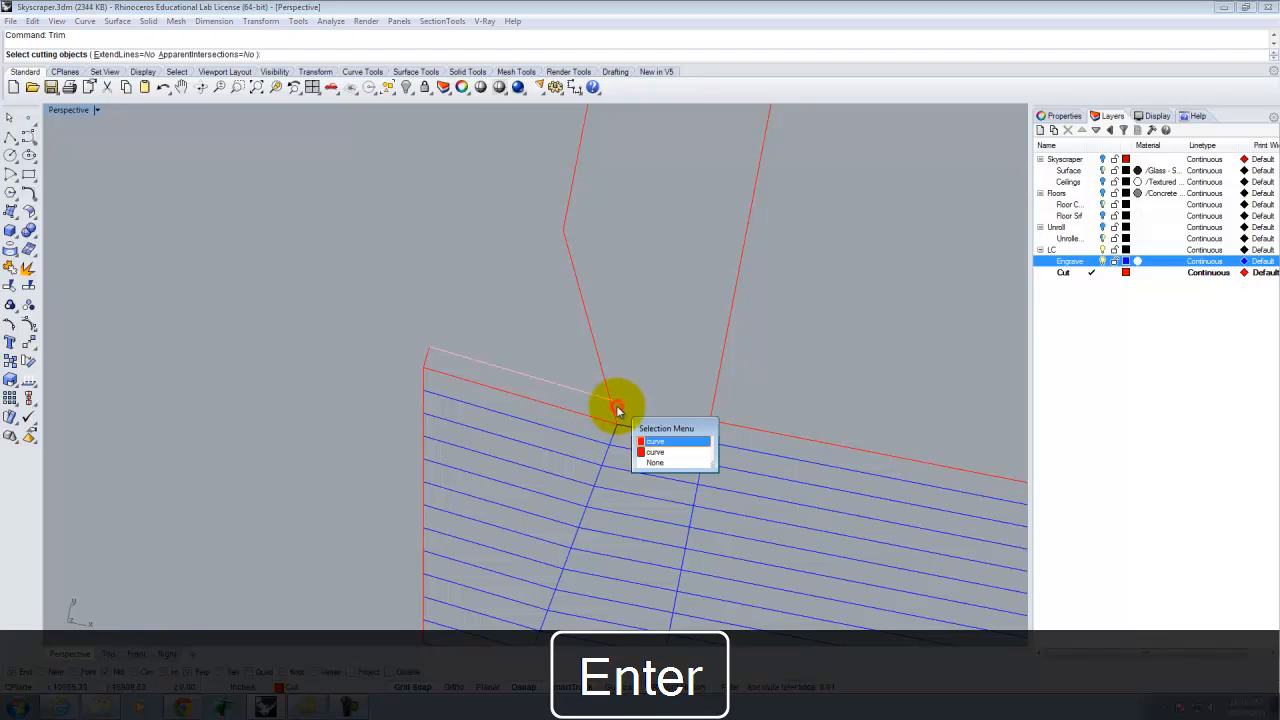
{"action": "left_click", "coordinate": [677, 440]}
{"action": "key", "text": "Escape"}
{"action": "key", "text": "Return"}
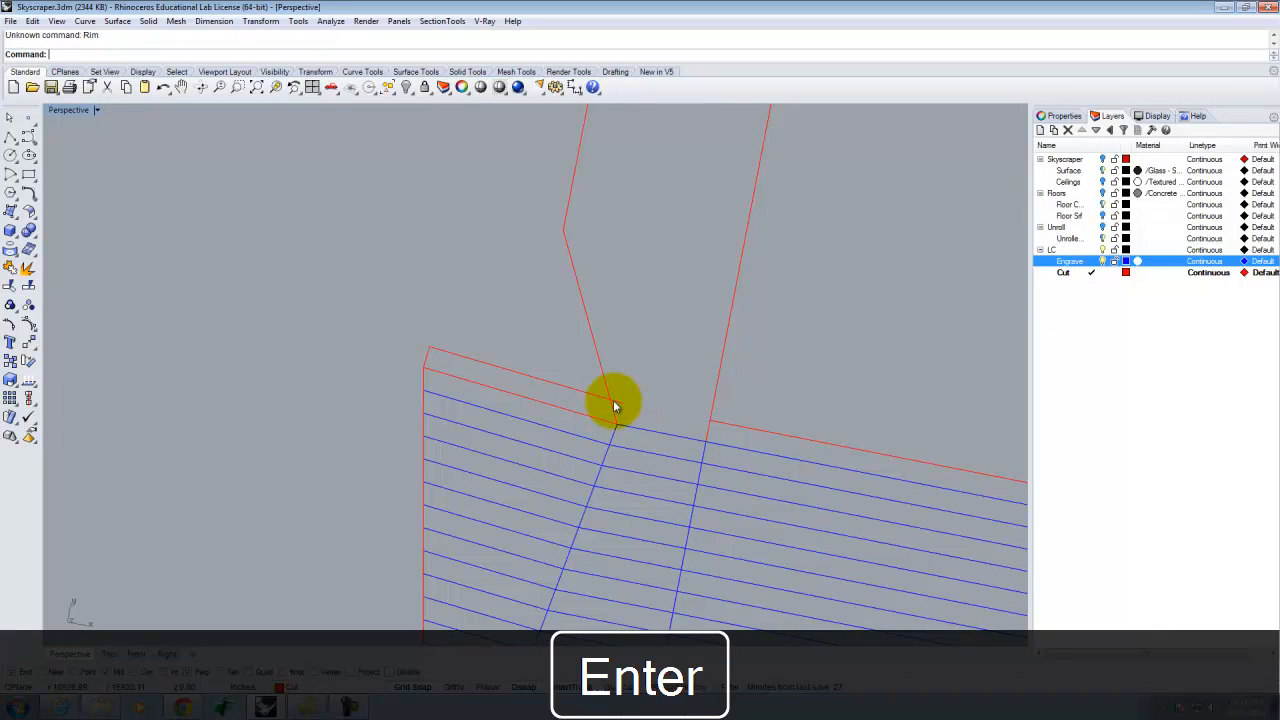
Step: Trim the end of the slanted side panel's tab line where it crosses the upper flap's edge
{"action": "type", "text": "Trim"}
{"action": "key", "text": "Return"}
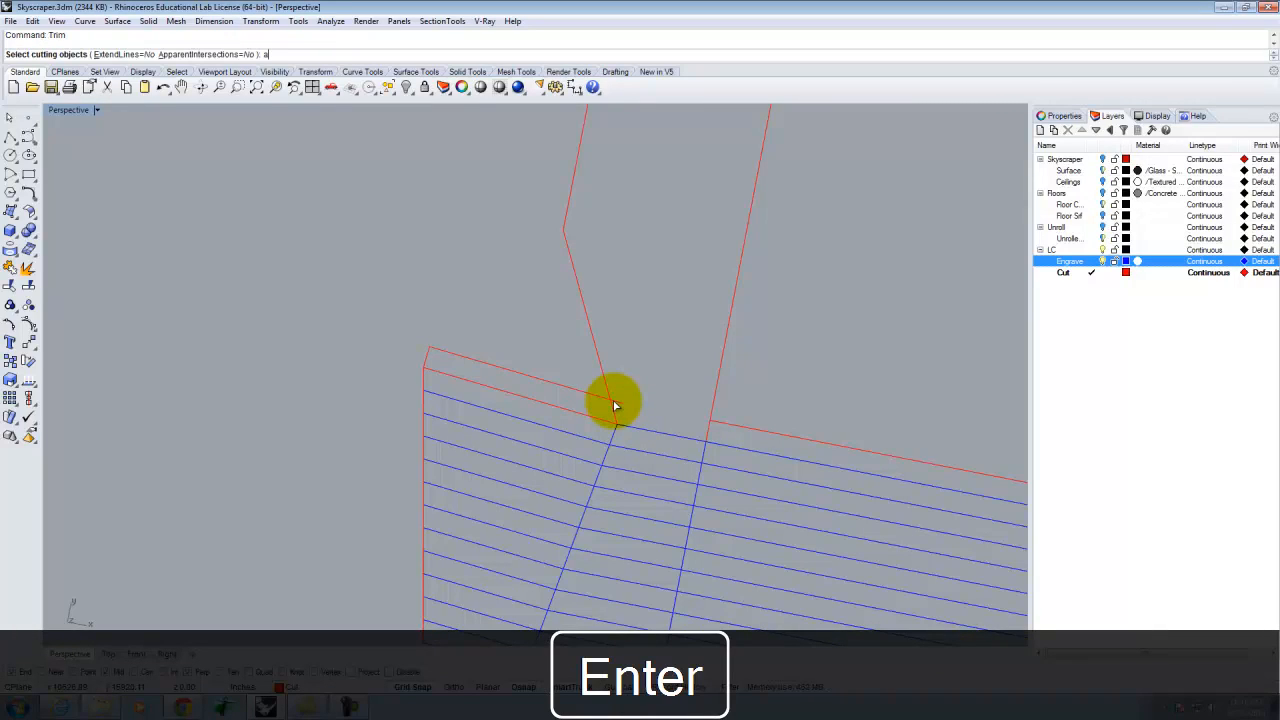
{"action": "key", "text": "Return"}
{"action": "key", "text": "Return"}
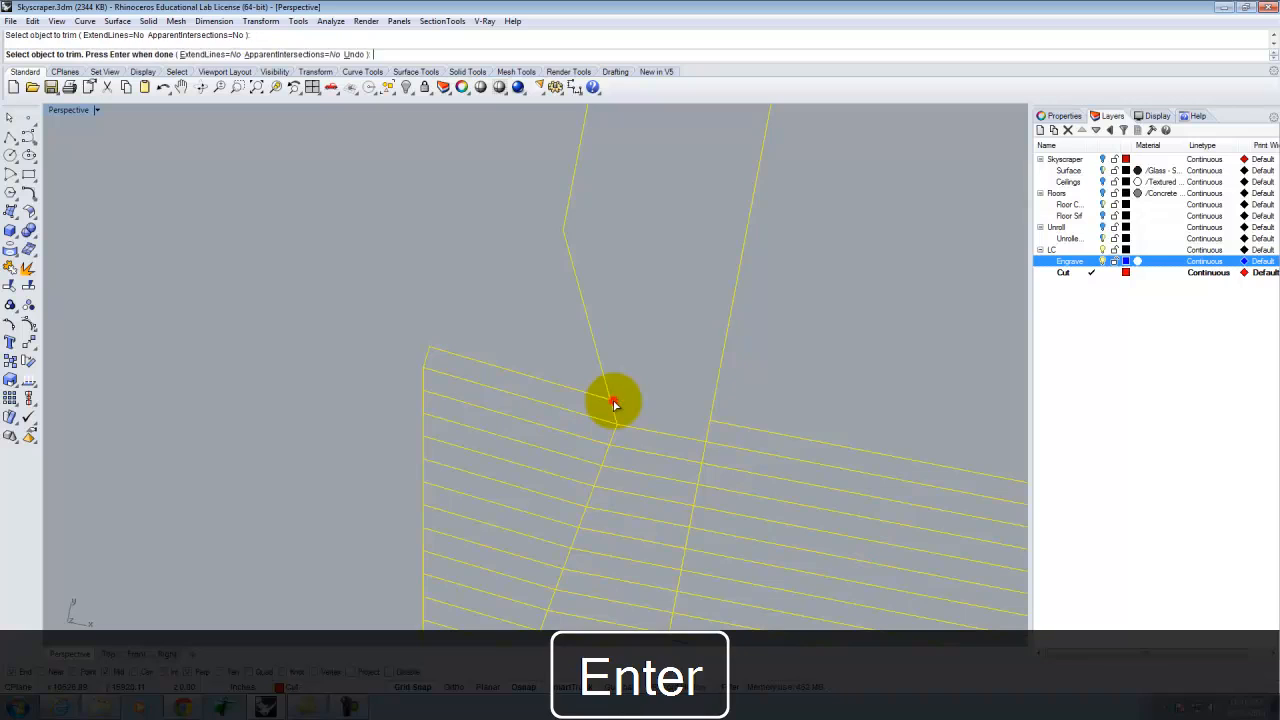
{"action": "key", "text": "Escape"}
Step: Move the slanted side panel's original top edge behind its glue tab to the Engrave layer
{"action": "scroll", "coordinate": [594, 370], "scroll_direction": "down", "scroll_amount": 3}
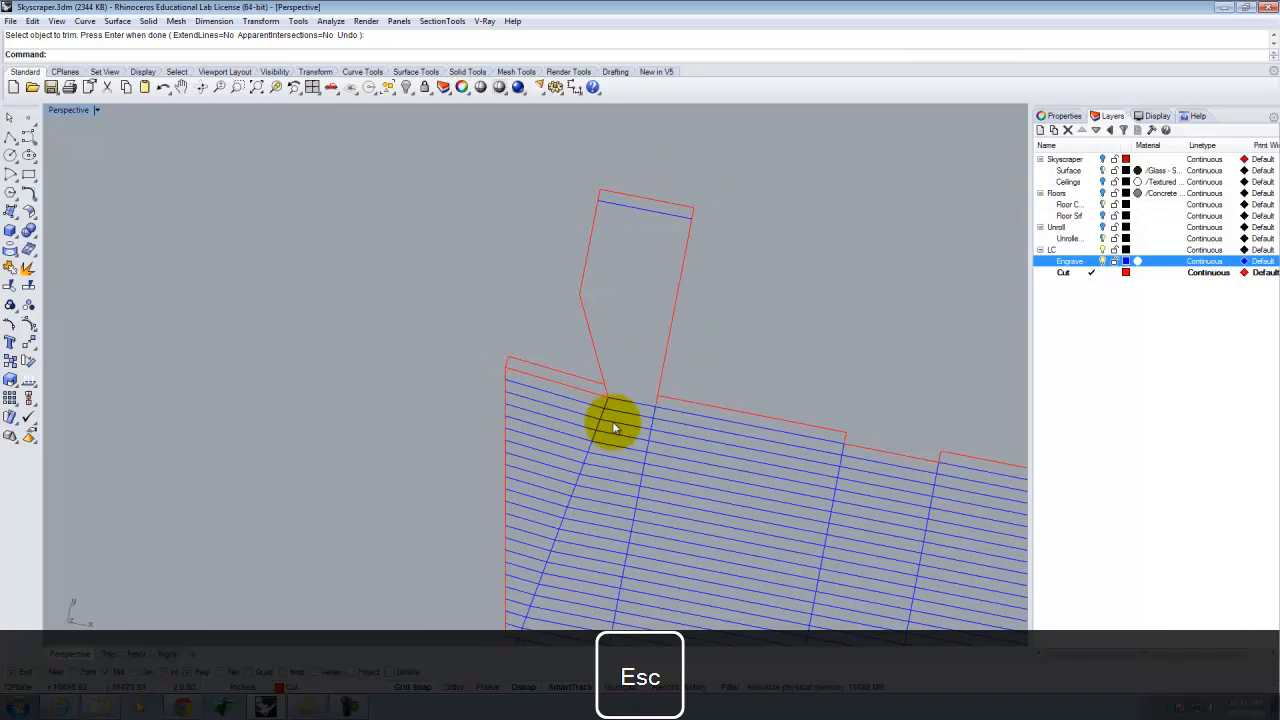
{"action": "scroll", "coordinate": [628, 361], "scroll_direction": "down", "scroll_amount": 12}
{"action": "scroll", "coordinate": [590, 461], "scroll_direction": "up", "scroll_amount": 6}
{"action": "scroll", "coordinate": [576, 378], "scroll_direction": "down", "scroll_amount": 2}
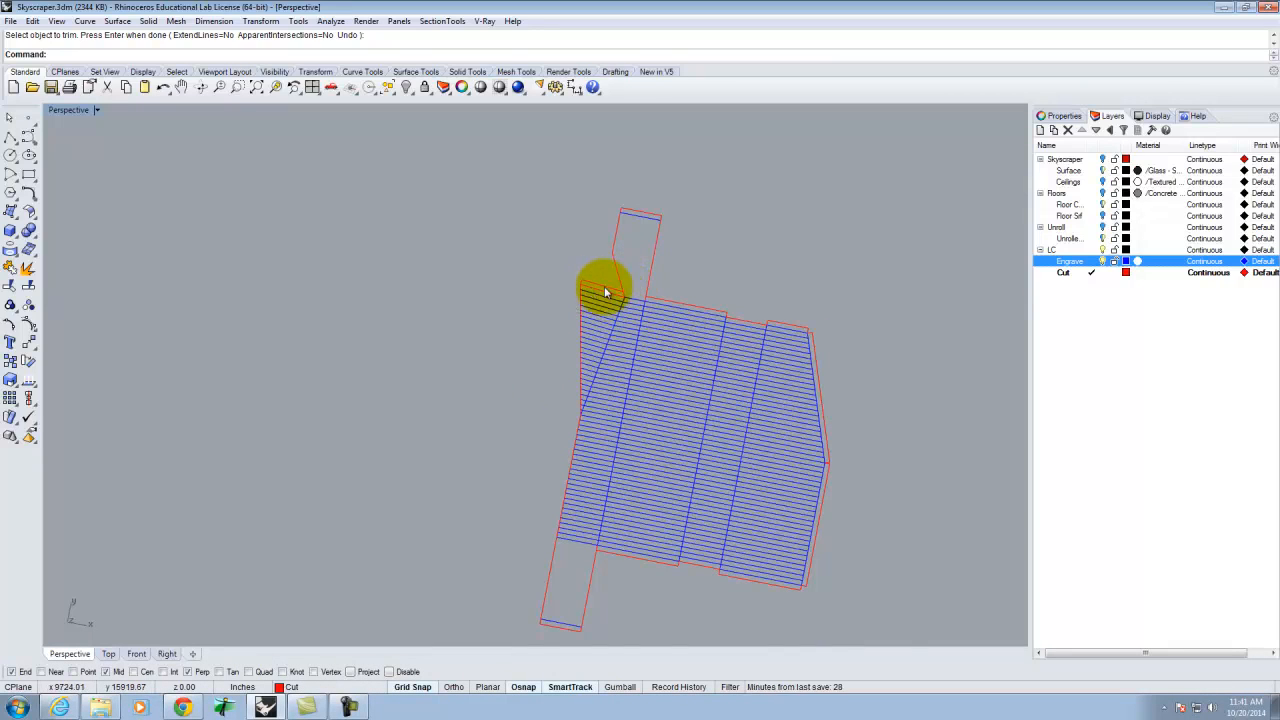
{"action": "scroll", "coordinate": [592, 290], "scroll_direction": "up", "scroll_amount": 4}
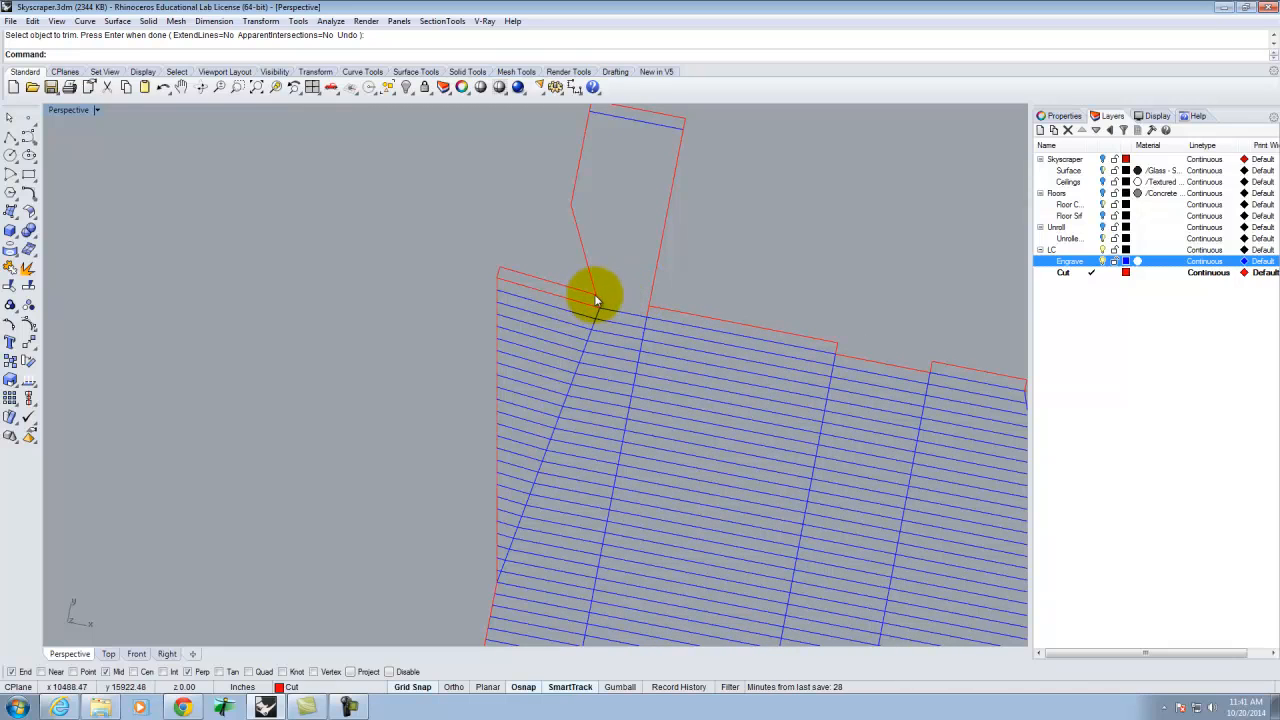
{"action": "left_click", "coordinate": [575, 301]}
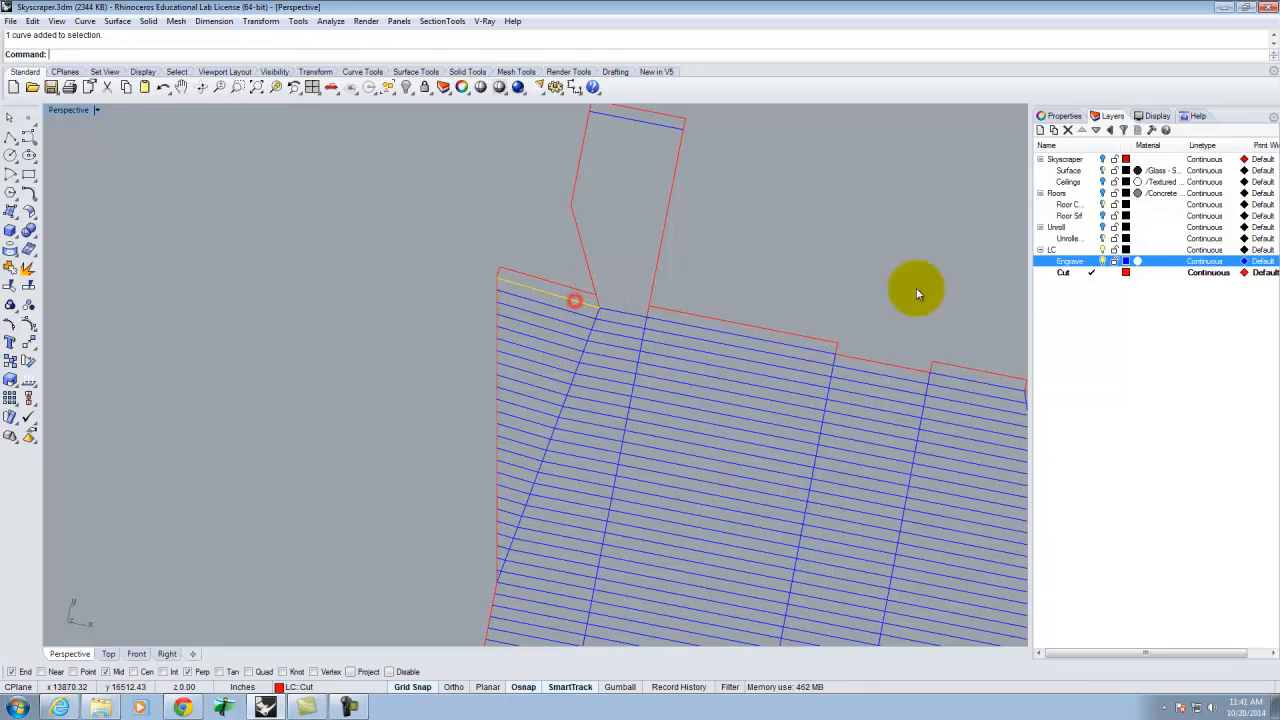
{"action": "right_click", "coordinate": [1075, 262]}
{"action": "left_click", "coordinate": [1151, 501]}
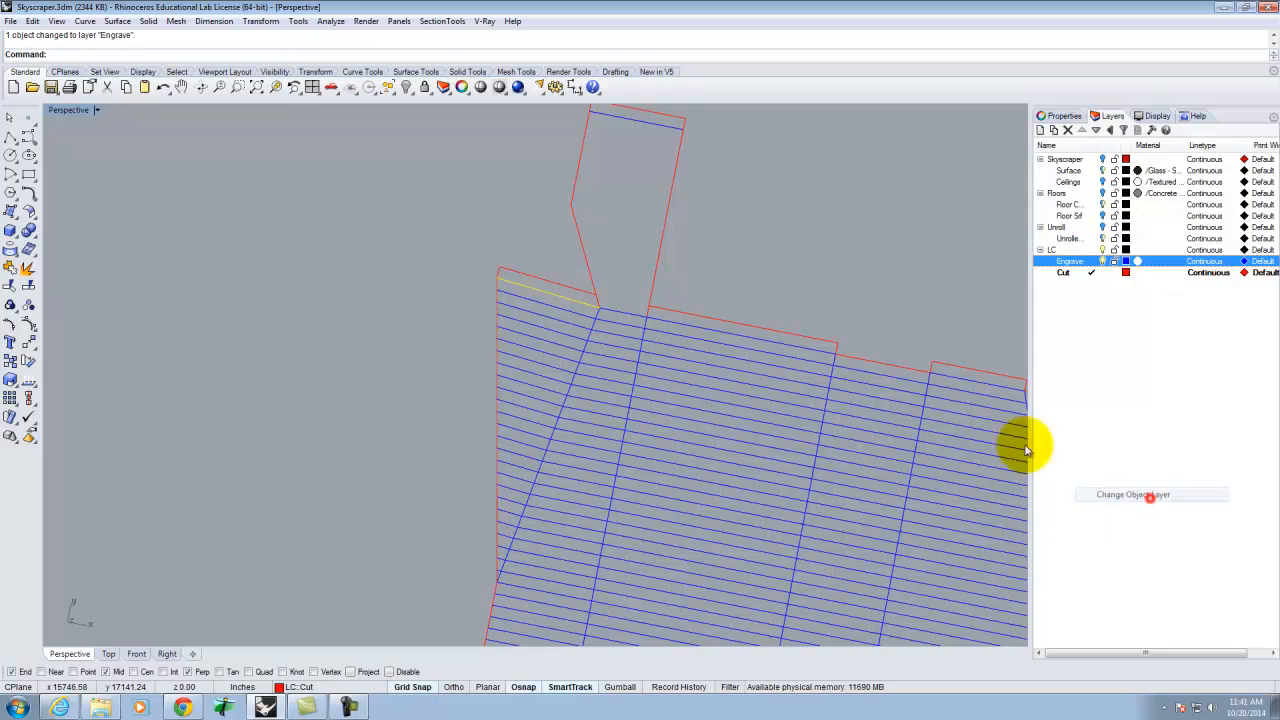
{"action": "scroll", "coordinate": [345, 320], "scroll_direction": "down", "scroll_amount": 3}
{"action": "scroll", "coordinate": [677, 232], "scroll_direction": "down", "scroll_amount": 2}
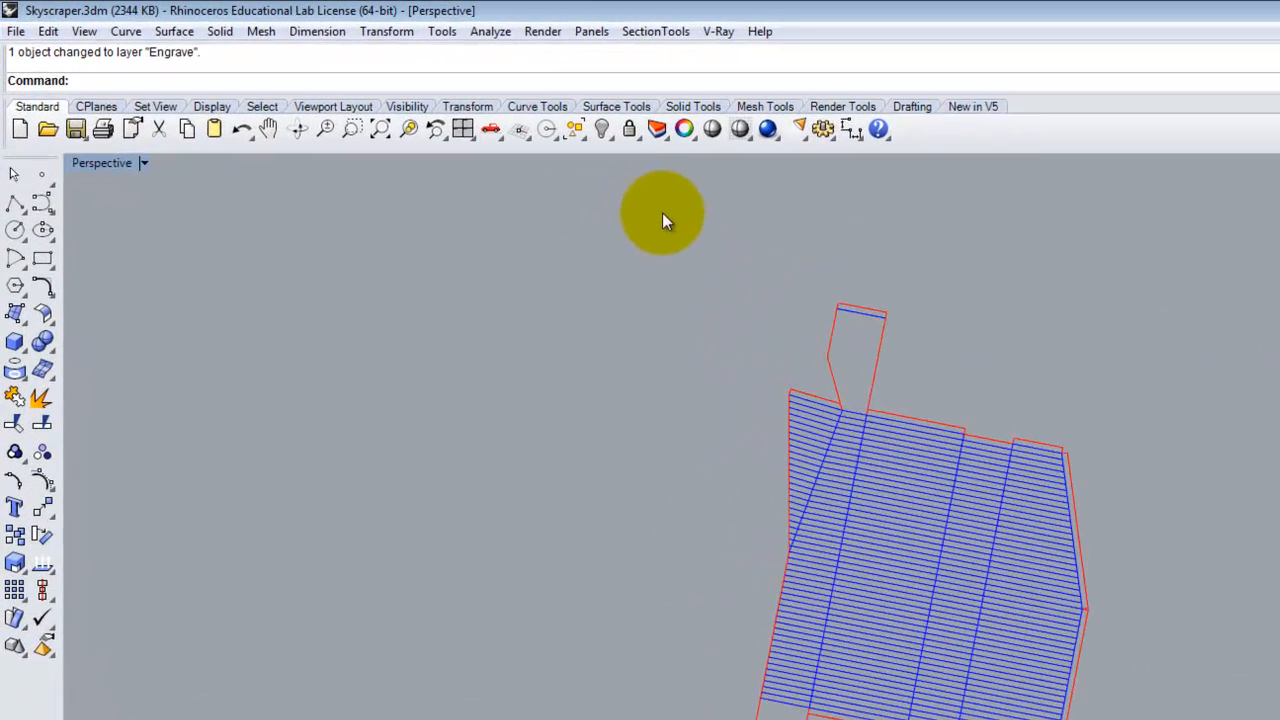
Step: Open the print setup and set the print destination to Image File (PNG, BMP, TIF, ...)
{"action": "left_click", "coordinate": [447, 144]}
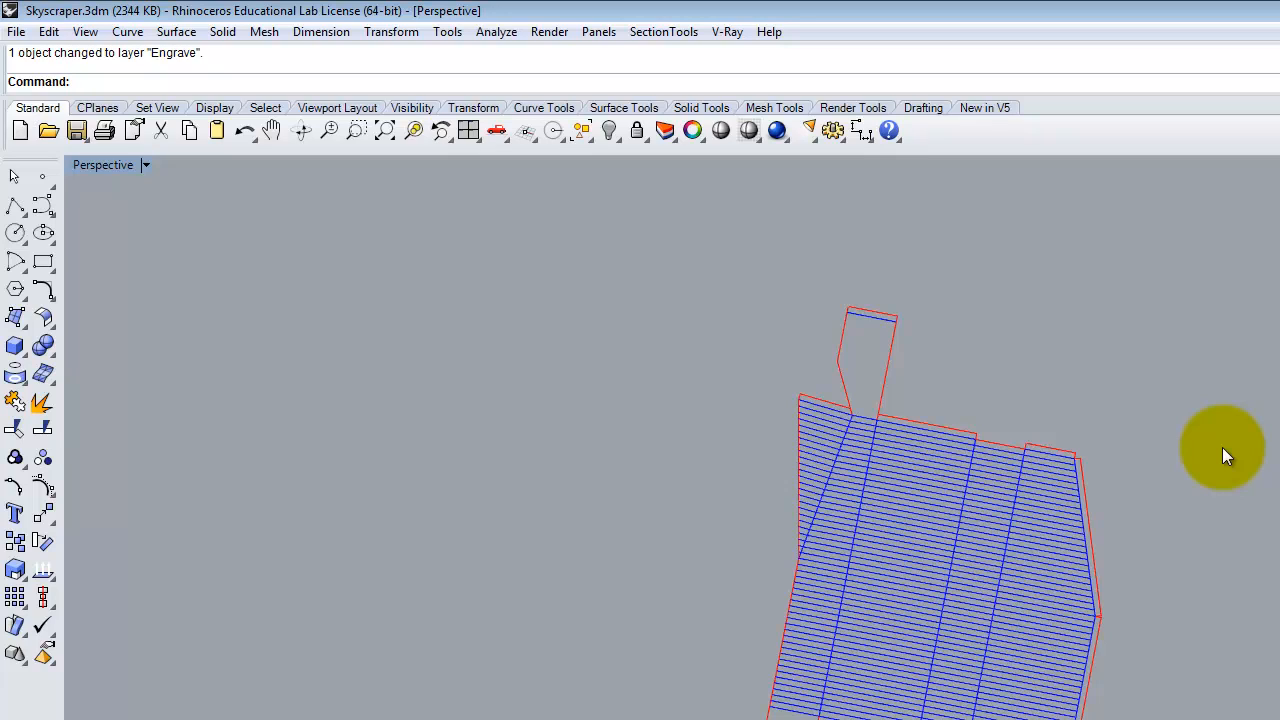
{"action": "left_click", "coordinate": [16, 31]}
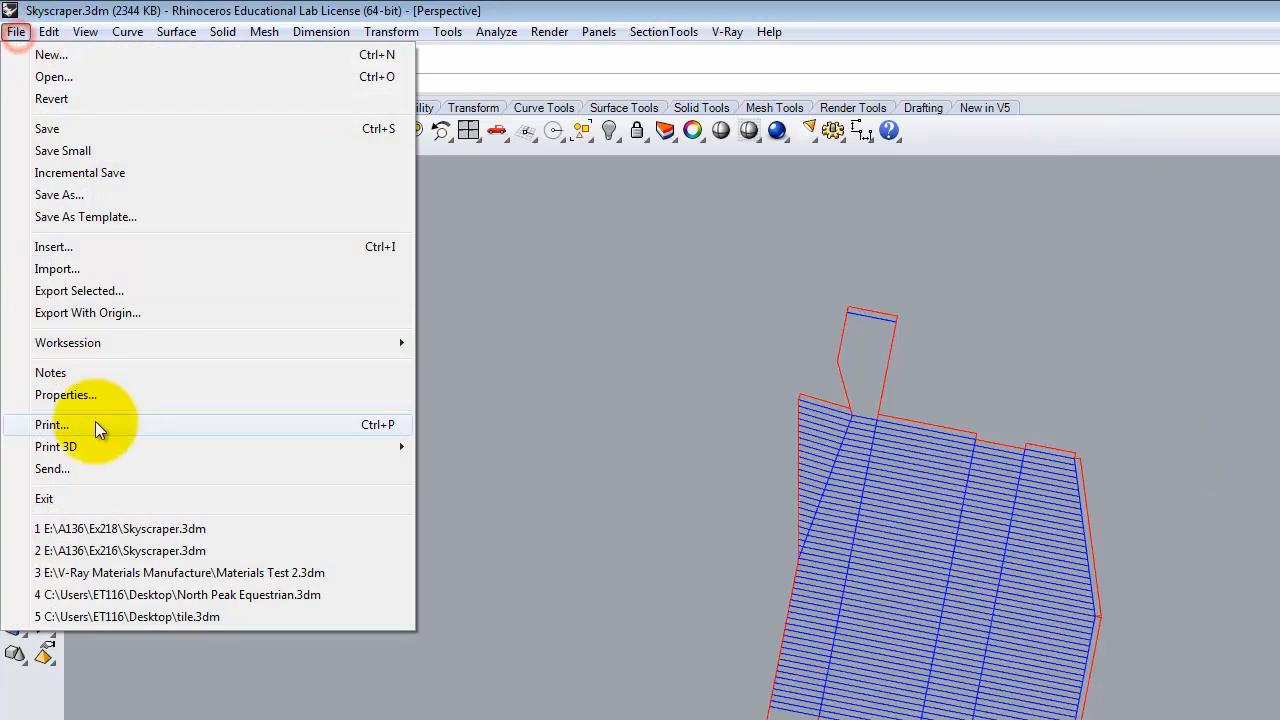
{"action": "left_click", "coordinate": [85, 425]}
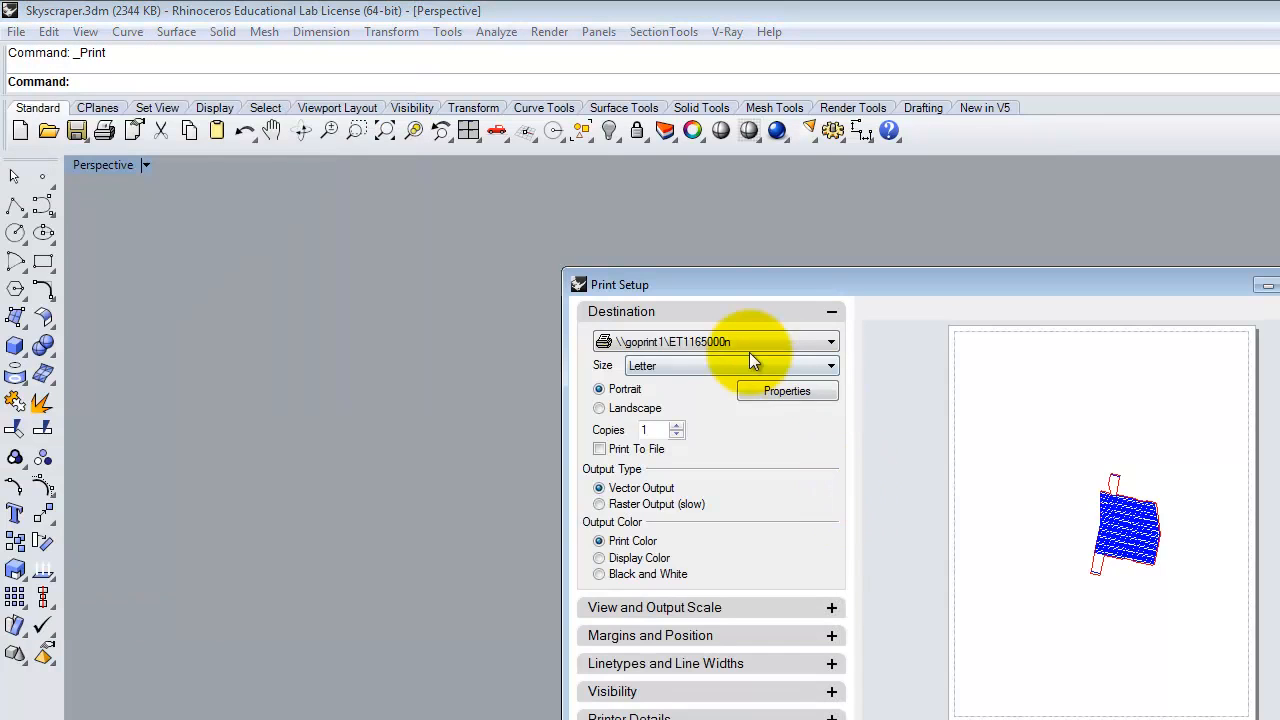
{"action": "left_click", "coordinate": [741, 345]}
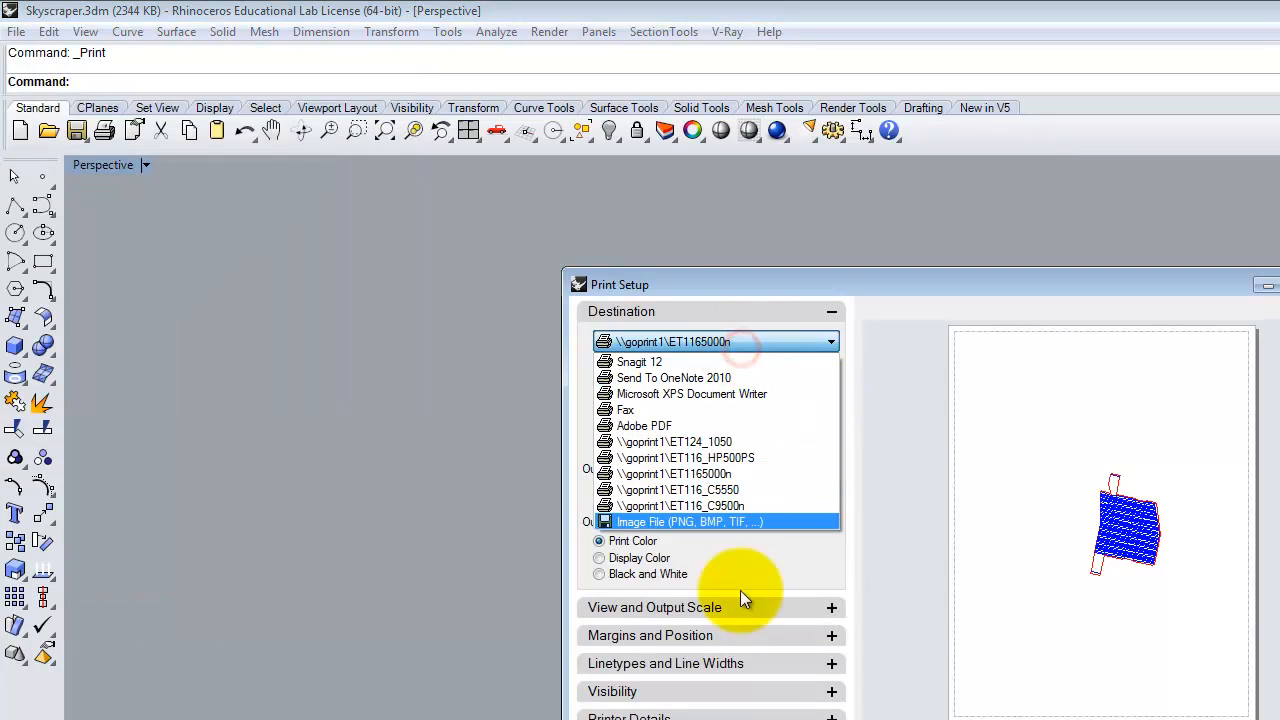
{"action": "left_click", "coordinate": [629, 523]}
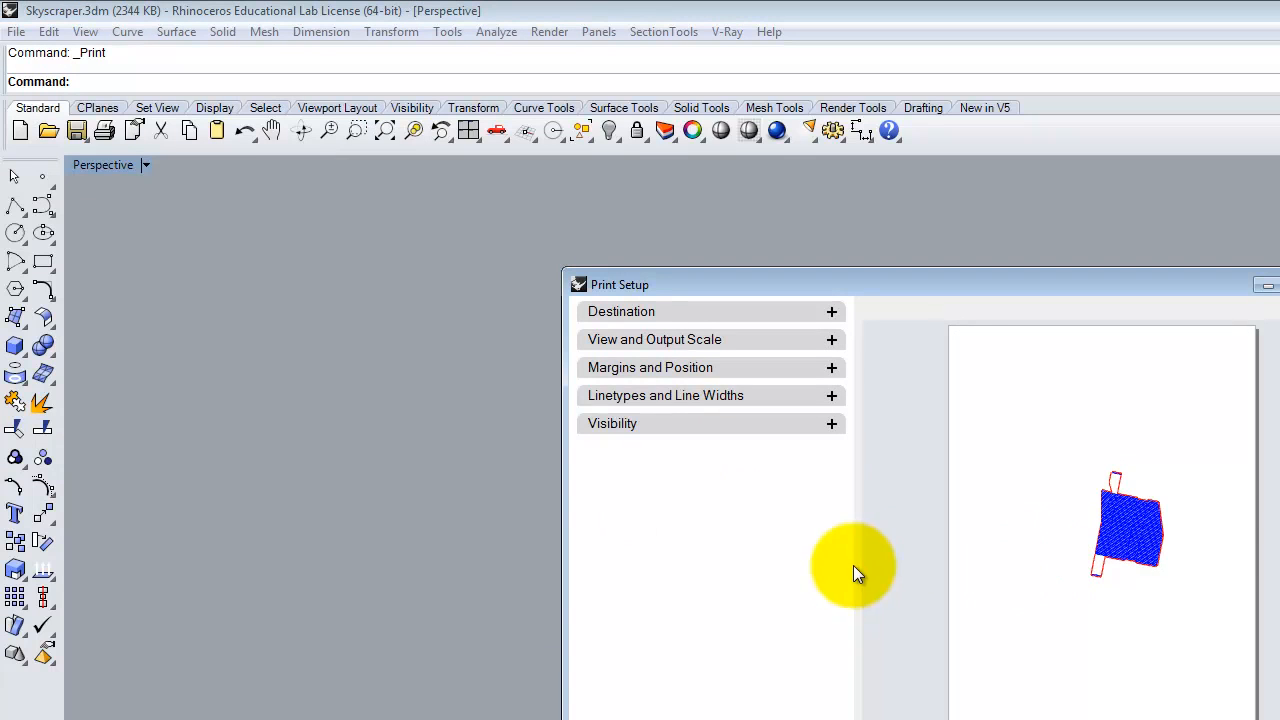
Step: Set the print area to a window framing the whole facade pattern, start the image print and cancel saving the file
{"action": "left_click", "coordinate": [659, 422]}
{"action": "left_click", "coordinate": [685, 339]}
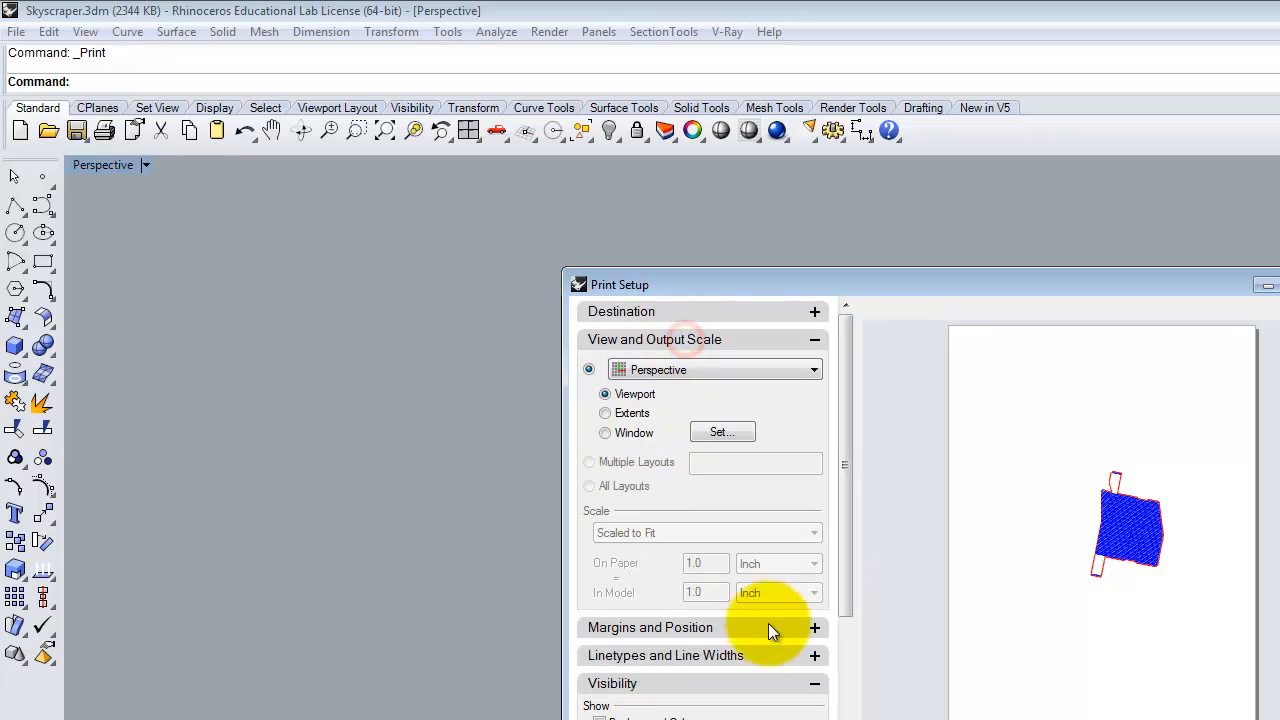
{"action": "left_click", "coordinate": [605, 433]}
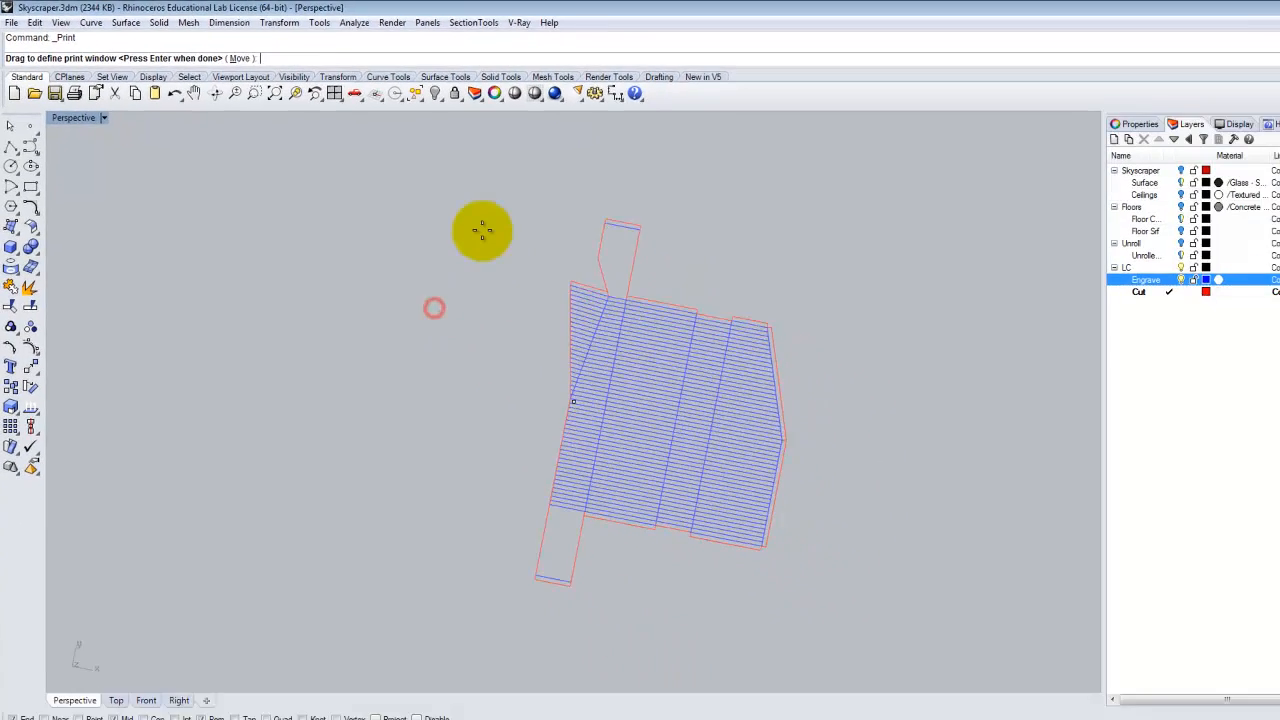
{"action": "left_click_drag", "start_coordinate": [482, 231], "coordinate": [811, 608]}
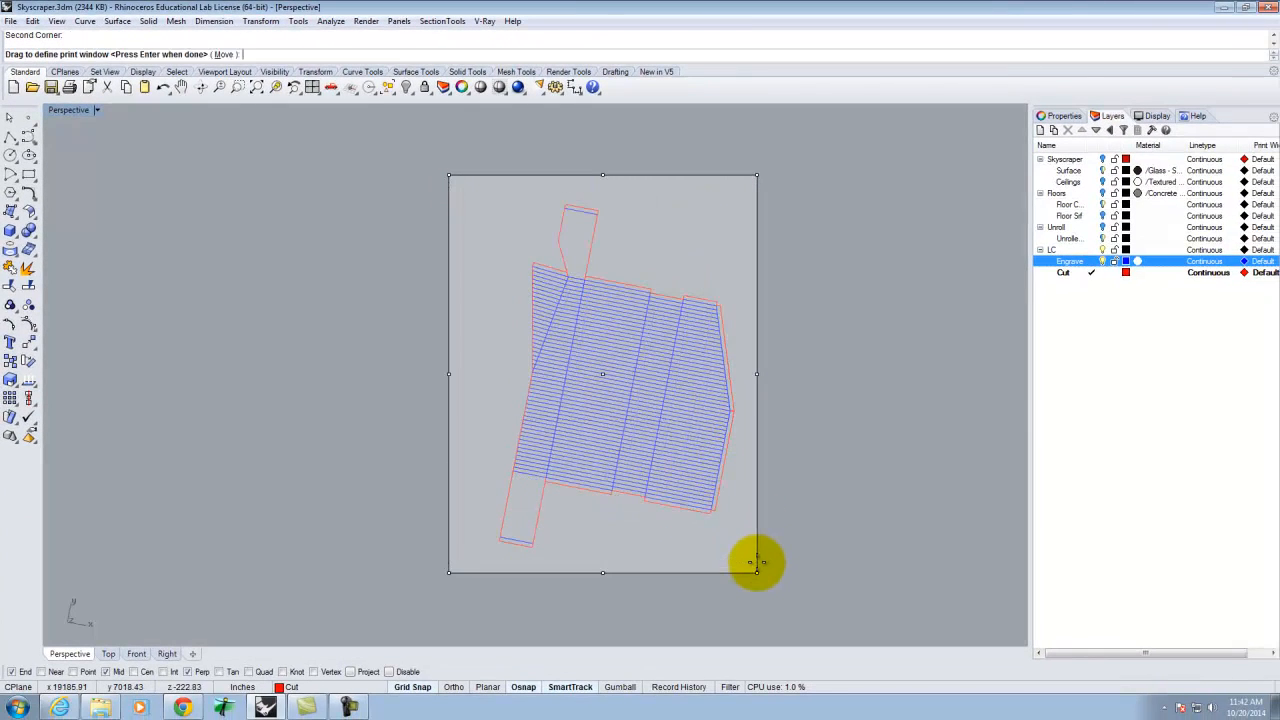
{"action": "key", "text": "Return"}
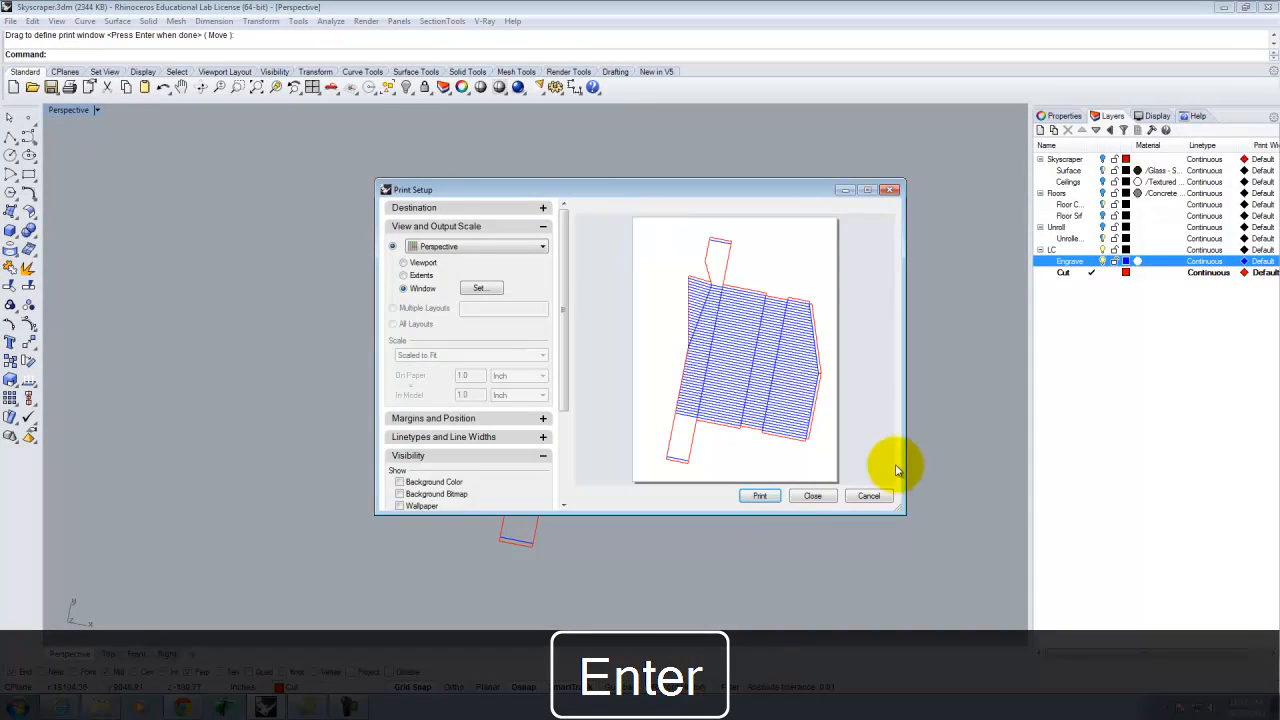
{"action": "left_click", "coordinate": [760, 495]}
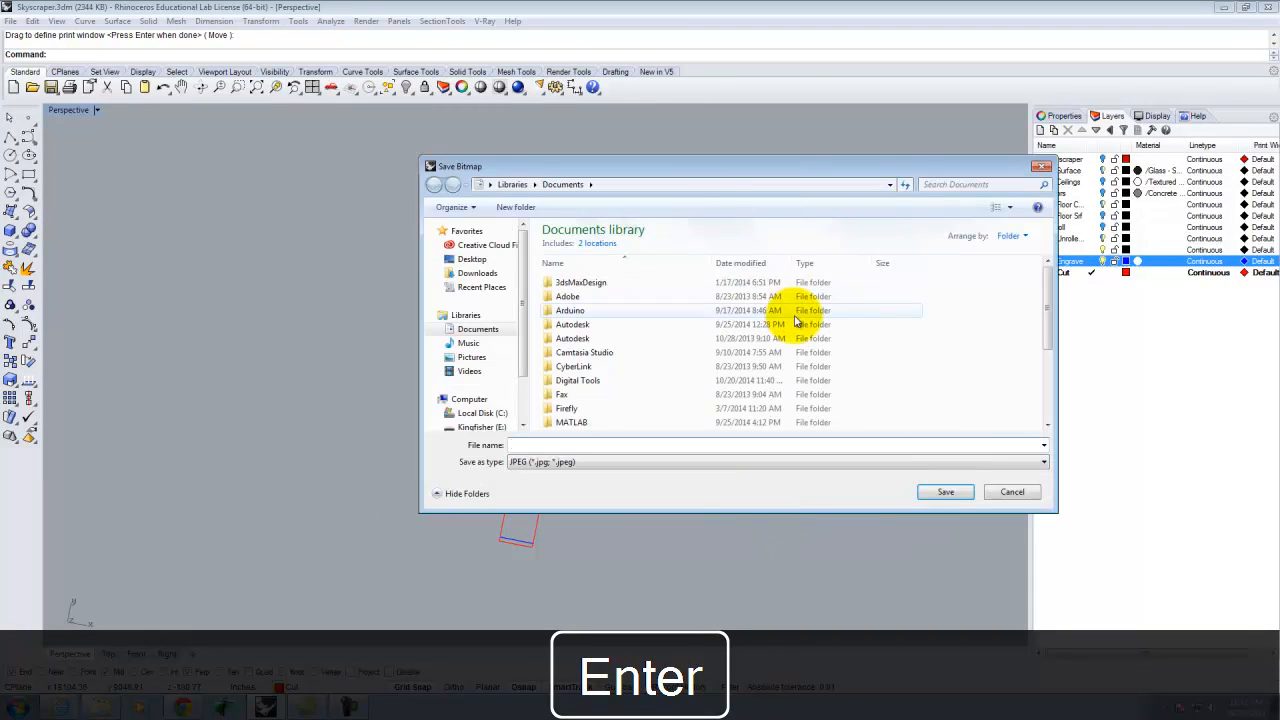
{"action": "left_click", "coordinate": [1013, 491]}
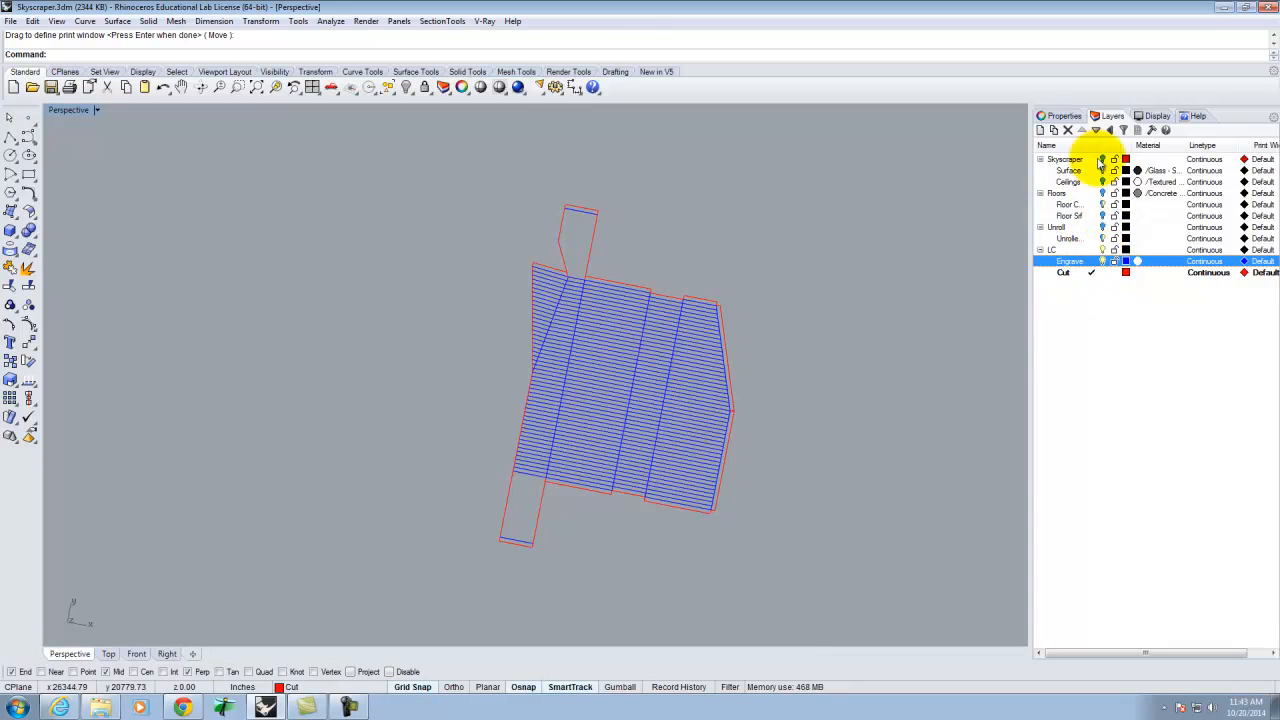
Step: Turn on the Skyscraper surface, Floors and Ceilings layers to display the 3D tower again
{"action": "left_click", "coordinate": [1102, 170]}
{"action": "left_click", "coordinate": [1102, 193]}
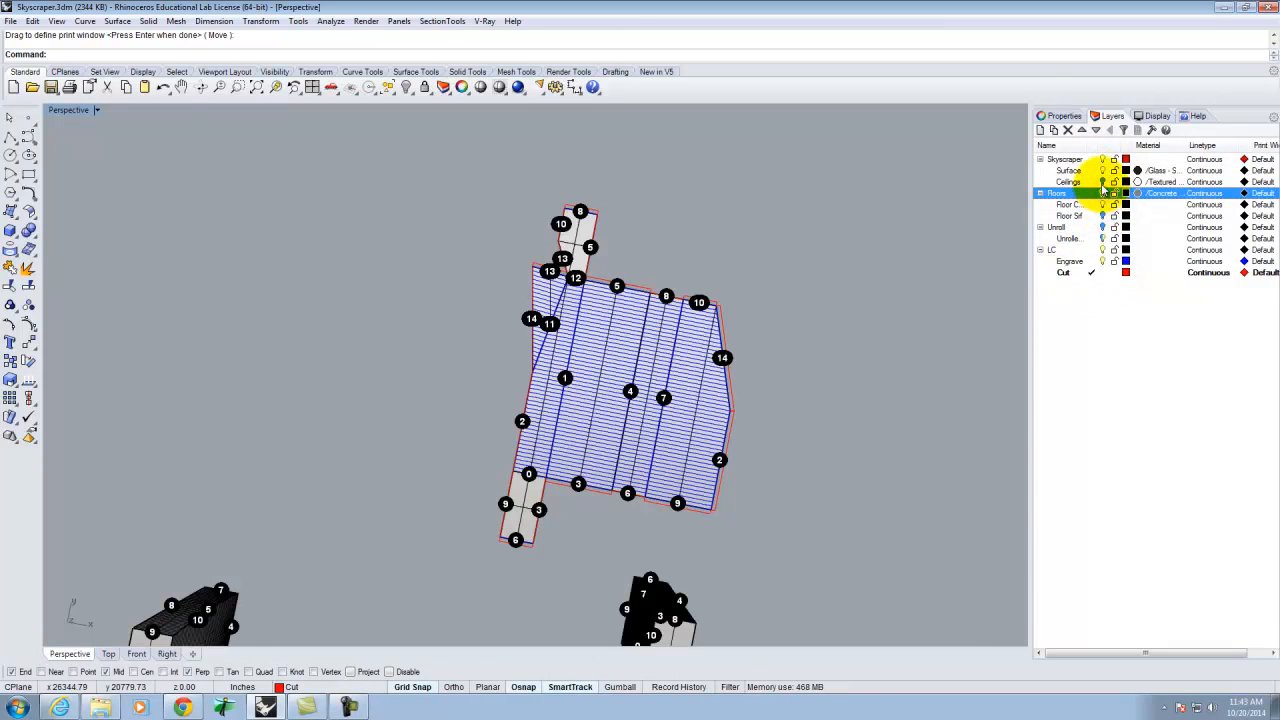
{"action": "left_click", "coordinate": [1102, 181]}
Step: Preview a perspective view of the numbered tower in the print setup and close it without printing
{"action": "right_click_drag", "start_coordinate": [994, 319], "coordinate": [871, 286]}
{"action": "right_click_drag", "start_coordinate": [466, 371], "coordinate": [680, 129]}
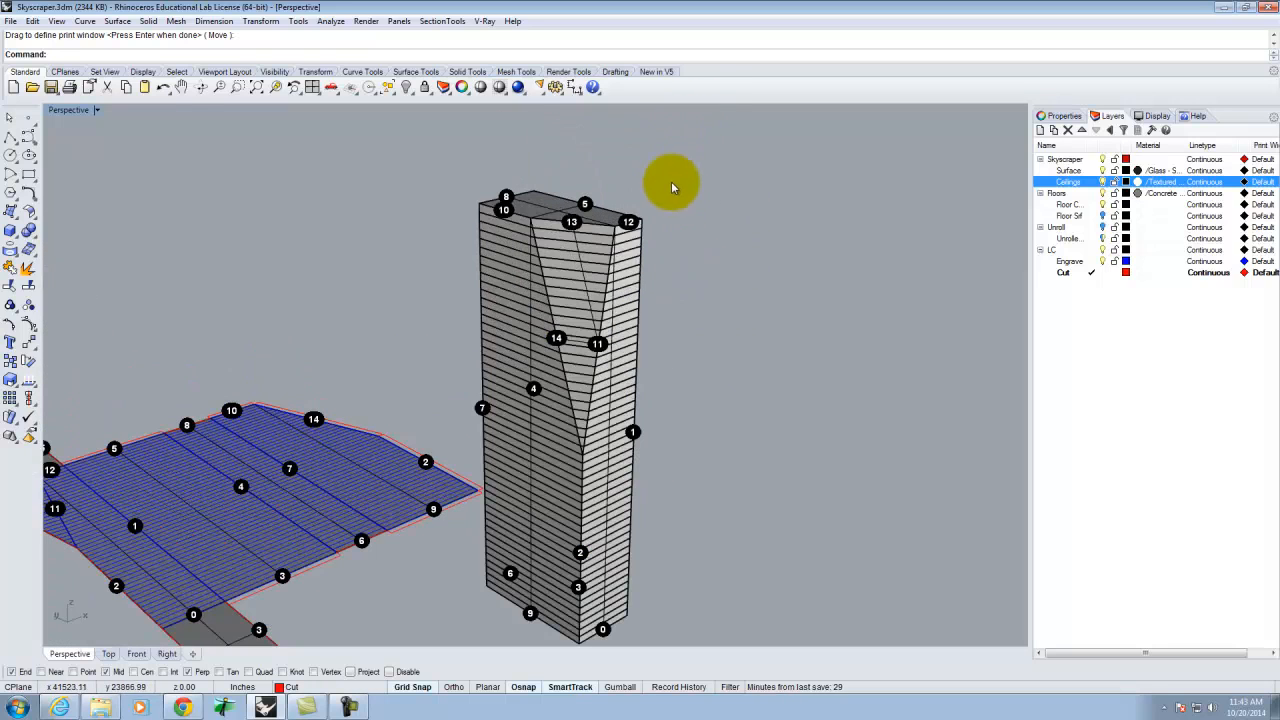
{"action": "right_click_drag", "start_coordinate": [671, 181], "coordinate": [669, 222]}
{"action": "left_click", "coordinate": [11, 21]}
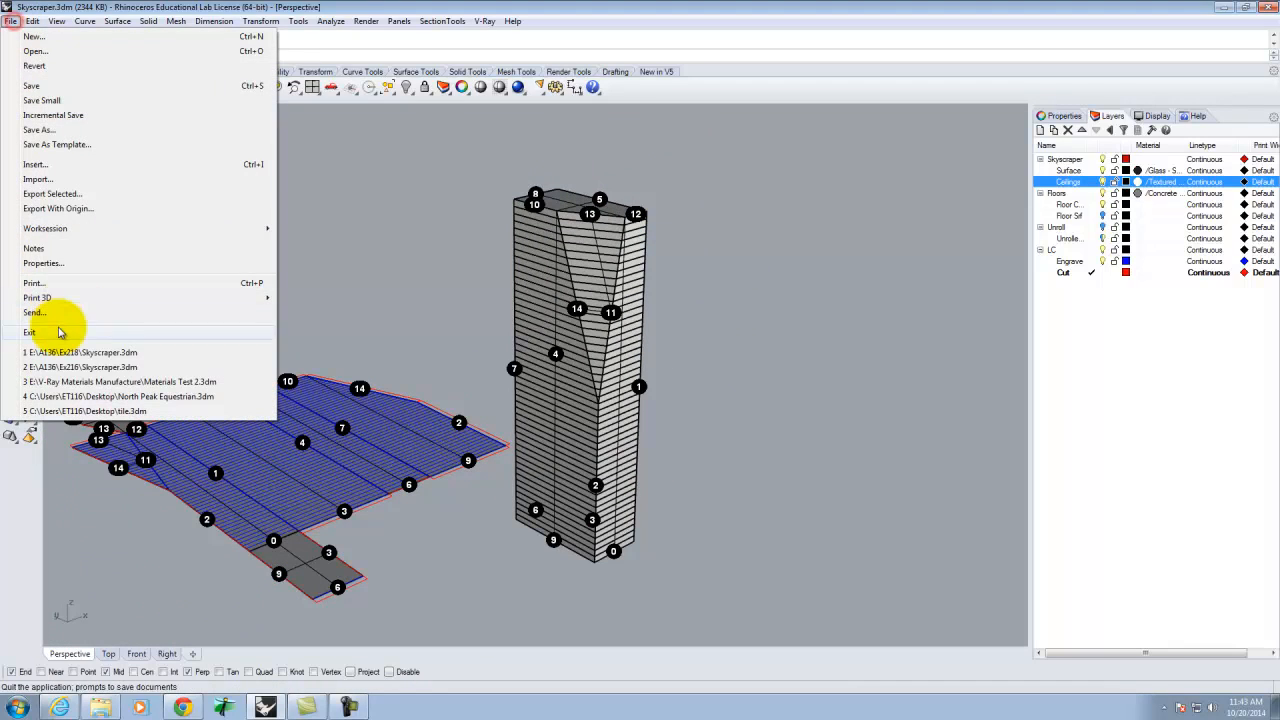
{"action": "left_click", "coordinate": [45, 284]}
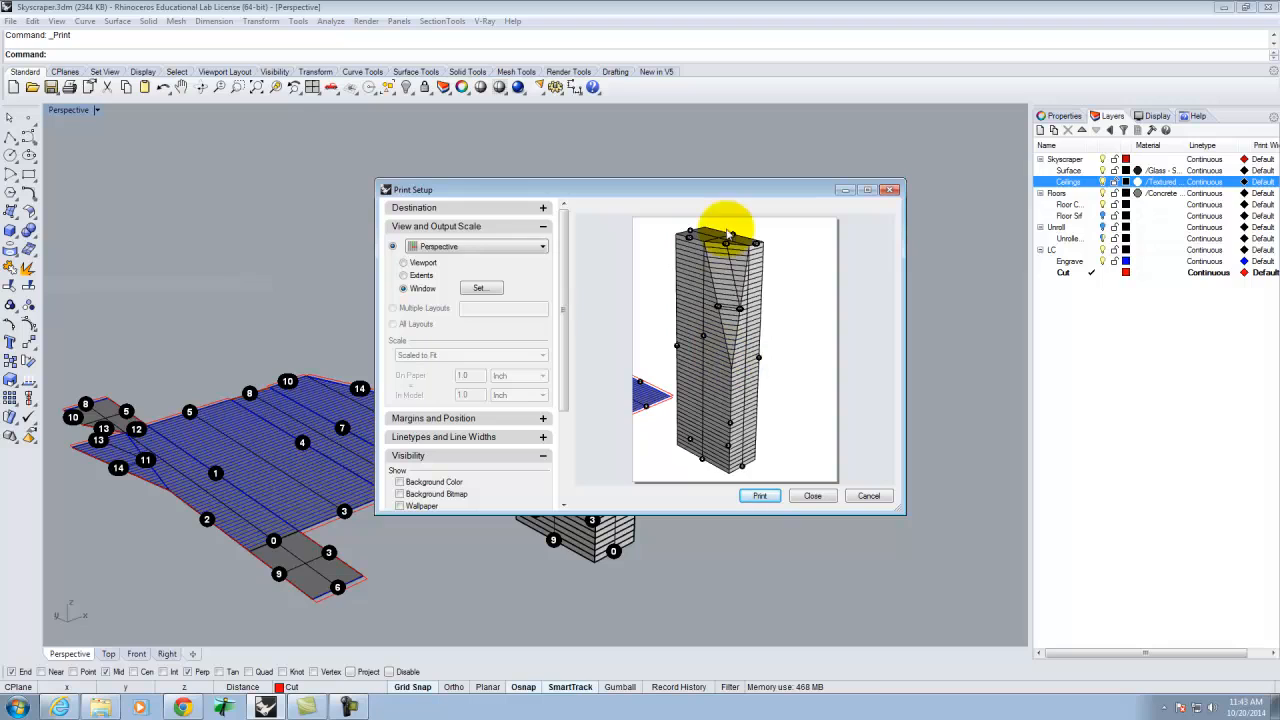
{"action": "left_click", "coordinate": [826, 497]}
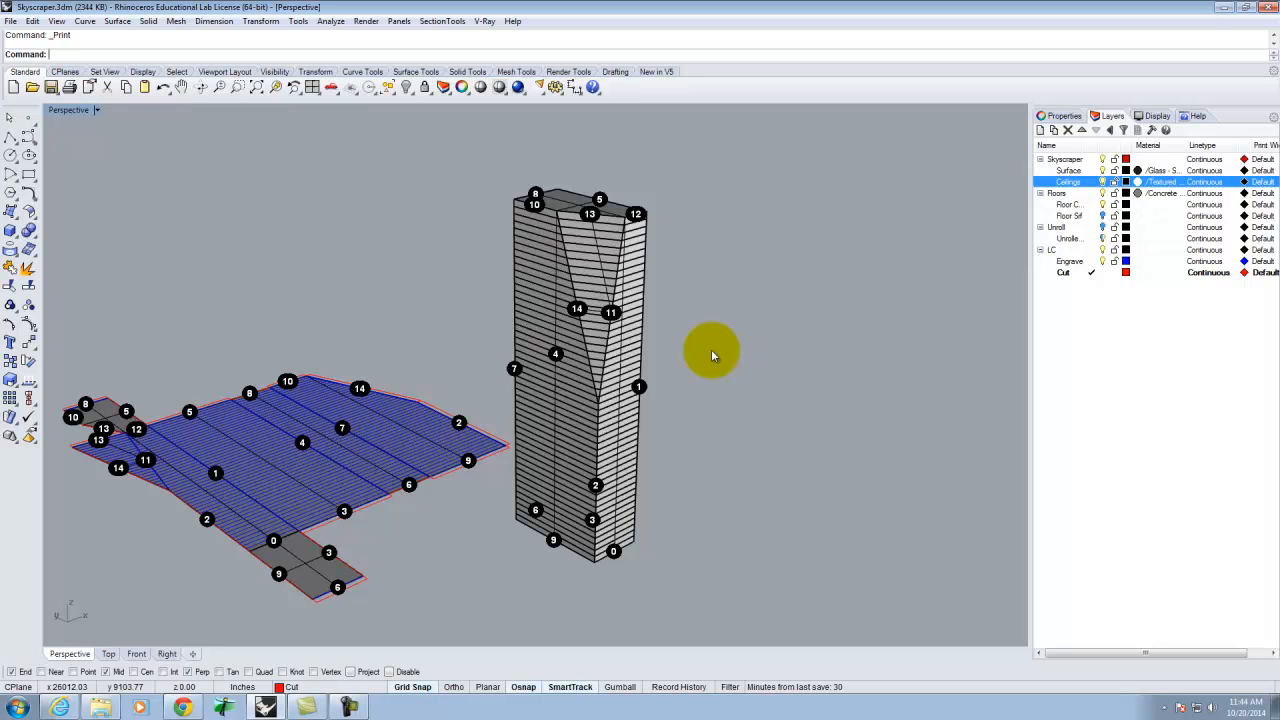
Step: Unroll the skyscraper's outer polysurface again with edge labels
{"action": "right_click_drag", "start_coordinate": [711, 349], "coordinate": [629, 300]}
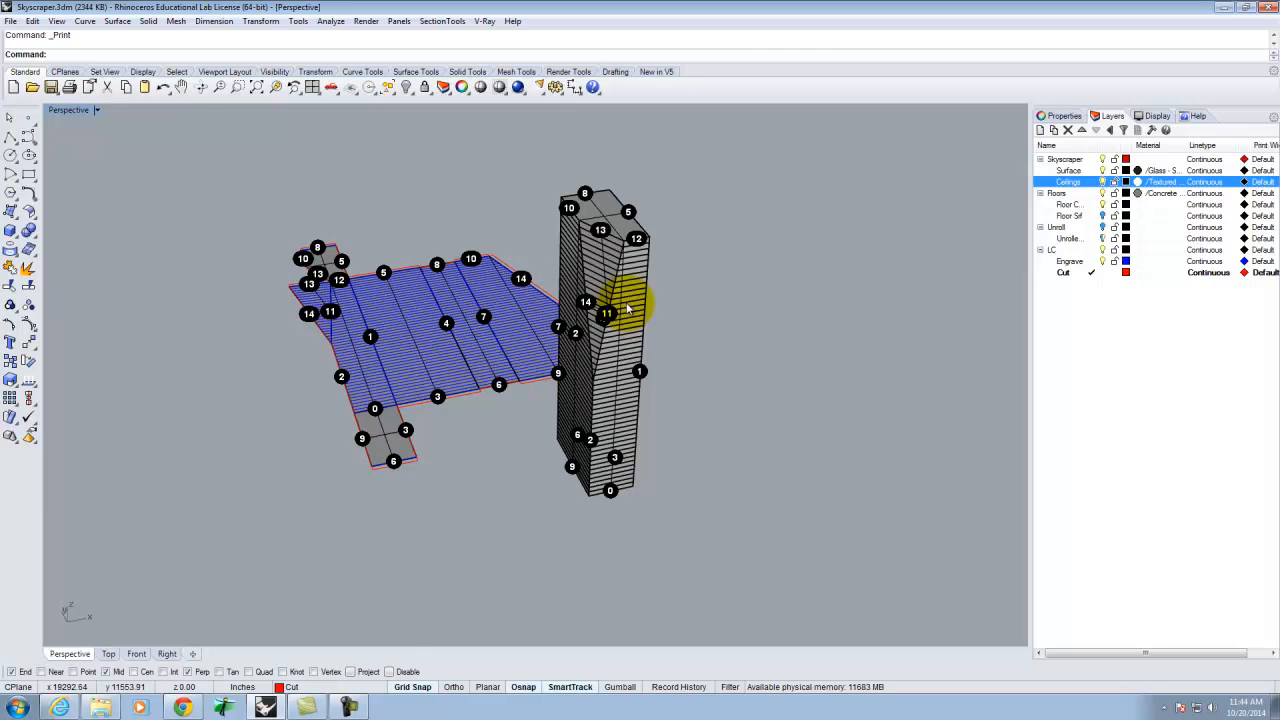
{"action": "right_click_drag", "start_coordinate": [598, 298], "coordinate": [646, 310]}
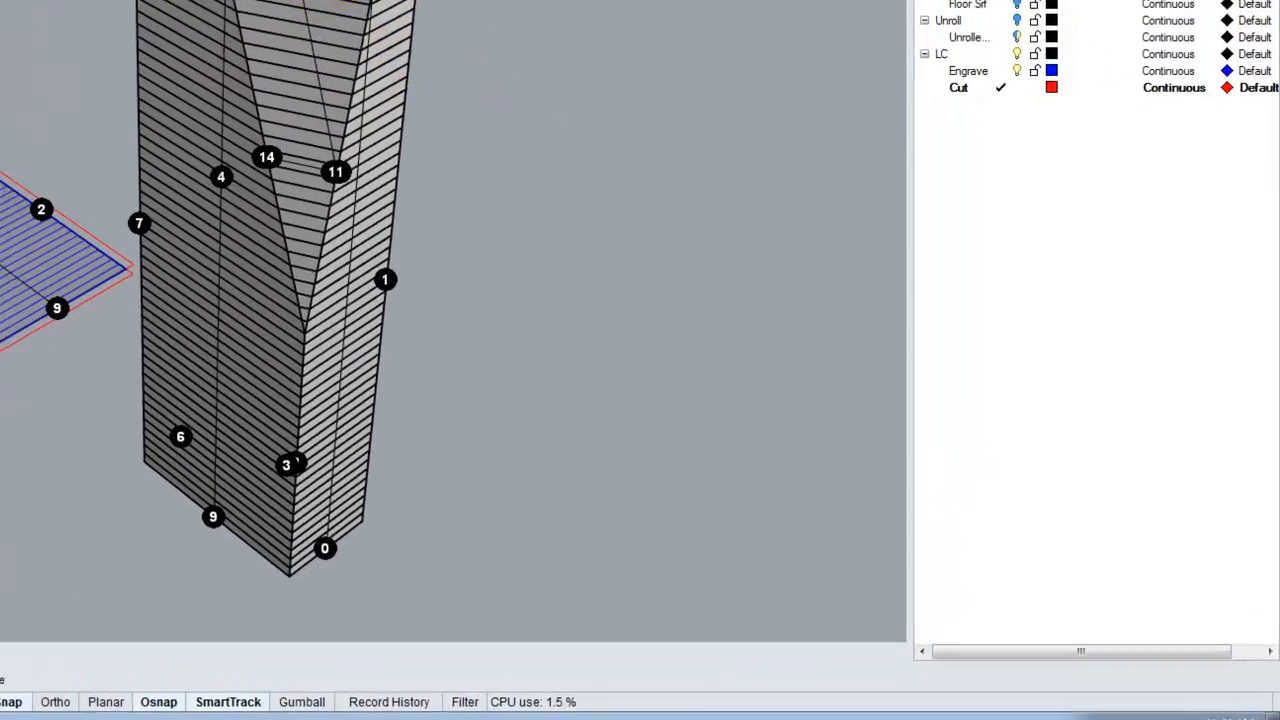
{"action": "left_click", "coordinate": [322, 8]}
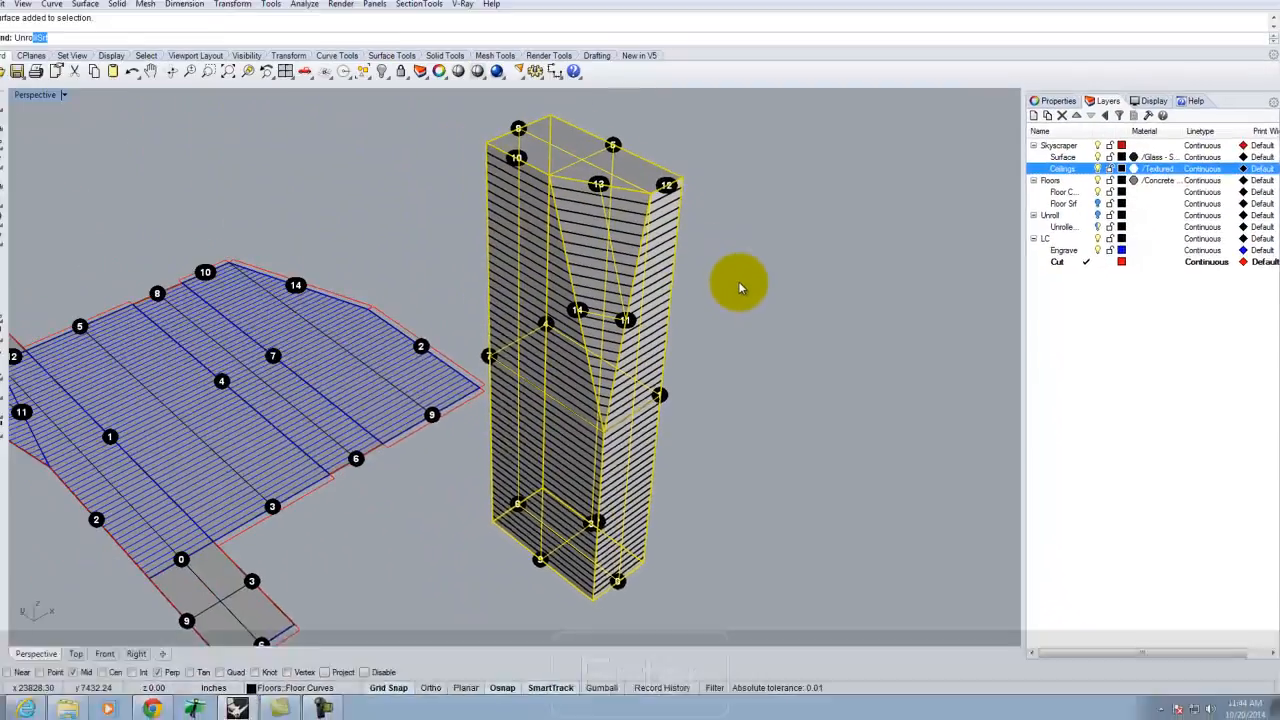
{"action": "key", "text": "Return"}
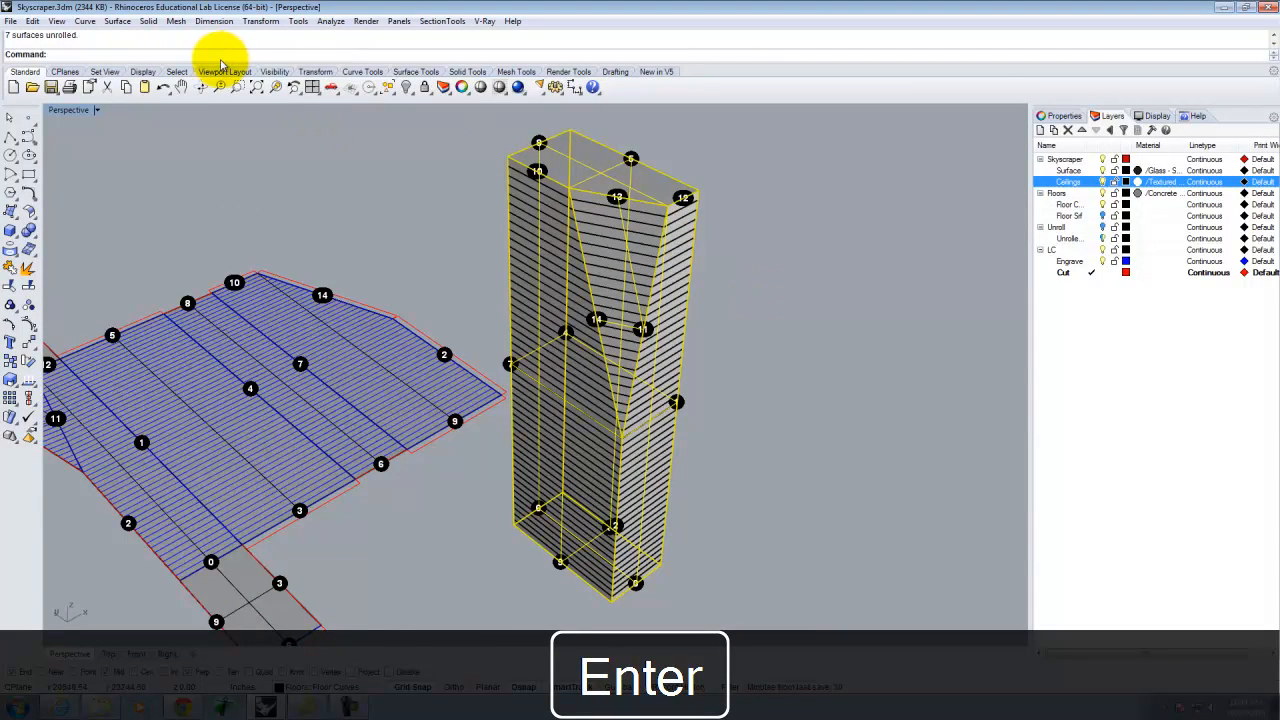
Step: Move all the newly unrolled surfaces and their number labels into the empty area beside the engraved facade pattern
{"action": "scroll", "coordinate": [317, 206], "scroll_direction": "down", "scroll_amount": 9}
{"action": "right_click_drag", "start_coordinate": [613, 368], "coordinate": [423, 448]}
{"action": "scroll", "coordinate": [242, 401], "scroll_direction": "down", "scroll_amount": 4}
{"action": "scroll", "coordinate": [262, 391], "scroll_direction": "up", "scroll_amount": 8}
{"action": "scroll", "coordinate": [418, 400], "scroll_direction": "down", "scroll_amount": 8}
{"action": "right_click_drag", "start_coordinate": [540, 437], "coordinate": [498, 473]}
{"action": "scroll", "coordinate": [365, 358], "scroll_direction": "up", "scroll_amount": 6}
{"action": "left_click", "coordinate": [457, 366]}
{"action": "left_click", "coordinate": [124, 247]}
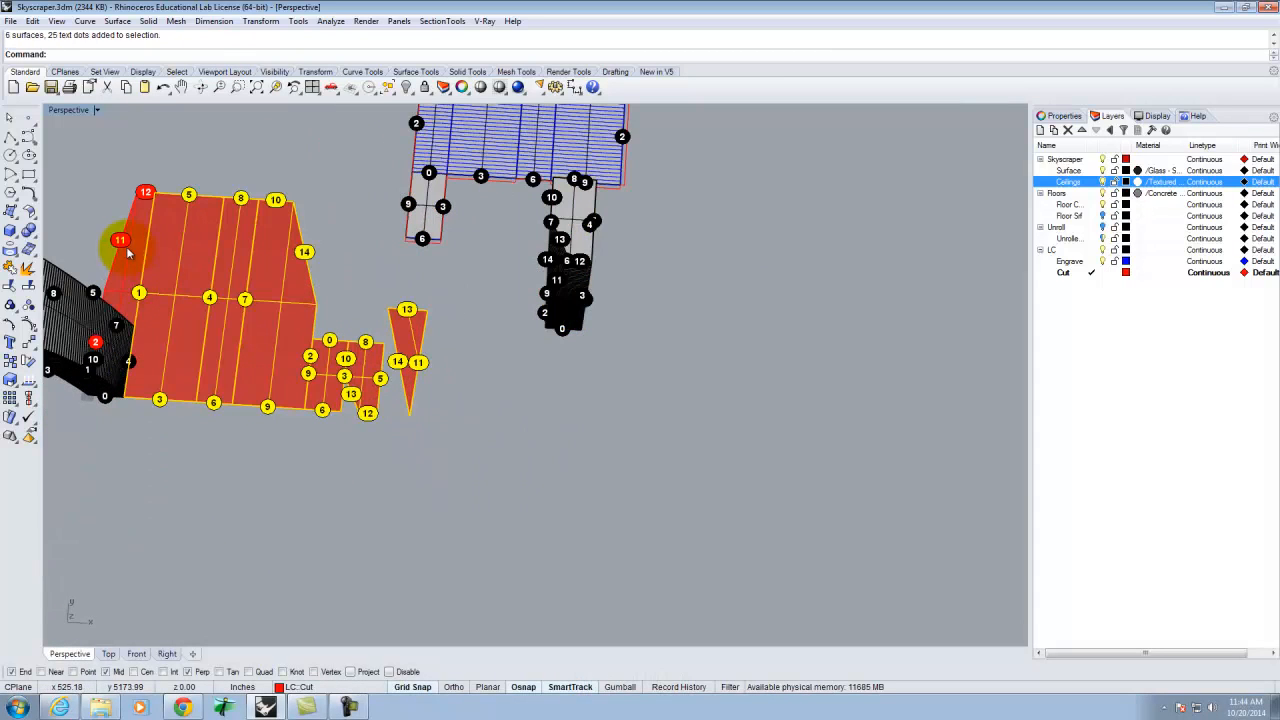
{"action": "left_click", "coordinate": [121, 250]}
{"action": "type", "text": "m"}
{"action": "key", "text": "Return"}
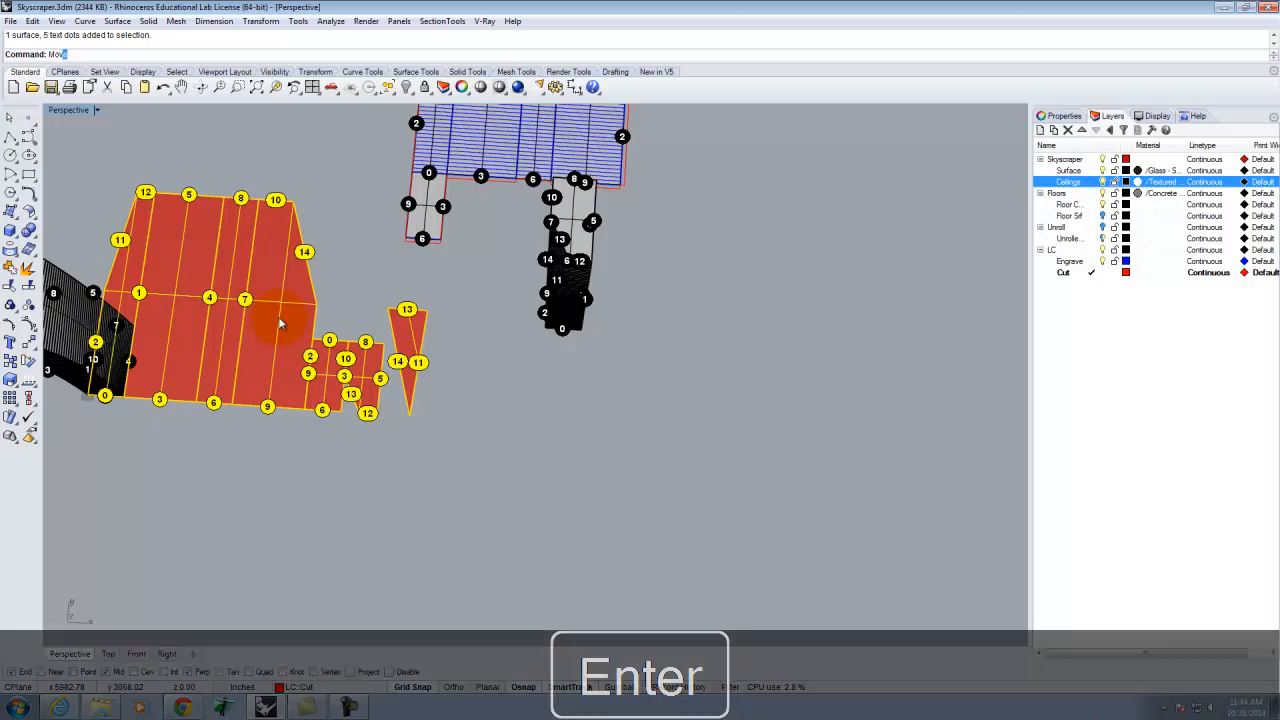
{"action": "left_click", "coordinate": [253, 334]}
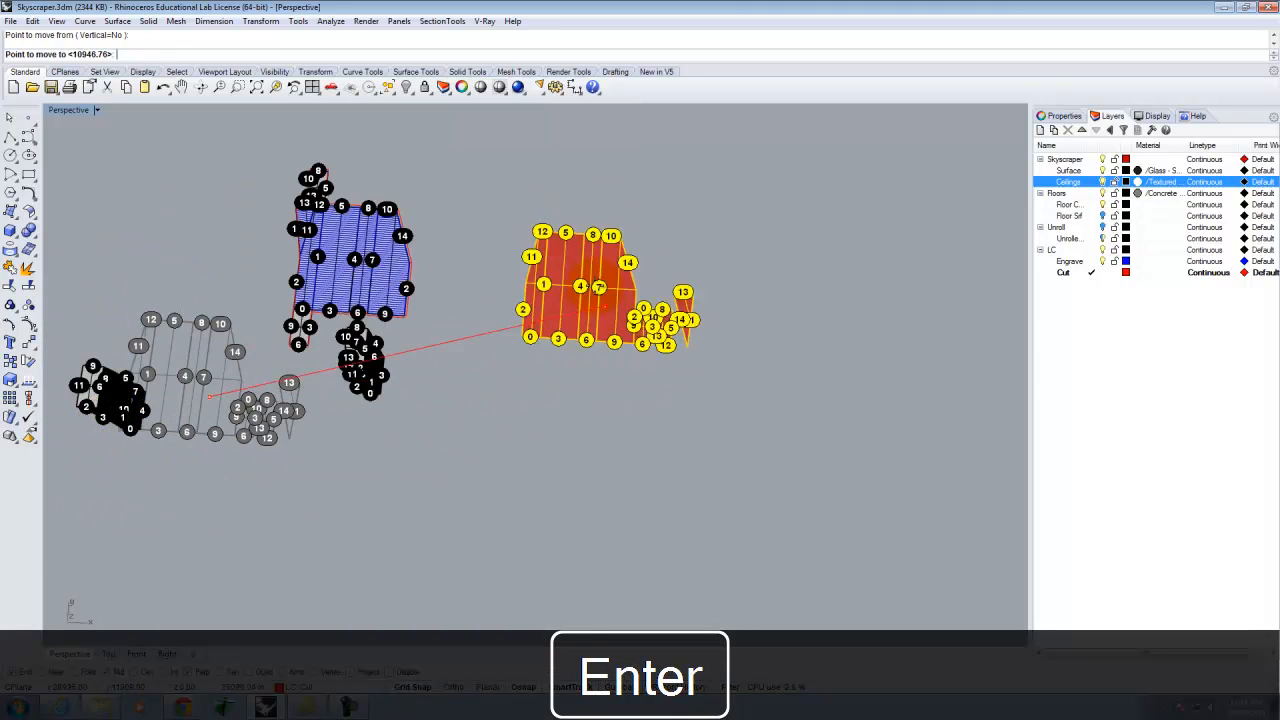
{"action": "scroll", "coordinate": [615, 360], "scroll_direction": "up", "scroll_amount": 5}
{"action": "left_click", "coordinate": [615, 370]}
{"action": "key", "text": "Escape"}
{"action": "scroll", "coordinate": [631, 470], "scroll_direction": "down", "scroll_amount": 3}
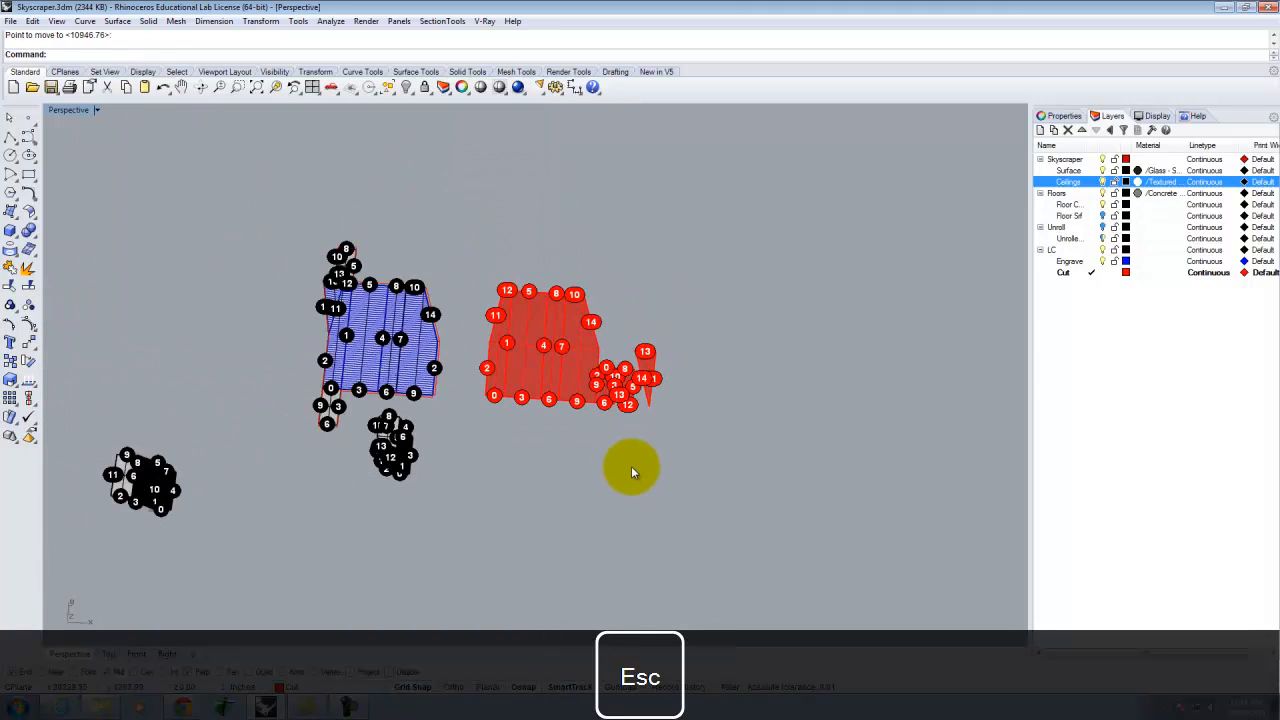
{"action": "scroll", "coordinate": [545, 400], "scroll_direction": "up", "scroll_amount": 4}
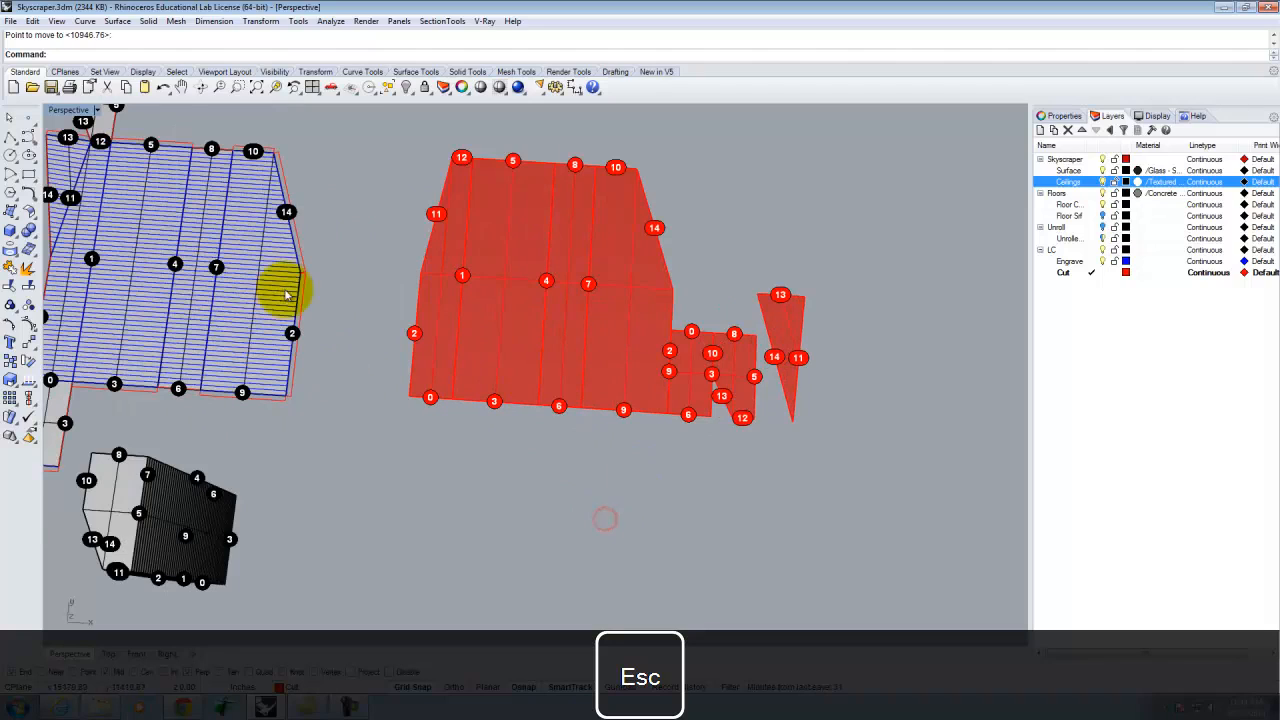
{"action": "scroll", "coordinate": [362, 276], "scroll_direction": "down", "scroll_amount": 2}
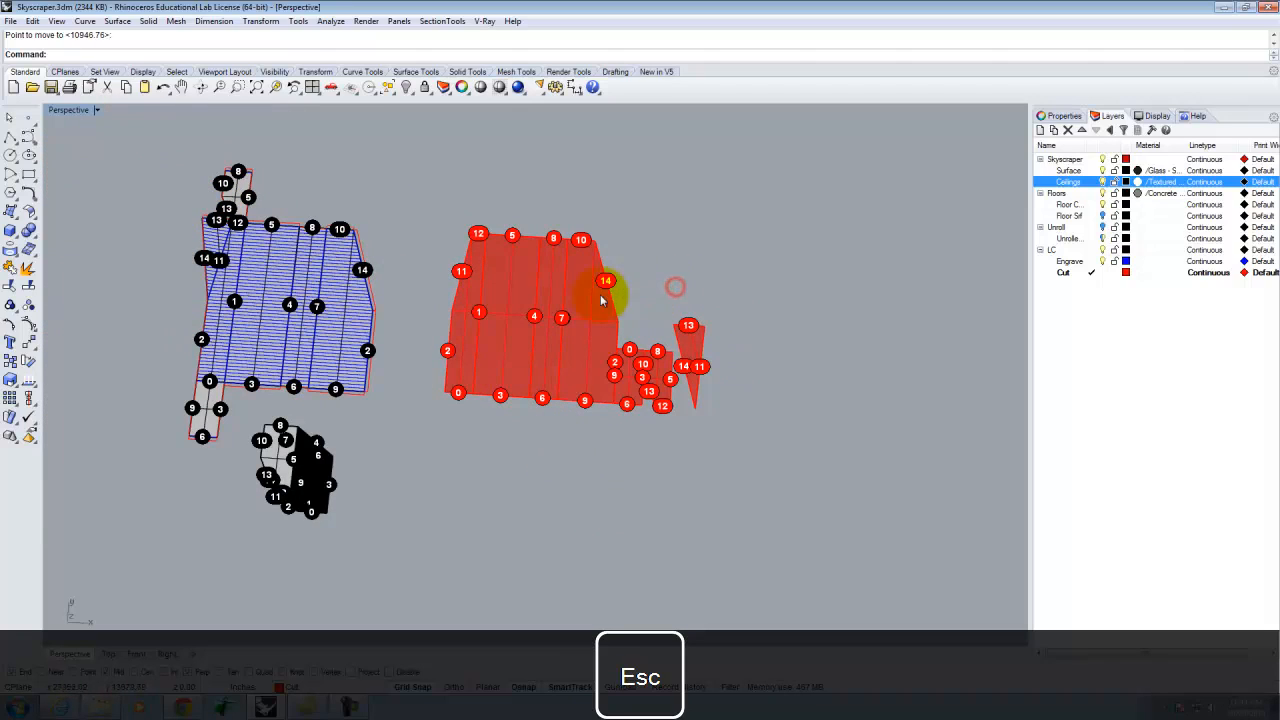
{"action": "scroll", "coordinate": [567, 288], "scroll_direction": "up", "scroll_amount": 3}
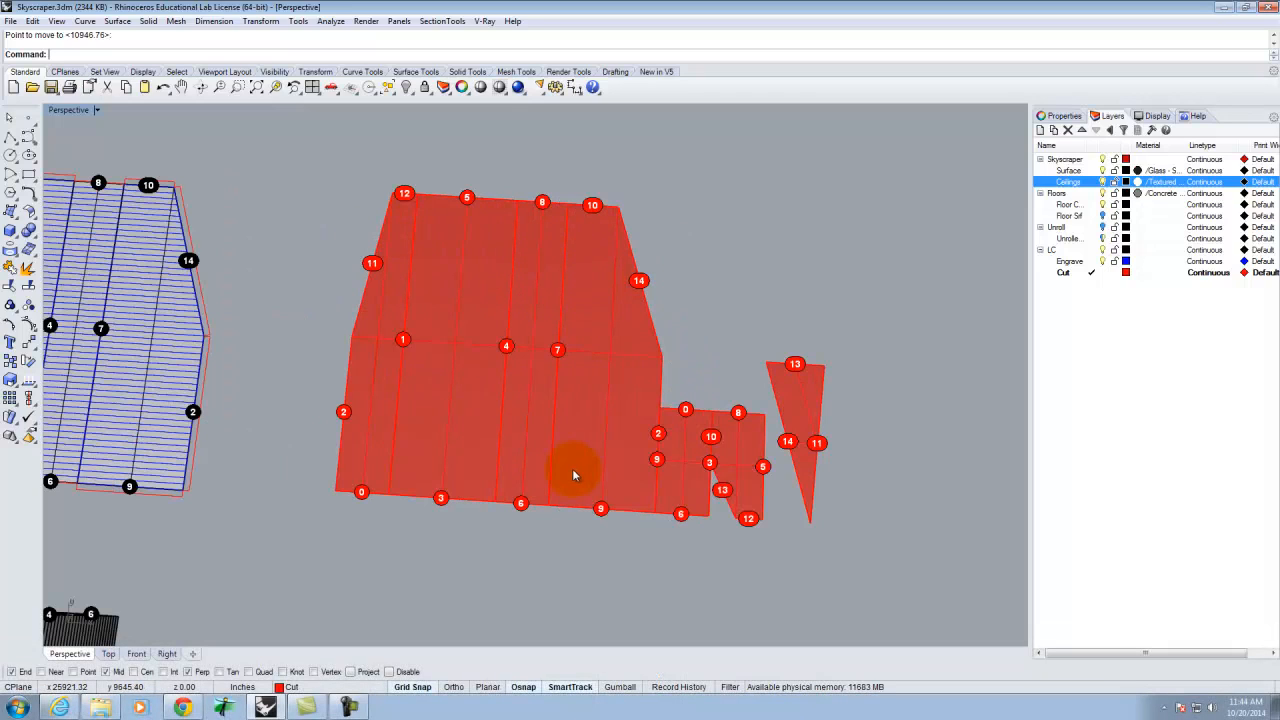
Step: Compare the newly unrolled surfaces with the engraved facade pattern, selecting the panel bounded by edges 7, 10, 14, 2 and 9 for reference
{"action": "scroll", "coordinate": [777, 478], "scroll_direction": "down", "scroll_amount": 3}
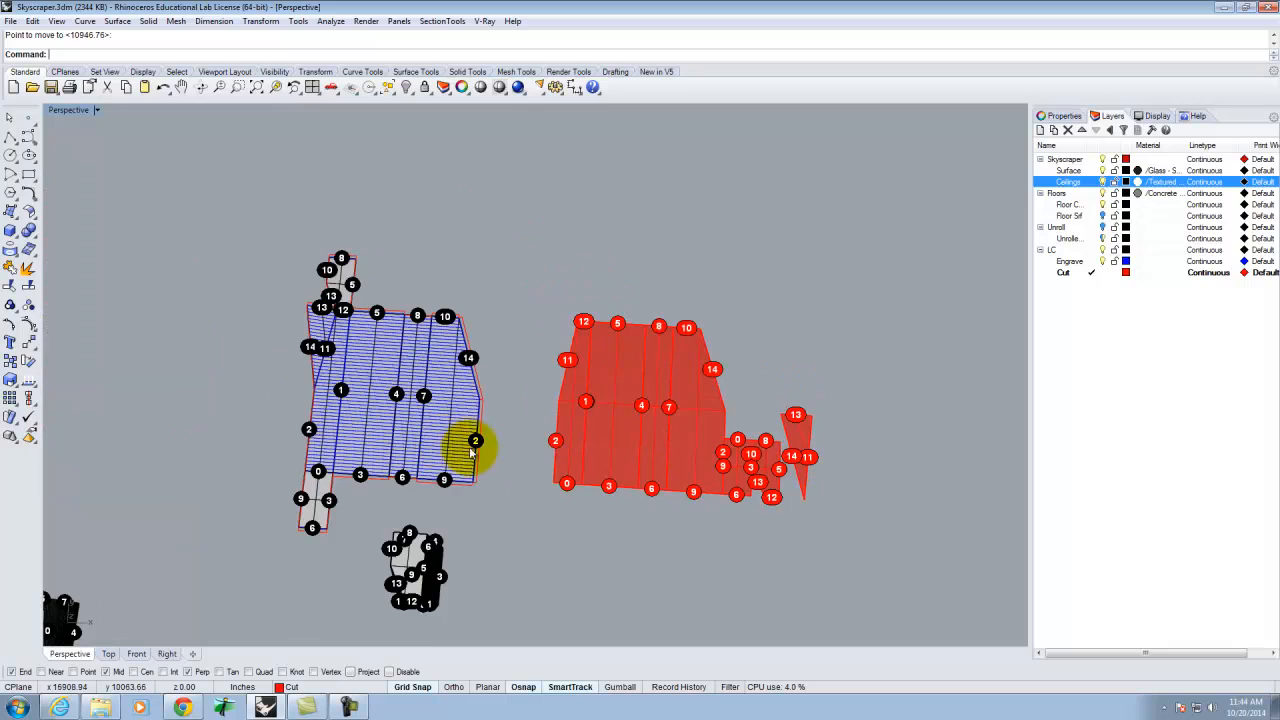
{"action": "scroll", "coordinate": [471, 443], "scroll_direction": "up", "scroll_amount": 2}
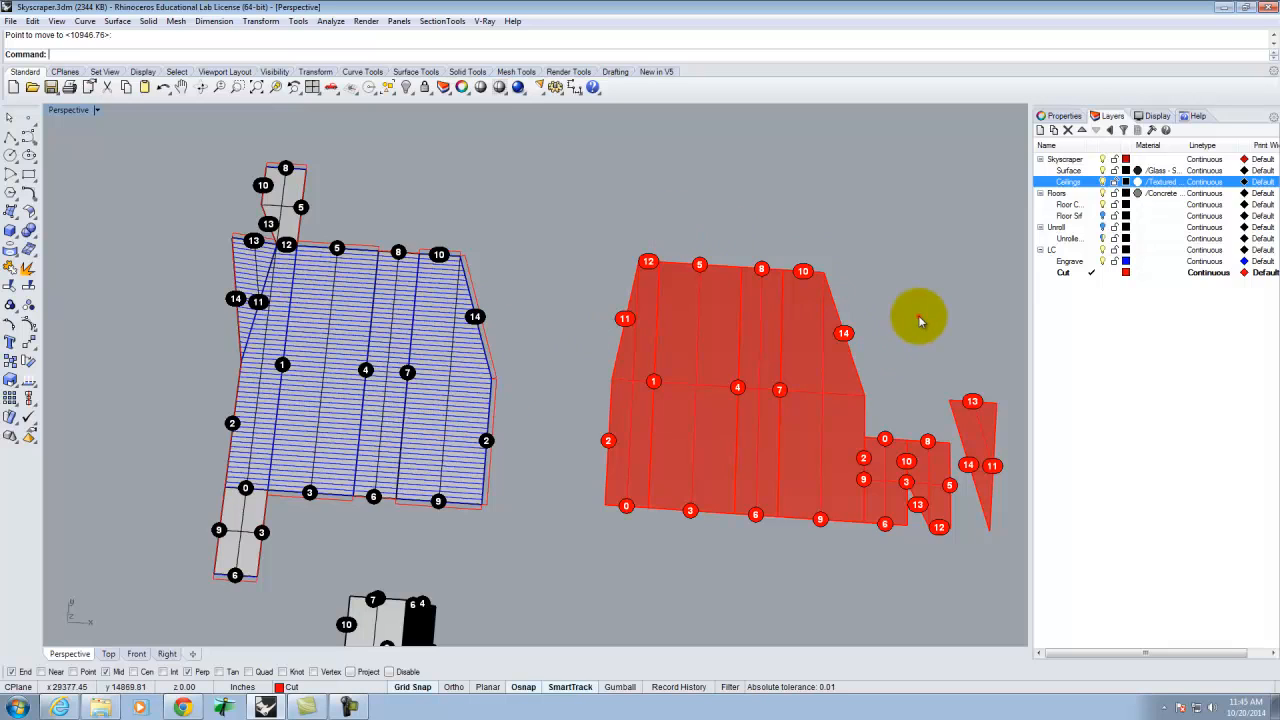
{"action": "left_click", "coordinate": [785, 340]}
{"action": "left_click", "coordinate": [883, 302]}
{"action": "left_click", "coordinate": [645, 305]}
{"action": "left_click", "coordinate": [845, 334]}
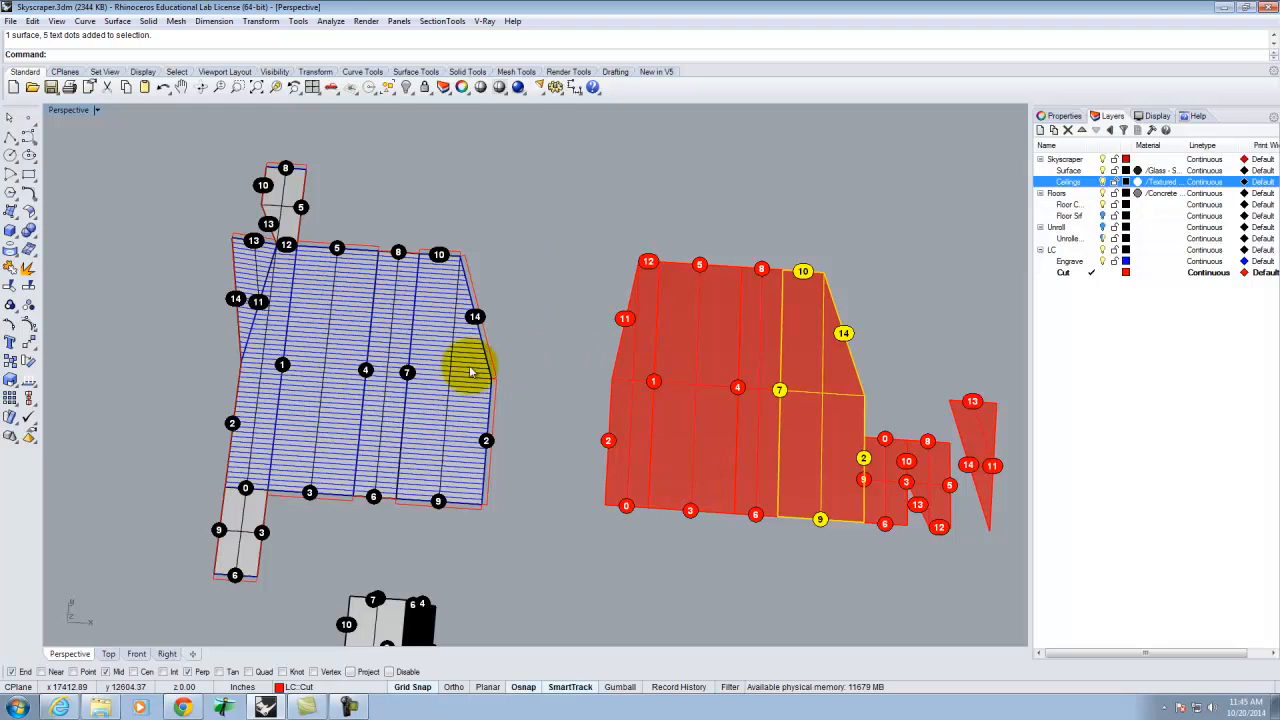
{"action": "scroll", "coordinate": [600, 432], "scroll_direction": "down", "scroll_amount": 2}
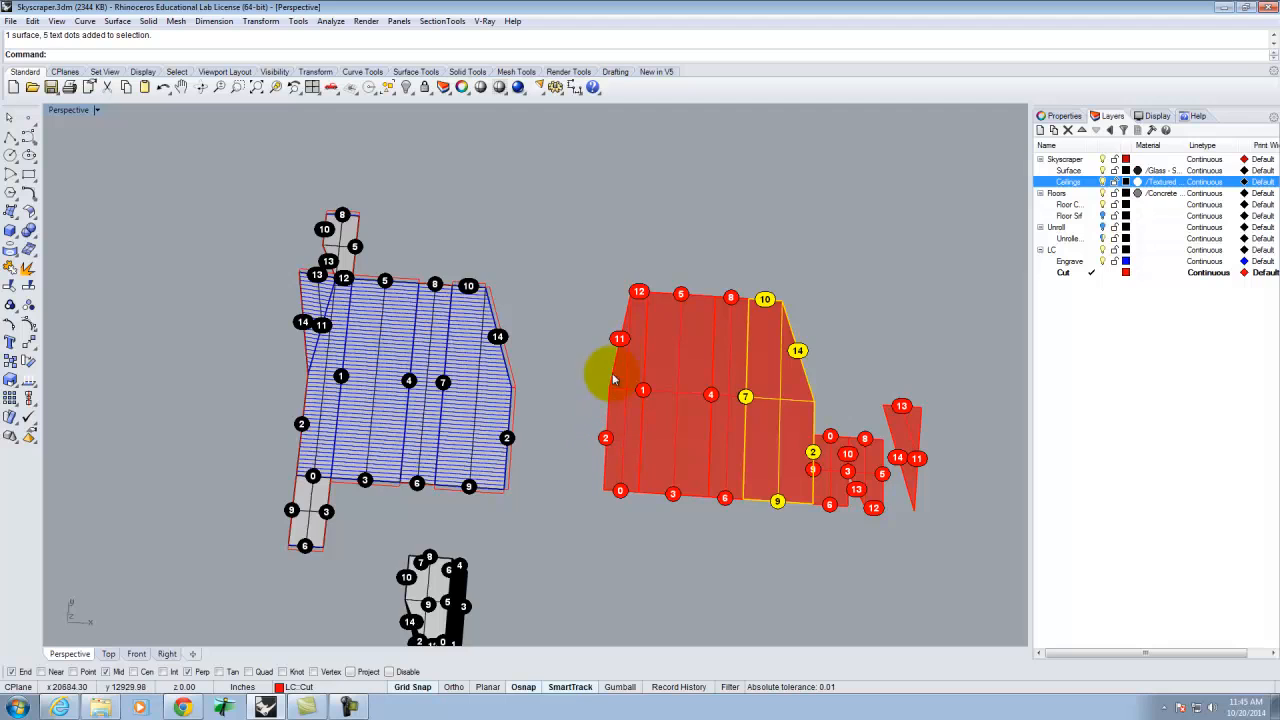
{"action": "scroll", "coordinate": [425, 380], "scroll_direction": "up", "scroll_amount": 3}
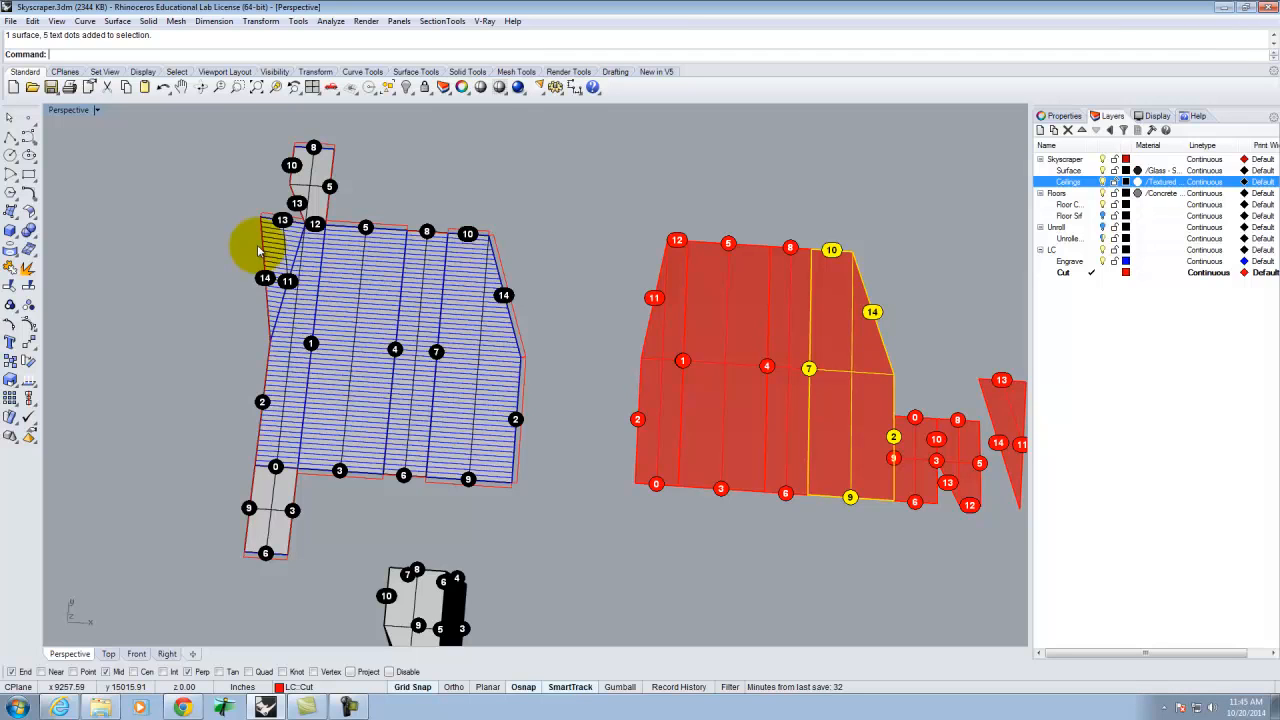
{"action": "right_click_drag", "start_coordinate": [414, 397], "coordinate": [760, 365]}
{"action": "right_click_drag", "start_coordinate": [420, 449], "coordinate": [465, 427]}
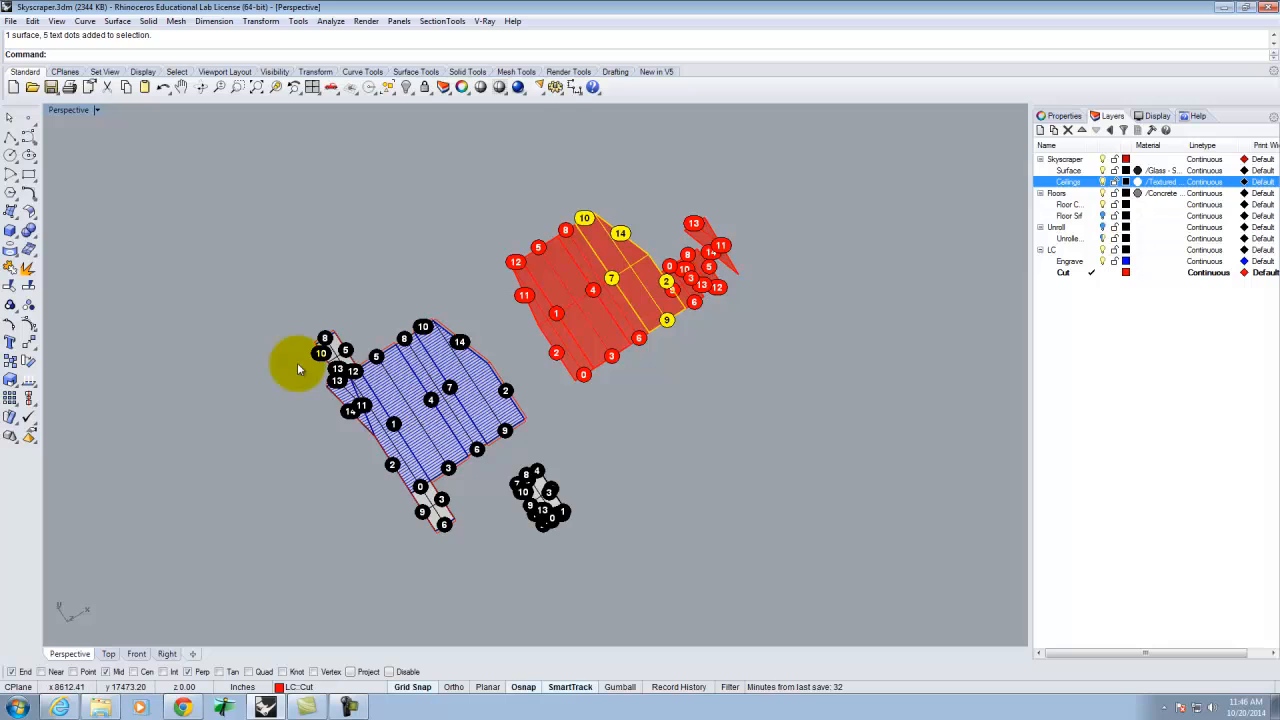
Step: Clear the panel selection and save the skyscraper model under its existing file name
{"action": "left_click", "coordinate": [296, 310]}
{"action": "left_click", "coordinate": [10, 20]}
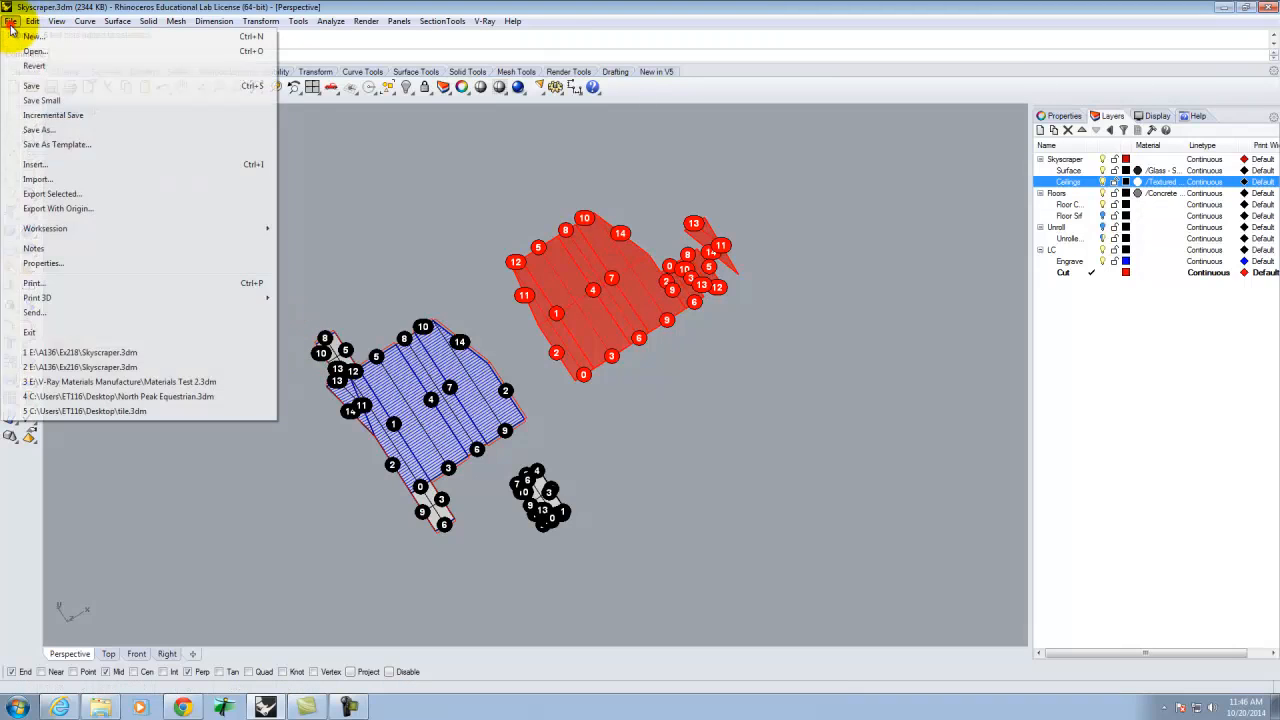
{"action": "left_click", "coordinate": [33, 88]}
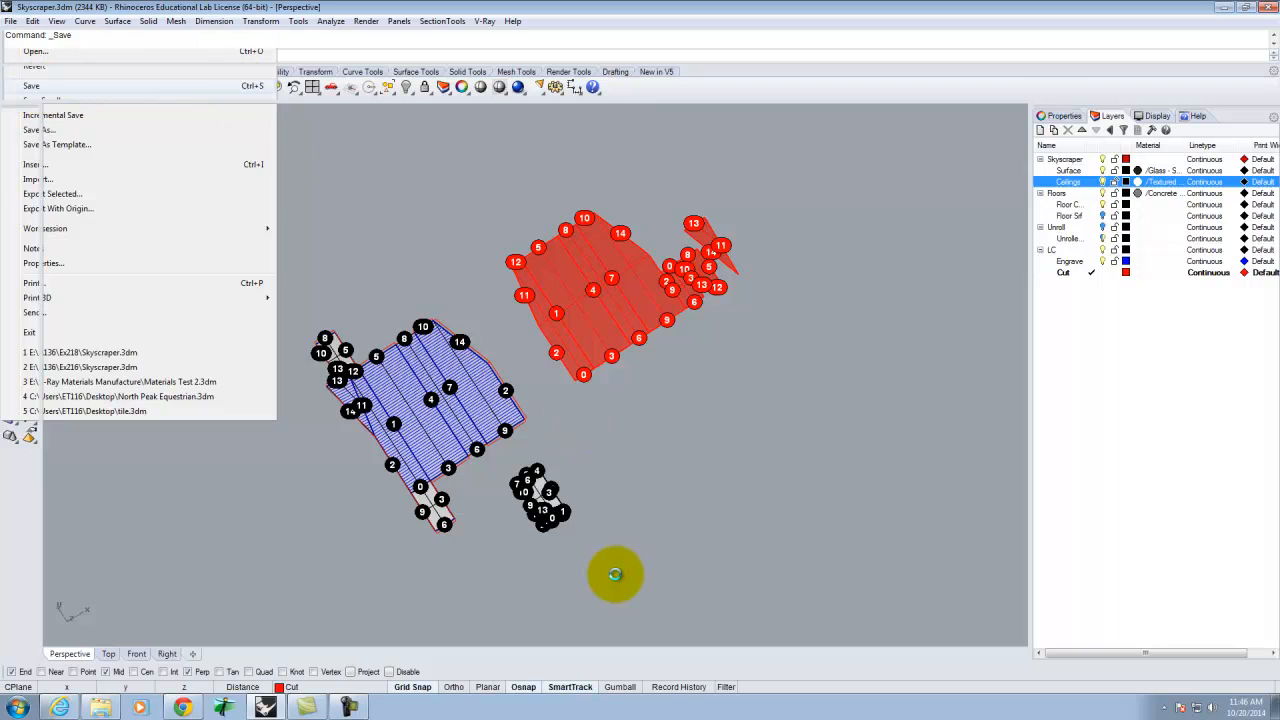
{"action": "left_click", "coordinate": [347, 708]}
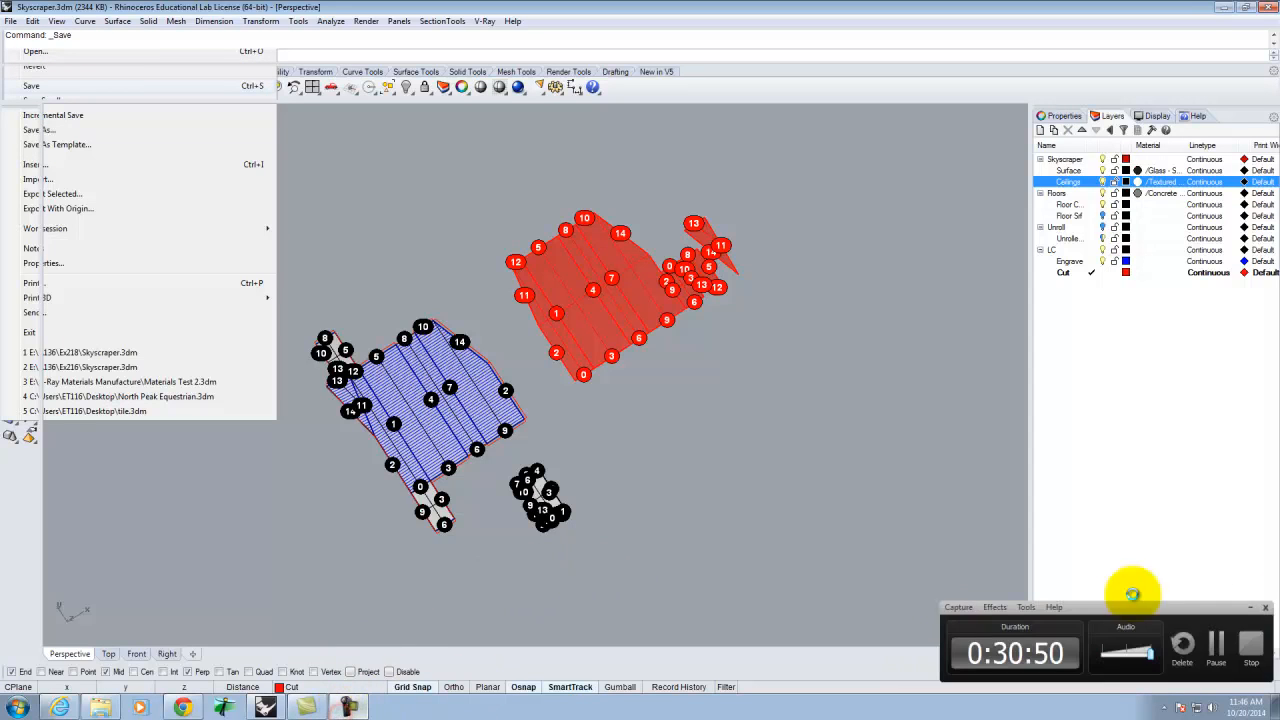